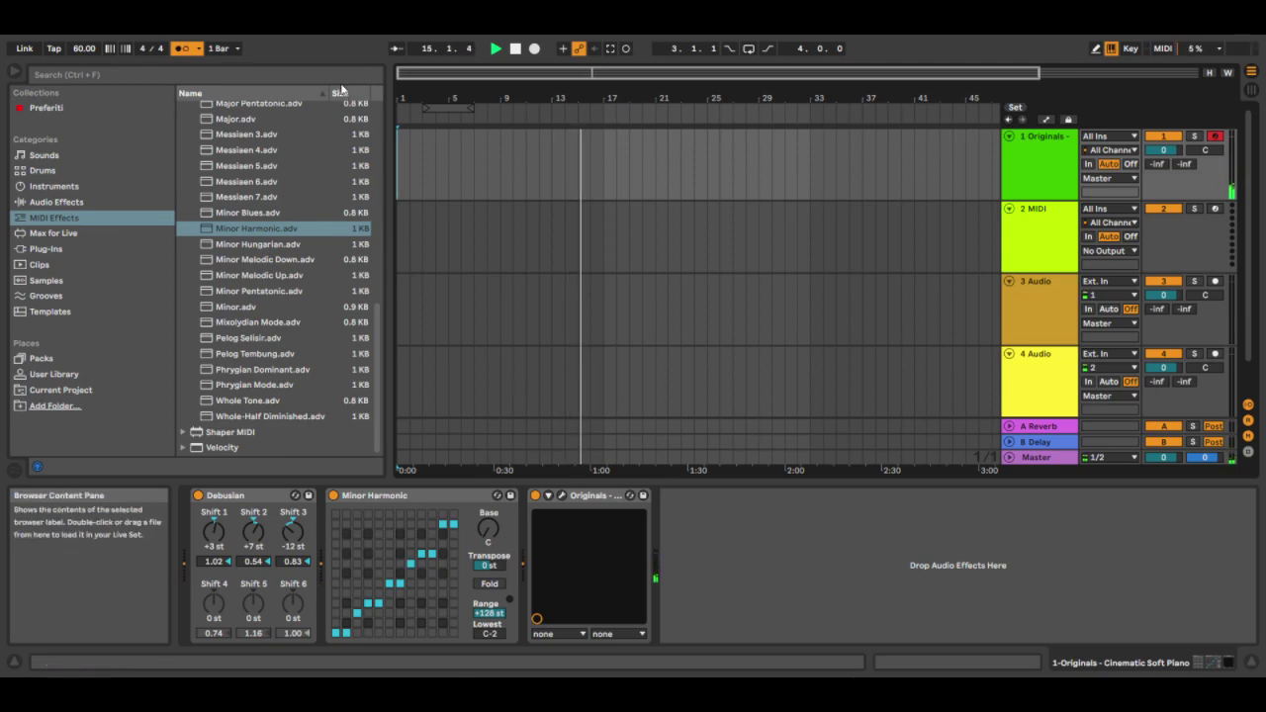
# Record a MIDI take on the Cinematic Soft Piano track and move its usable part to the start of the arrangement
pyautogui.click(534, 48)
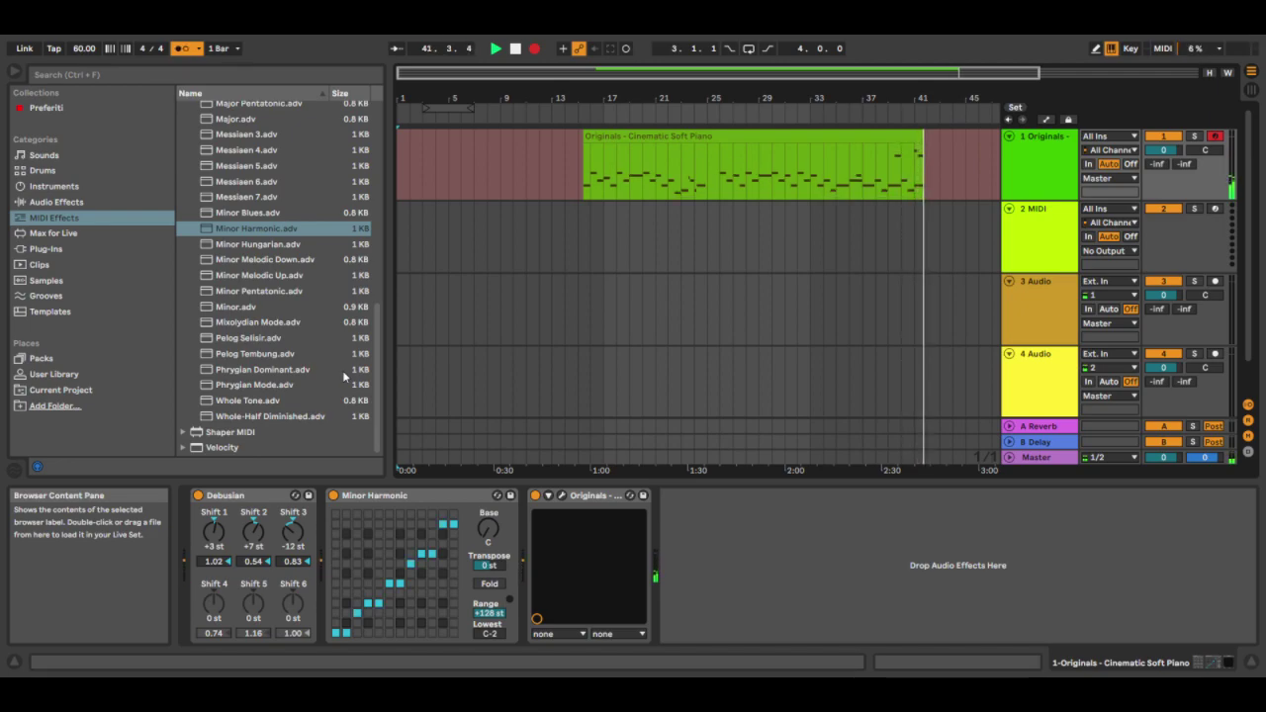
pyautogui.press('space')
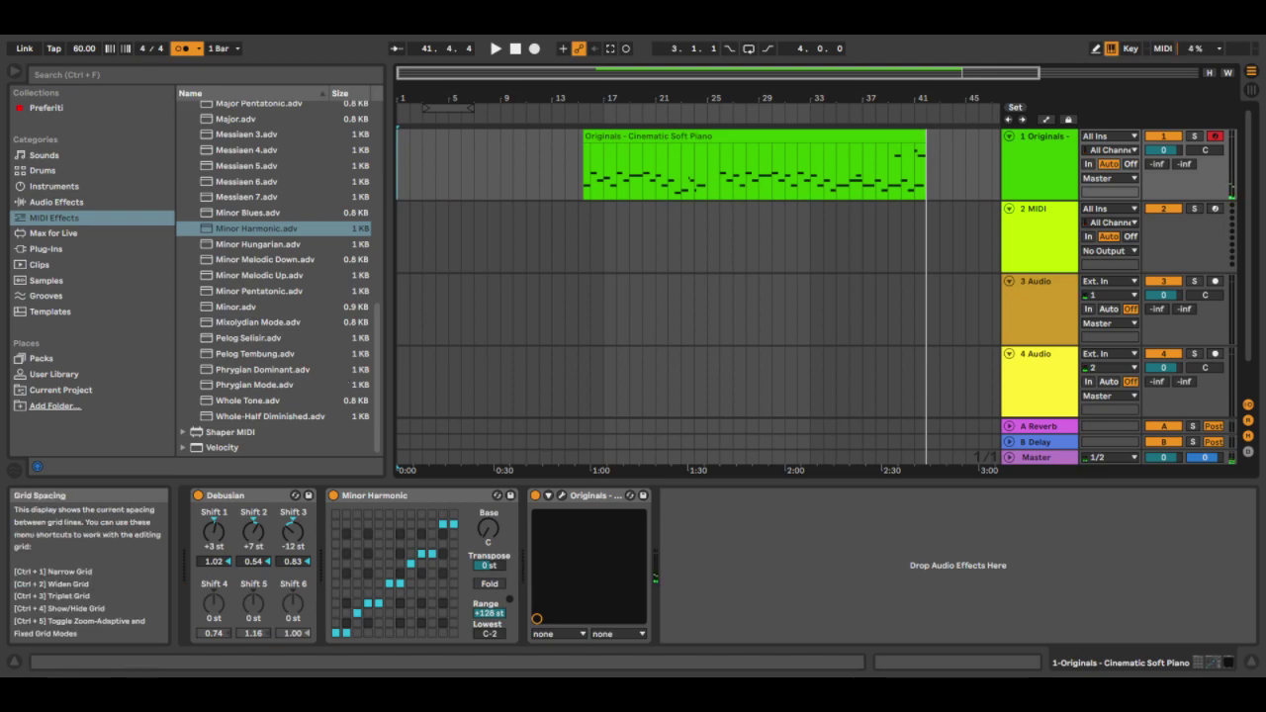
pyautogui.moveTo(584, 139); pyautogui.dragTo(430, 156)
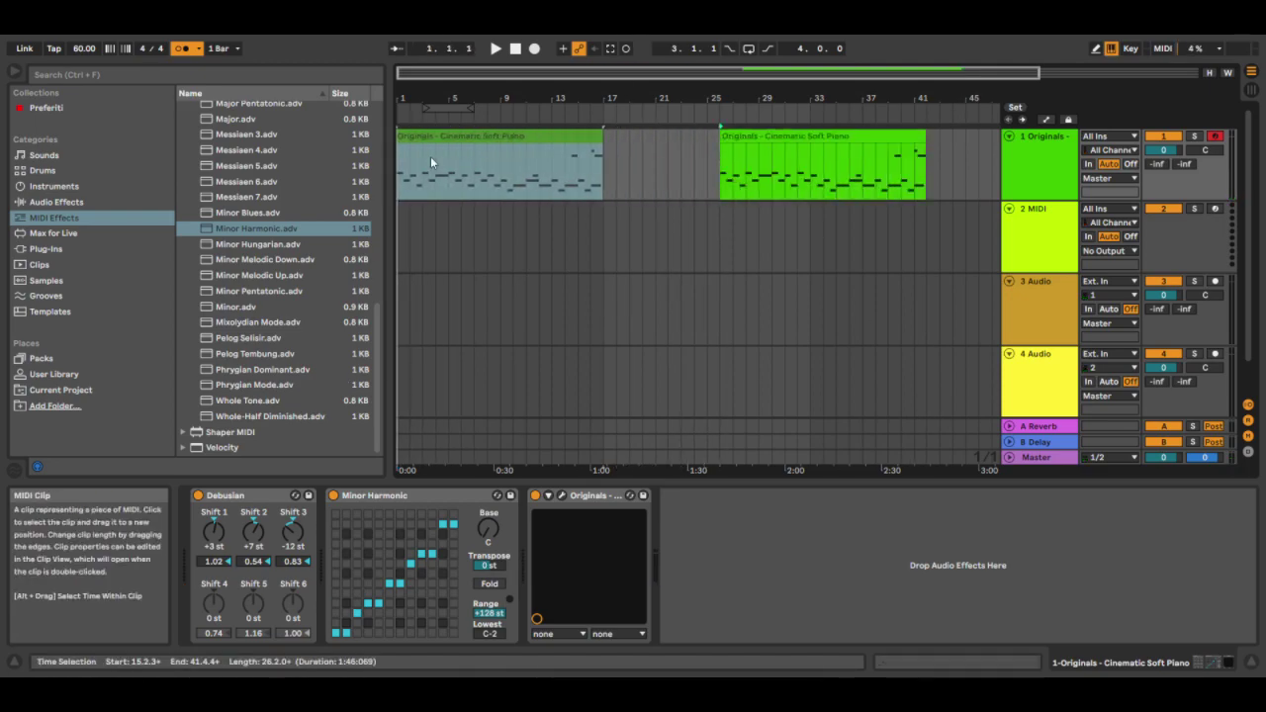
# Open the recorded piano clip for note editing, select all of its notes and quantize them
pyautogui.doubleClick(494, 141)
pyautogui.scroll(-3, 822, 332)
pyautogui.scroll(1, 1202, 270)
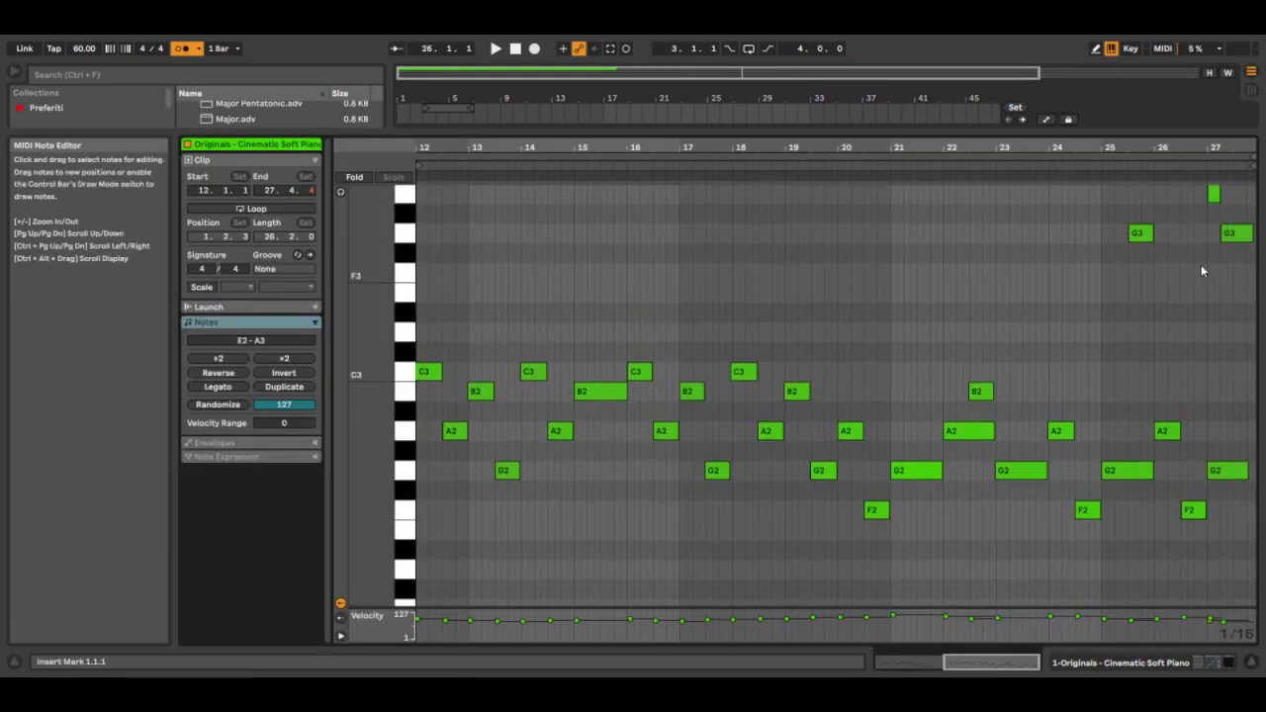
pyautogui.moveTo(1255, 195); pyautogui.dragTo(417, 591)
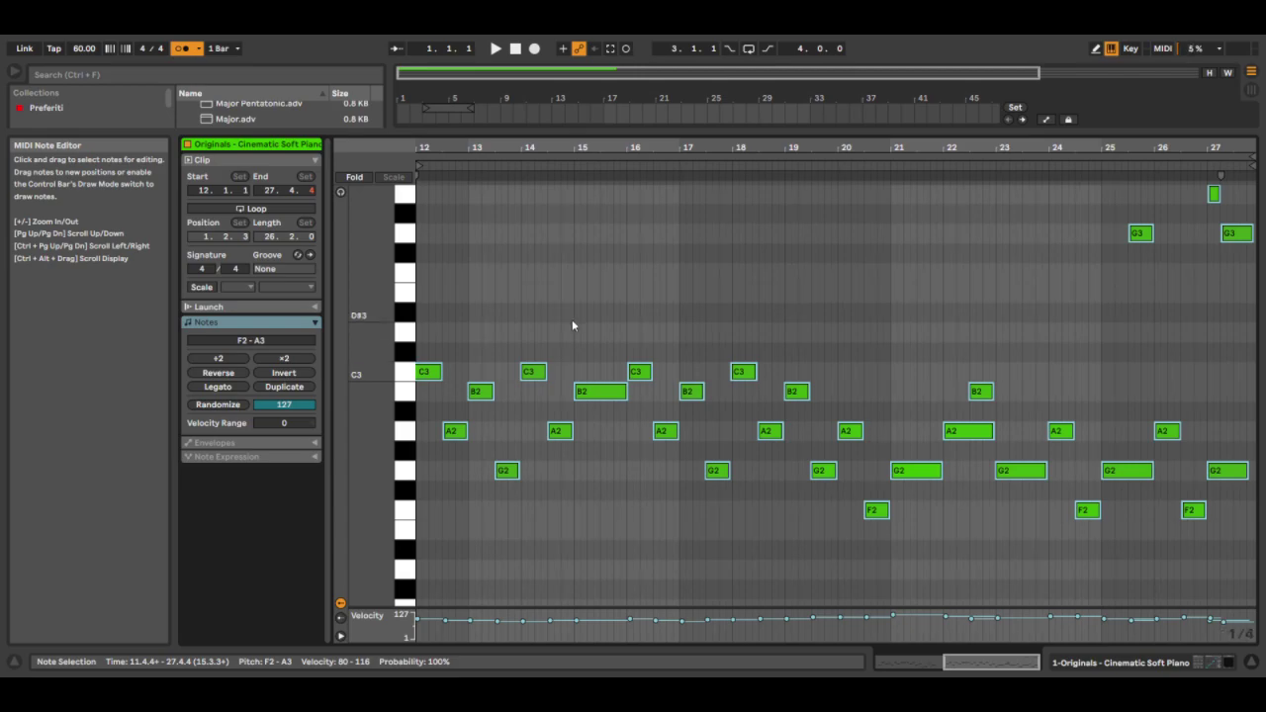
pyautogui.click(684, 416)
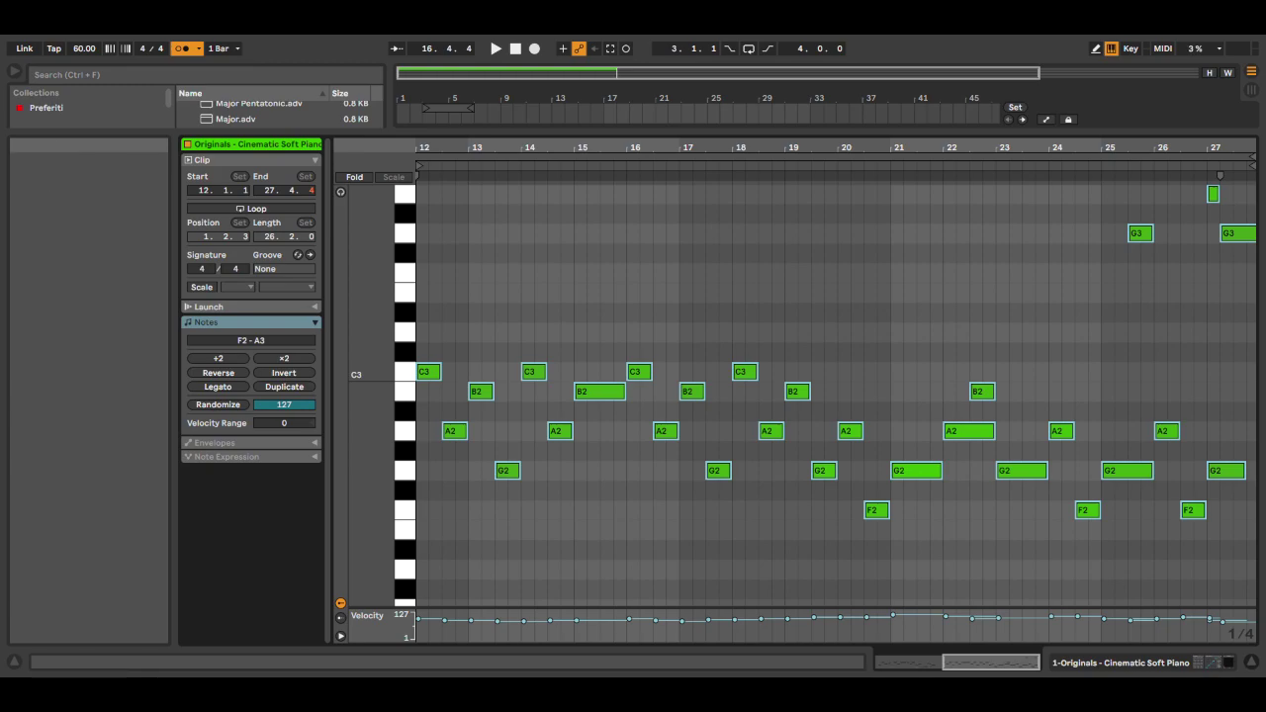
# Play the arrangement from the start with the metronome turned off and return to the piano track's devices
pyautogui.click(498, 48)
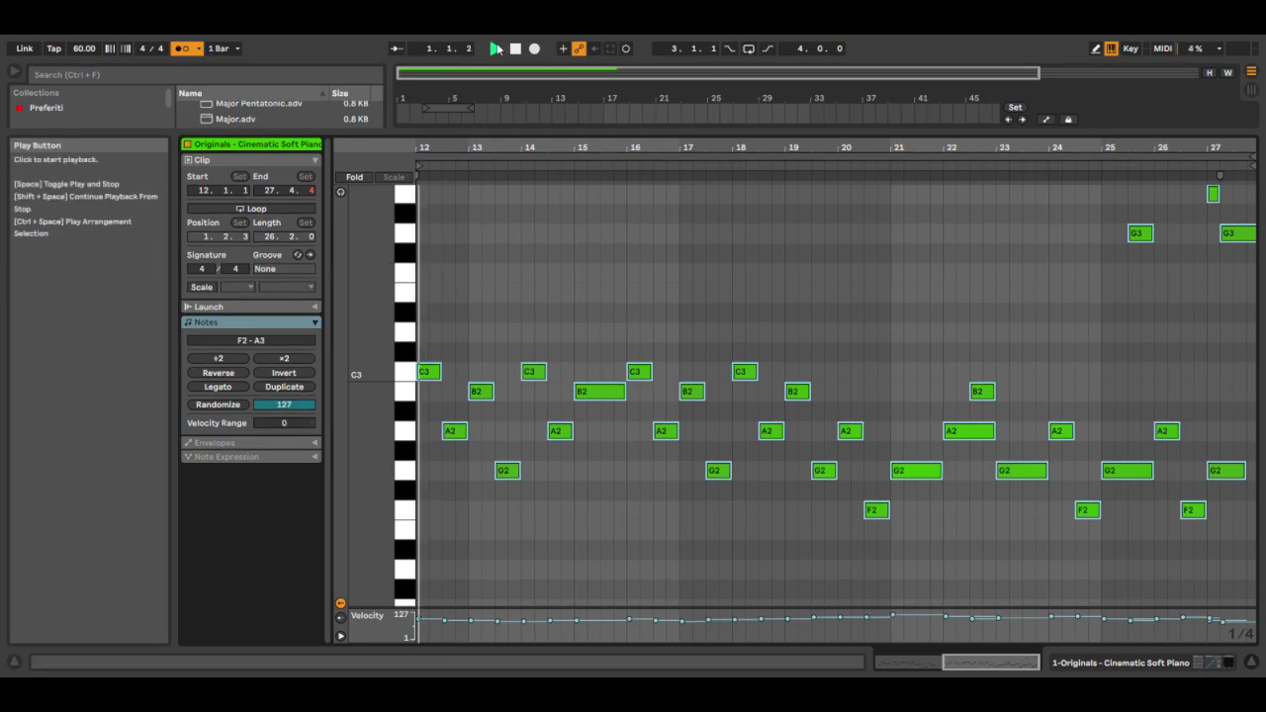
pyautogui.click(182, 48)
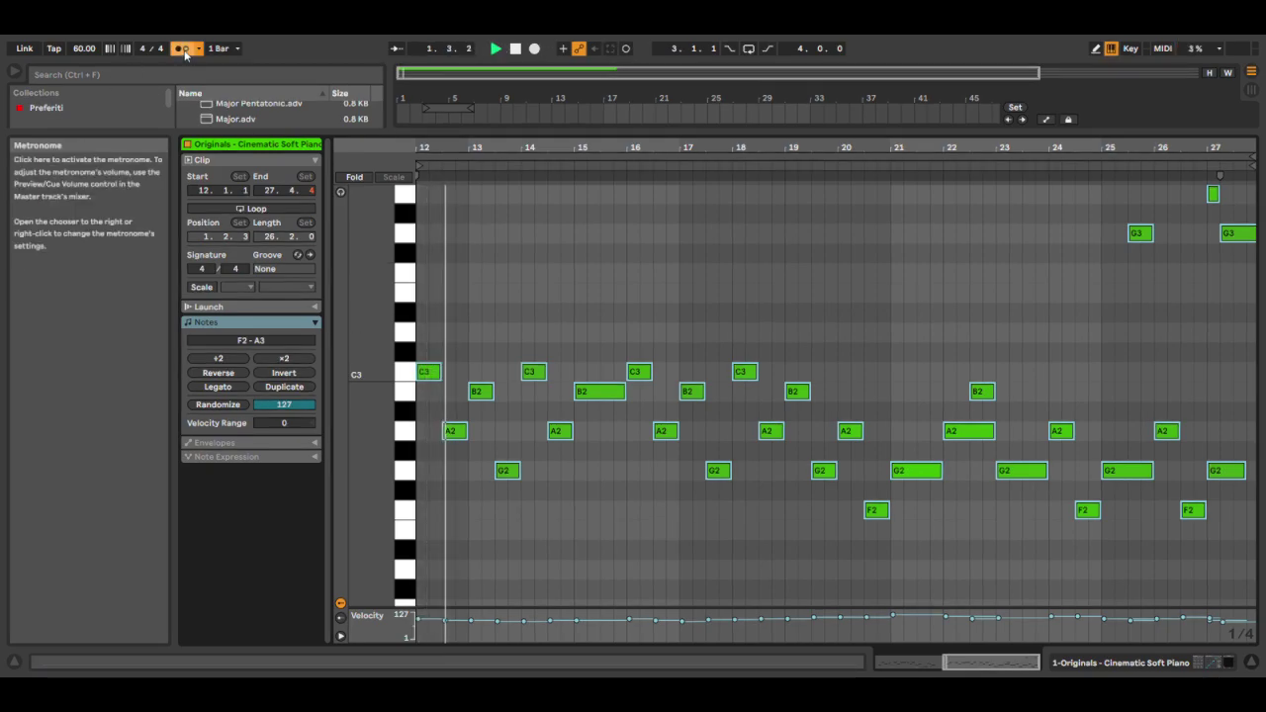
pyautogui.click(1139, 663)
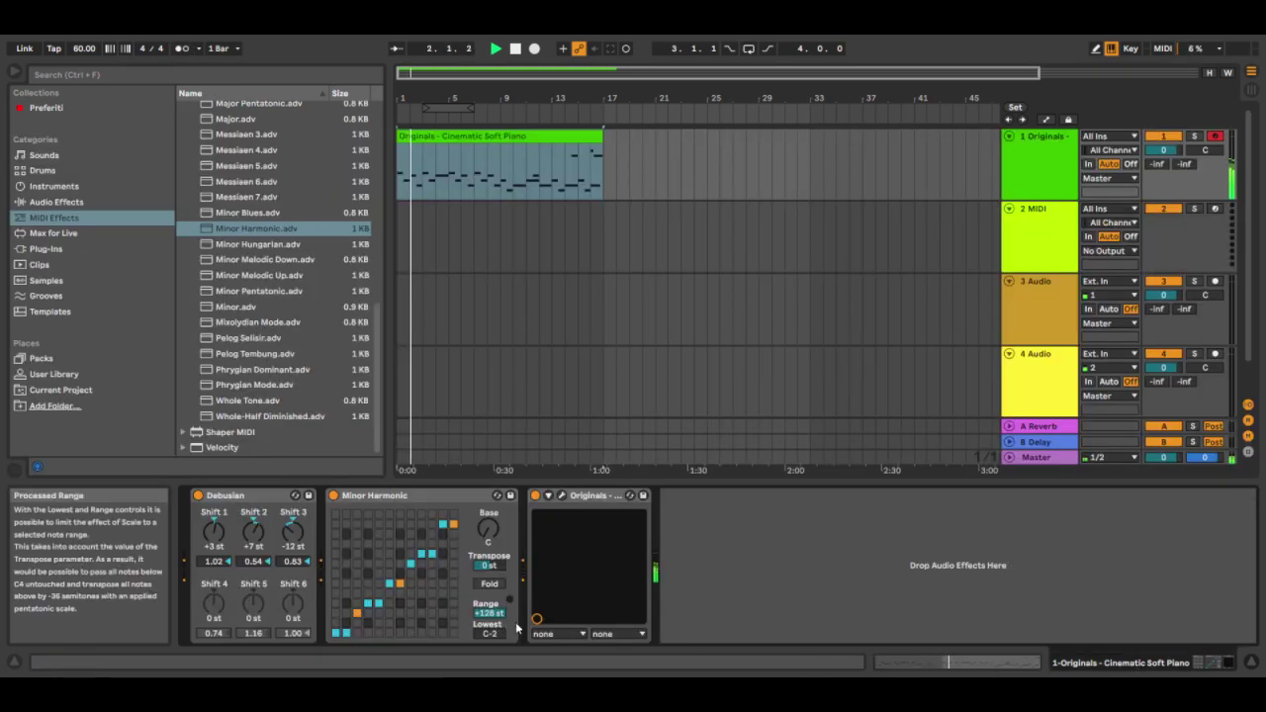
pyautogui.scroll(10, 252, 277)
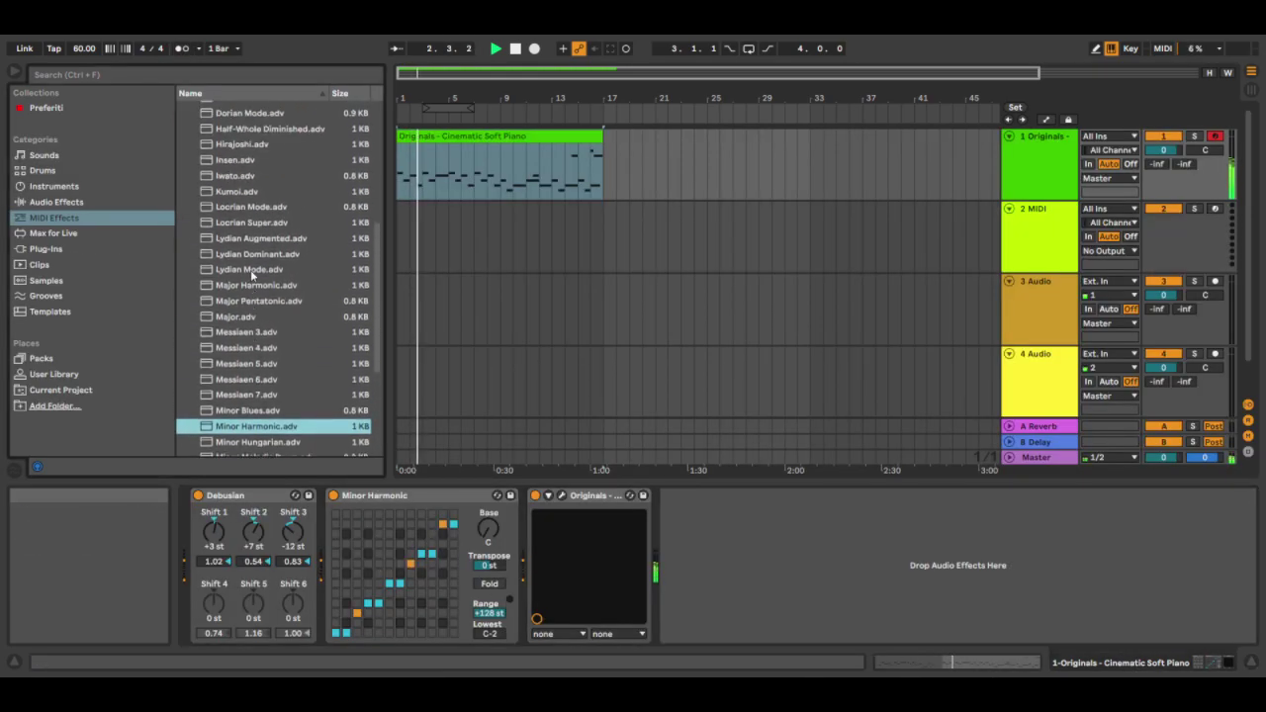
pyautogui.click(183, 217)
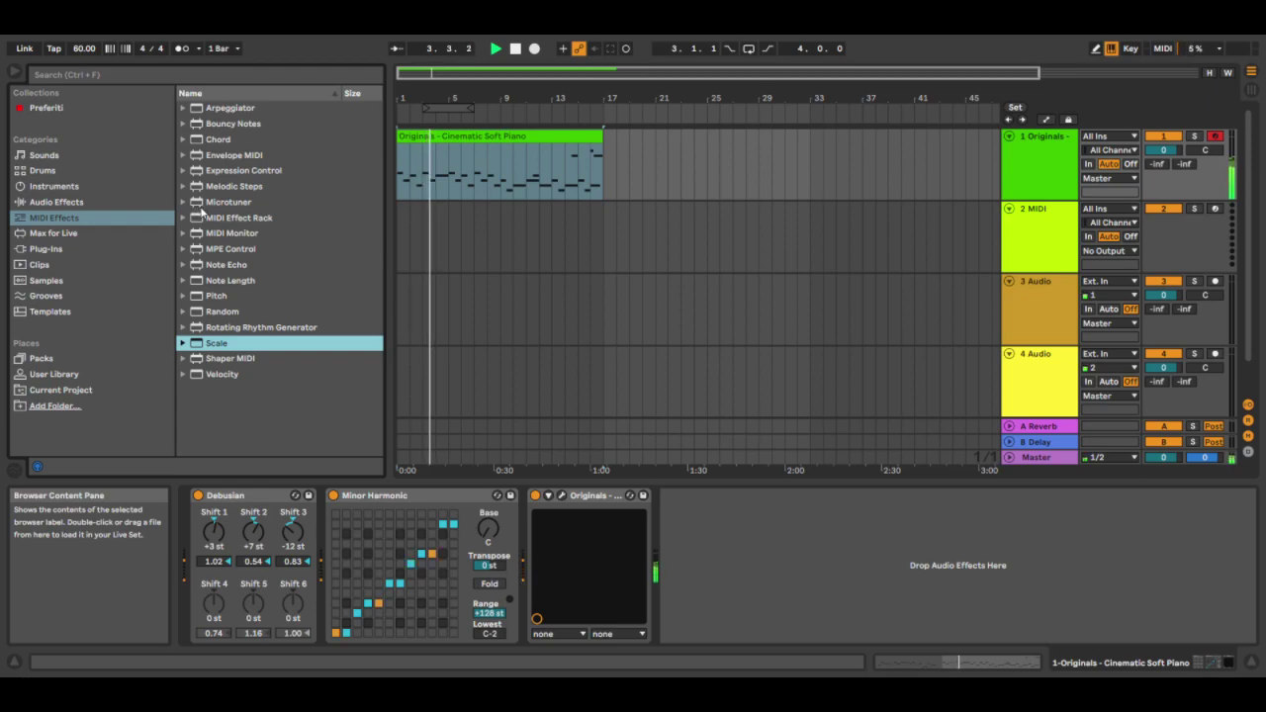
pyautogui.click(79, 187)
pyautogui.click(70, 203)
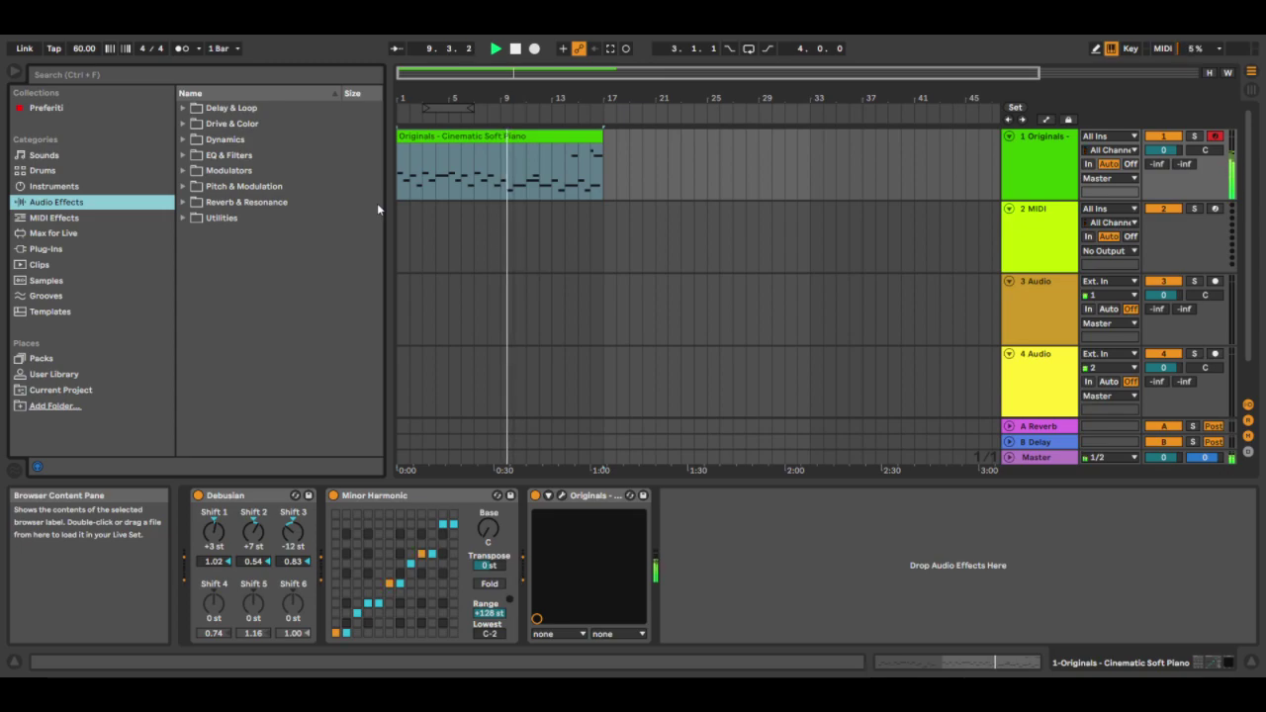
# Duplicate the first Originals track and deactivate the Debusian and Minor Harmonic effects on the copy
pyautogui.click(1030, 175)
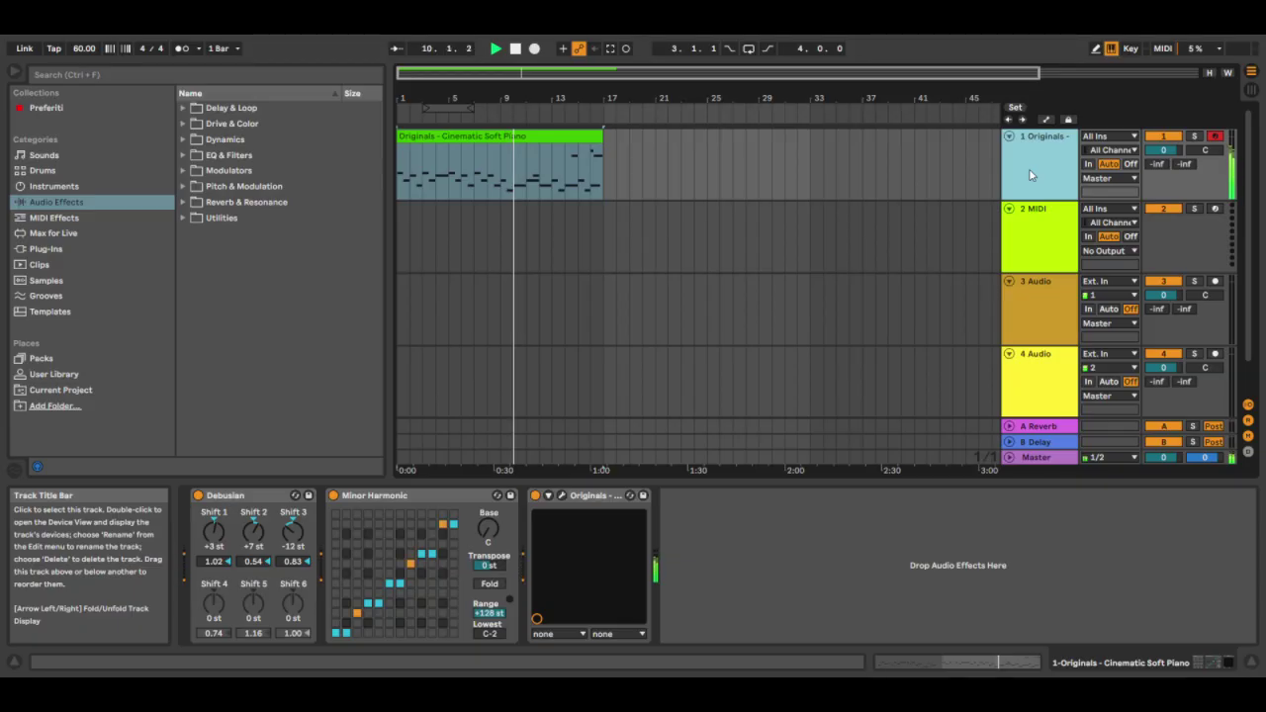
pyautogui.hotkey('ctrl', 'd')
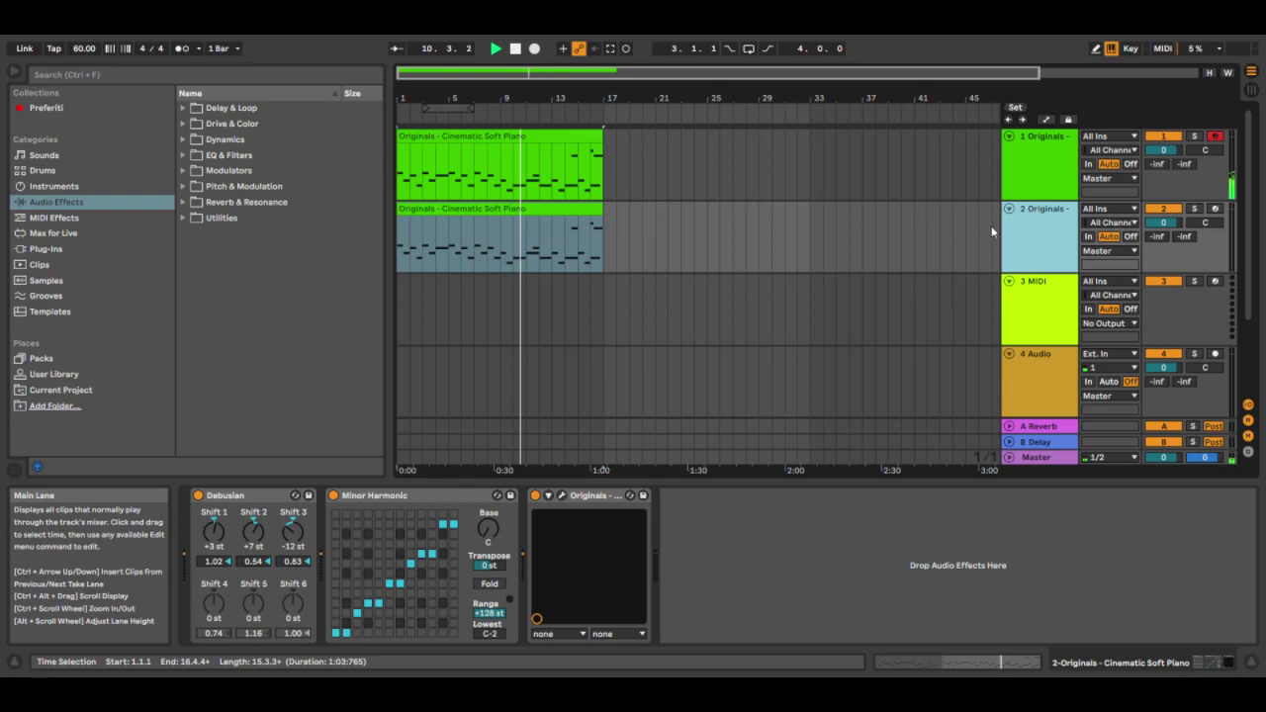
pyautogui.click(333, 497)
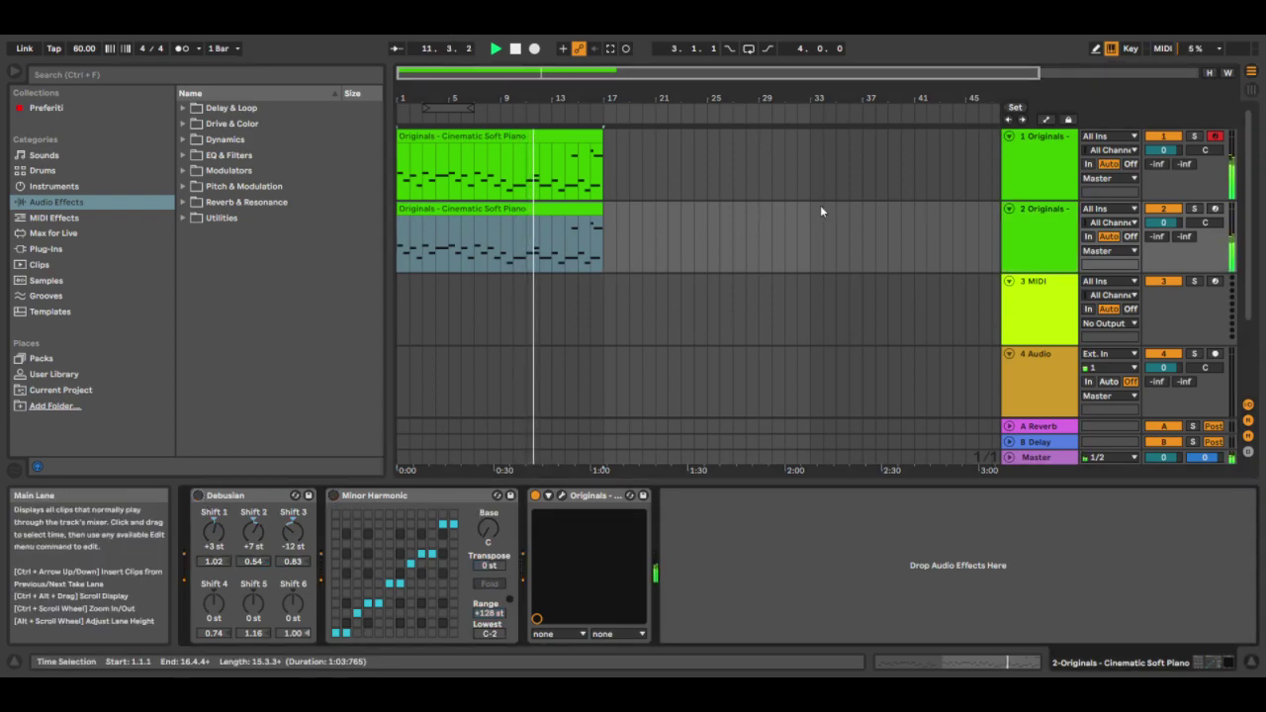
# Delete the piano clip from the duplicated track and arm that track for recording
pyautogui.click(528, 208)
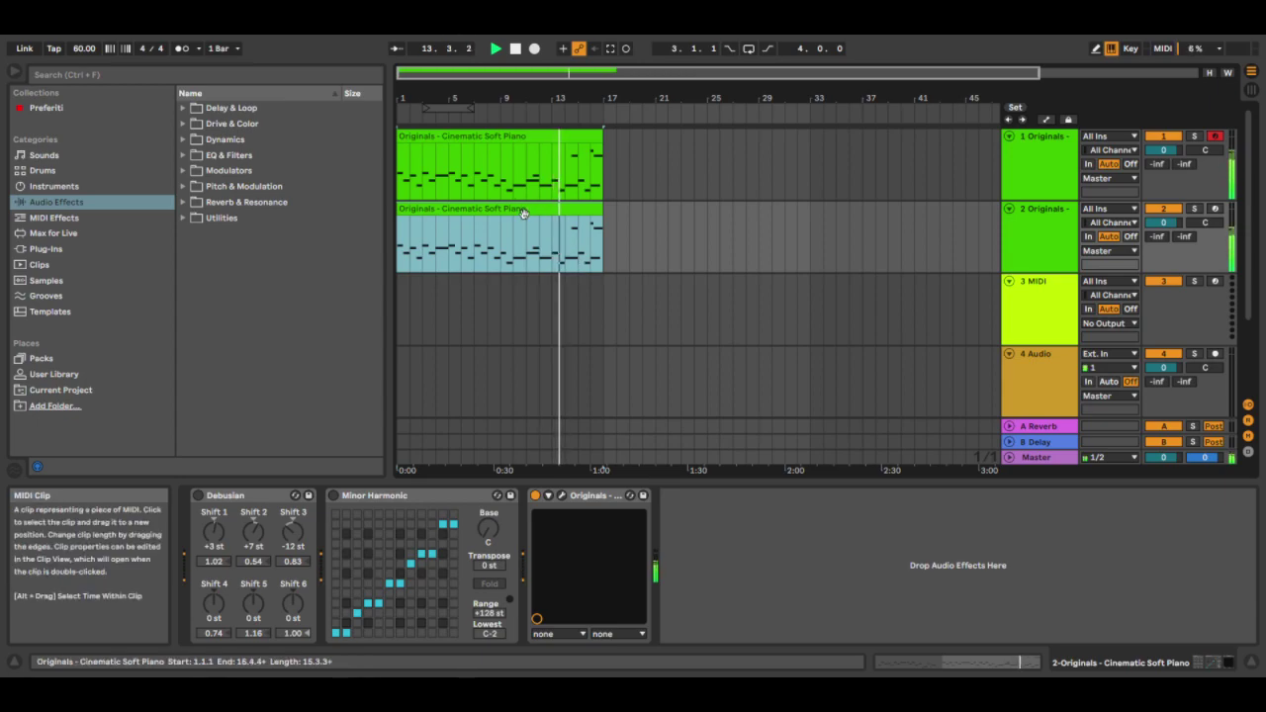
pyautogui.press('Delete')
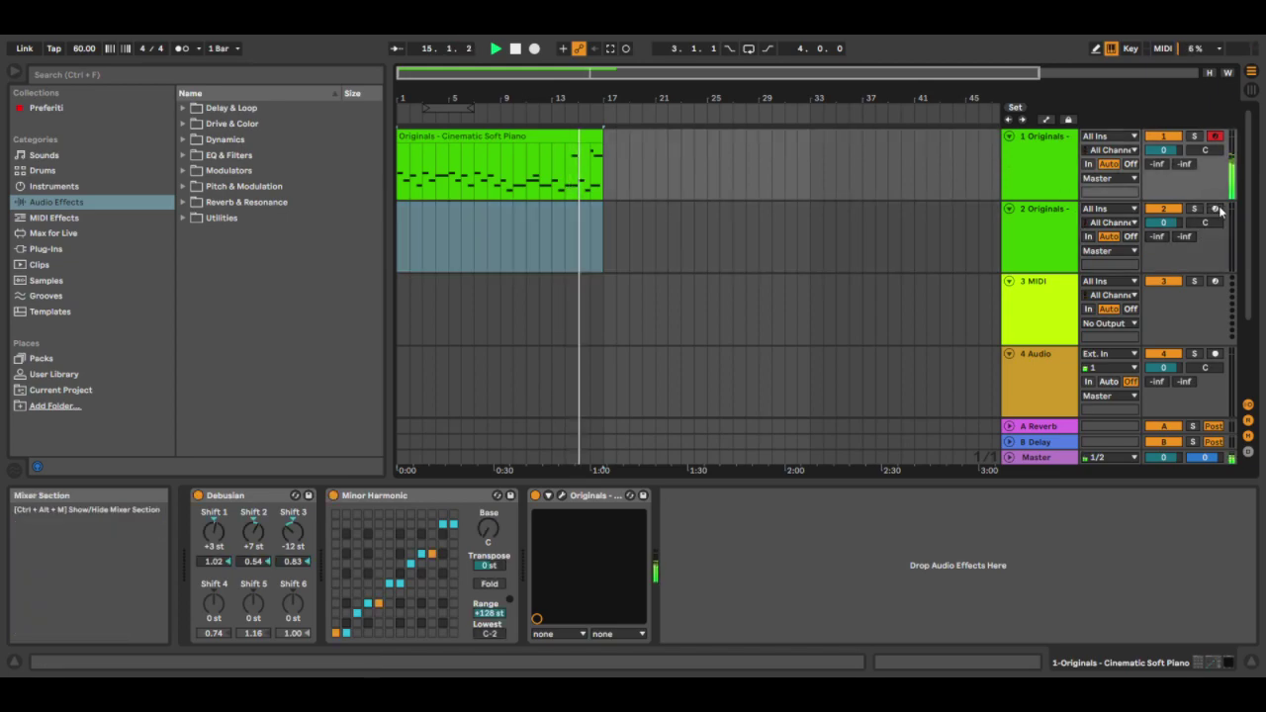
pyautogui.click(1040, 228)
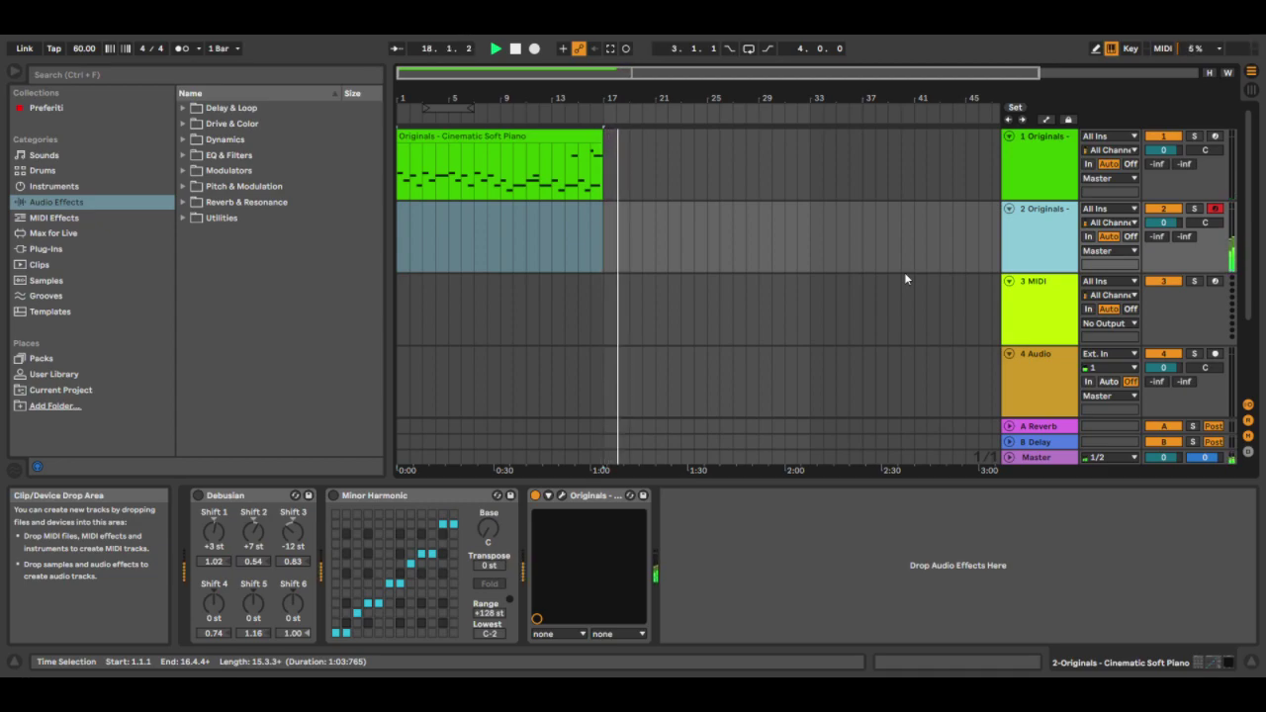
# Loop the arrangement over the full length of the first track's piano clip and restart playback from its beginning
pyautogui.click(478, 134)
pyautogui.hotkey('ctrl', 'l')
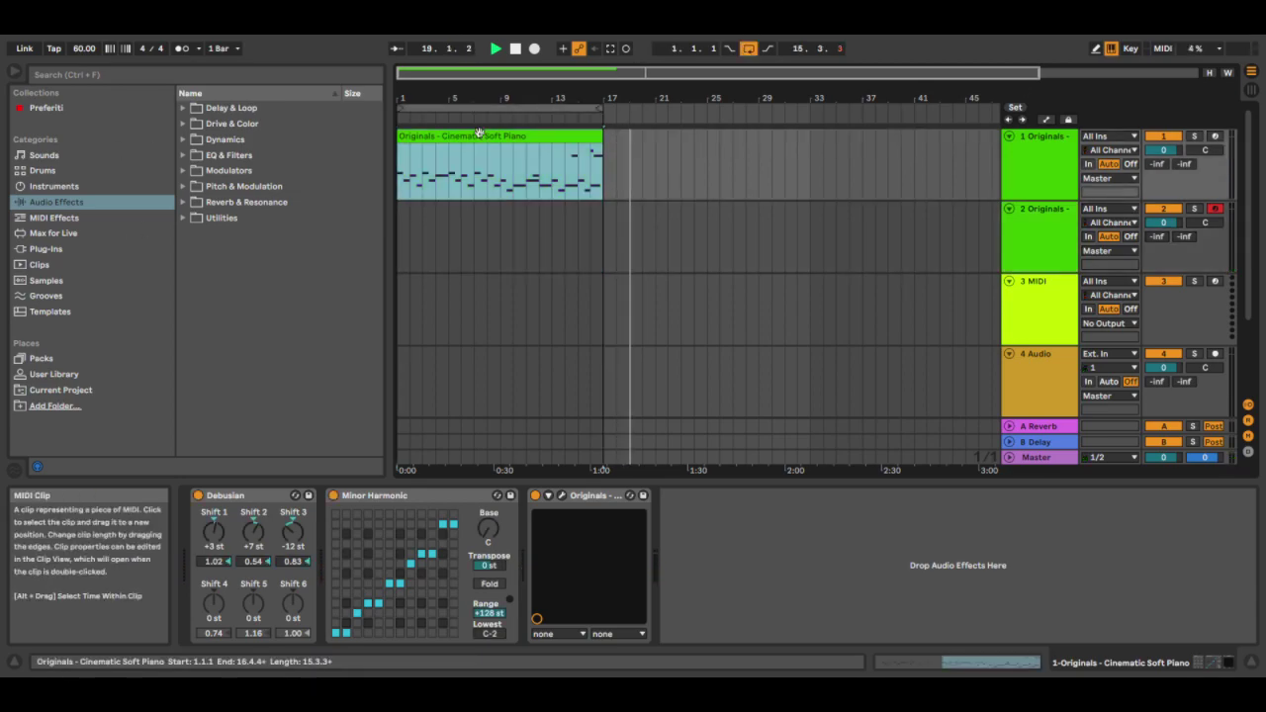
pyautogui.press('space')
pyautogui.press('space')
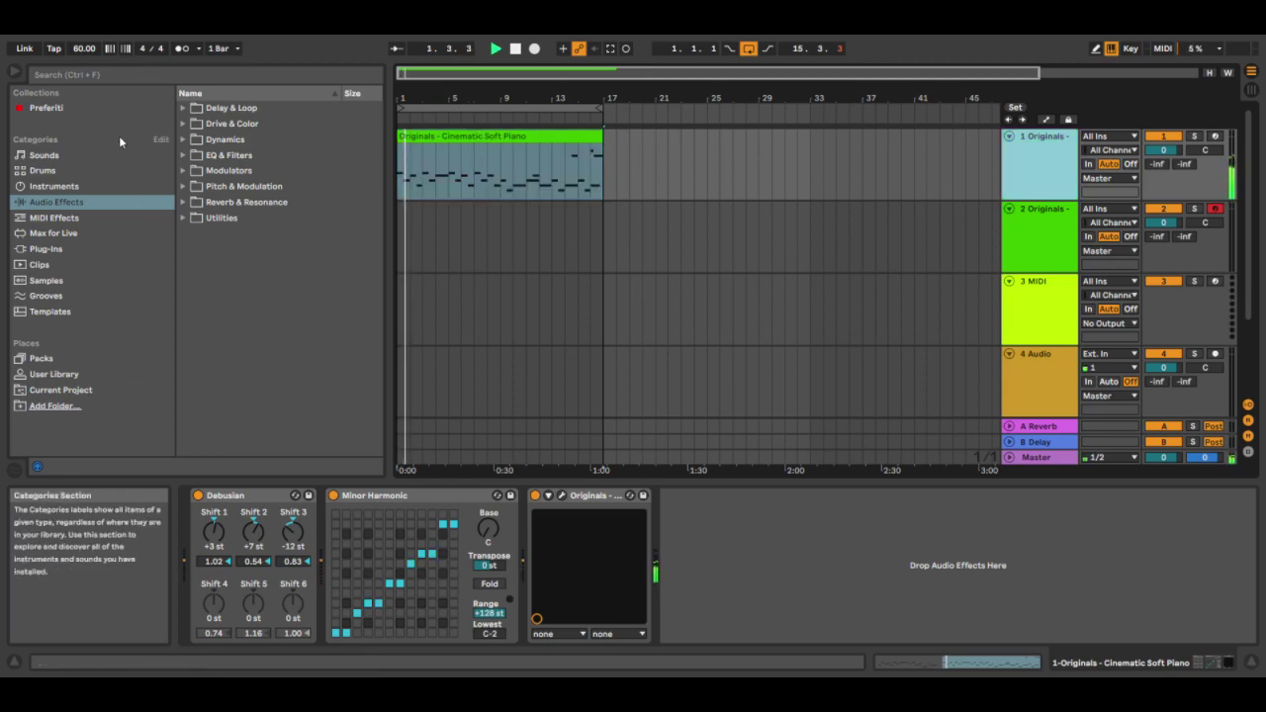
# Search the Max for Live devices for "hum" and insert Max Humanizer after Minor Harmonic on the first track
pyautogui.click(49, 231)
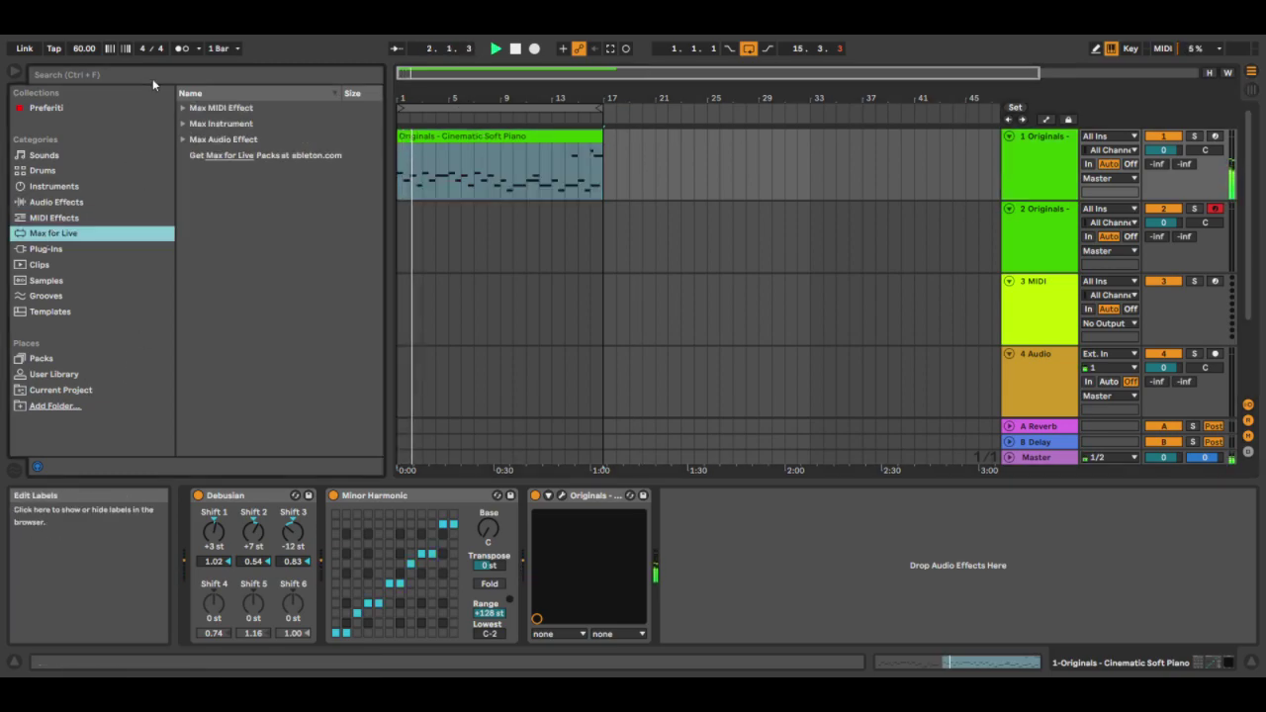
pyautogui.click(152, 74)
pyautogui.write('hum')
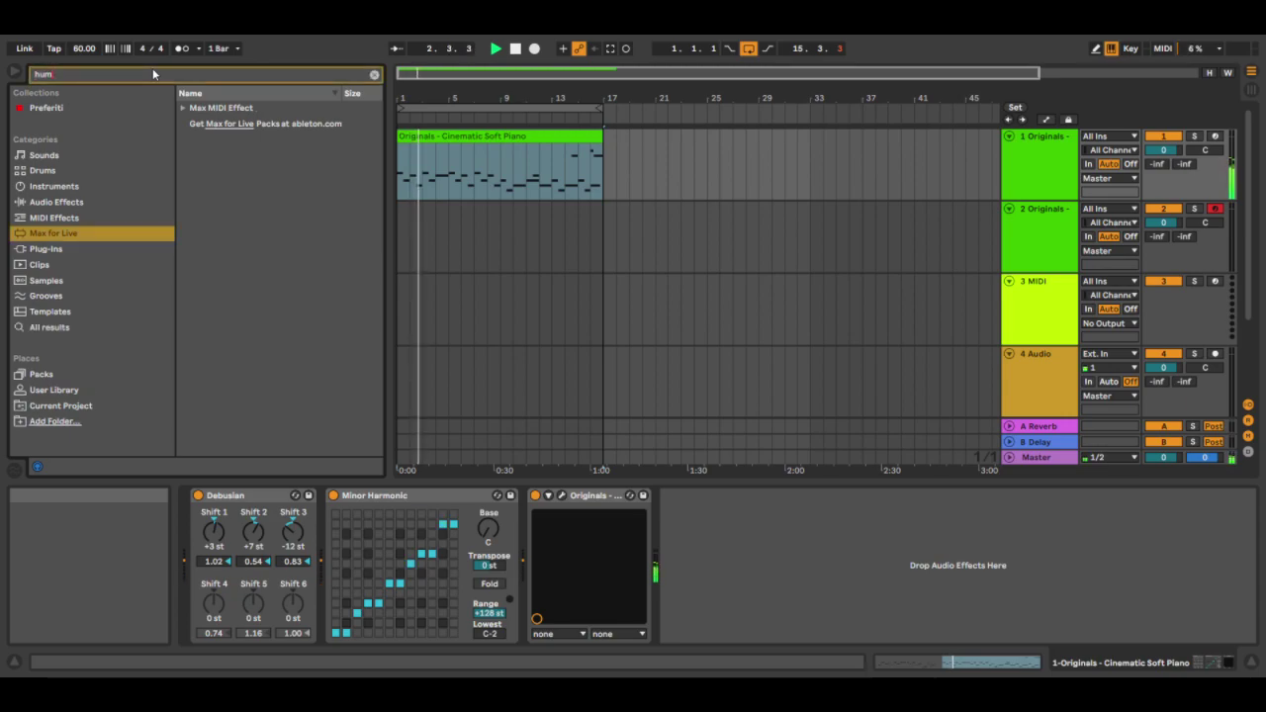
pyautogui.click(182, 107)
pyautogui.click(246, 124)
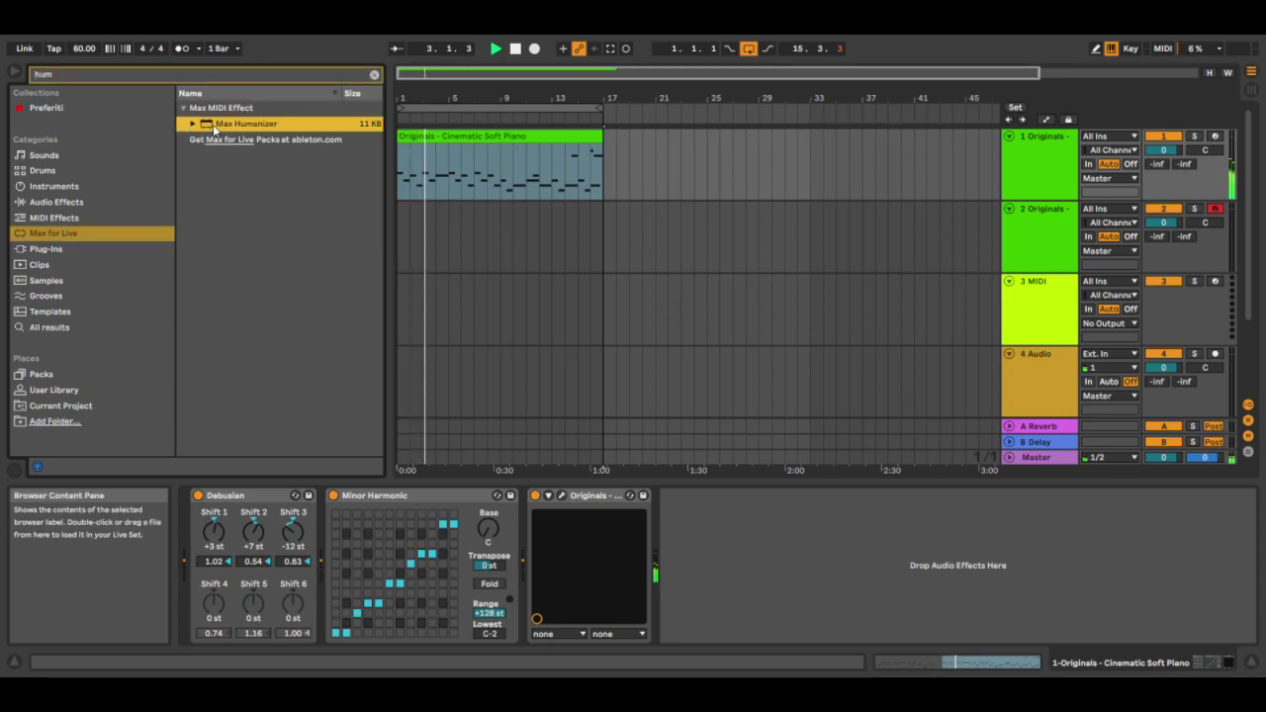
pyautogui.moveTo(497, 539); pyautogui.dragTo(509, 544)
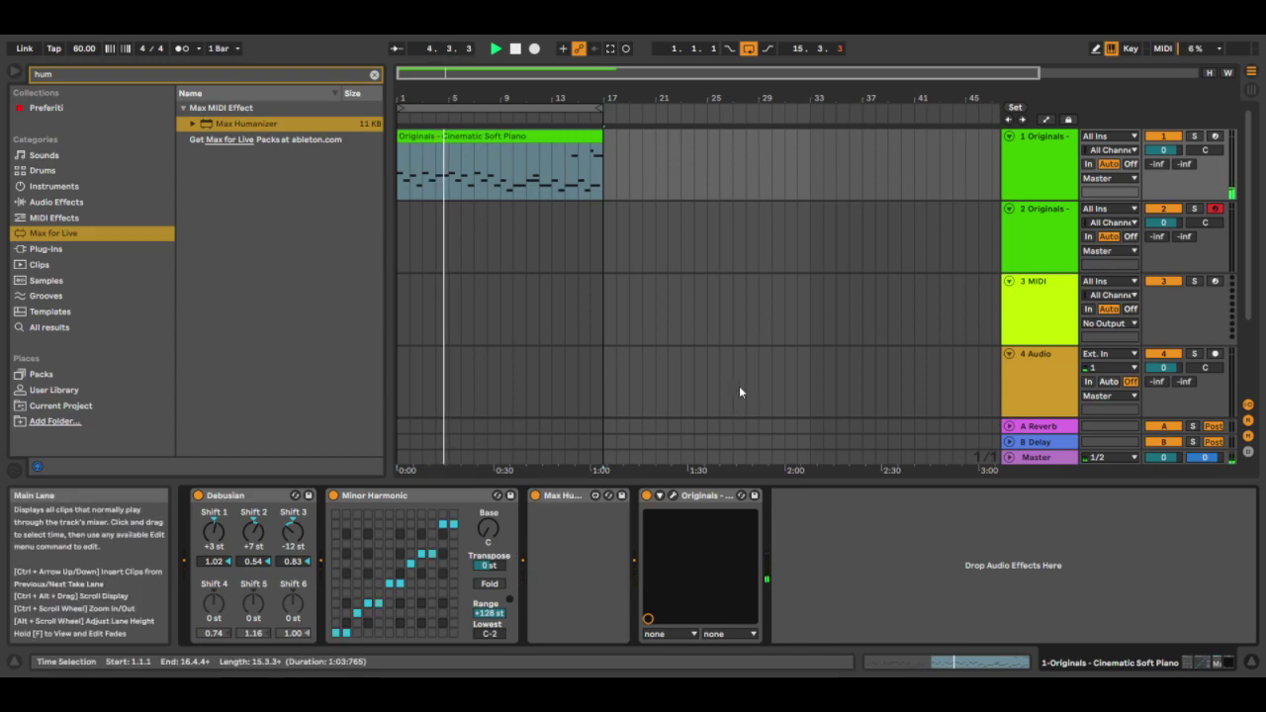
# Duplicate the first Originals track with its clip and remove Max Humanizer from the copy
pyautogui.click(1037, 167)
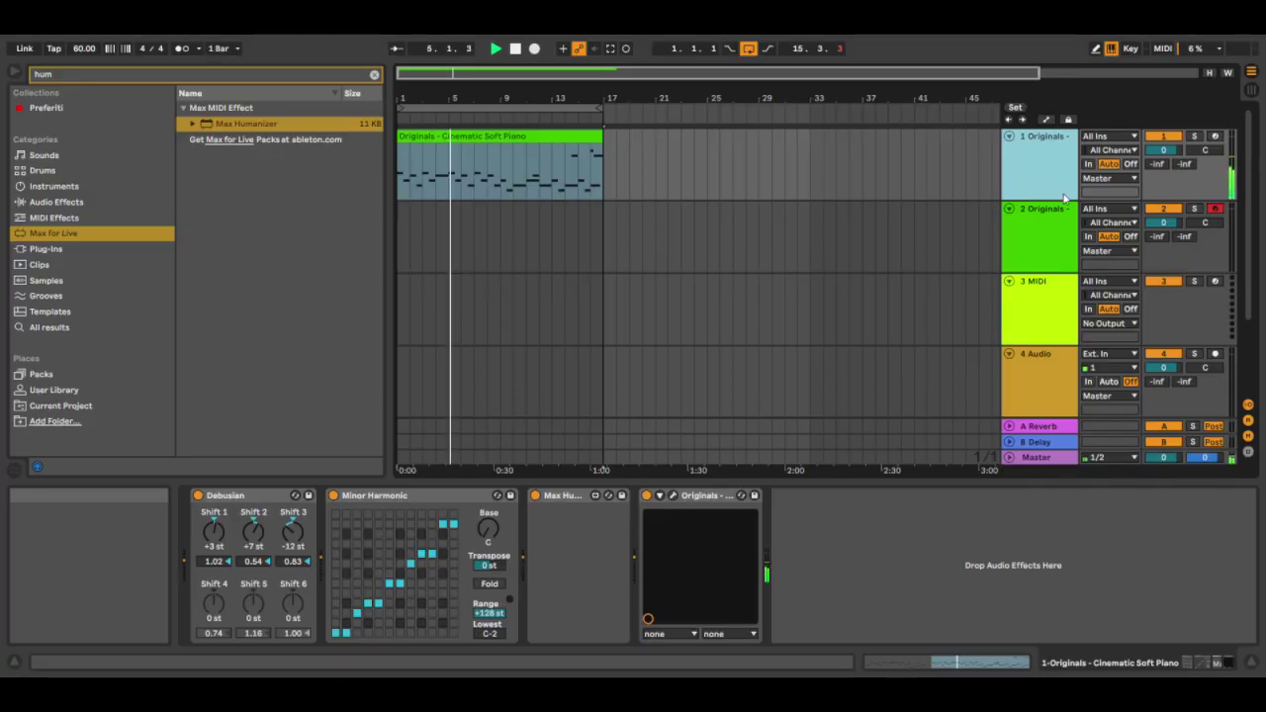
pyautogui.hotkey('ctrl', 'd')
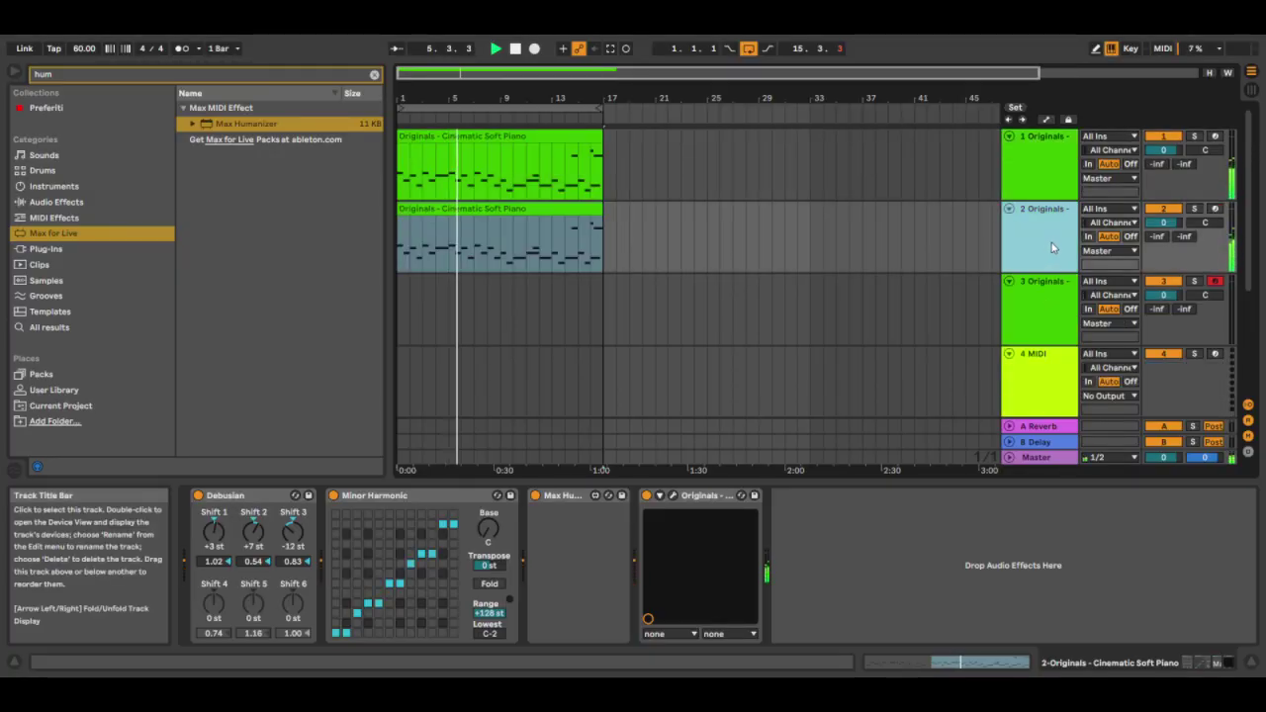
pyautogui.click(559, 498)
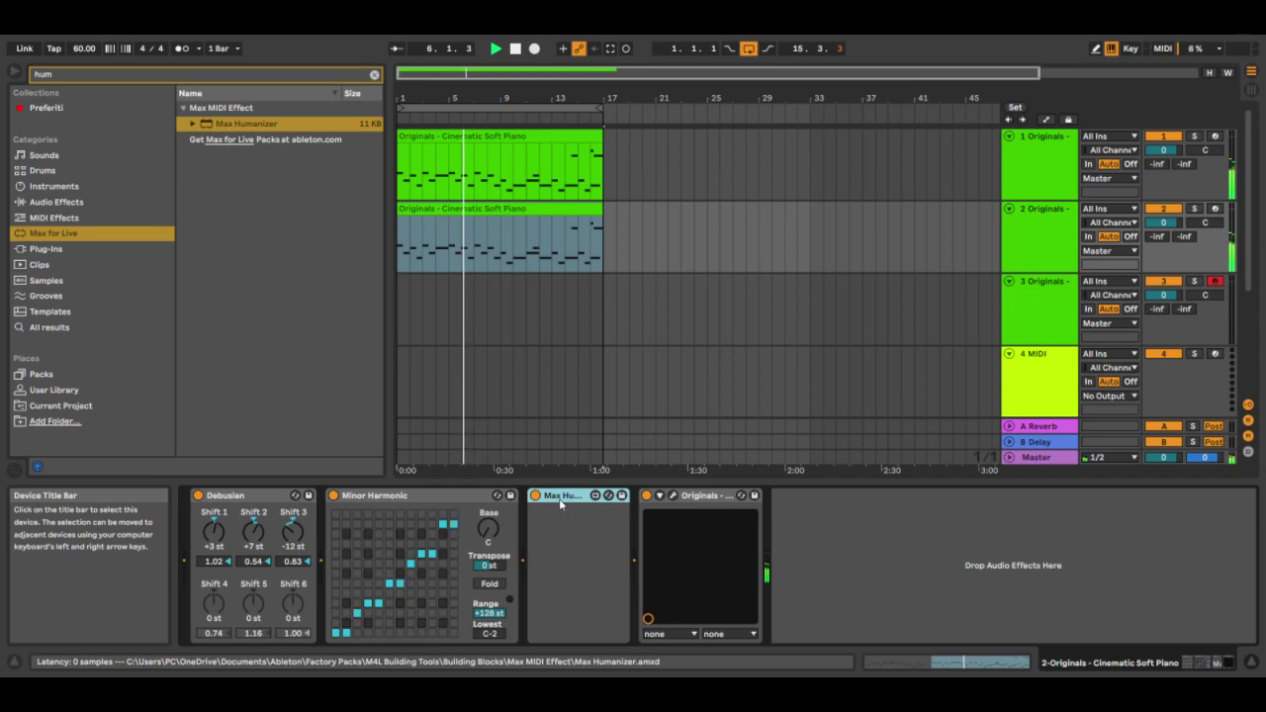
pyautogui.press('Delete')
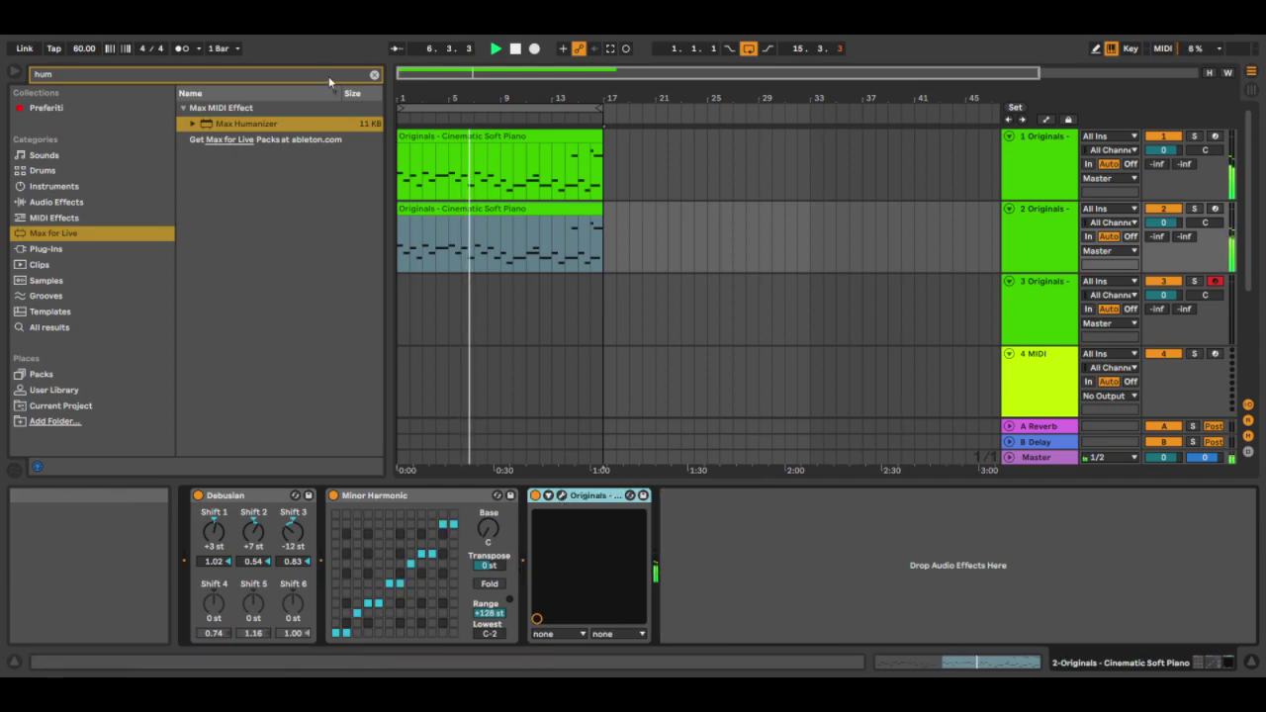
# Add an Arpeggiator MIDI effect after Minor Harmonic on track 2, with the rate at 1/16 and Steps at 1
pyautogui.click(373, 74)
pyautogui.click(183, 108)
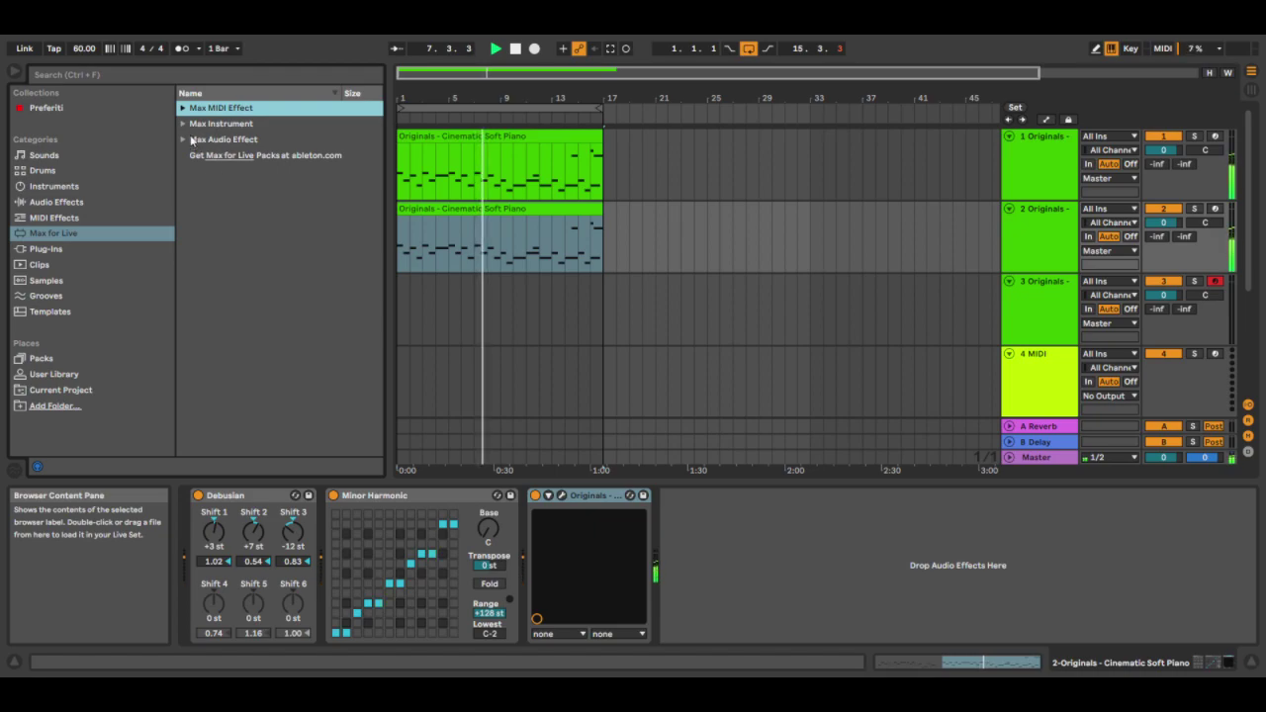
pyautogui.click(69, 202)
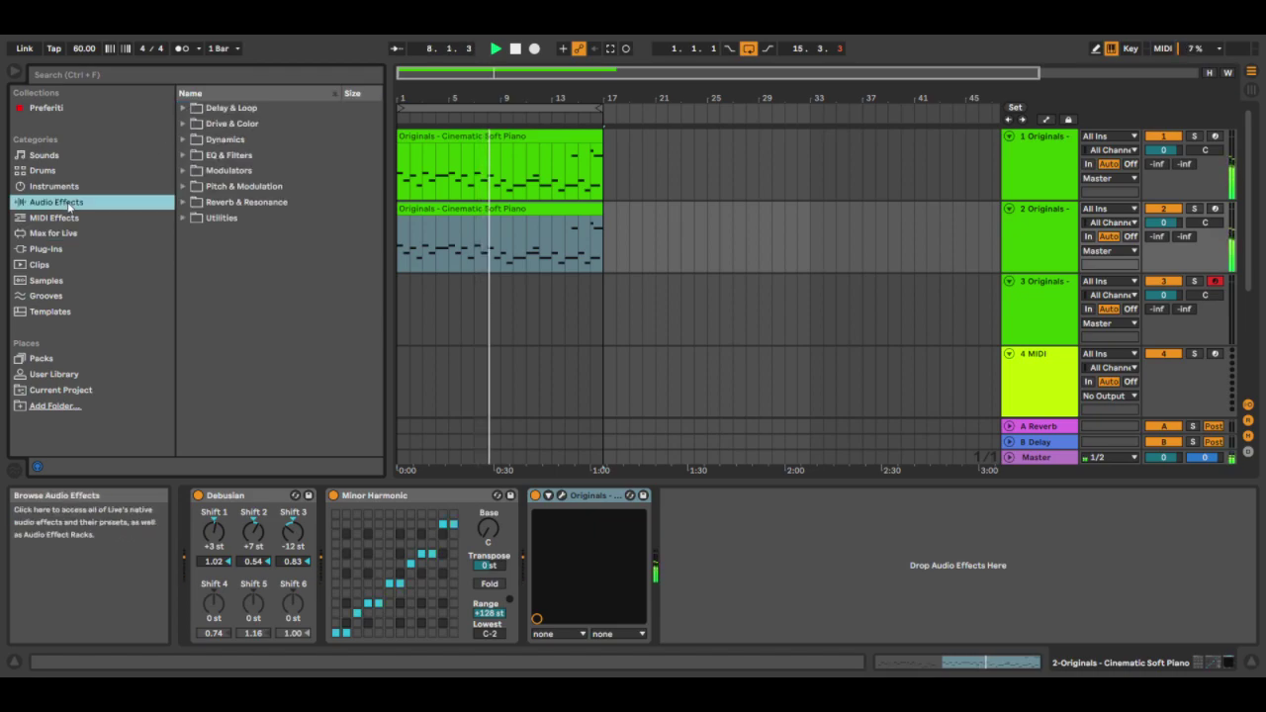
pyautogui.click(70, 218)
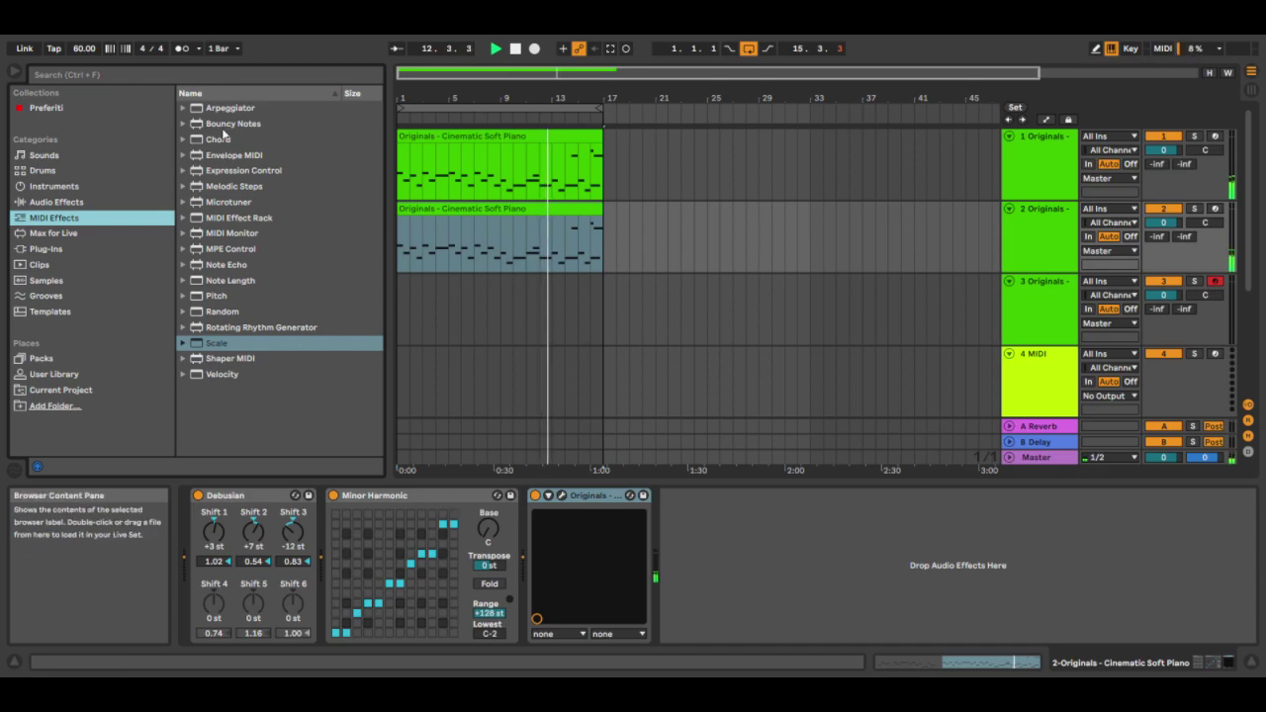
pyautogui.moveTo(227, 108); pyautogui.dragTo(597, 562)
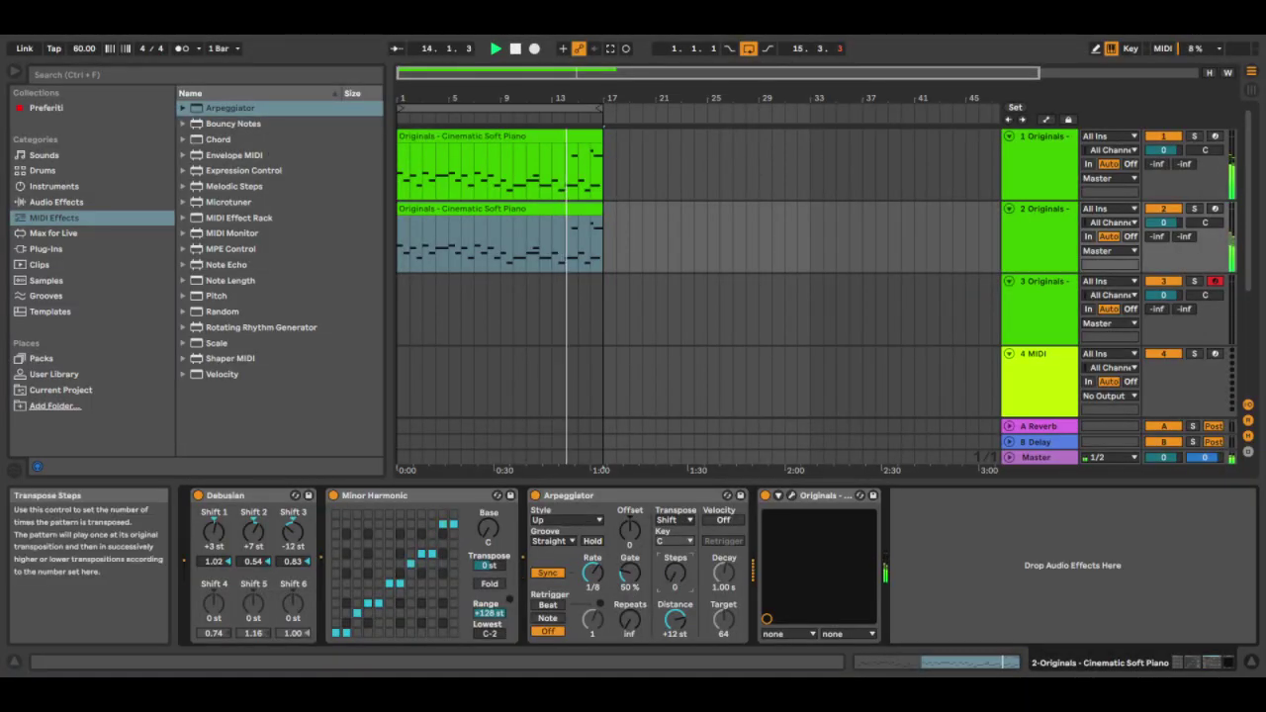
pyautogui.moveTo(593, 574); pyautogui.dragTo(594, 554)
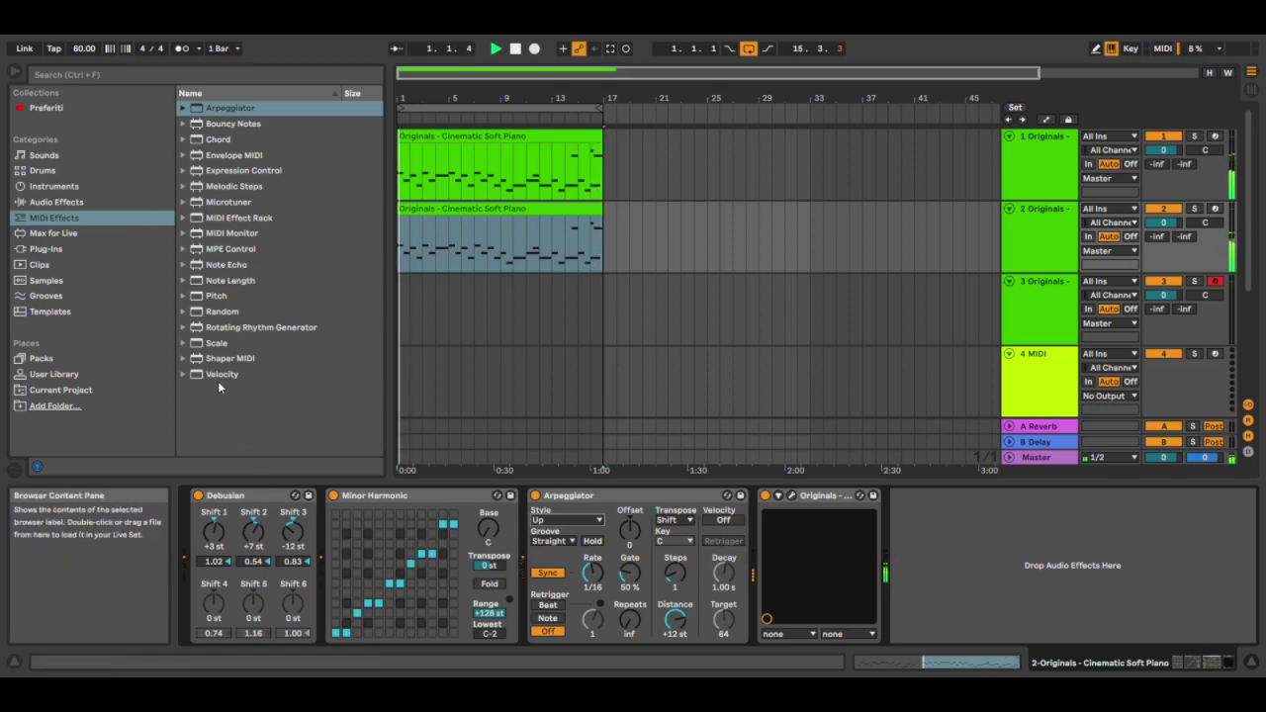
# Add a Note Length MIDI effect after the Arpeggiator and set its length to 9.30 s
pyautogui.click(241, 283)
pyautogui.doubleClick(242, 283)
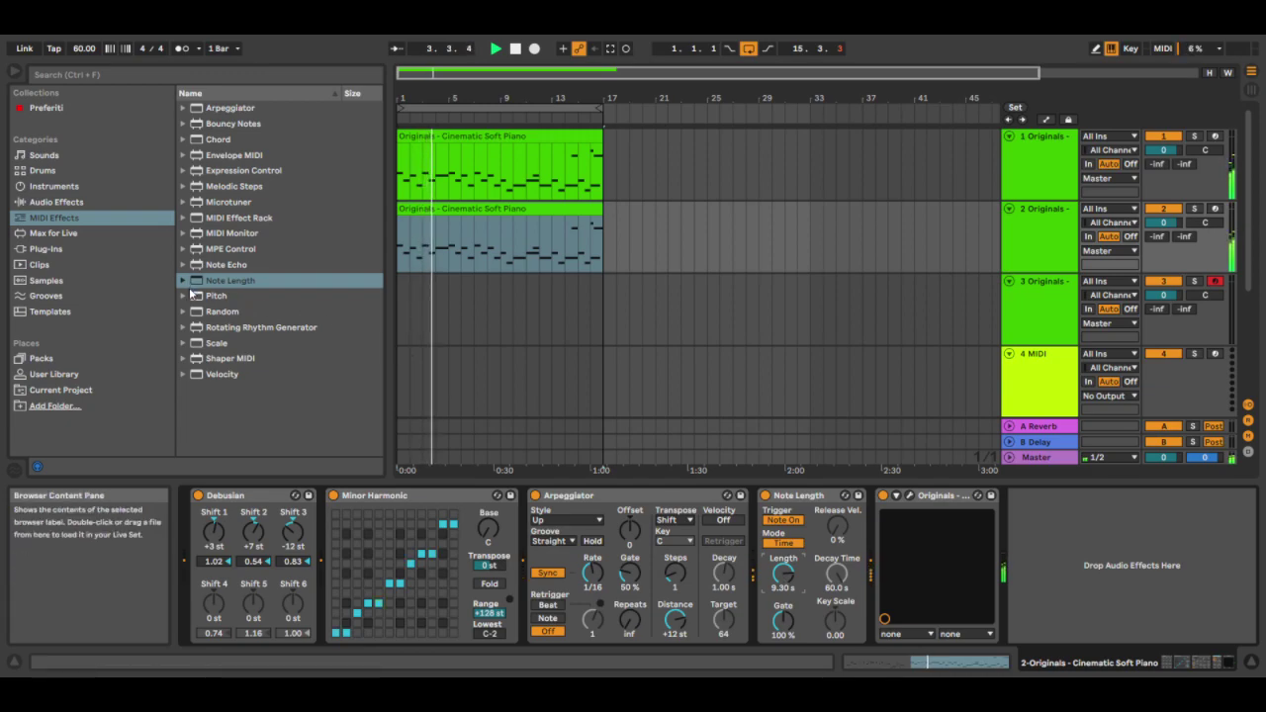
pyautogui.click(84, 187)
pyautogui.click(87, 215)
pyautogui.click(94, 202)
pyautogui.click(91, 186)
pyautogui.click(95, 202)
pyautogui.click(104, 217)
pyautogui.click(99, 202)
pyautogui.click(105, 217)
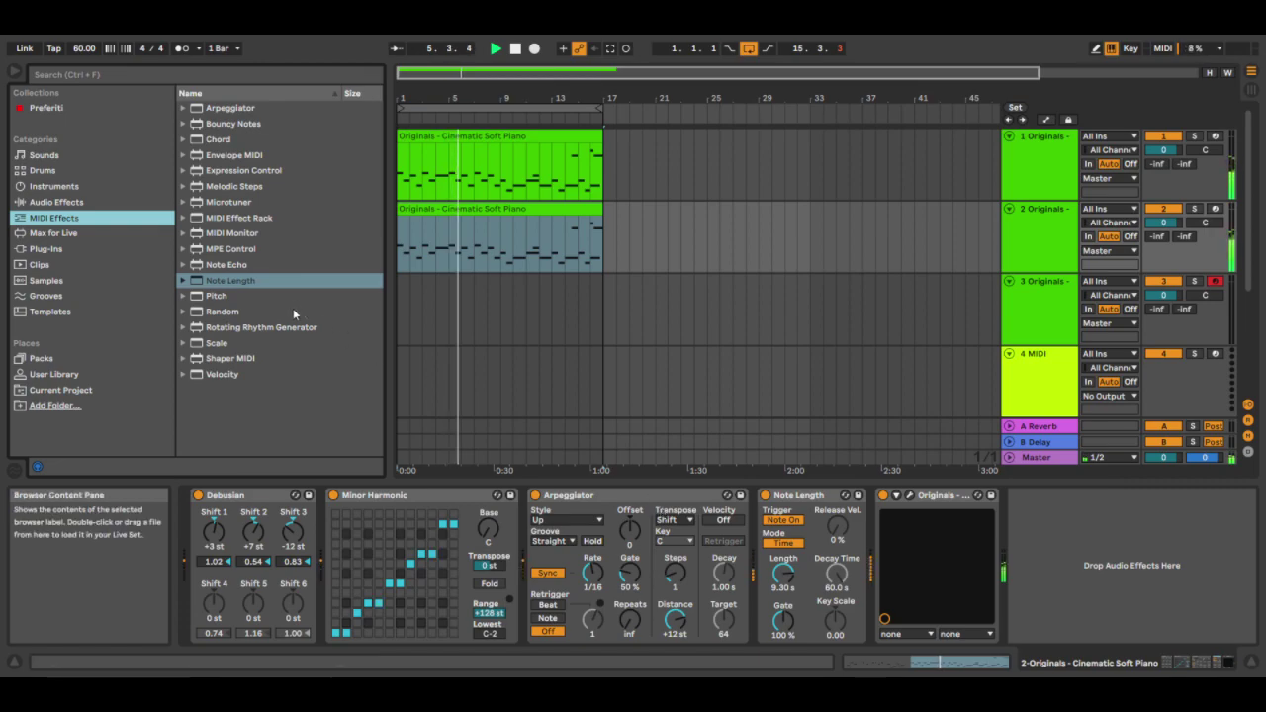
# Try the track 2 Arpeggiator rate at 1/32 and return it to 1/16
pyautogui.moveTo(592, 572); pyautogui.dragTo(593, 581)
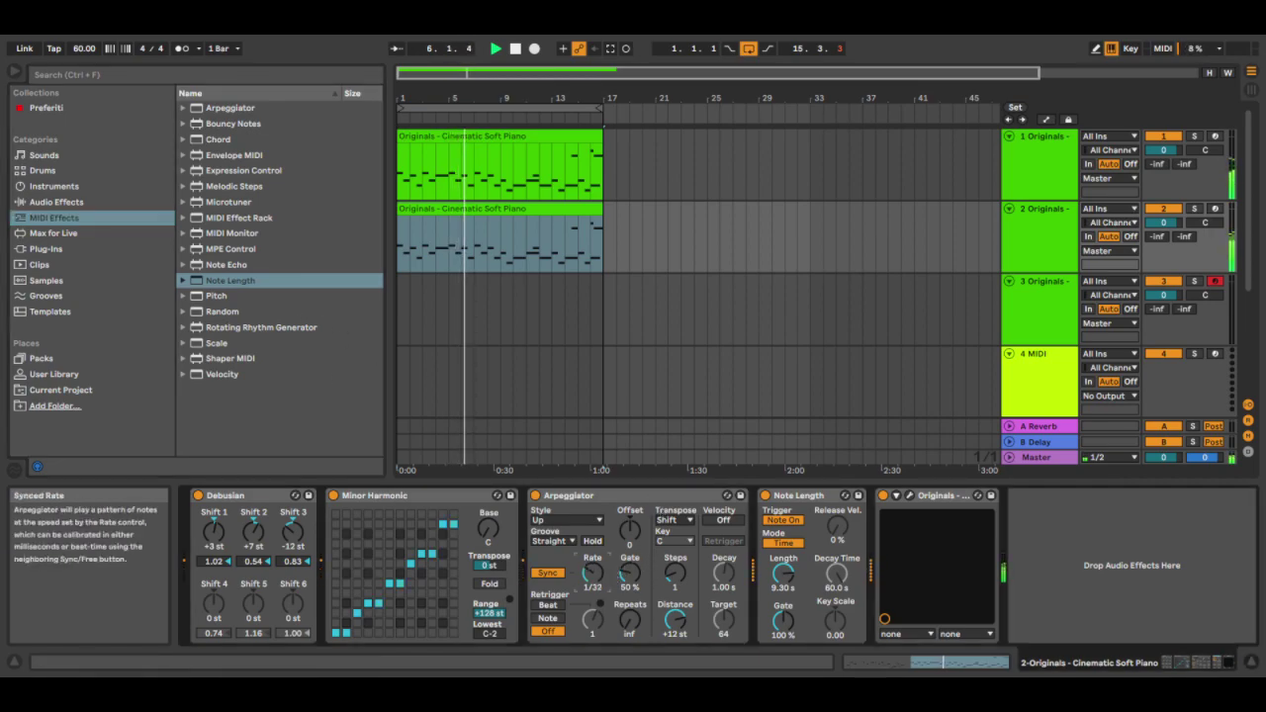
pyautogui.moveTo(593, 582); pyautogui.dragTo(596, 577)
pyautogui.click(1016, 240)
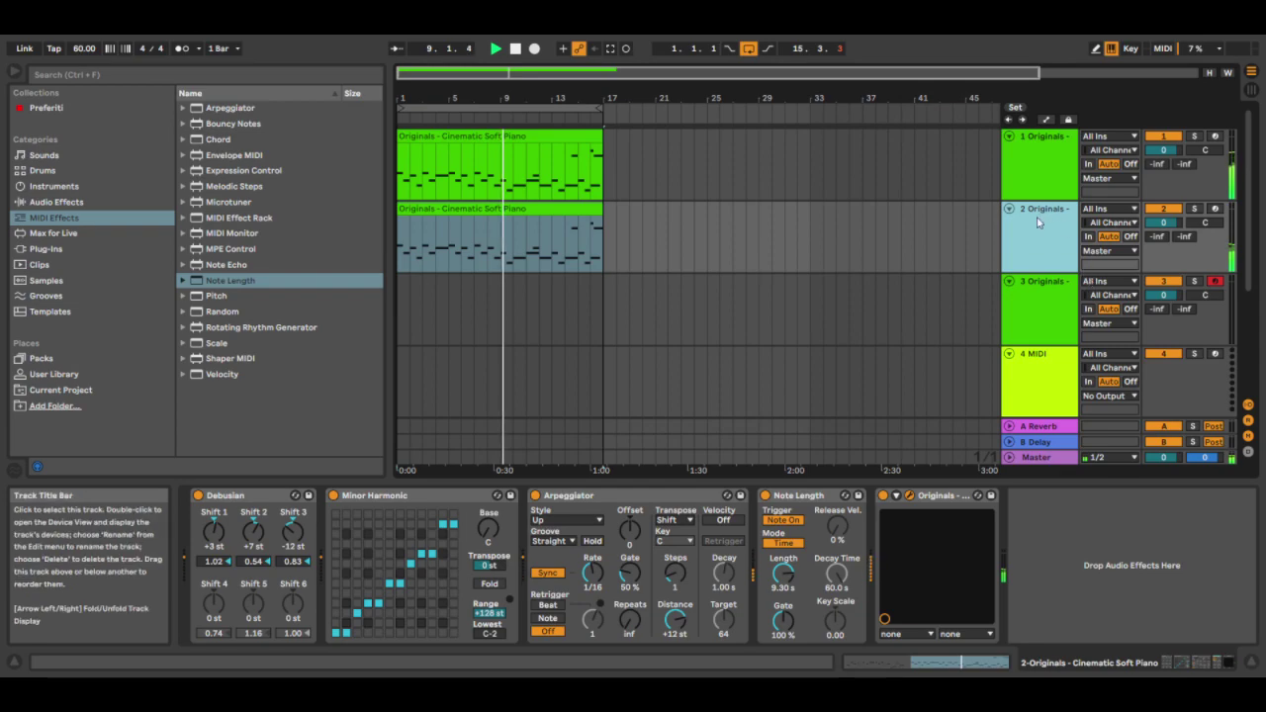
# Audition track 2 in solo, release the solo and lower the track's volume to -0.8 dB
pyautogui.click(1194, 209)
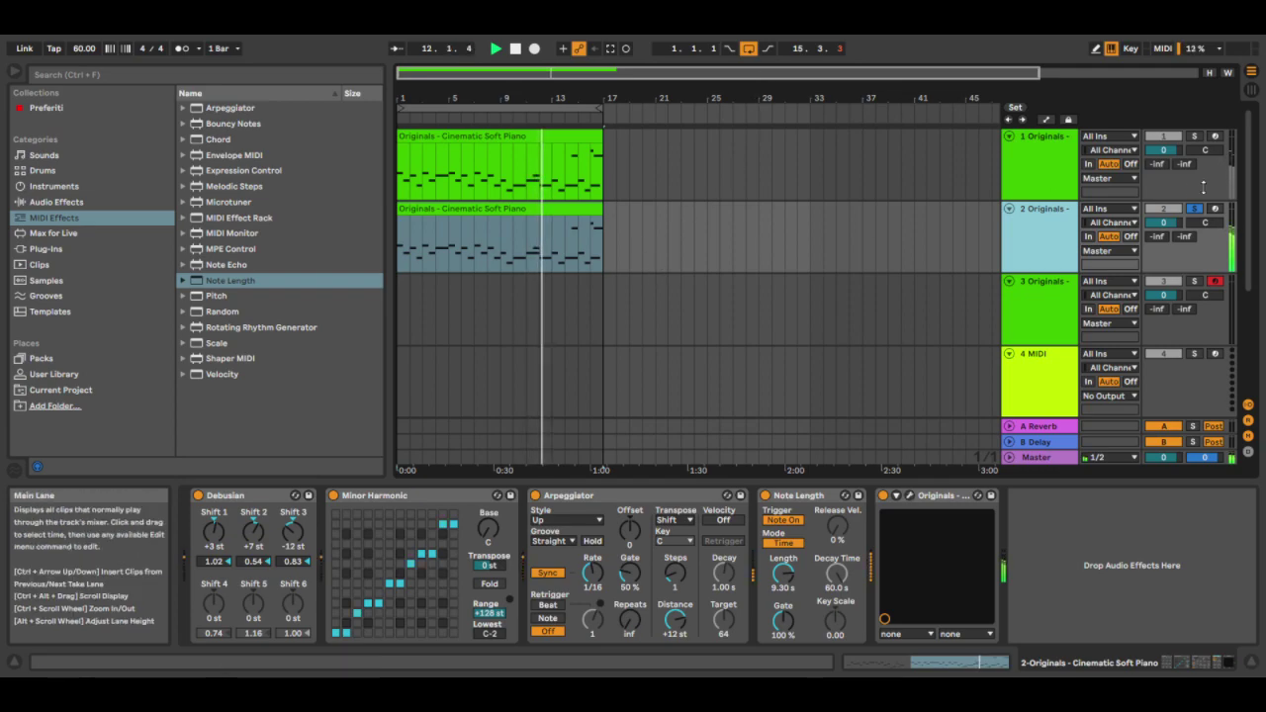
pyautogui.click(1053, 241)
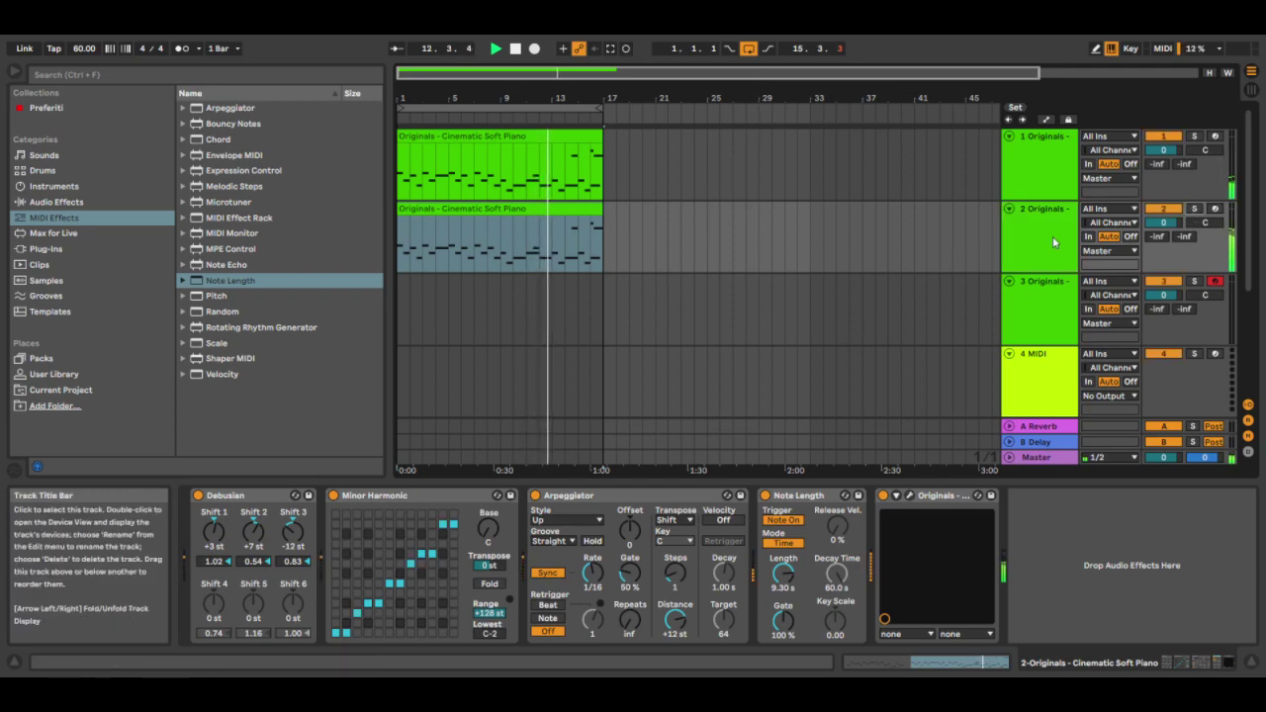
pyautogui.moveTo(1174, 227); pyautogui.dragTo(1174, 231)
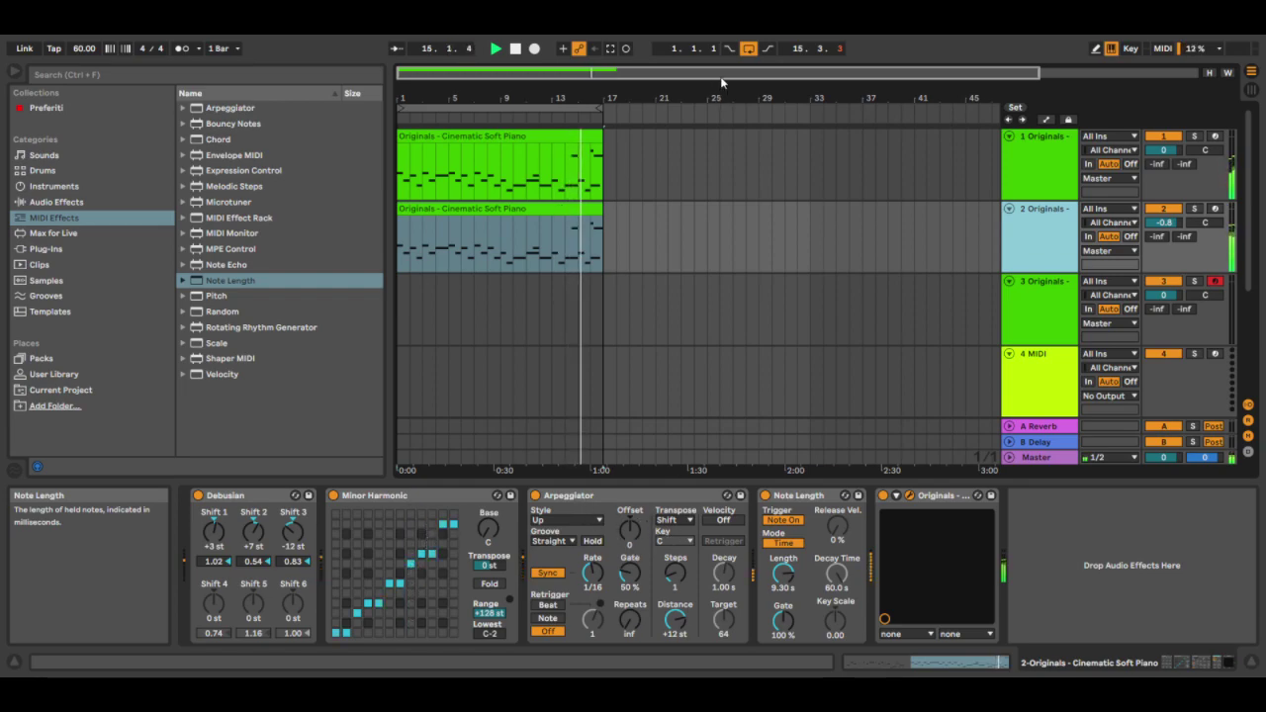
# Extend the arrangement loop and the clips on tracks 1 and 2 to a full 16 bars, ending at bar 17
pyautogui.click(839, 47)
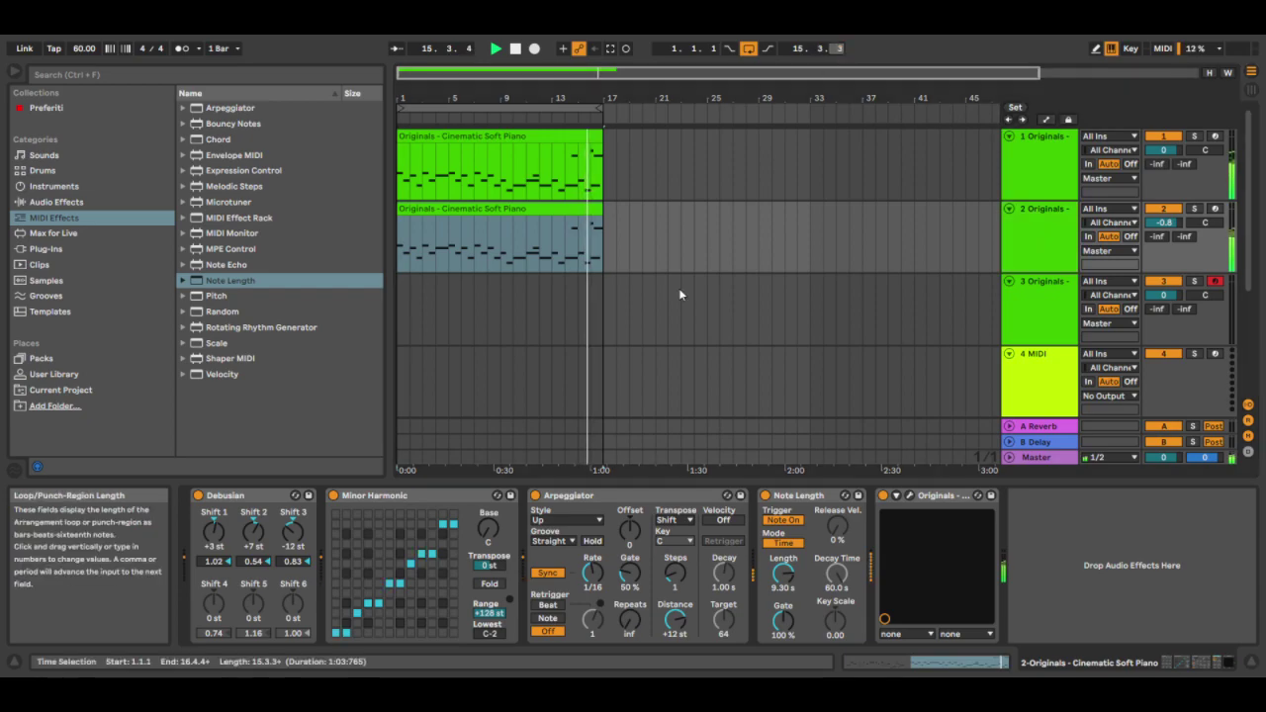
pyautogui.click(535, 111)
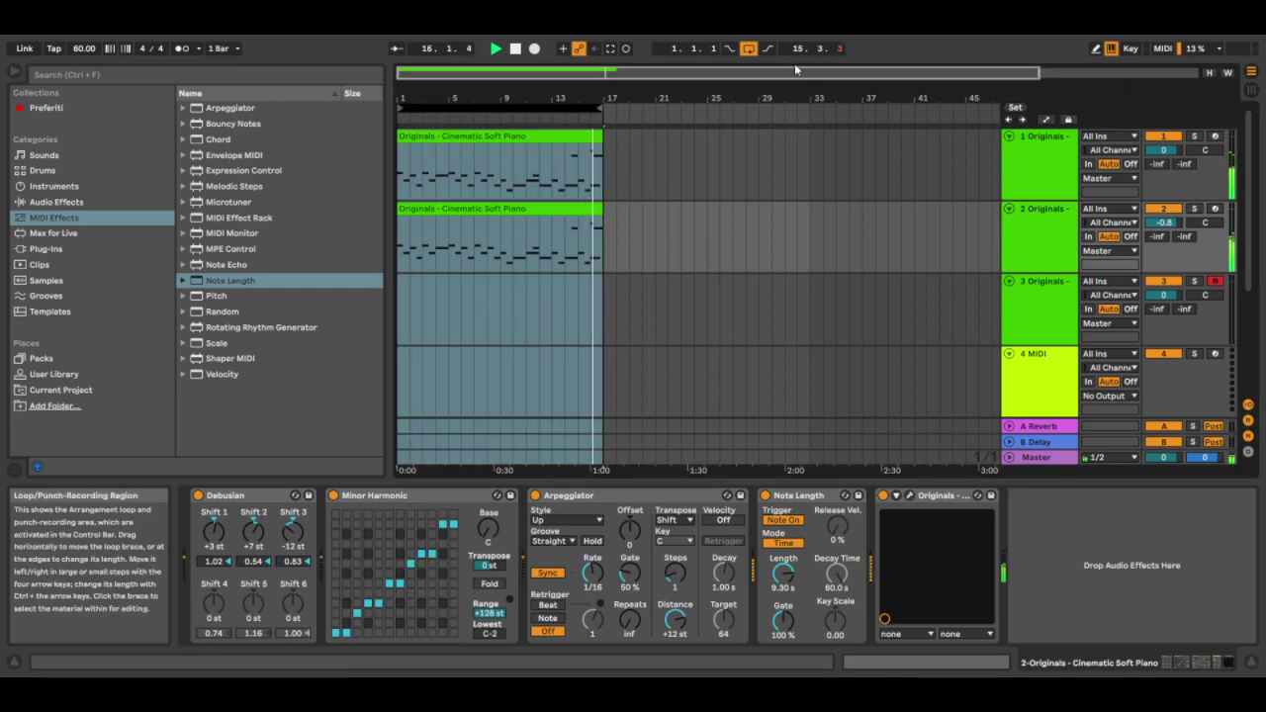
pyautogui.moveTo(795, 69)
pyautogui.mouseDown()
pyautogui.moveTo(795, 113)
pyautogui.moveTo(795, 93)
pyautogui.mouseUp()
pyautogui.click(400, 105)
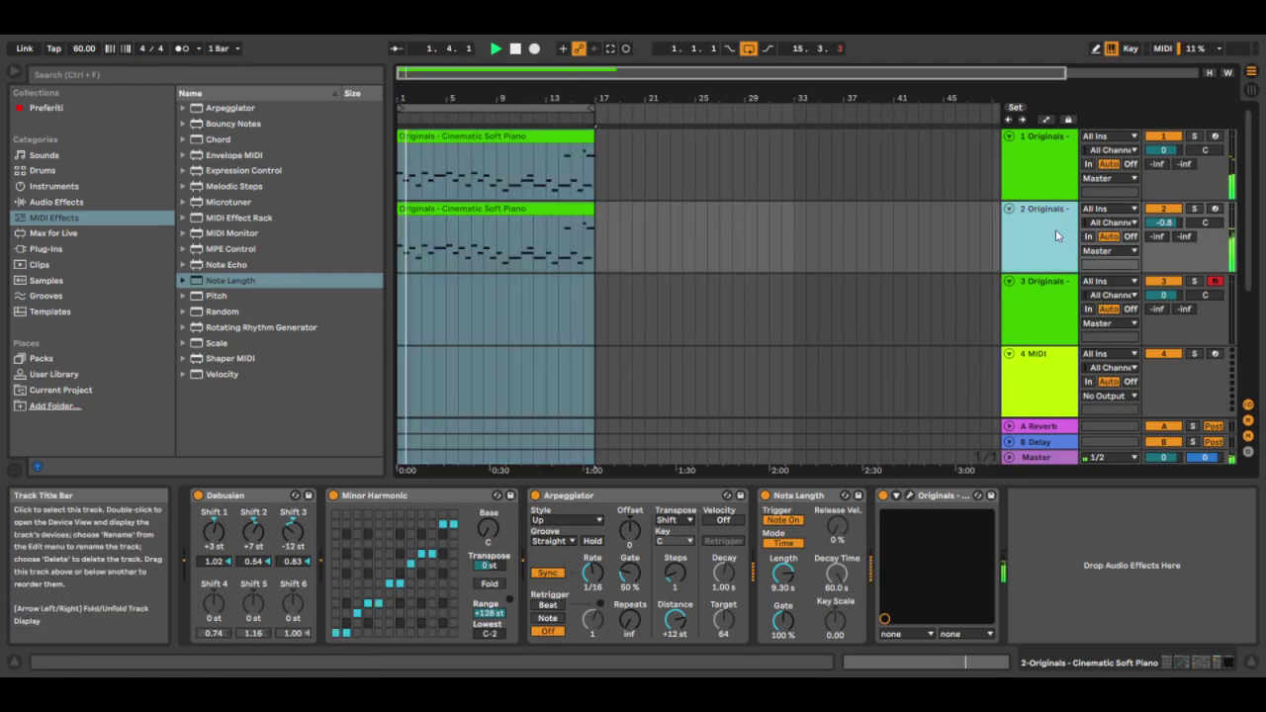
pyautogui.click(1046, 309)
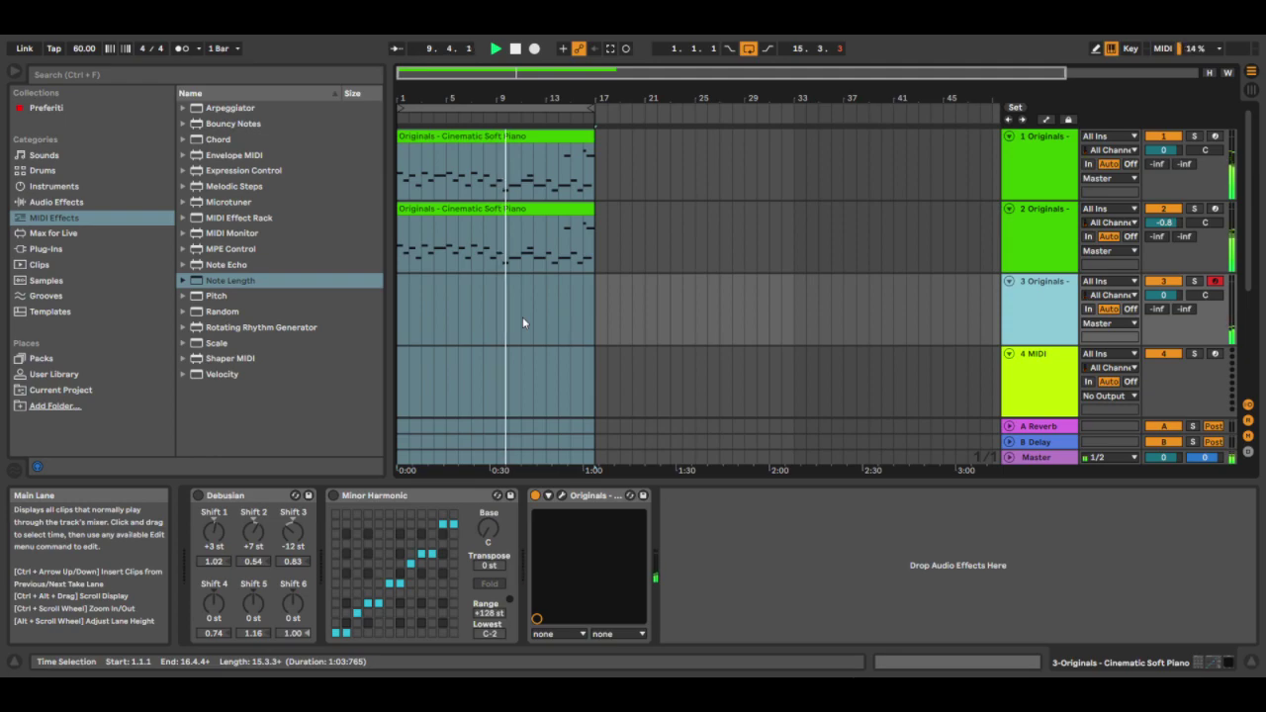
pyautogui.moveTo(549, 90); pyautogui.dragTo(964, 107)
pyautogui.click(970, 130)
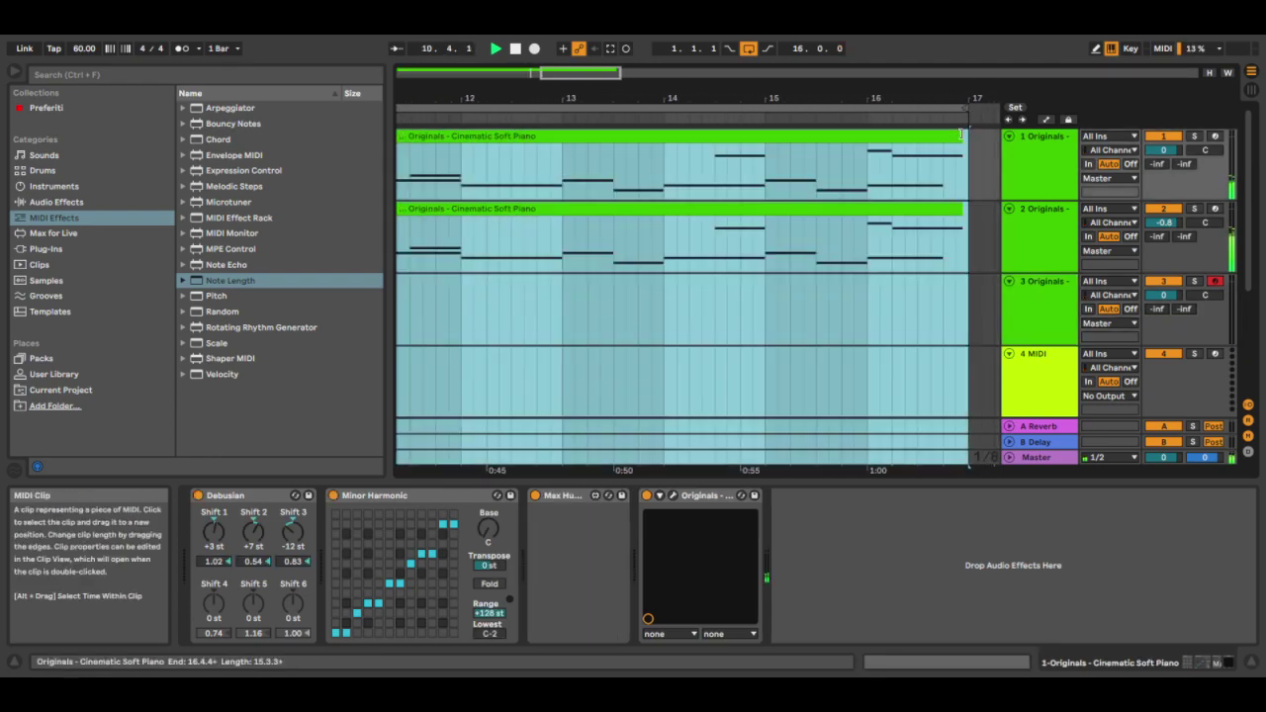
# Delete the short B2 note in bar 22 of the track 2 clip and return to the track's device chain
pyautogui.moveTo(615, 72); pyautogui.dragTo(610, 223)
pyautogui.doubleClick(609, 222)
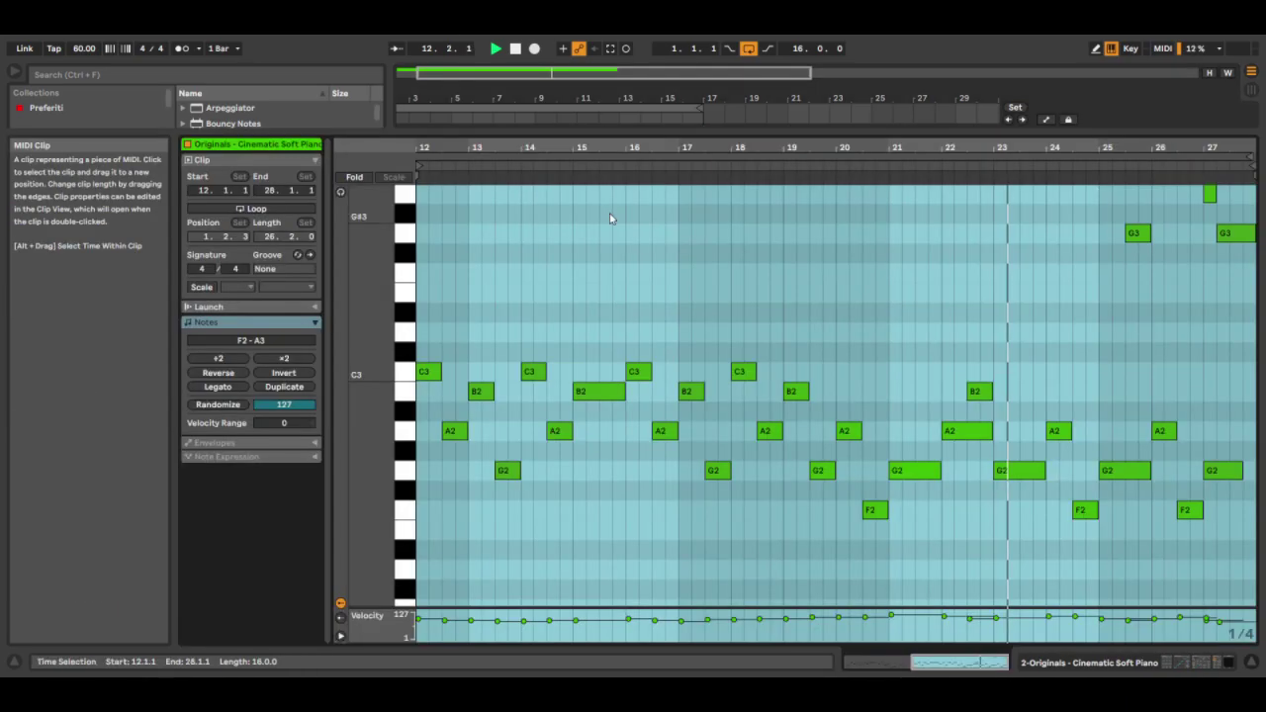
pyautogui.click(969, 392)
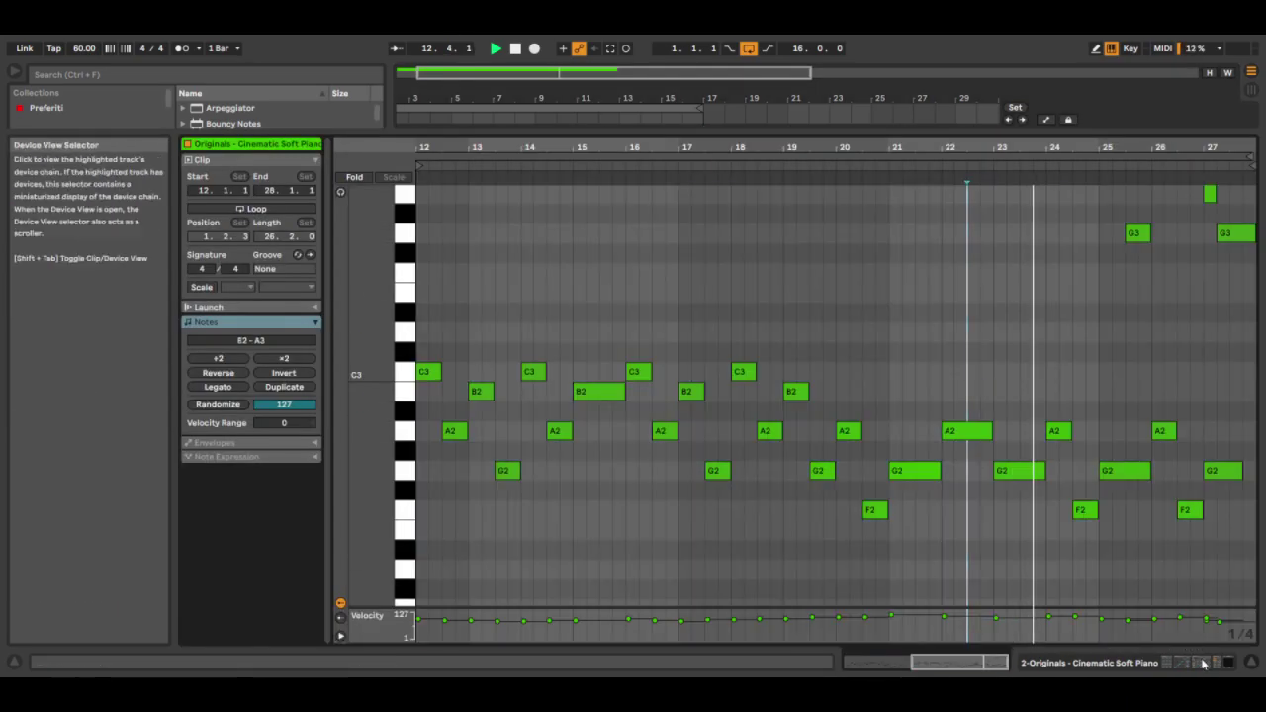
pyautogui.hotkey('shift', 'Tab')
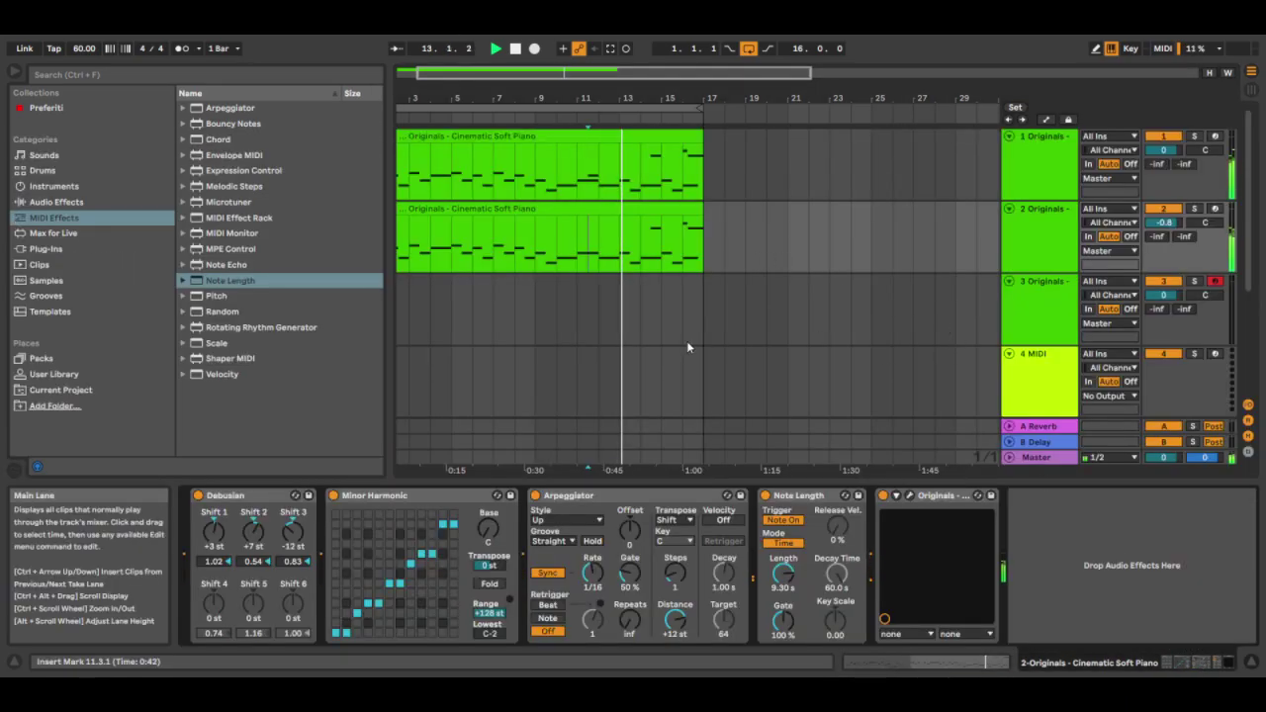
# Turn on the Minor Harmonic scale on track 3, keeping Debusian off
pyautogui.click(1053, 313)
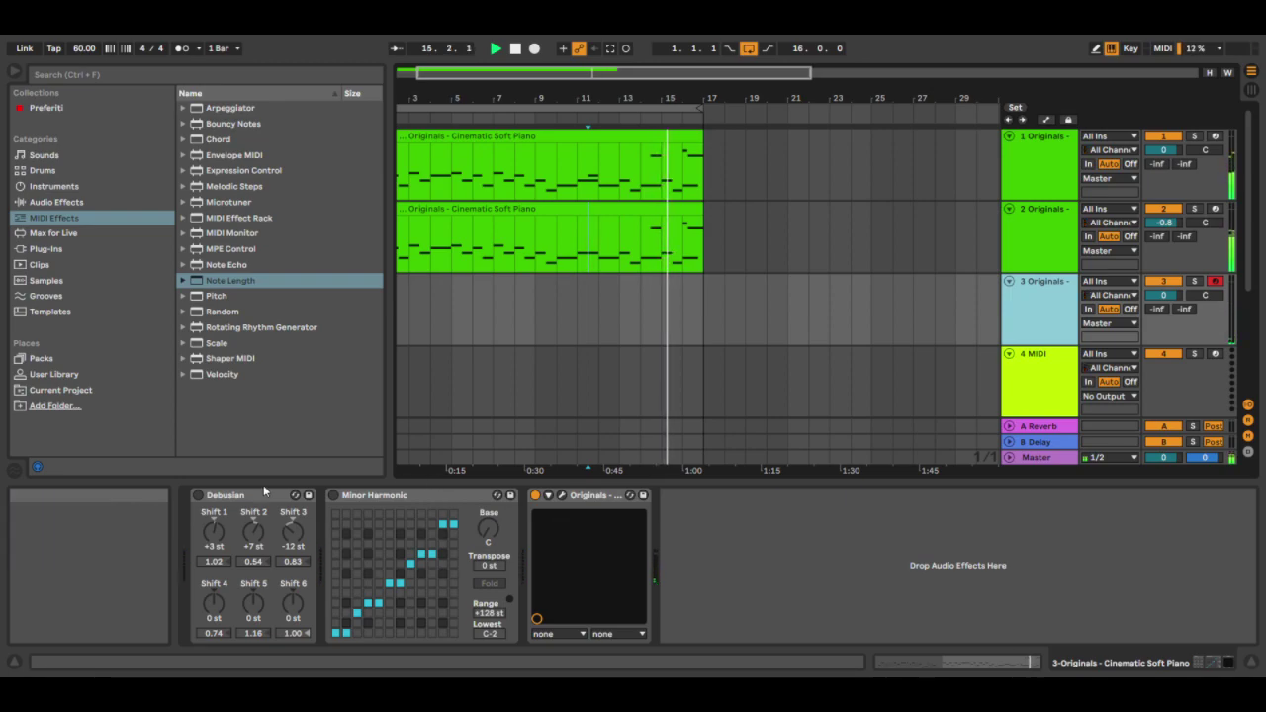
pyautogui.click(333, 496)
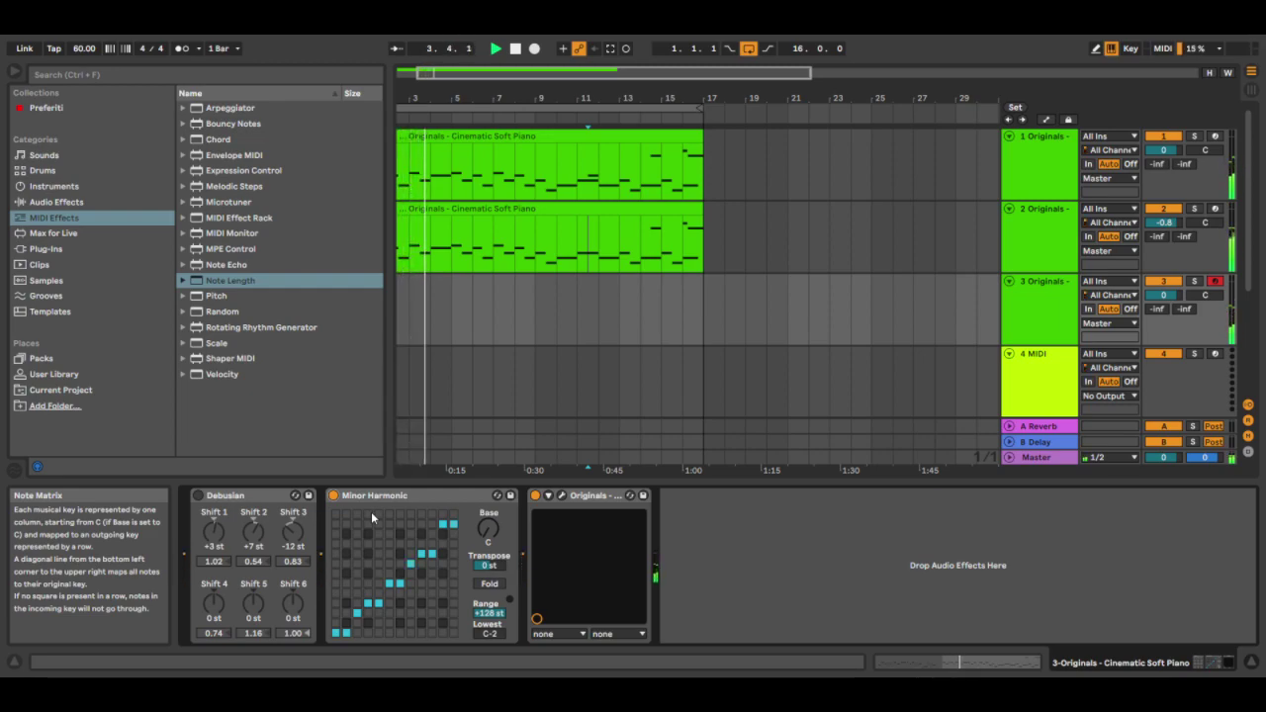
pyautogui.click(1053, 288)
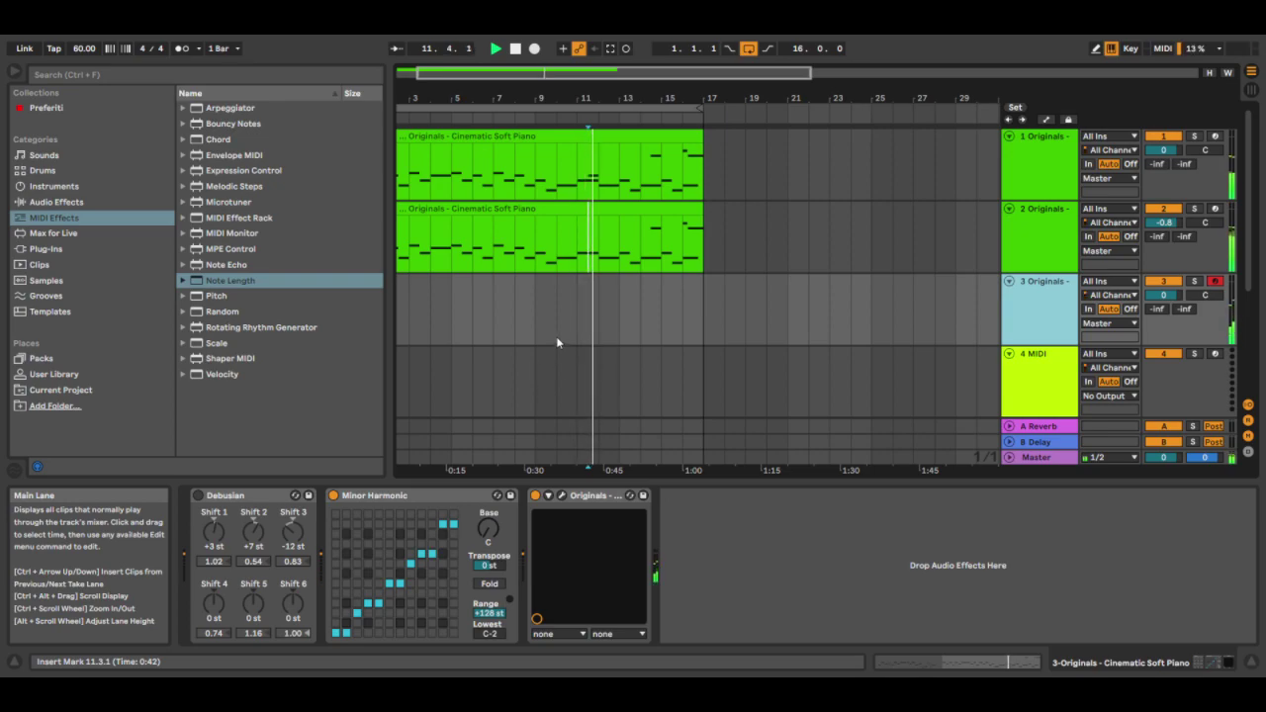
# Restart playback, delete the B2 note at 22.3.1 in the track 1 clip and return to the device chain
pyautogui.press('space')
pyautogui.doubleClick(590, 163)
pyautogui.click(985, 395)
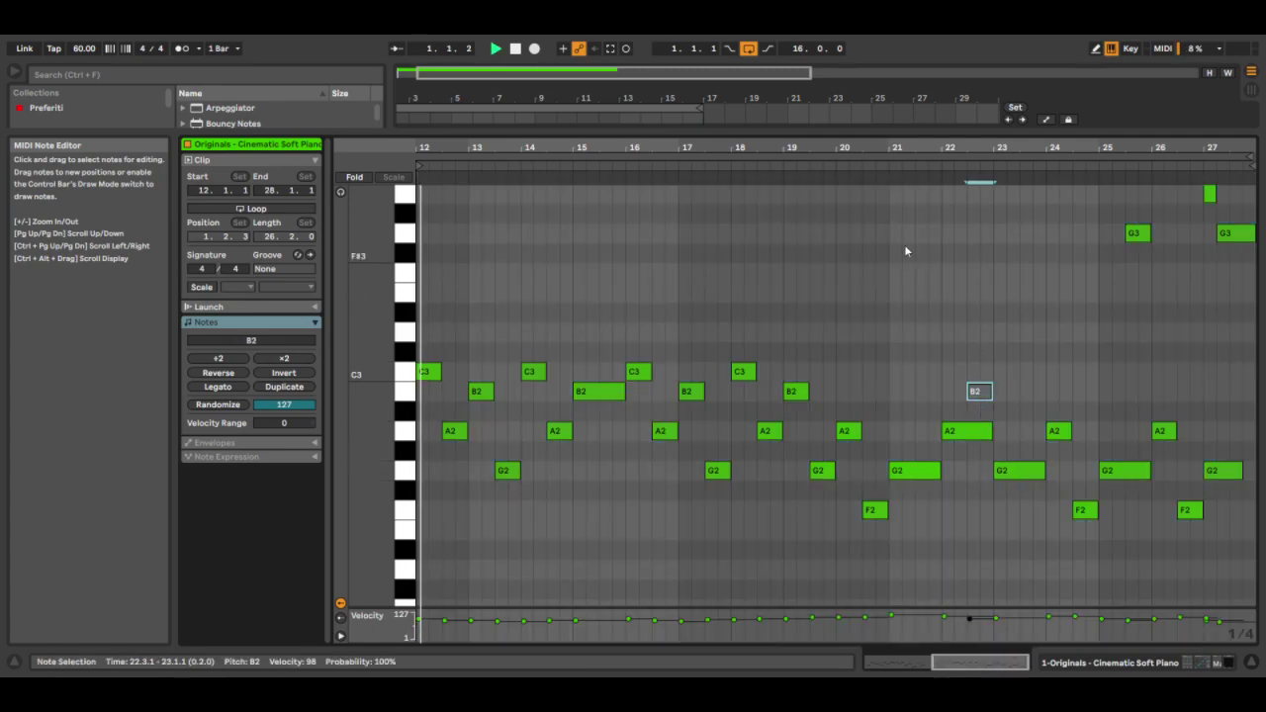
pyautogui.click(1203, 661)
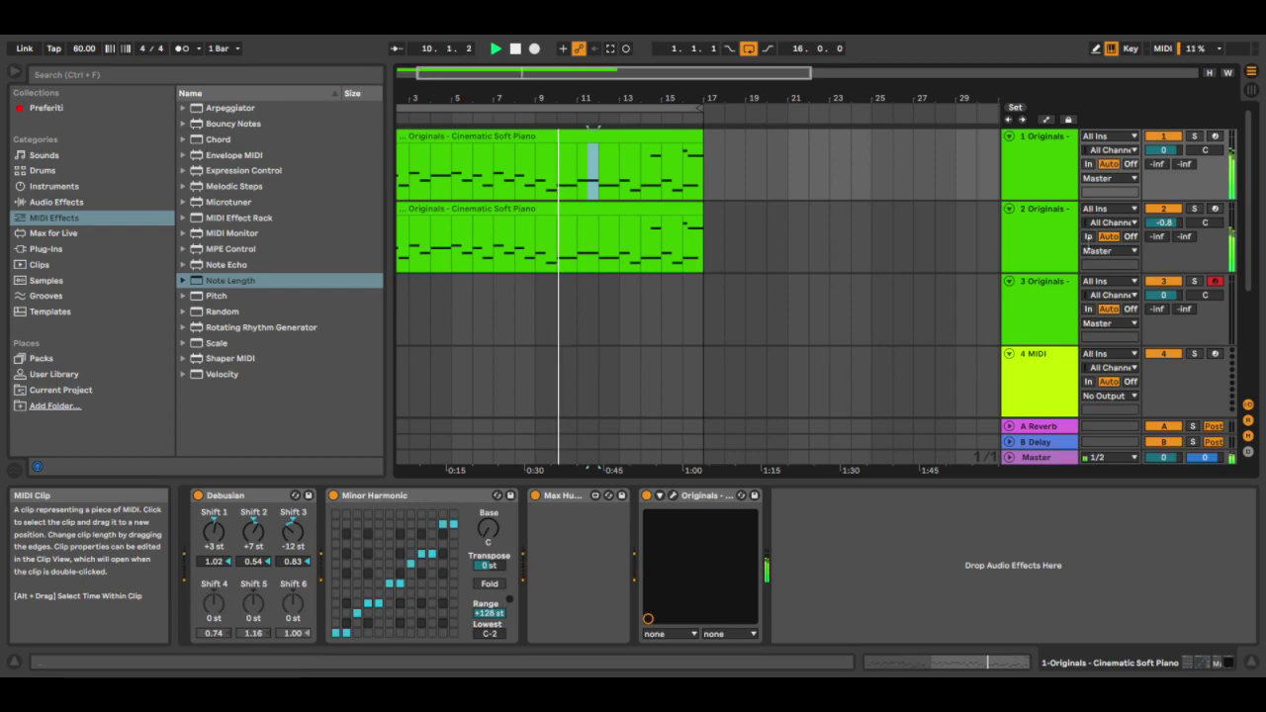
# Balance tracks 1 and 2 in solo, with track 1's volume at 2.0 dB and track 2's at -8.4 dB
pyautogui.click(1020, 249)
pyautogui.click(1039, 307)
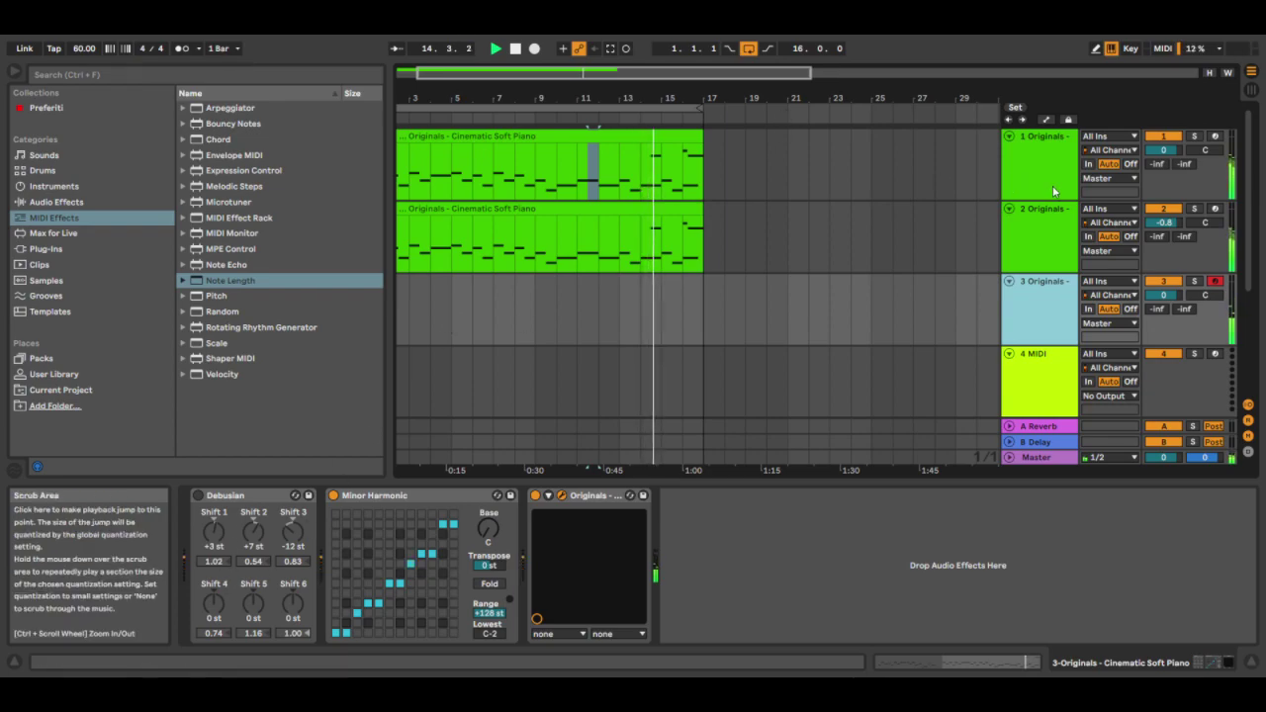
pyautogui.click(1040, 247)
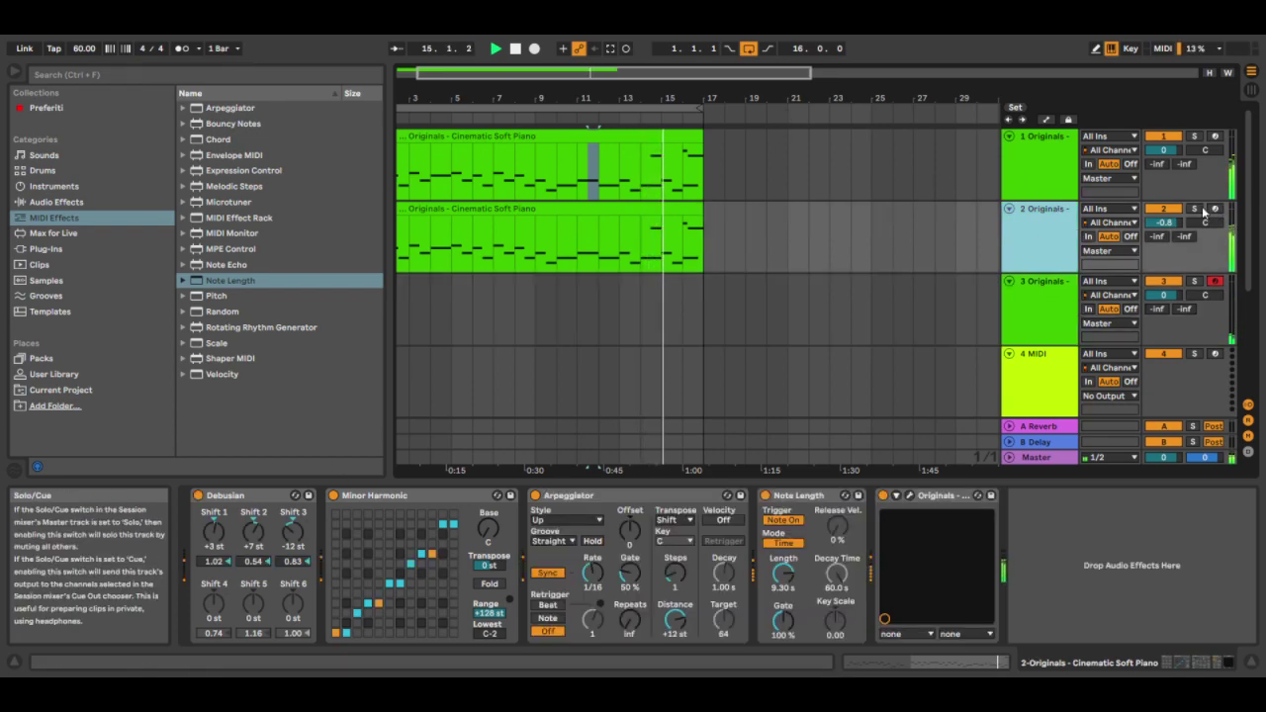
pyautogui.click(1194, 209)
pyautogui.click(1061, 250)
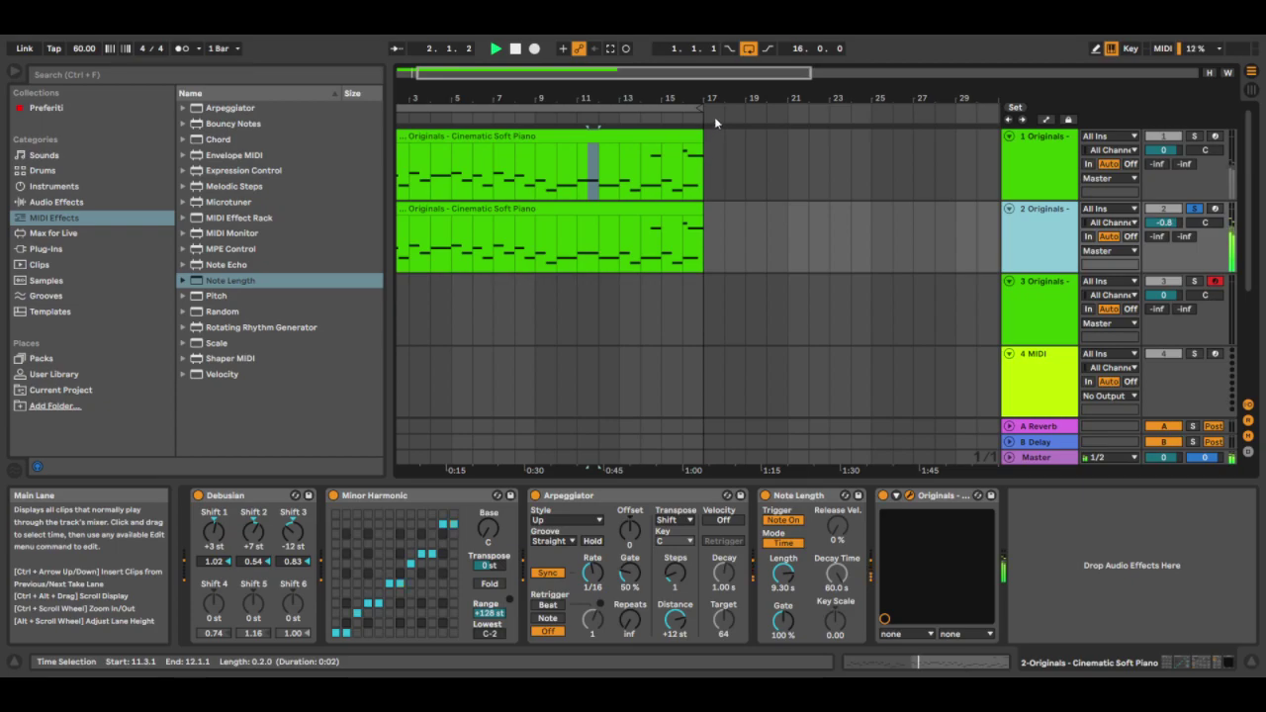
pyautogui.click(1193, 137)
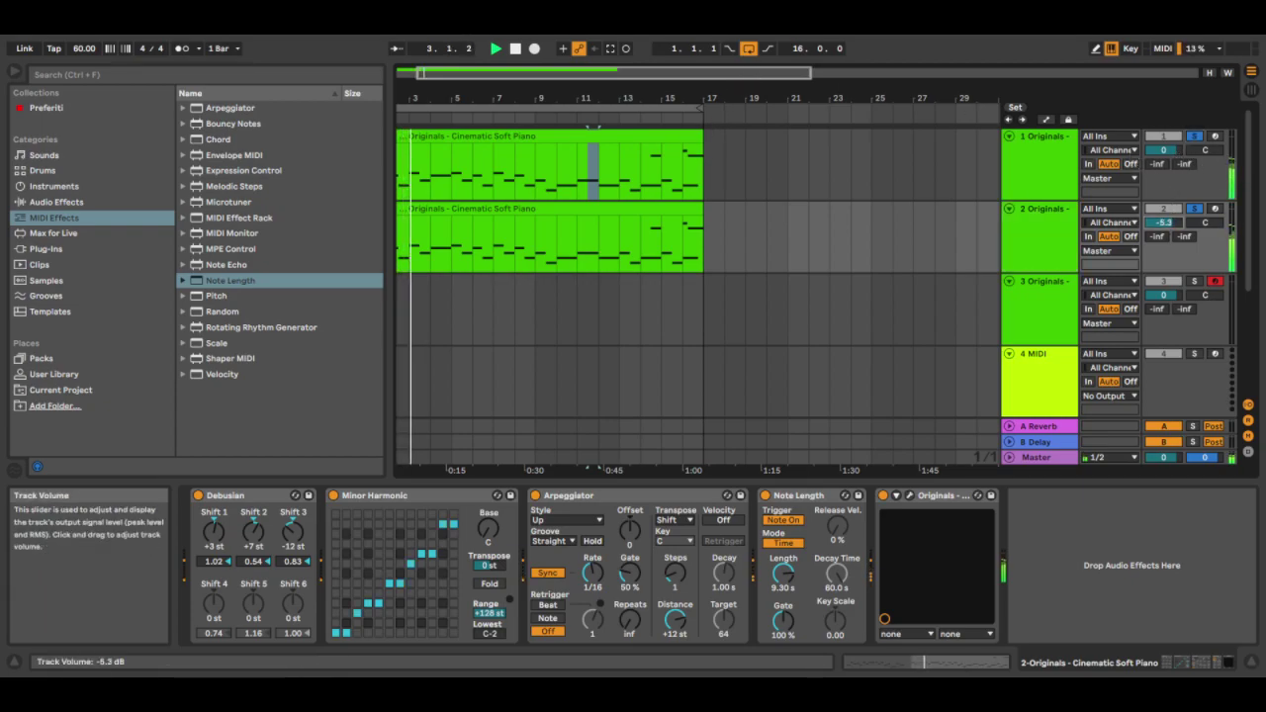
pyautogui.click(1043, 175)
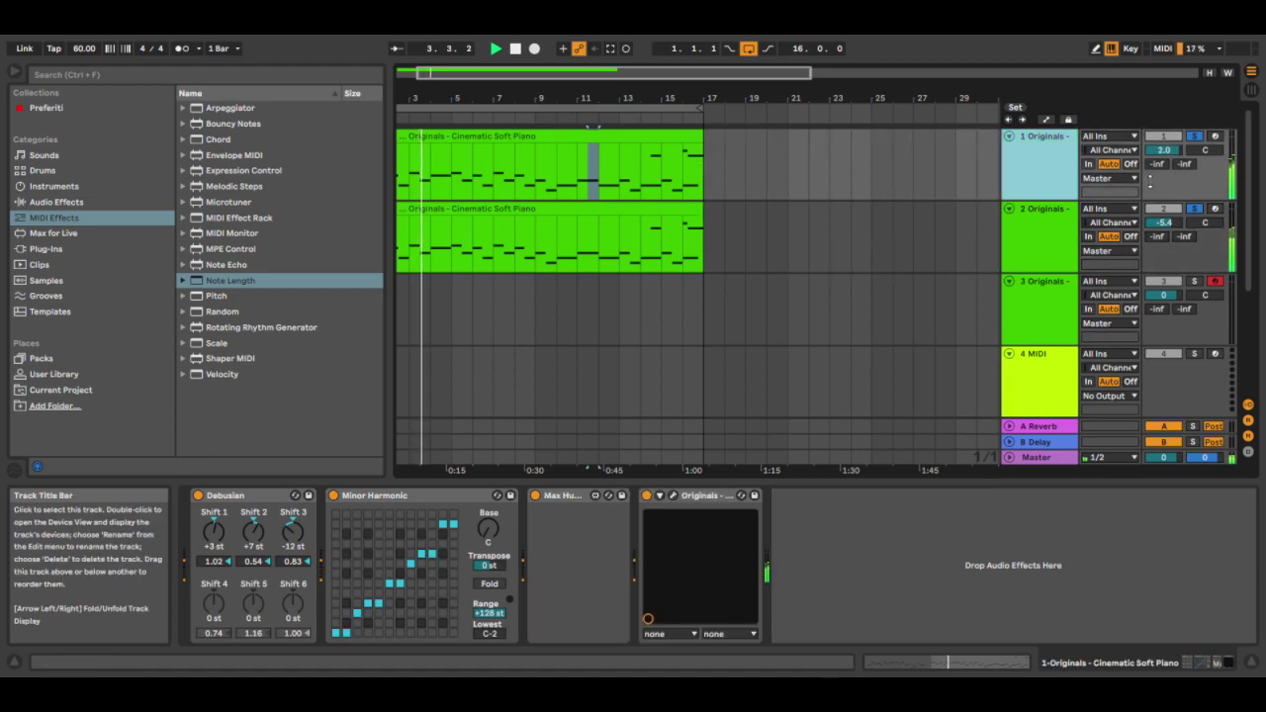
pyautogui.moveTo(1166, 220); pyautogui.dragTo(1171, 225)
pyautogui.click(1044, 233)
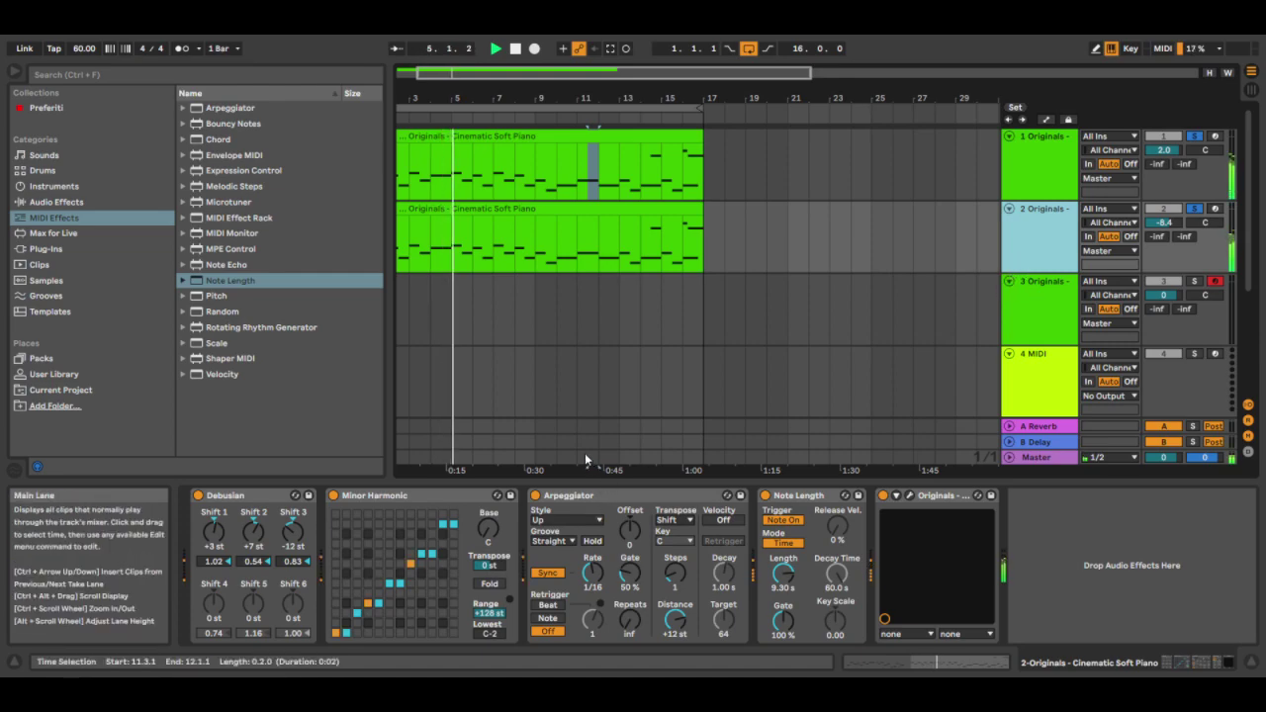
# Release the solo on tracks 1 and 2 and select track 3
pyautogui.click(1031, 312)
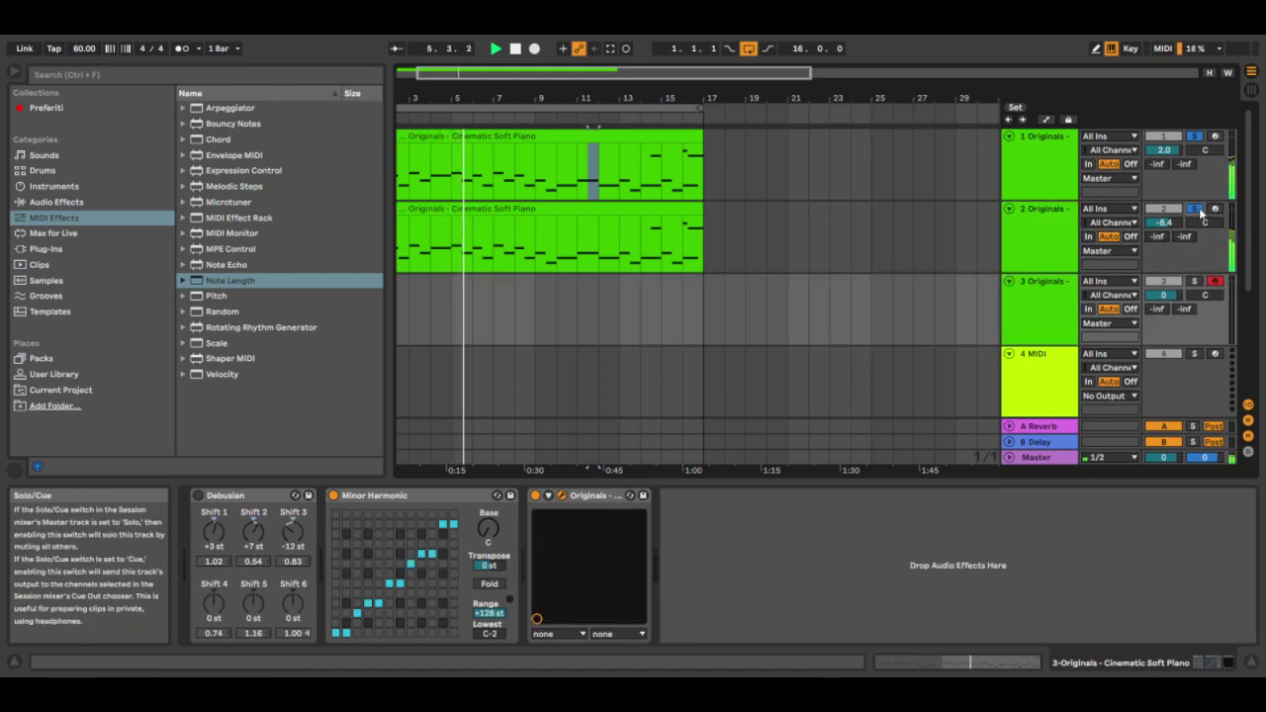
pyautogui.click(1056, 320)
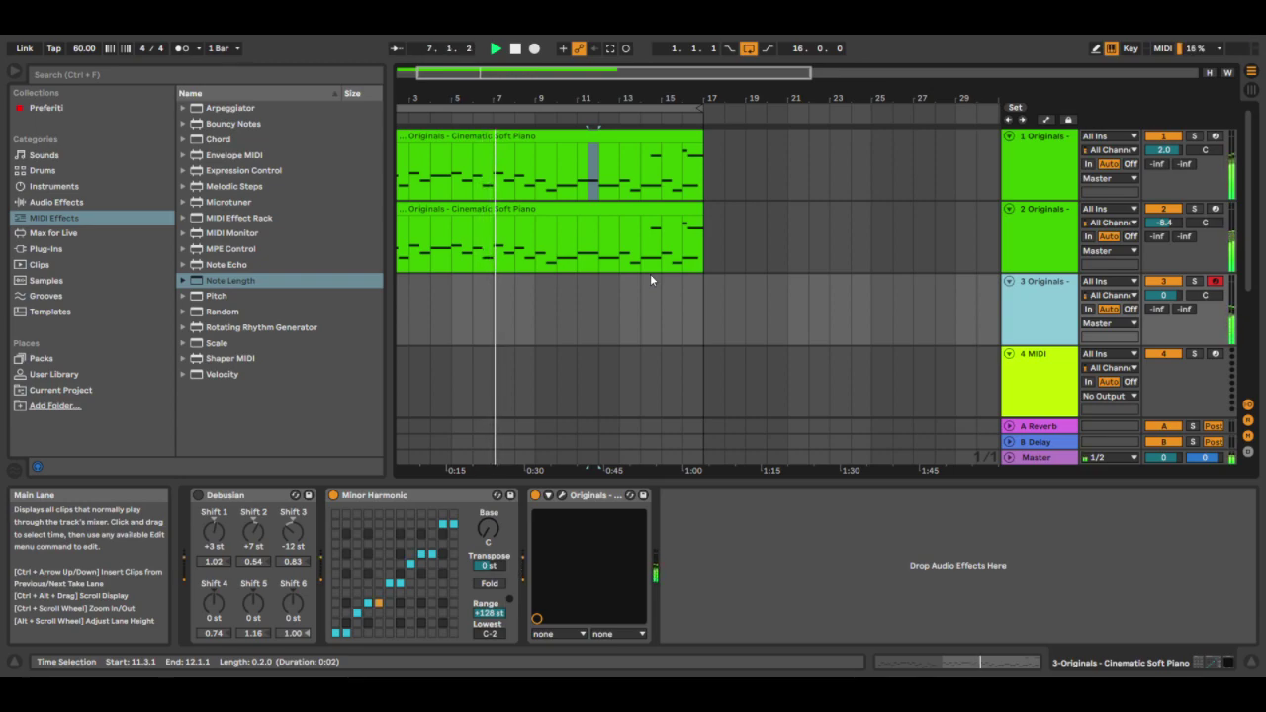
pyautogui.click(1042, 356)
pyautogui.click(1042, 324)
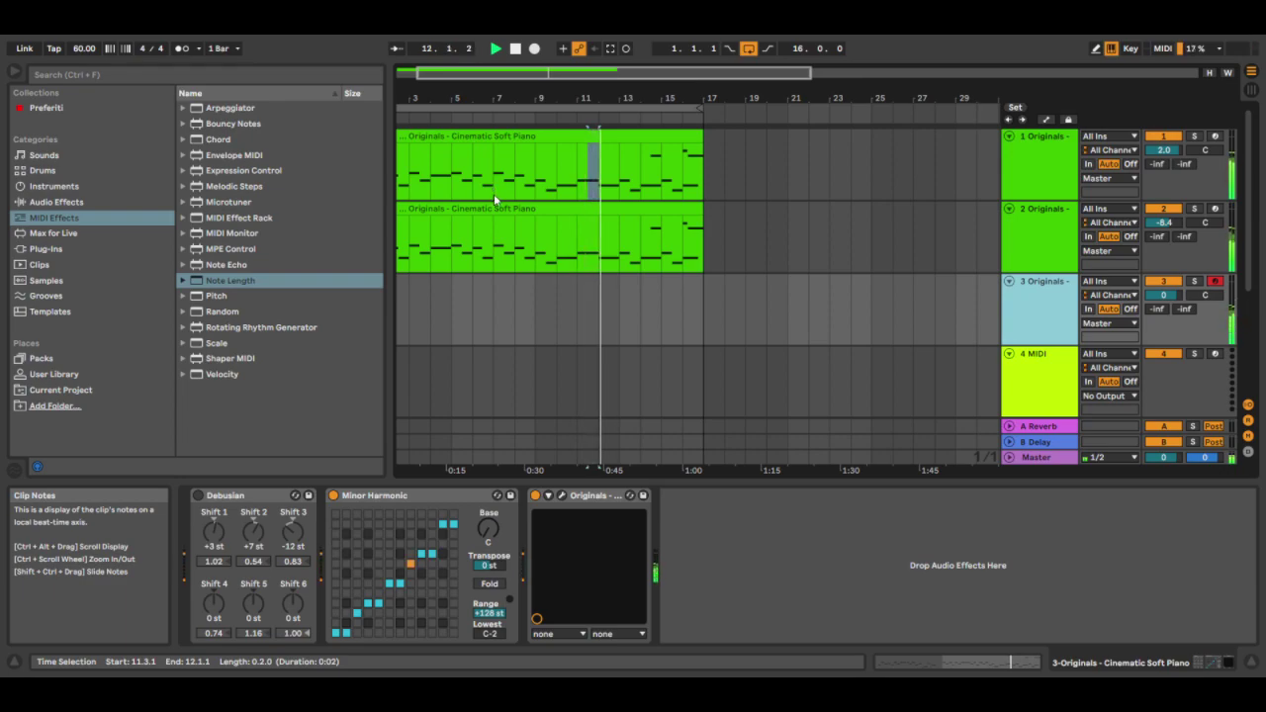
# Stop playback and duplicate the whole 16-bar section until the clips on both tracks and the loop span 64 bars
pyautogui.click(515, 49)
pyautogui.hotkey('ctrl', 'a')
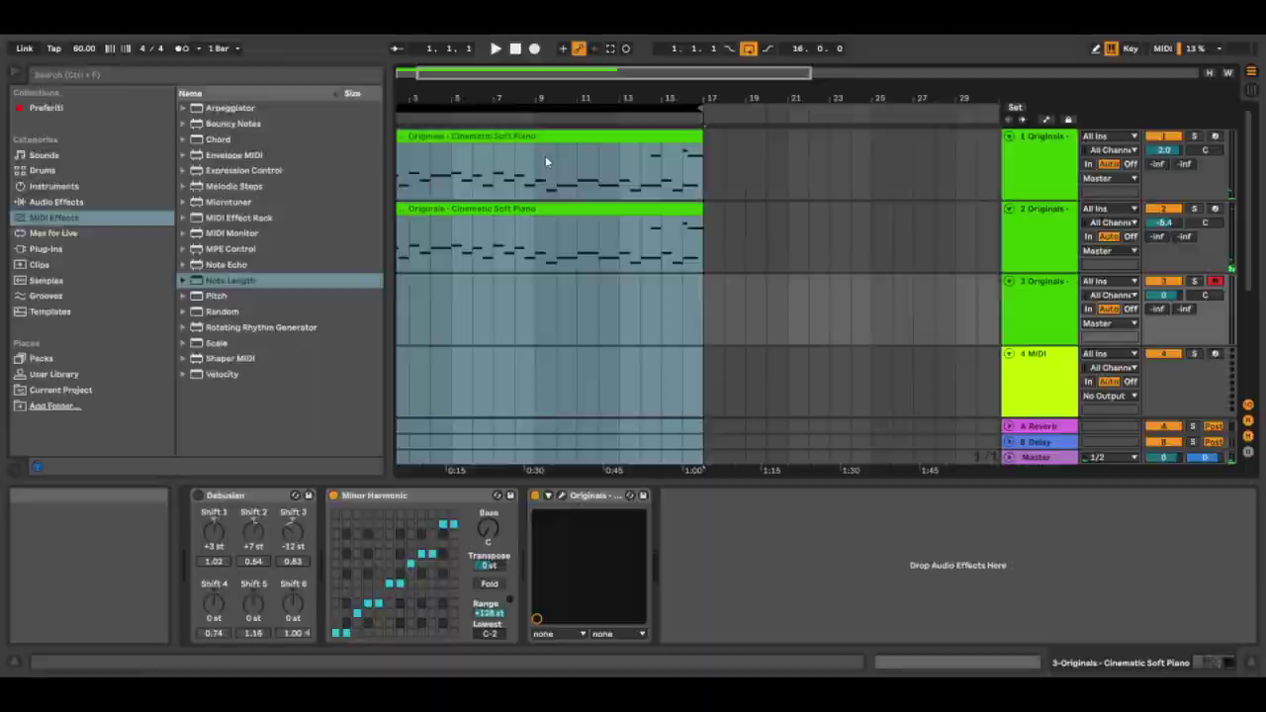
pyautogui.hotkey('ctrl', 'd')
pyautogui.press('-')
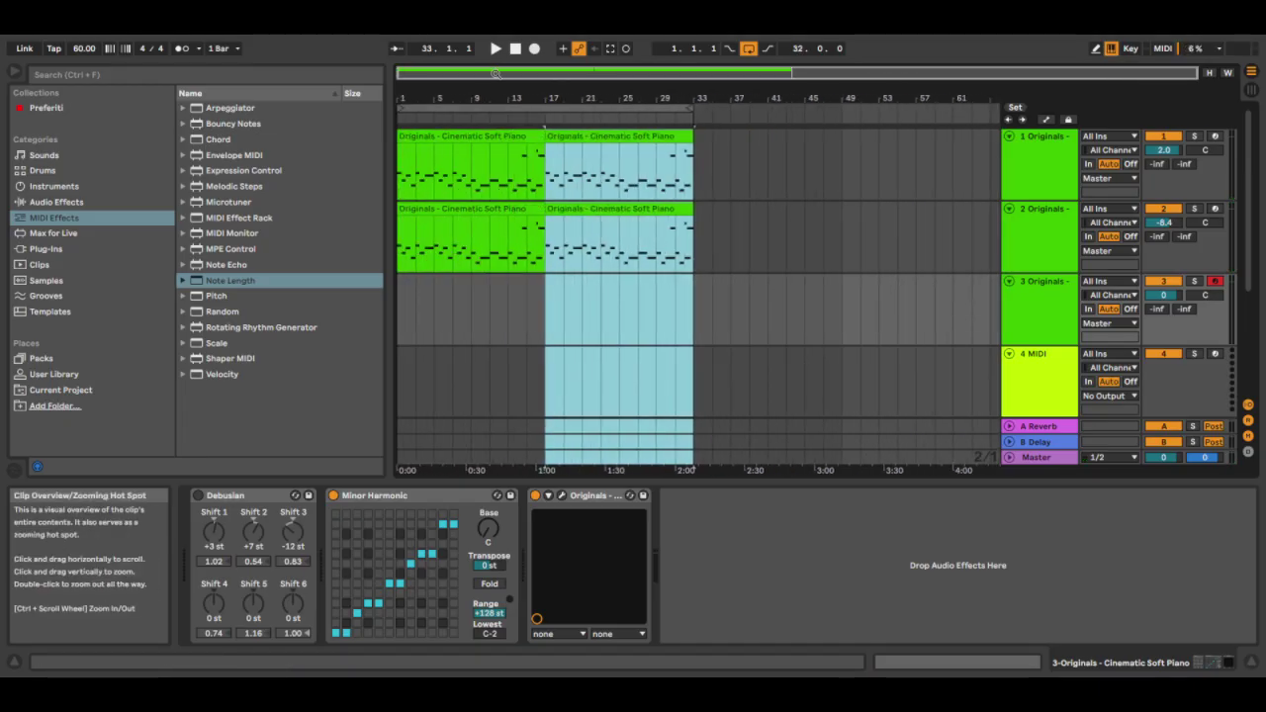
pyautogui.hotkey('ctrl', 'a')
pyautogui.rightClick(508, 109)
pyautogui.click(533, 167)
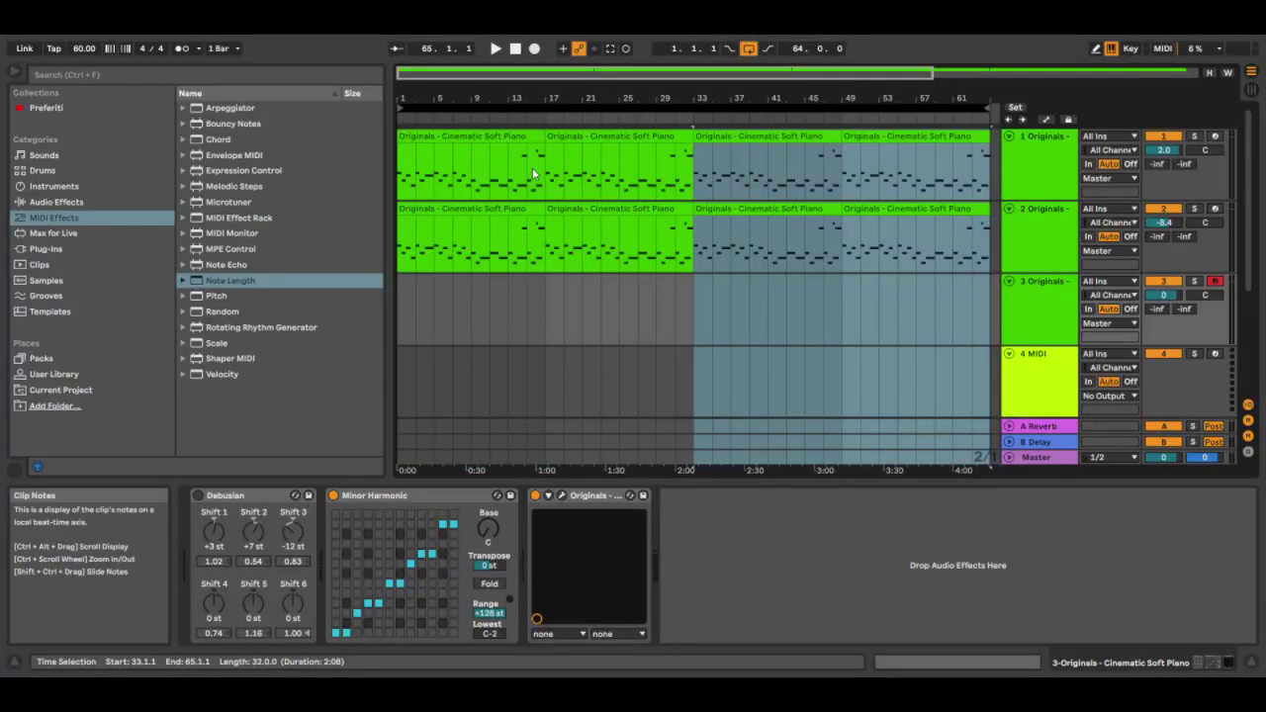
# Delete the first 16-bar clip on track 2 so its part enters at bar 17
pyautogui.click(631, 251)
pyautogui.click(517, 211)
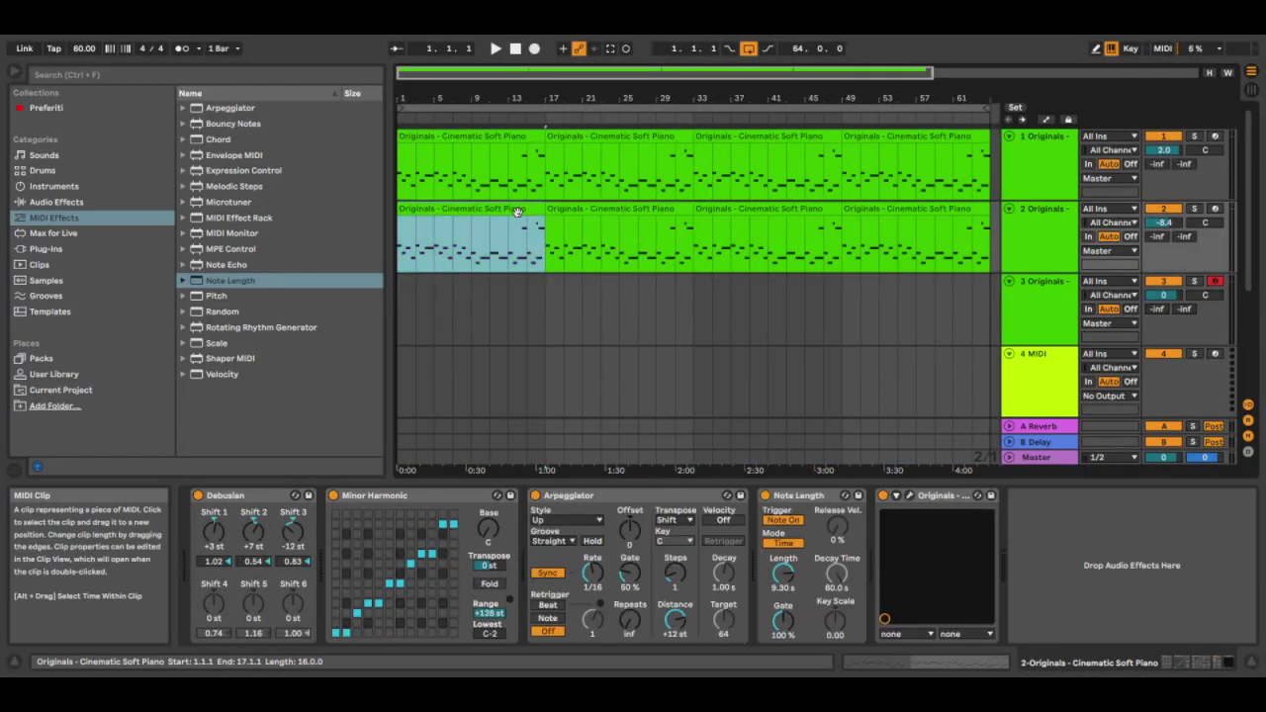
pyautogui.press('Delete')
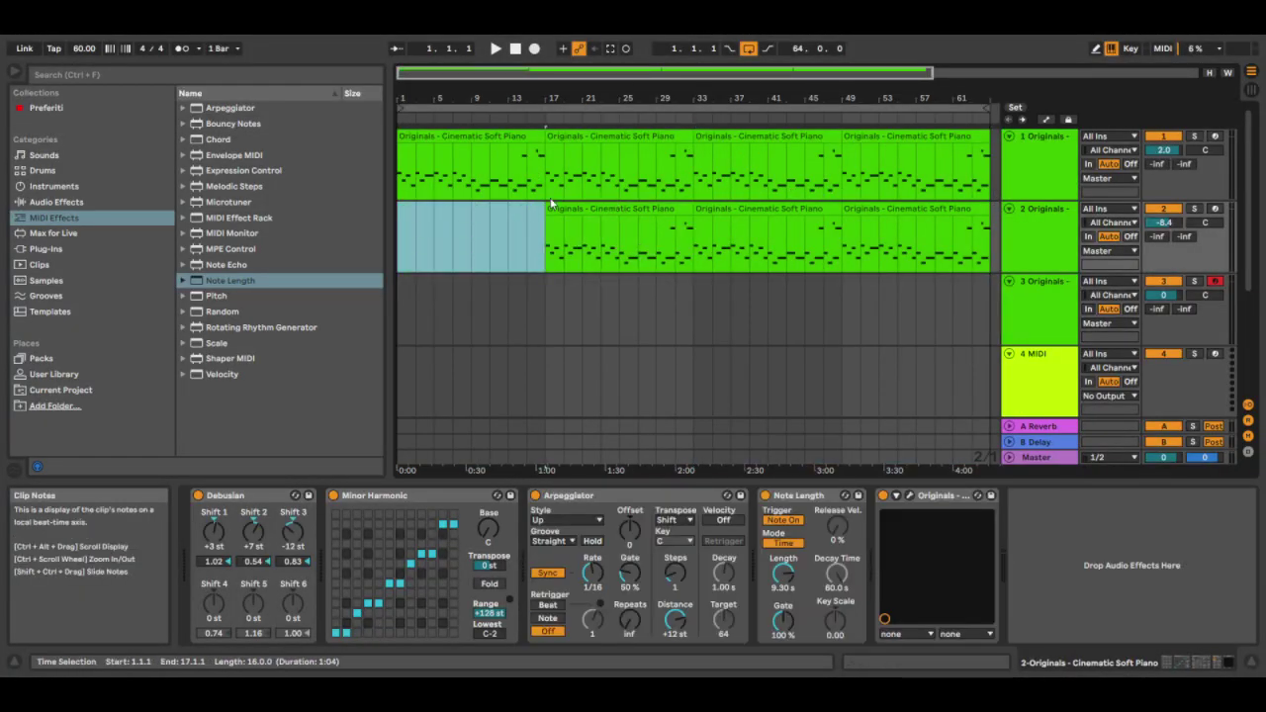
# Play the arrangement from the start and set the Shift 3 velocity of Debusian on track 1 to 1.00
pyautogui.click(496, 48)
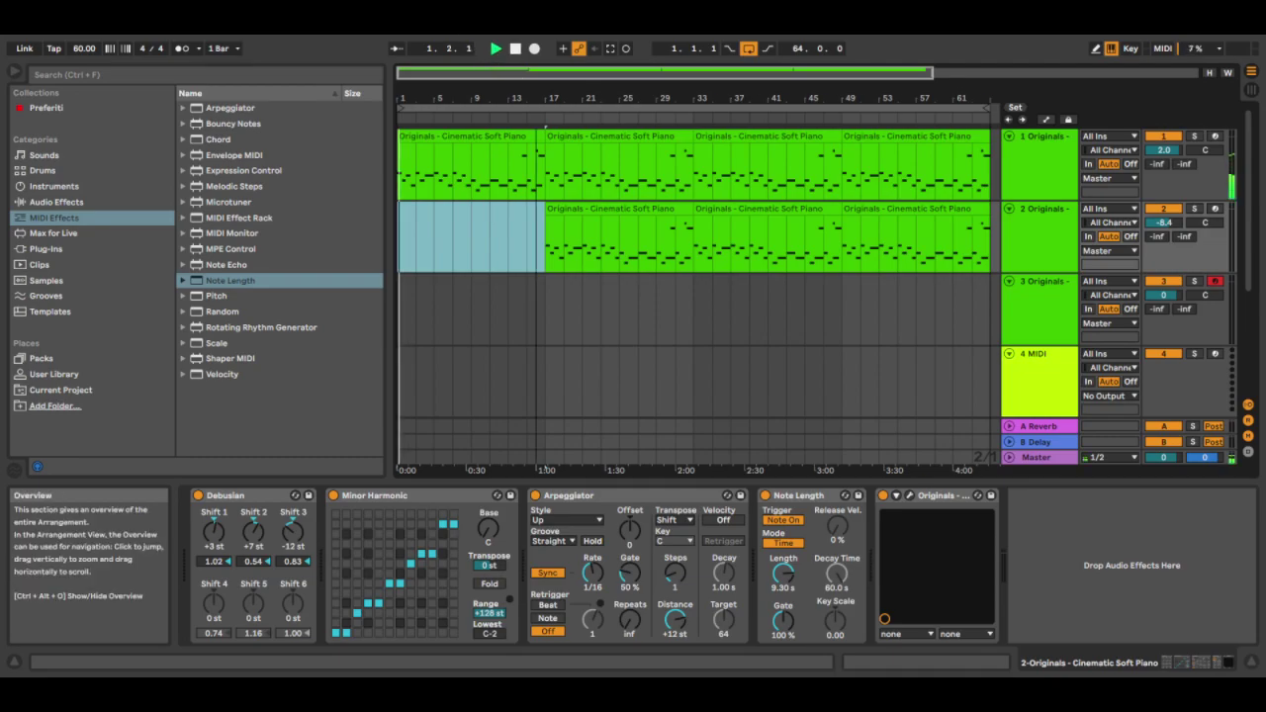
pyautogui.press('-')
pyautogui.click(1039, 158)
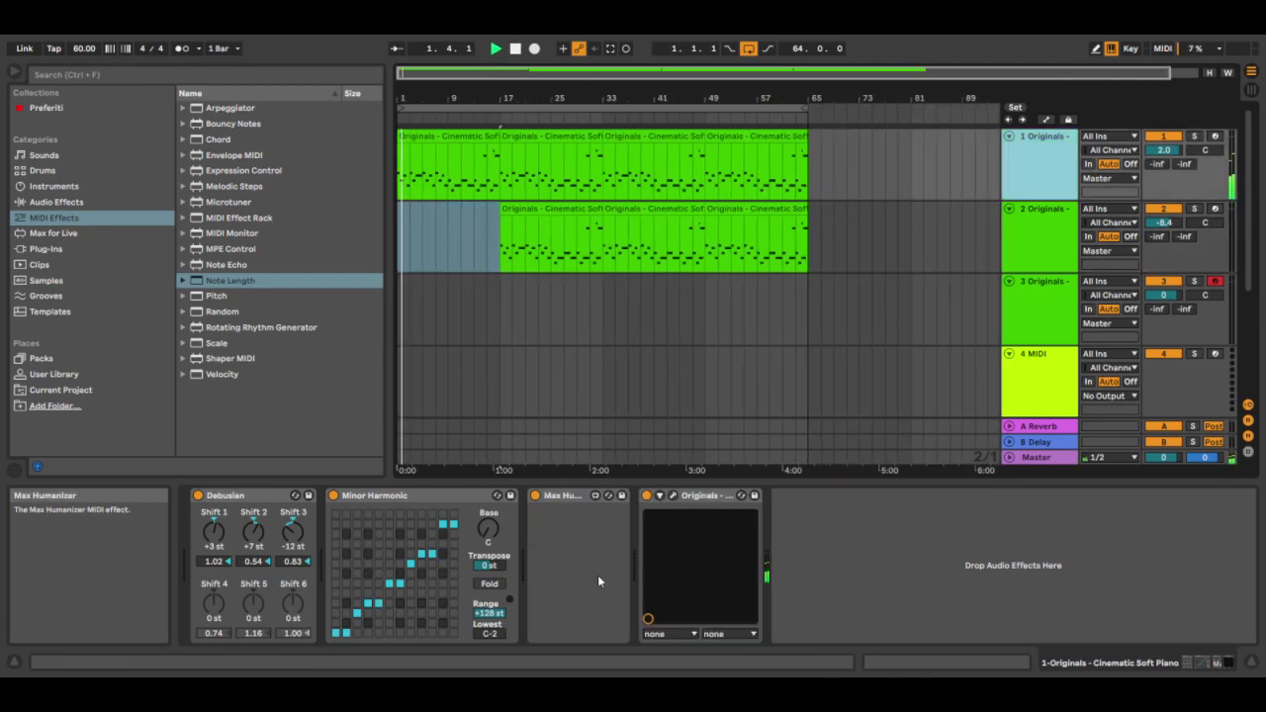
pyautogui.moveTo(283, 562); pyautogui.dragTo(282, 524)
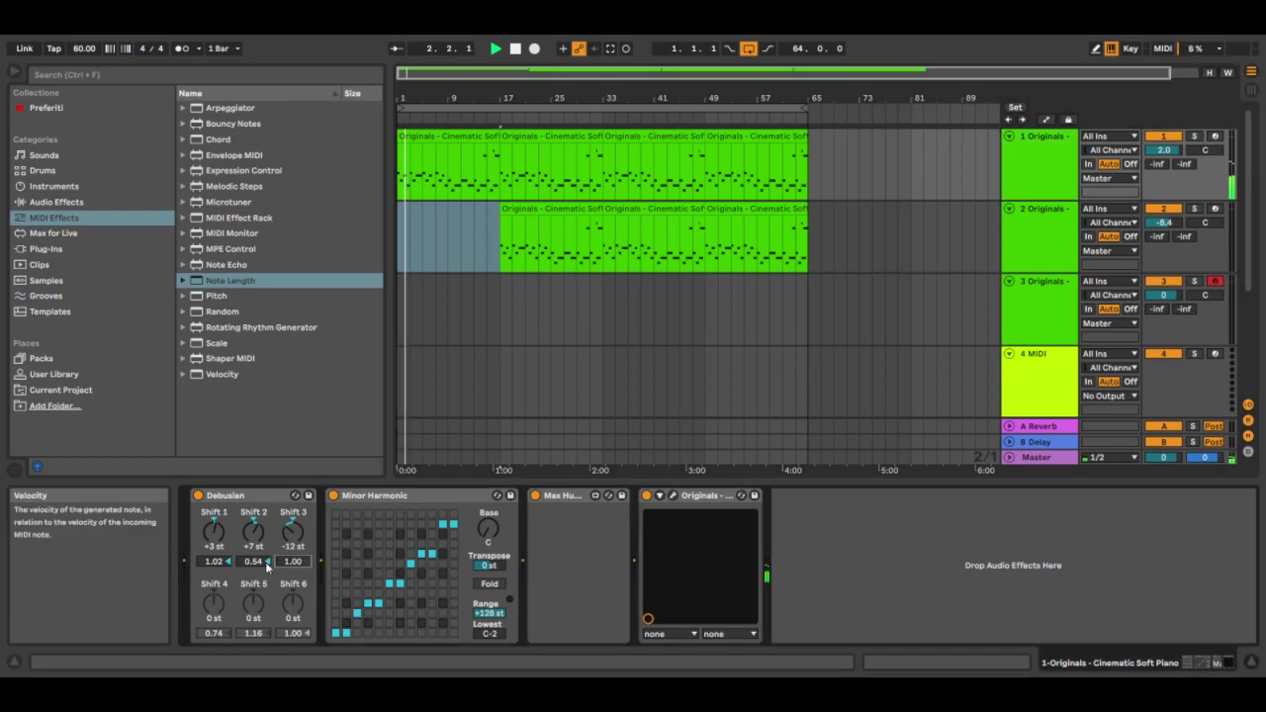
# Set the Shift 1 and Shift 2 velocities of Debusian to 1.00 and delete the Max Humanizer from track 1
pyautogui.moveTo(217, 562); pyautogui.dragTo(255, 525)
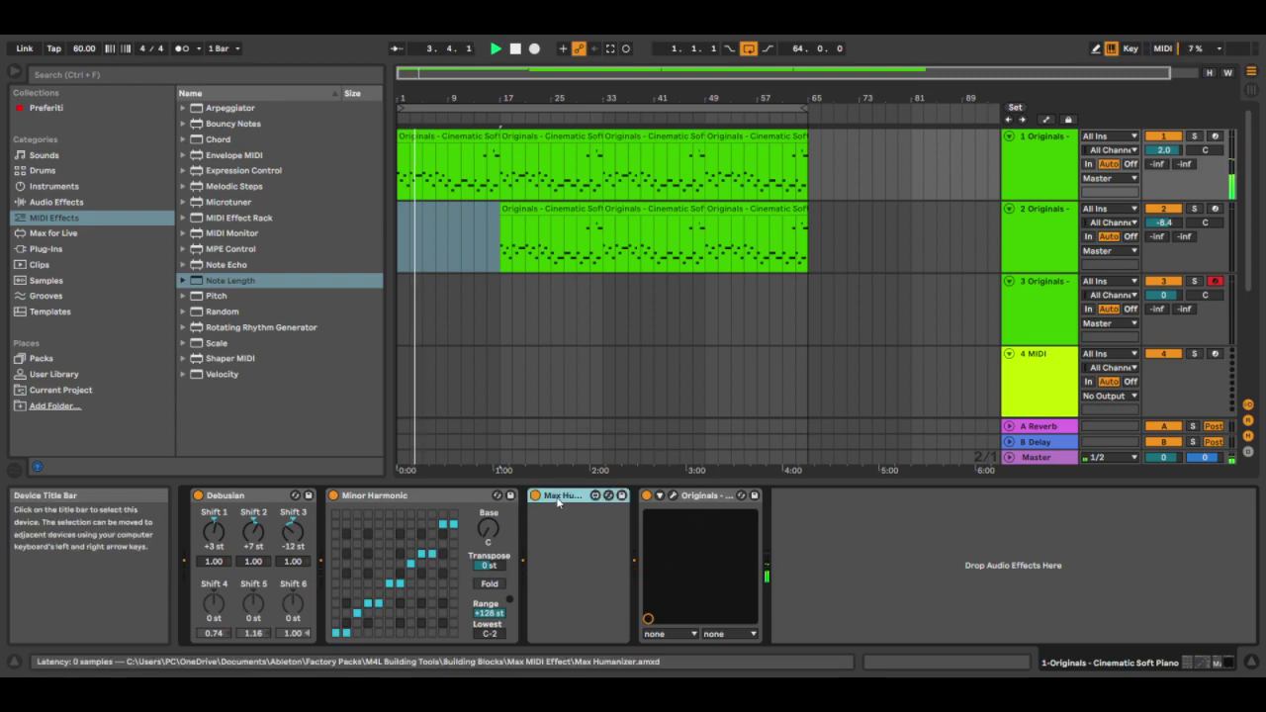
pyautogui.press('Delete')
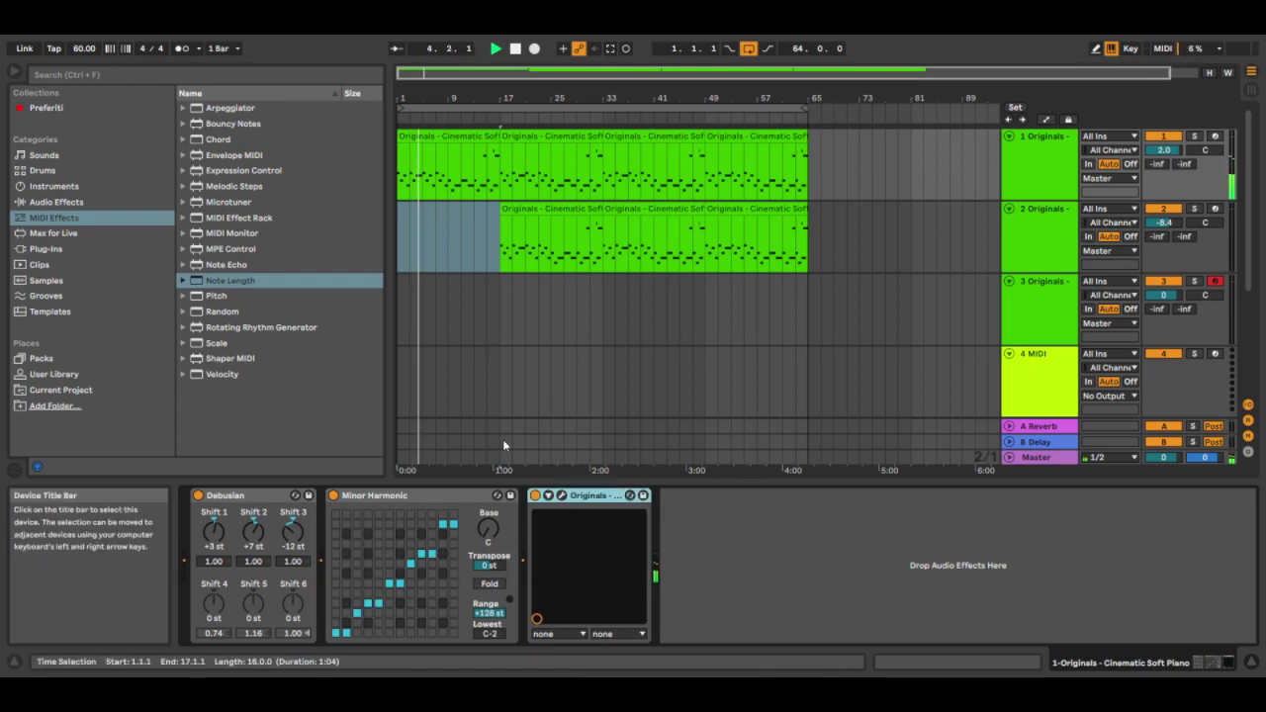
# Add an Arpeggiator after Minor Harmonic on track 1, with its rate in Free mode and Repeats set to 1
pyautogui.moveTo(229, 108); pyautogui.dragTo(539, 571)
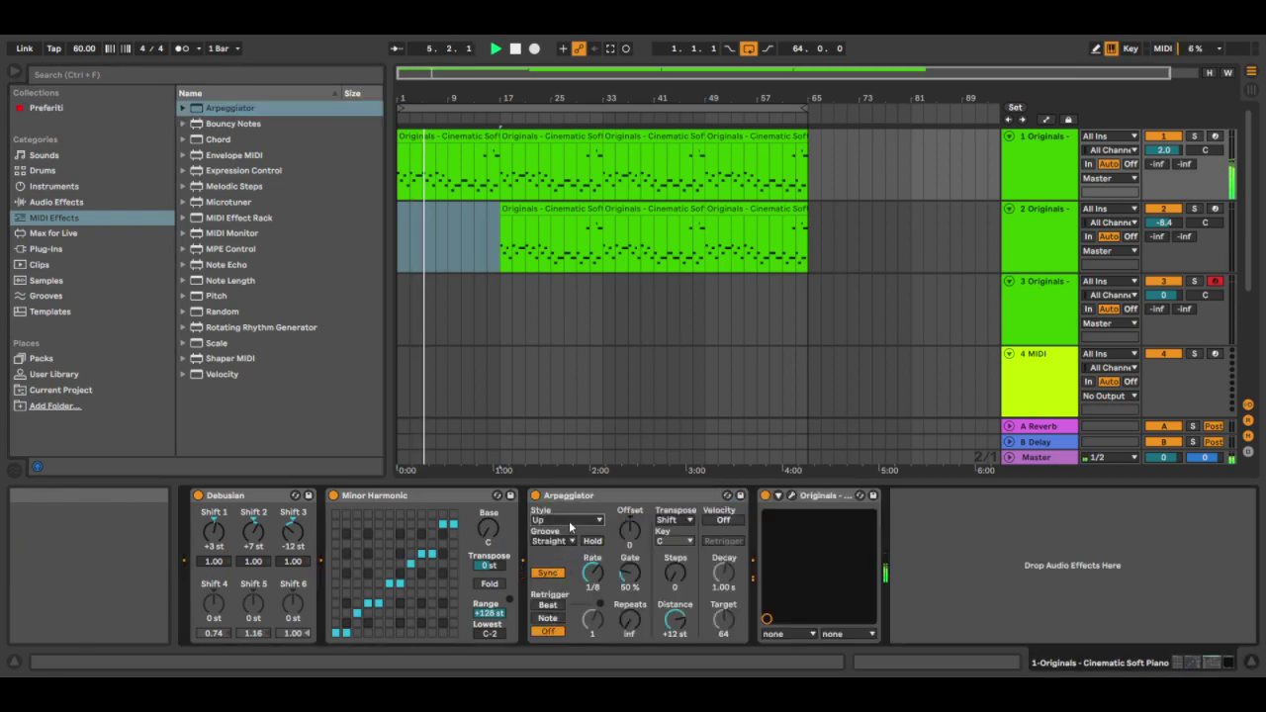
pyautogui.click(547, 573)
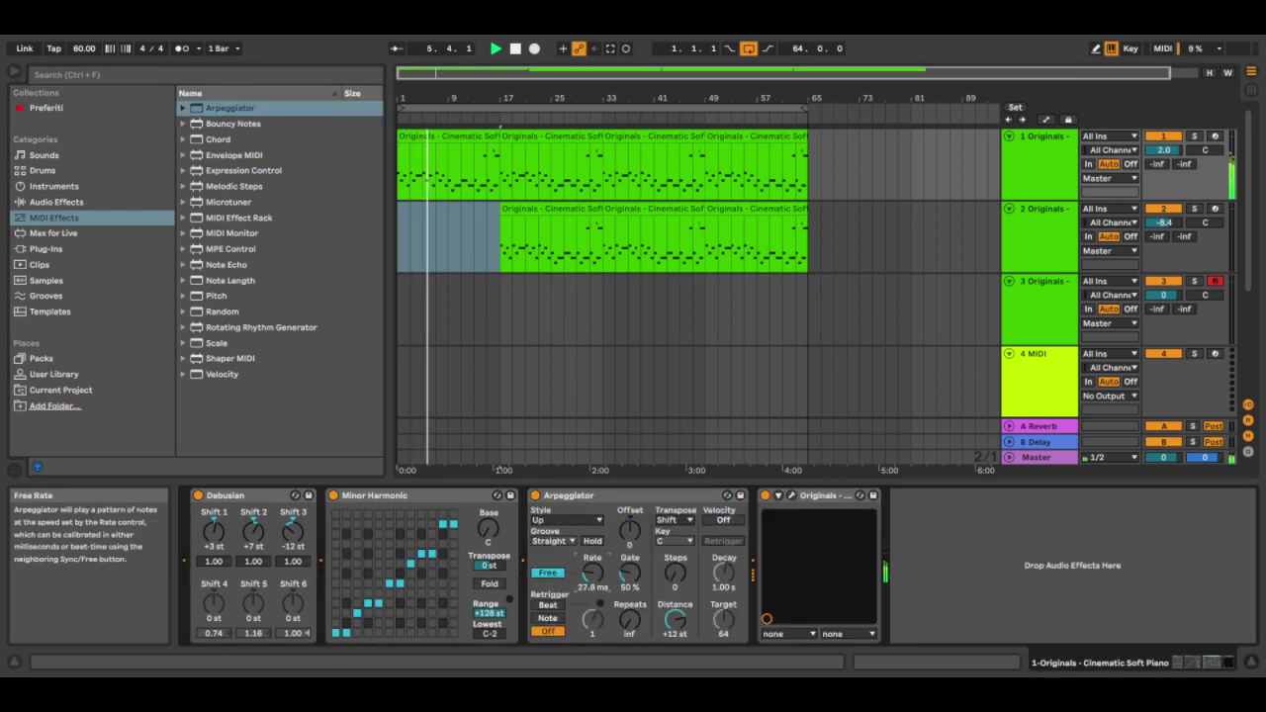
pyautogui.moveTo(631, 621); pyautogui.dragTo(632, 683)
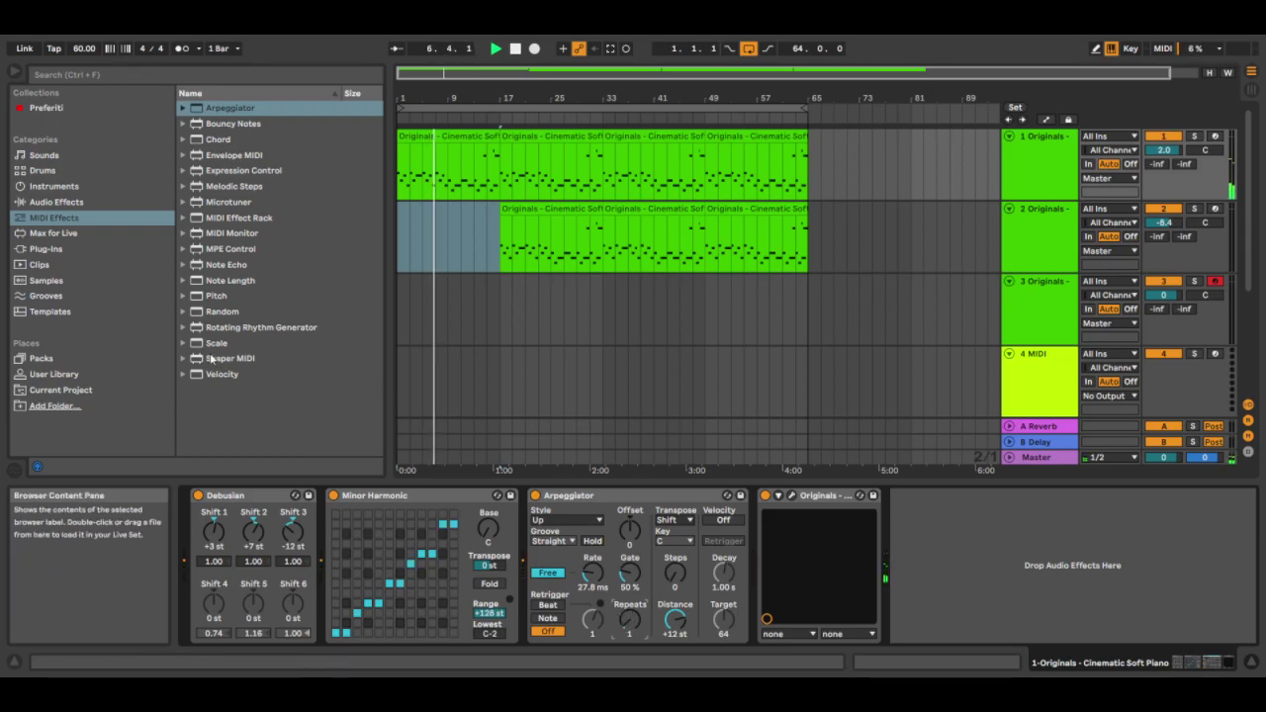
# Add the Velocity and Note Length effects after the Arpeggiator on track 1 and set the note length to 7.81 s
pyautogui.moveTo(218, 376); pyautogui.dragTo(836, 583)
pyautogui.click(831, 495)
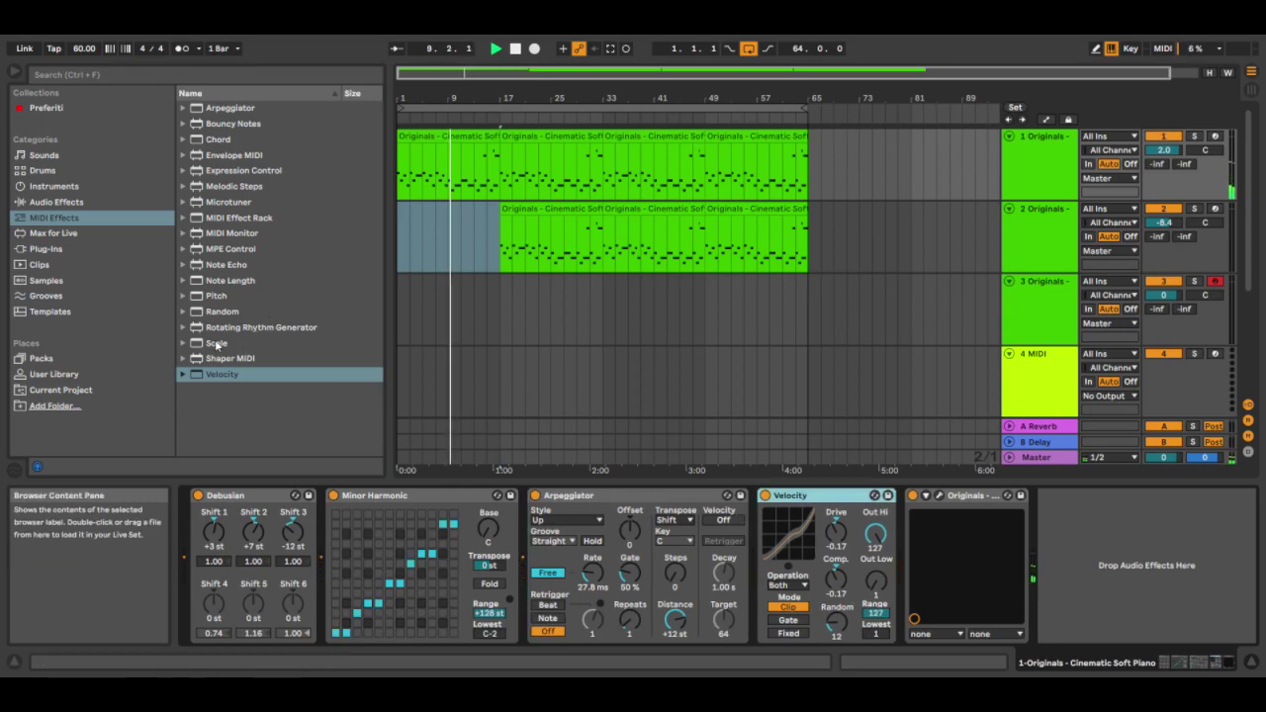
pyautogui.click(229, 280)
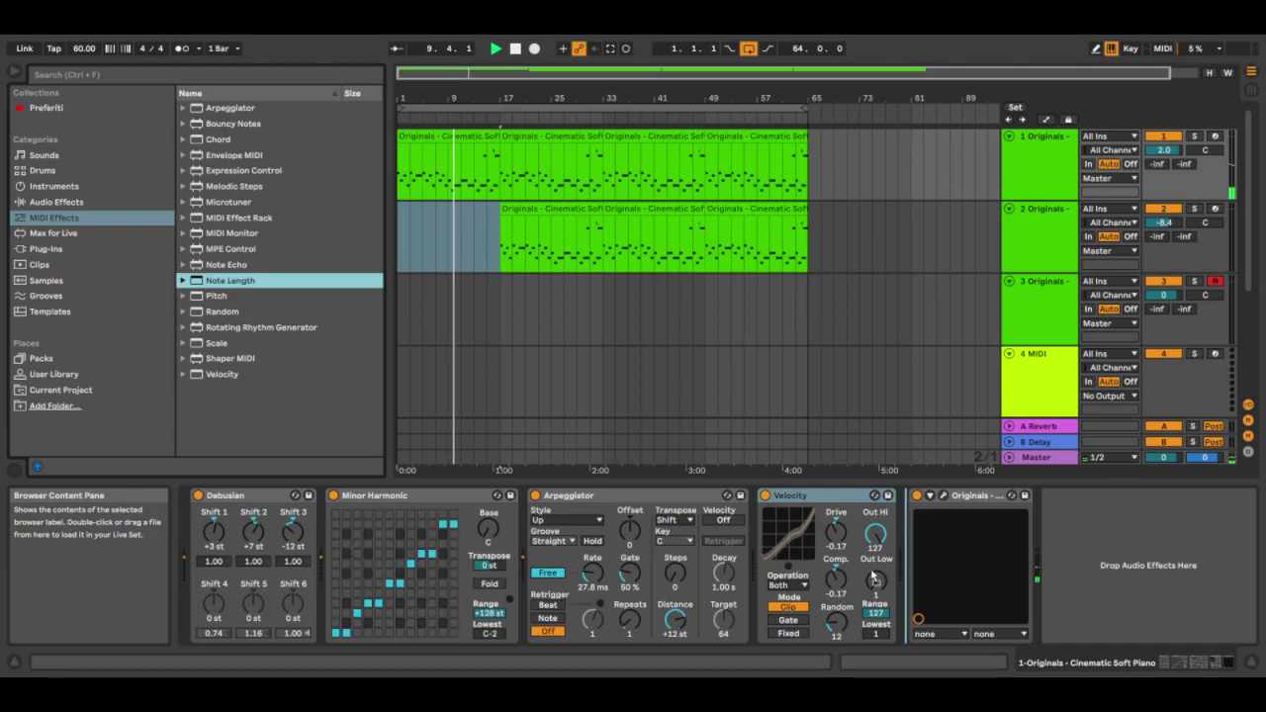
pyautogui.doubleClick(230, 280)
pyautogui.moveTo(931, 574); pyautogui.dragTo(930, 554)
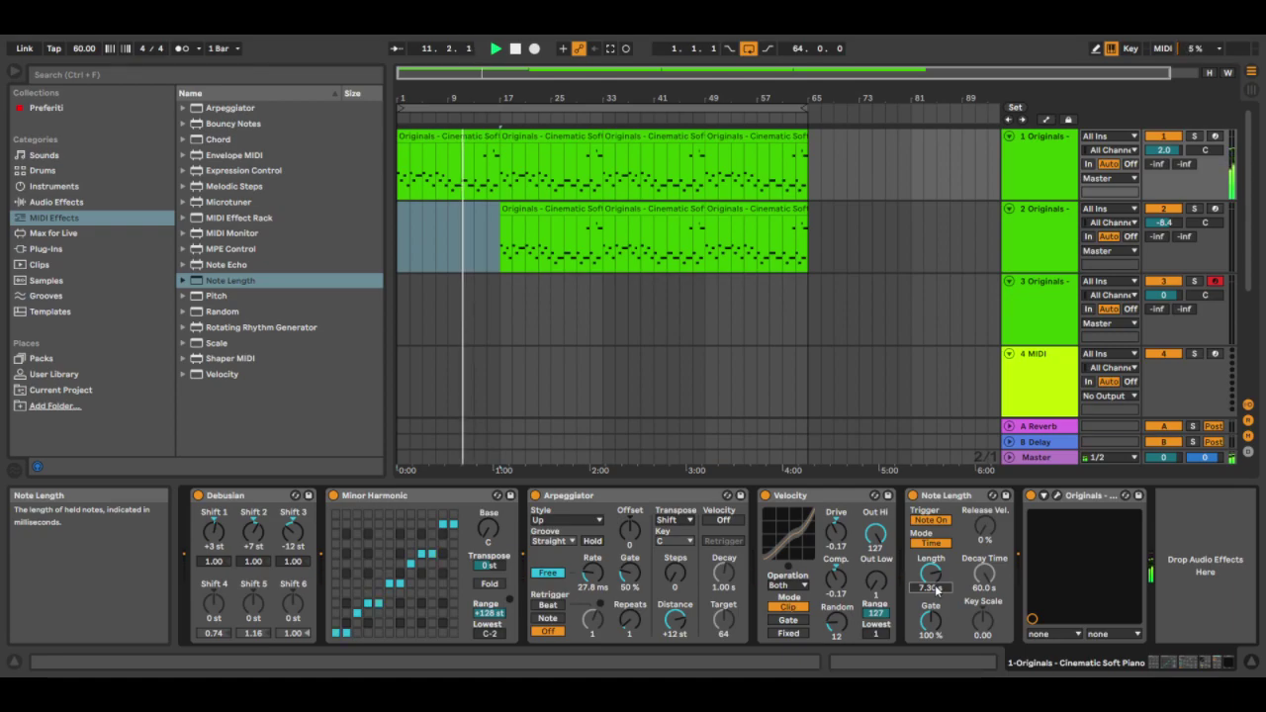
pyautogui.moveTo(937, 590); pyautogui.dragTo(936, 581)
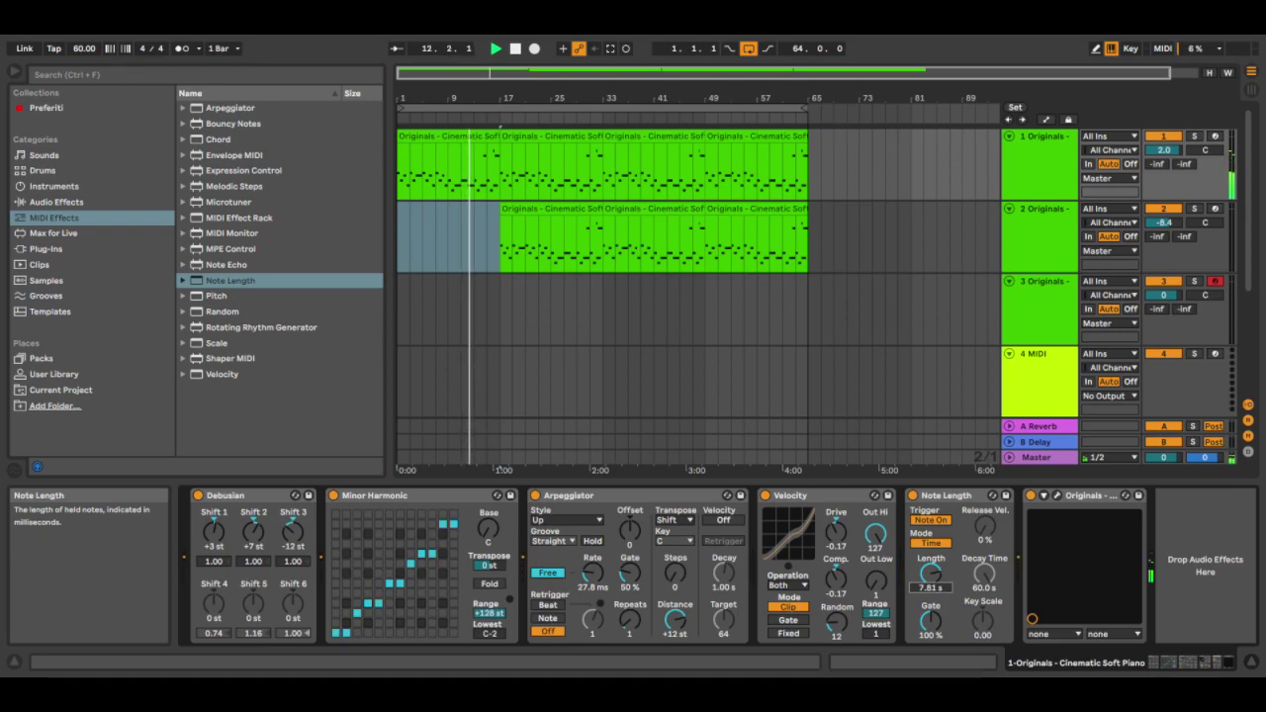
# Select track 3 and record a new piano part onto it while tracks 1 and 2 play
pyautogui.click(1054, 240)
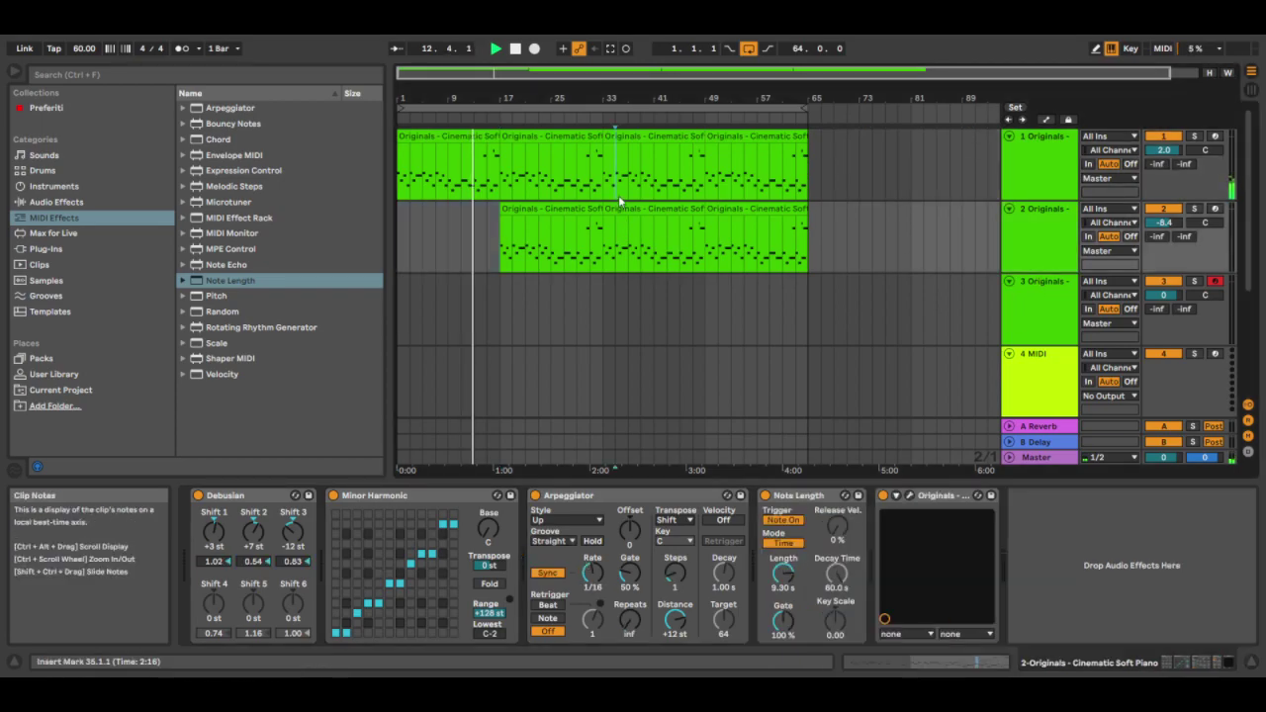
pyautogui.click(619, 206)
pyautogui.click(1055, 307)
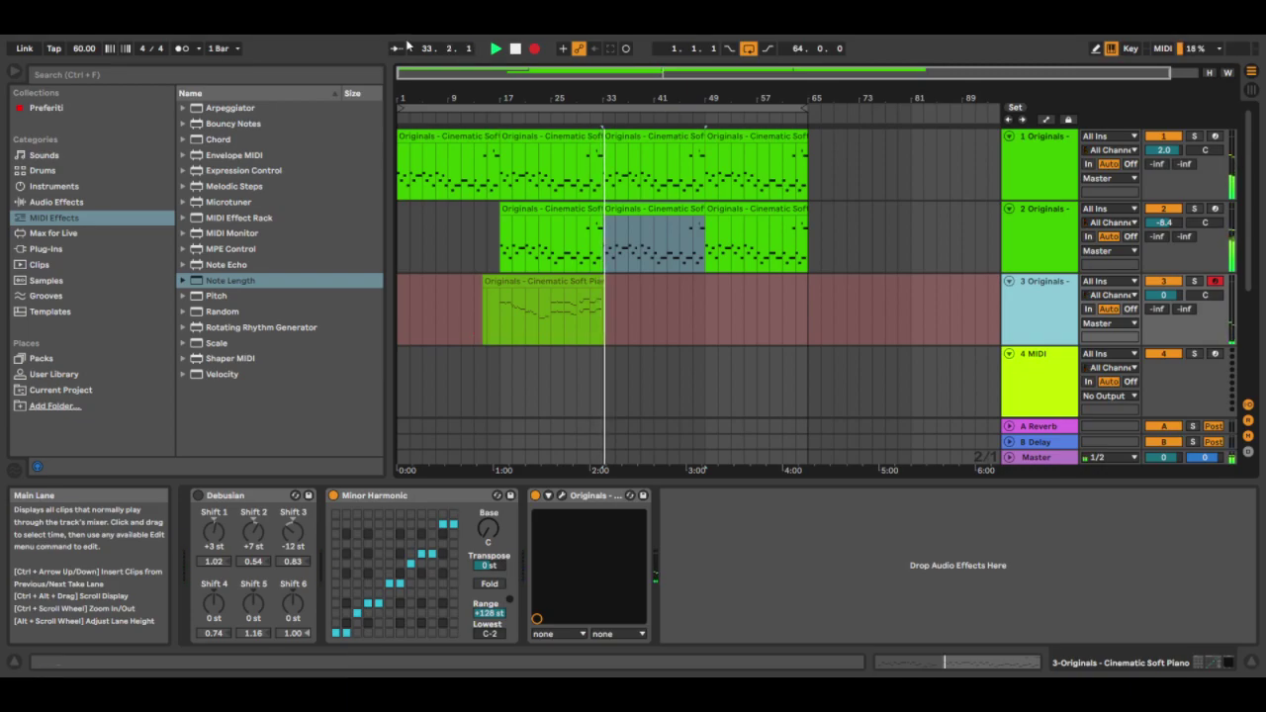
# Apply Legato to all notes of the bar-33 clip on track 1 and return to the track's devices
pyautogui.doubleClick(653, 163)
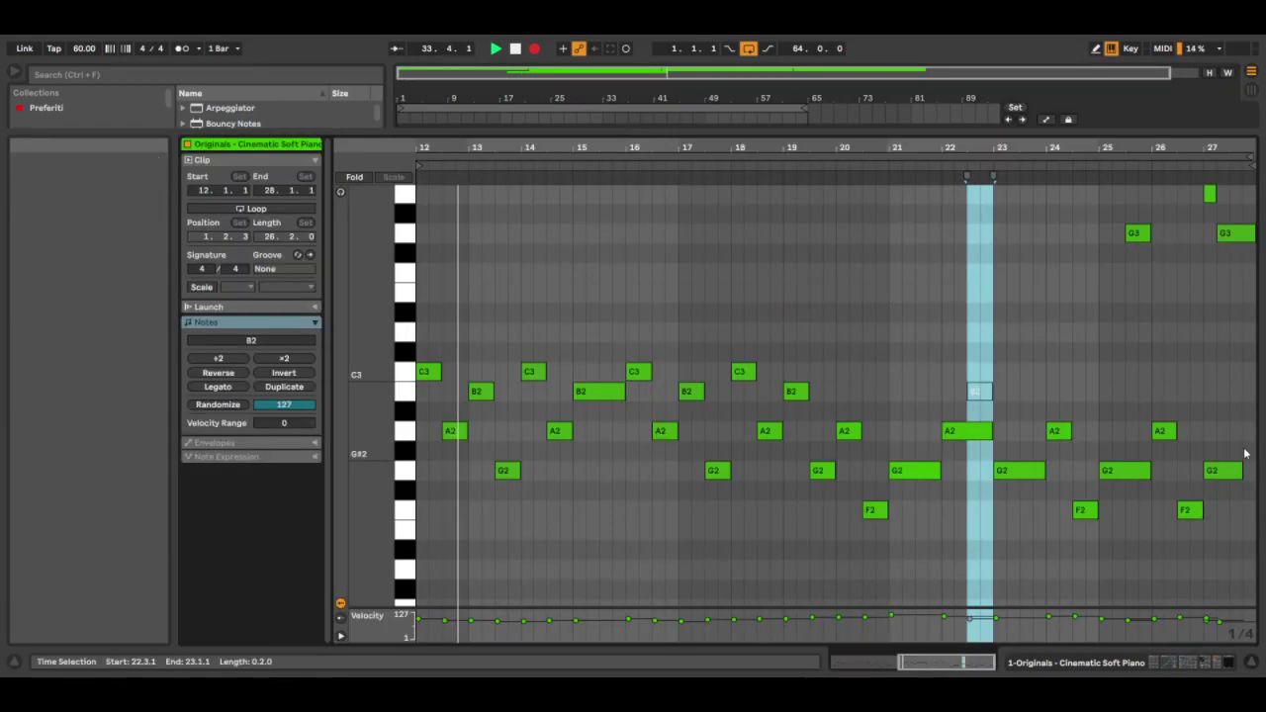
pyautogui.click(1232, 195)
pyautogui.hotkey('ctrl', 'a')
pyautogui.click(650, 485)
pyautogui.click(239, 387)
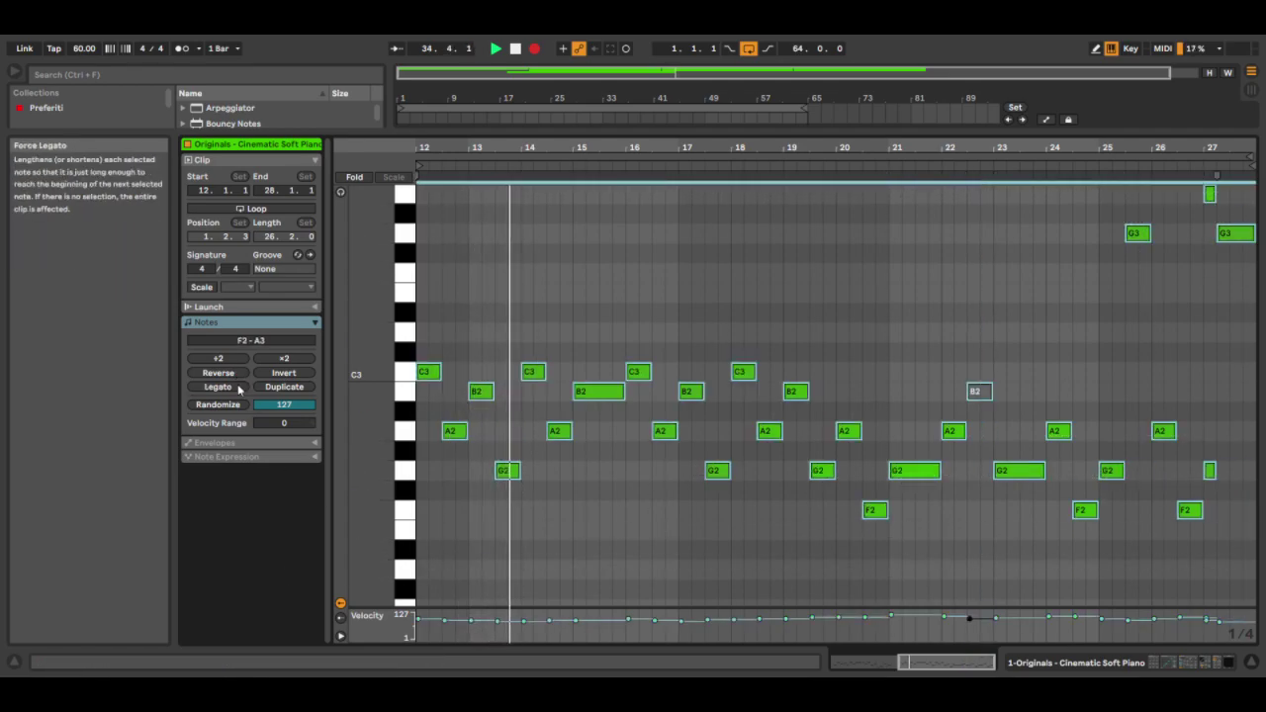
pyautogui.hotkey('ctrl', 'z')
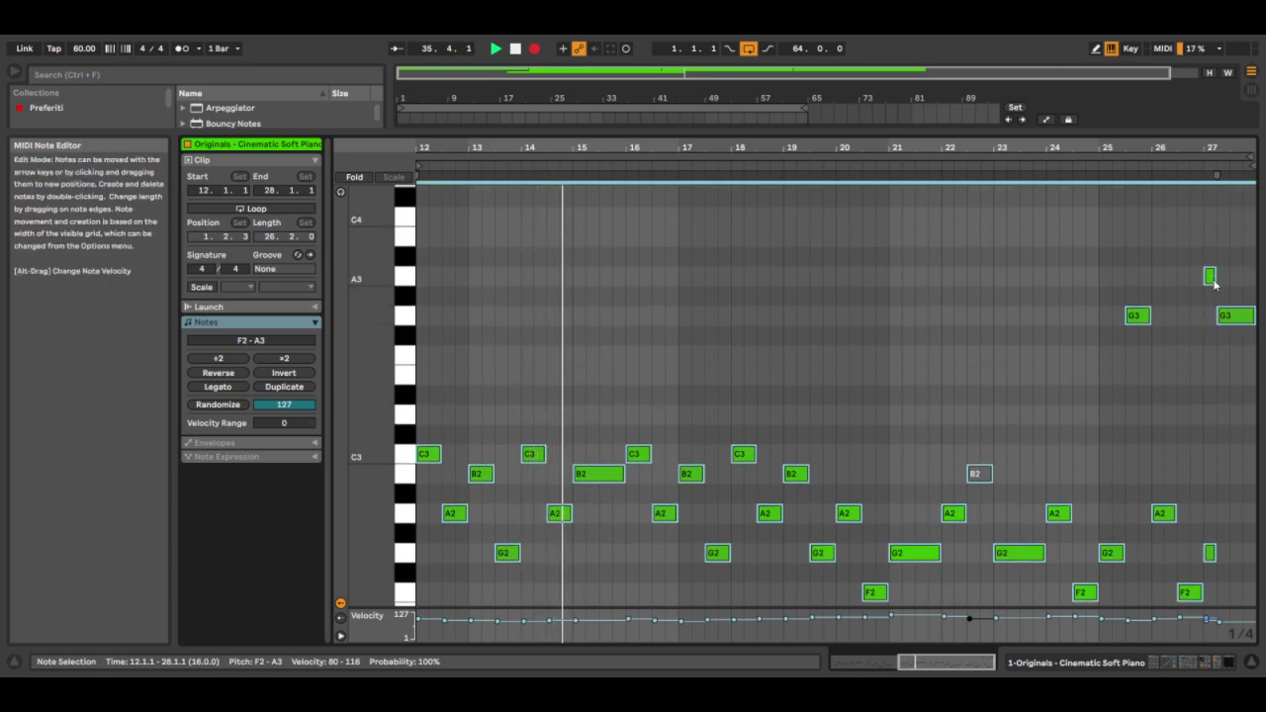
pyautogui.click(1212, 670)
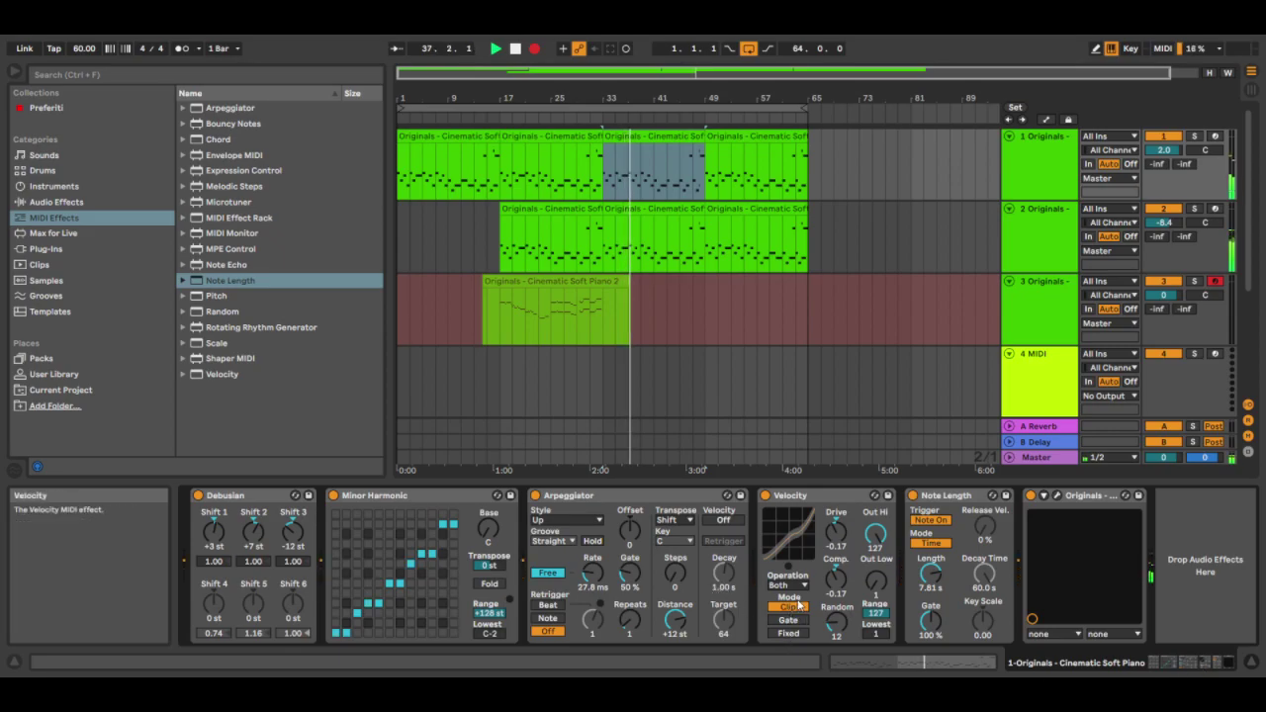
pyautogui.click(660, 136)
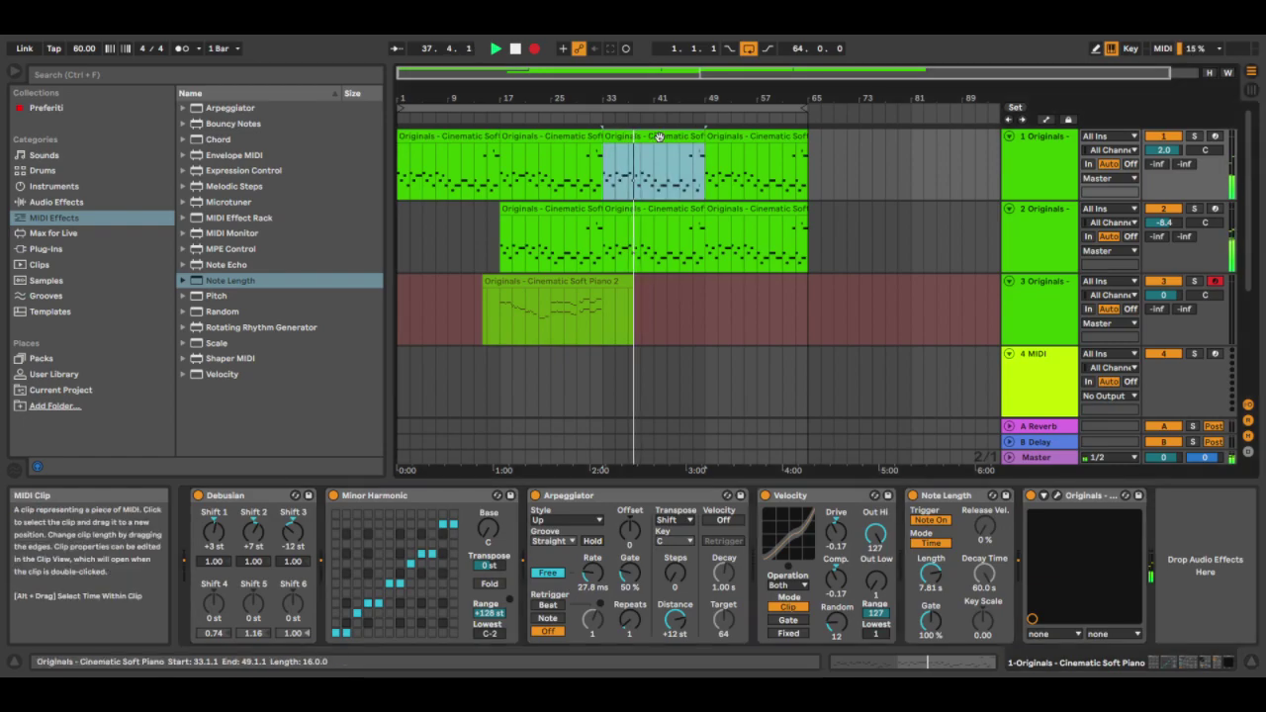
pyautogui.click(742, 139)
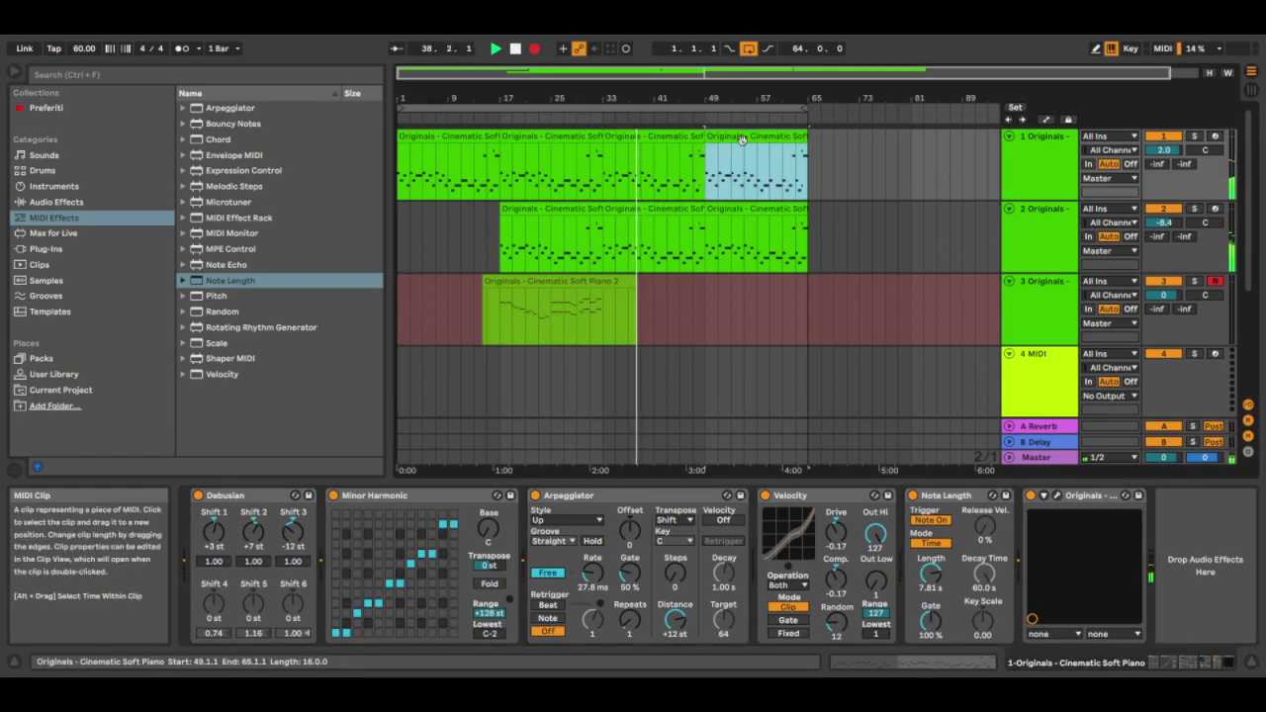
pyautogui.press('Left')
pyautogui.press('Left')
pyautogui.press('Left')
pyautogui.press('Right')
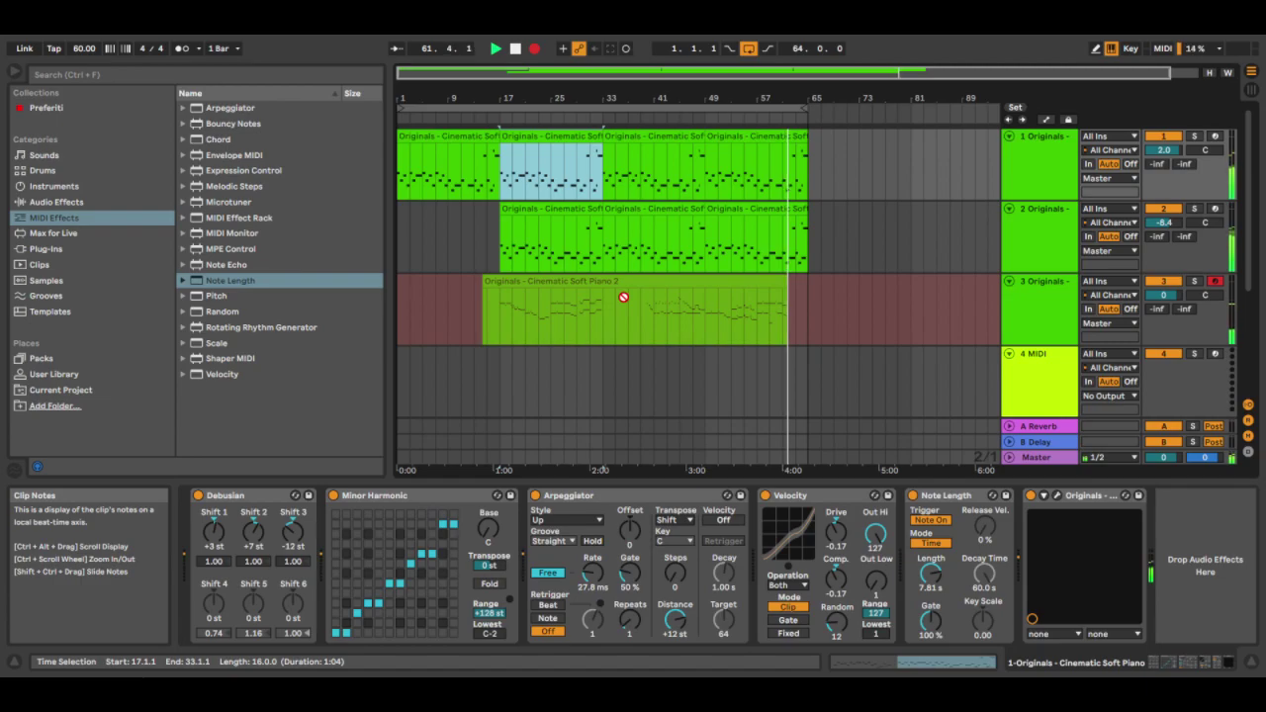
# Turn off the arrangement loop and stop recording on track 3 at the end of bar 65
pyautogui.click(750, 49)
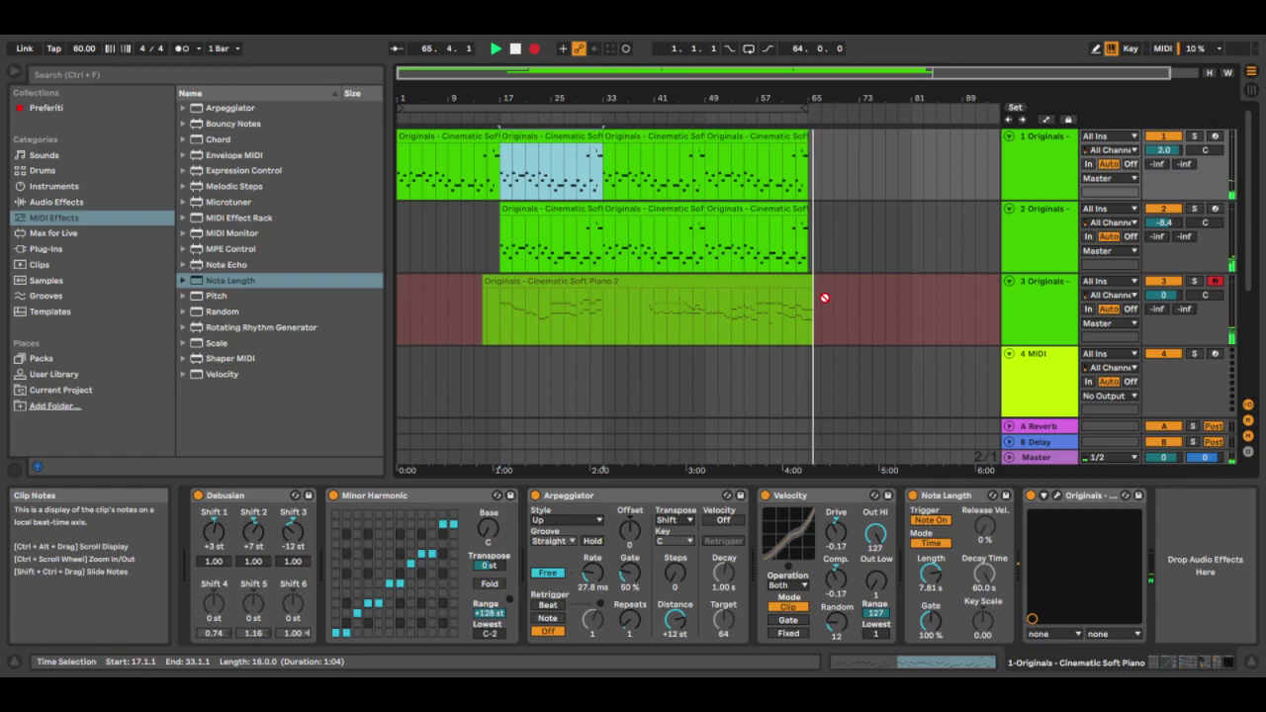
pyautogui.press('F9')
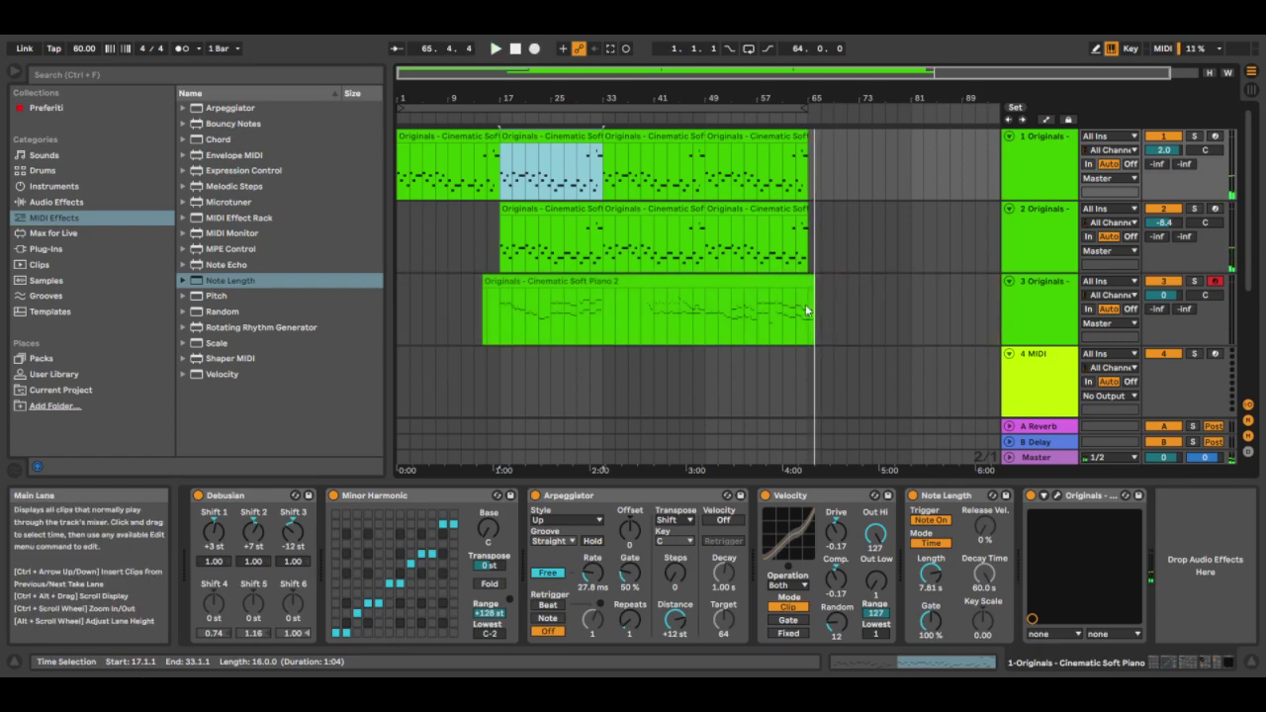
# Delete the A3 note at bar 27 inside the first clip on track 2 and start playback
pyautogui.doubleClick(525, 219)
pyautogui.click(1209, 194)
pyautogui.press('Delete')
pyautogui.press('space')
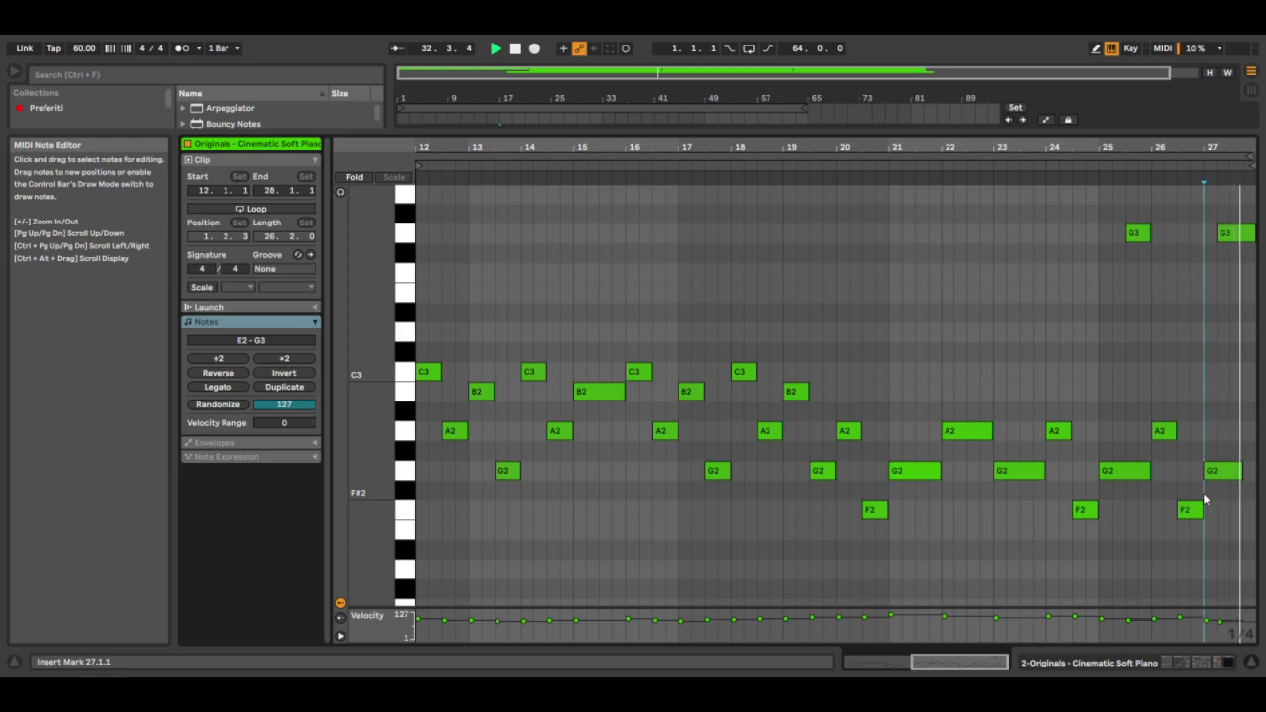
# Shorten the G2 notes at bars 25 and 27 so each ends where the following G3 note begins
pyautogui.moveTo(1242, 471); pyautogui.dragTo(1215, 471)
pyautogui.click(1135, 473)
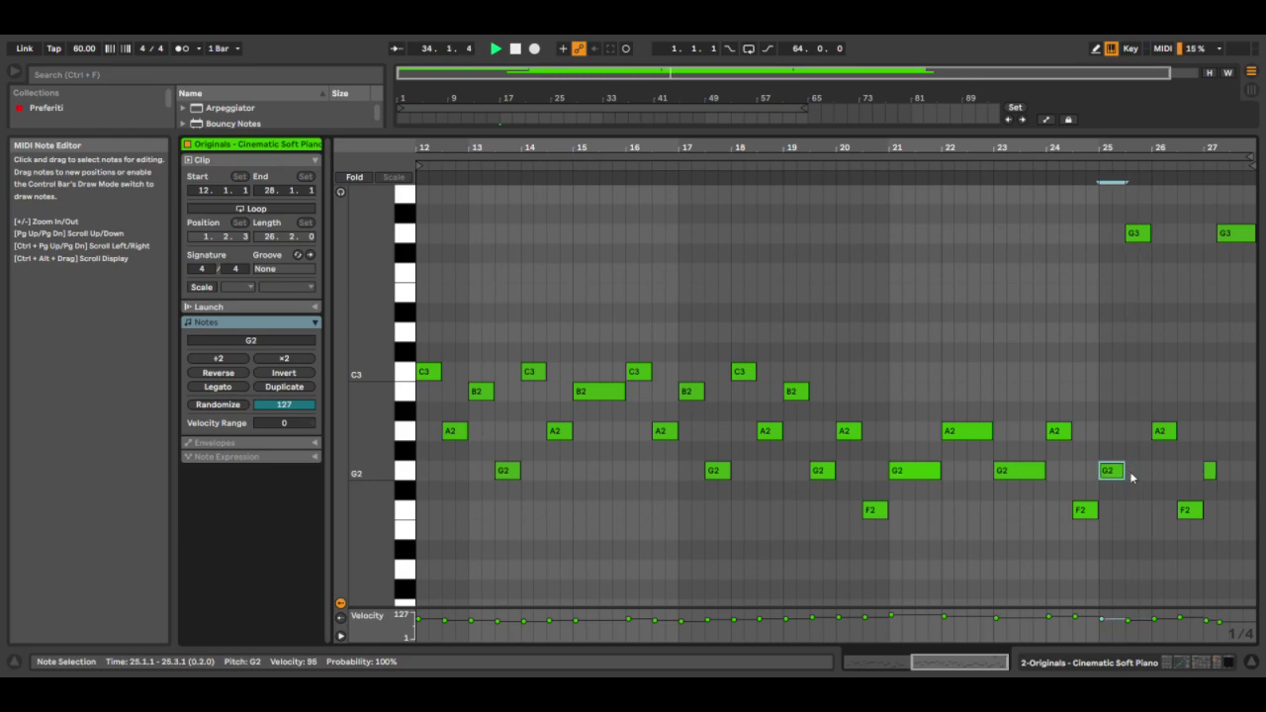
pyautogui.press('Tab')
# Open the first clip on track 2 and turn on looping for it
pyautogui.click(587, 206)
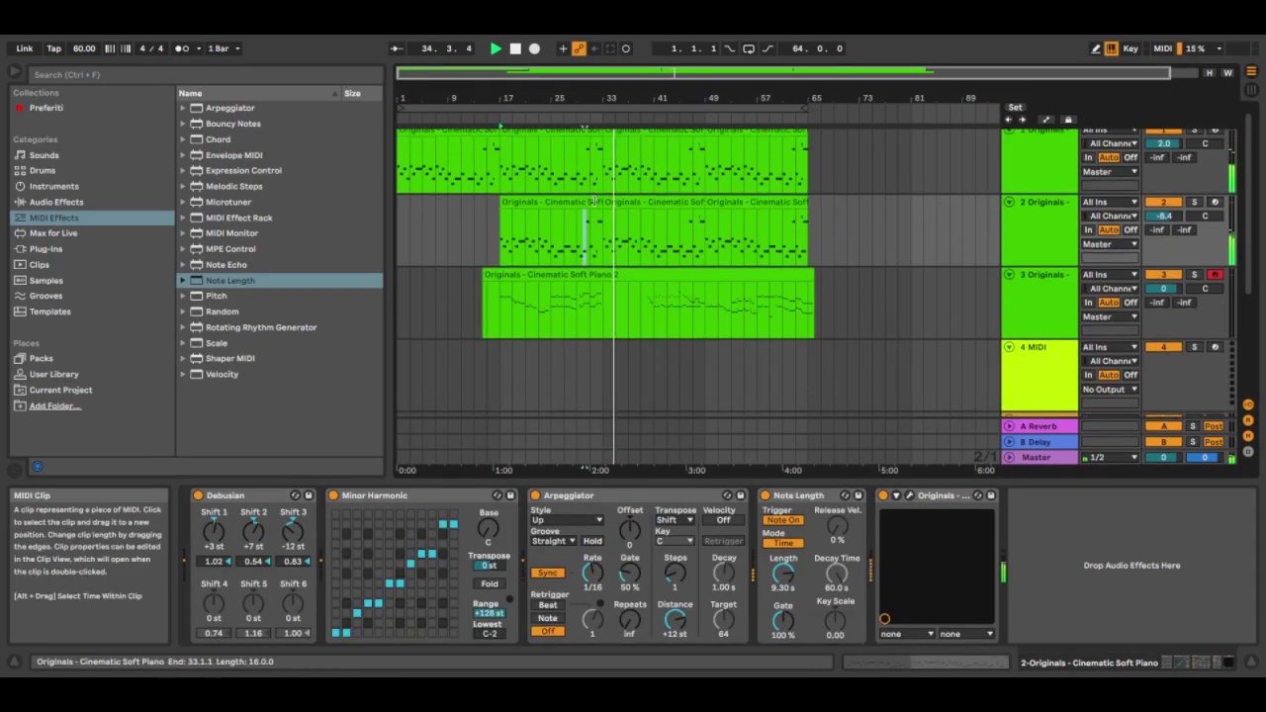
pyautogui.click(586, 206)
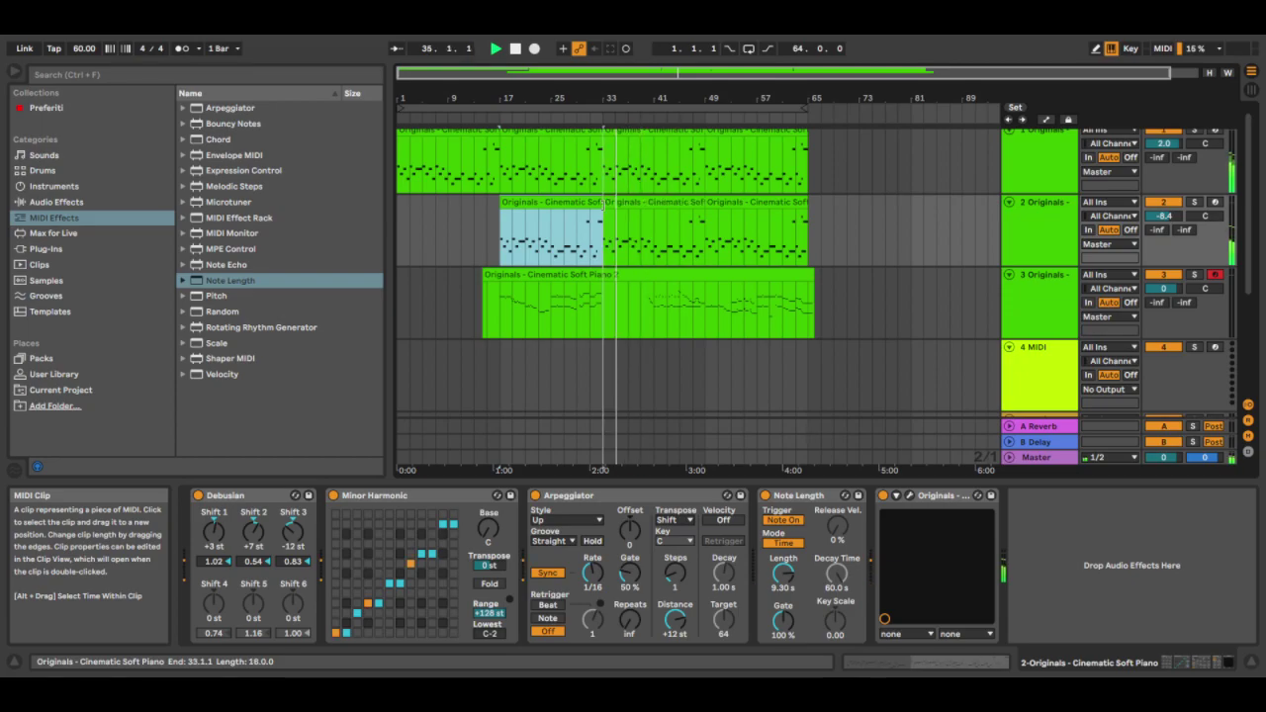
pyautogui.doubleClick(589, 202)
pyautogui.click(605, 152)
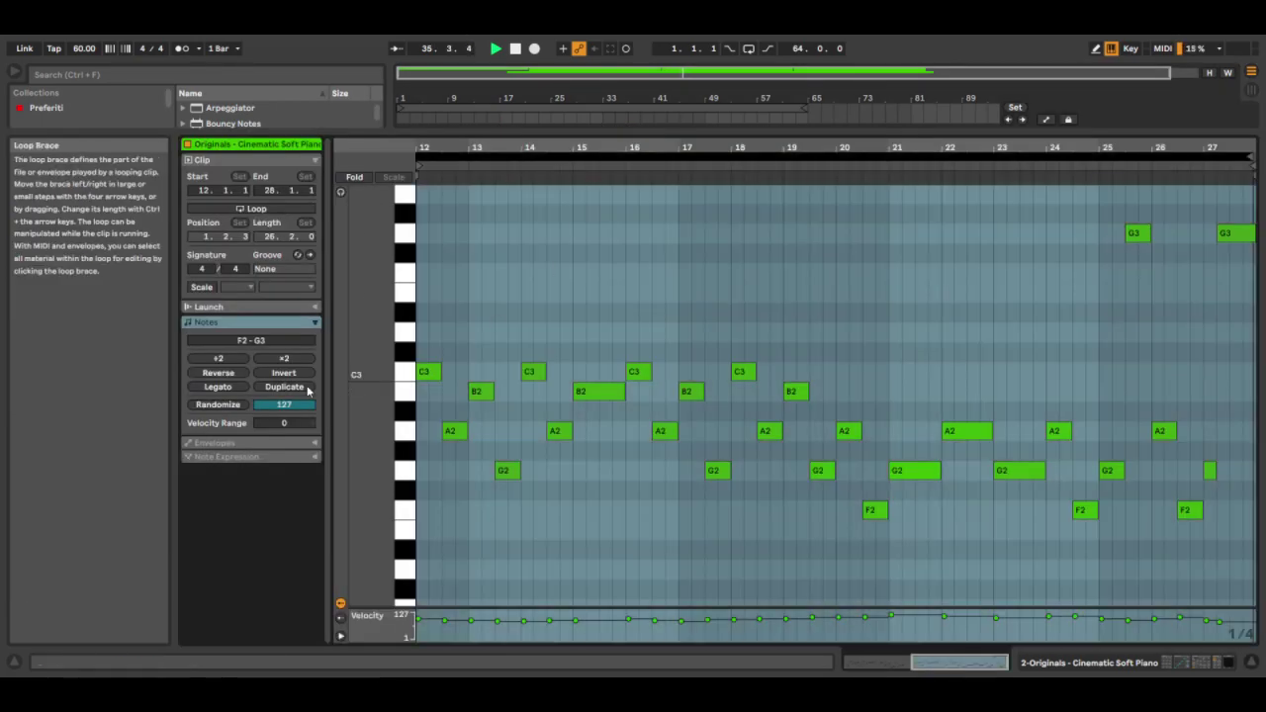
pyautogui.click(259, 210)
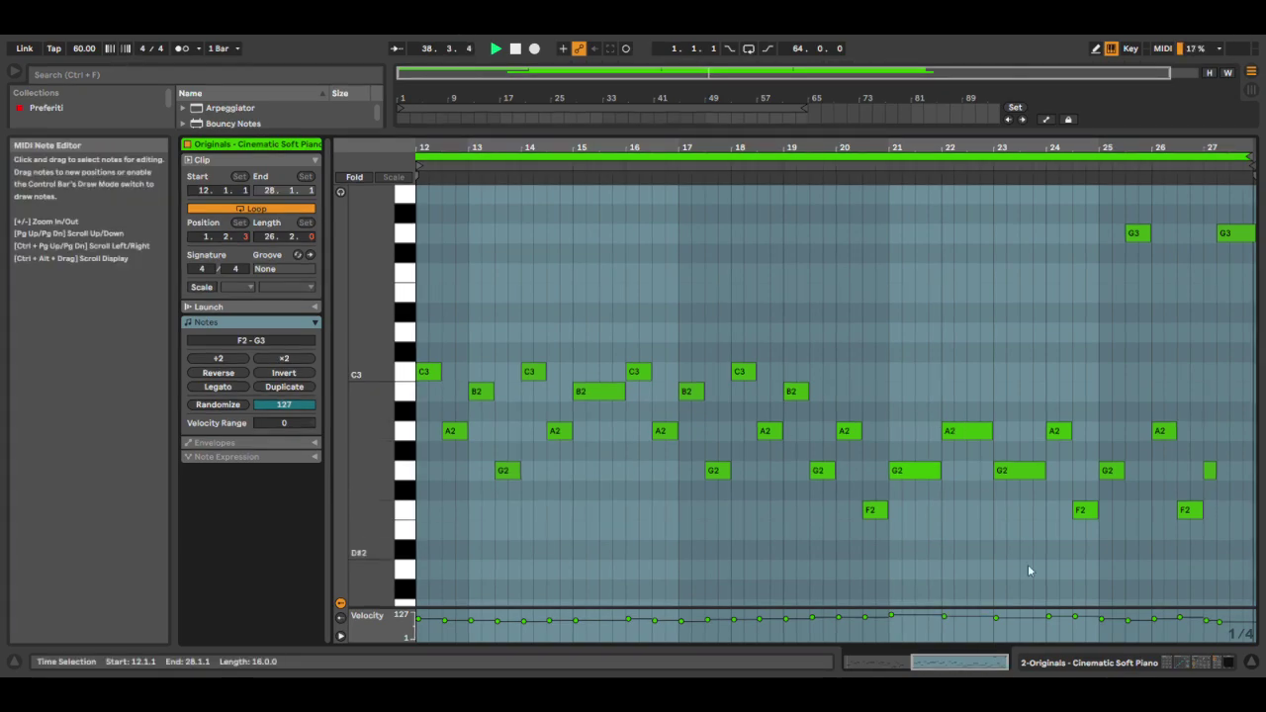
pyautogui.click(1247, 663)
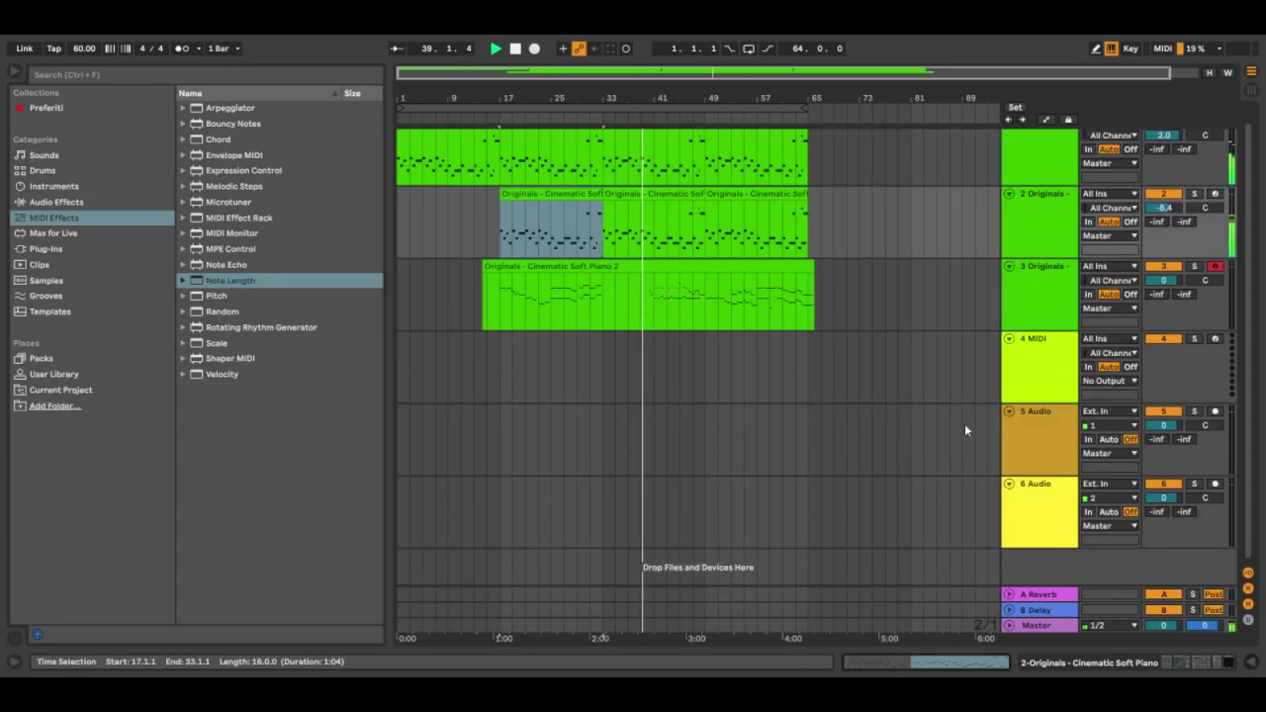
# Extend the loop of the first clip on track 2 to a length of 26.2.1
pyautogui.doubleClick(582, 190)
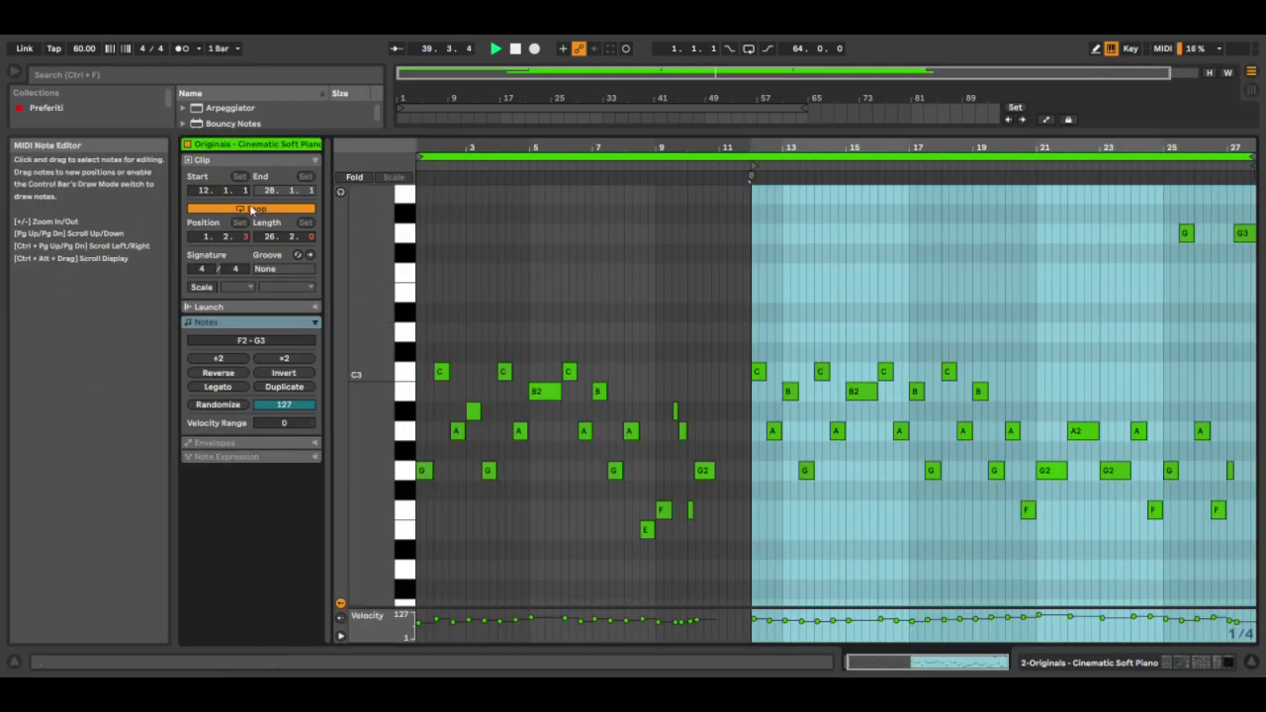
pyautogui.moveTo(1252, 156); pyautogui.dragTo(1186, 196)
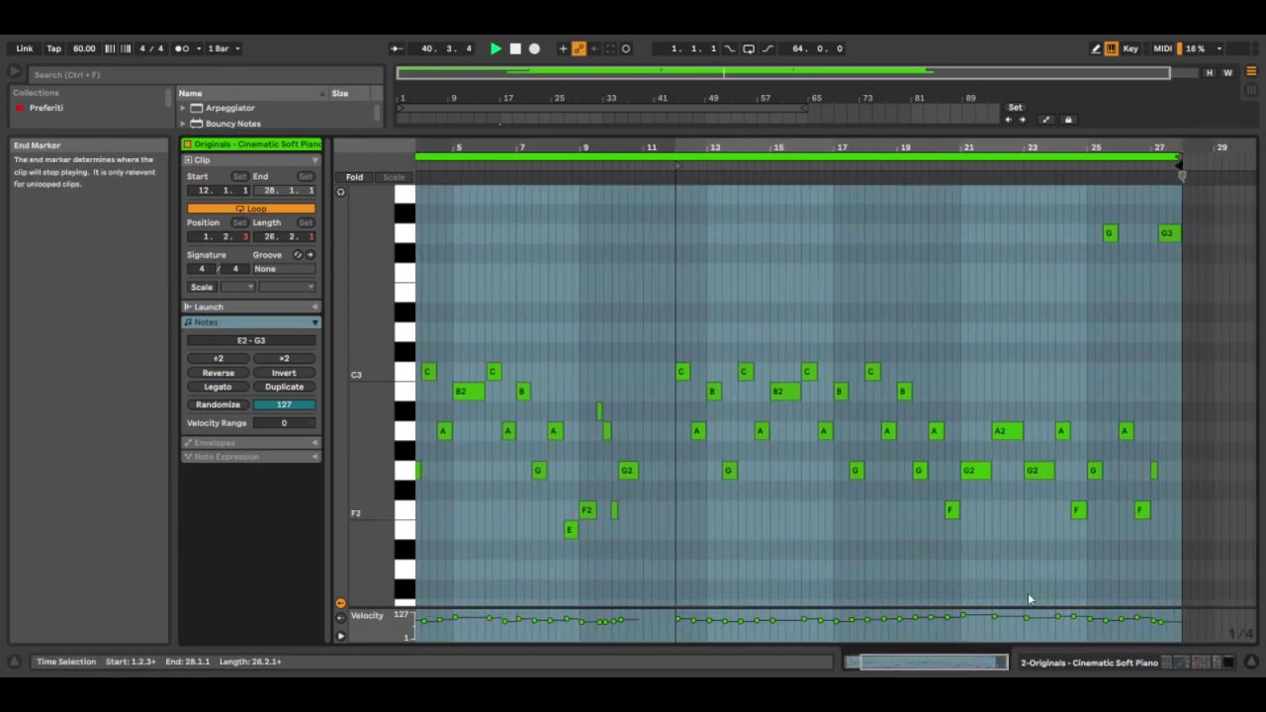
pyautogui.click(853, 662)
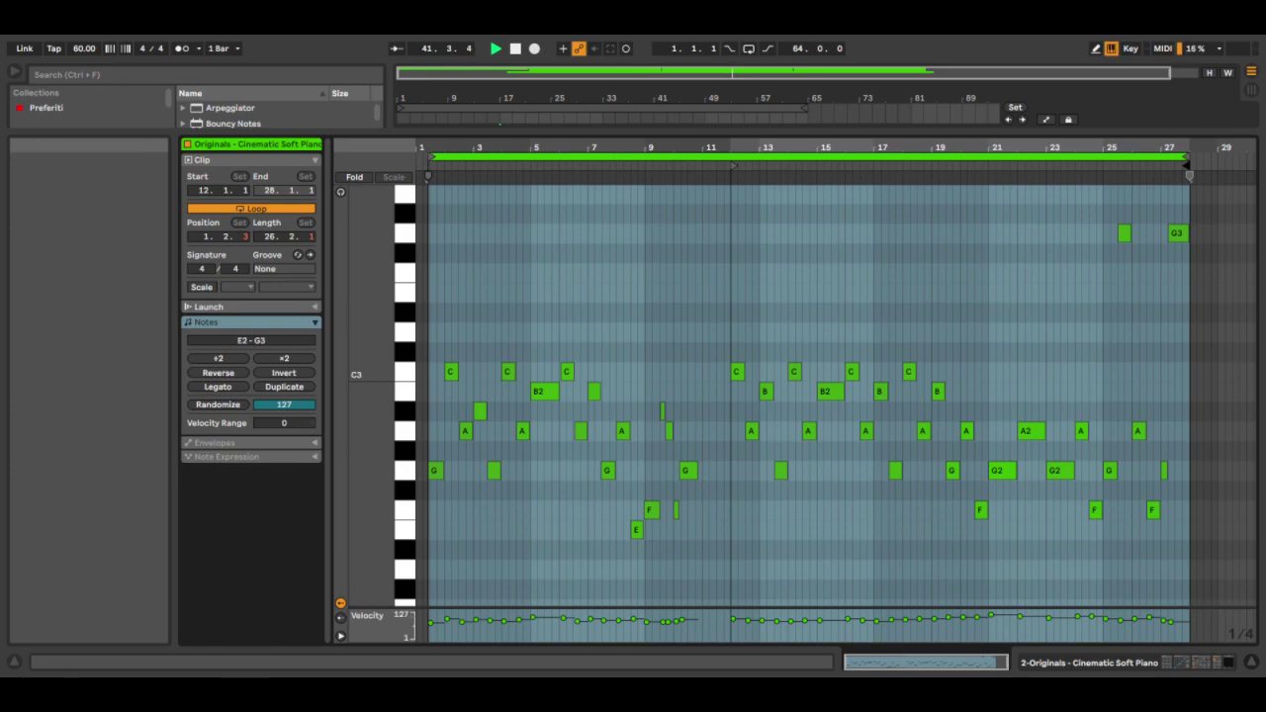
pyautogui.hotkey('shift', 'Tab')
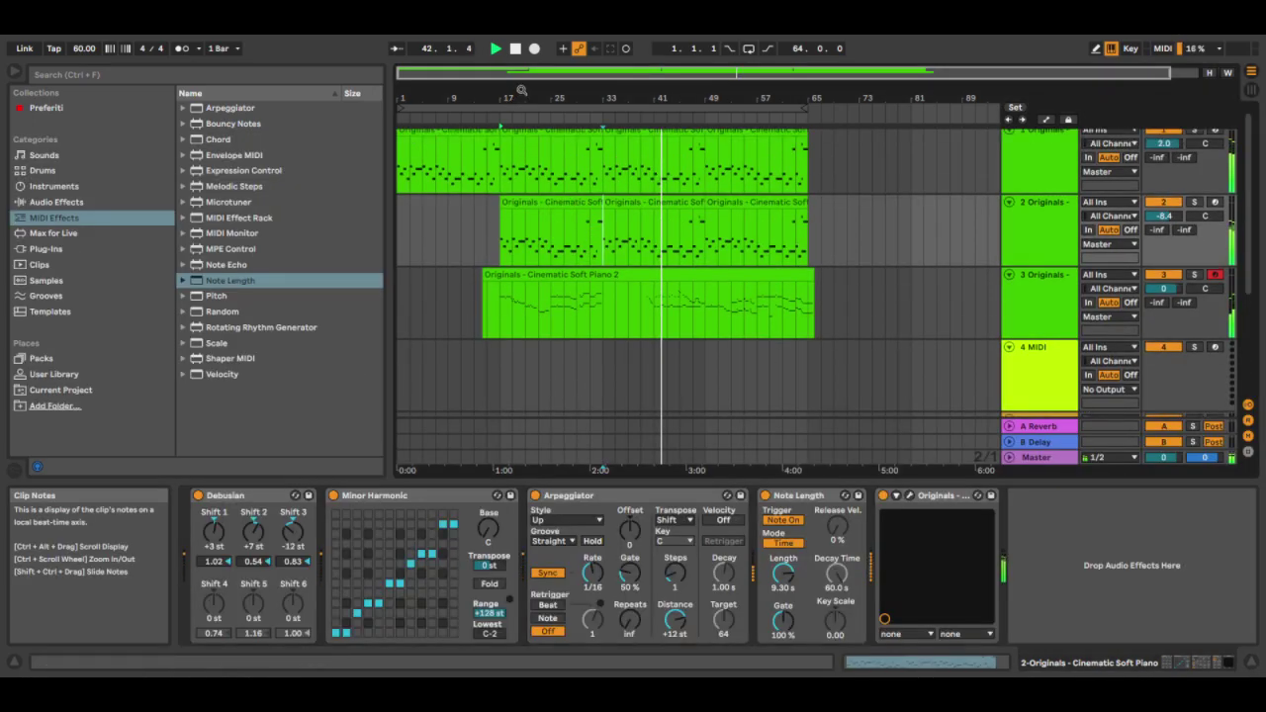
# Consolidate the first clip on track 2 into a new 16-bar clip and set its loop length to 16.1.0
pyautogui.scroll(5, 561, 211)
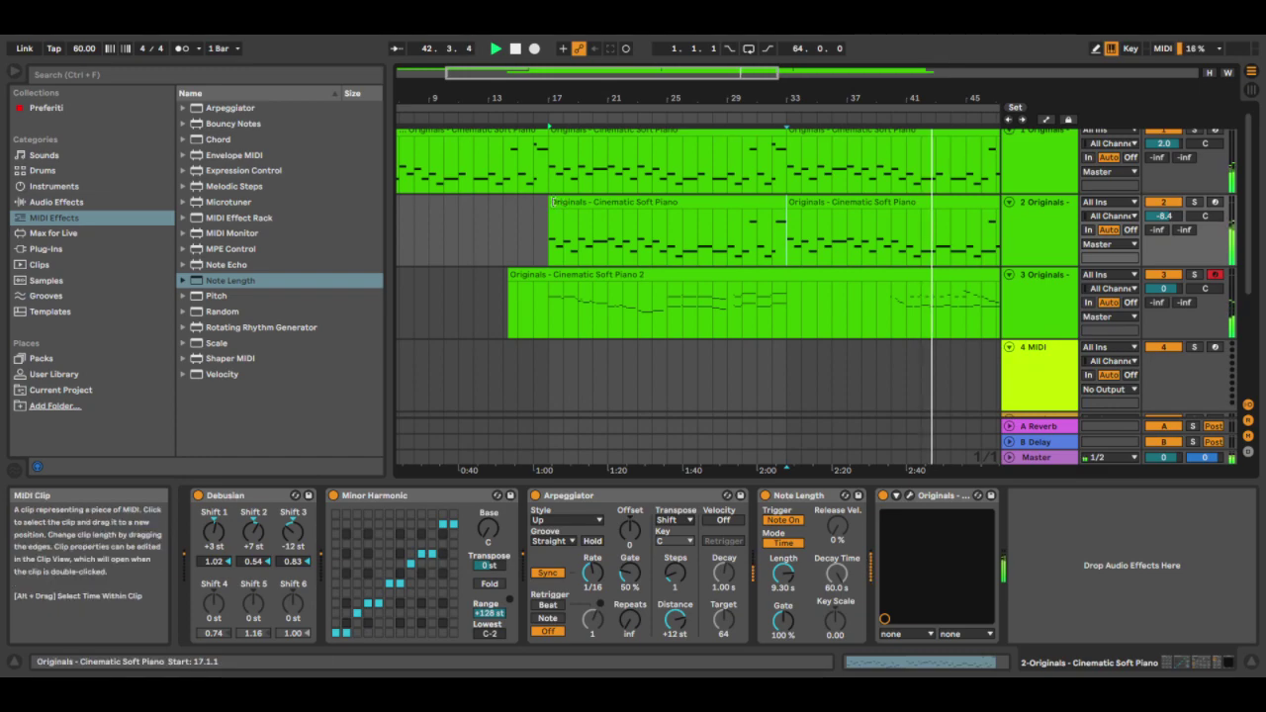
pyautogui.click(695, 206)
pyautogui.hotkey('shift', 'Tab')
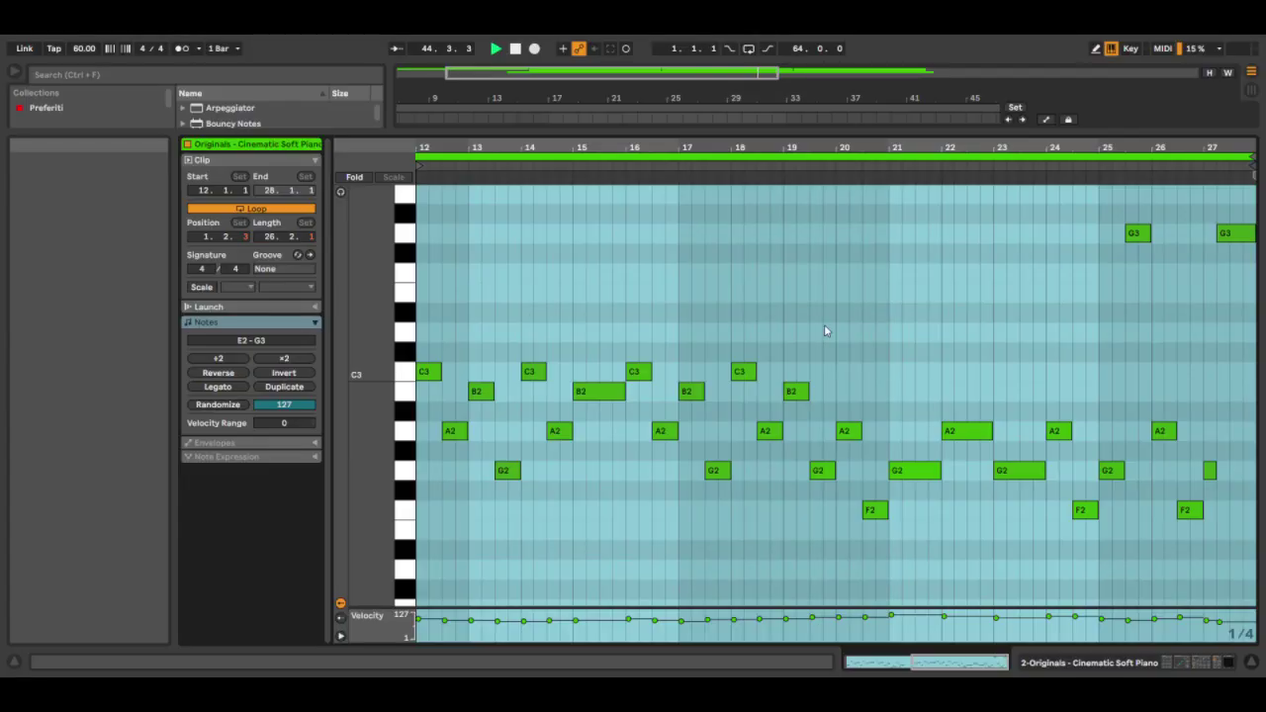
pyautogui.hotkey('ctrl', 'l')
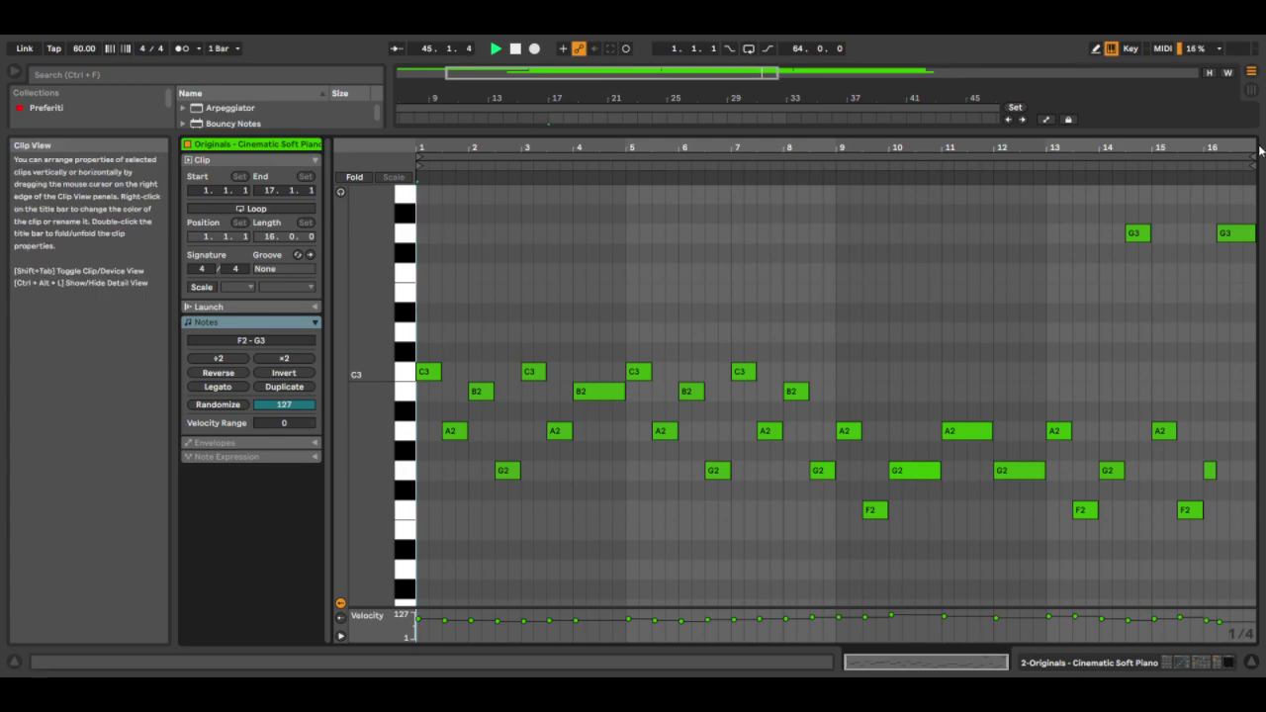
pyautogui.hotkey('ctrl', 'l')
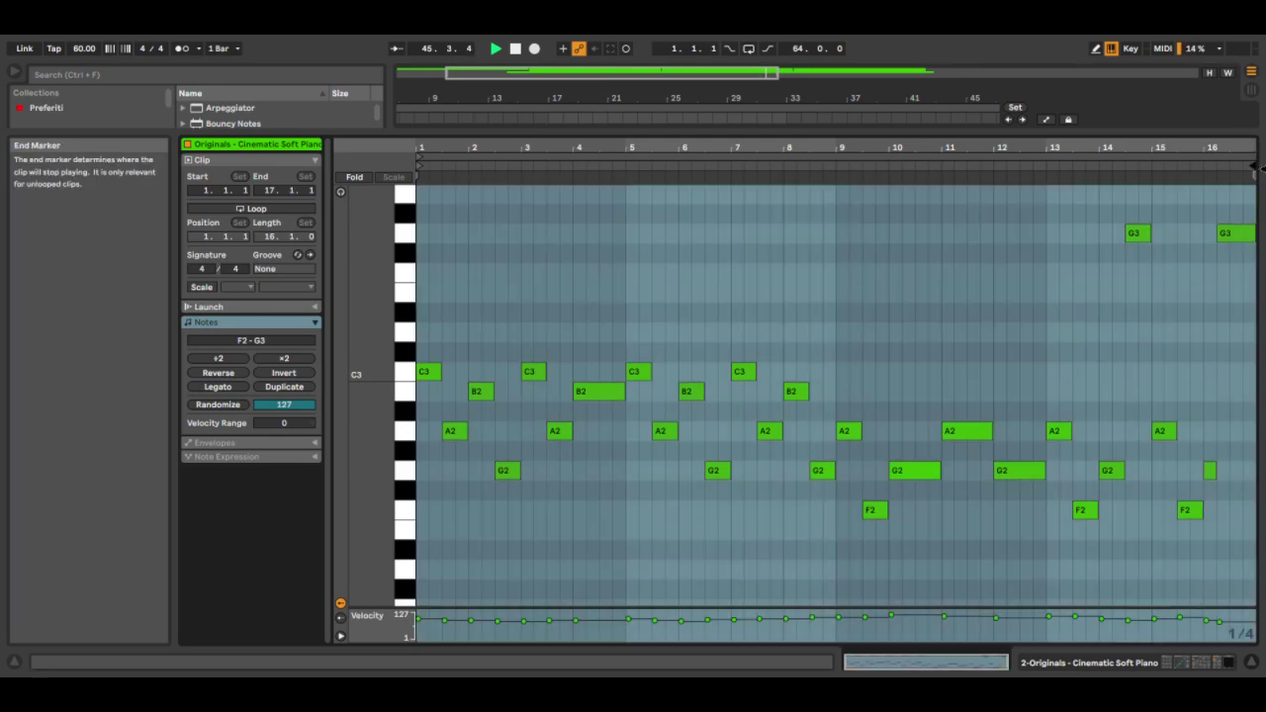
# Shorten the loop of the first clip on track 2 to 16.0.0, ending exactly at bar 17, and return to the arrangement
pyautogui.hotkey('ctrl', 'a')
pyautogui.hscroll(3, 1261, 178)
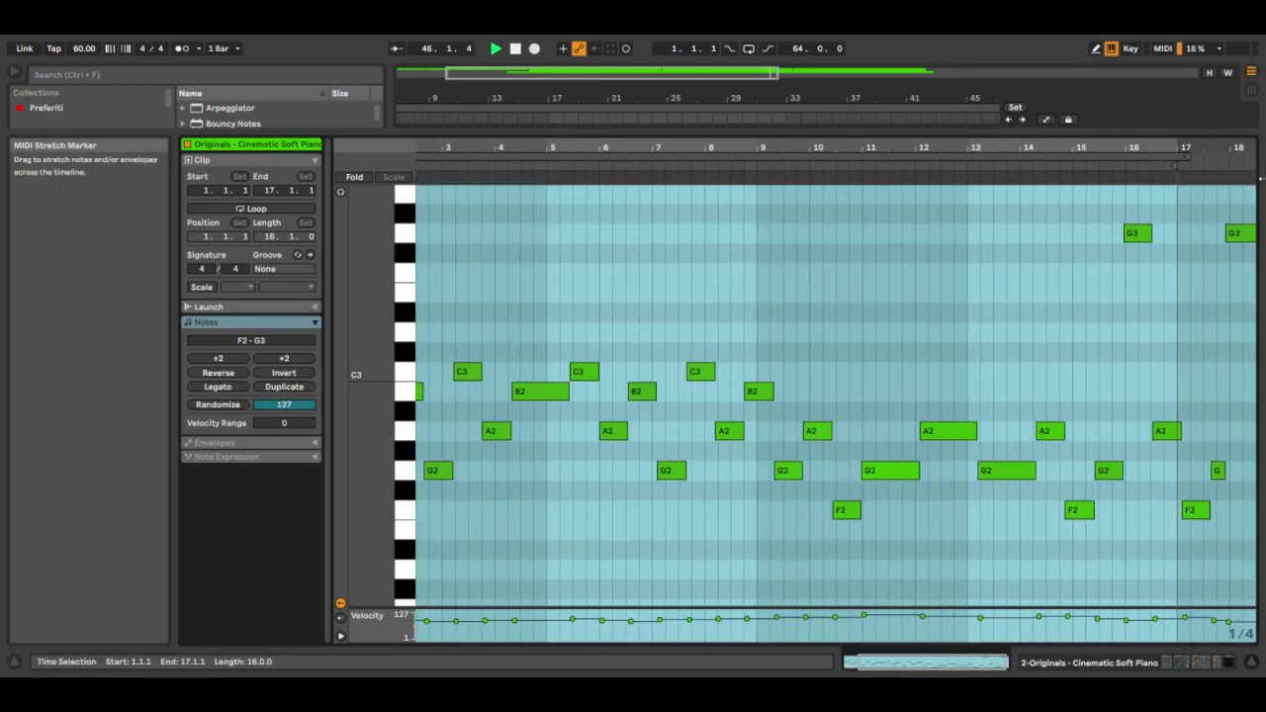
pyautogui.moveTo(1261, 178); pyautogui.dragTo(1182, 178)
pyautogui.click(1168, 158)
pyautogui.hotkey('ctrl', 'a')
pyautogui.press('z')
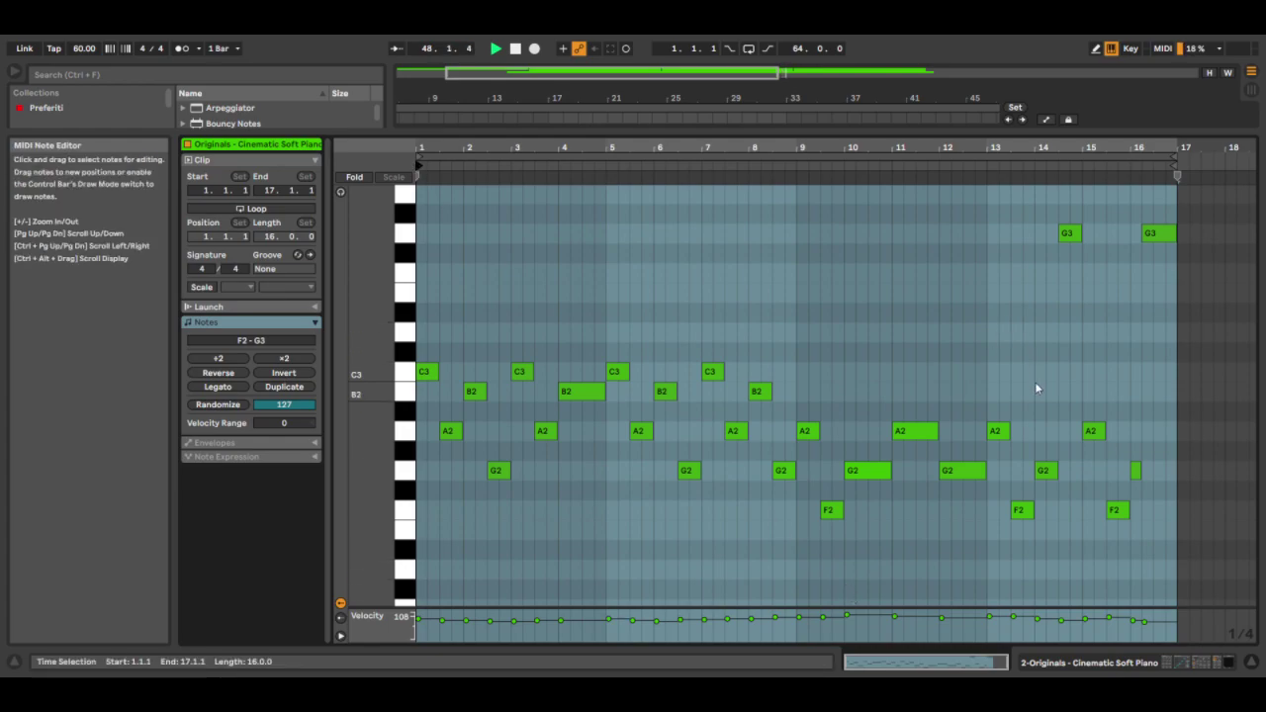
pyautogui.hotkey('shift', 'Tab')
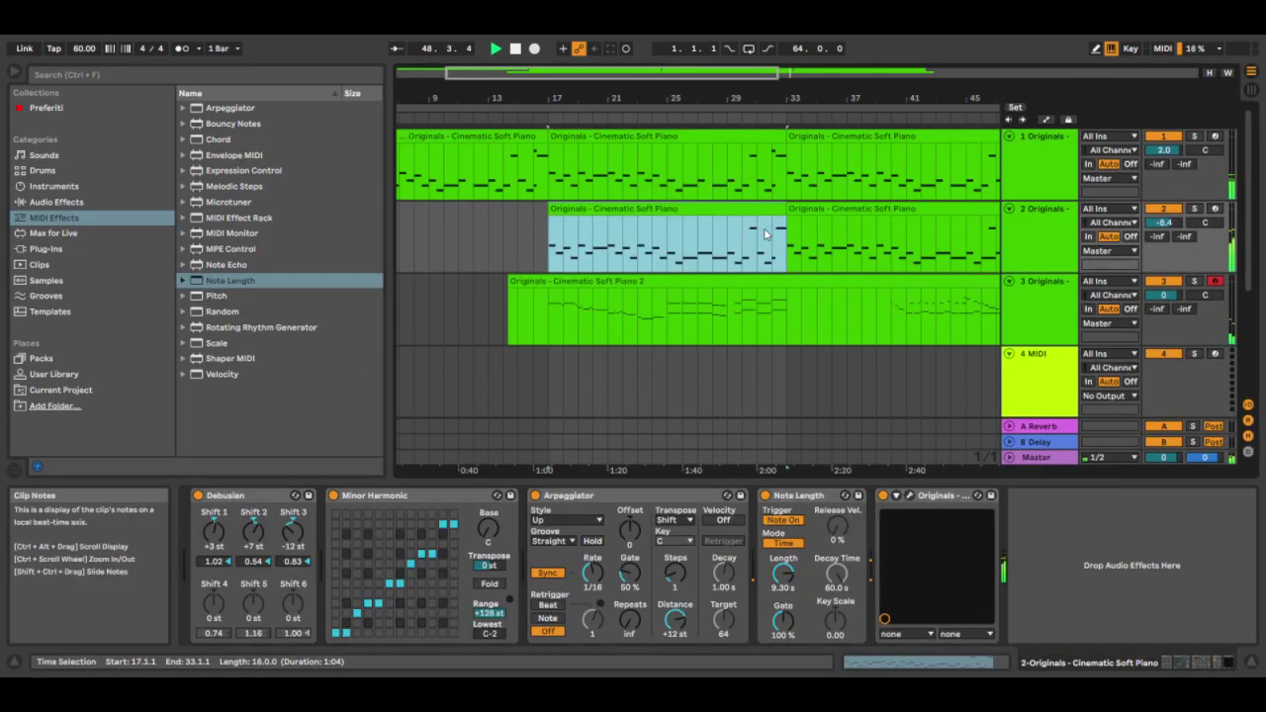
# Turn on looping for the first clip on track 2 and extend it to bar 65, replacing the two following clips
pyautogui.scroll(-3, 692, 222)
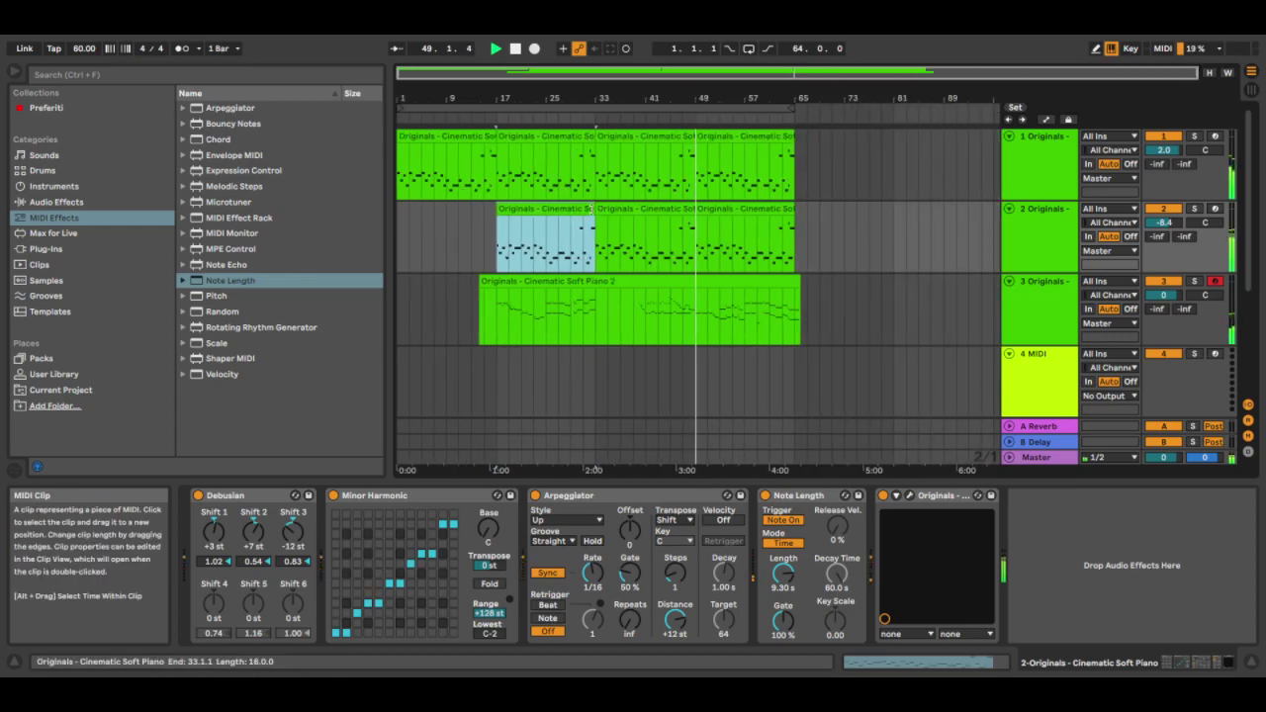
pyautogui.doubleClick(568, 205)
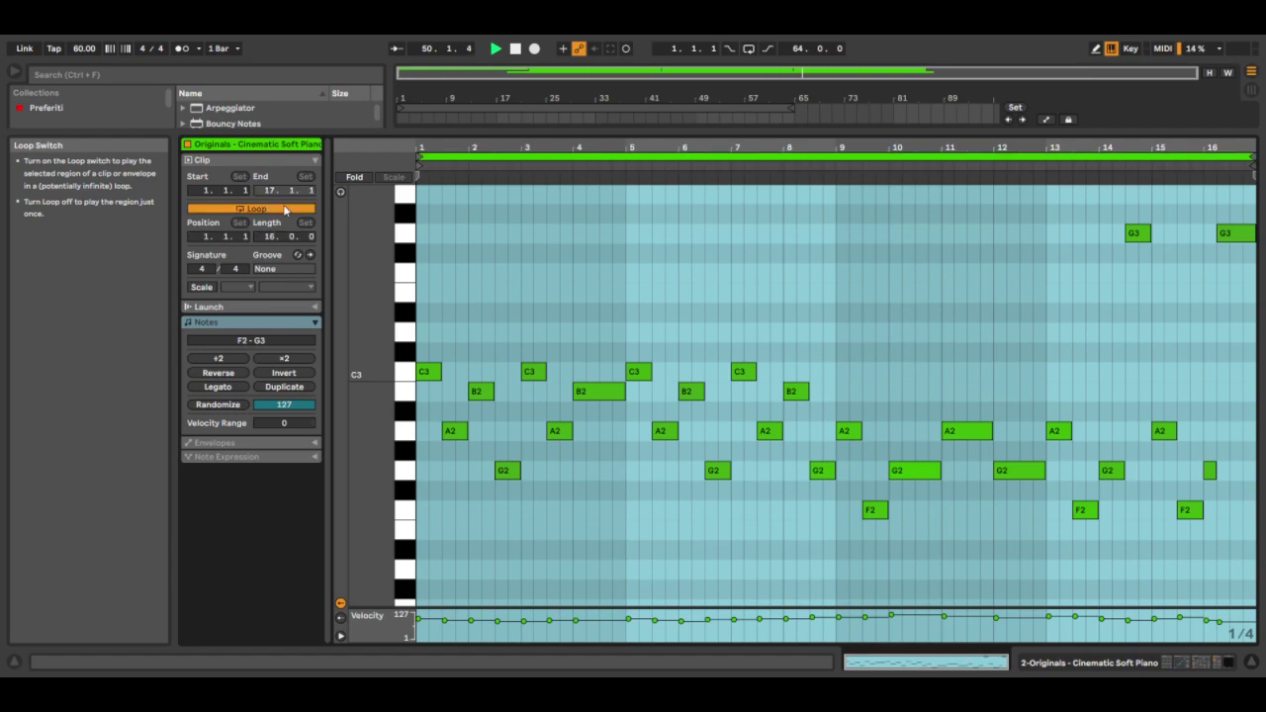
pyautogui.click(1197, 662)
pyautogui.moveTo(599, 136); pyautogui.dragTo(795, 138)
pyautogui.scroll(2, 831, 342)
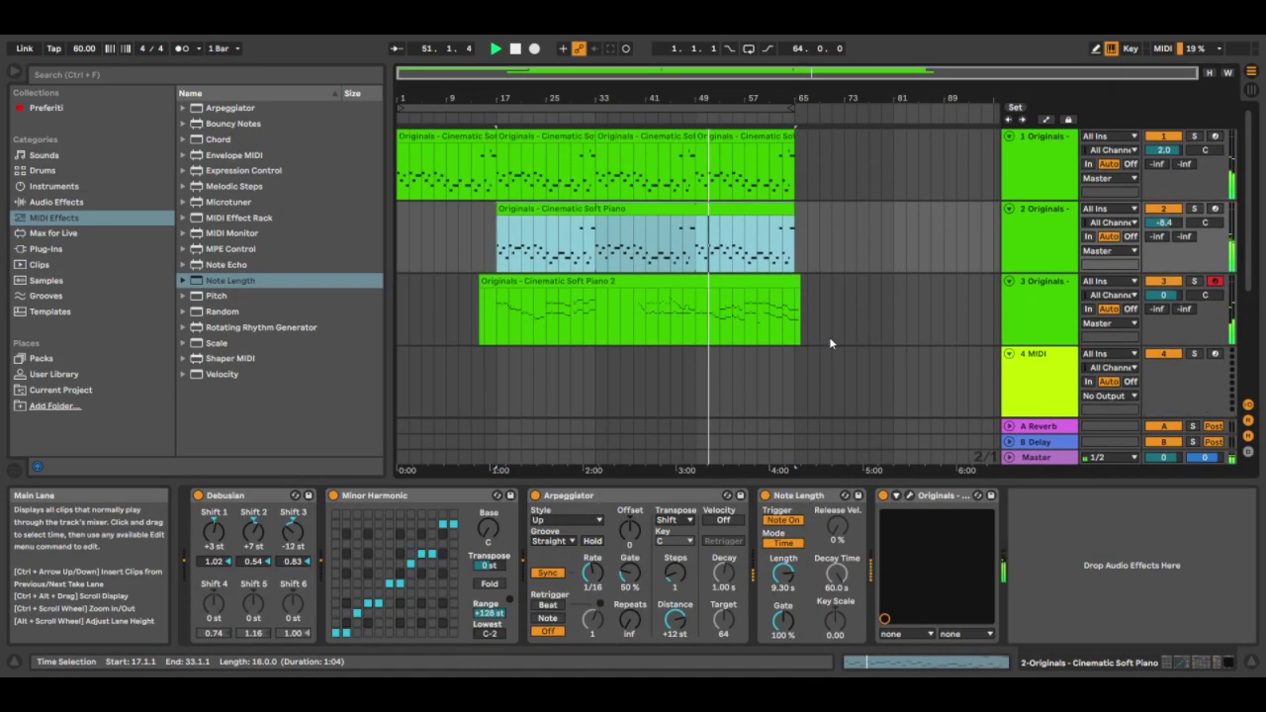
# Add the Echo audio effect after the piano instrument on track 3
pyautogui.click(1039, 283)
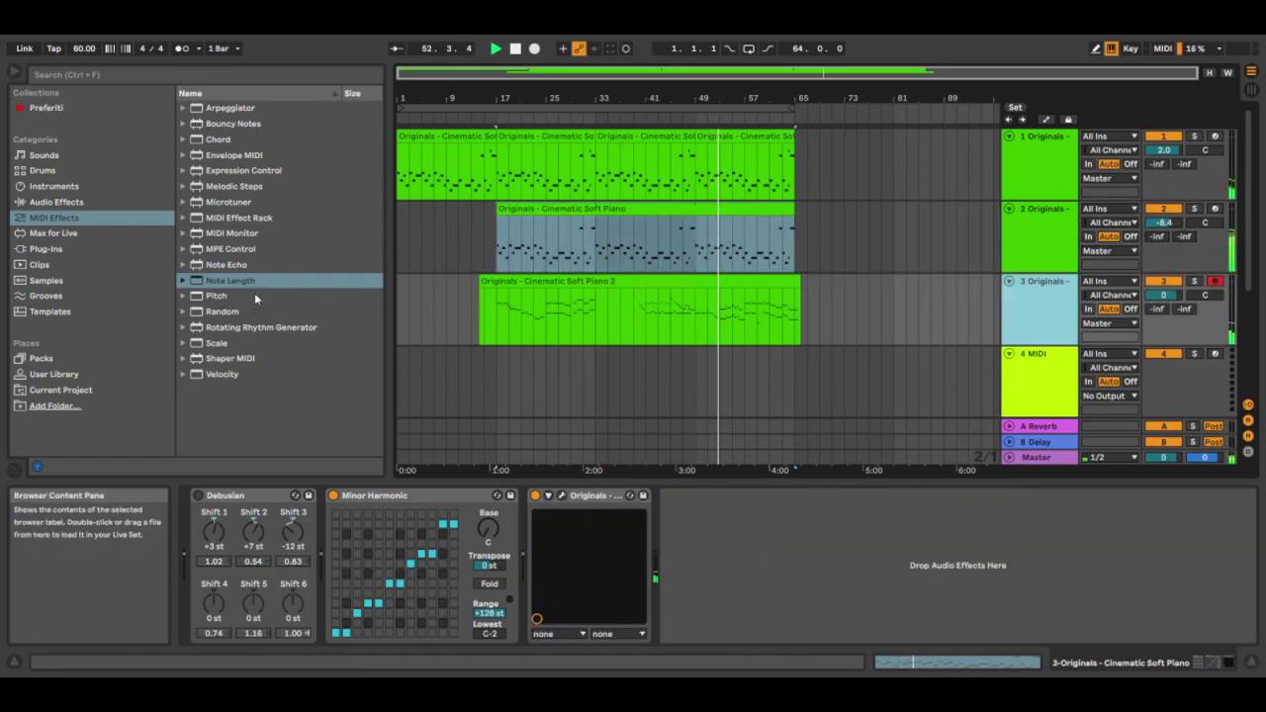
pyautogui.click(76, 202)
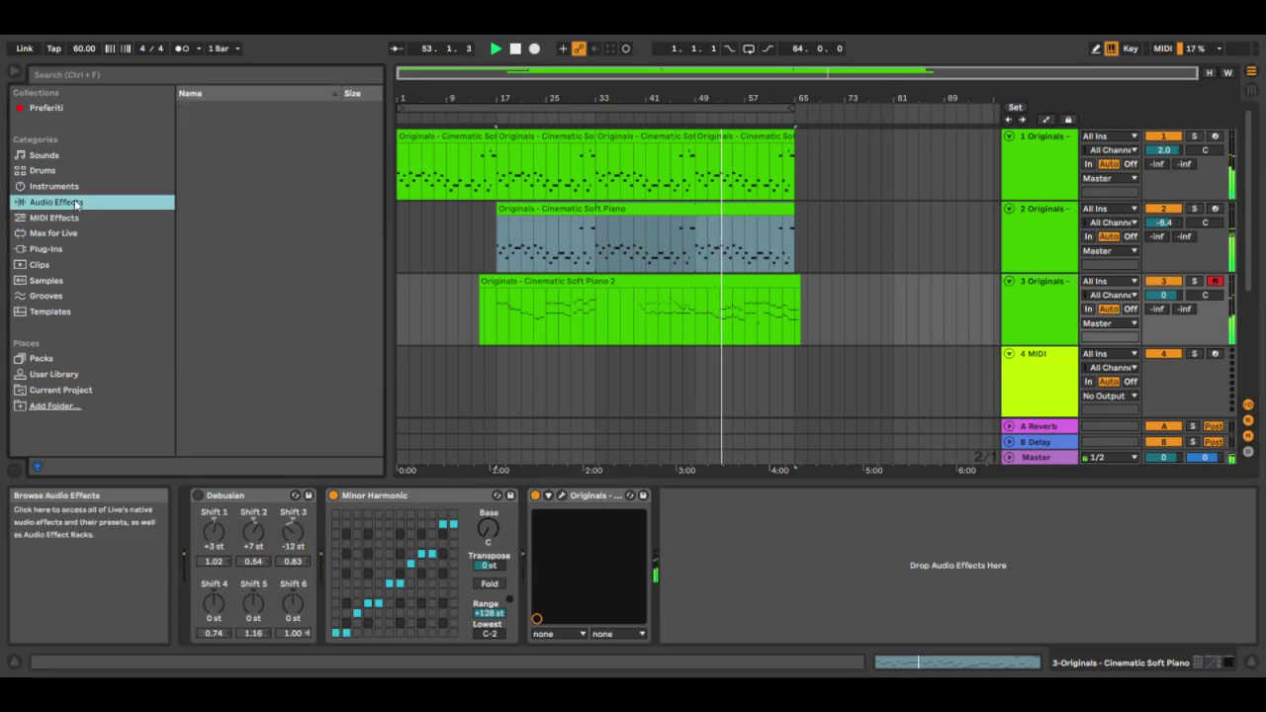
pyautogui.click(188, 108)
pyautogui.click(184, 108)
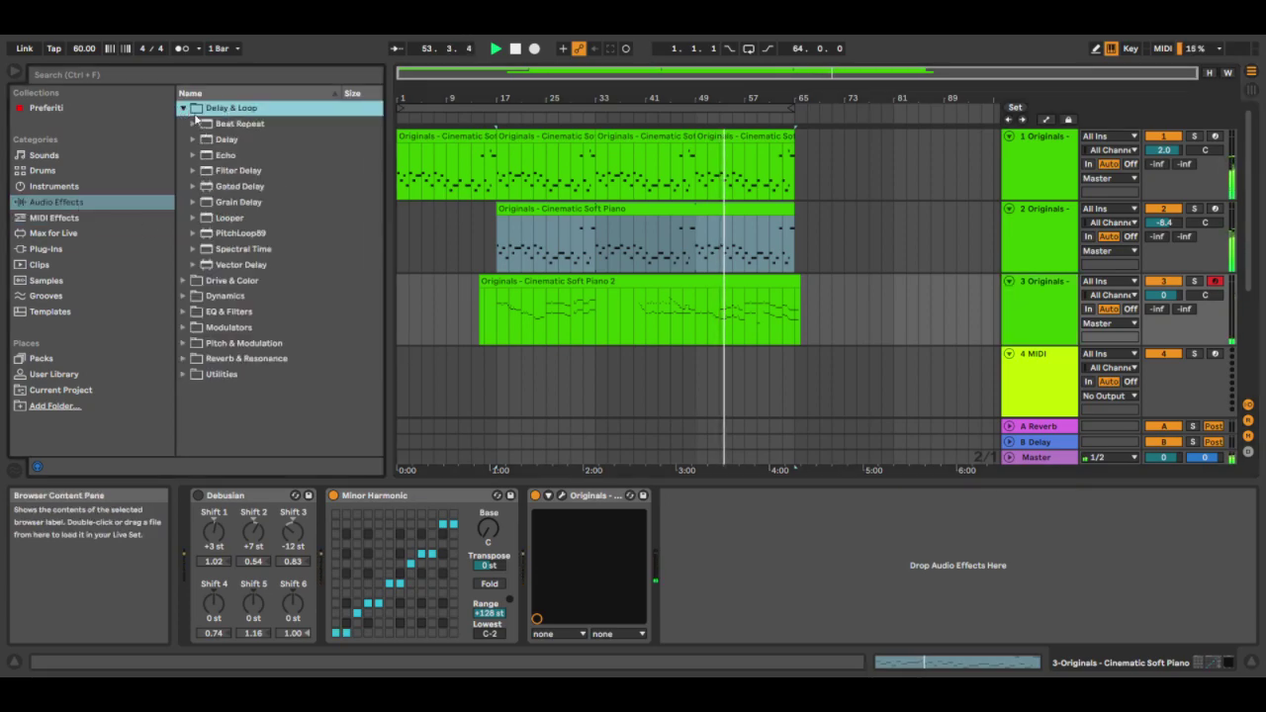
pyautogui.moveTo(225, 156); pyautogui.dragTo(980, 576)
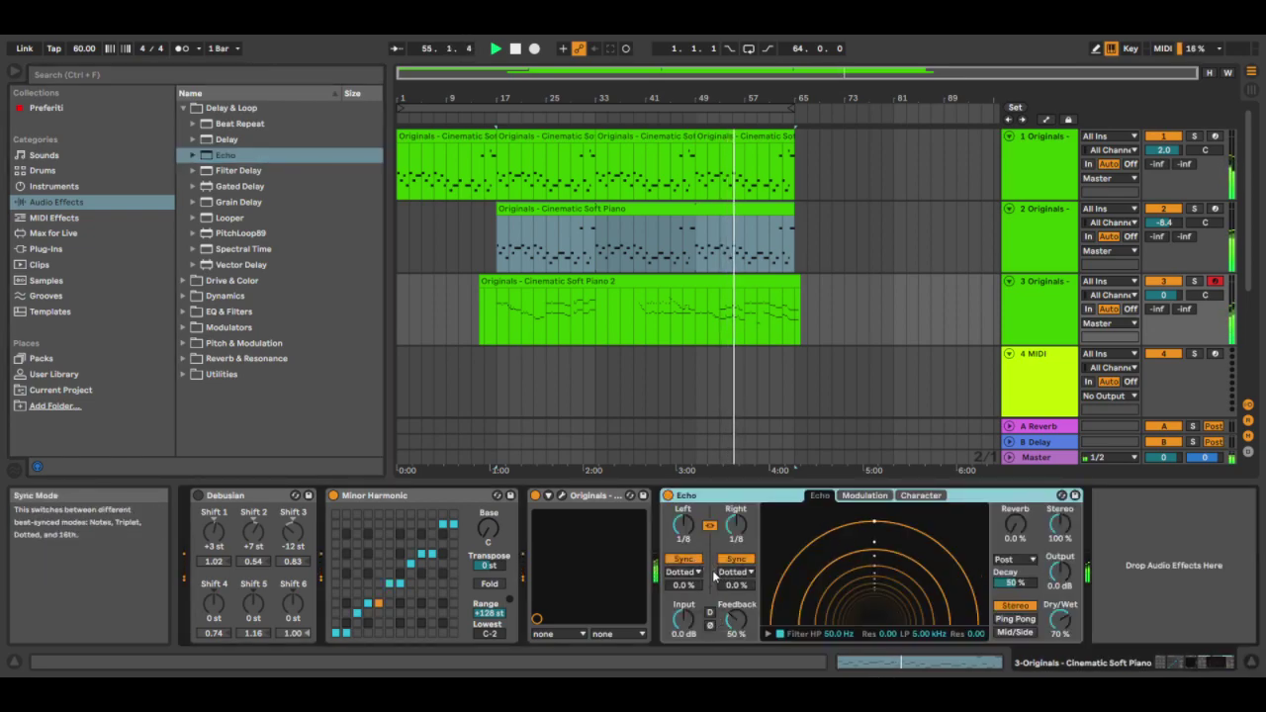
# Set Echo's reverb to 65 % and its linked left and right delays to 94.7 ms in unsynced time mode
pyautogui.moveTo(1015, 524); pyautogui.dragTo(1015, 474)
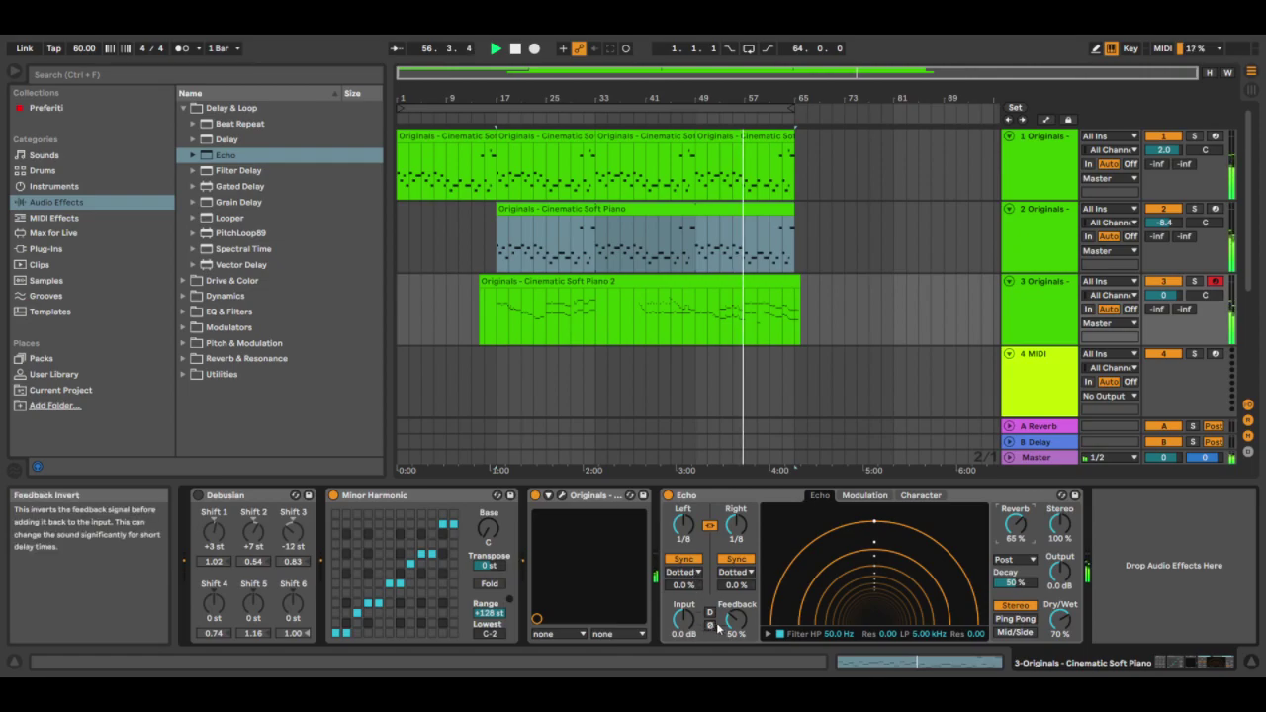
pyautogui.click(710, 525)
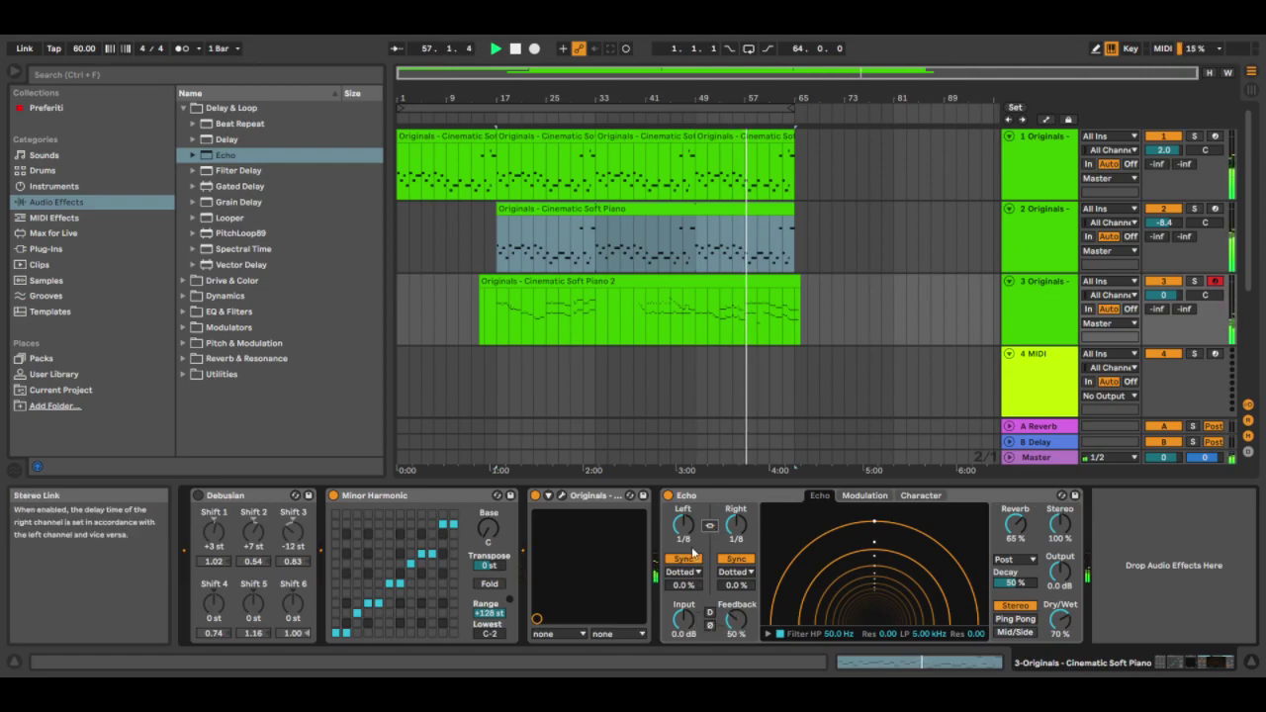
pyautogui.click(687, 558)
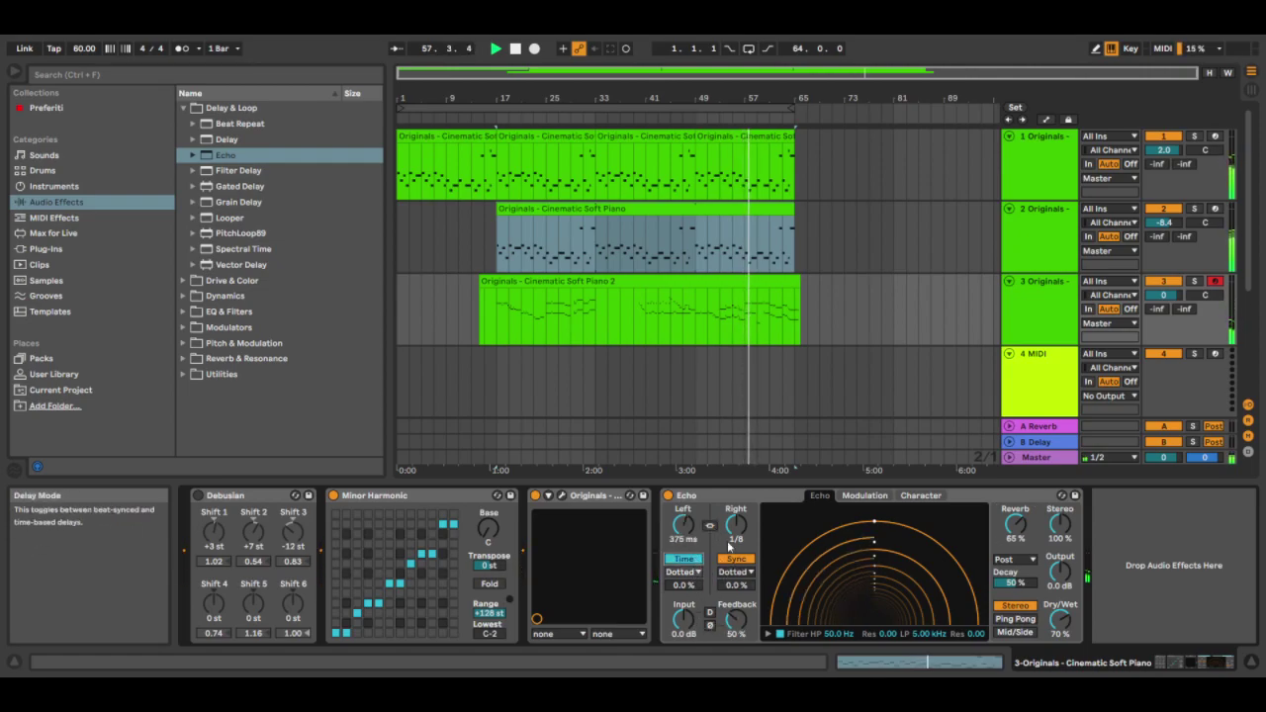
pyautogui.click(735, 559)
pyautogui.moveTo(682, 525); pyautogui.dragTo(682, 564)
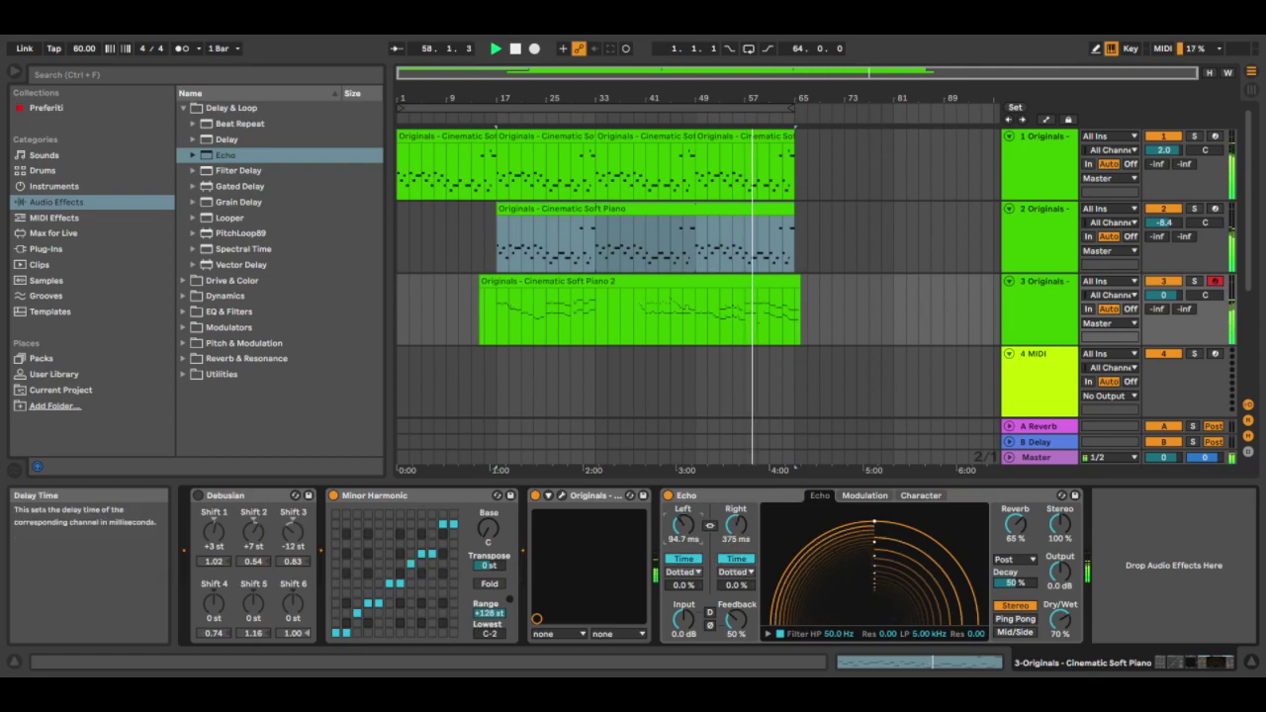
pyautogui.click(710, 525)
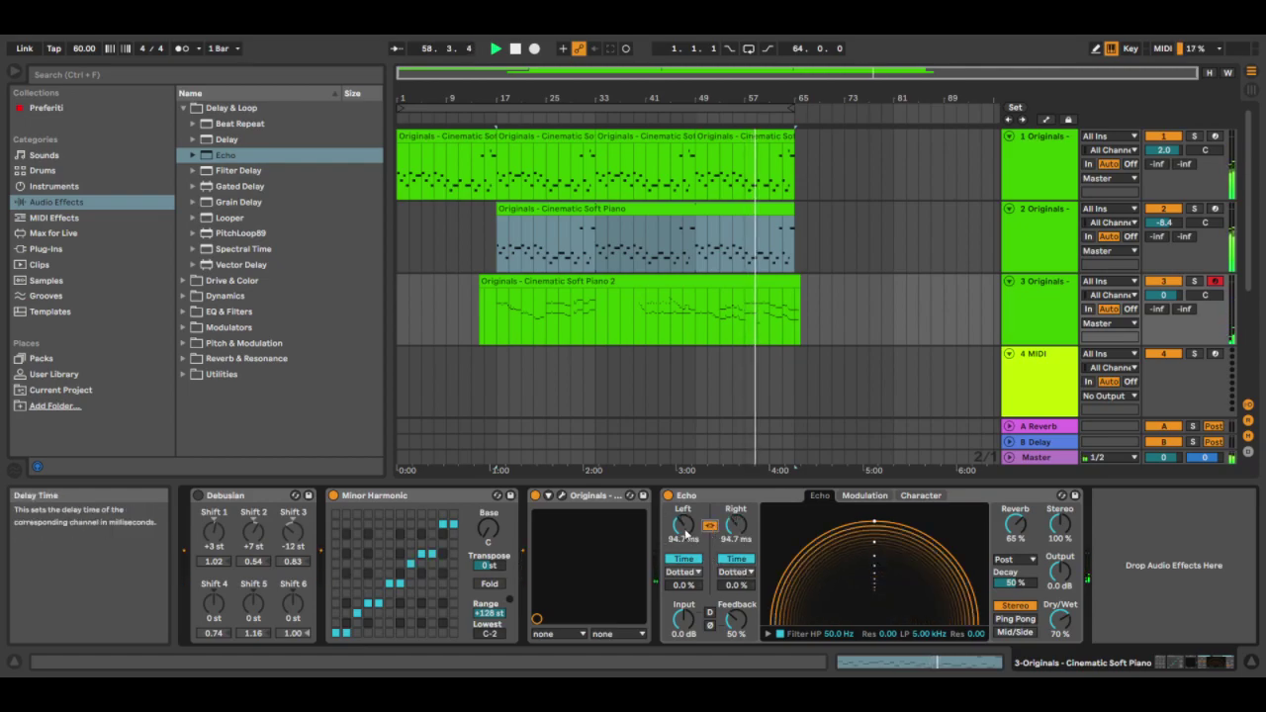
# Set Echo's reverb to 63 %, reverb decay to 80 % and dry/wet mix to 53 %
pyautogui.moveTo(1016, 525); pyautogui.dragTo(1016, 516)
pyautogui.moveTo(1021, 588)
pyautogui.mouseDown()
pyautogui.moveTo(1022, 554)
pyautogui.moveTo(1017, 578)
pyautogui.mouseUp()
pyautogui.moveTo(1024, 527); pyautogui.dragTo(1025, 521)
pyautogui.moveTo(1019, 583); pyautogui.dragTo(1019, 577)
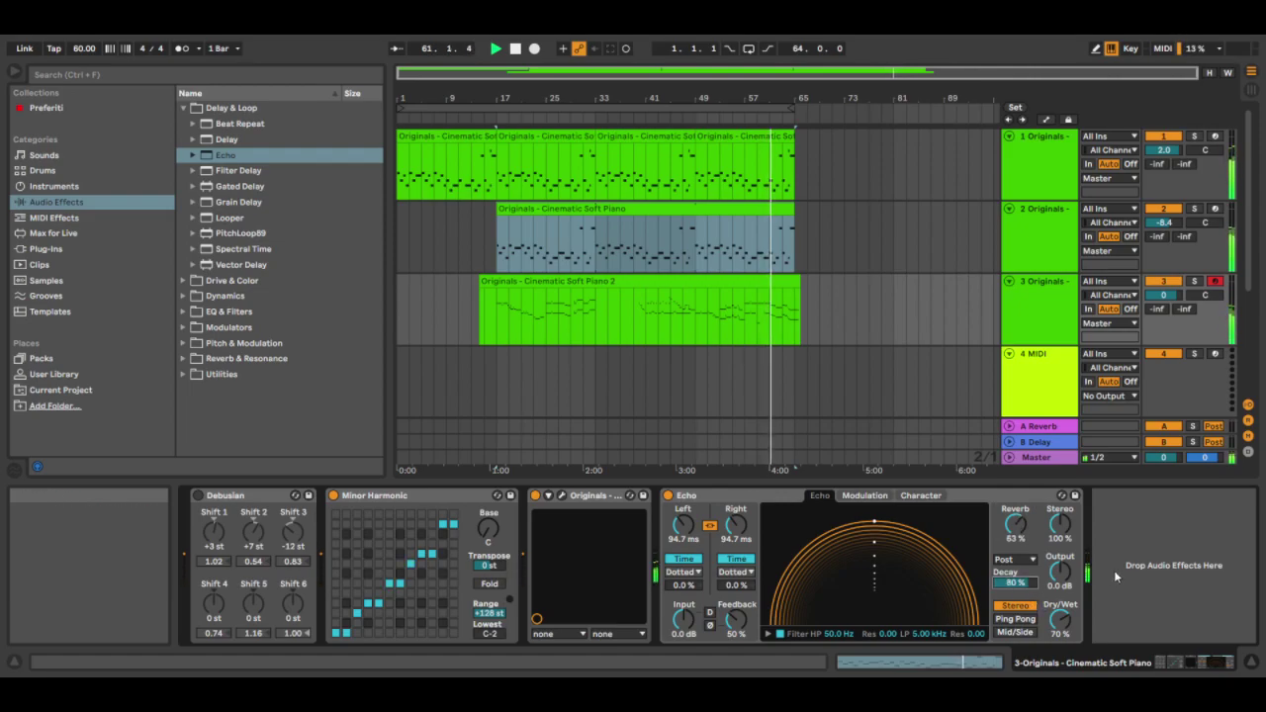
pyautogui.moveTo(1059, 619); pyautogui.dragTo(1060, 626)
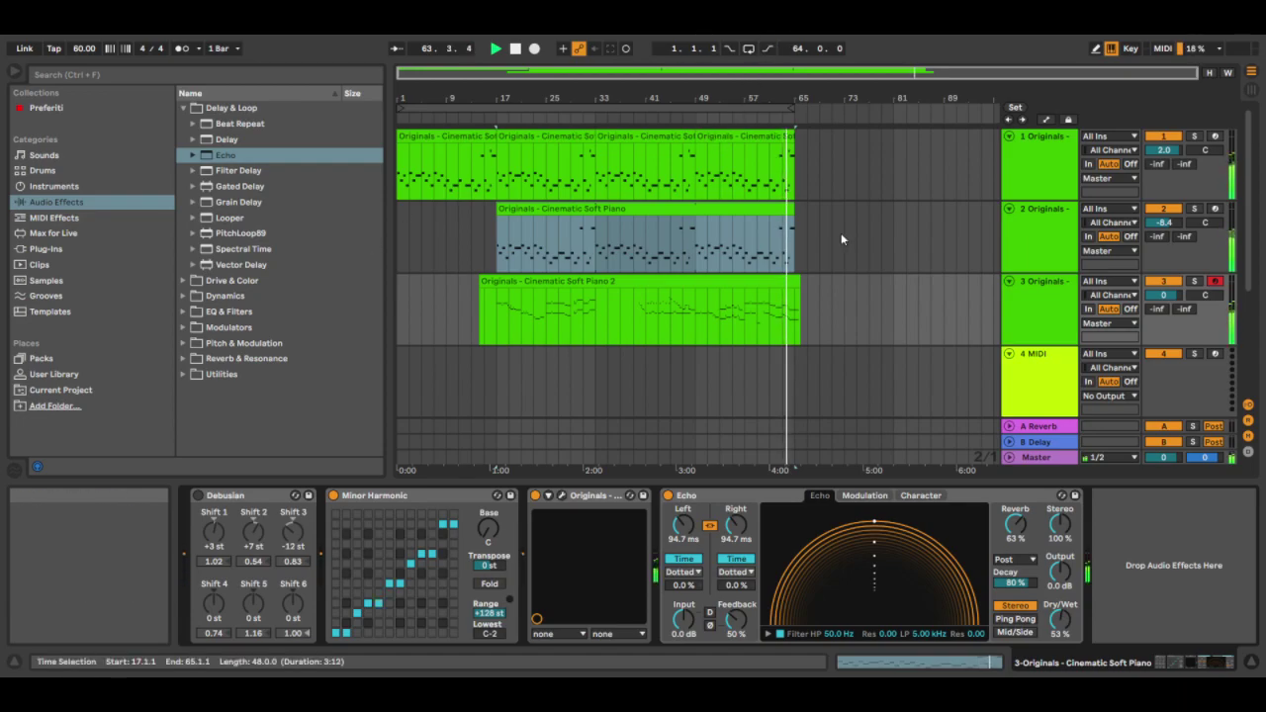
# Look at the notes of the recorded clip on track 3 and return to the arrangement
pyautogui.doubleClick(789, 282)
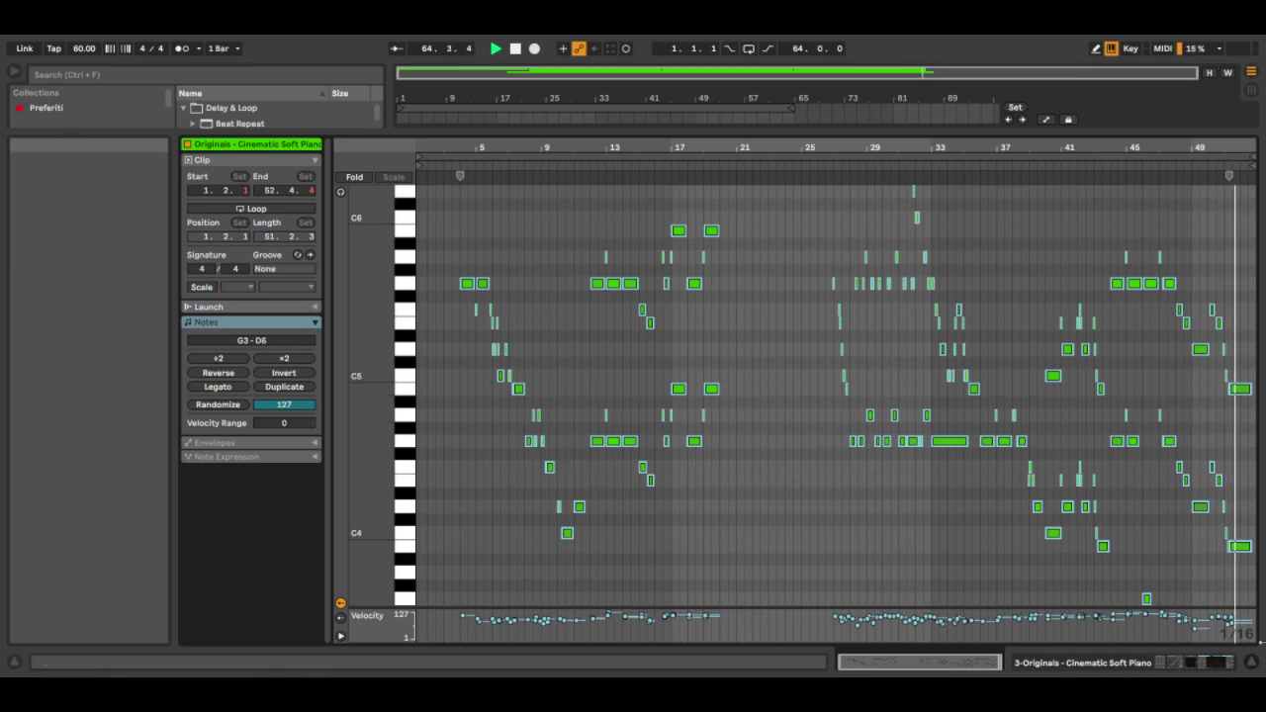
pyautogui.hotkey('shift', 'Tab')
pyautogui.scroll(2, 815, 315)
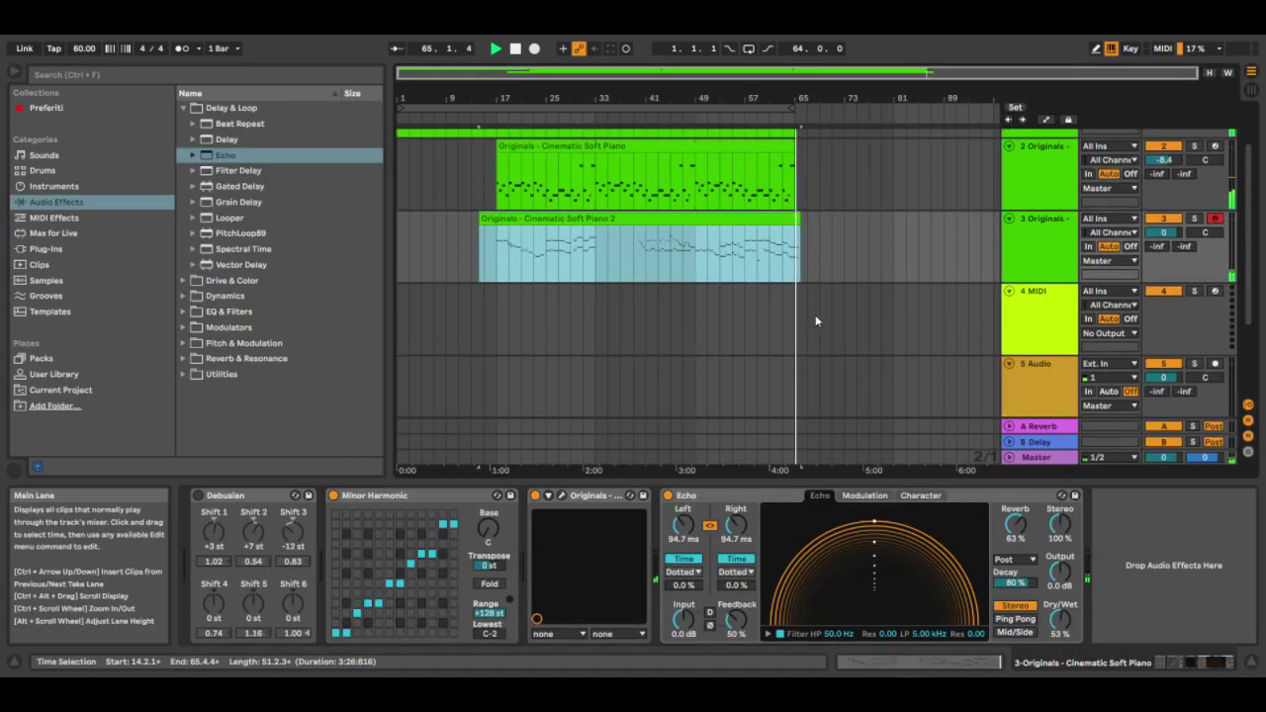
# Load the Originals - Intimate Strings plug-in onto track 4, stop playback and open the plug-in's interface
pyautogui.click(1032, 314)
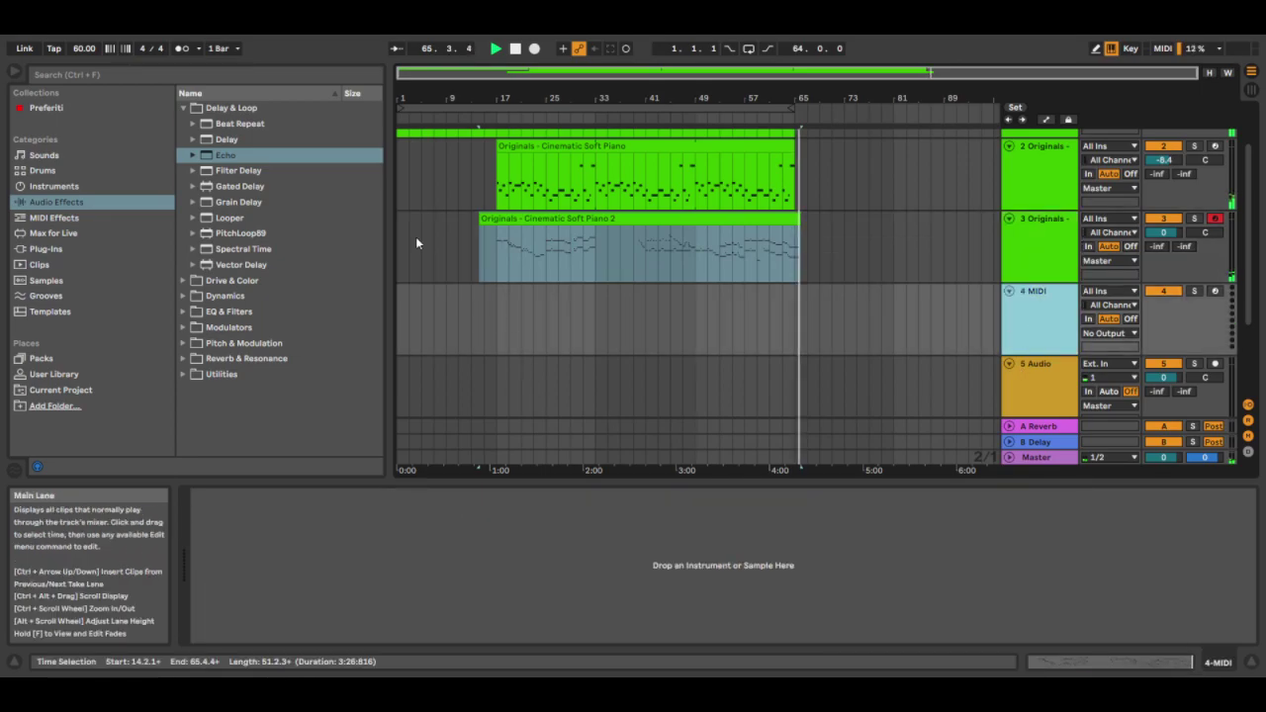
pyautogui.click(54, 218)
pyautogui.click(57, 187)
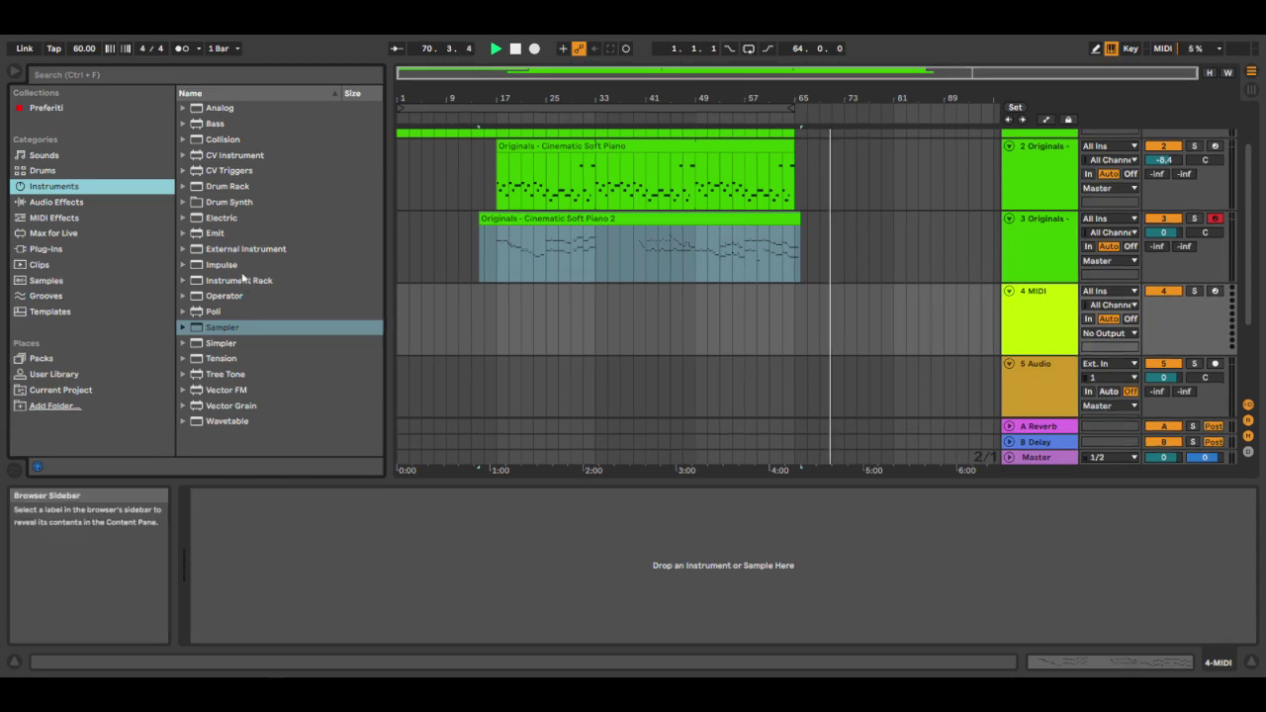
pyautogui.click(70, 218)
pyautogui.click(69, 202)
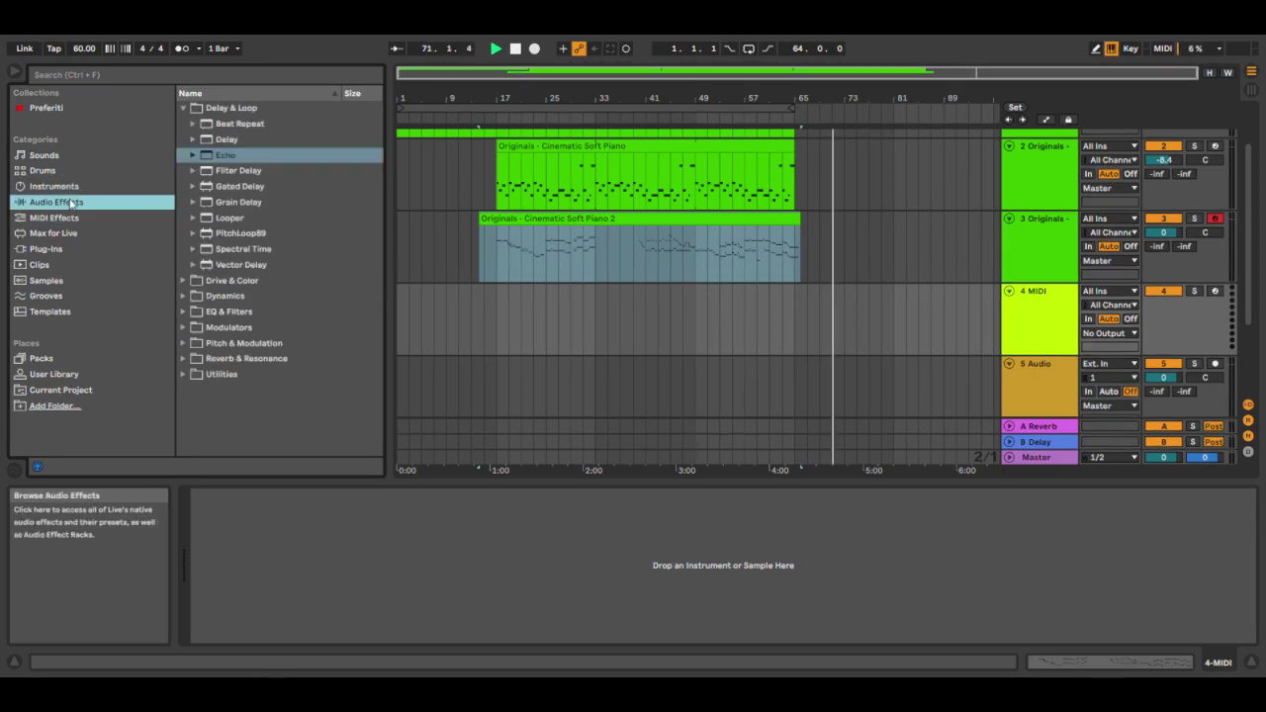
pyautogui.click(69, 186)
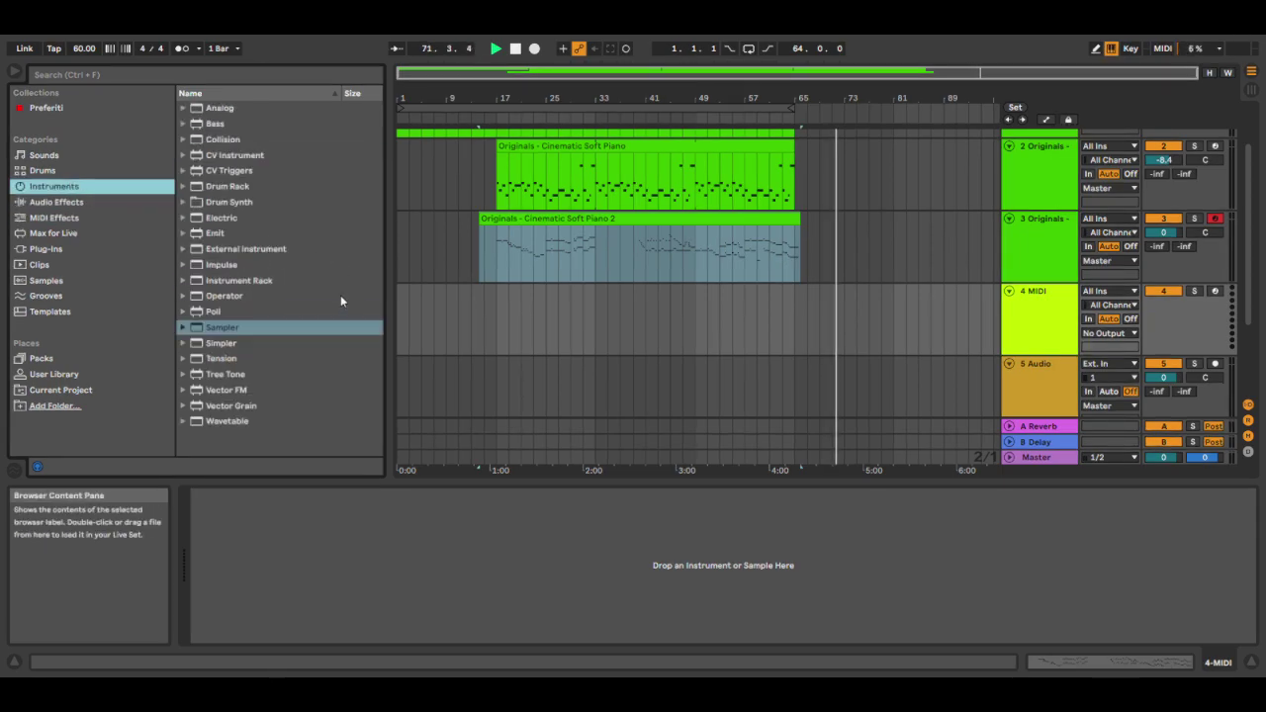
pyautogui.click(65, 233)
pyautogui.click(67, 250)
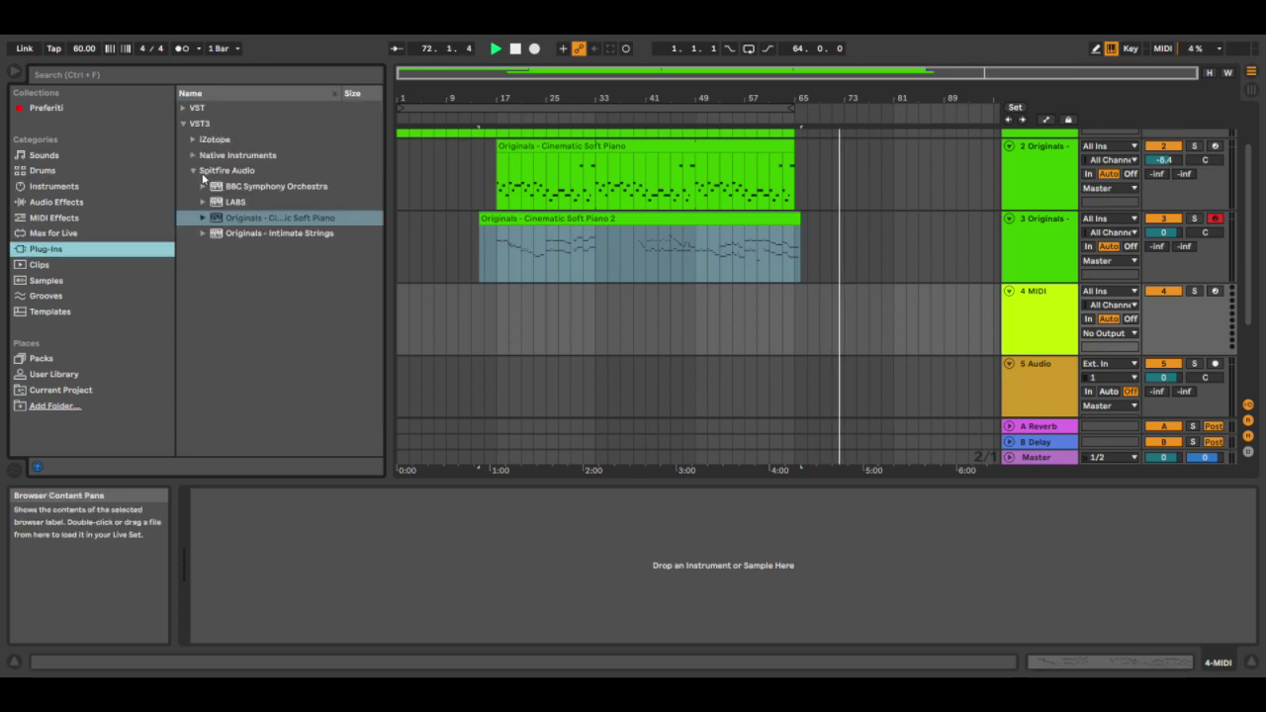
pyautogui.click(254, 234)
pyautogui.moveTo(254, 234); pyautogui.dragTo(1039, 337)
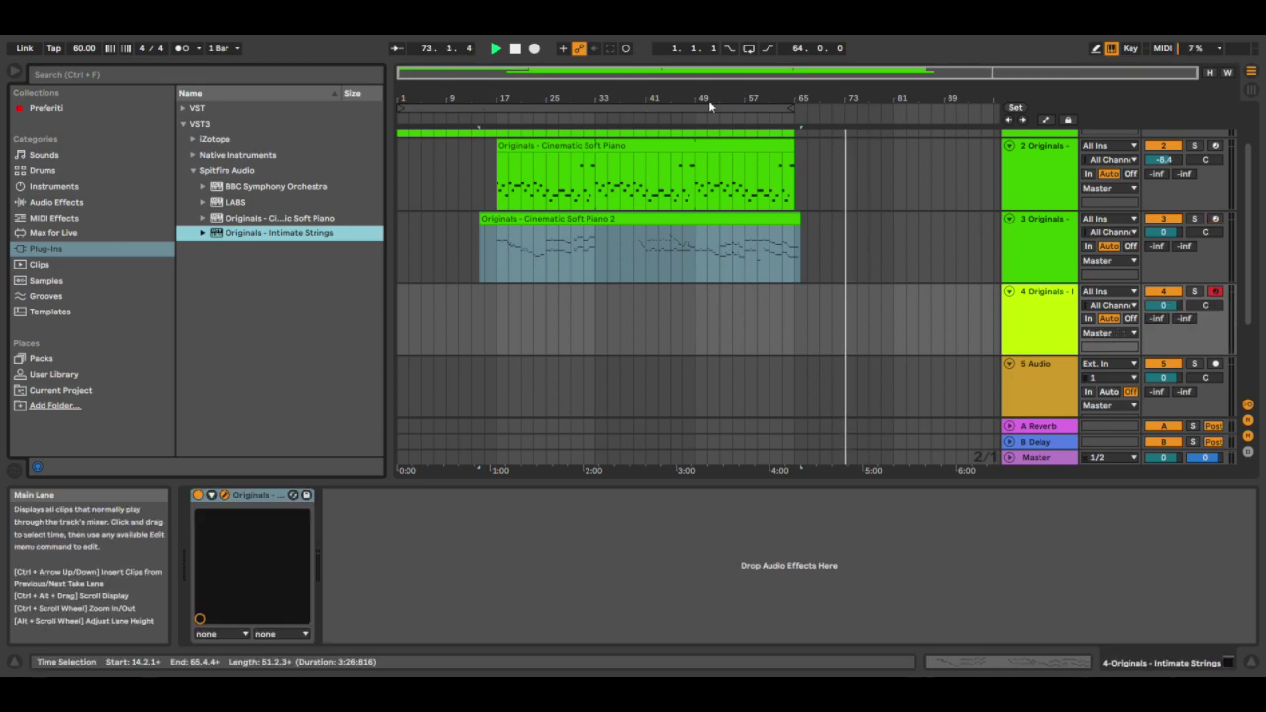
pyautogui.click(516, 47)
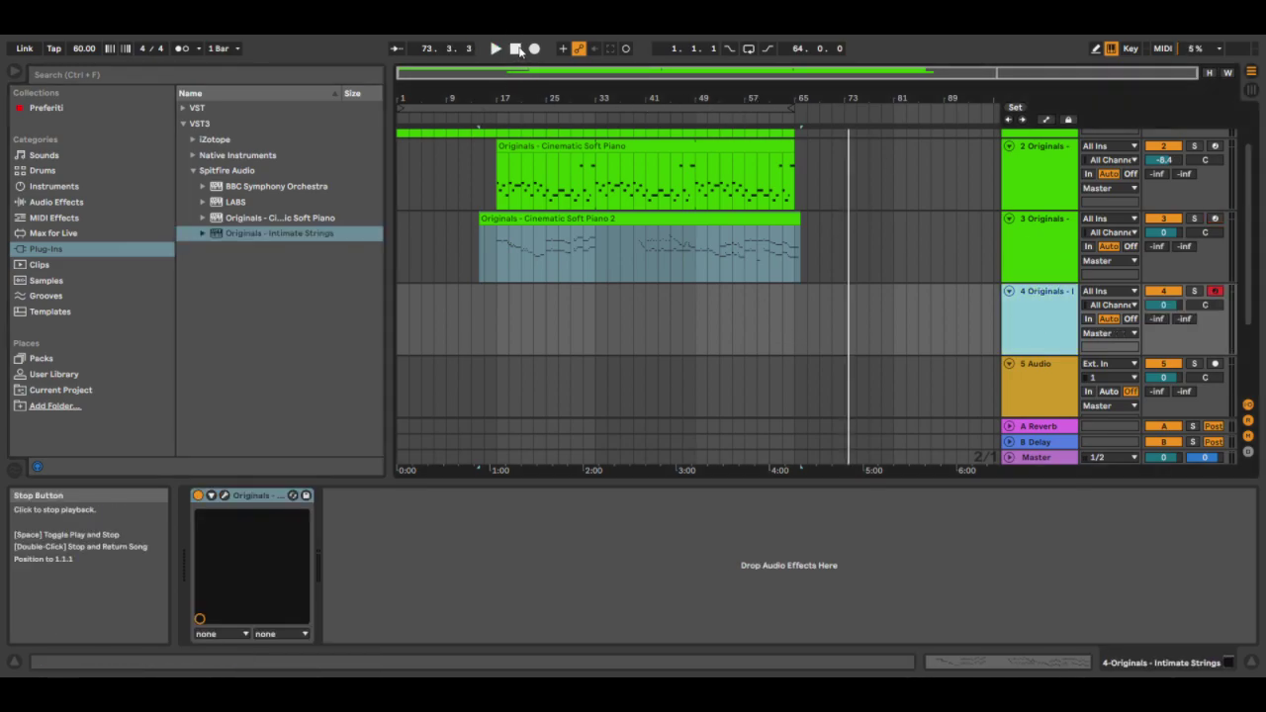
pyautogui.click(225, 496)
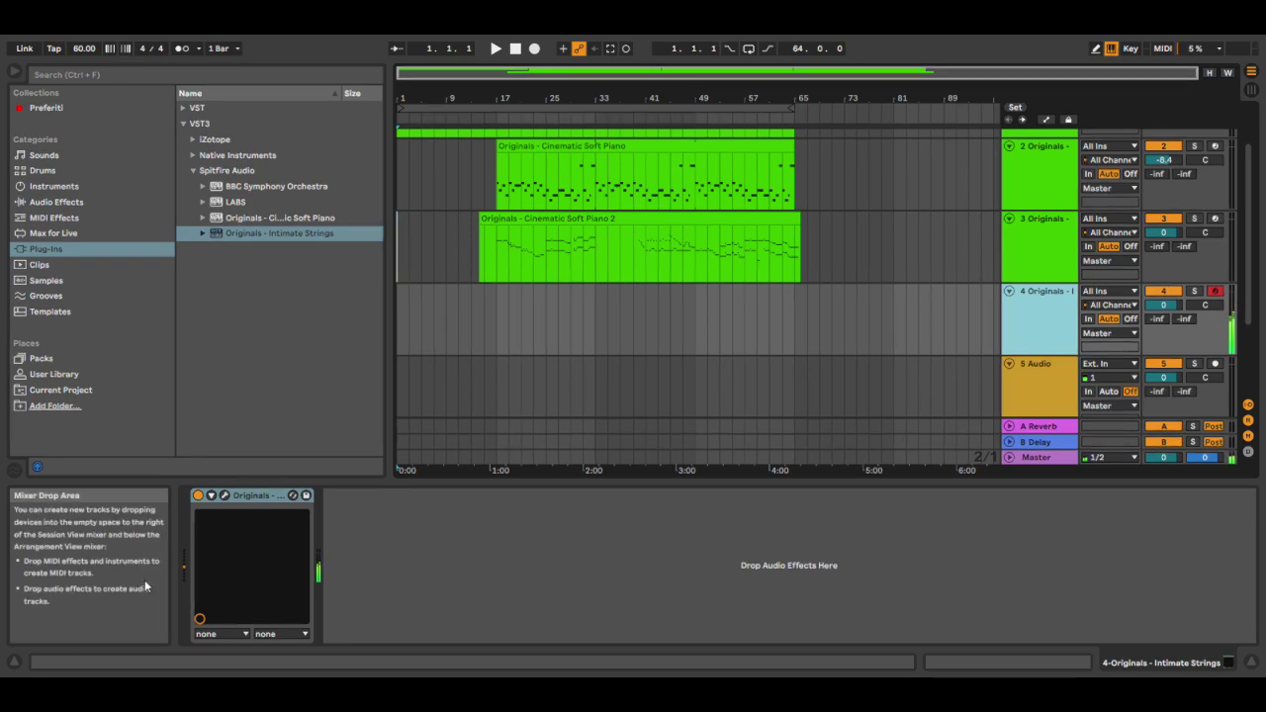
# Play the arrangement from the start and review the device chains and piano plug-in on tracks 1 and 3
pyautogui.click(498, 50)
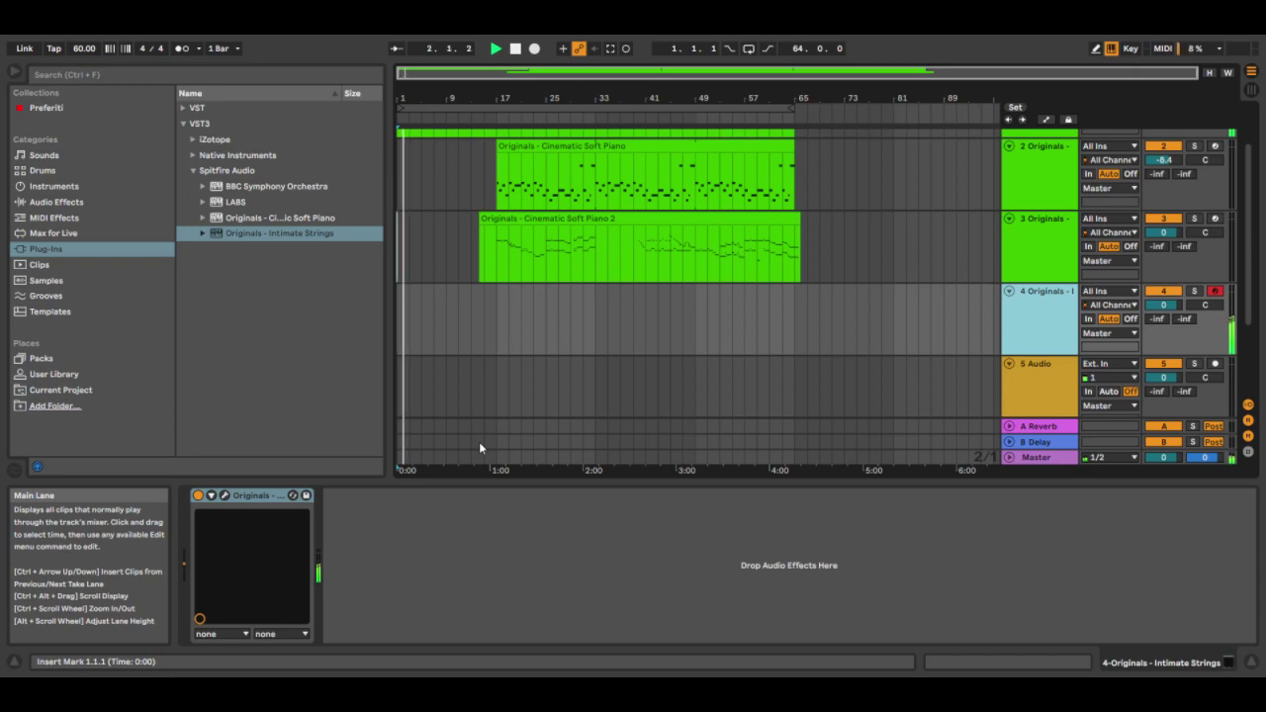
pyautogui.scroll(3, 911, 322)
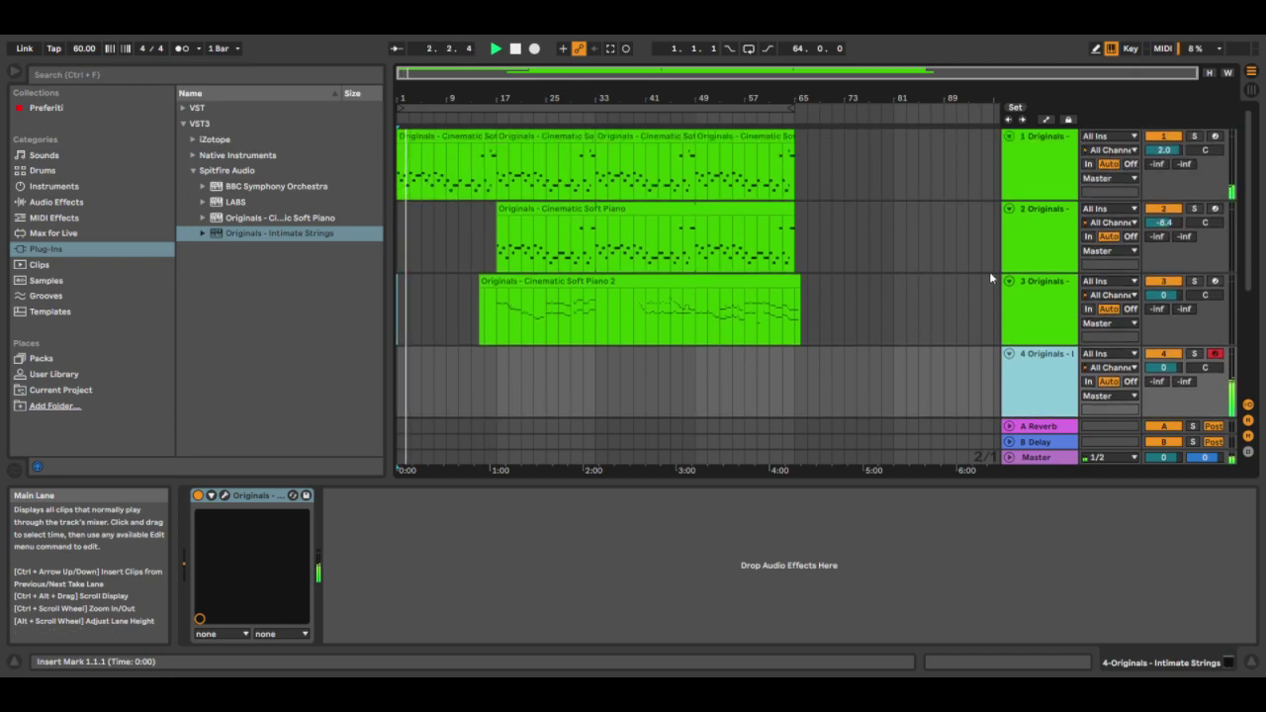
pyautogui.click(1040, 176)
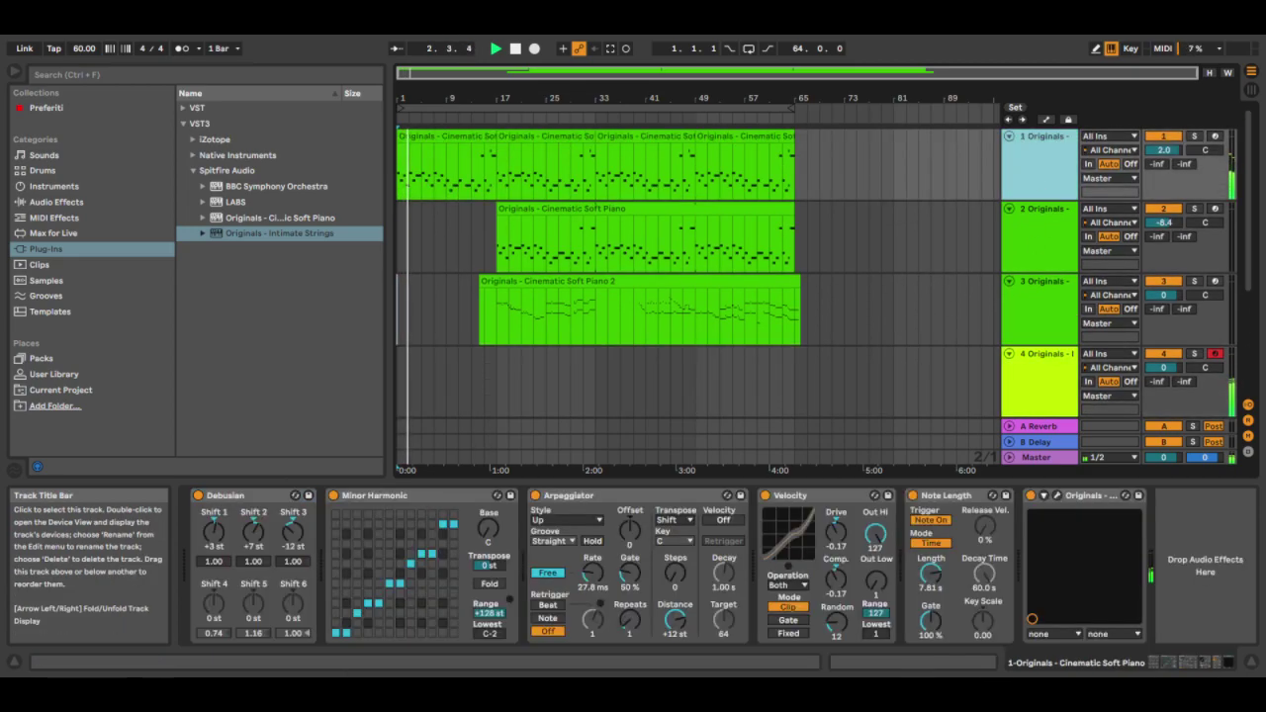
pyautogui.click(1065, 498)
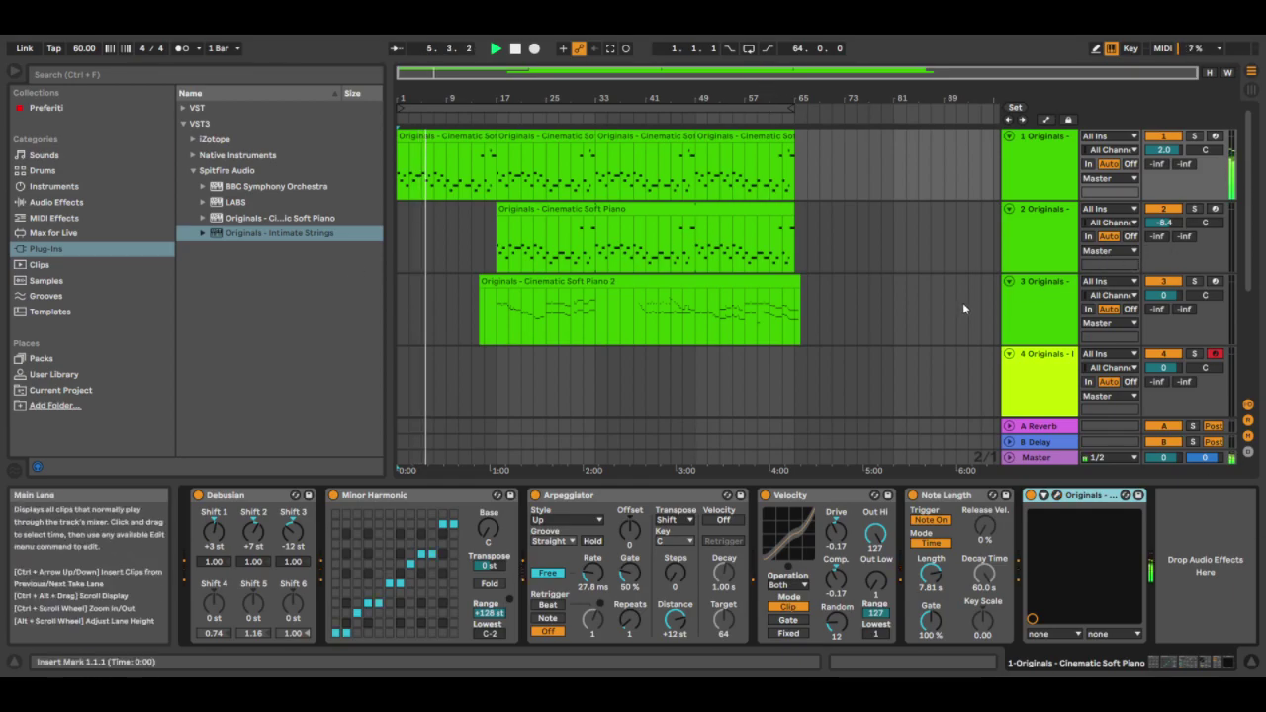
pyautogui.click(1051, 166)
pyautogui.click(1062, 292)
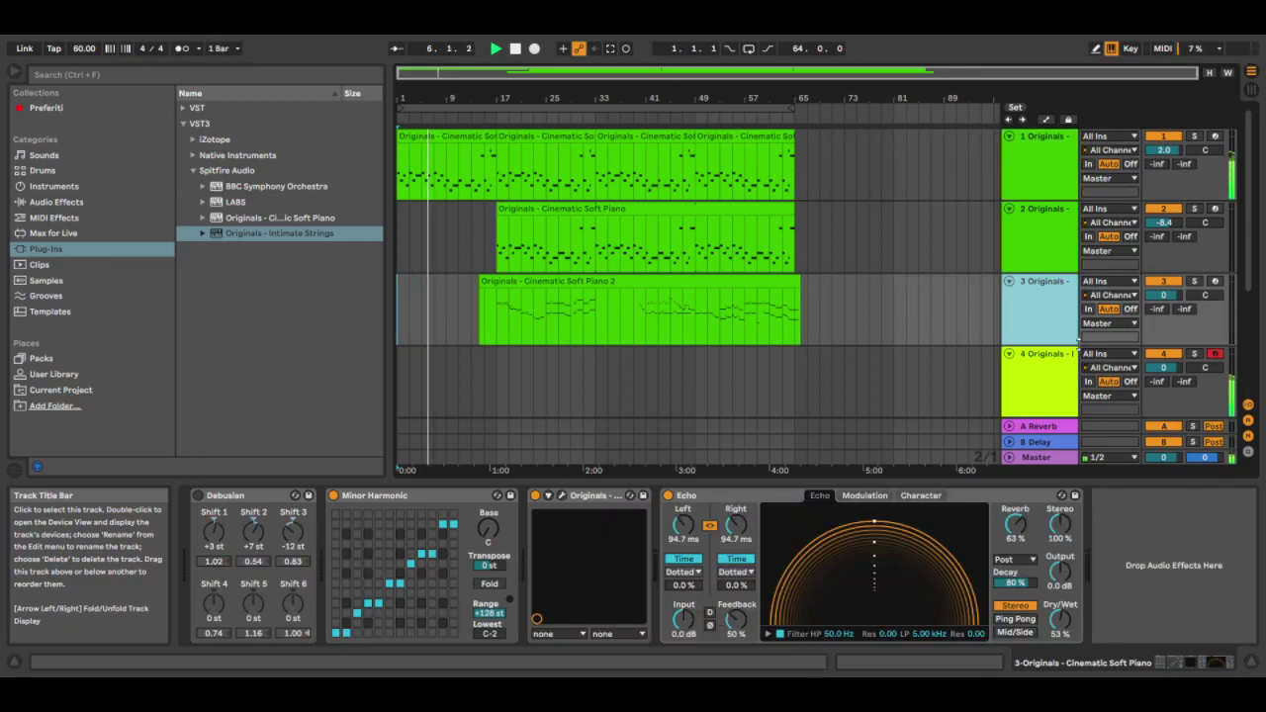
# Expand the Scale presets among the MIDI effects and set the Echo dry/wet mix on track 3 to 29 %
pyautogui.click(1068, 369)
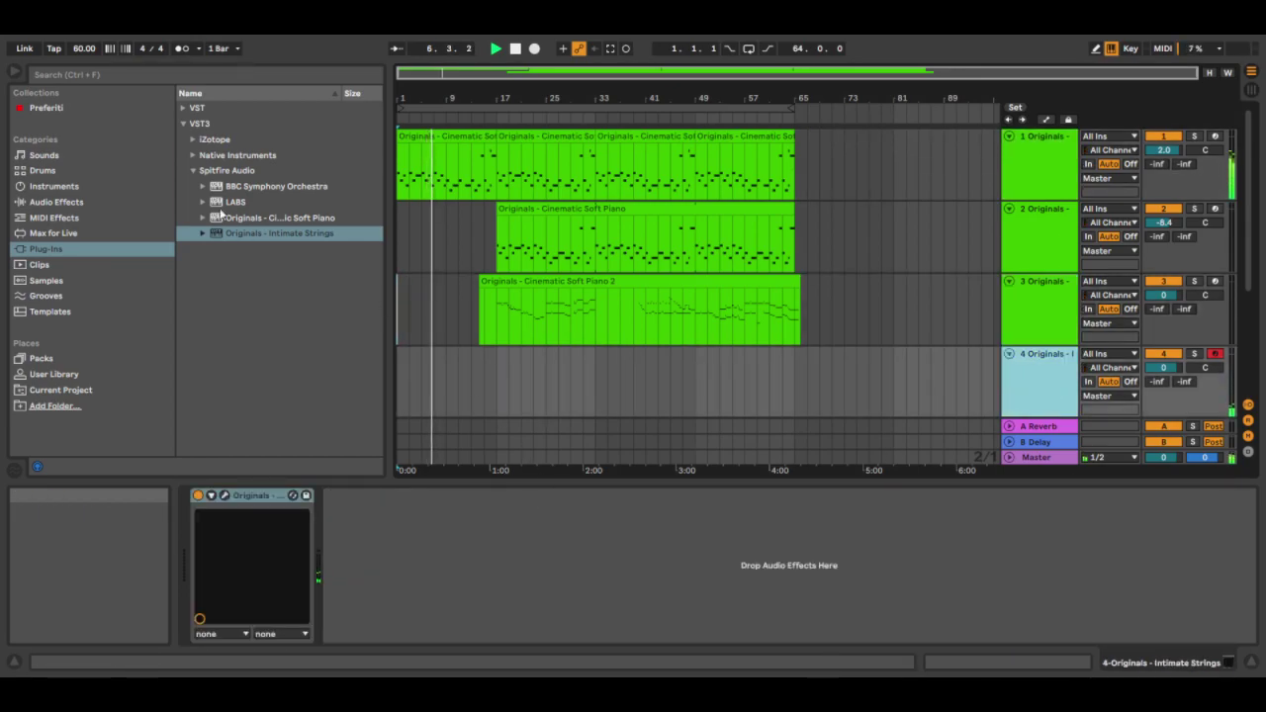
pyautogui.click(55, 218)
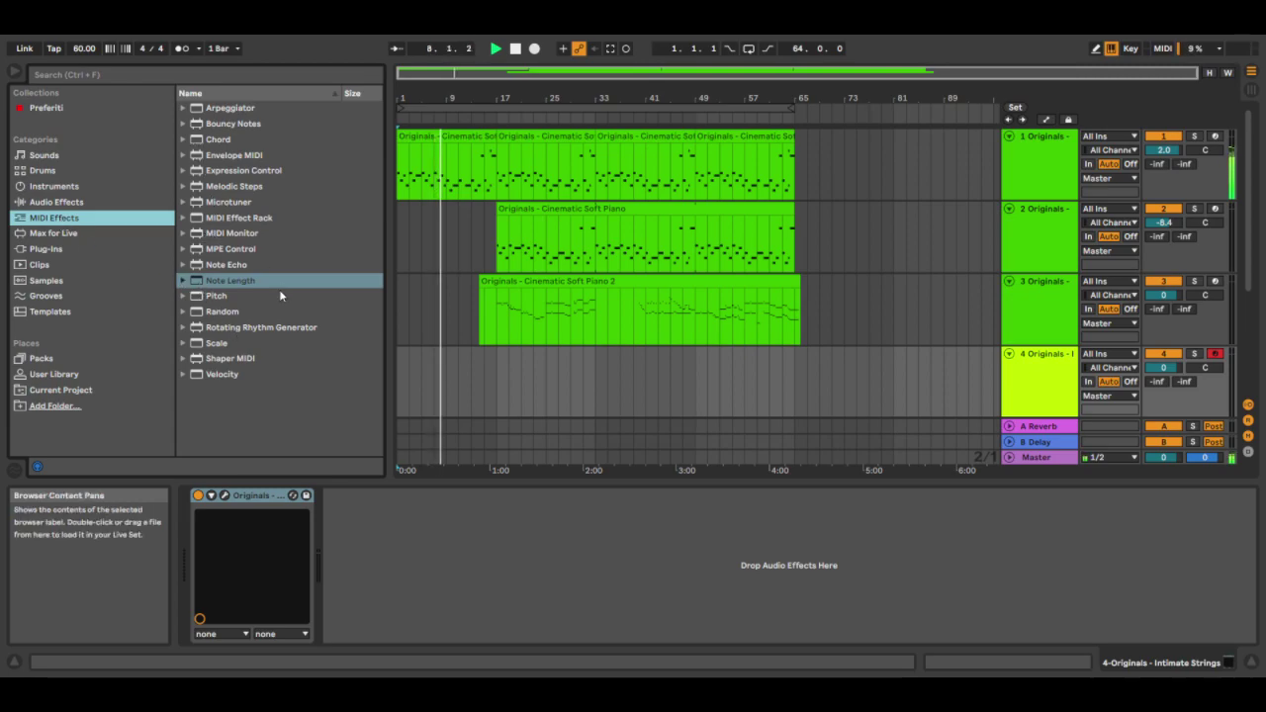
pyautogui.click(184, 343)
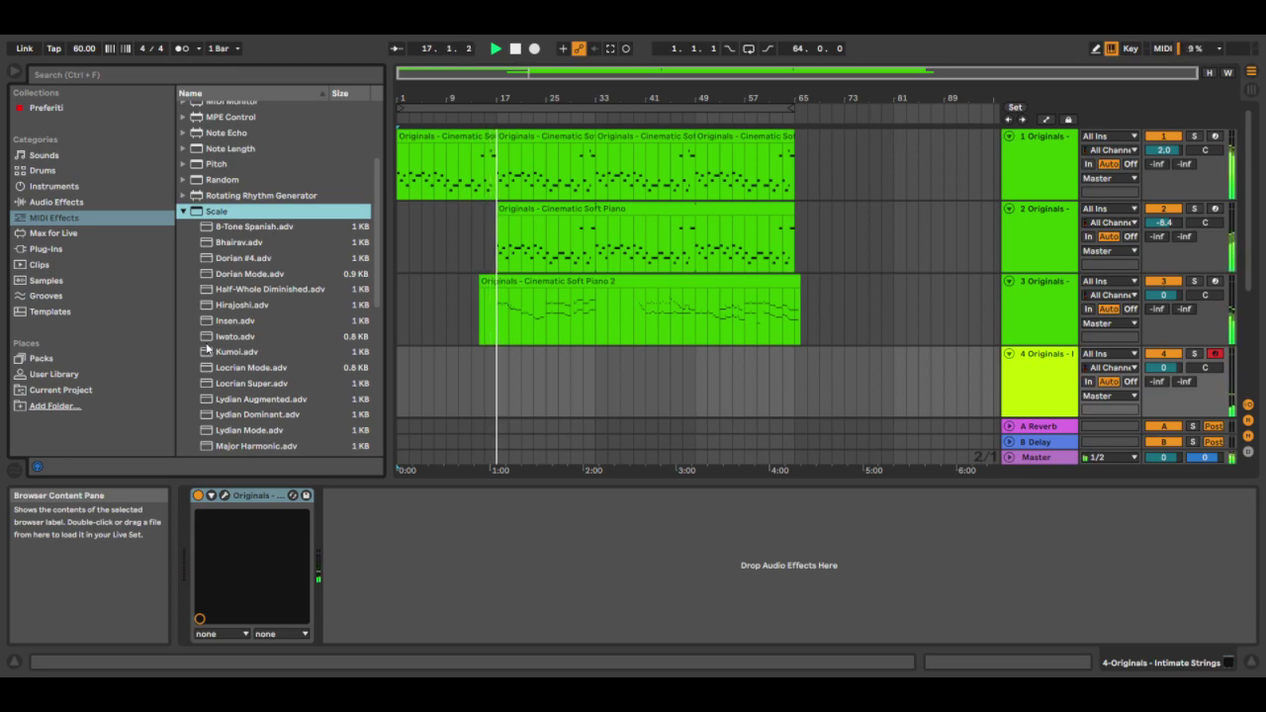
pyautogui.click(1047, 313)
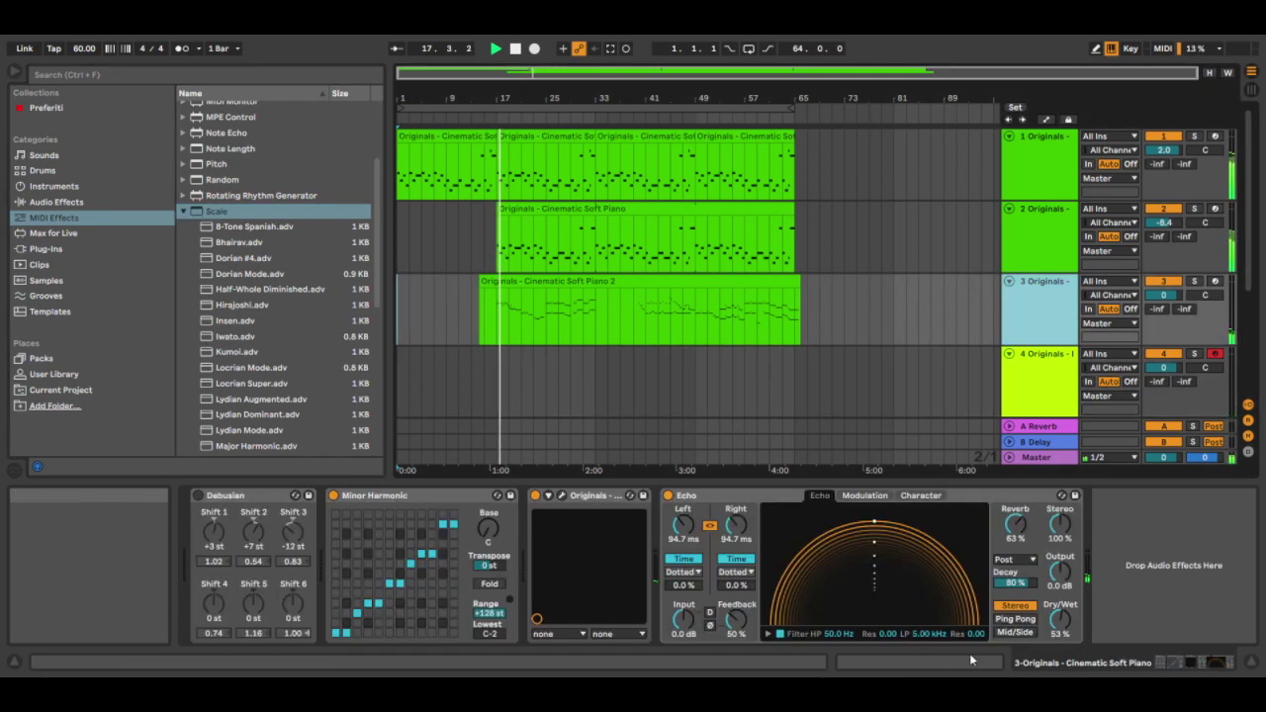
pyautogui.moveTo(1066, 621); pyautogui.dragTo(1066, 653)
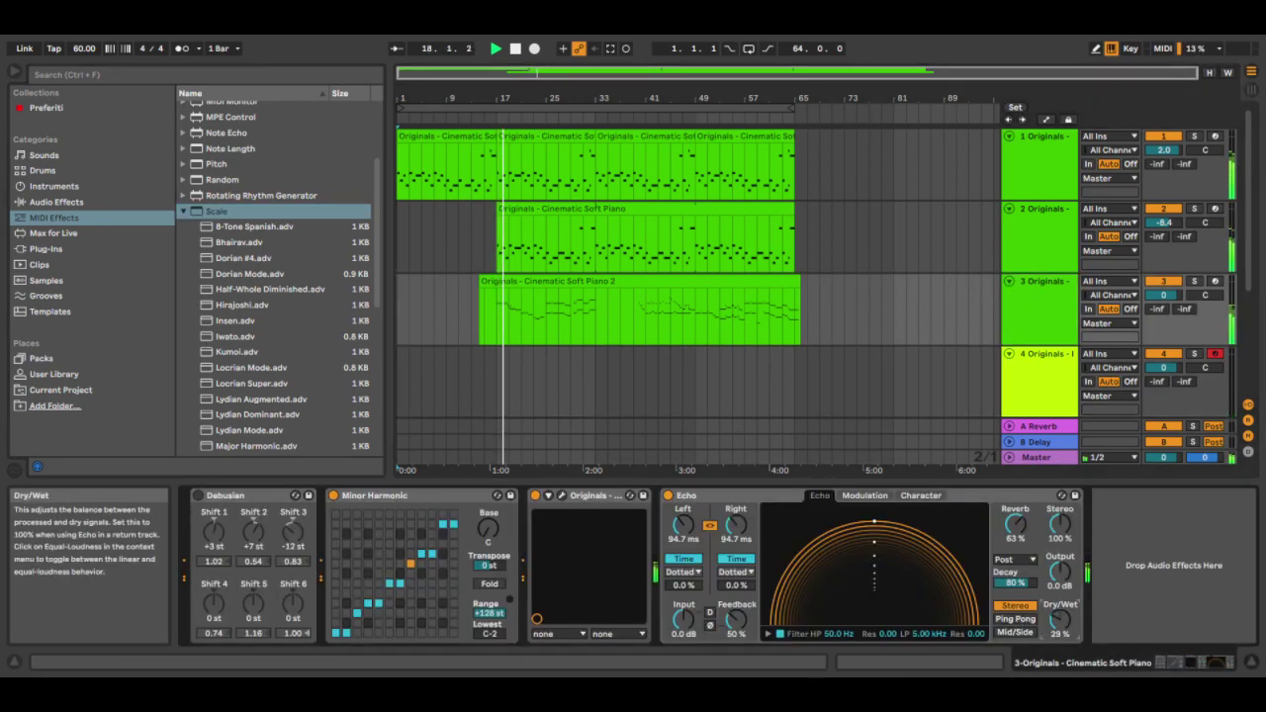
# Add the Minor Harmonic scale preset ahead of the strings plug-in on track 4 and collapse the preset list
pyautogui.click(1058, 391)
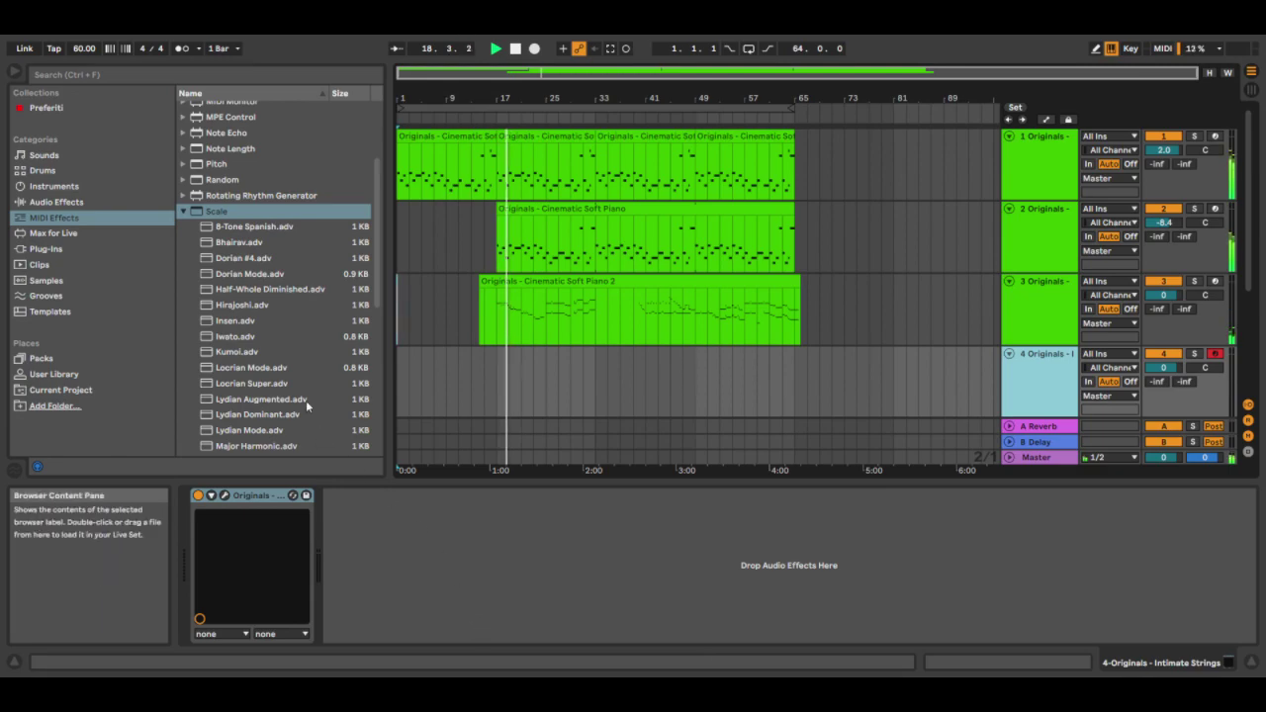
pyautogui.scroll(-5, 244, 299)
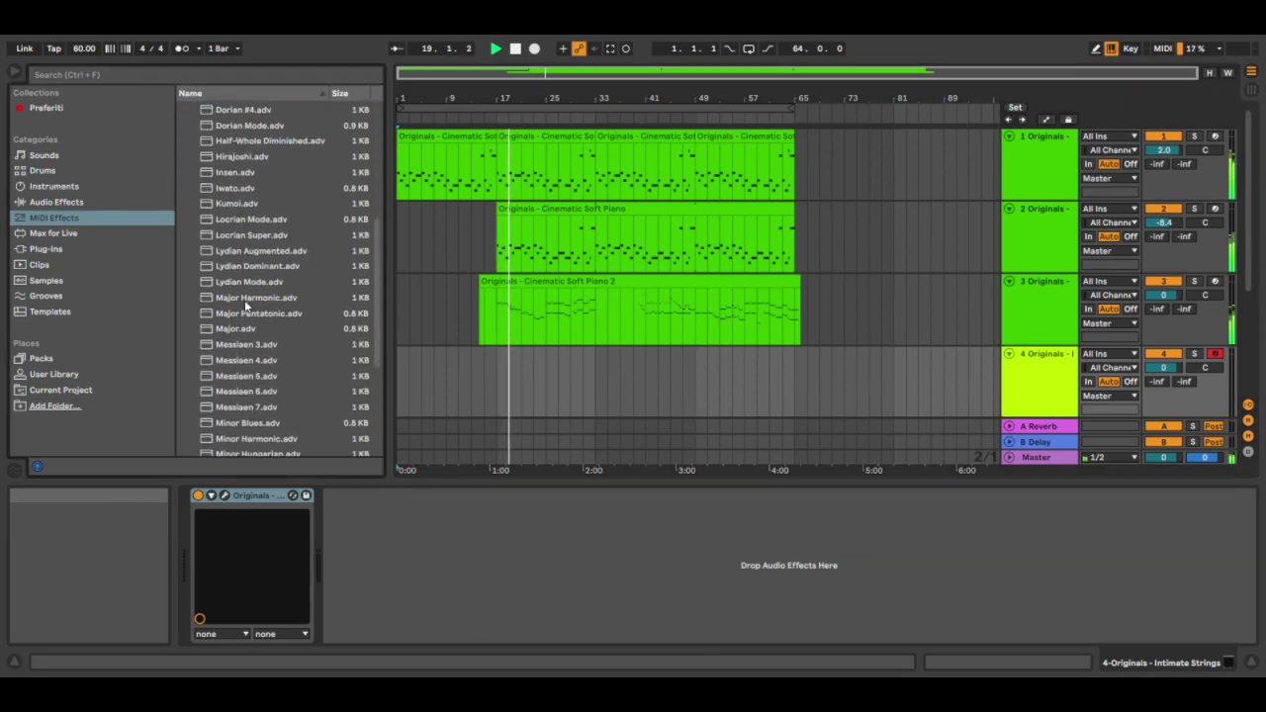
pyautogui.scroll(-3, 244, 299)
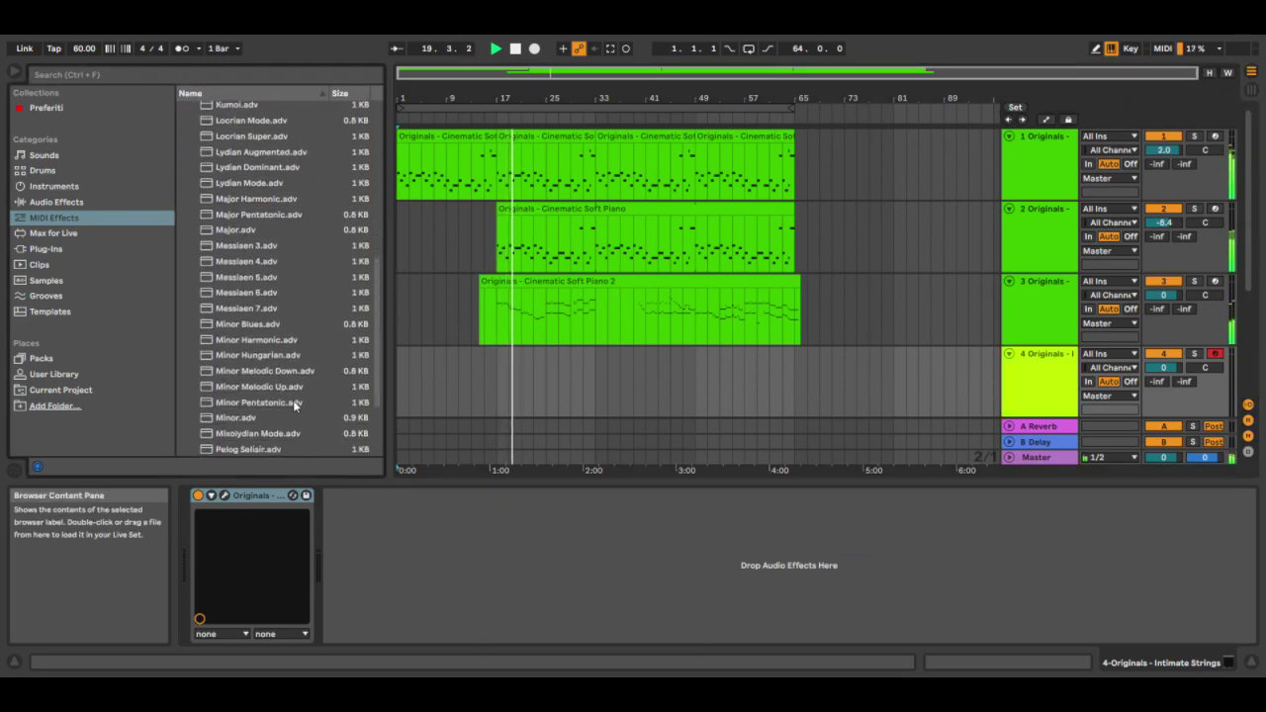
pyautogui.moveTo(272, 345); pyautogui.dragTo(218, 539)
pyautogui.scroll(8, 252, 296)
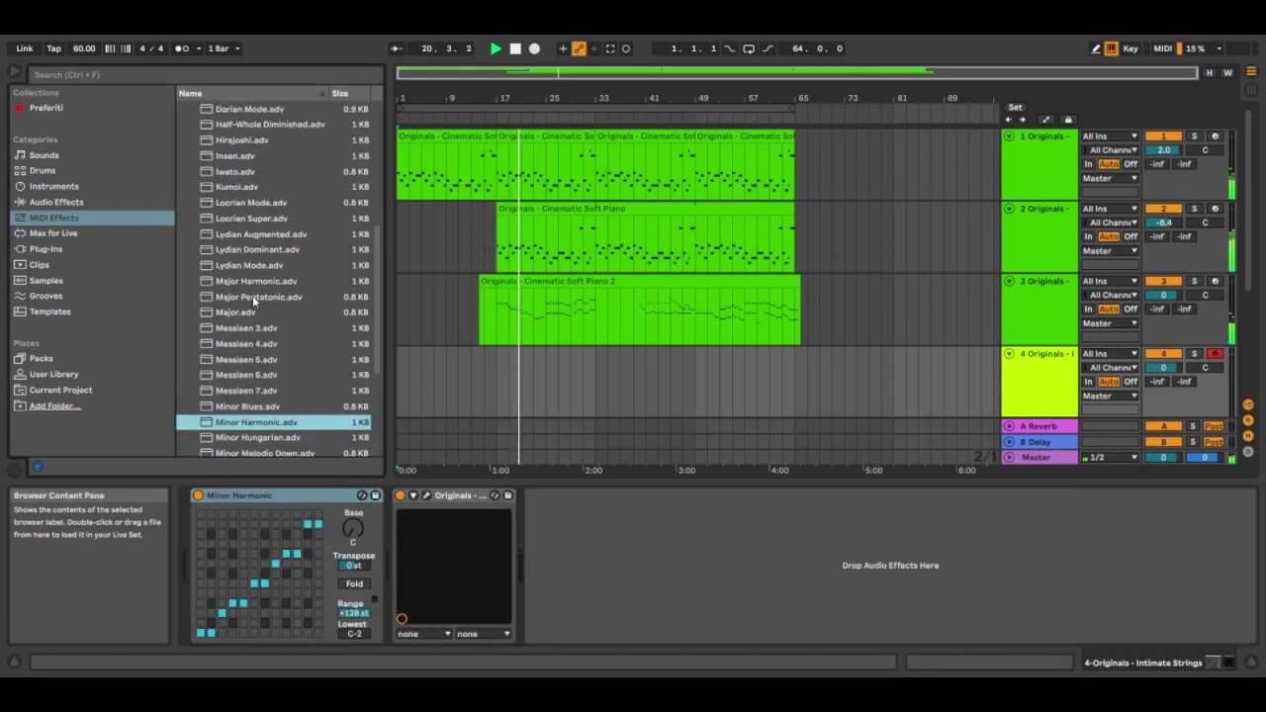
pyautogui.click(190, 198)
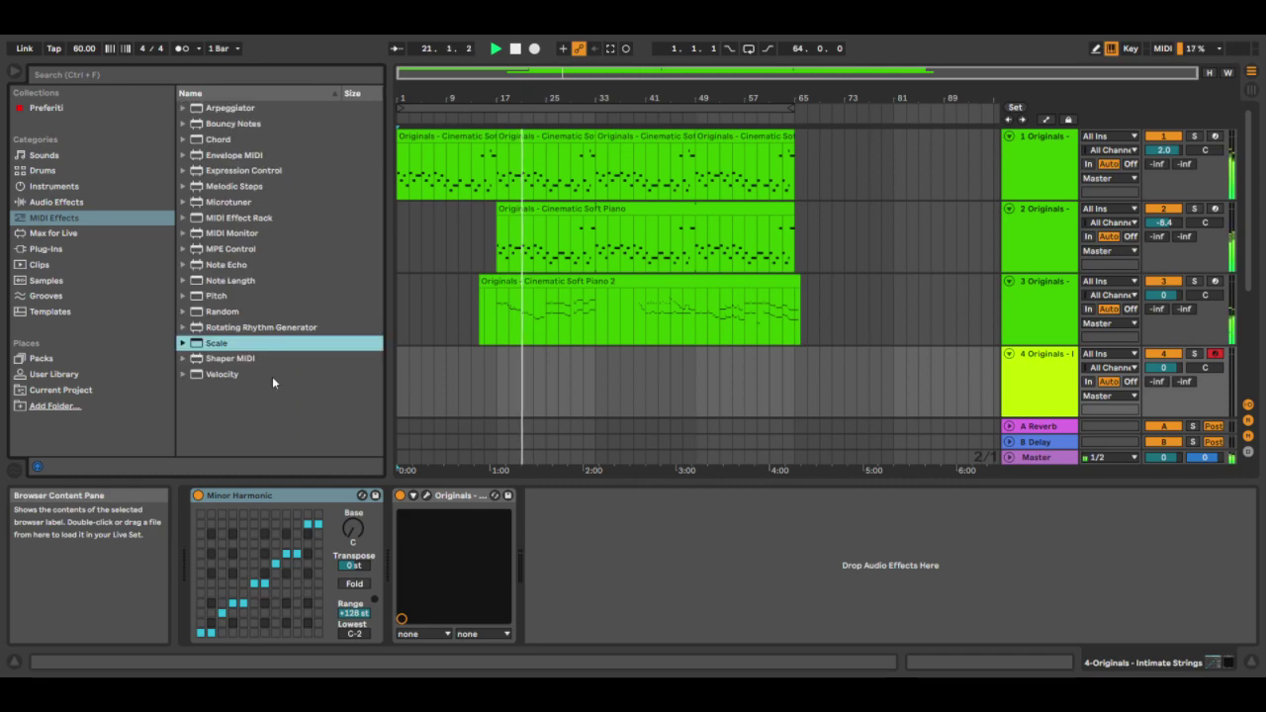
# Add a Chord effect after Minor Harmonic on track 4, with Shift 2 at -12 st and Shift 3 at +12 st
pyautogui.click(201, 139)
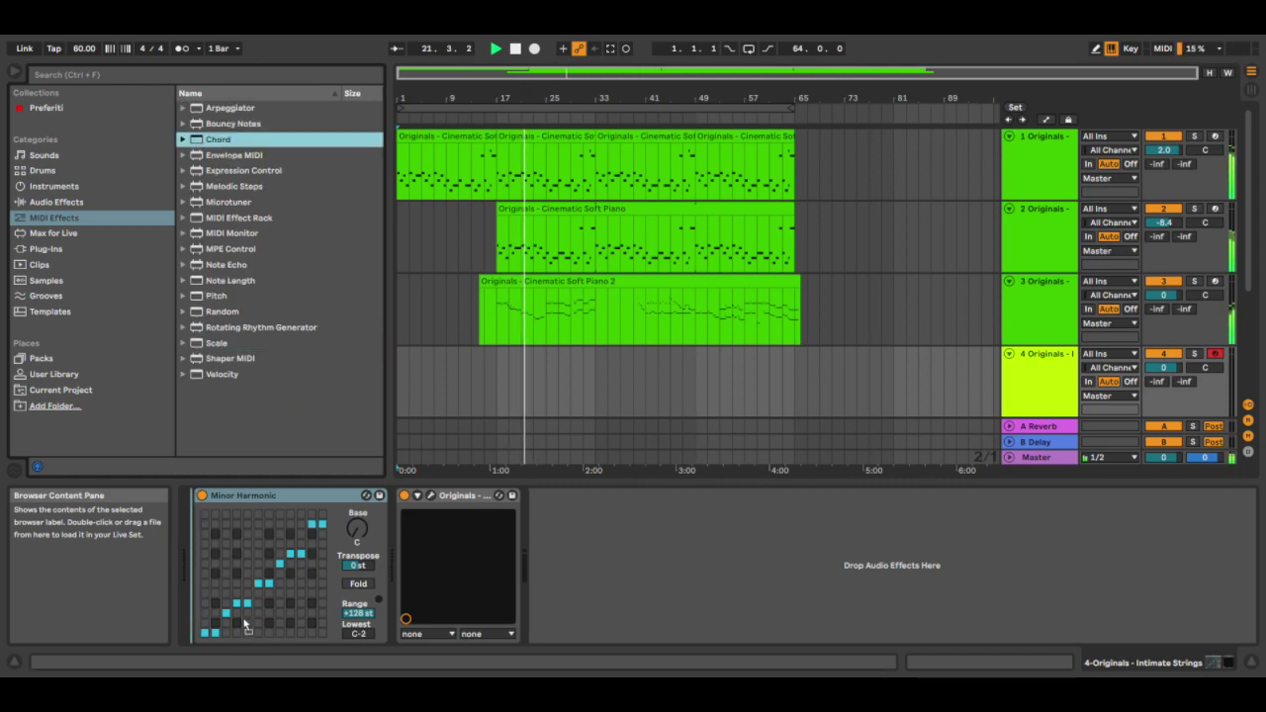
pyautogui.press('Return')
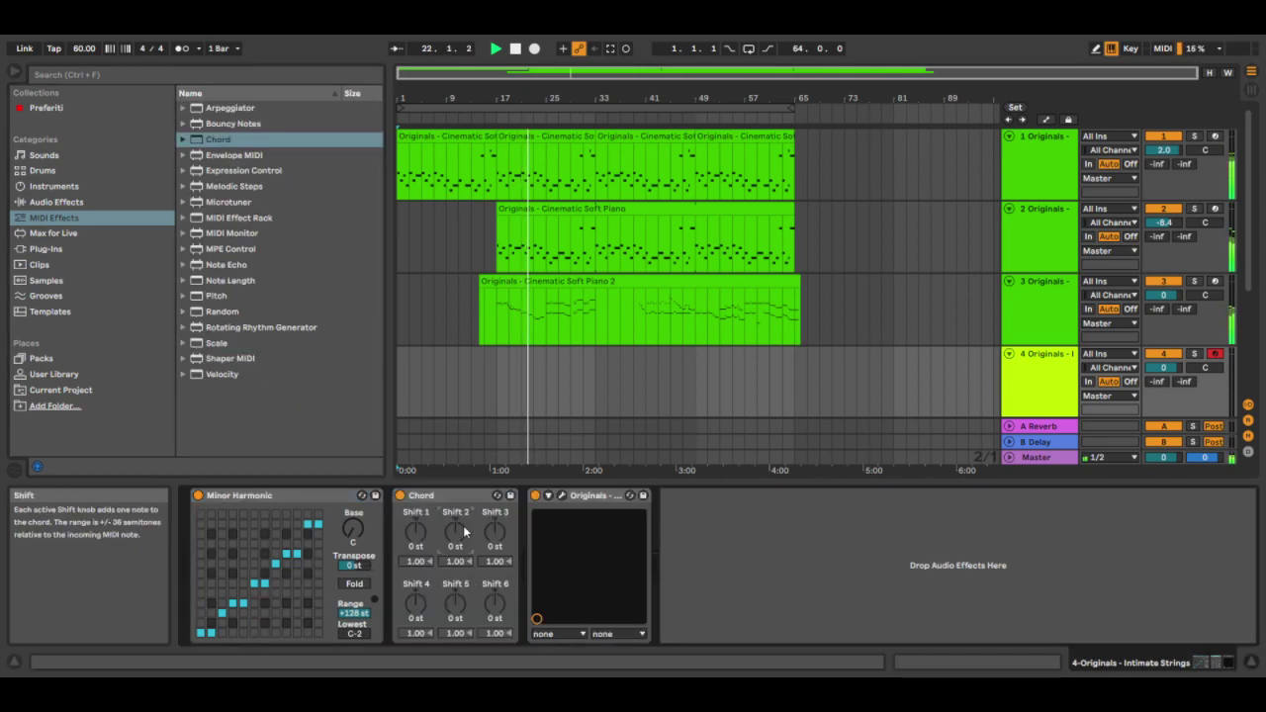
pyautogui.moveTo(464, 532); pyautogui.dragTo(468, 533)
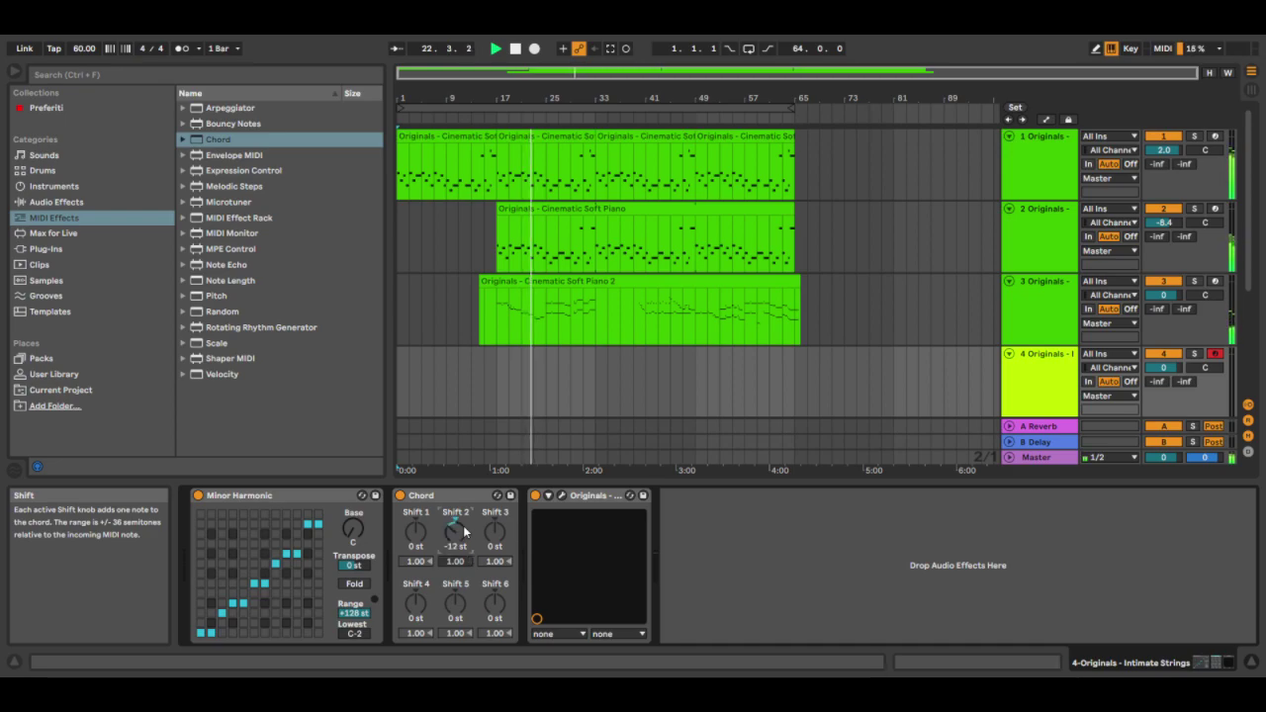
pyautogui.click(494, 534)
pyautogui.write('12')
pyautogui.press('Return')
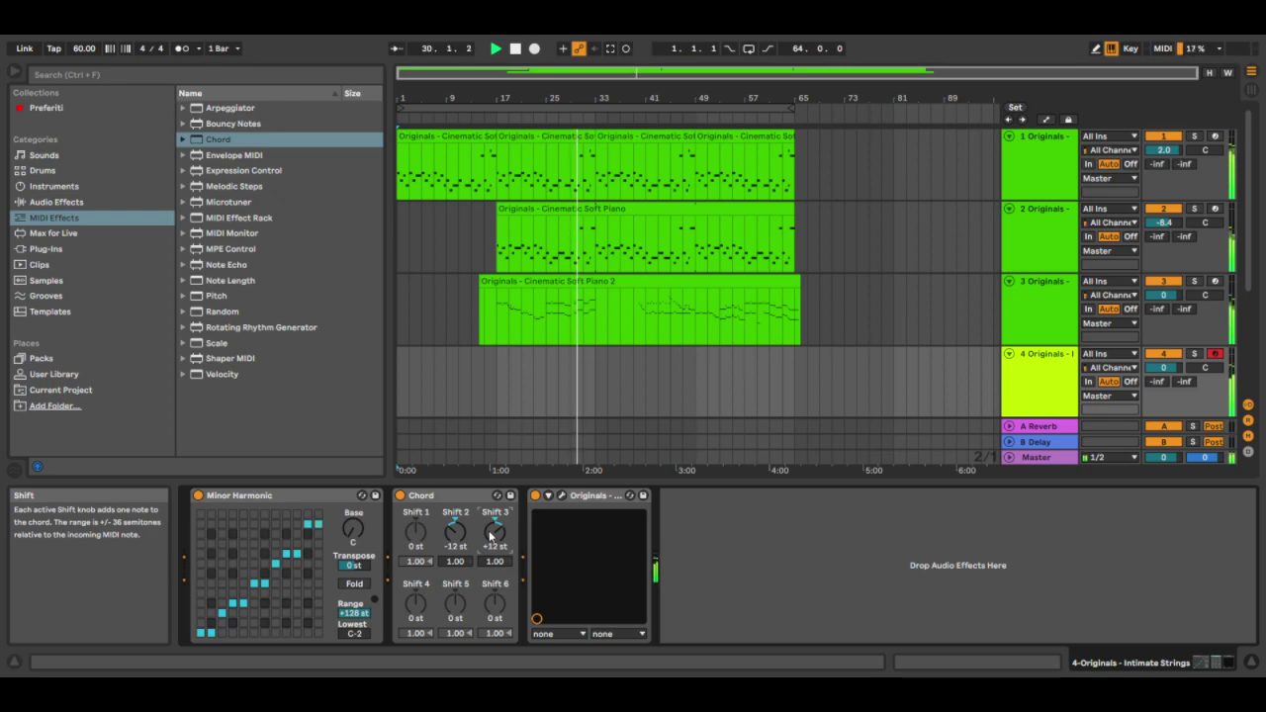
# Undo the further change to Chord's Shift 3 pitch and set its velocity to 0.51
pyautogui.moveTo(497, 518)
pyautogui.mouseDown()
pyautogui.moveTo(496, 548)
pyautogui.moveTo(498, 527)
pyautogui.mouseUp()
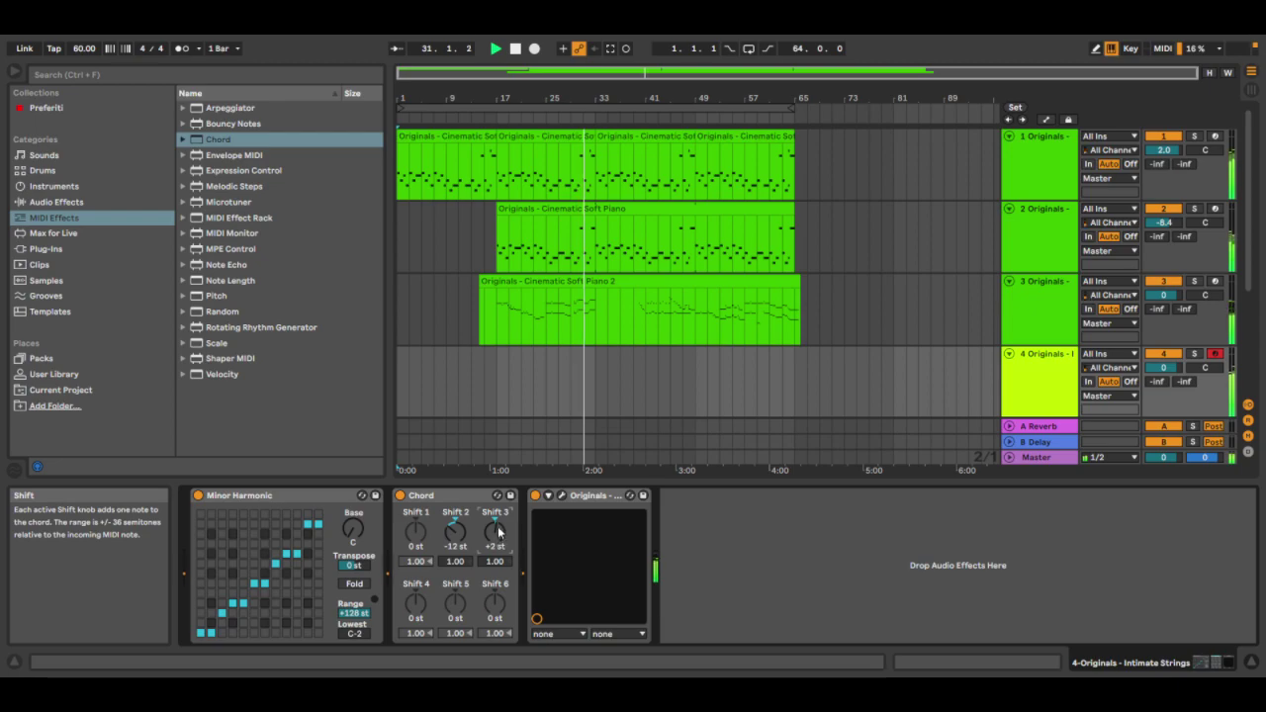
pyautogui.hotkey('ctrl', 'z')
pyautogui.hotkey('ctrl', 'z')
pyautogui.moveTo(495, 561); pyautogui.dragTo(495, 598)
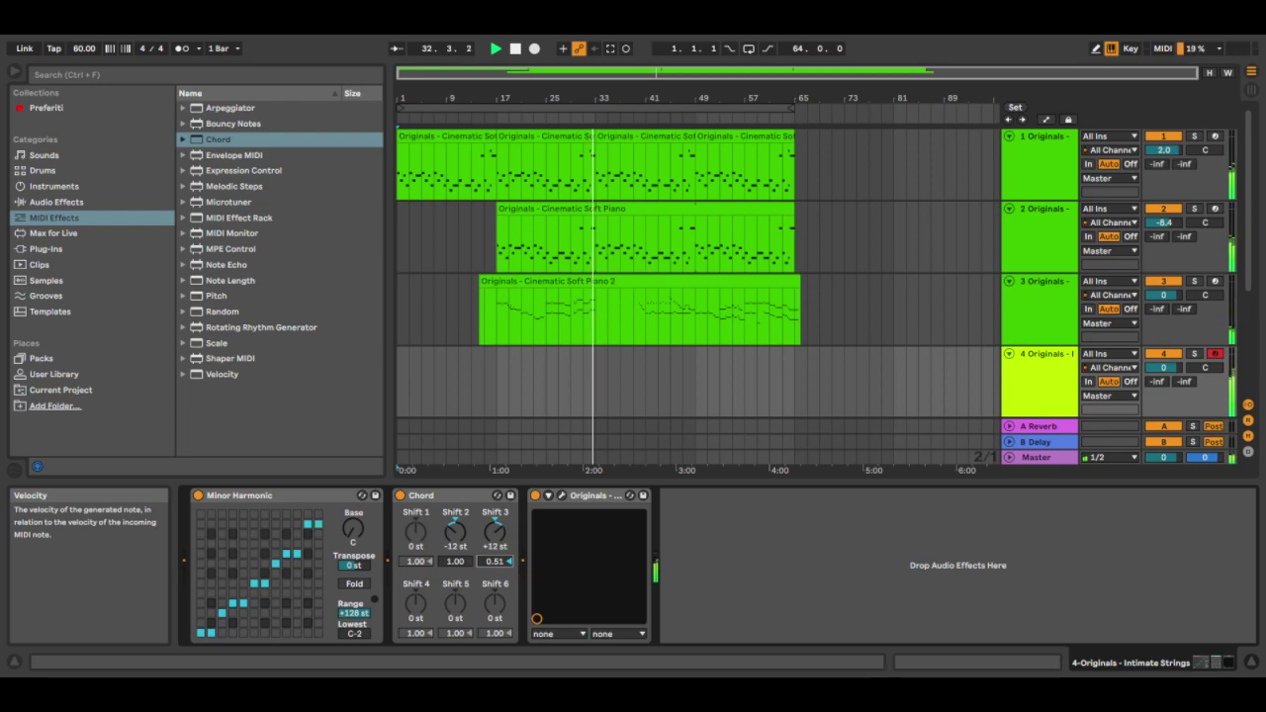
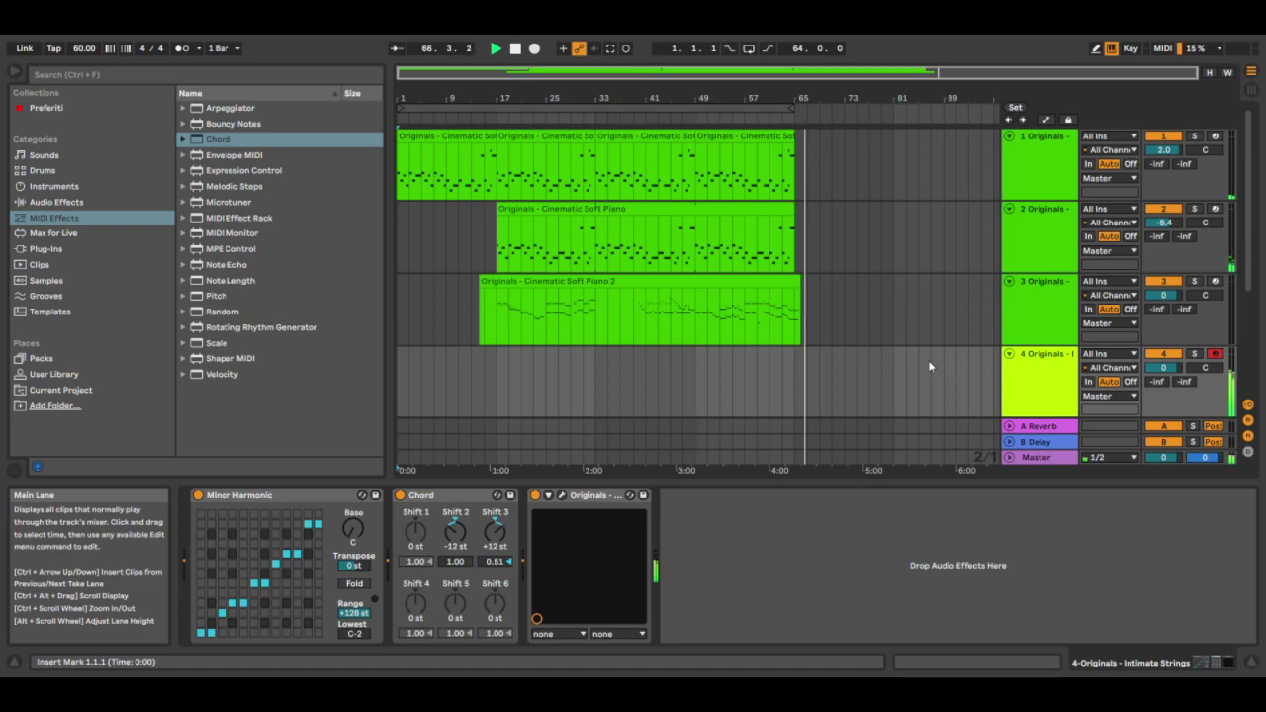
# Play the arrangement from bar 17 to try out the strings on track 4
pyautogui.click(501, 395)
pyautogui.click(496, 403)
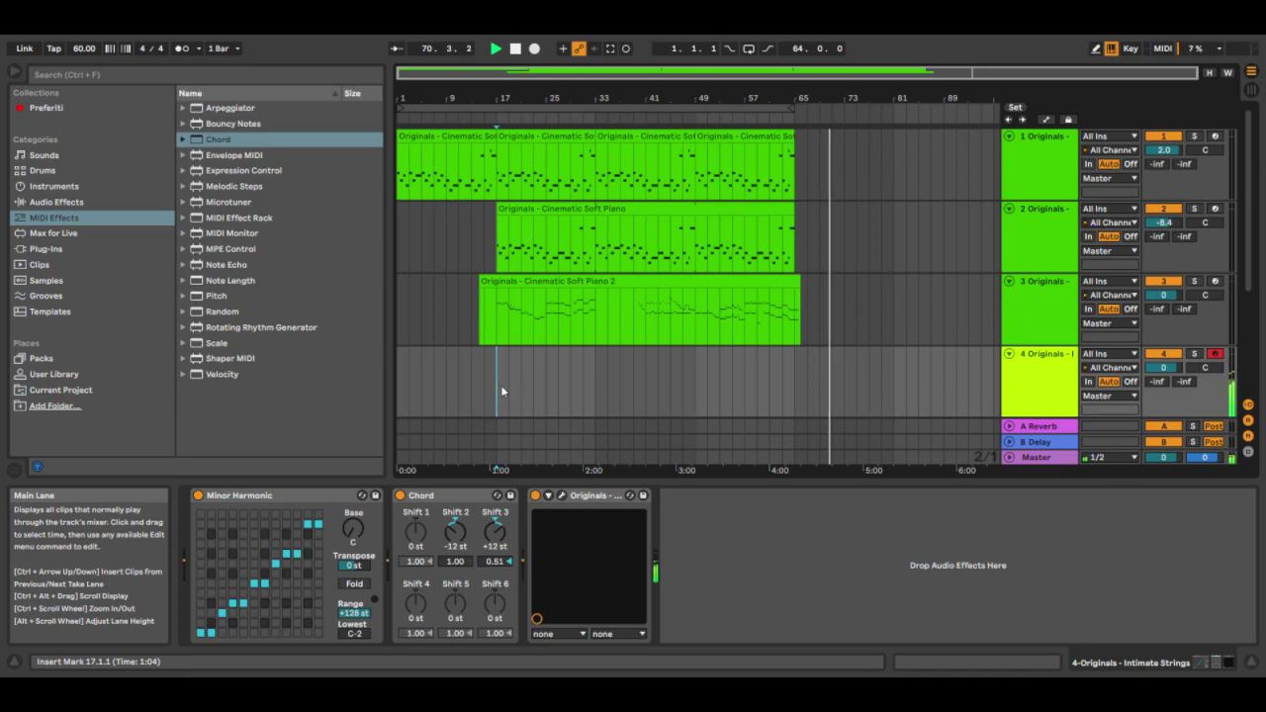
pyautogui.click(504, 56)
pyautogui.click(504, 51)
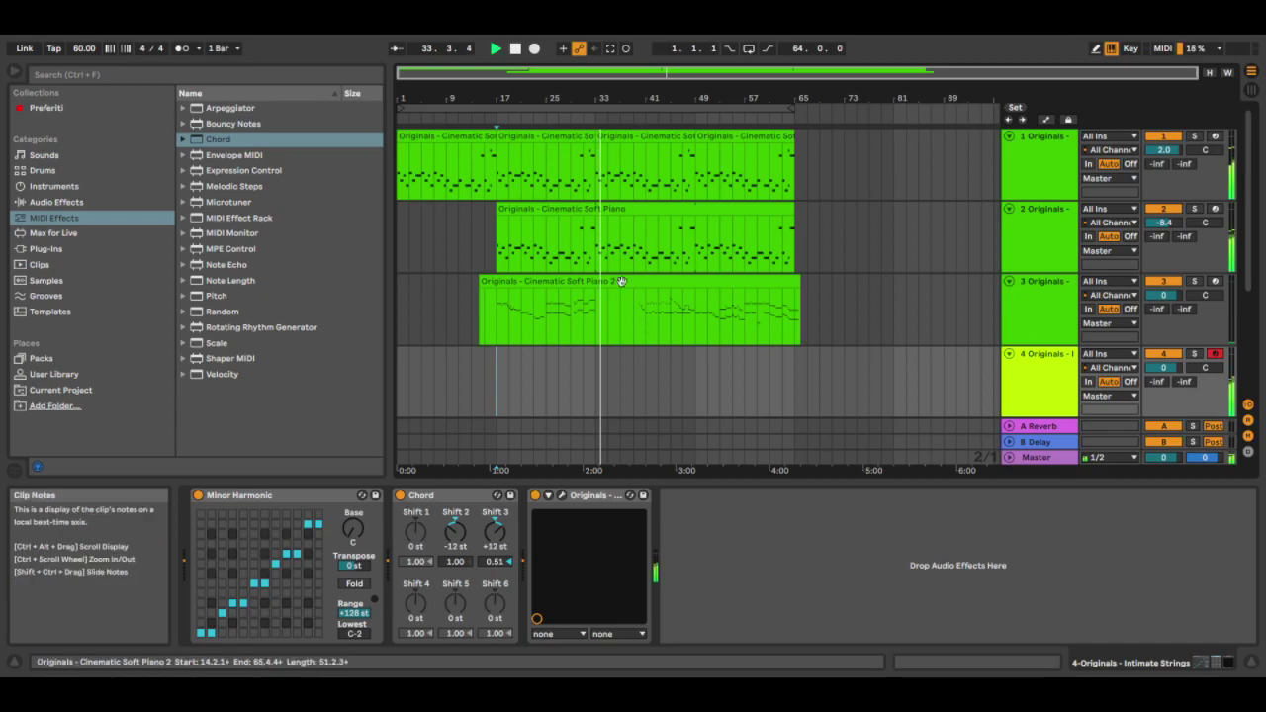
# Record a strings clip on track 4 from bar 33 to about the end of bar 49
pyautogui.click(594, 369)
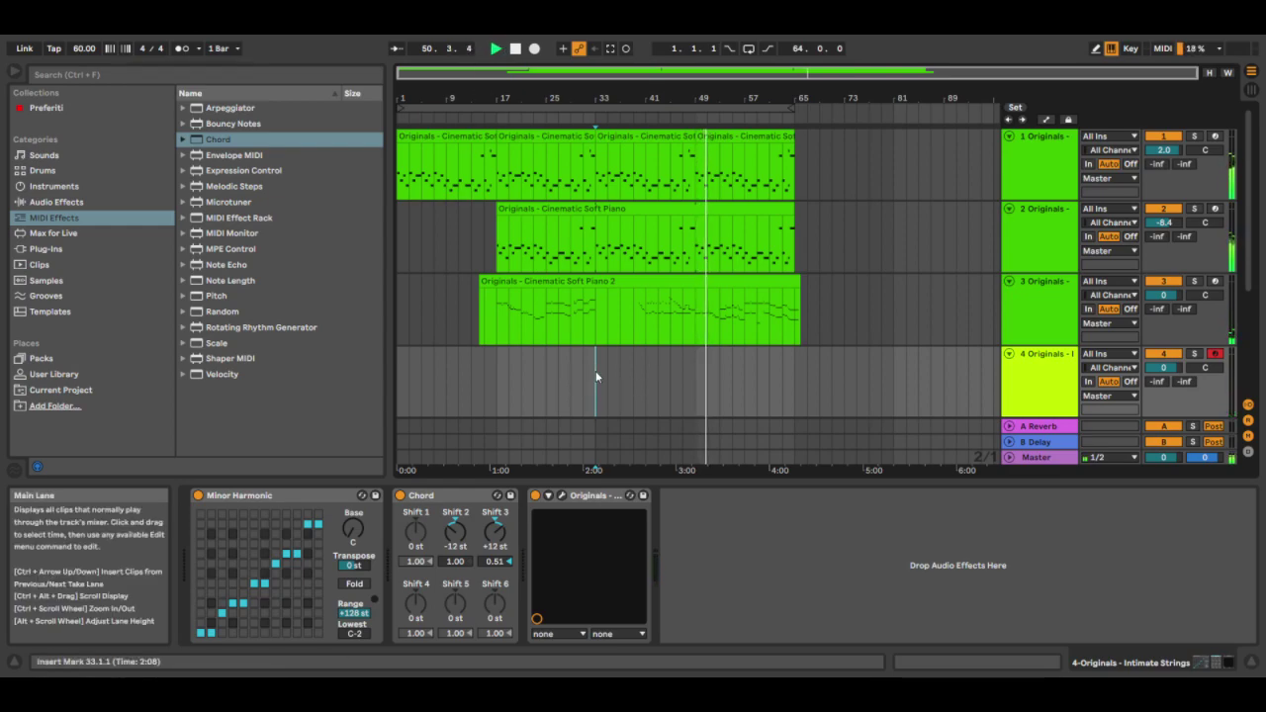
pyautogui.click(535, 48)
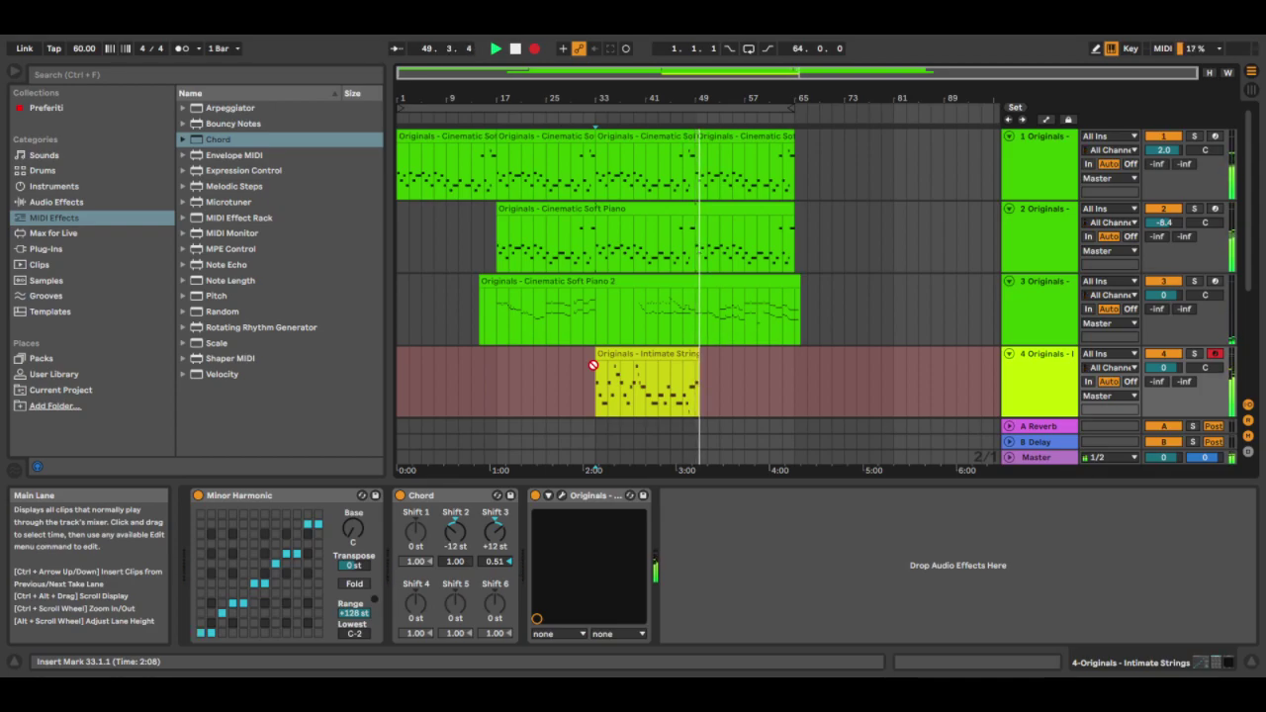
pyautogui.press('space')
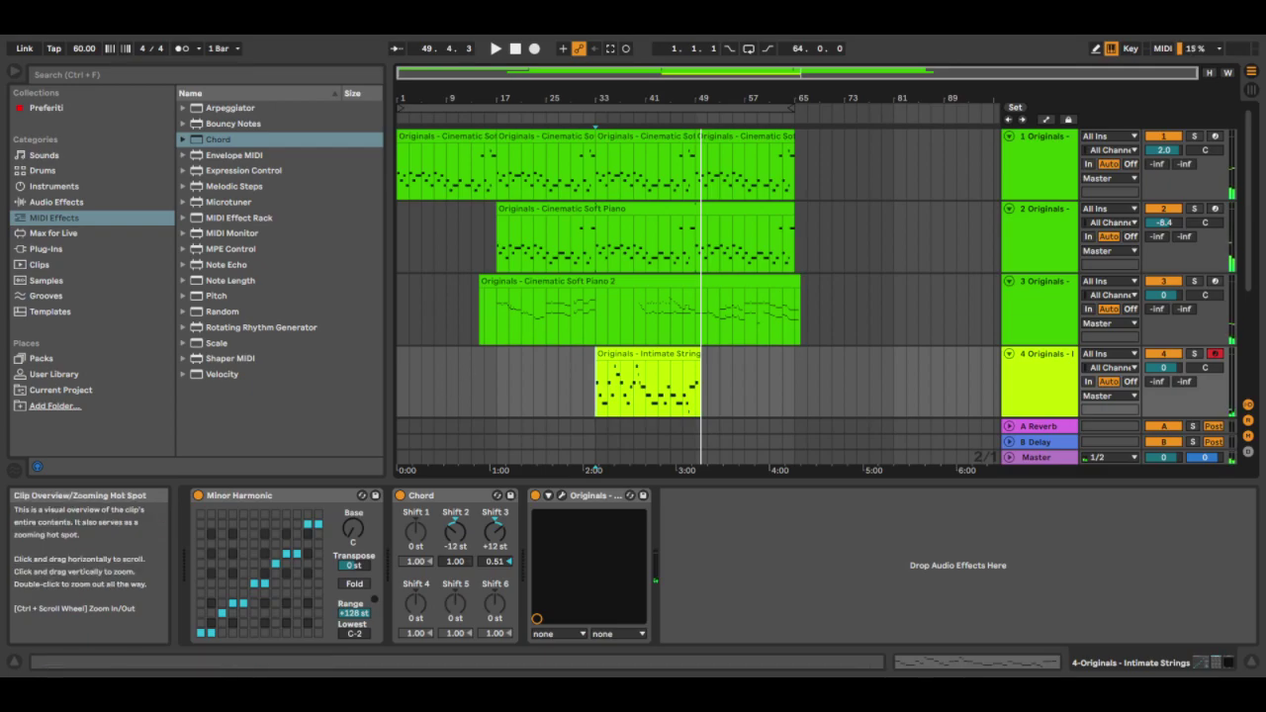
# Open the recorded strings clip during playback and replace the E1 and D1 notes in bar 4 with a single one-bar G0
pyautogui.doubleClick(648, 386)
pyautogui.press('space')
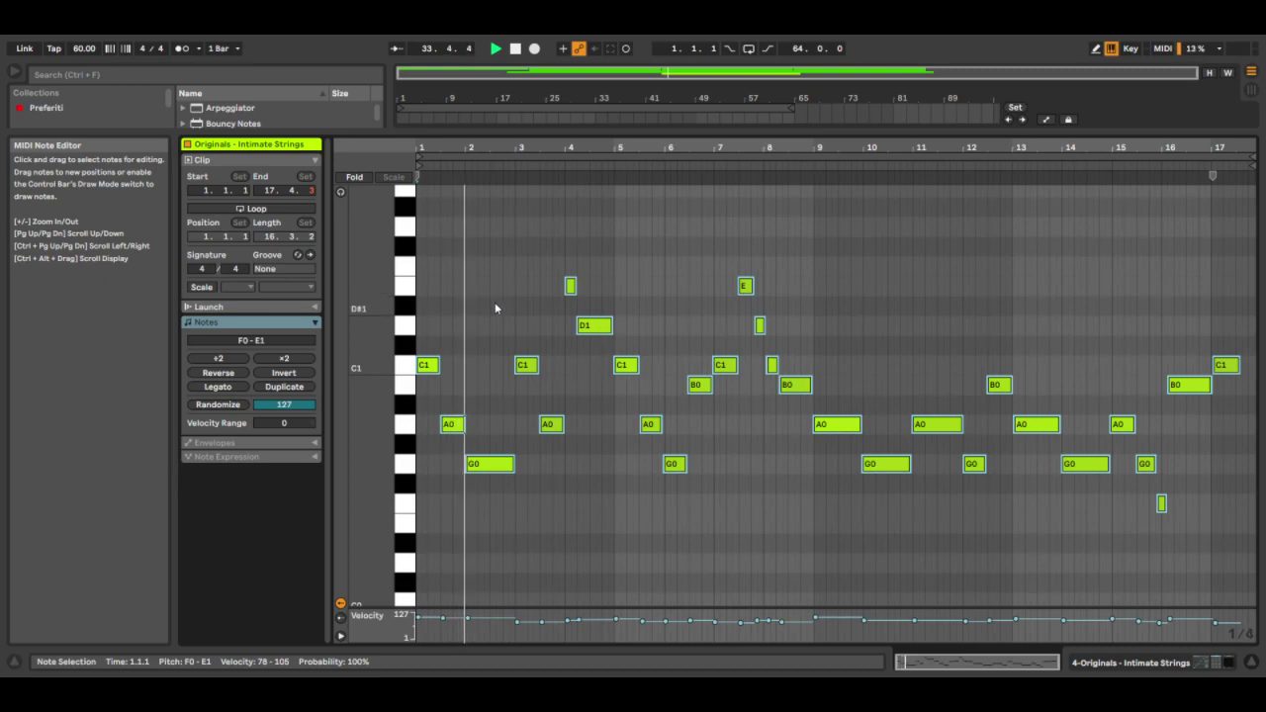
pyautogui.moveTo(512, 356); pyautogui.dragTo(300, 585)
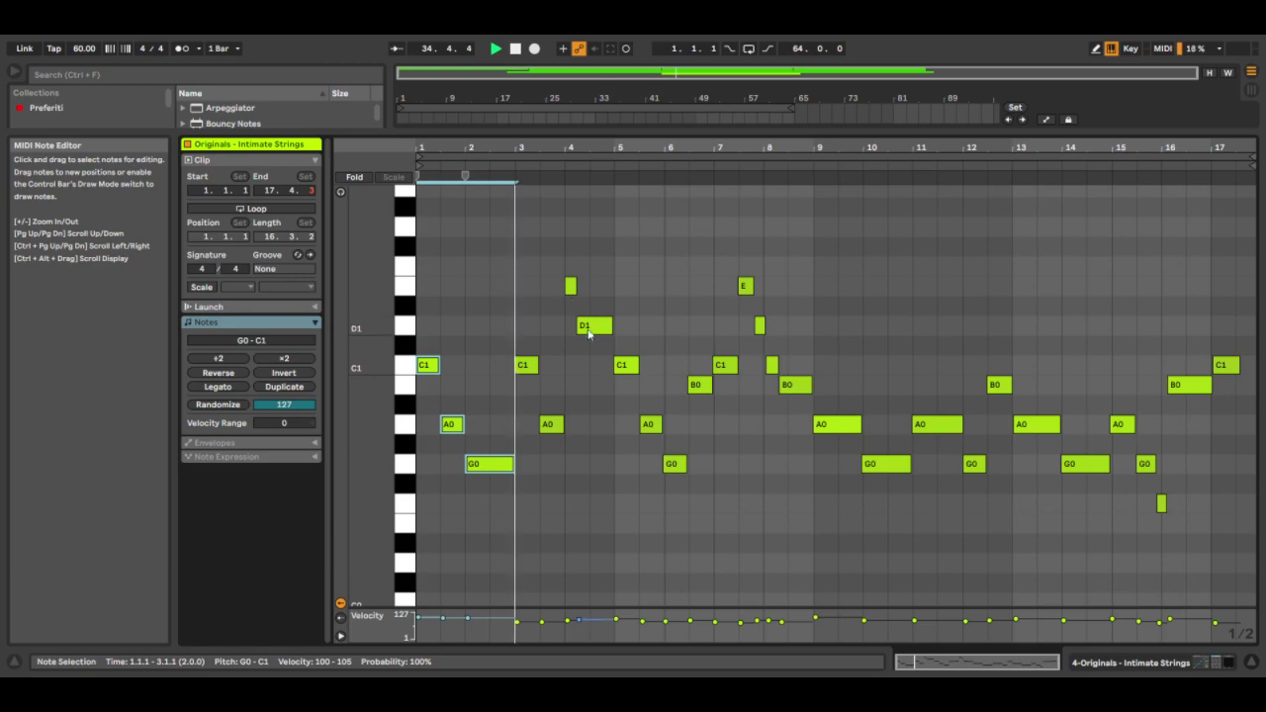
pyautogui.moveTo(580, 327); pyautogui.dragTo(588, 286)
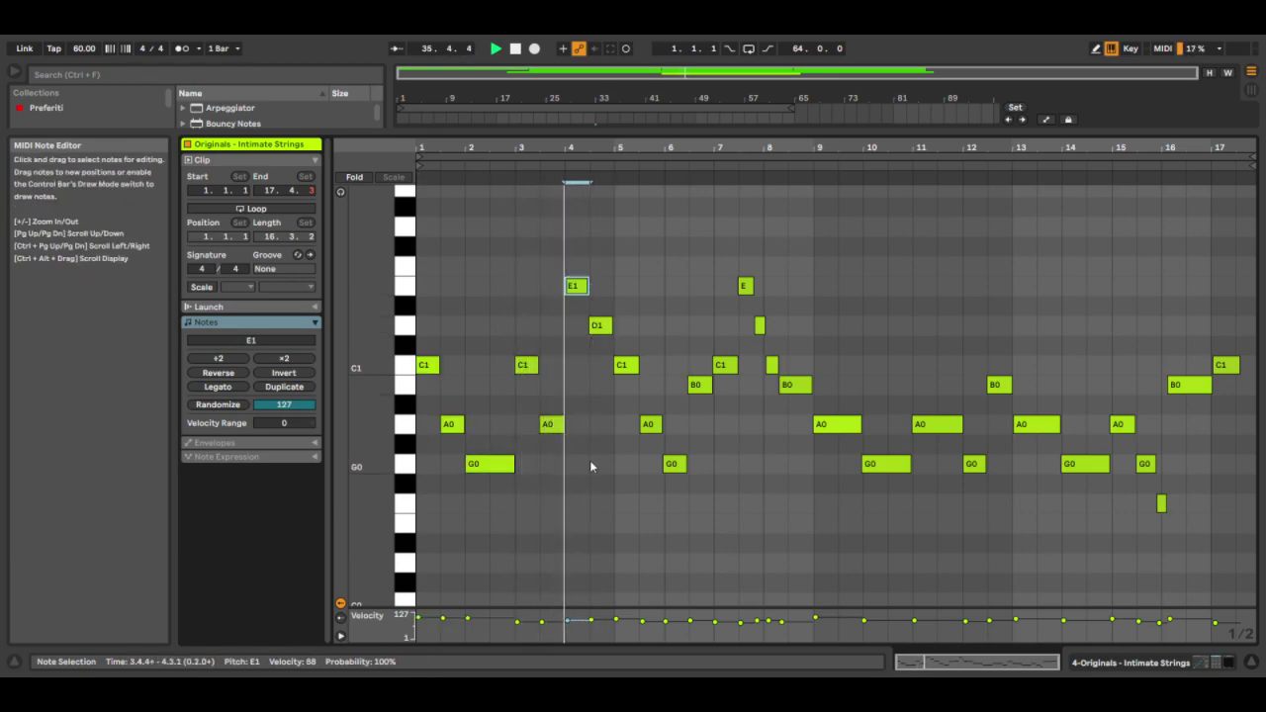
pyautogui.moveTo(577, 286); pyautogui.dragTo(614, 463)
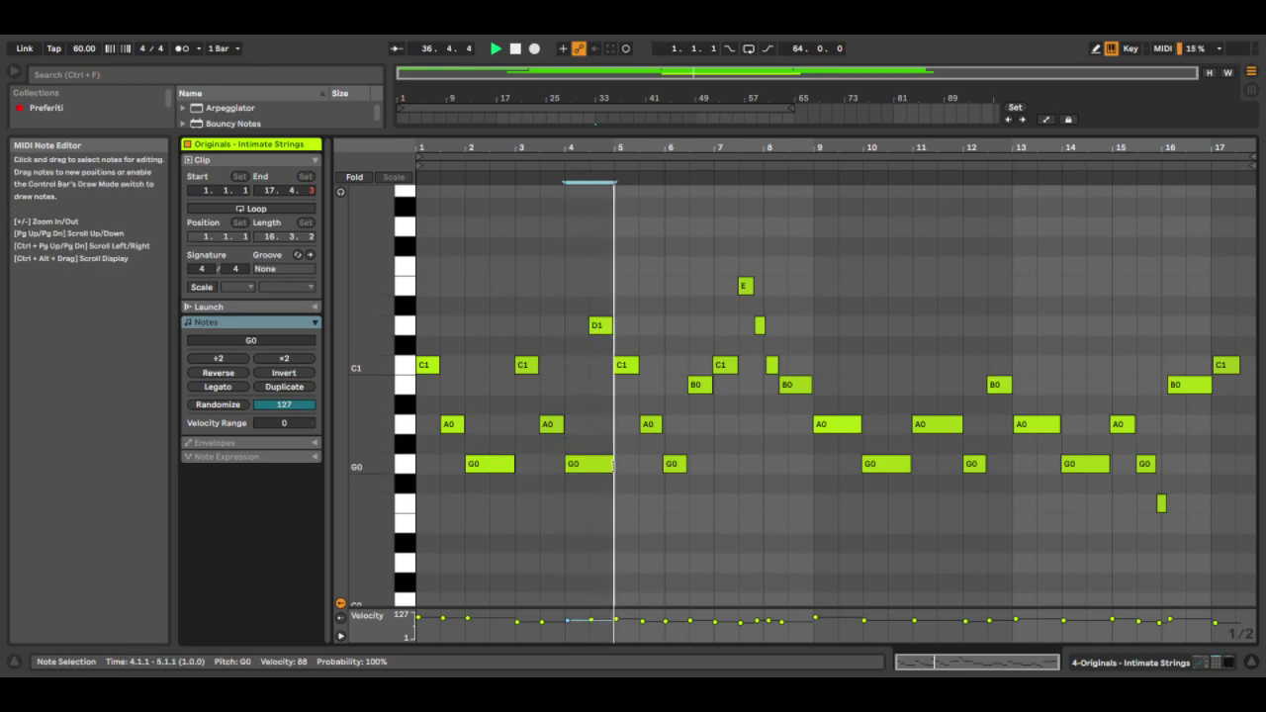
pyautogui.doubleClick(600, 327)
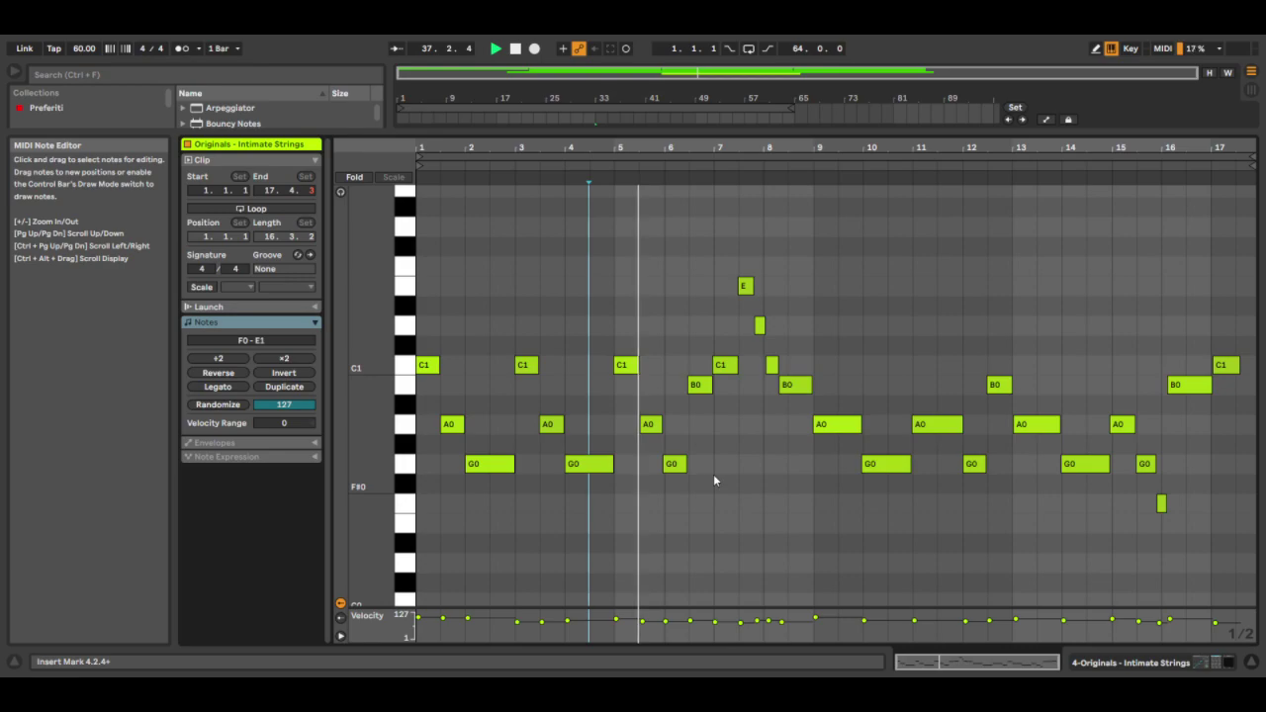
# Align the G0, B0 and C1 notes in bars 6 and 7 of the strings clip to the grid
pyautogui.click(675, 464)
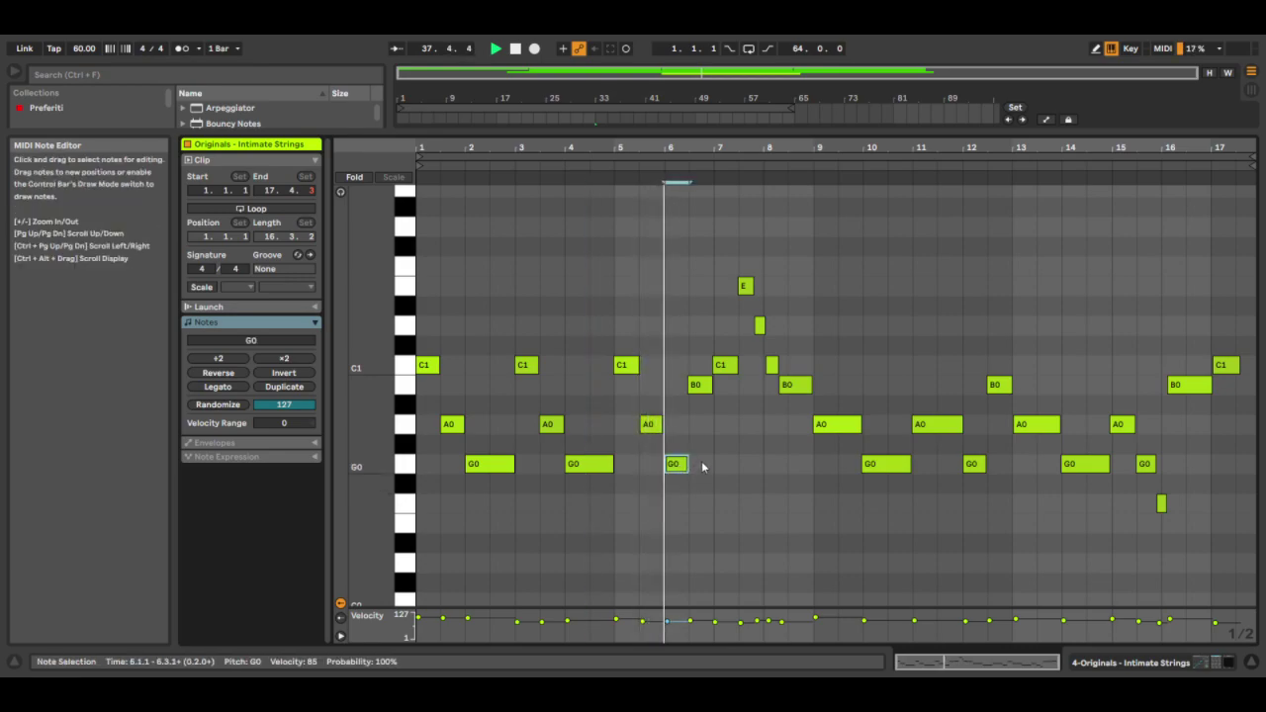
pyautogui.click(701, 386)
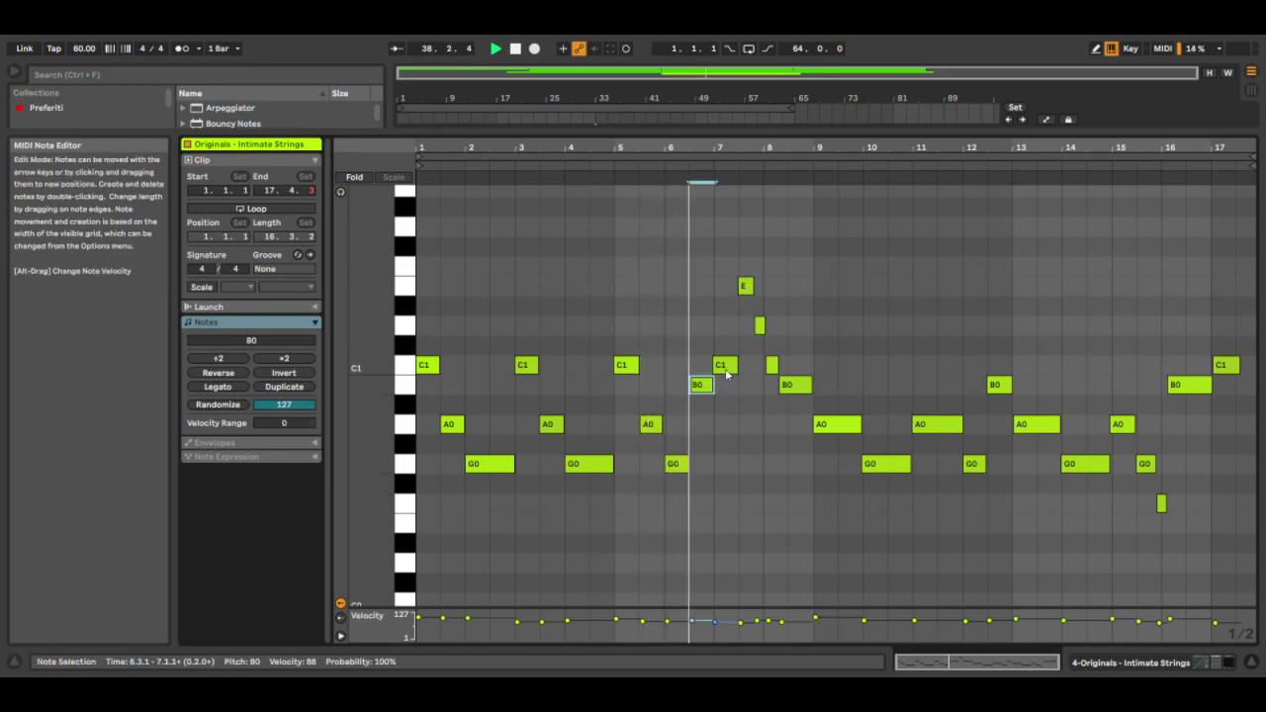
pyautogui.click(727, 369)
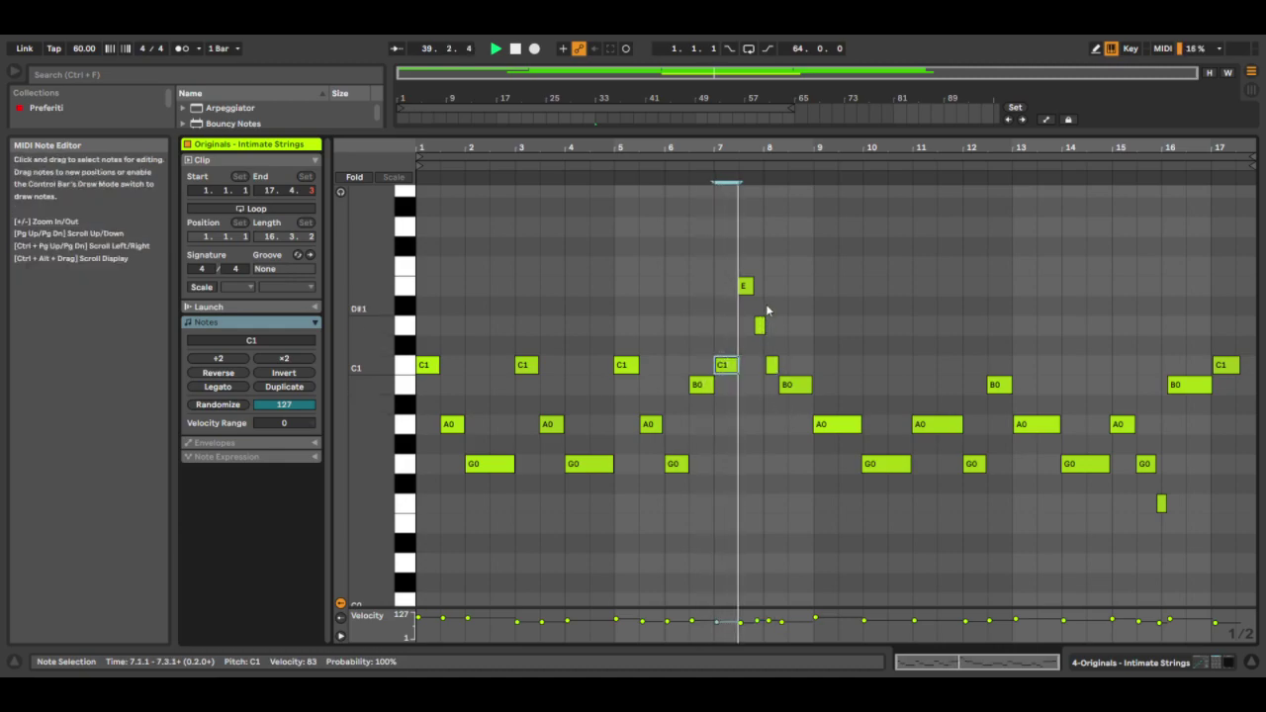
# Remove the short D1 and C1 notes around bar 8, extending B0 back to bar 8 and E1 forward to meet it
pyautogui.doubleClick(759, 327)
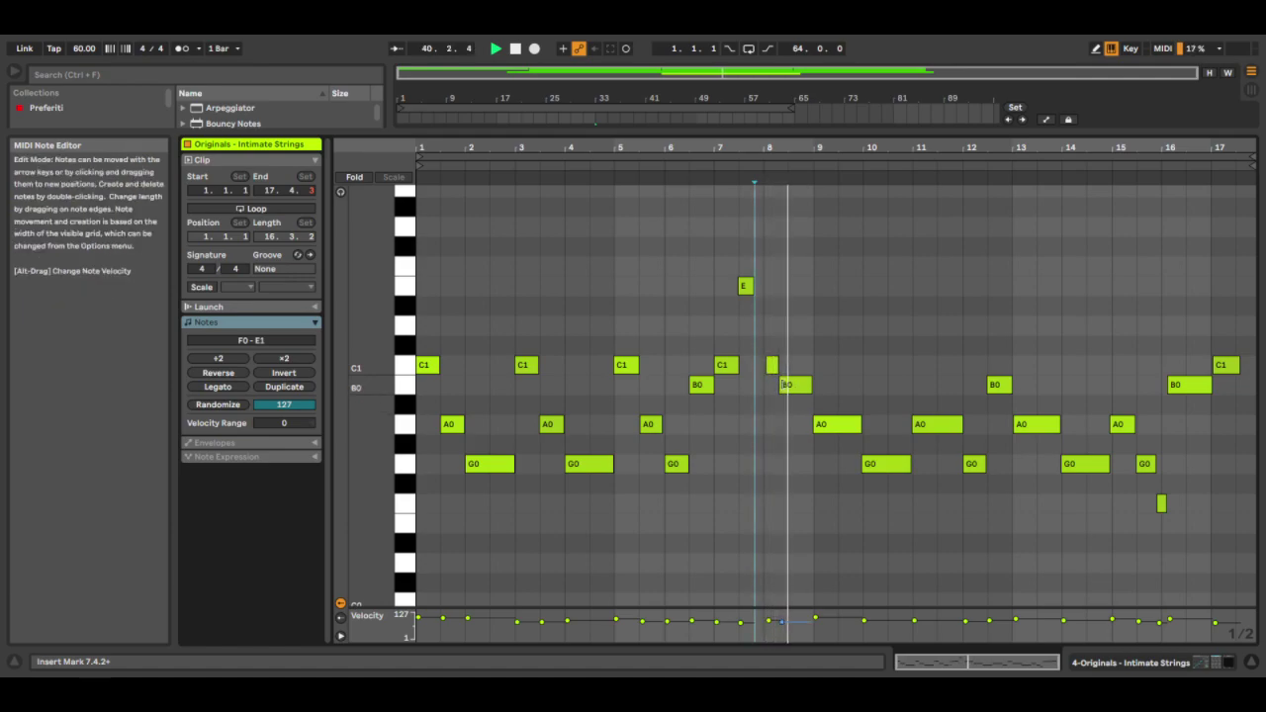
pyautogui.moveTo(783, 384); pyautogui.dragTo(767, 384)
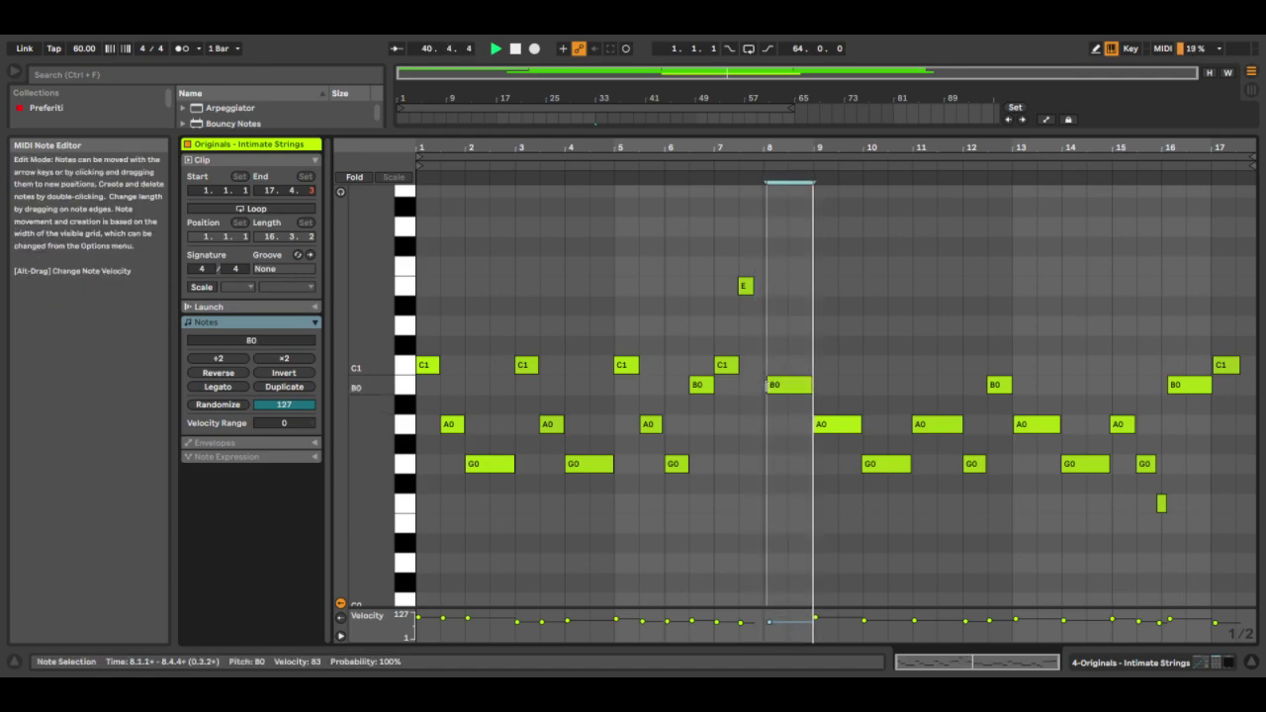
pyautogui.moveTo(754, 287); pyautogui.dragTo(763, 287)
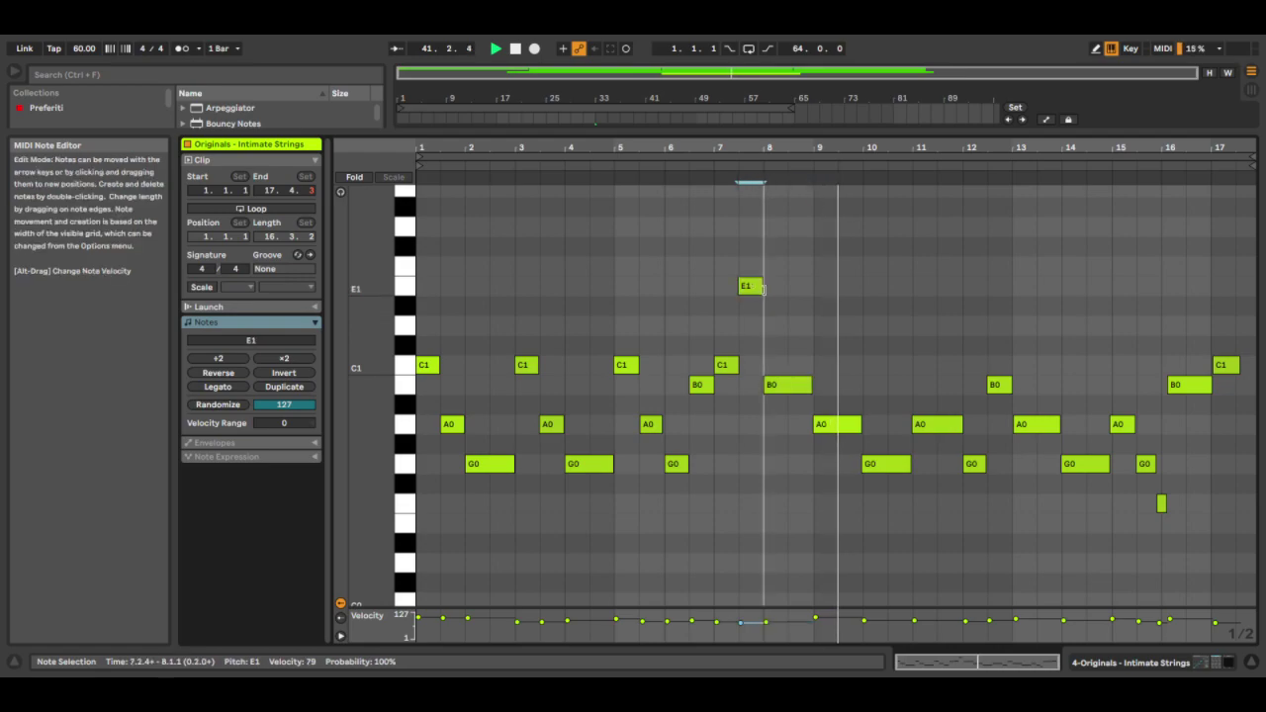
# Align the lengths and positions of the A0 and G0 notes between bars 9 and 15 of the strings clip to the grid
pyautogui.moveTo(860, 427); pyautogui.dragTo(866, 430)
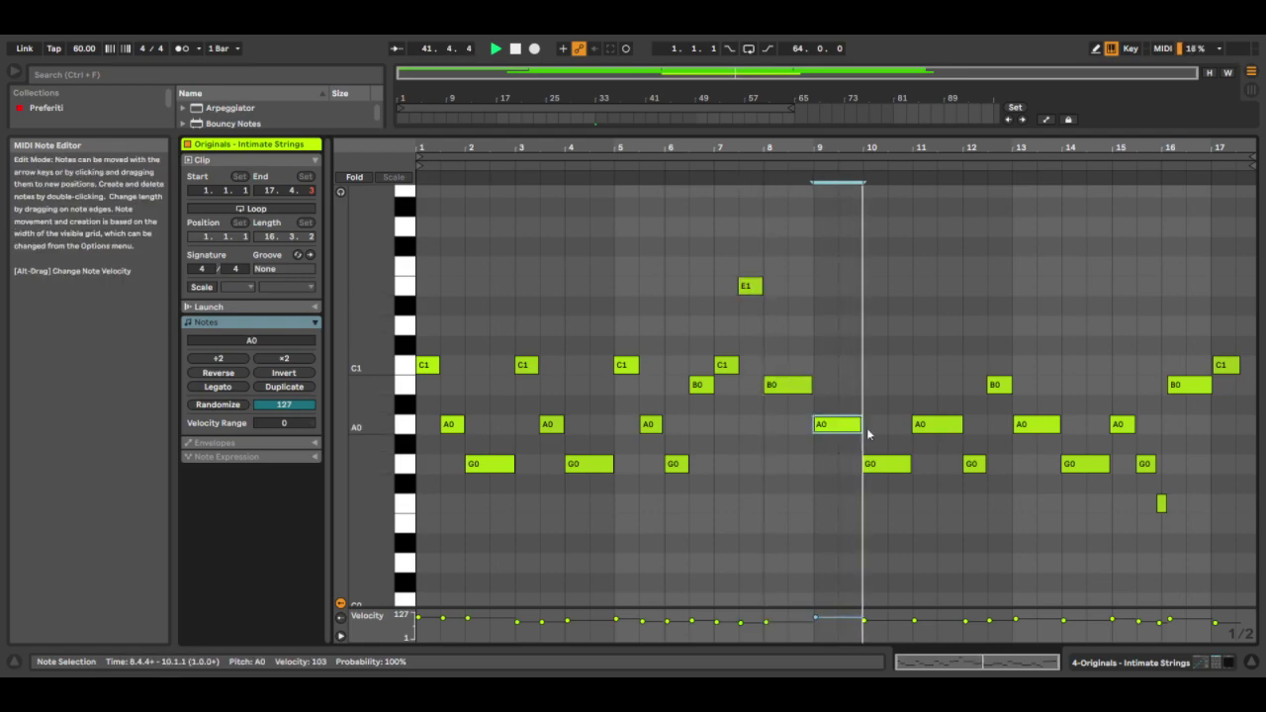
pyautogui.click(943, 431)
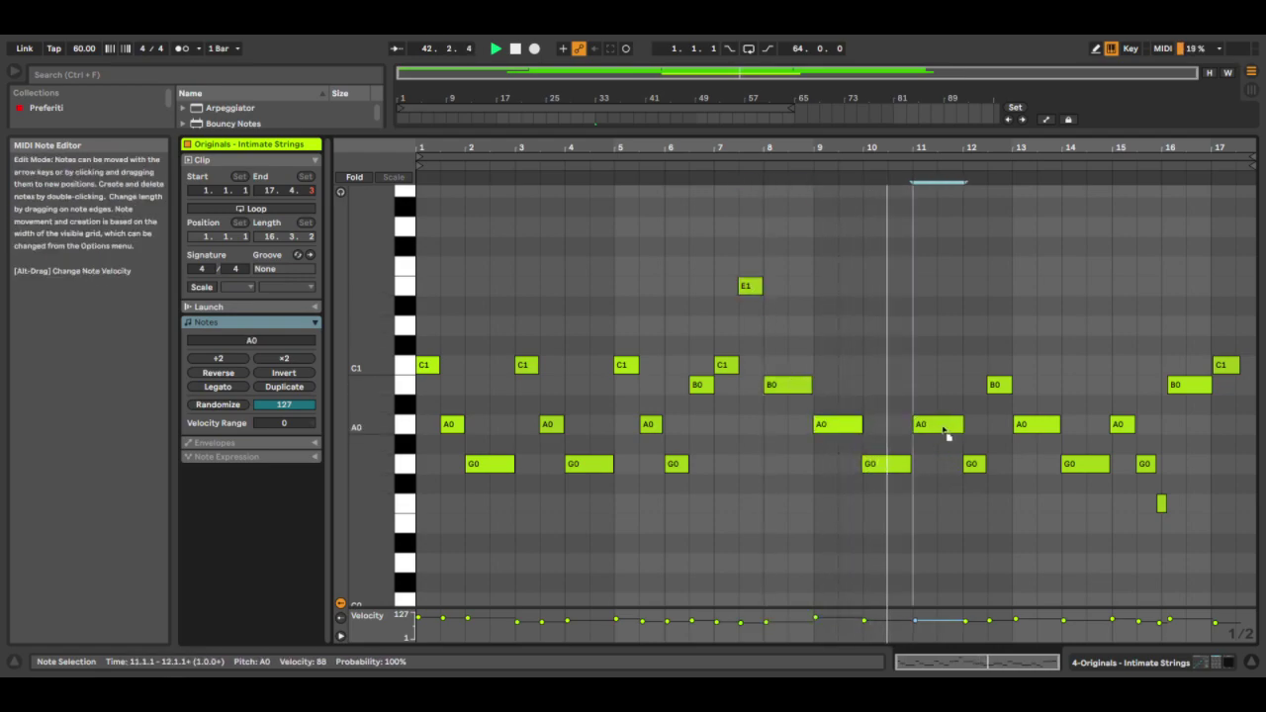
pyautogui.click(1123, 430)
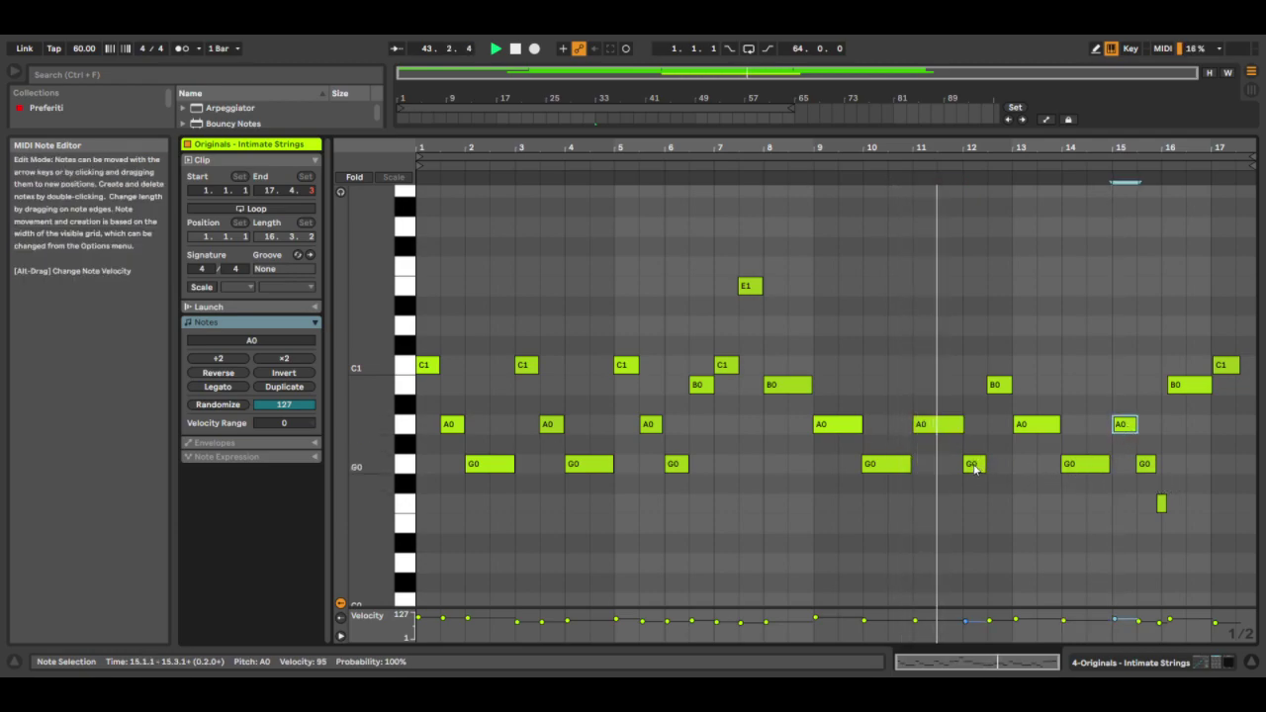
pyautogui.click(1088, 464)
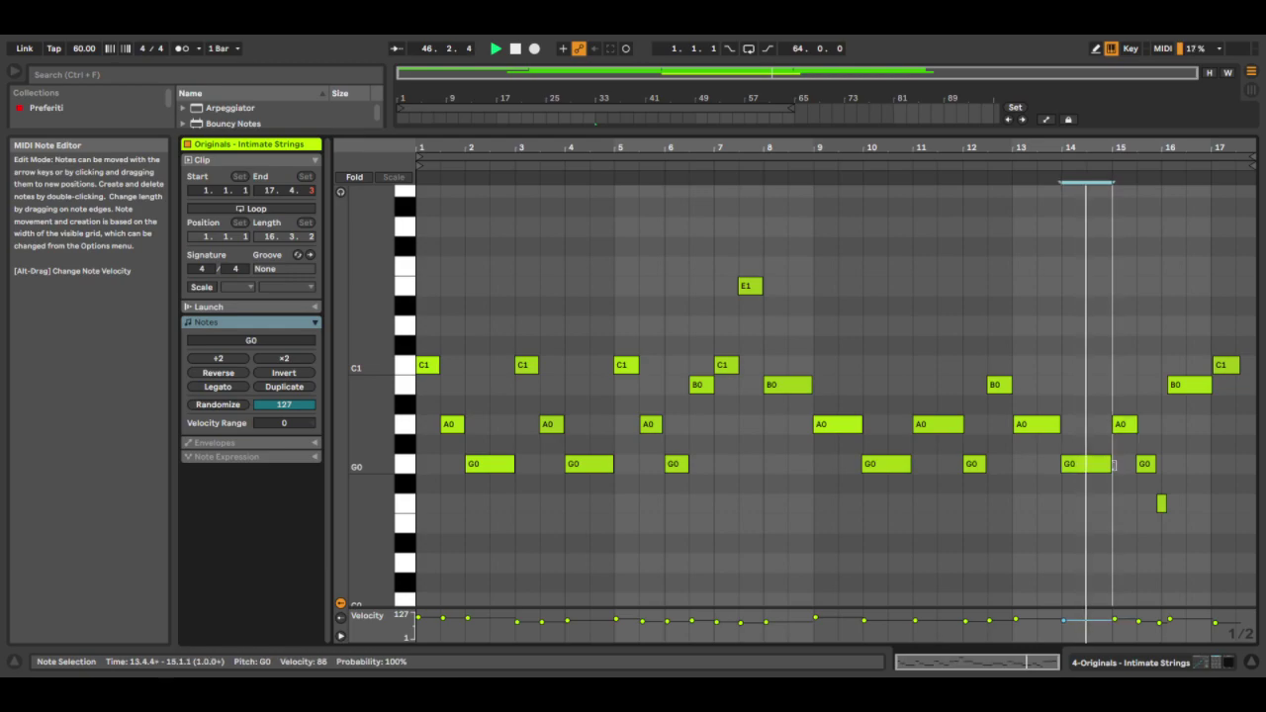
pyautogui.click(1145, 464)
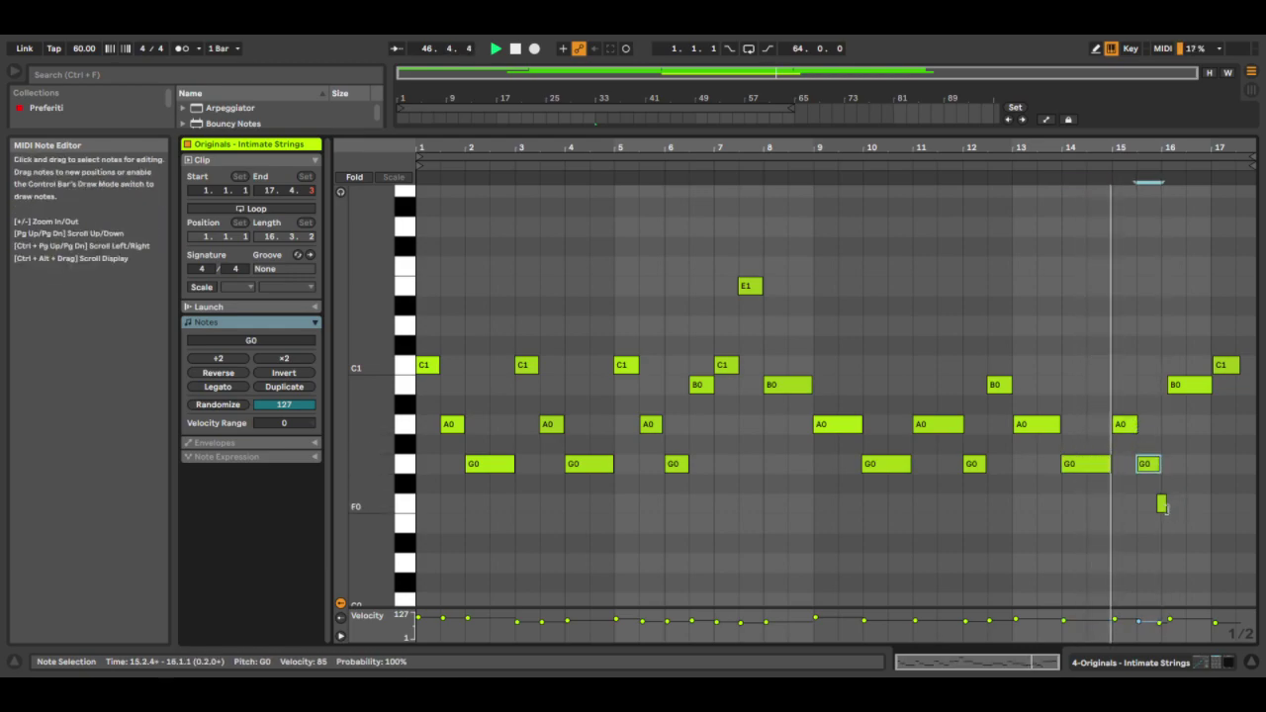
# Rework the clip's ending with a half-bar F0 in mid-bar 15 and a one-bar G0 at bar 16, removing the B0 and final C1
pyautogui.moveTo(1162, 504)
pyautogui.mouseDown()
pyautogui.moveTo(1219, 505)
pyautogui.moveTo(1153, 509)
pyautogui.mouseUp()
pyautogui.click(1188, 387)
pyautogui.press('Delete')
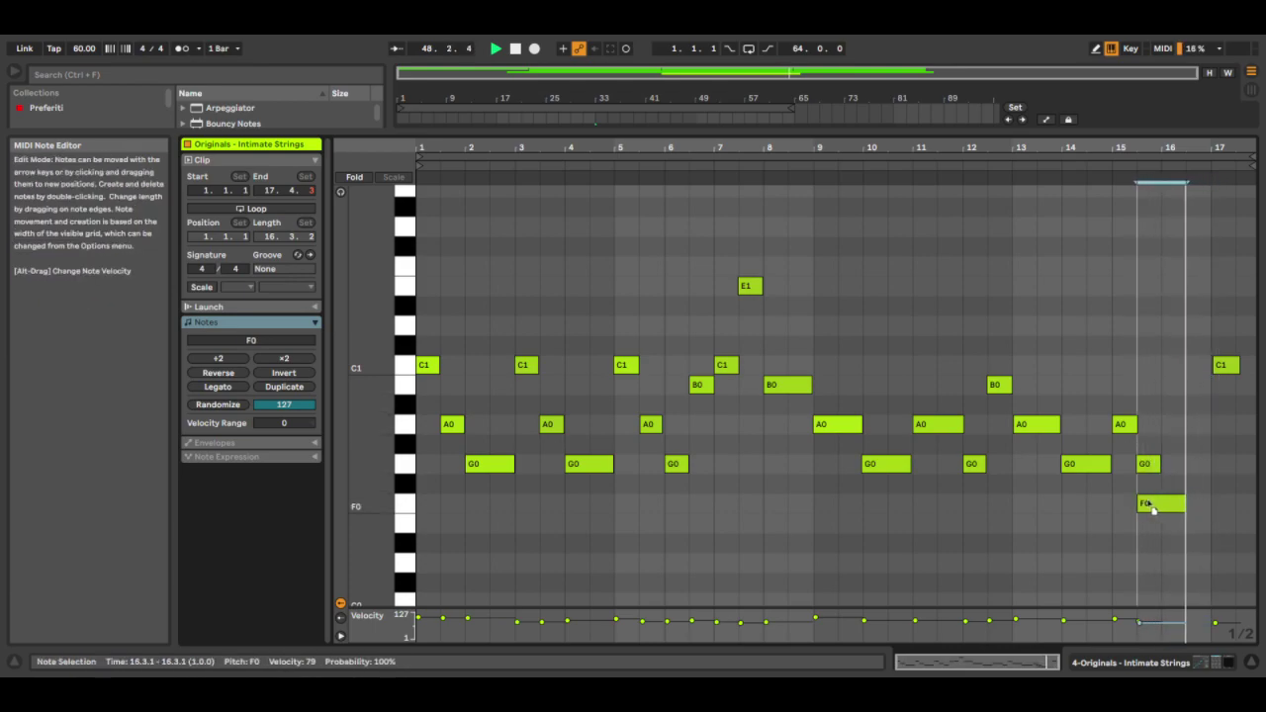
pyautogui.moveTo(1147, 464); pyautogui.dragTo(1147, 503)
pyautogui.doubleClick(1168, 413)
pyautogui.moveTo(1170, 413); pyautogui.dragTo(1170, 425)
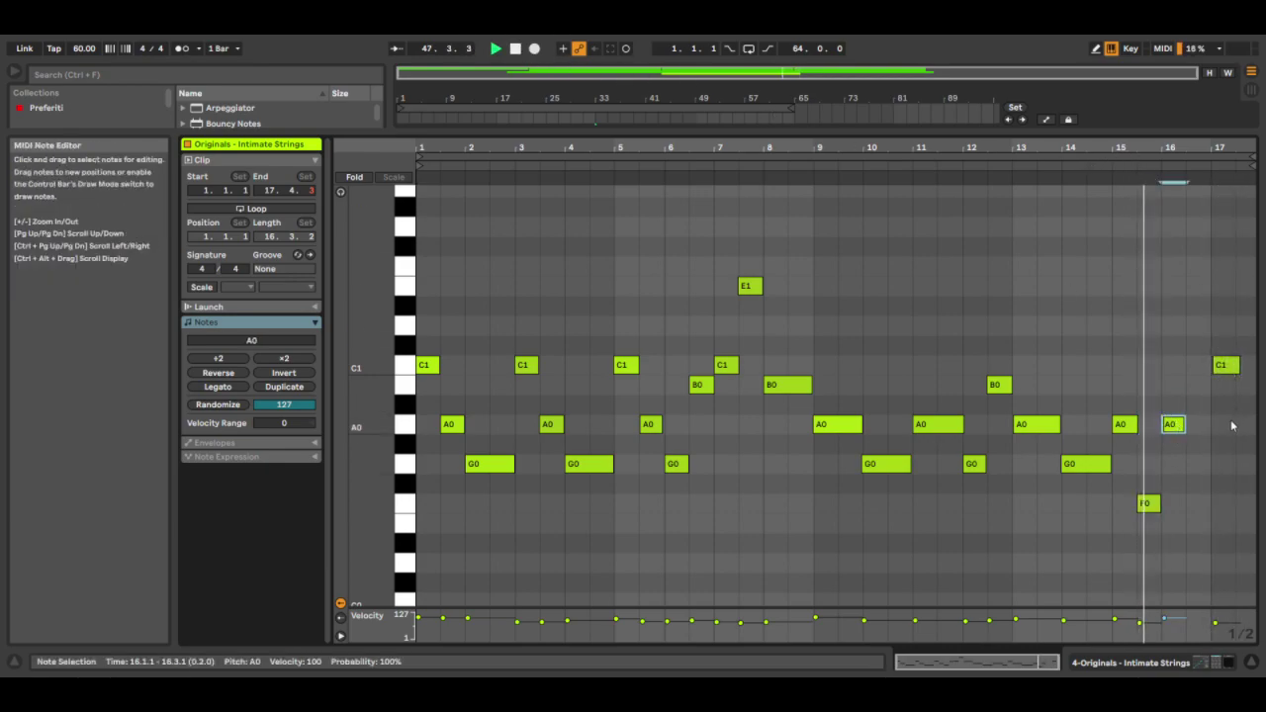
pyautogui.moveTo(1172, 425); pyautogui.dragTo(1209, 464)
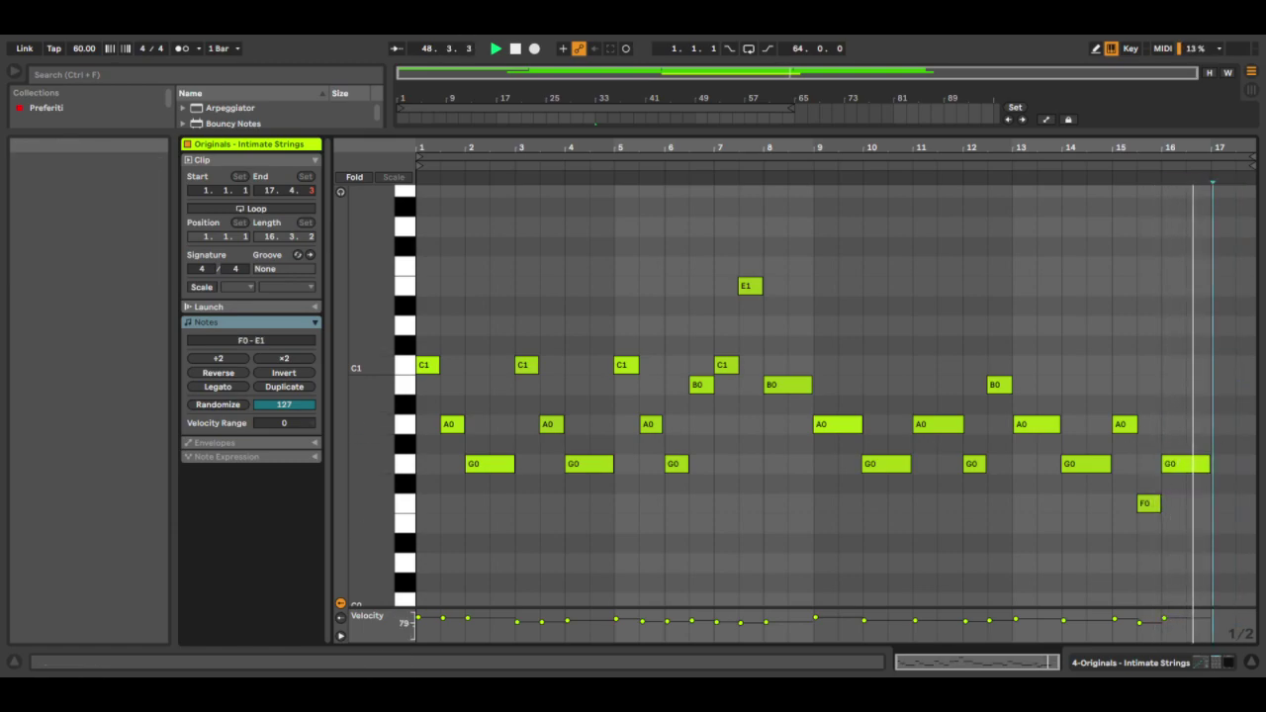
# Shorten the strings clip on track 4 in the arrangement so it ends at bar 49
pyautogui.hotkey('shift', 'Tab')
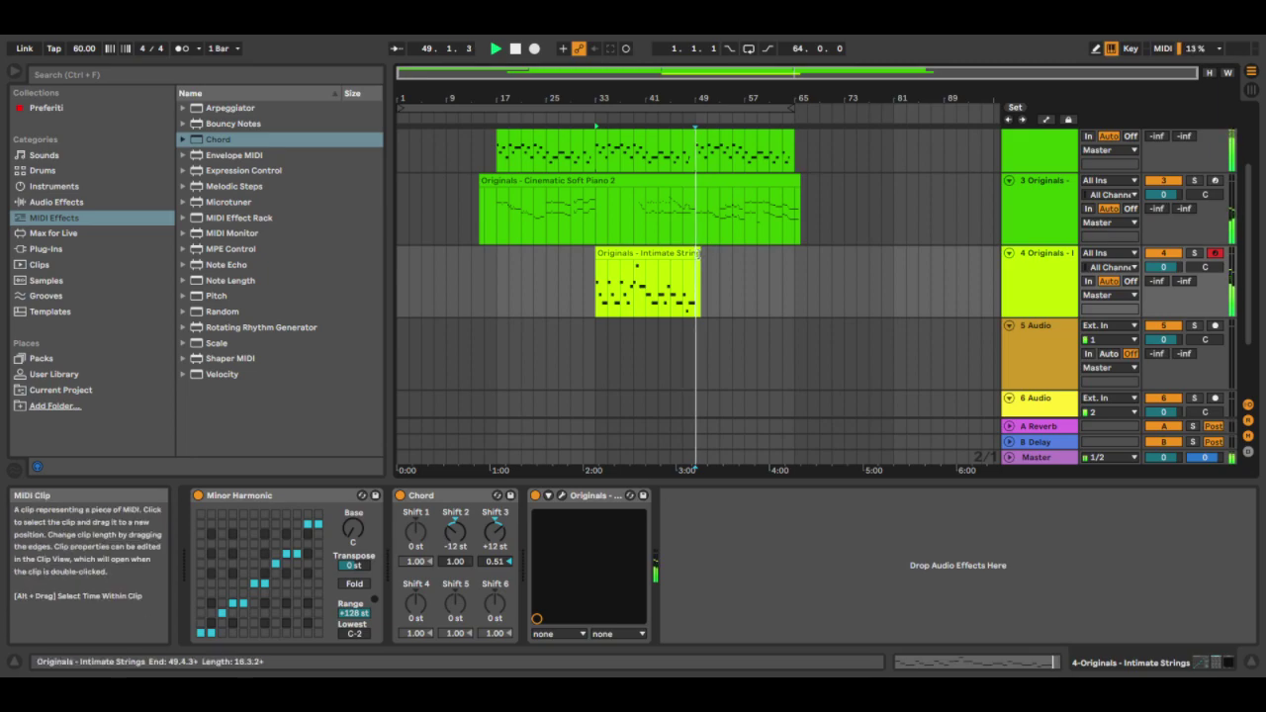
pyautogui.click(693, 279)
pyautogui.hotkey('shift', 'Tab')
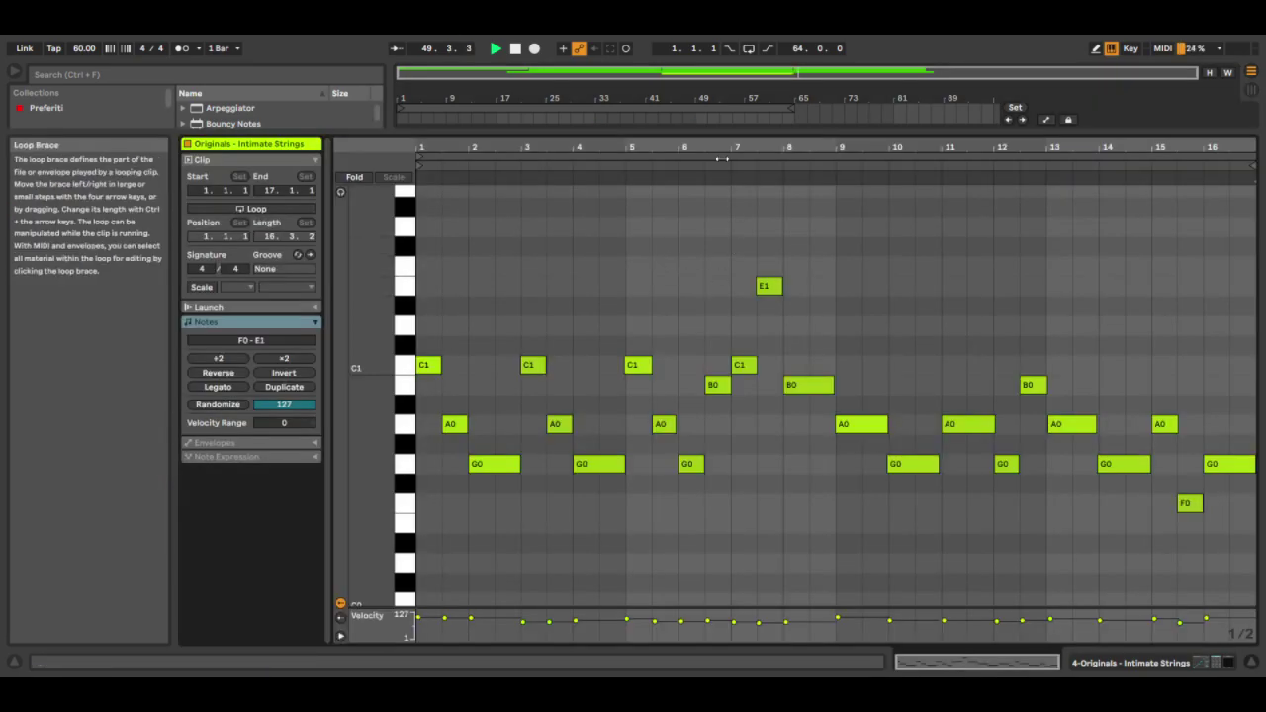
# Turn on looping for the strings clip and set the loop length to 16 bars, ending at bar 17
pyautogui.click(722, 158)
pyautogui.click(251, 208)
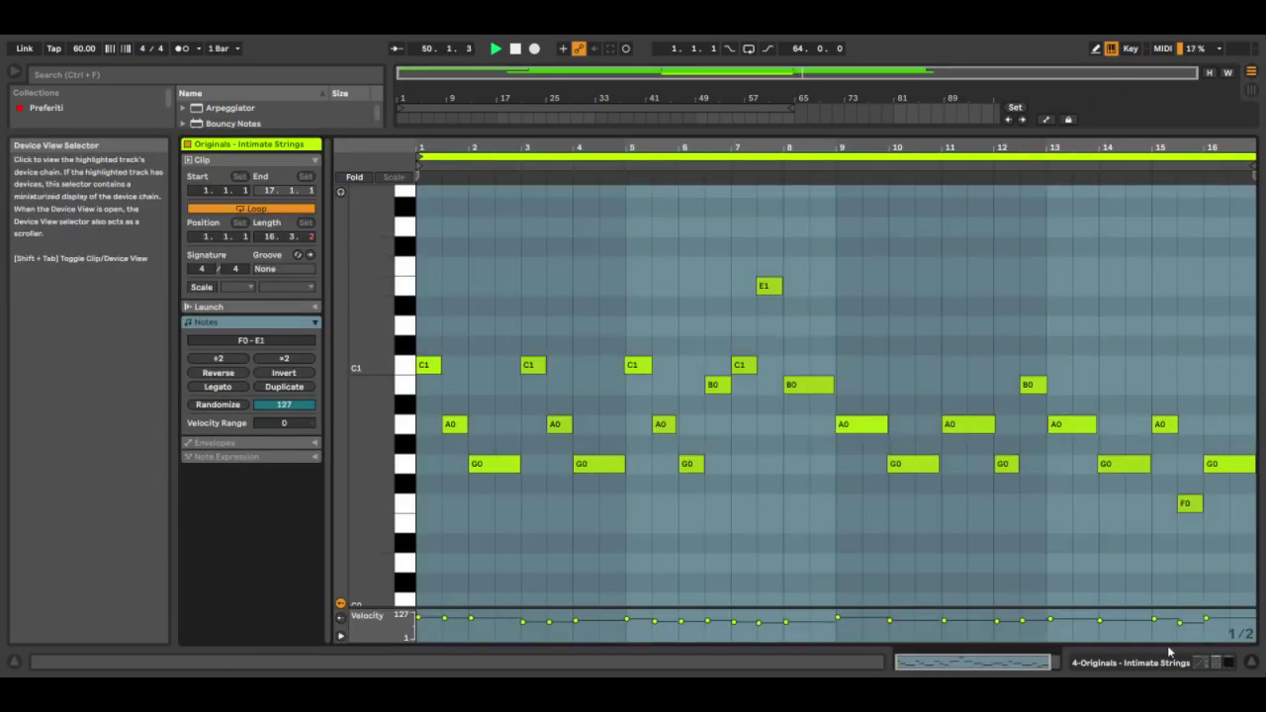
pyautogui.hscroll(2, 1248, 171)
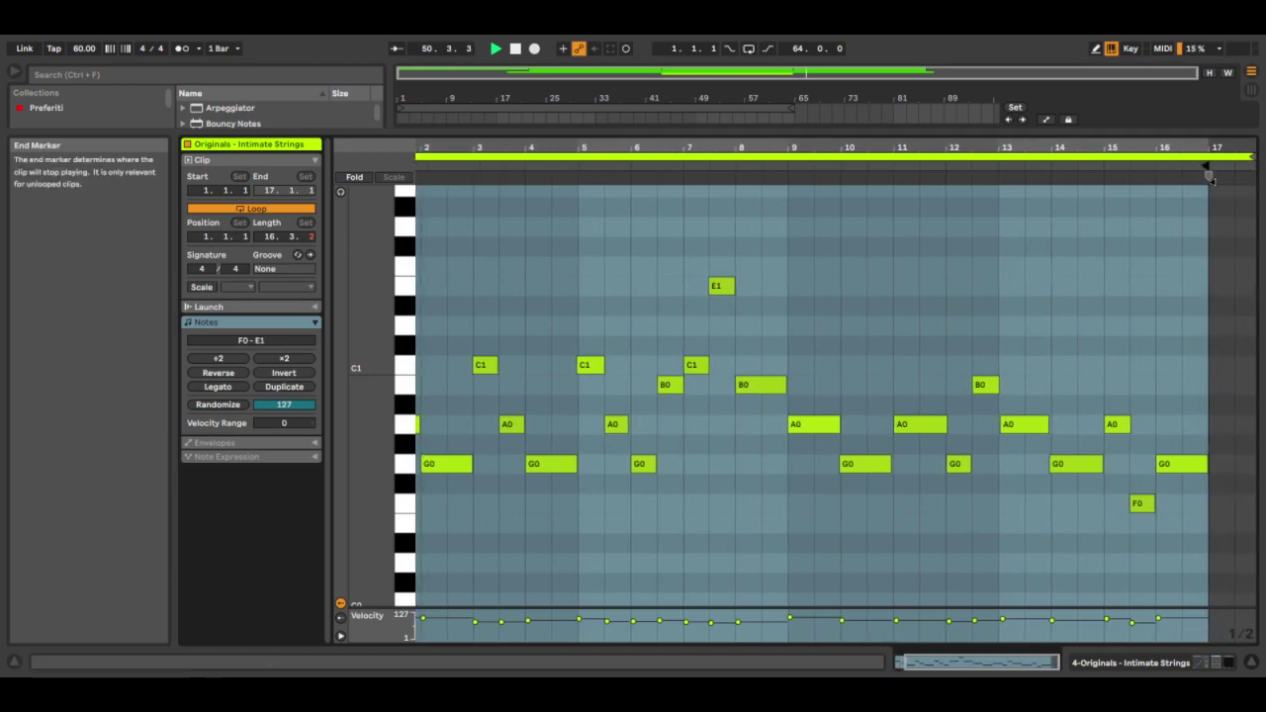
pyautogui.moveTo(1250, 157); pyautogui.dragTo(1207, 156)
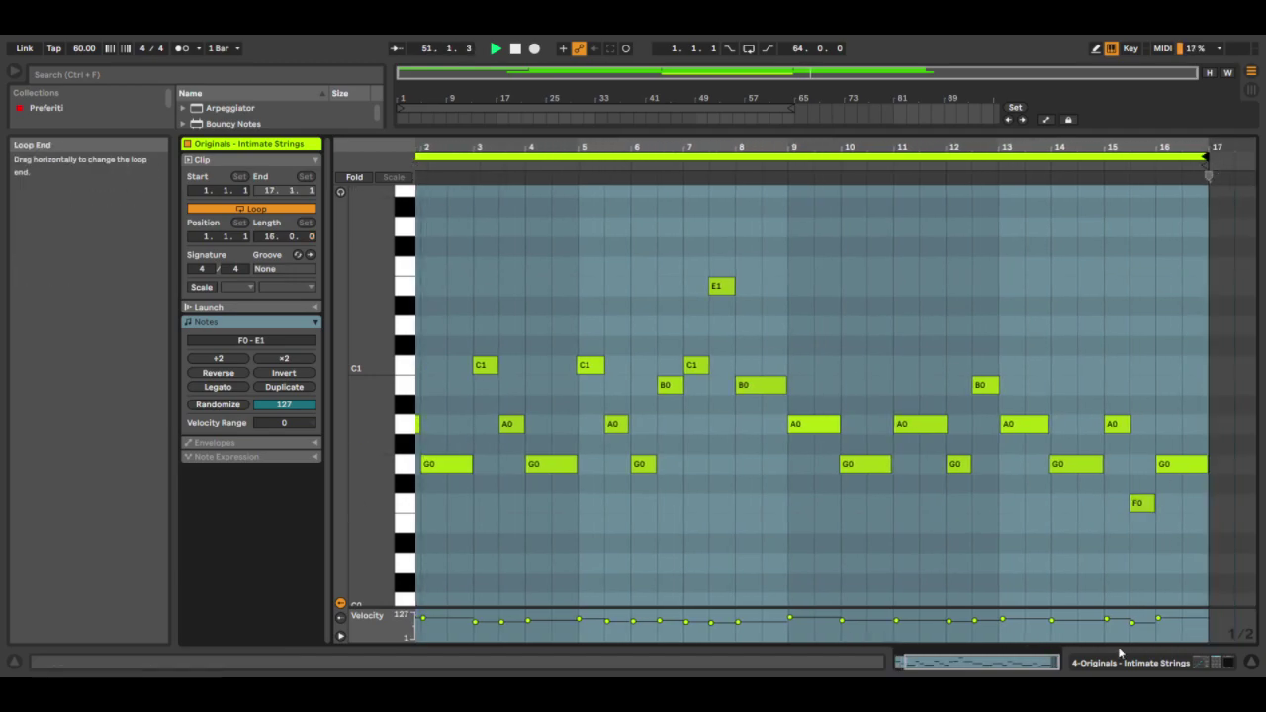
pyautogui.click(1002, 663)
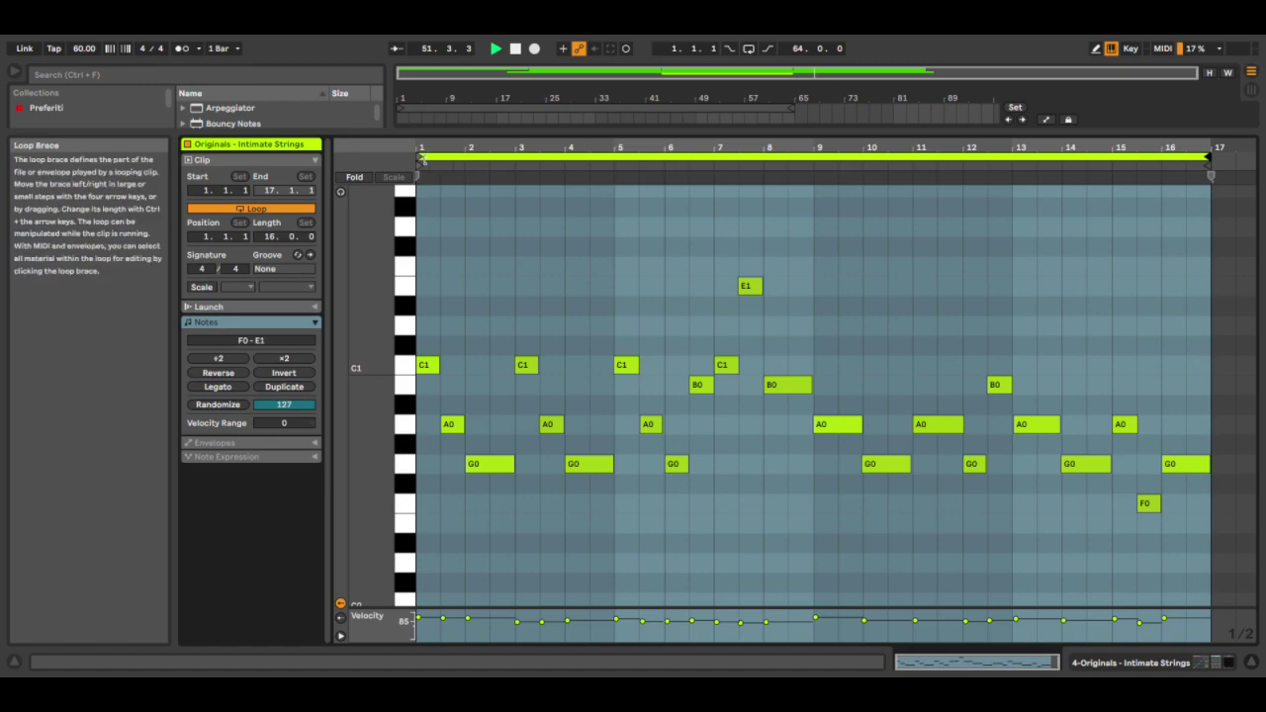
pyautogui.click(1200, 663)
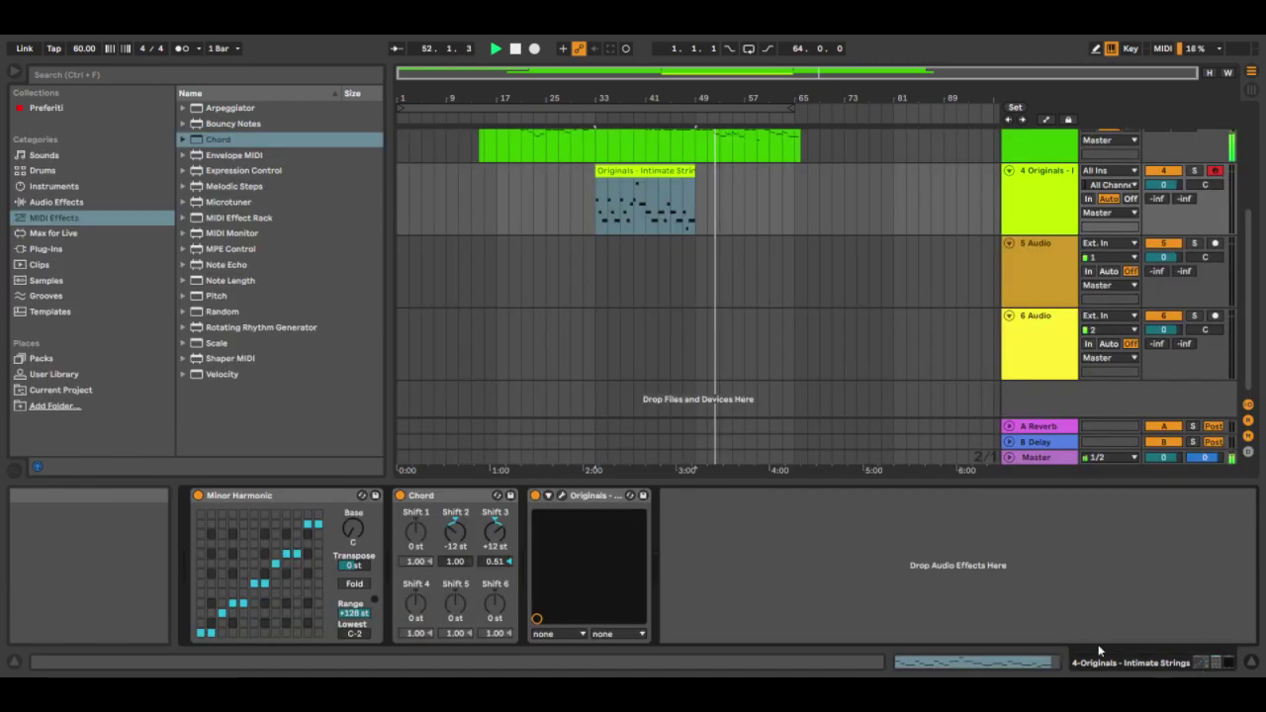
# Extend the looped strings clip on track 4 to bar 65
pyautogui.moveTo(696, 282); pyautogui.dragTo(791, 281)
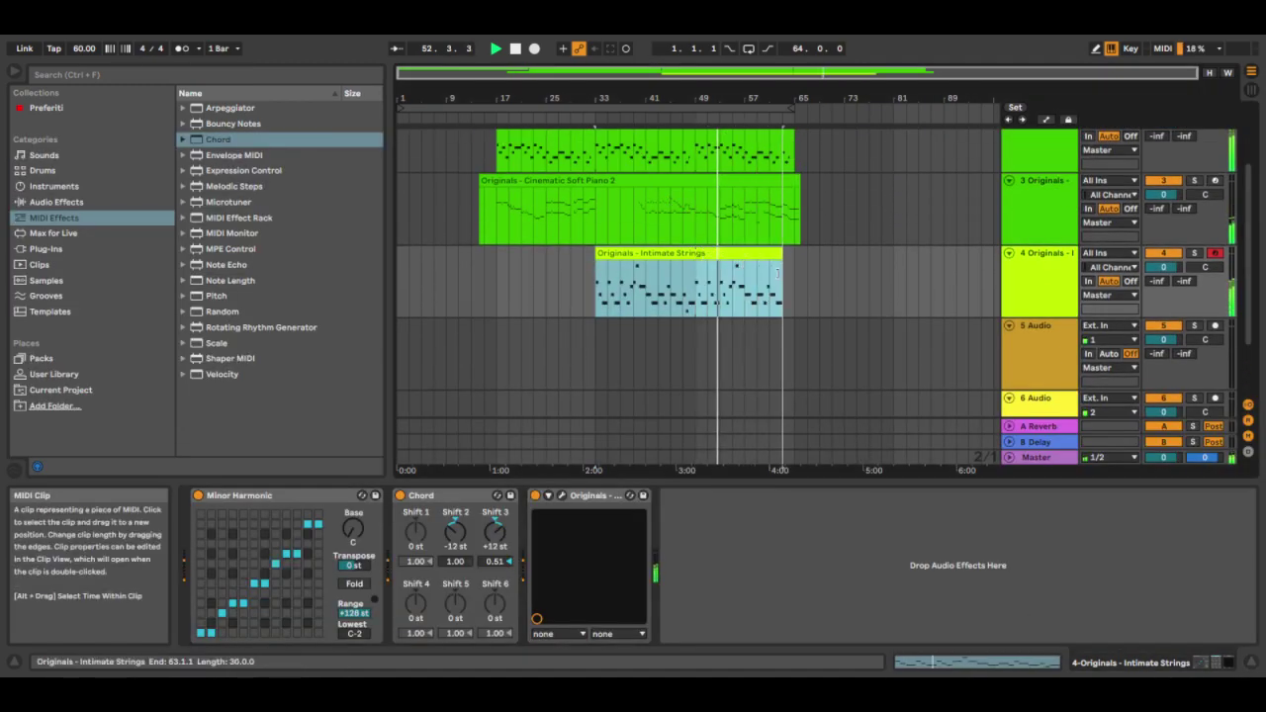
pyautogui.scroll(2, 805, 298)
pyautogui.scroll(-2, 798, 302)
# Duplicate the strings track and delete the copied clip from the new track 5
pyautogui.click(1030, 289)
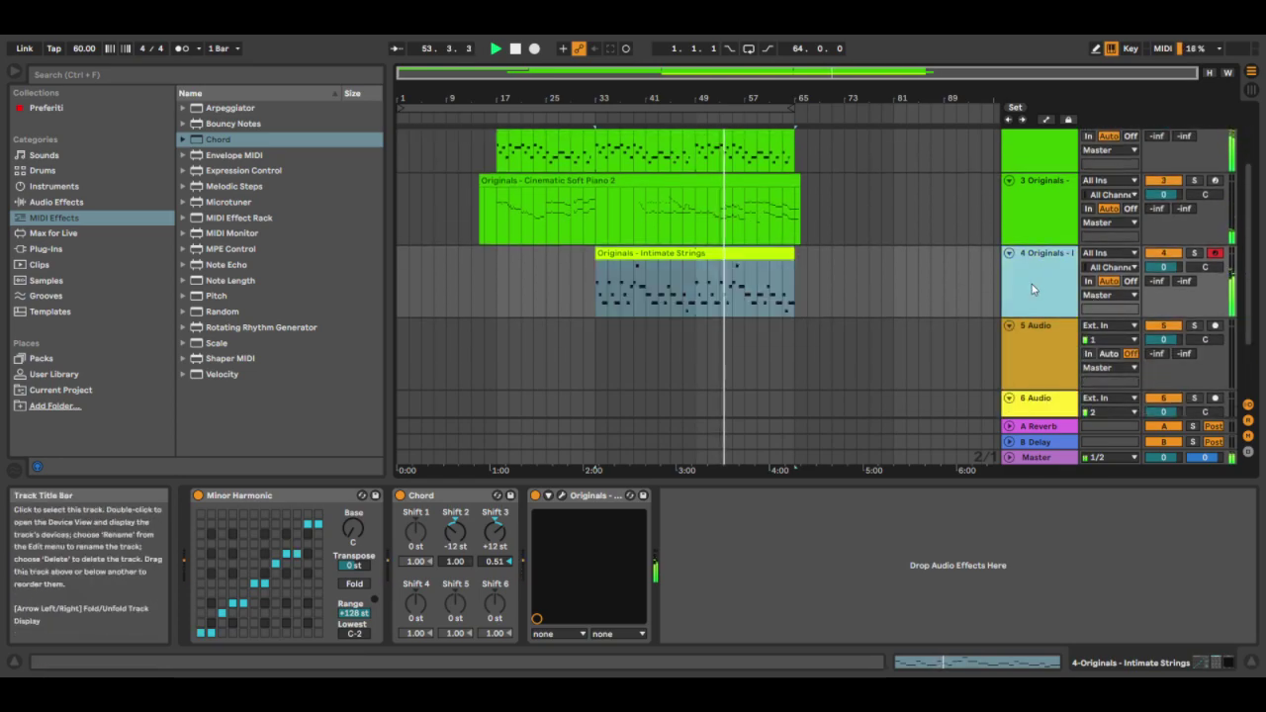
pyautogui.hotkey('ctrl', 'd')
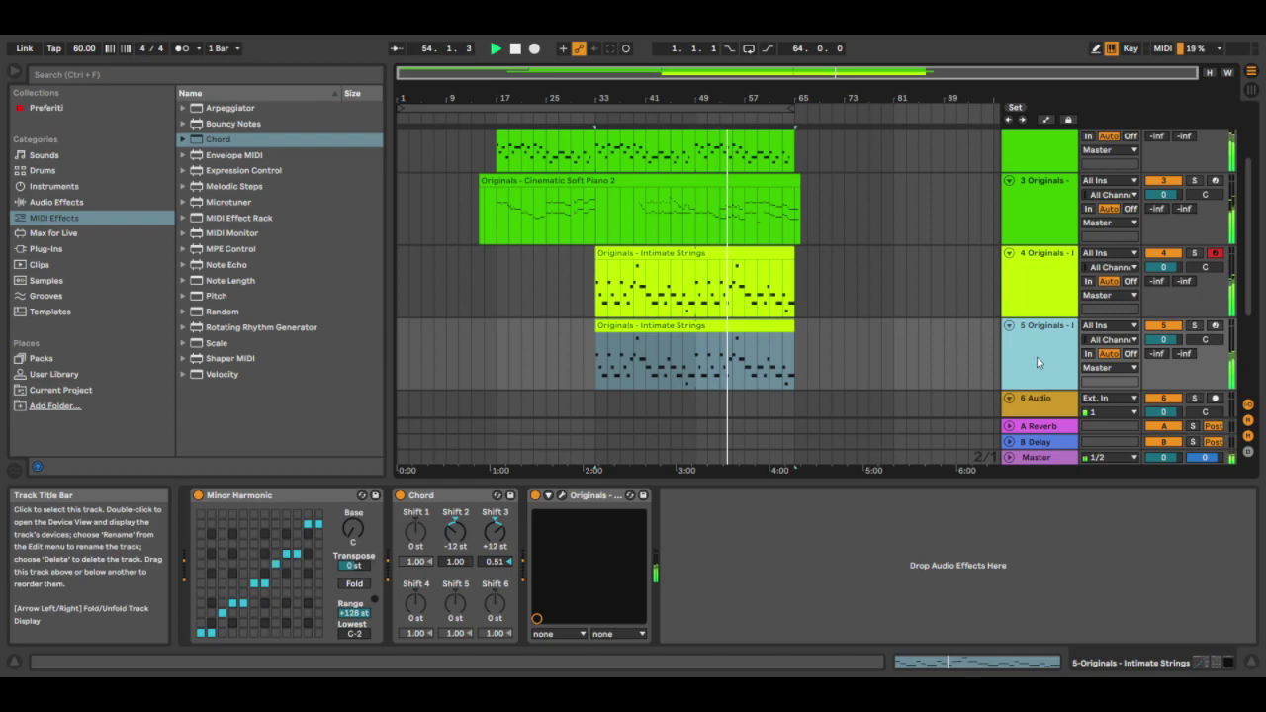
pyautogui.click(754, 325)
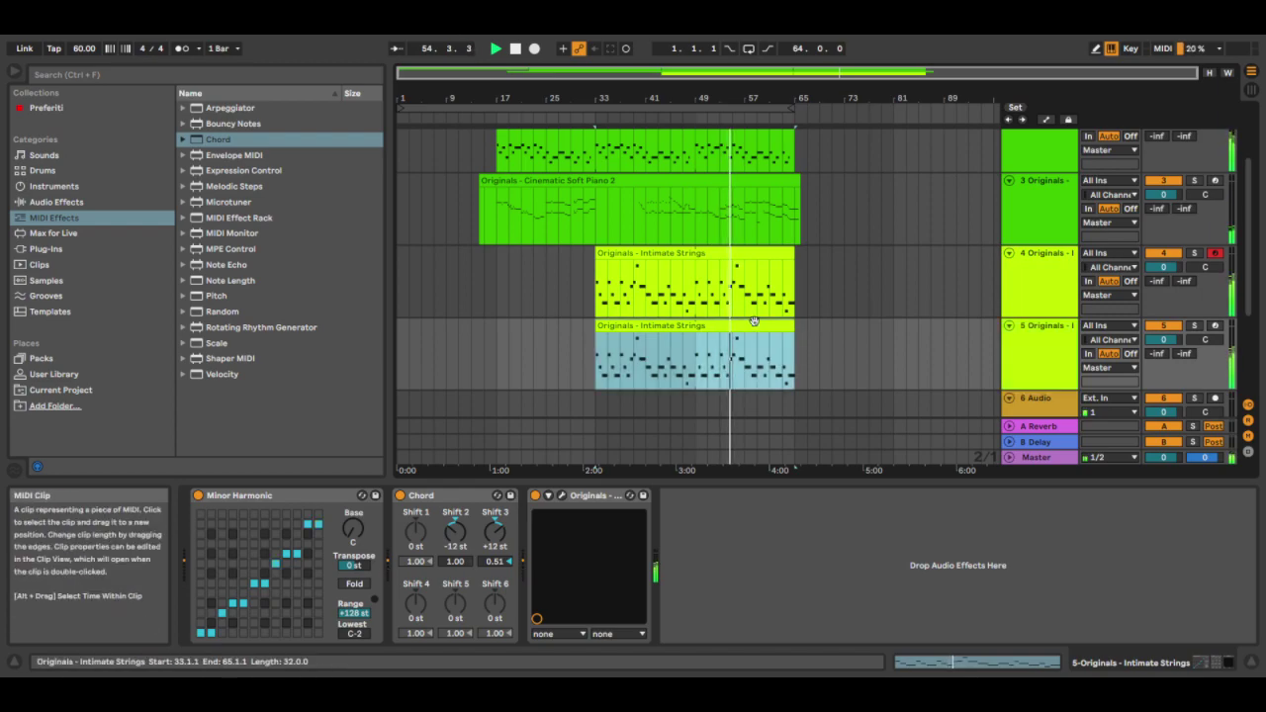
pyautogui.press('Delete')
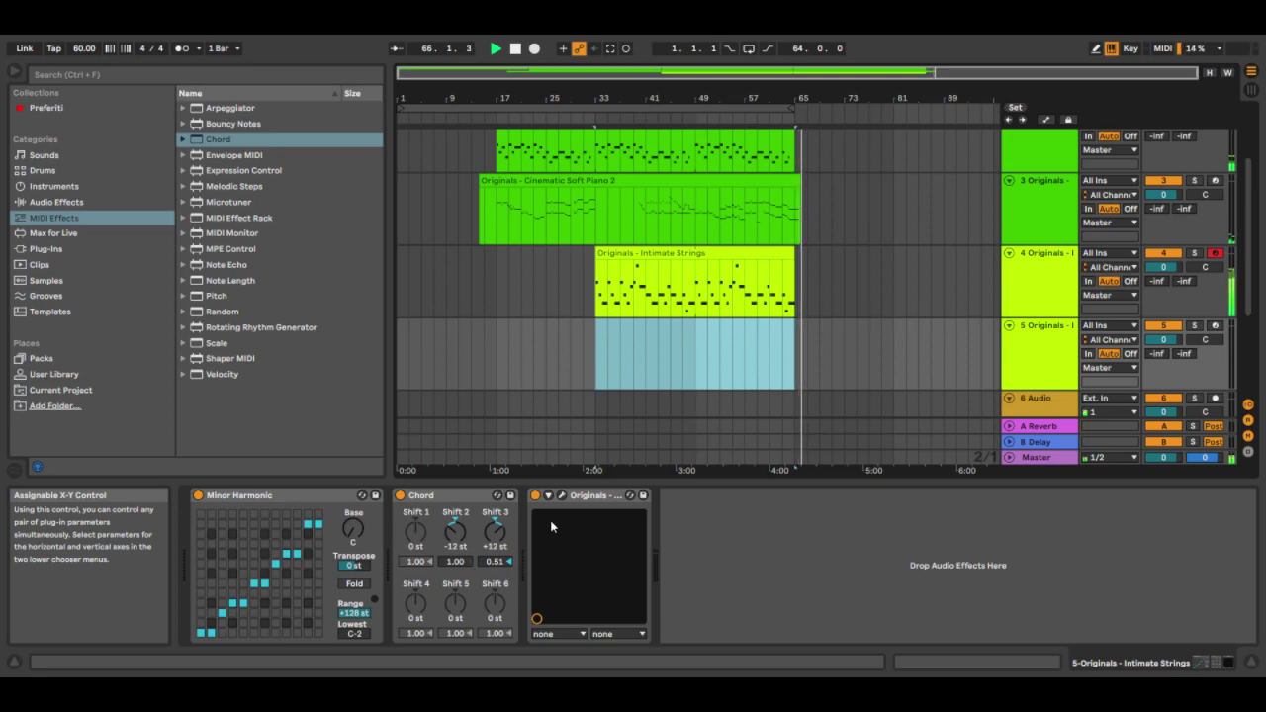
# Record a second strings clip on track 5 from bar 41 to about the end of bar 64
pyautogui.press('space')
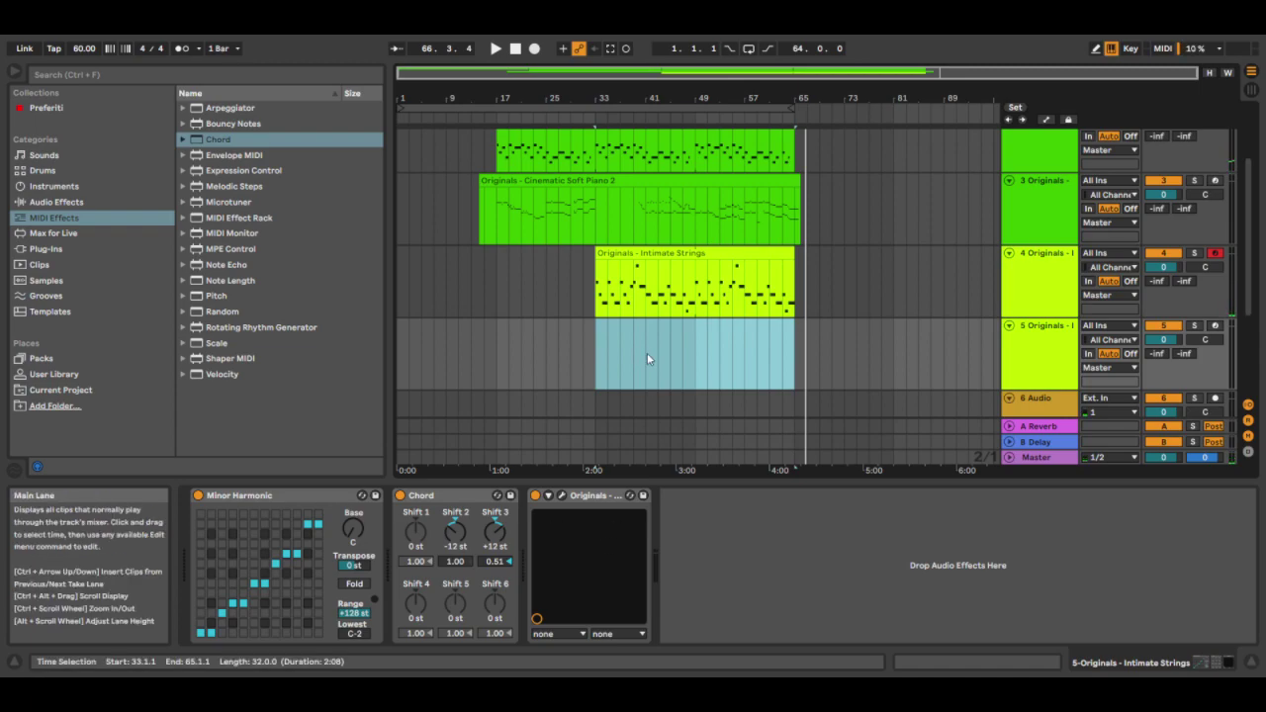
pyautogui.click(646, 352)
pyautogui.click(534, 48)
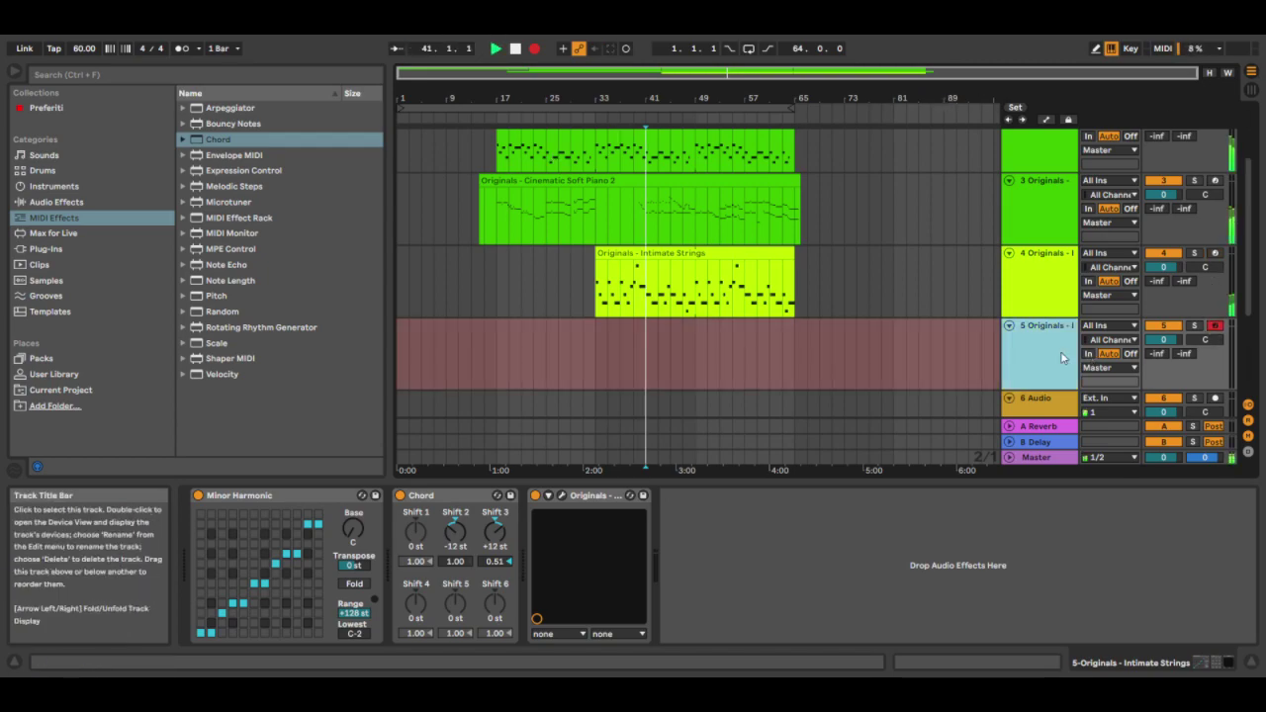
pyautogui.click(563, 497)
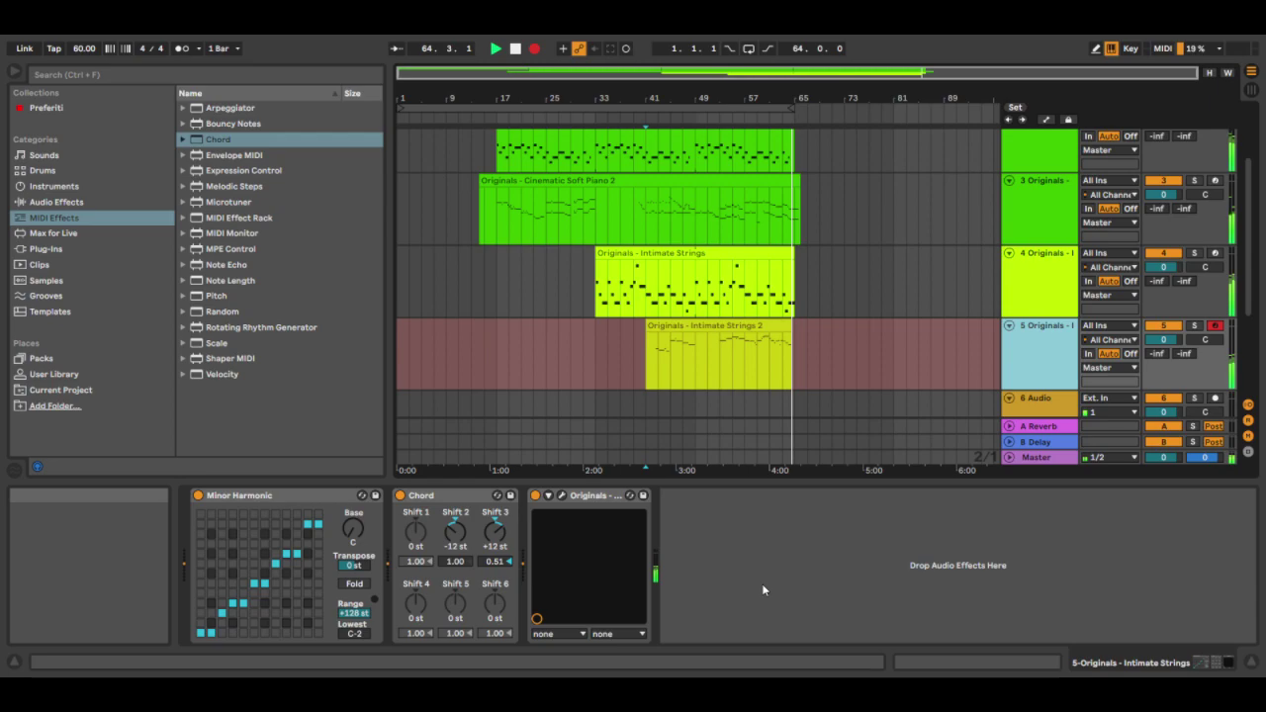
pyautogui.press('space')
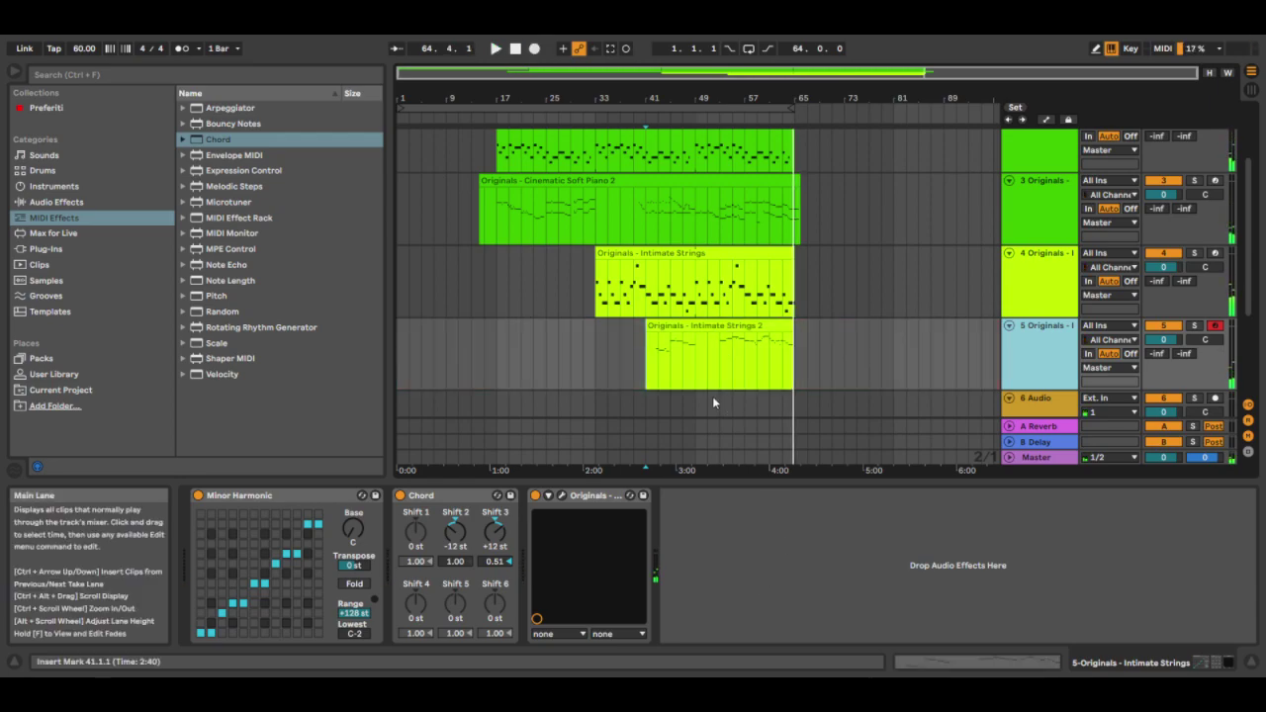
# Open the new track 5 clip while playing from bar 45 and delete the low D4, C4 and B3 notes in bars 2 to 4
pyautogui.click(671, 373)
pyautogui.click(494, 49)
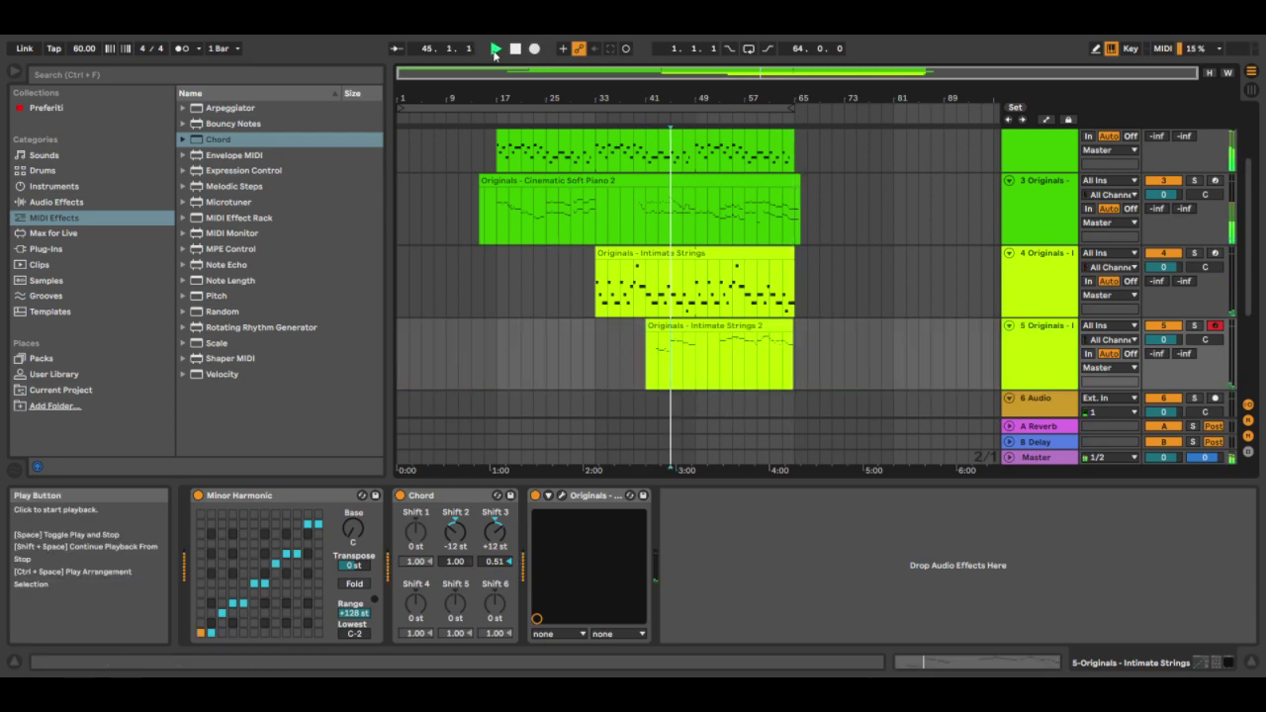
pyautogui.doubleClick(716, 323)
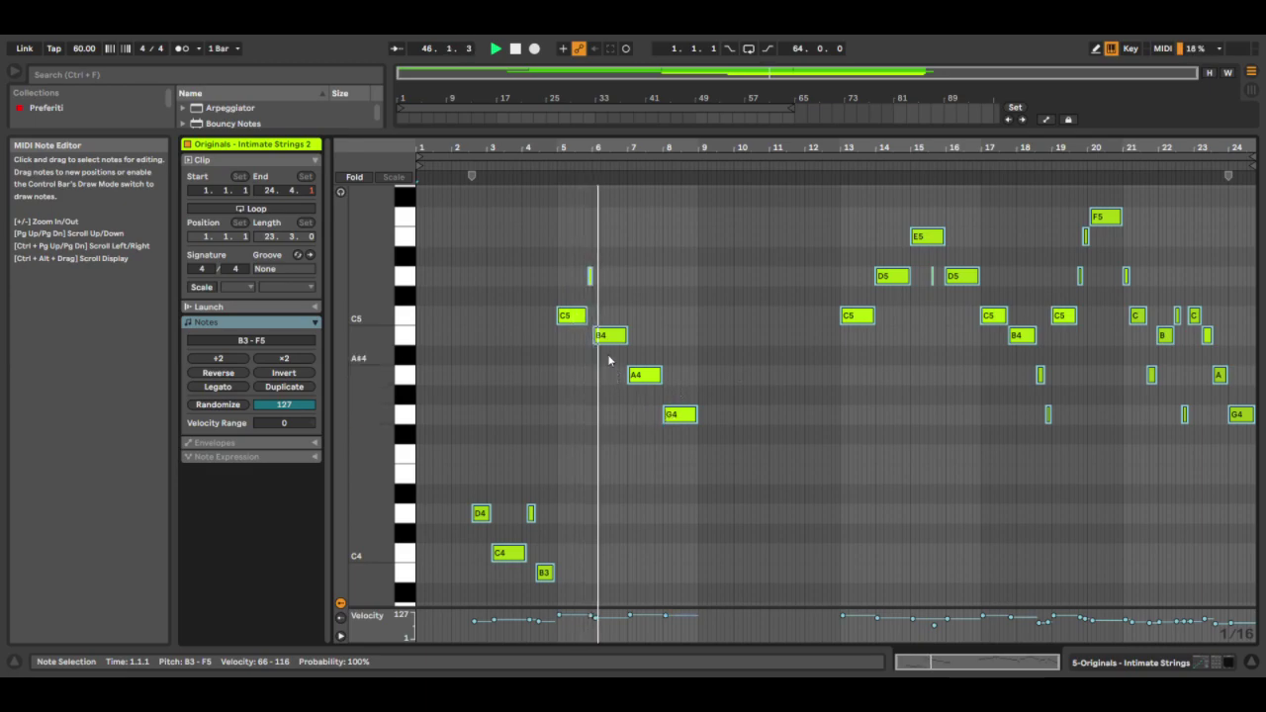
pyautogui.moveTo(473, 158); pyautogui.dragTo(765, 421)
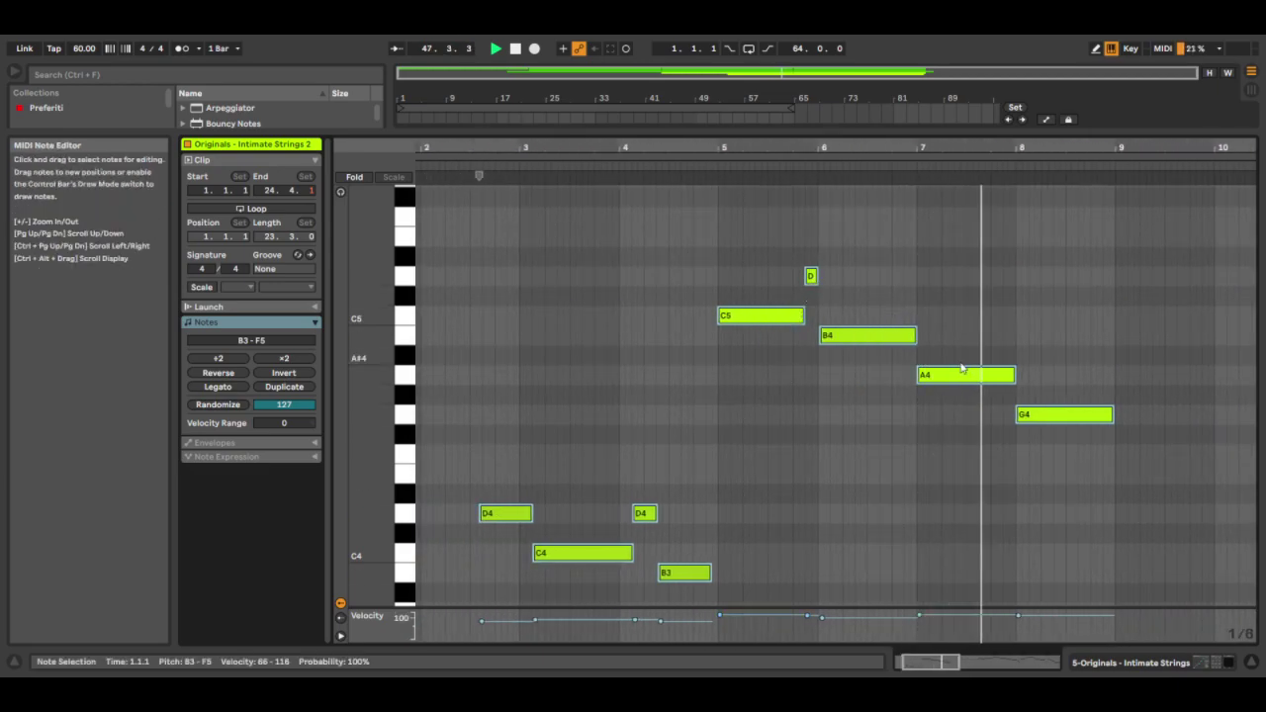
pyautogui.moveTo(1097, 250); pyautogui.dragTo(778, 494)
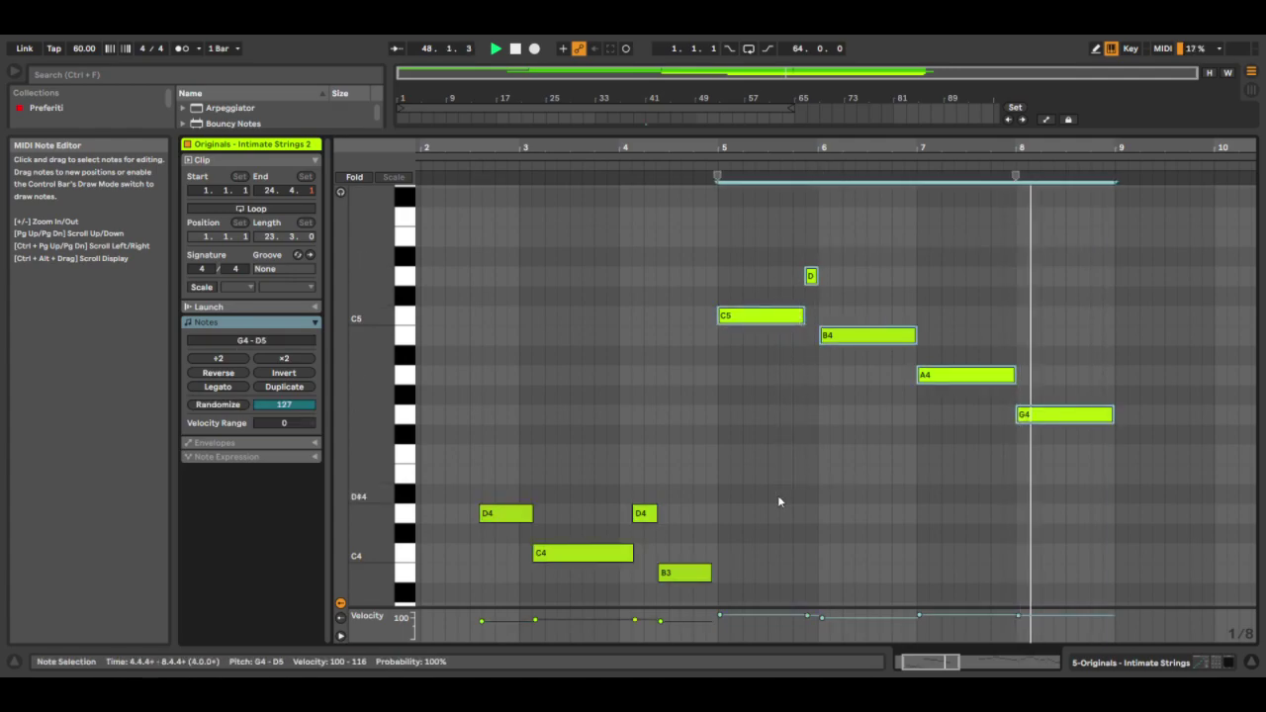
pyautogui.moveTo(729, 461); pyautogui.dragTo(455, 594)
pyautogui.press('Delete')
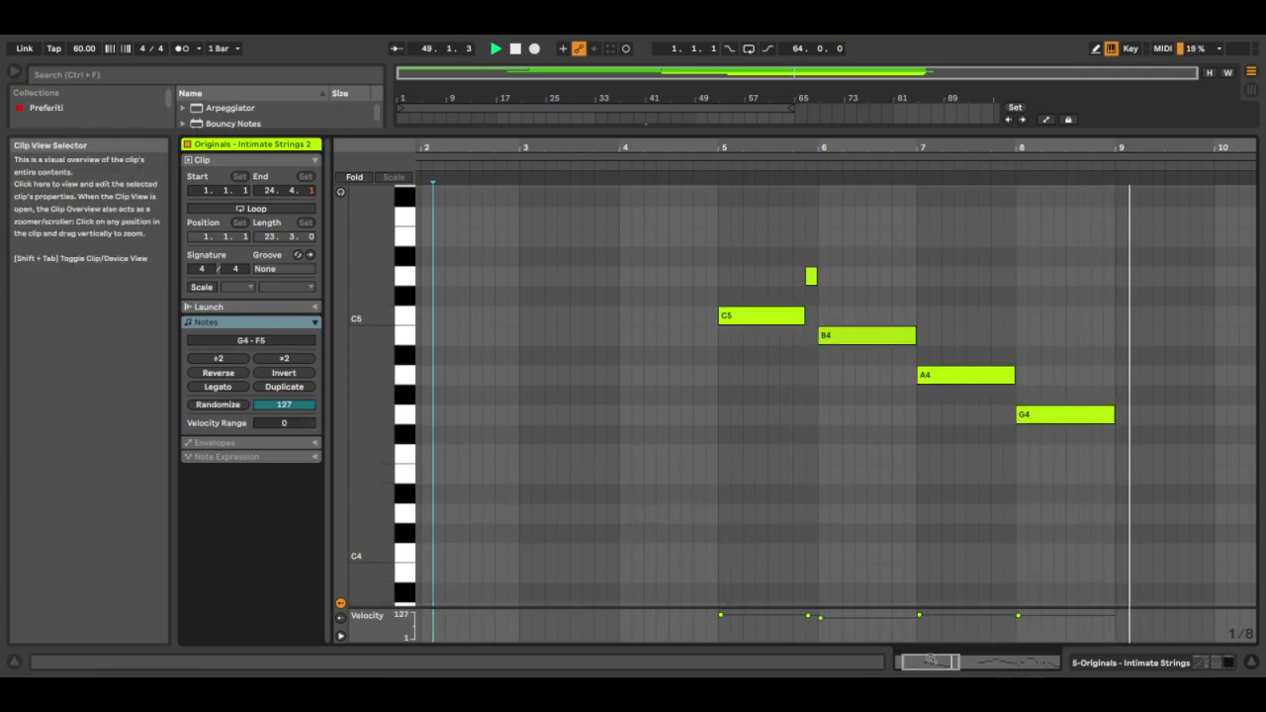
# Delete the short D5 note in bar 15 and the short A4 and G4 notes in bar 18
pyautogui.press('-')
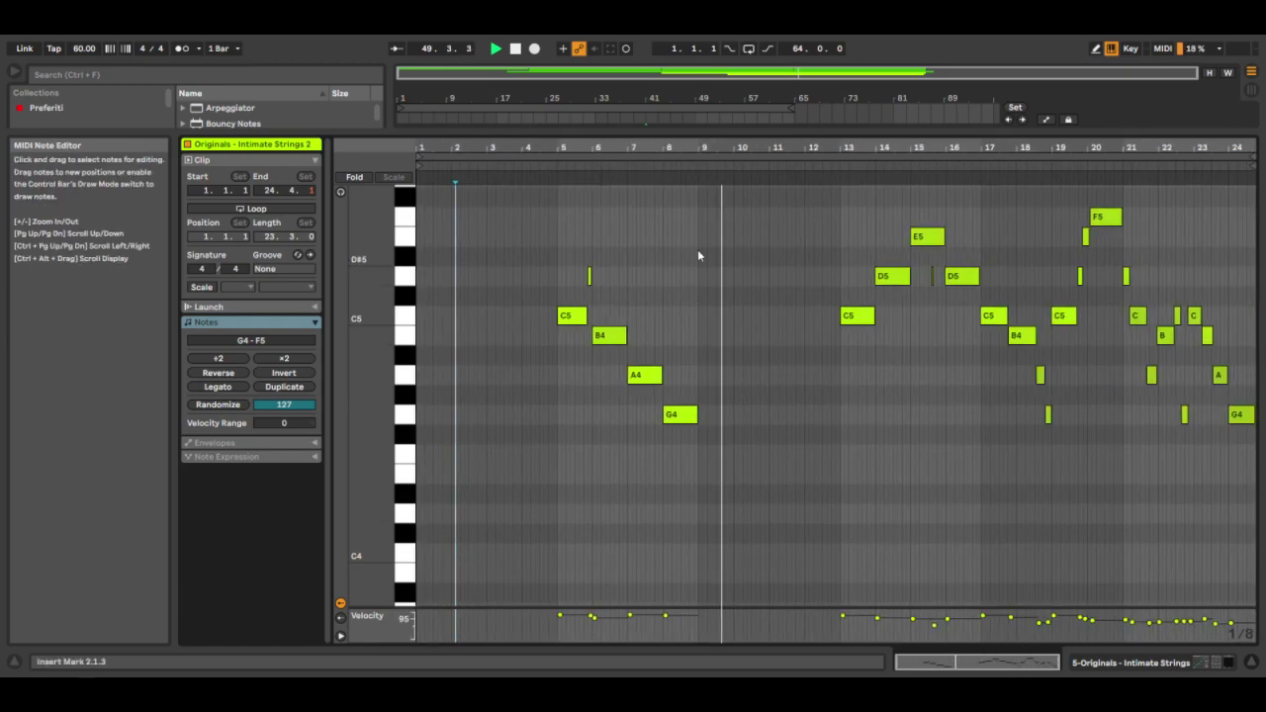
pyautogui.click(844, 204)
pyautogui.moveTo(845, 205); pyautogui.dragTo(976, 478)
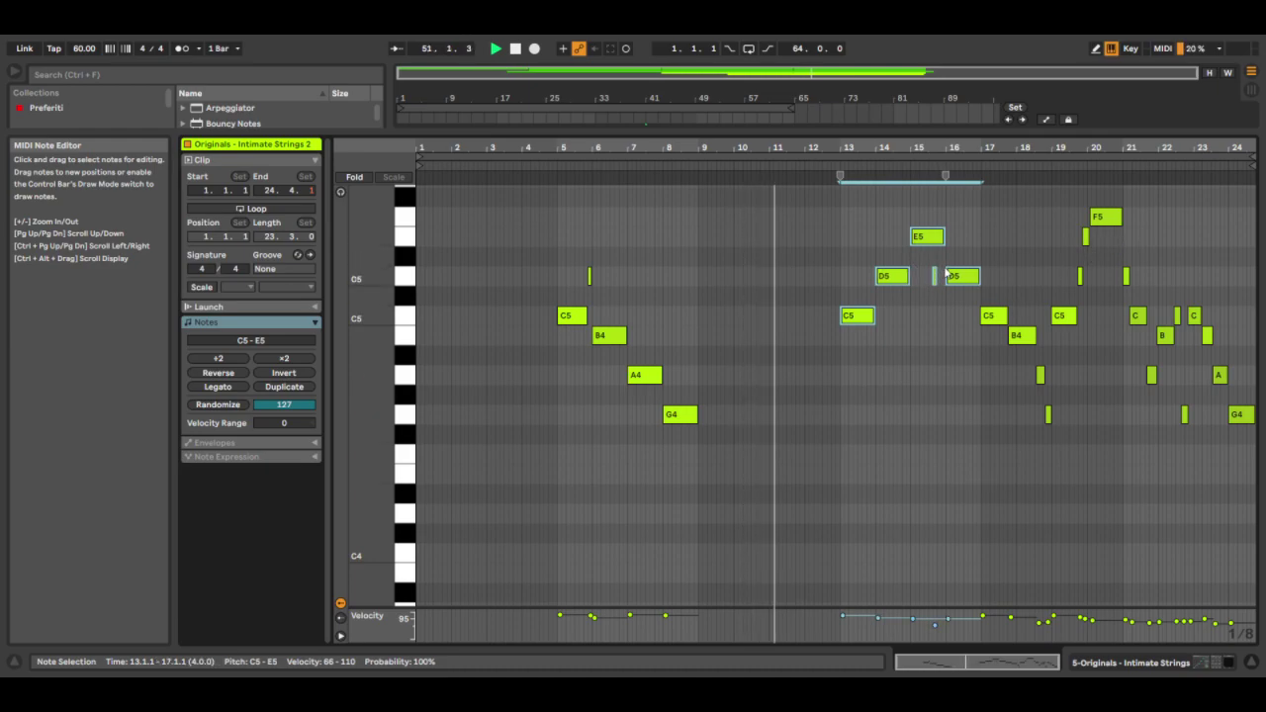
pyautogui.click(929, 302)
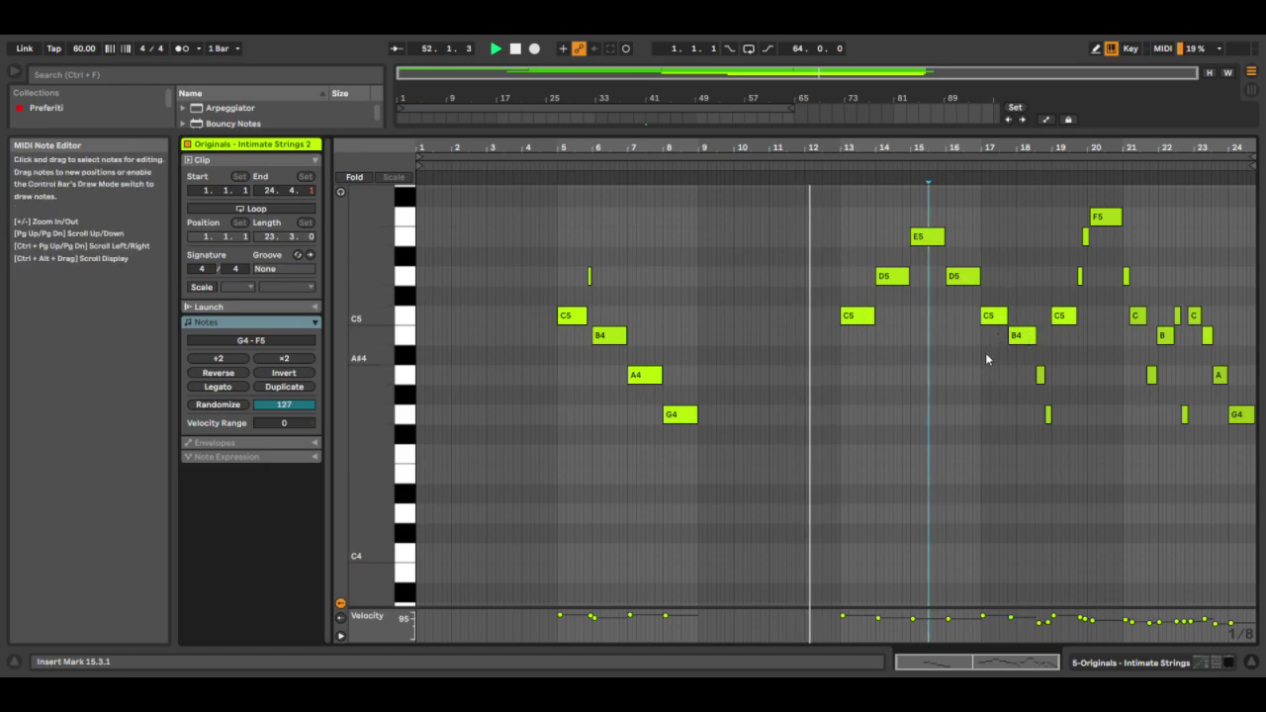
pyautogui.moveTo(1005, 477); pyautogui.dragTo(1129, 208)
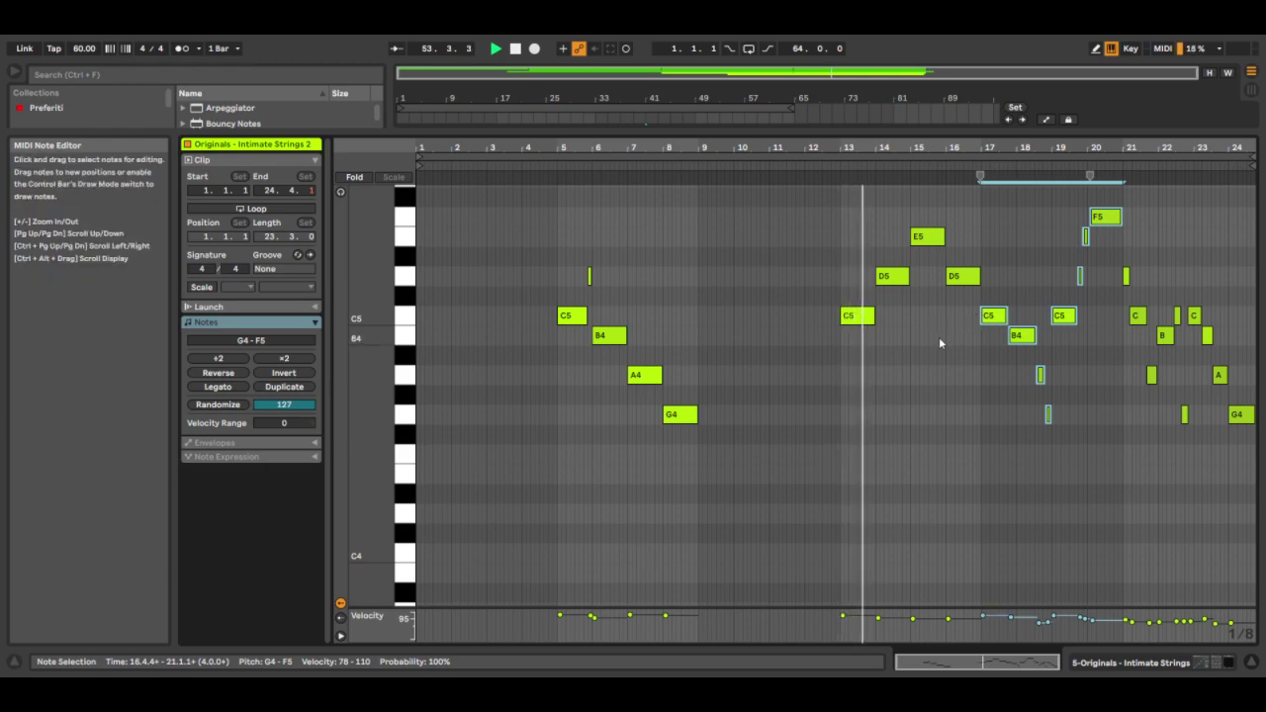
pyautogui.moveTo(1084, 352); pyautogui.dragTo(1016, 475)
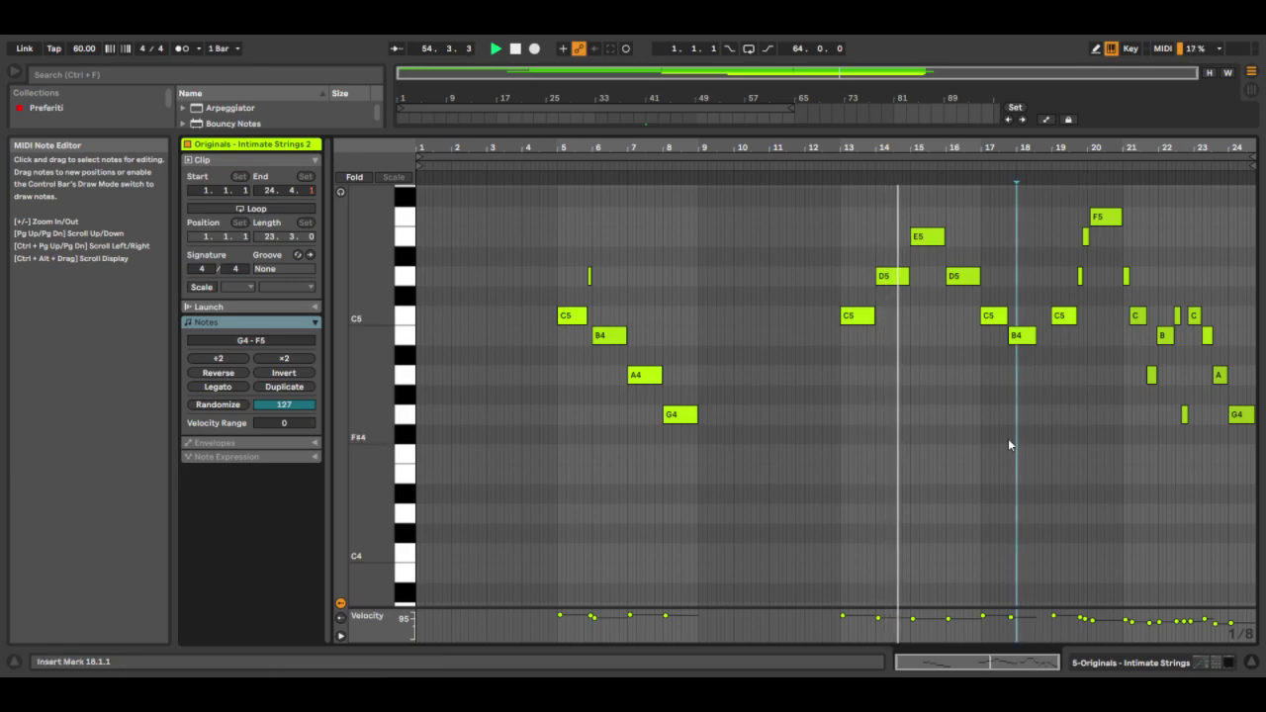
# Copy the bar 15 E5 to bar 19, delete the short D5 there, and lengthen the C5 below it to about bar 20
pyautogui.click(935, 236)
pyautogui.moveTo(980, 212); pyautogui.dragTo(845, 254)
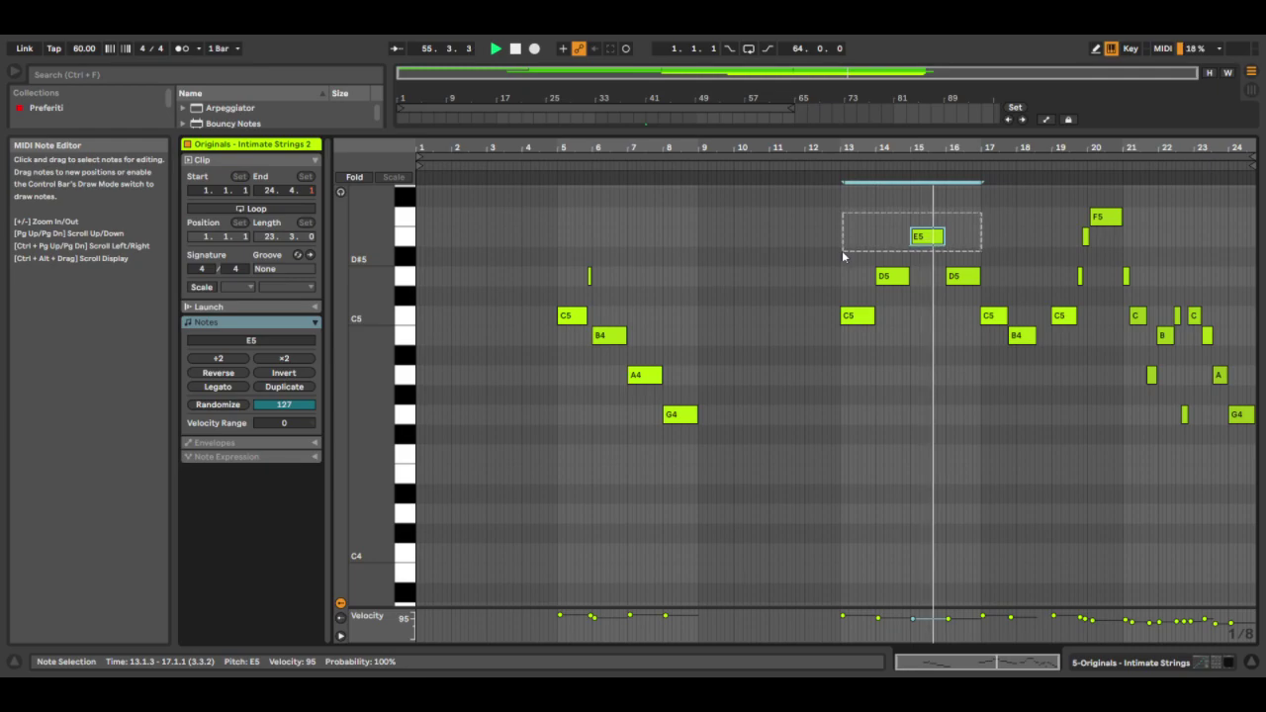
pyautogui.hotkey('ctrl', 'd')
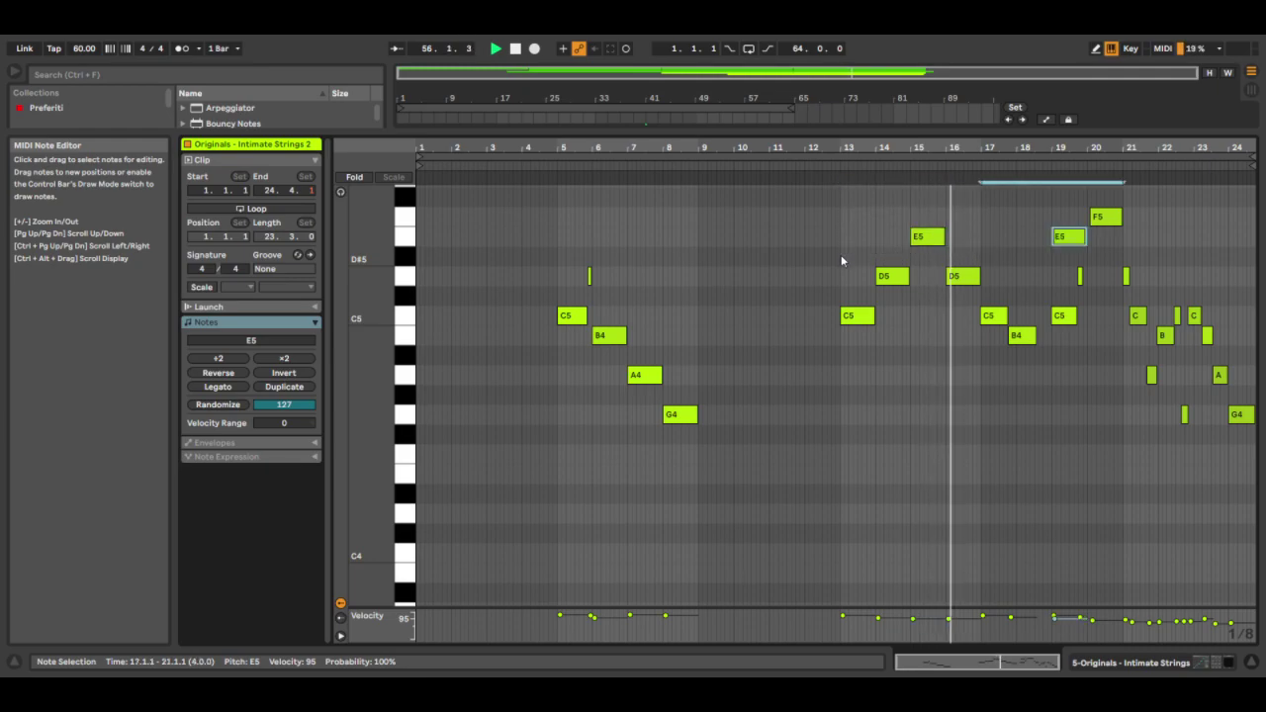
pyautogui.click(1080, 277)
pyautogui.doubleClick(1080, 277)
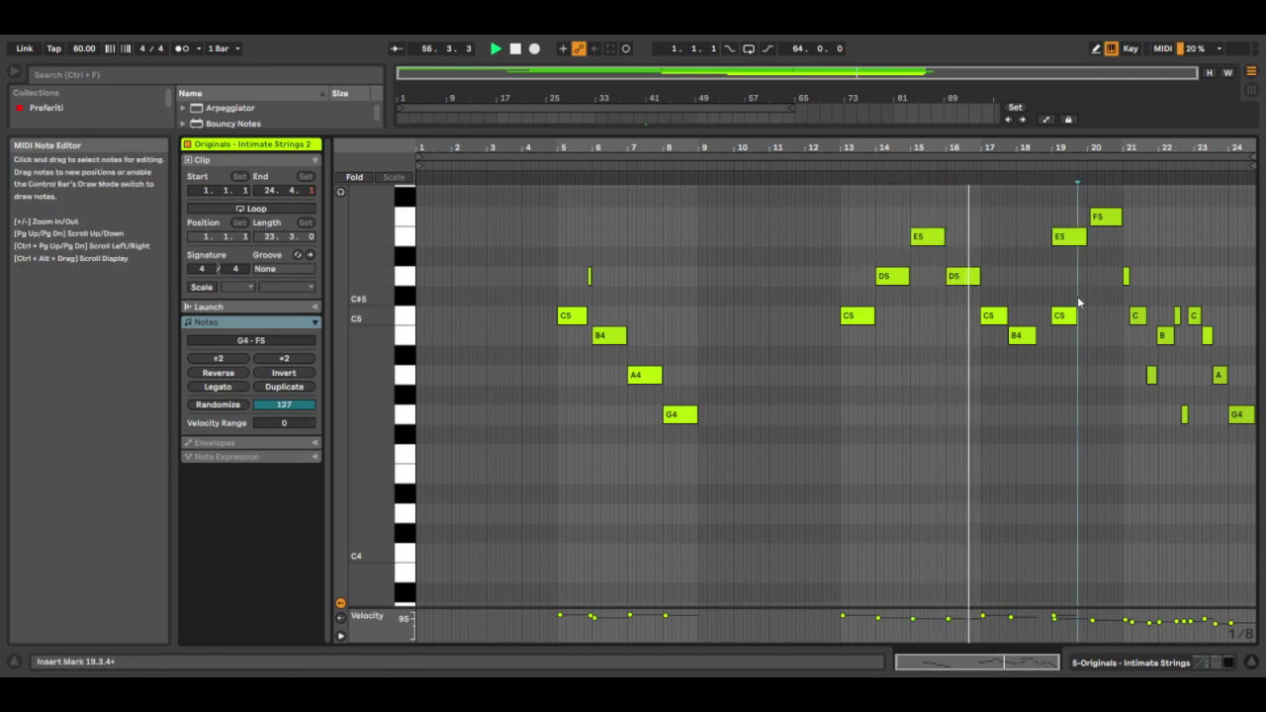
pyautogui.moveTo(1076, 316); pyautogui.dragTo(1089, 317)
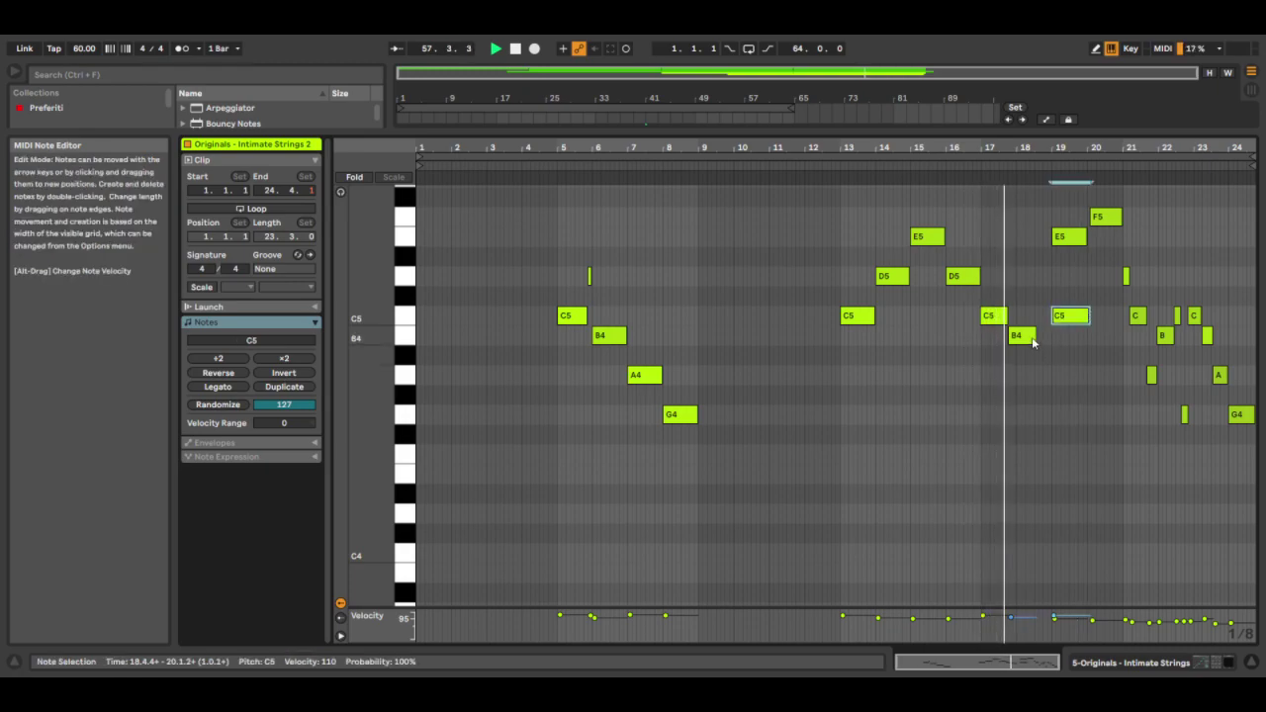
# Replace the B4 note near bar 18 with a one-bar G4 note starting at bar 18
pyautogui.doubleClick(1025, 338)
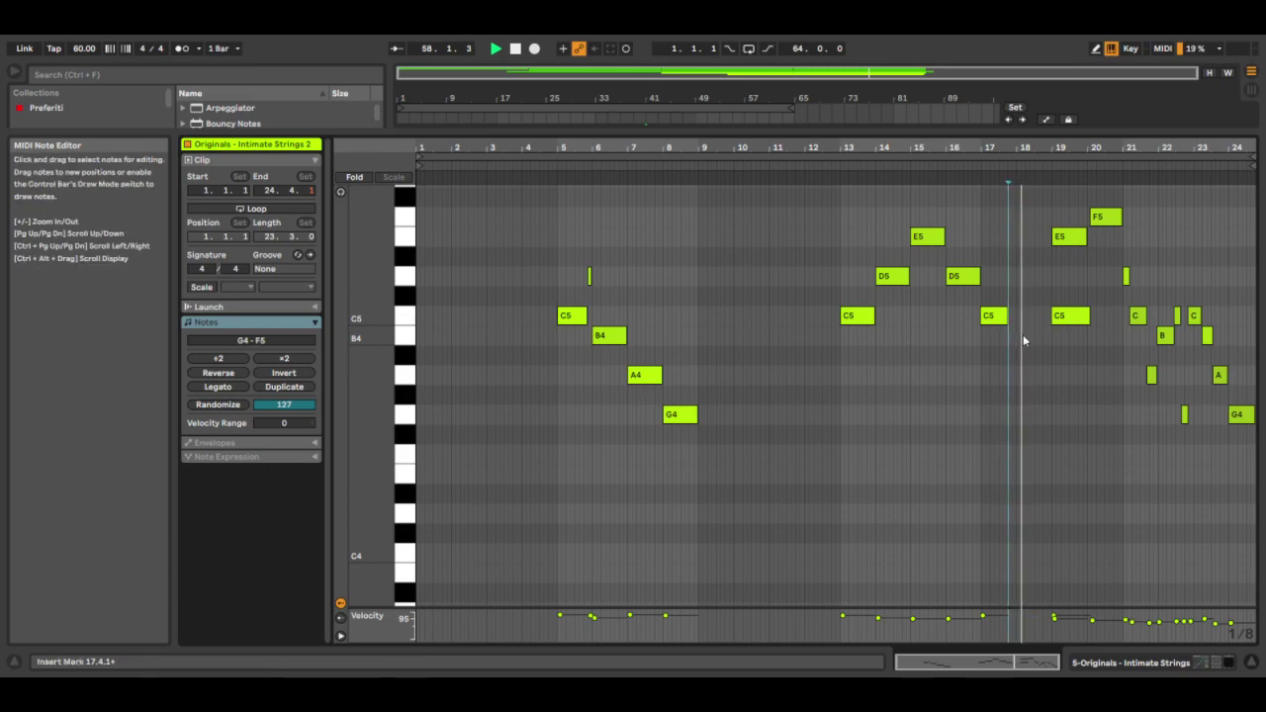
pyautogui.doubleClick(1021, 337)
pyautogui.moveTo(1022, 340); pyautogui.dragTo(1020, 376)
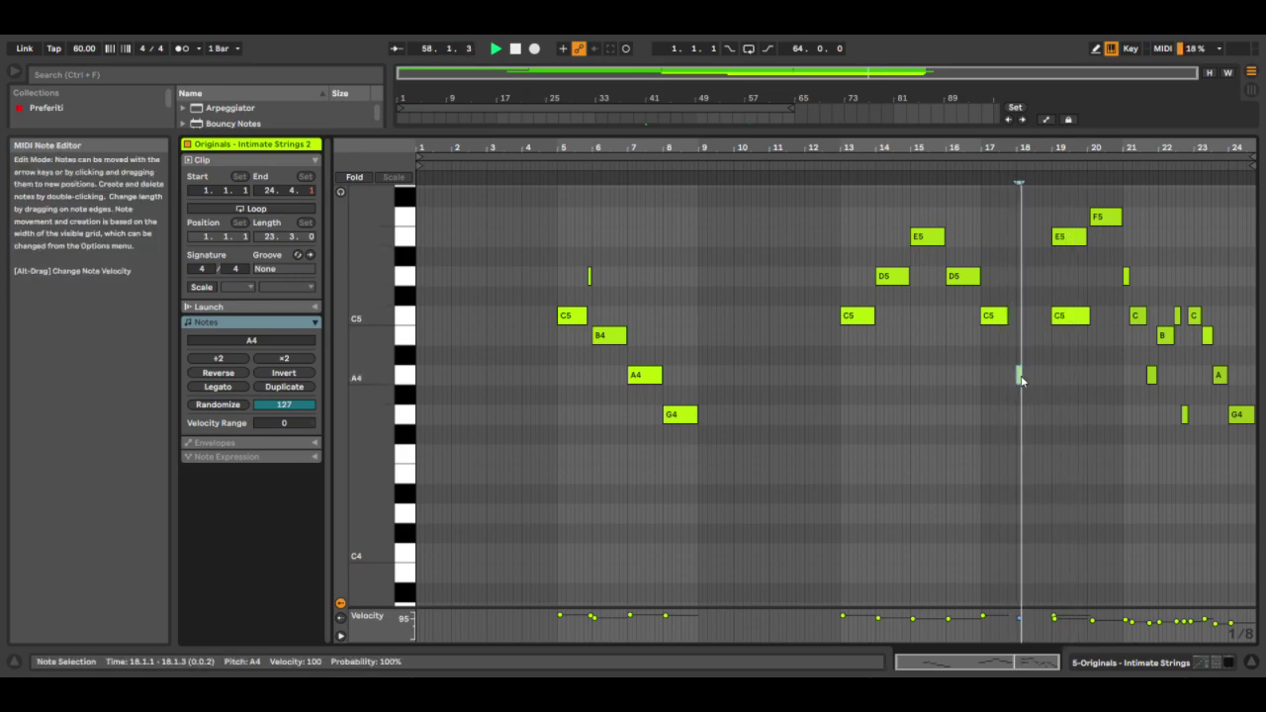
pyautogui.moveTo(1021, 376); pyautogui.dragTo(1039, 417)
# Extend the C5 note at bar 17 to bar 18 and the C5 note at bar 19 to bar 21
pyautogui.moveTo(1005, 322); pyautogui.dragTo(1016, 322)
pyautogui.click(1078, 237)
pyautogui.moveTo(1086, 316); pyautogui.dragTo(1121, 315)
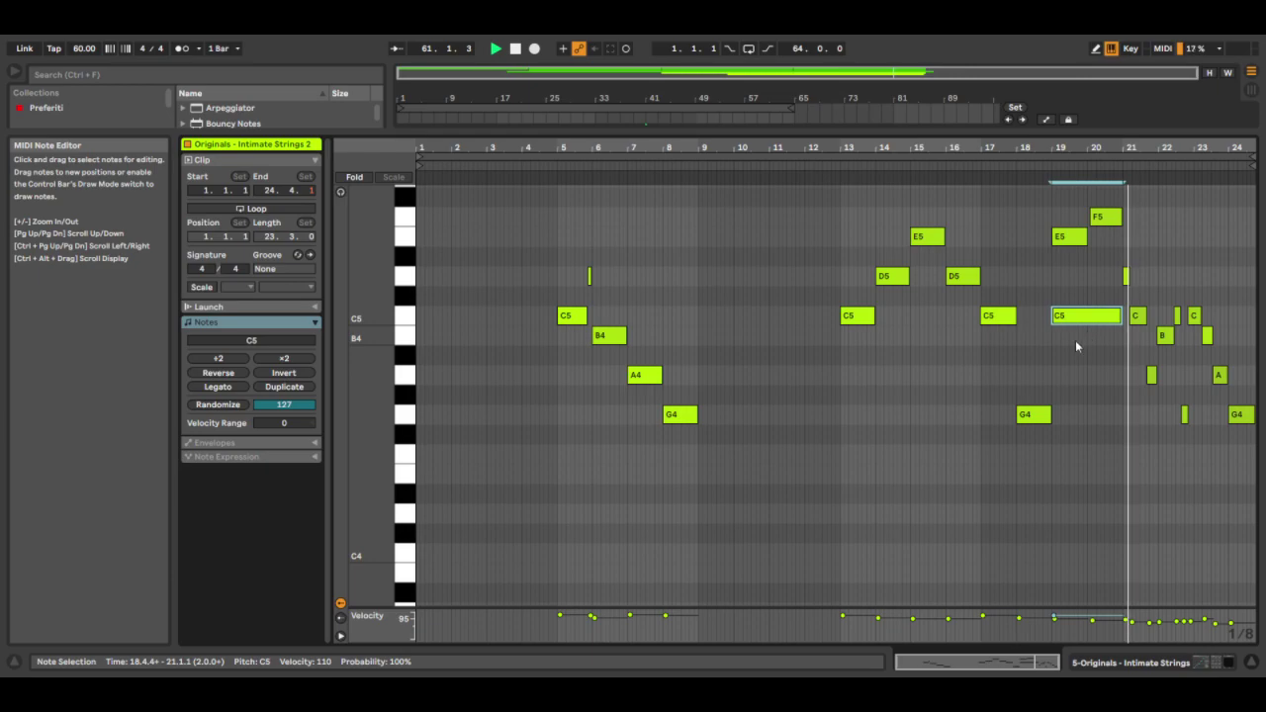
# Replace the notes from bar 21 onward with a copy of the descending phrase from bars 5 to 8
pyautogui.moveTo(695, 232); pyautogui.dragTo(562, 460)
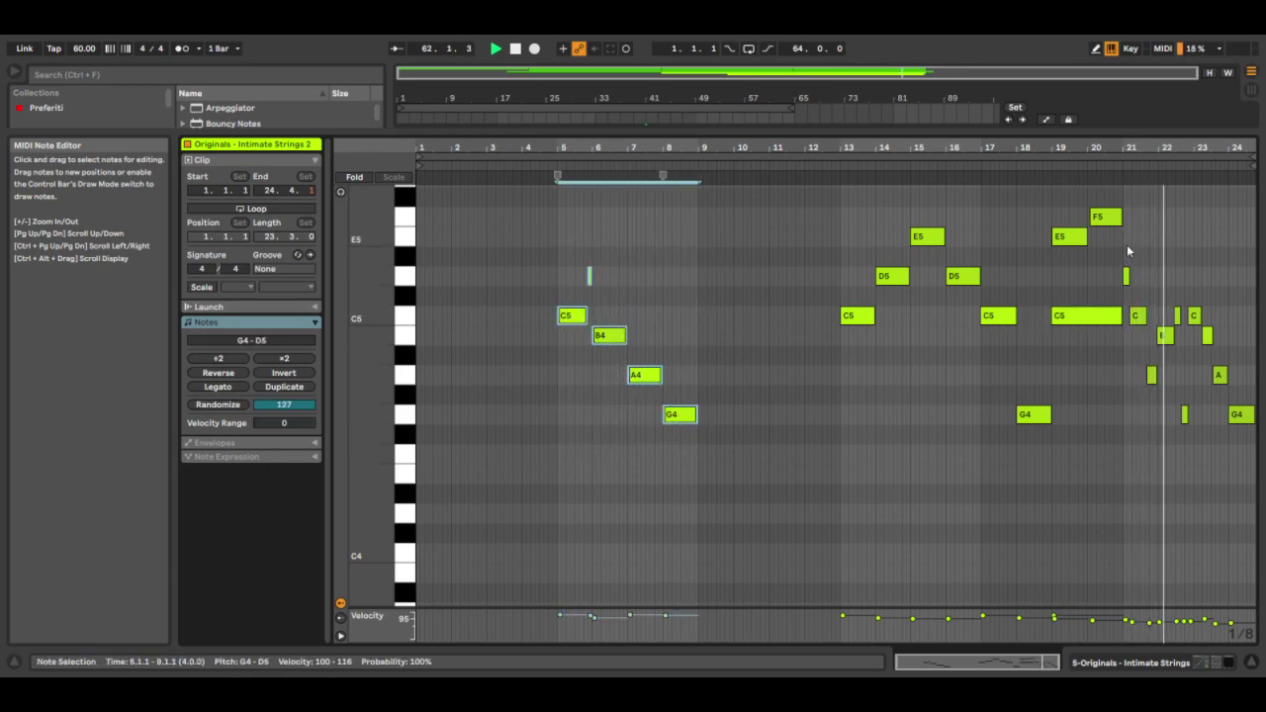
pyautogui.moveTo(1123, 244); pyautogui.dragTo(1250, 465)
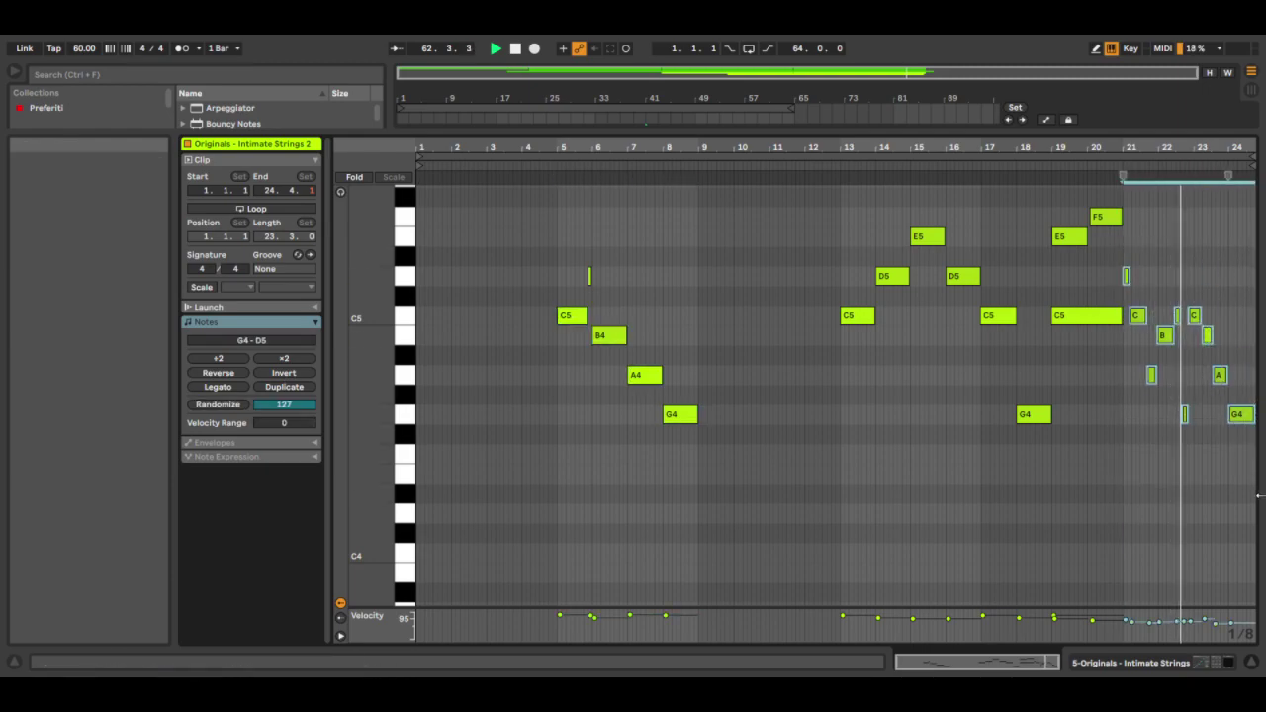
pyautogui.press('Delete')
pyautogui.hotkey('ctrl', 'v')
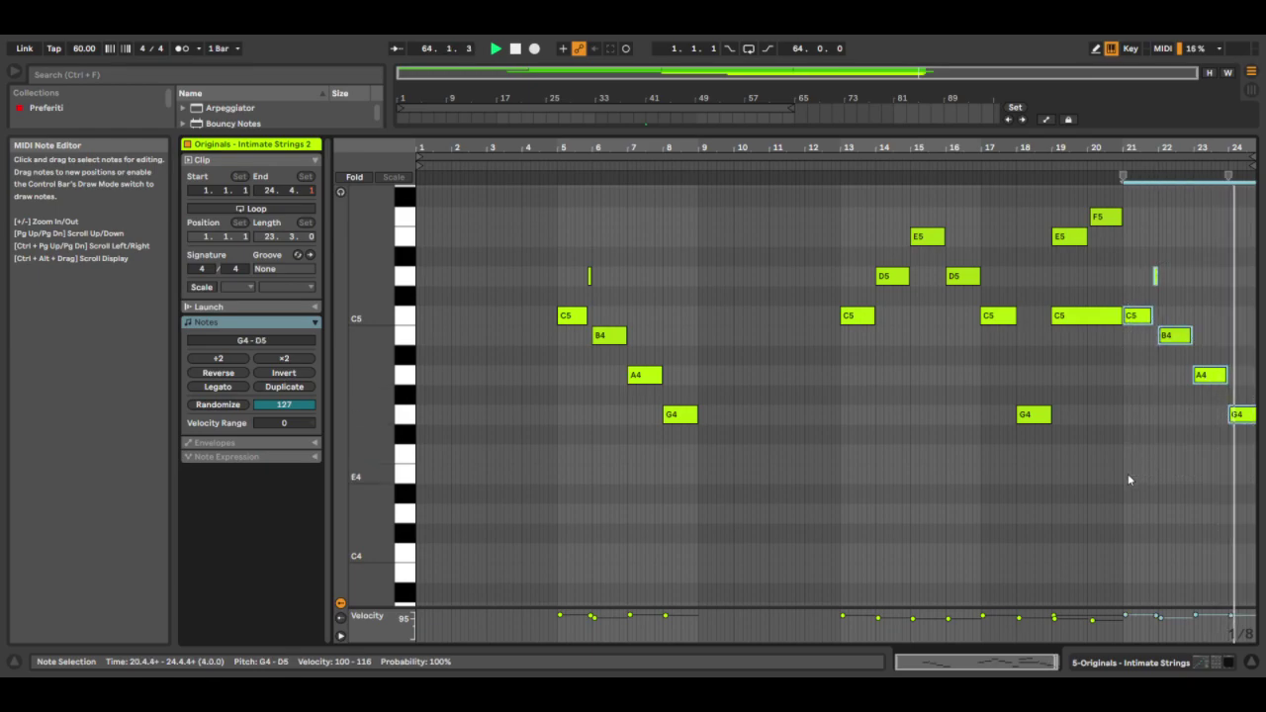
# Duplicate the phrase at bars 21 to 24 one octave higher and set the clip's loop length to 24 bars
pyautogui.moveTo(1125, 319); pyautogui.dragTo(988, 209)
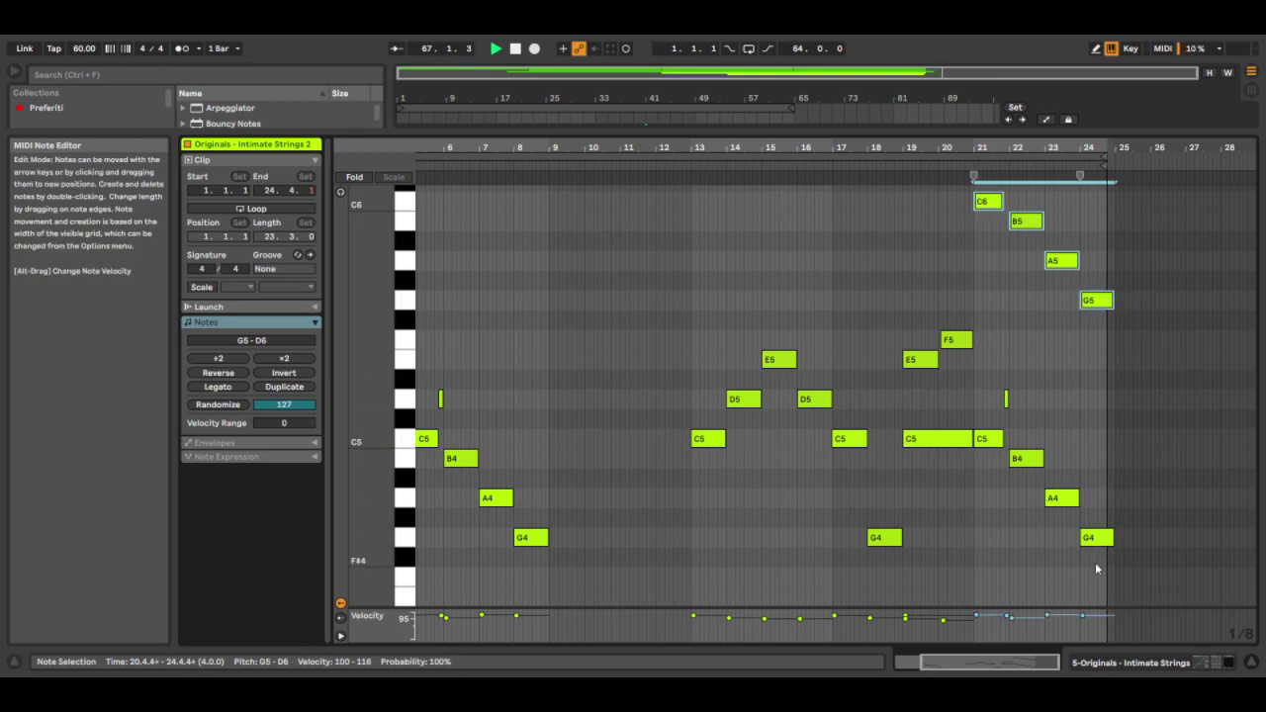
pyautogui.hotkey('ctrl', 'a')
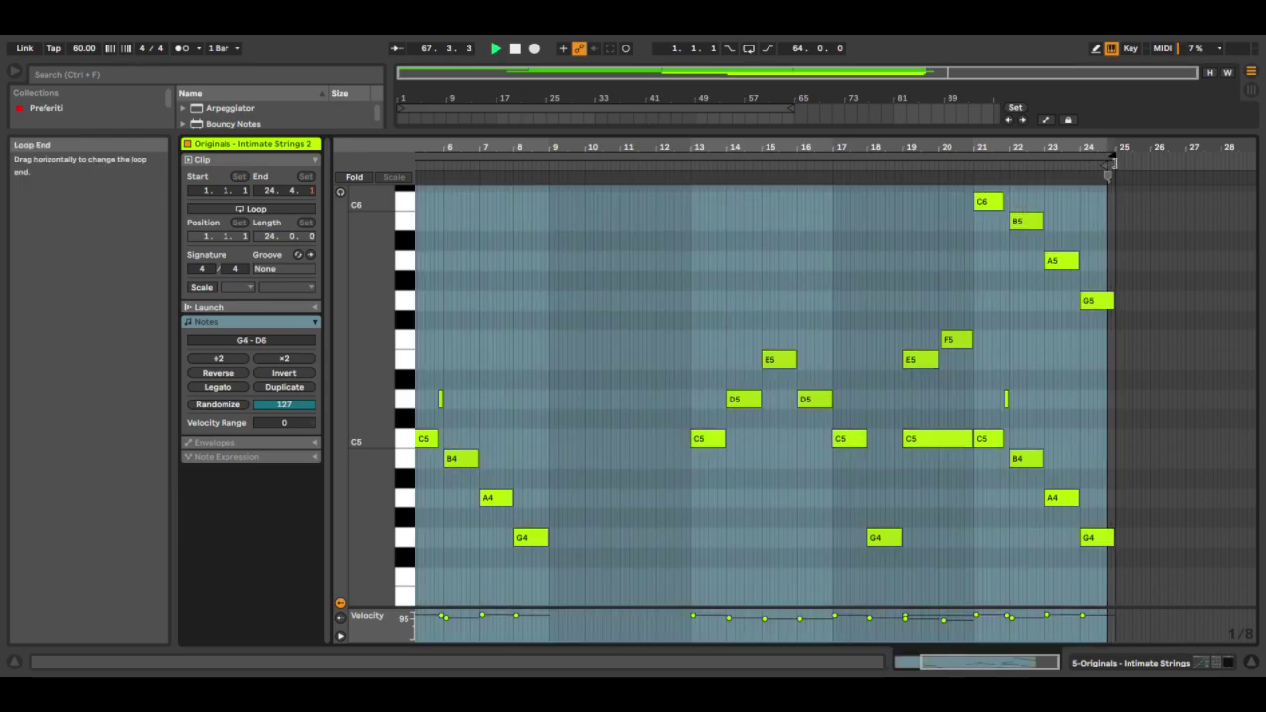
pyautogui.hotkey('shift', 'Tab')
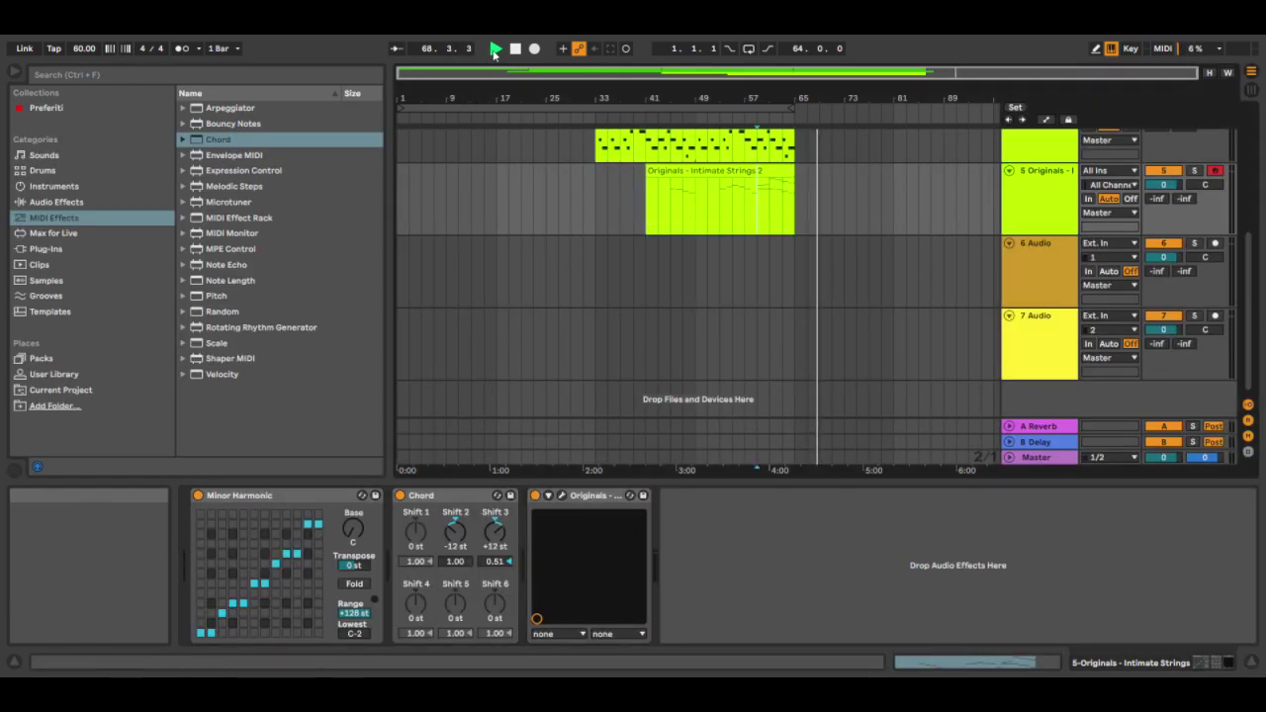
# Set track 5's volume to -0.9 dB and duplicate the track, trimming the copied clip to start at bar 59
pyautogui.scroll(2, 819, 332)
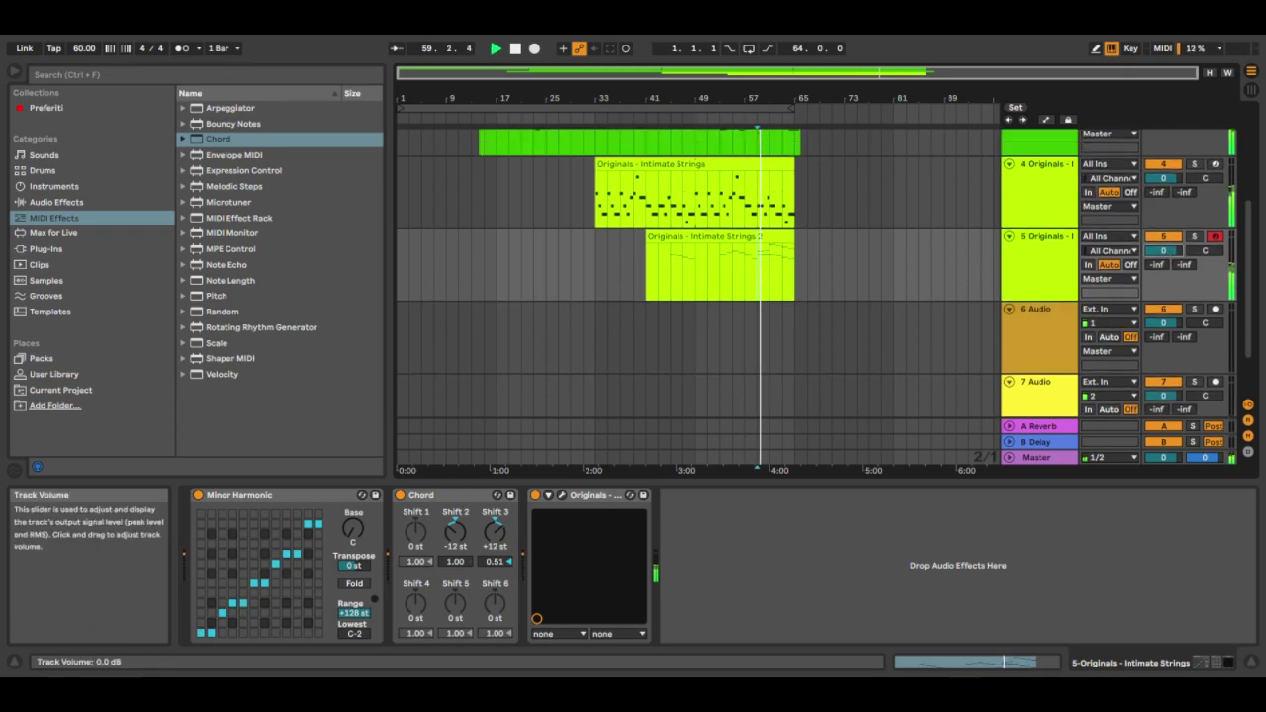
pyautogui.click(1065, 274)
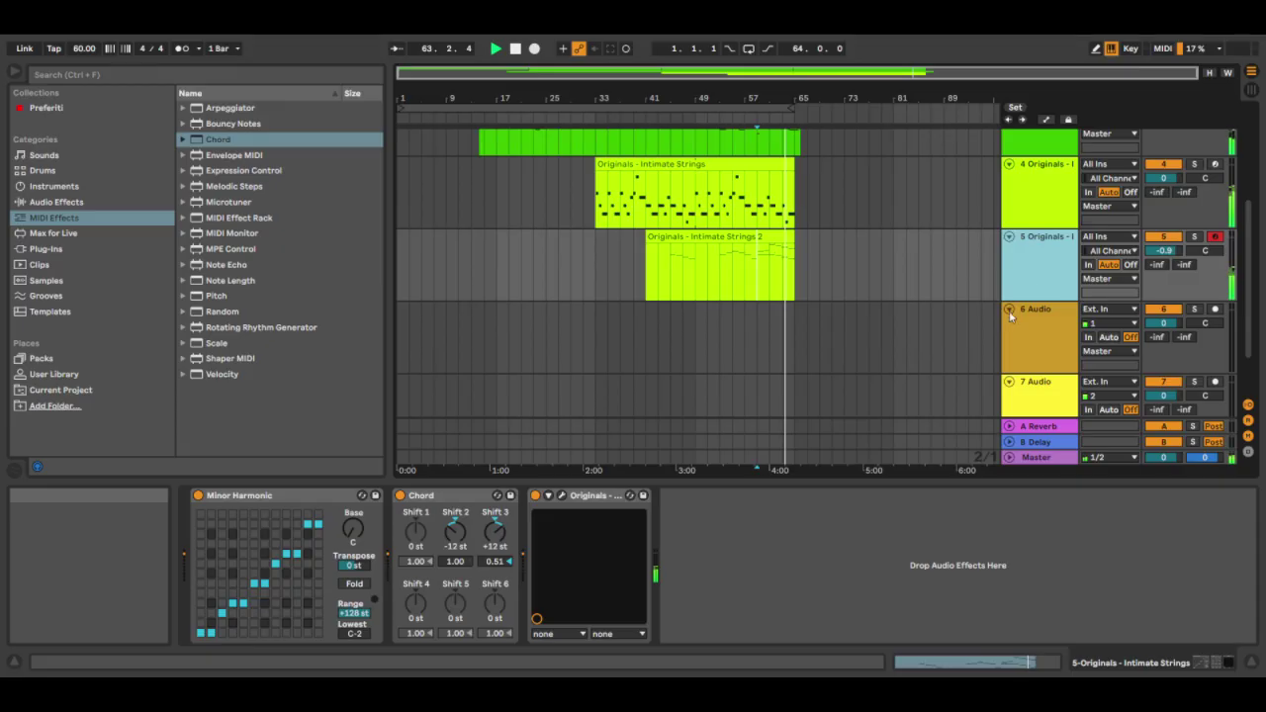
pyautogui.hotkey('ctrl', 'd')
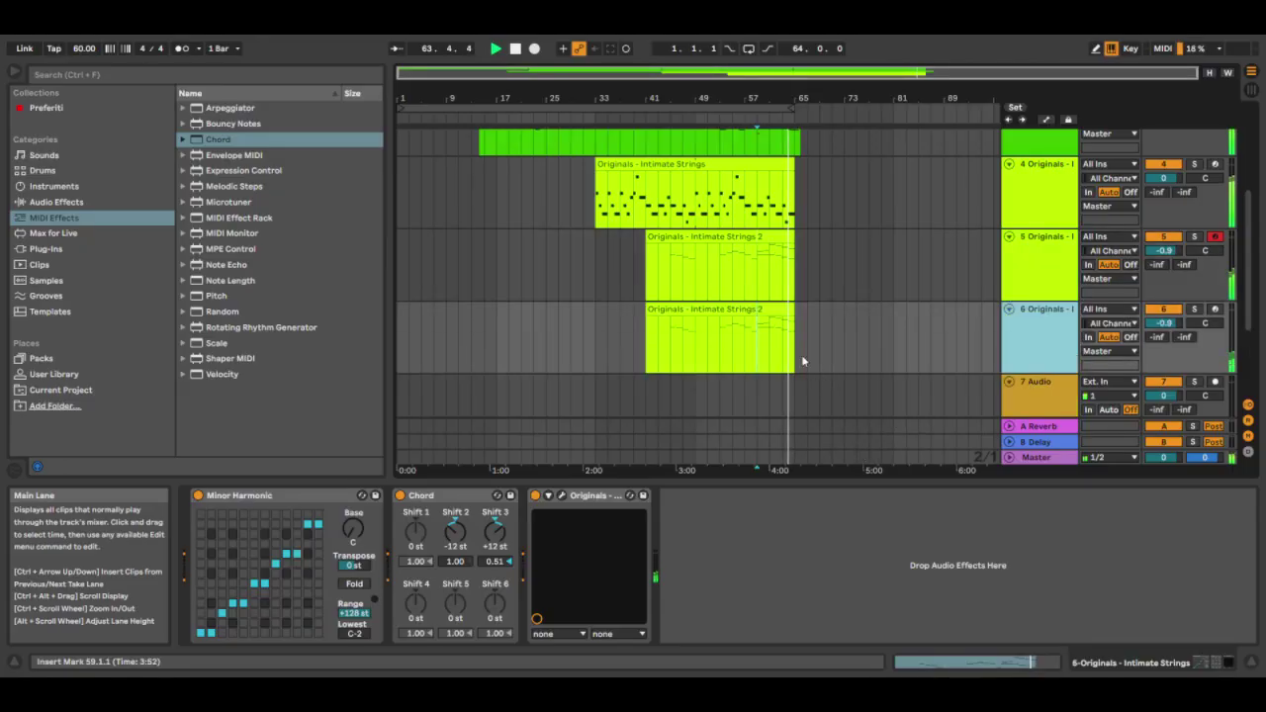
pyautogui.moveTo(650, 310); pyautogui.dragTo(757, 311)
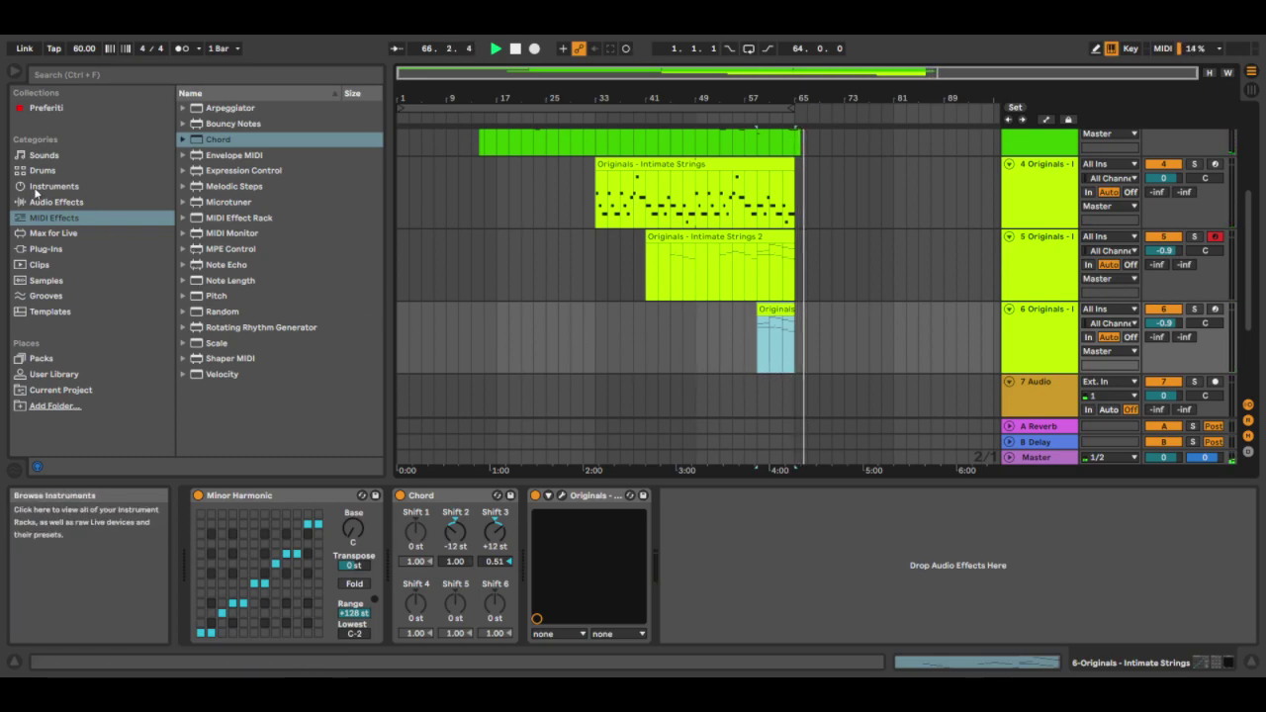
# Replace the instrument on the duplicated track with Spitfire Audio's BBC Symphony Orchestra VST3 plug-in
pyautogui.click(45, 251)
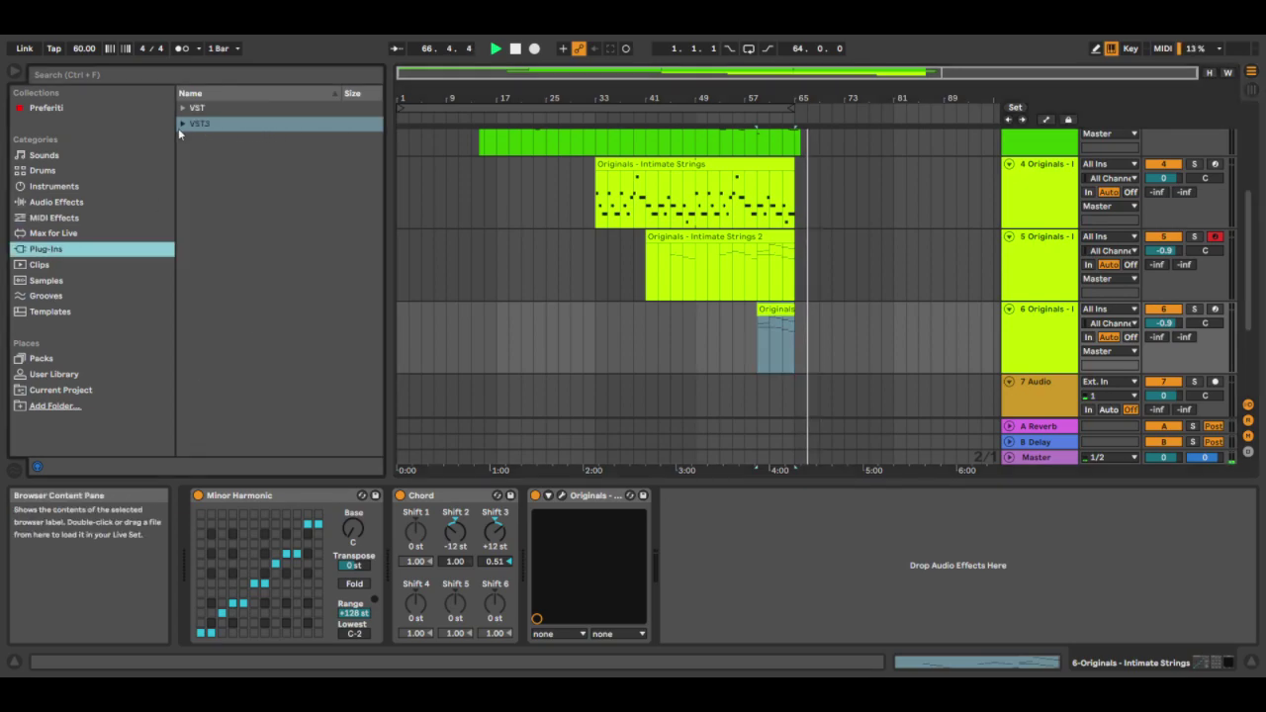
pyautogui.click(182, 124)
pyautogui.click(263, 186)
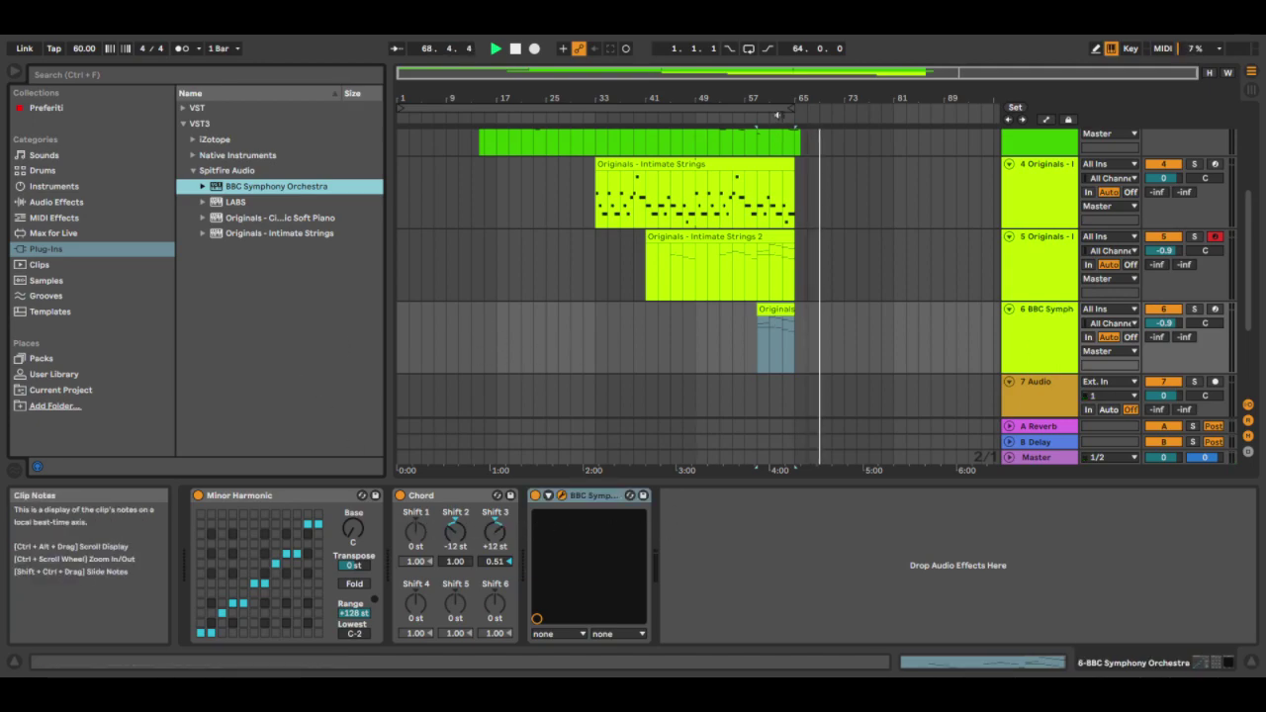
# Play the arrangement from bar 59 and lower the BBC Symphony Orchestra track's volume to -20.3 dB
pyautogui.click(765, 350)
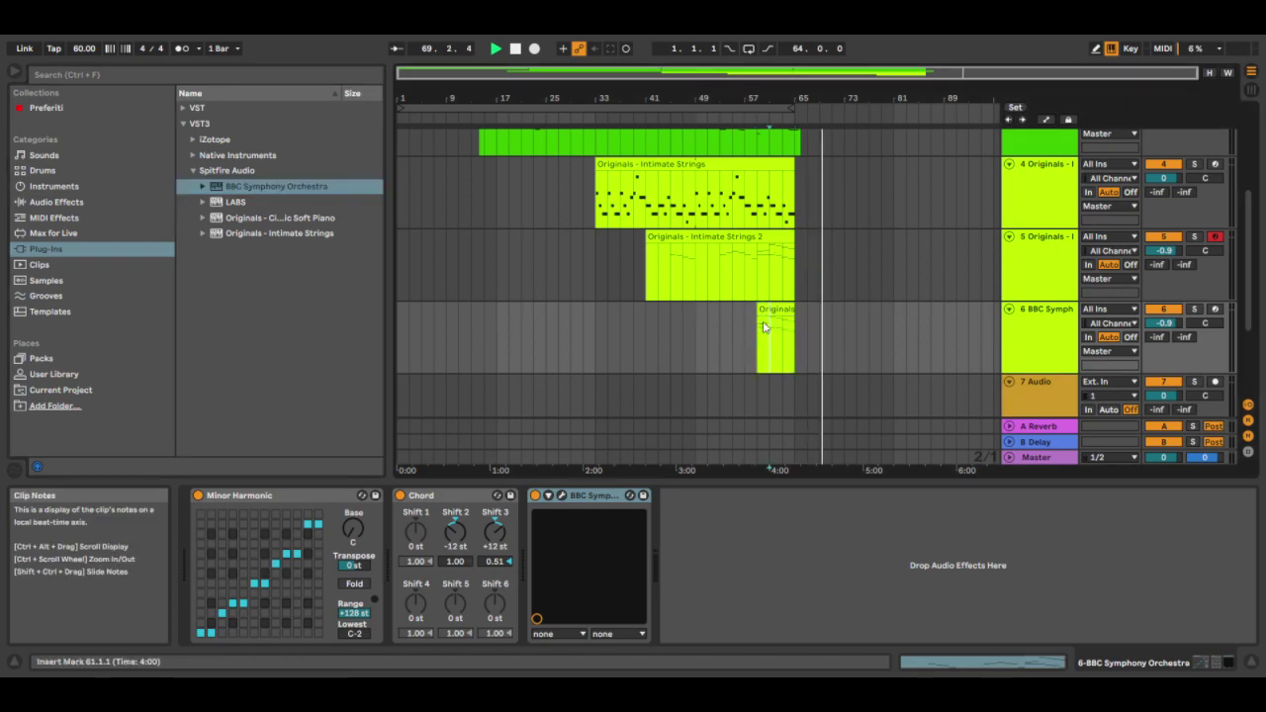
pyautogui.click(497, 50)
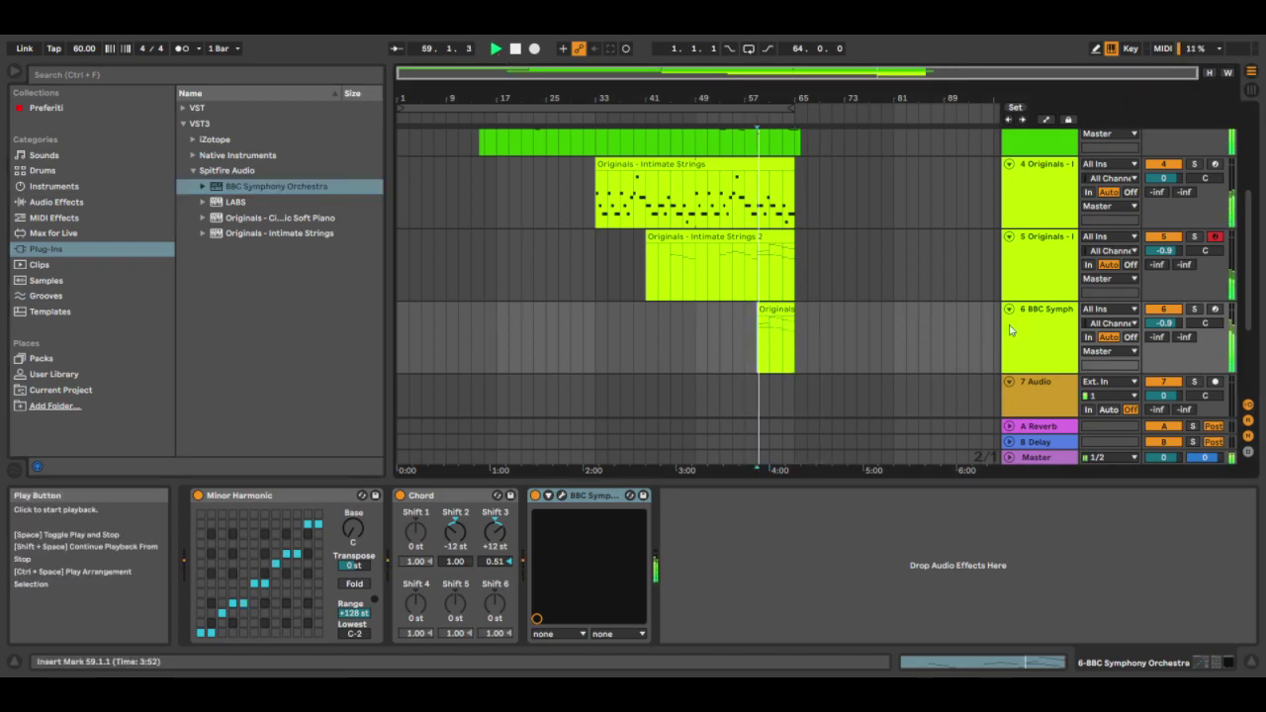
pyautogui.moveTo(1165, 322); pyautogui.dragTo(1164, 346)
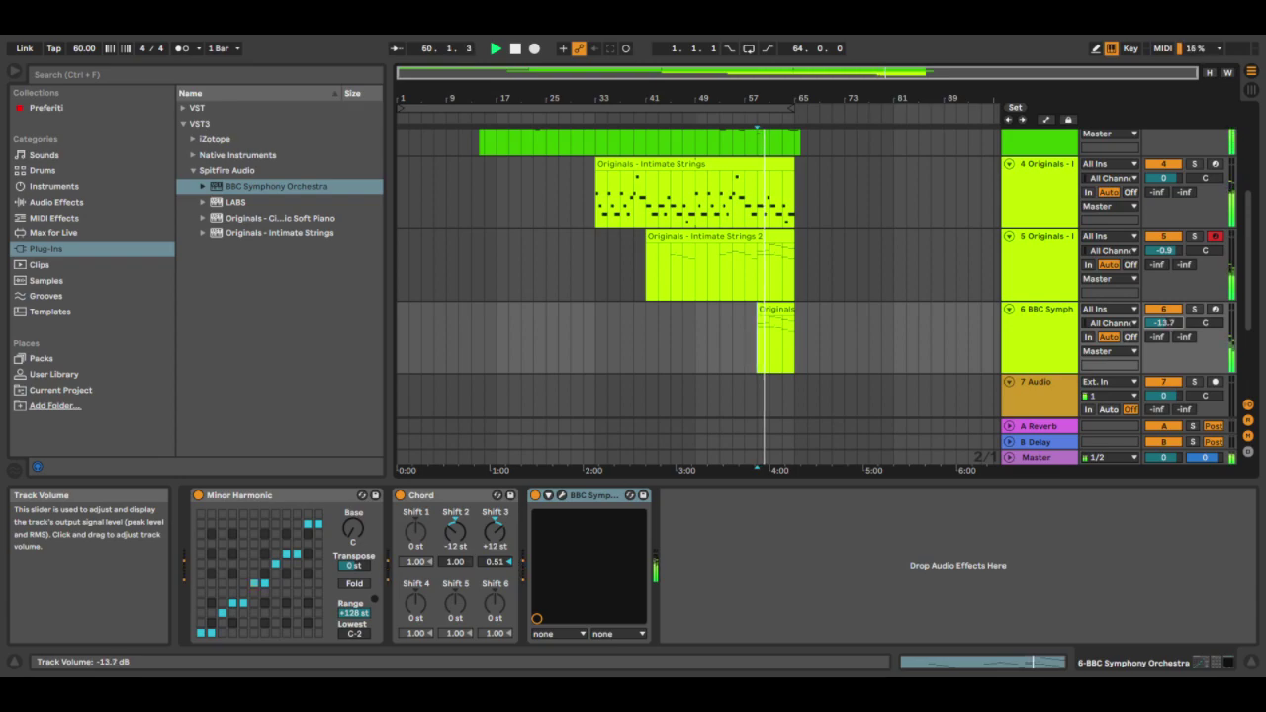
pyautogui.moveTo(1165, 322); pyautogui.dragTo(1164, 328)
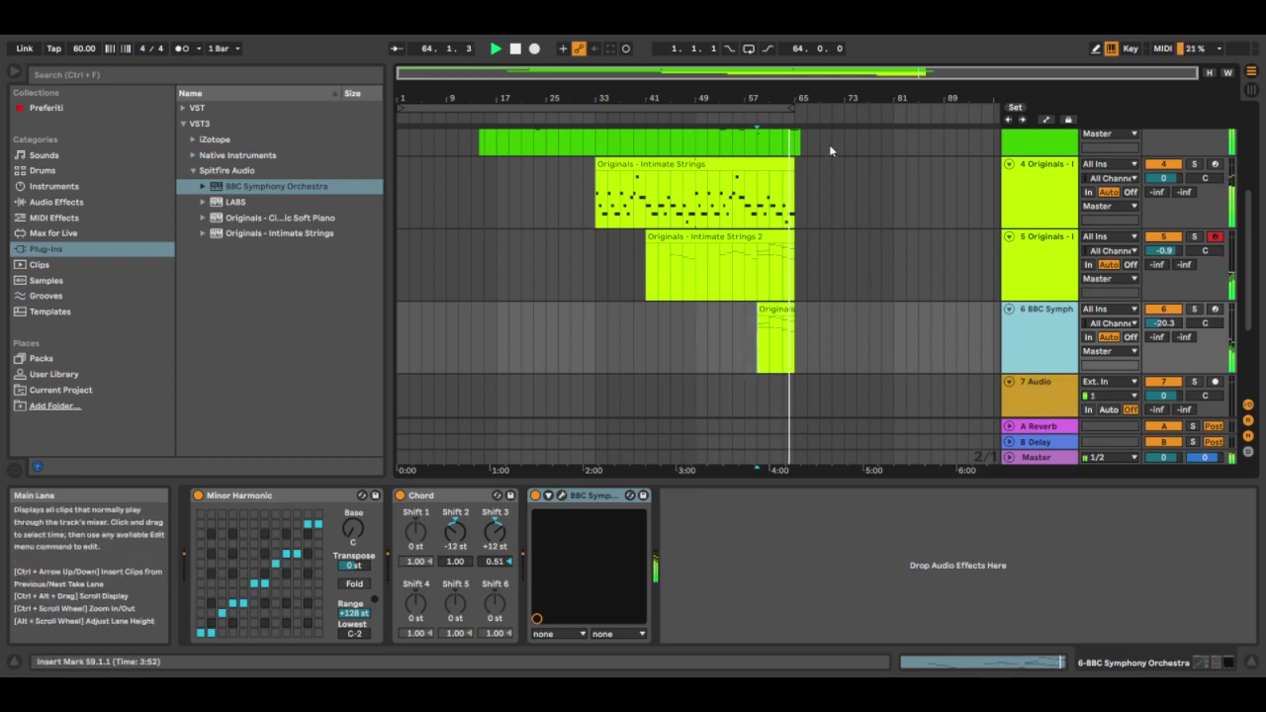
# Arm the first Cinematic Soft Piano track and record a closing C3 note from bar 65
pyautogui.press('+')
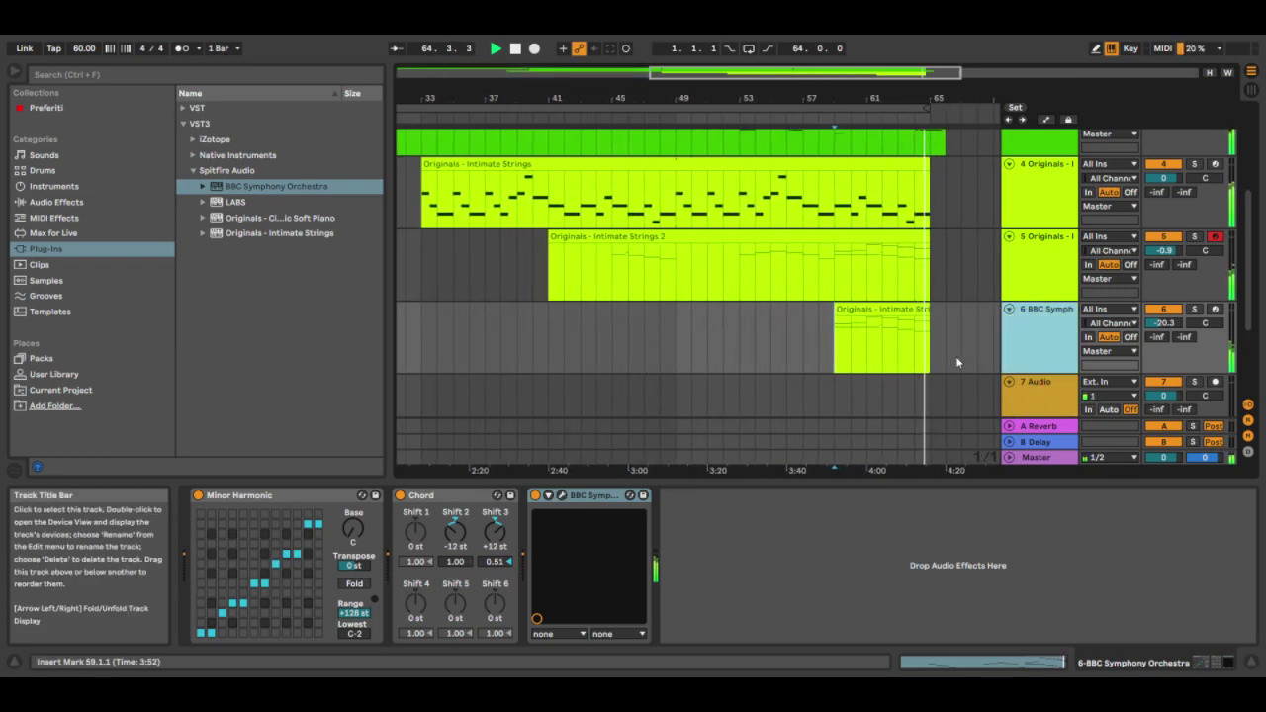
pyautogui.click(936, 351)
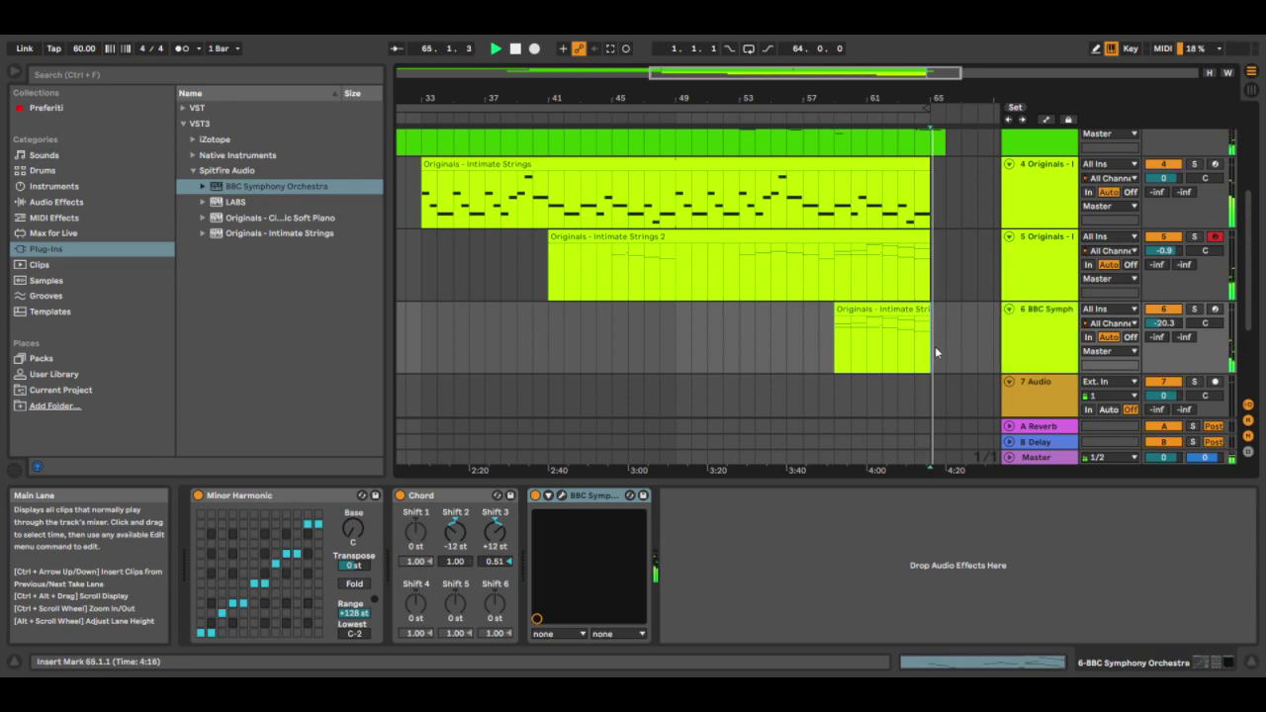
pyautogui.scroll(5, 960, 259)
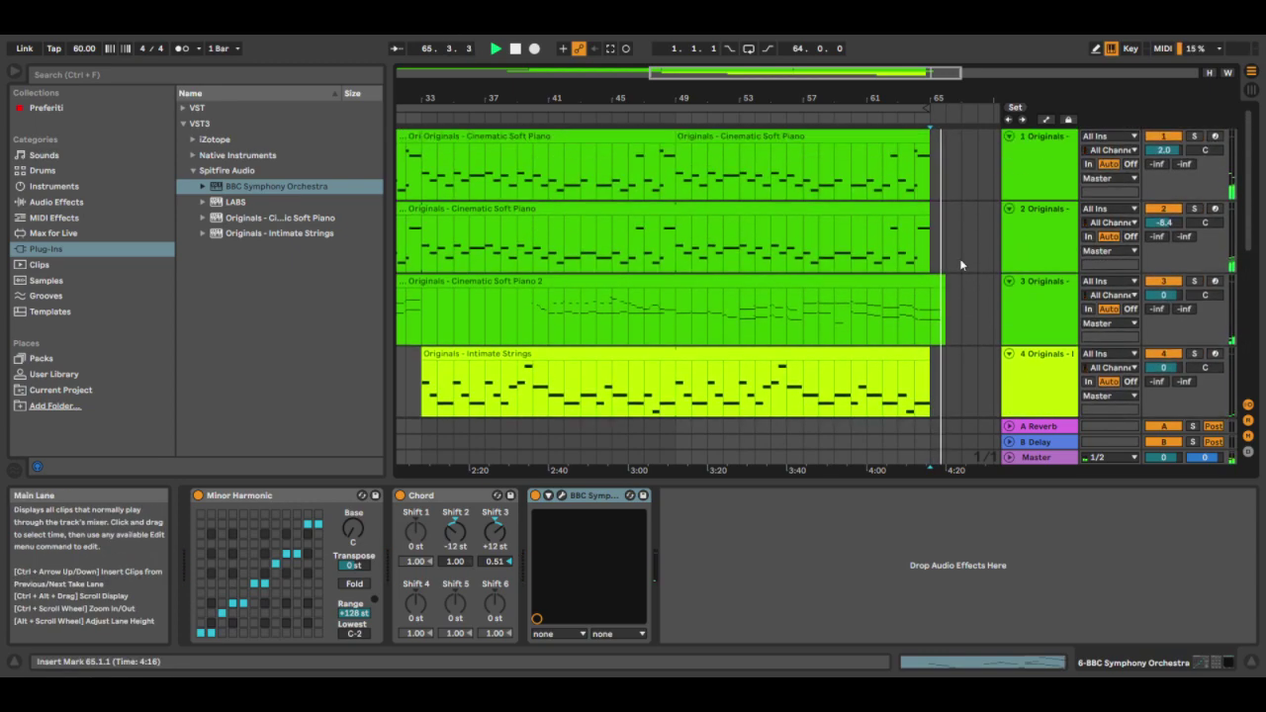
pyautogui.click(932, 175)
pyautogui.click(514, 49)
pyautogui.moveTo(930, 184); pyautogui.dragTo(933, 184)
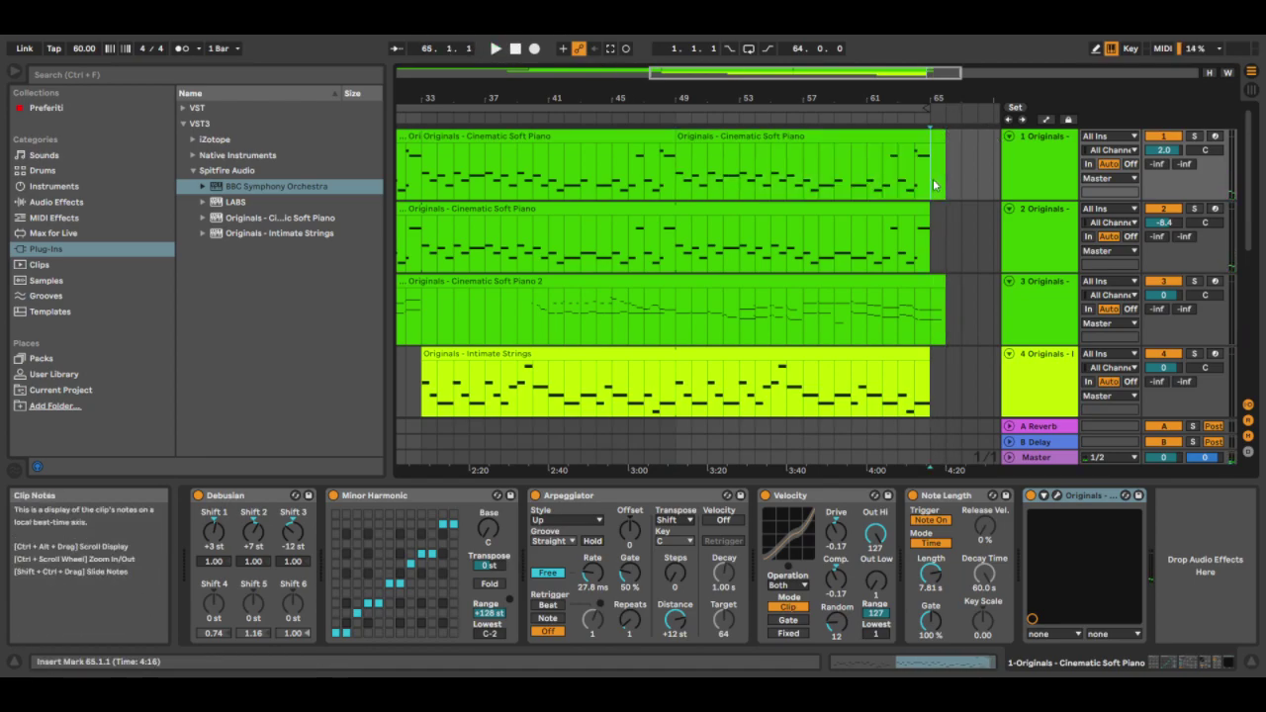
pyautogui.click(1217, 136)
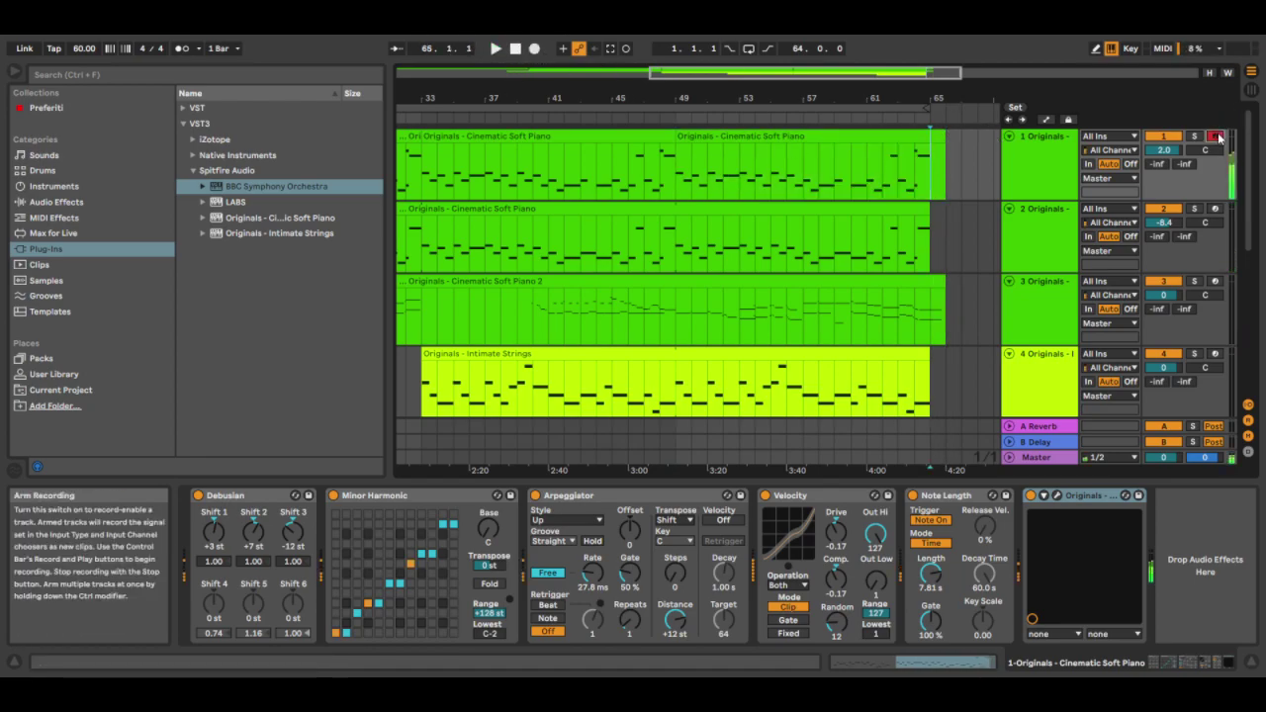
pyautogui.click(536, 50)
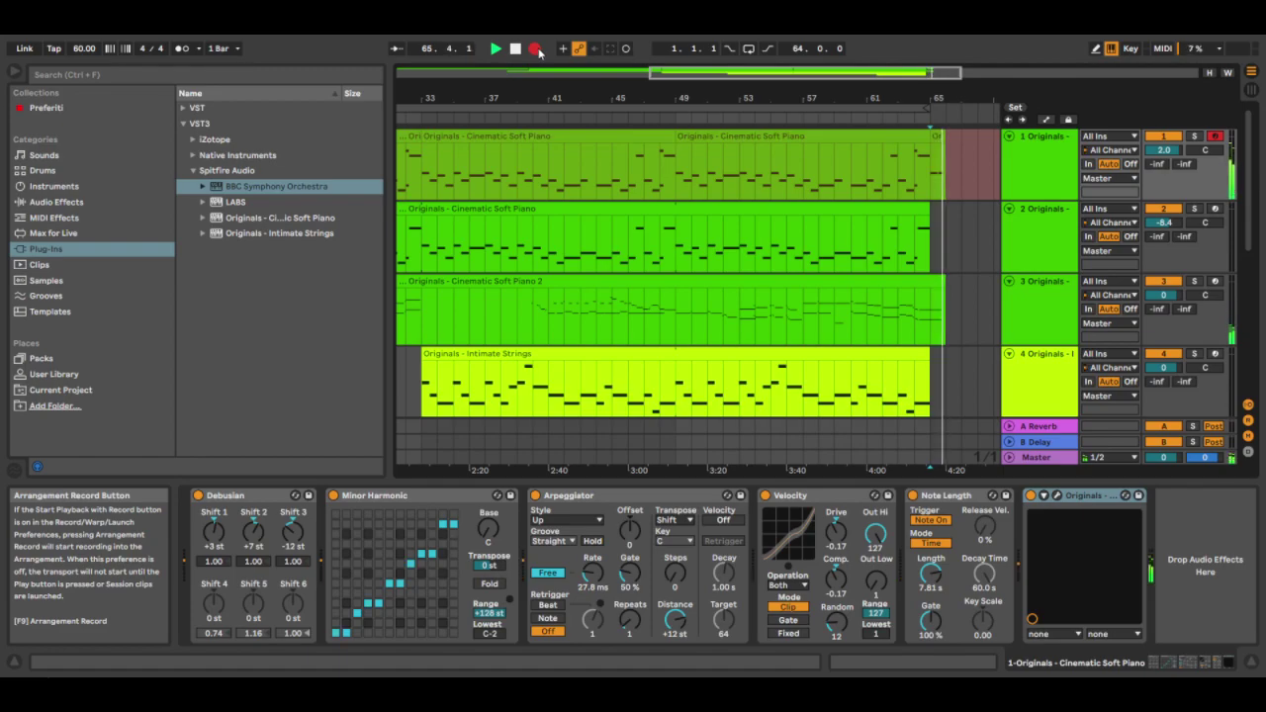
pyautogui.press('space')
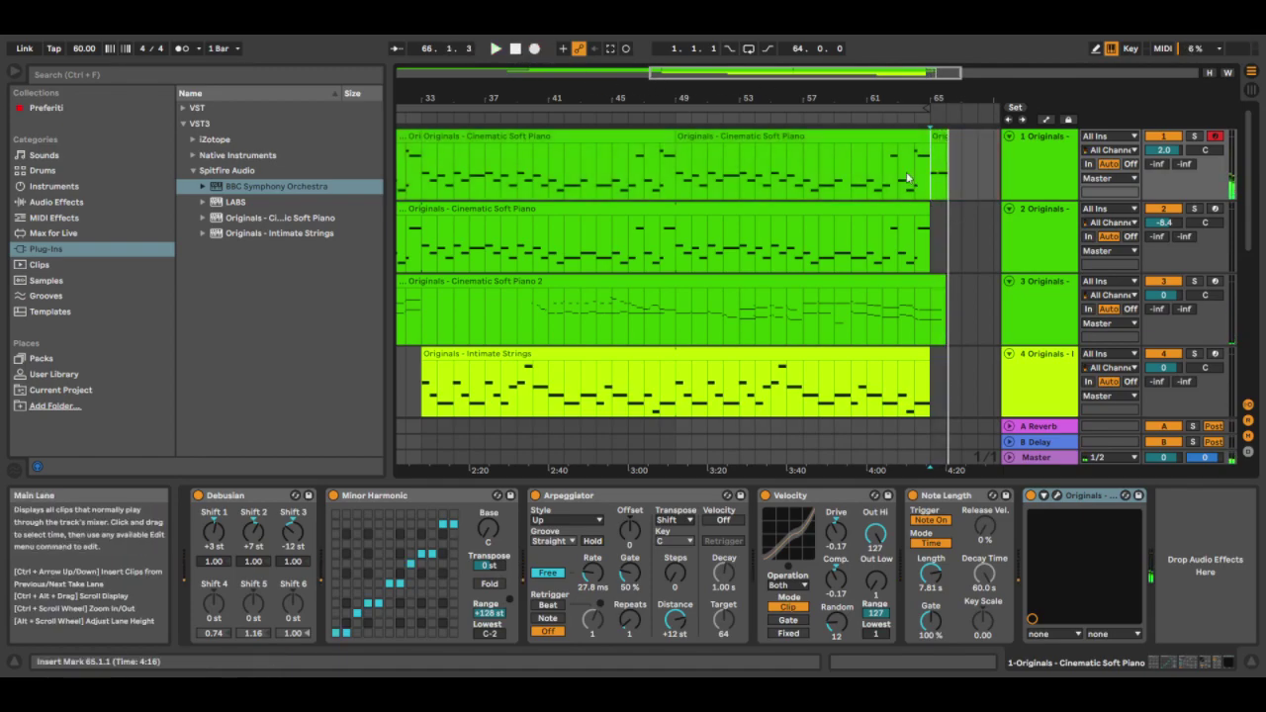
# Move the recorded C3 note to the very start of its new clip
pyautogui.doubleClick(939, 133)
pyautogui.moveTo(825, 398); pyautogui.dragTo(446, 404)
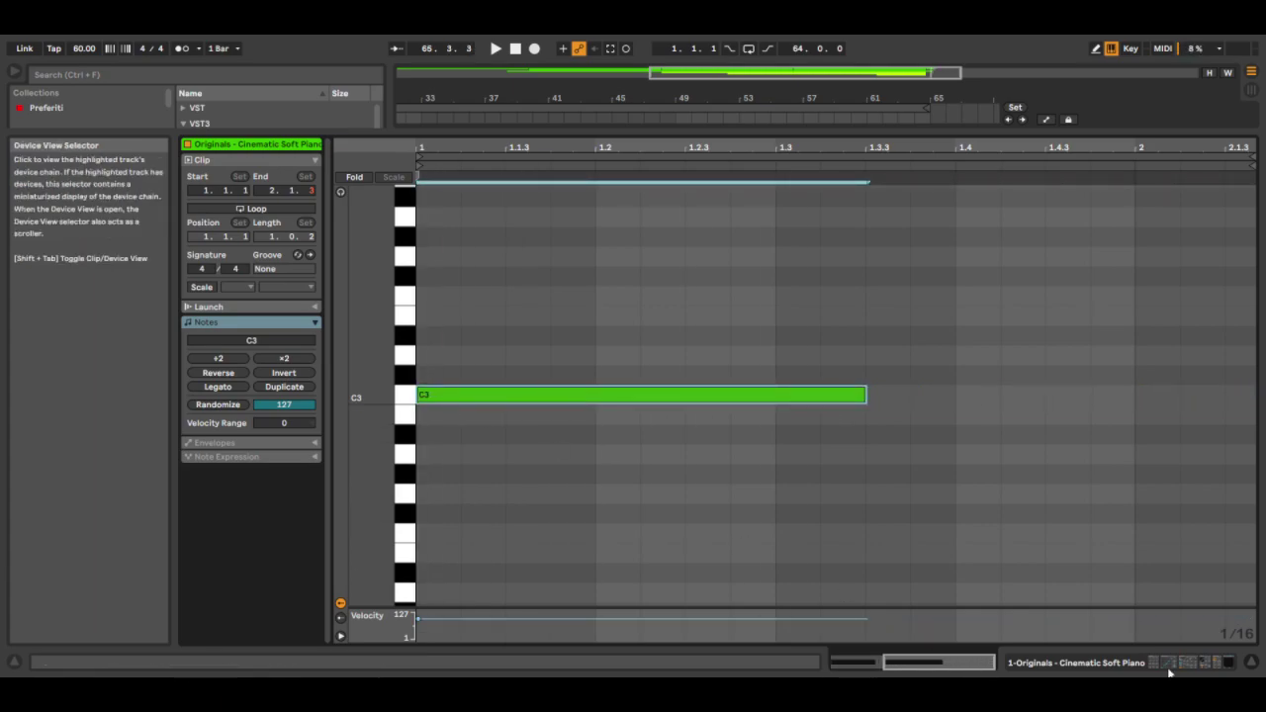
pyautogui.click(1167, 669)
# Set the arrangement loop length to 67 bars and play the ending from bar 64
pyautogui.click(925, 139)
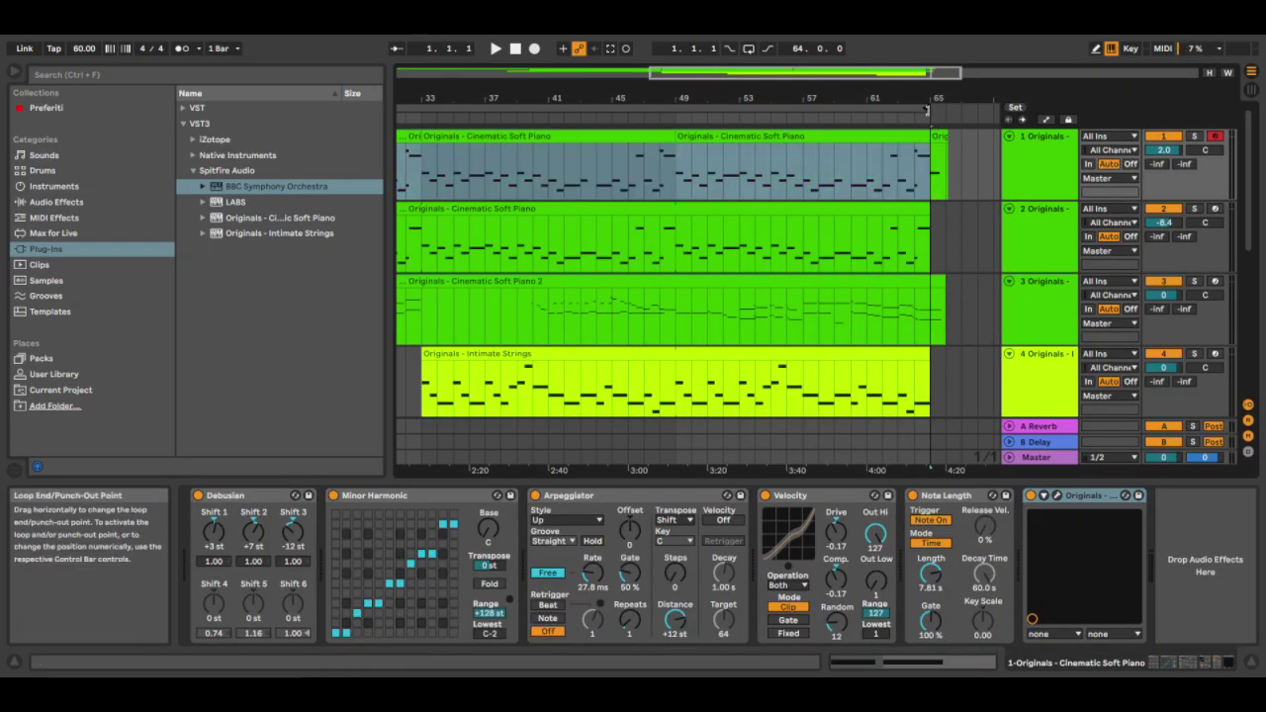
pyautogui.click(910, 181)
pyautogui.press('space')
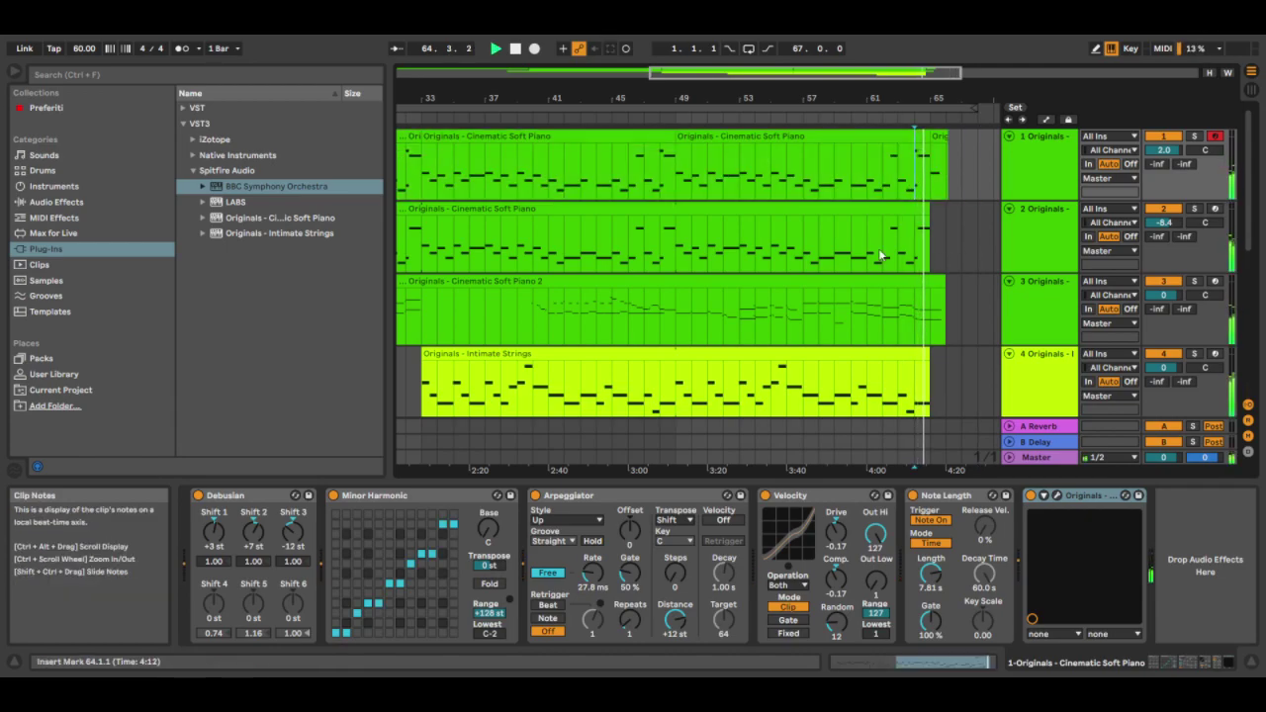
pyautogui.scroll(-6, 920, 267)
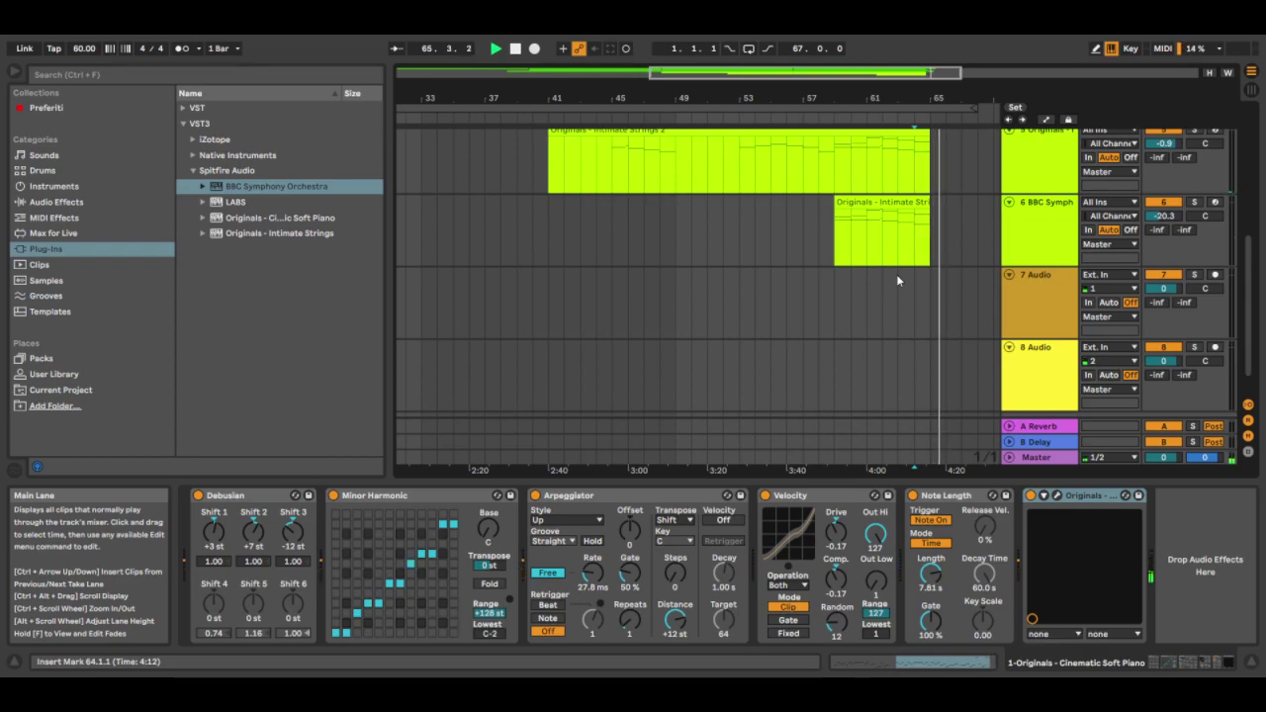
pyautogui.scroll(6, 896, 274)
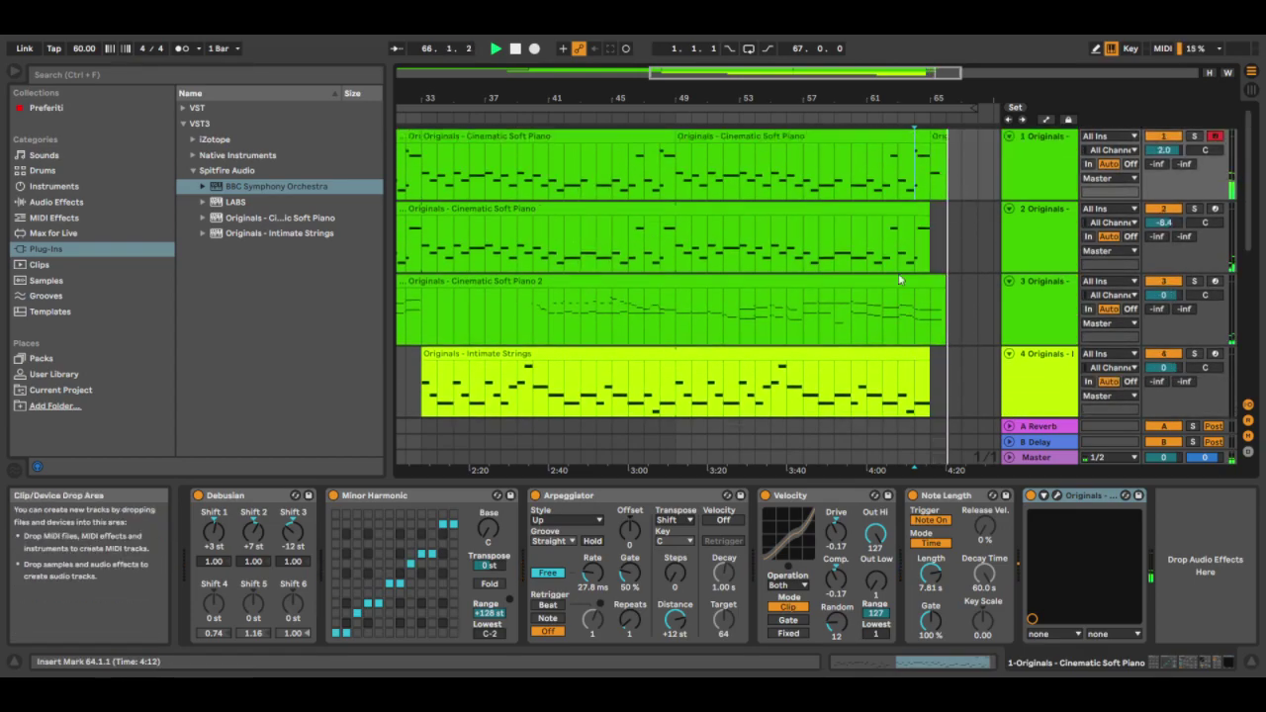
pyautogui.moveTo(645, 72); pyautogui.dragTo(645, 94)
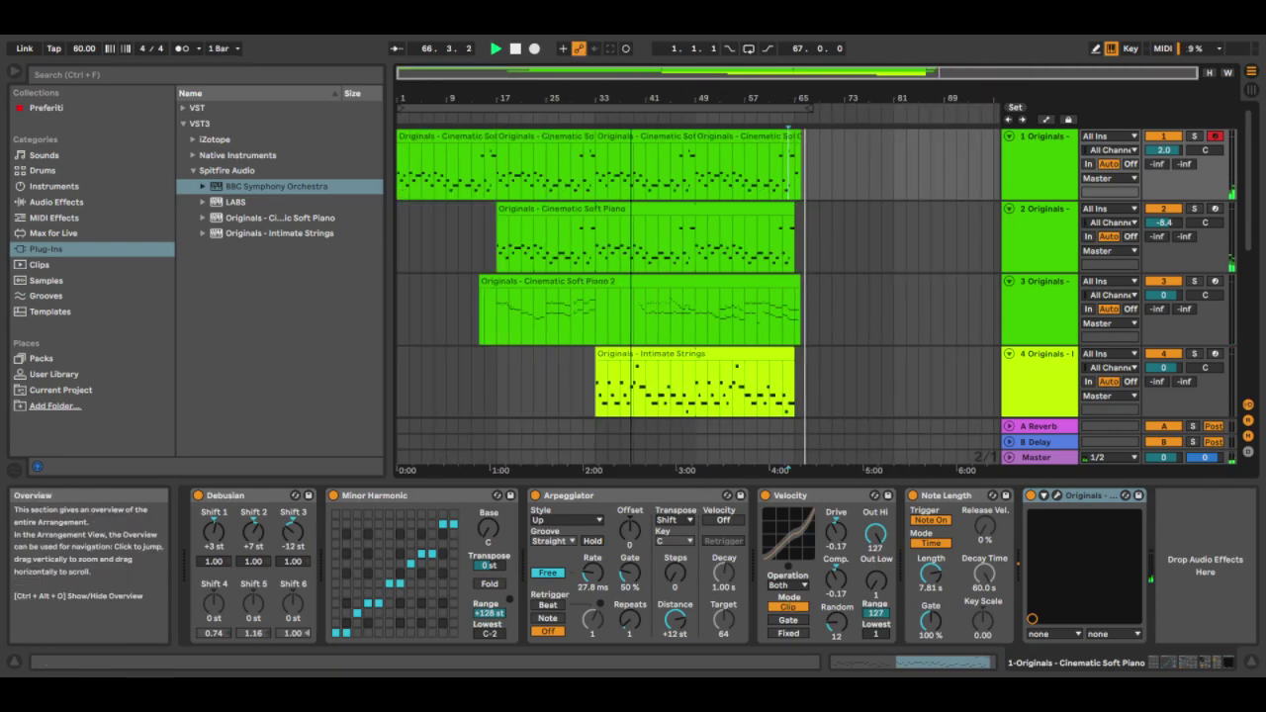
# Play the whole arrangement from the beginning and check the first piano track's devices
pyautogui.doubleClick(515, 48)
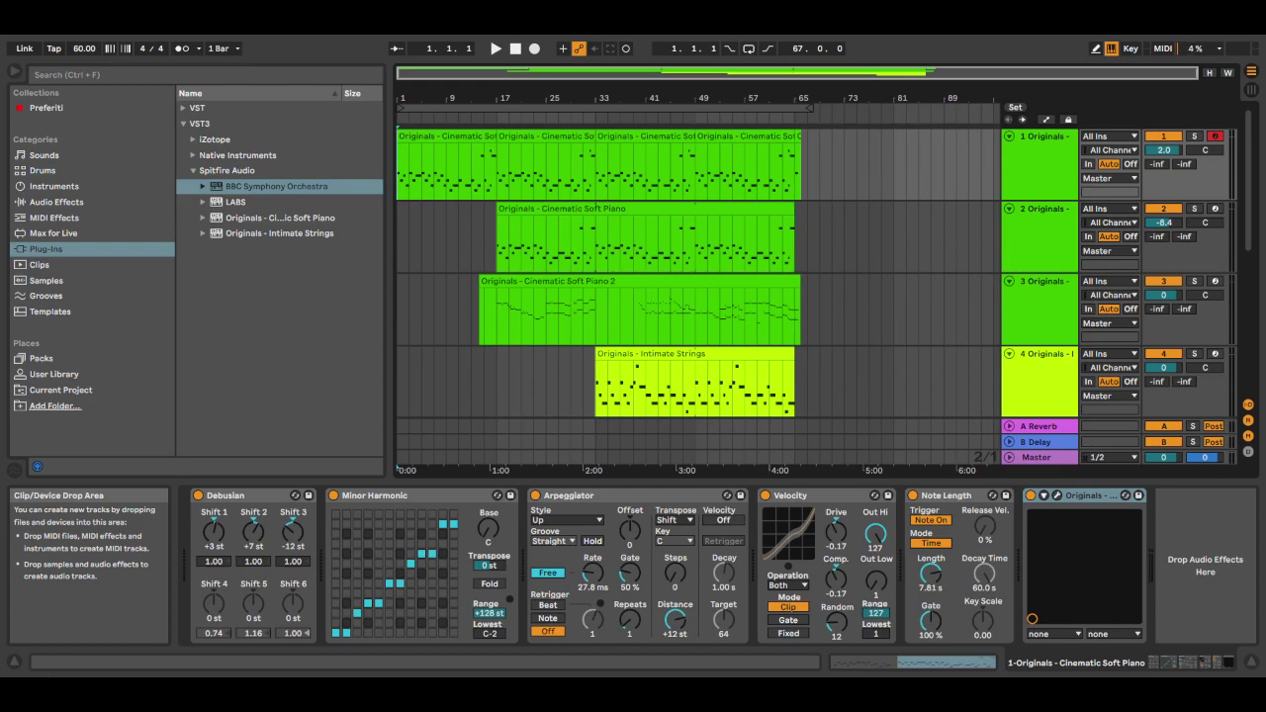
pyautogui.press('space')
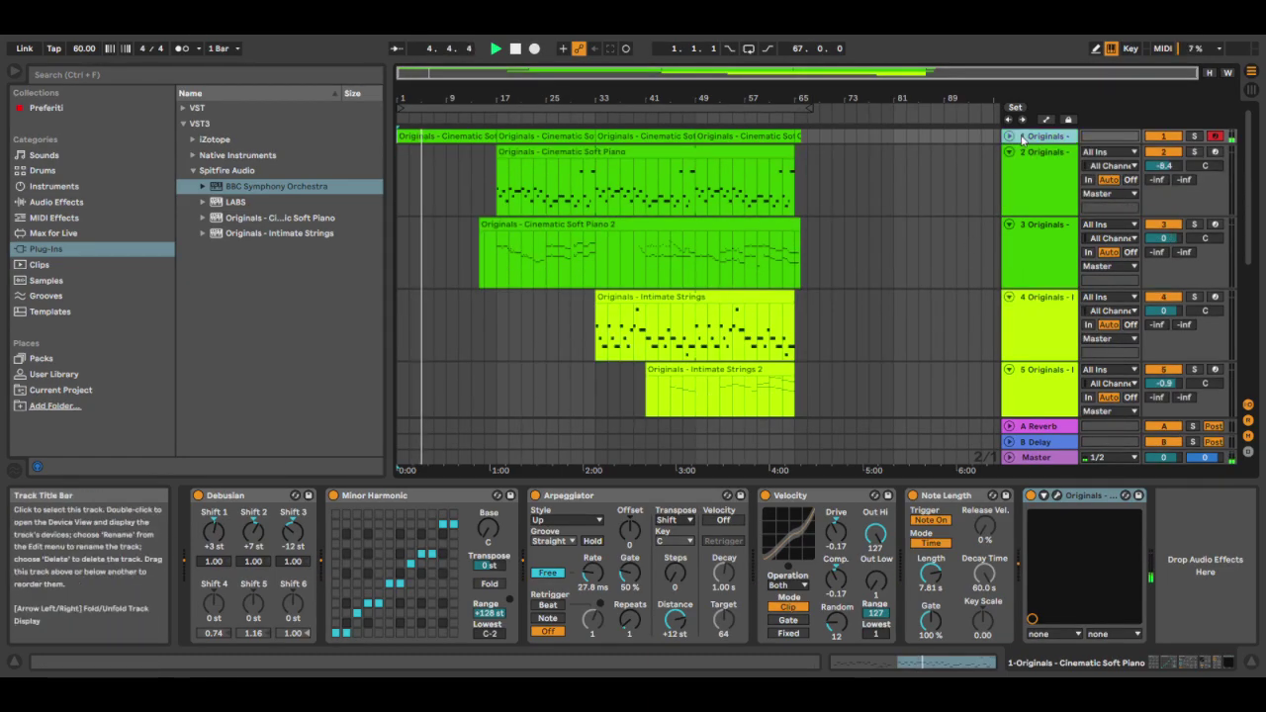
pyautogui.click(1034, 159)
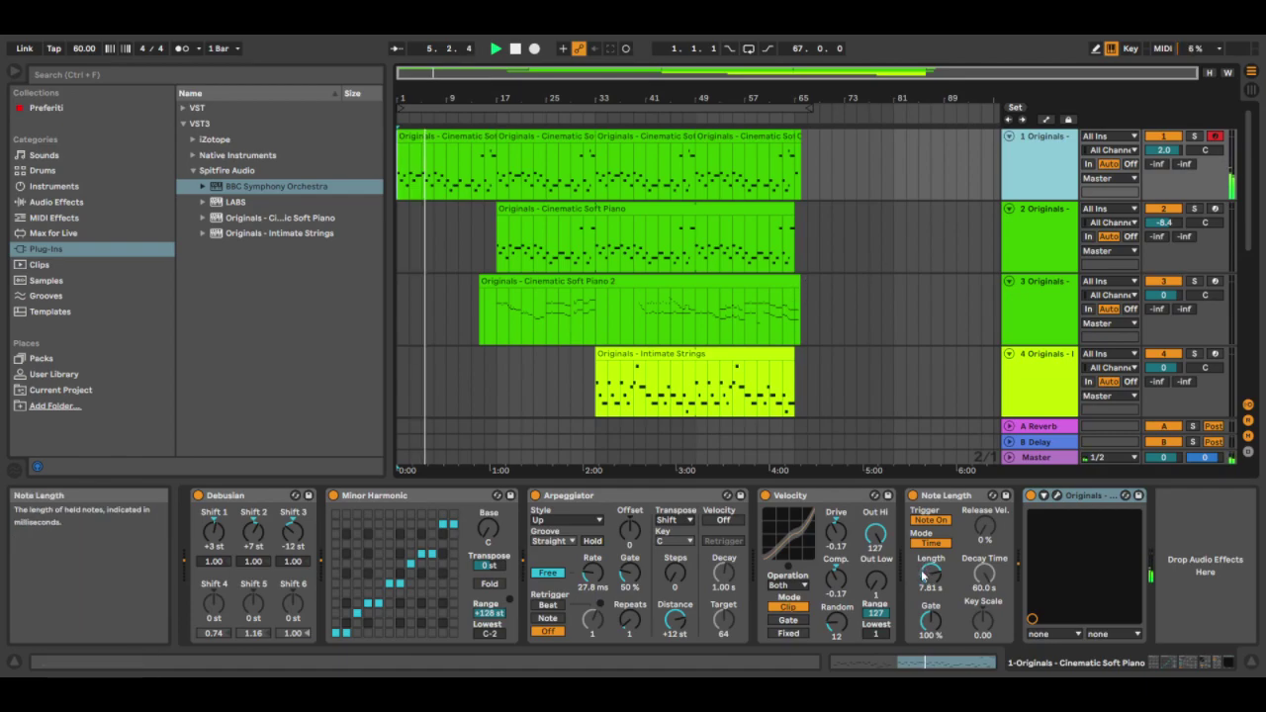
# On the first piano track, set Note Length's length to 3.54 s and gate to 161%, and reset Velocity's Comp. to 0.00
pyautogui.moveTo(930, 577); pyautogui.dragTo(930, 607)
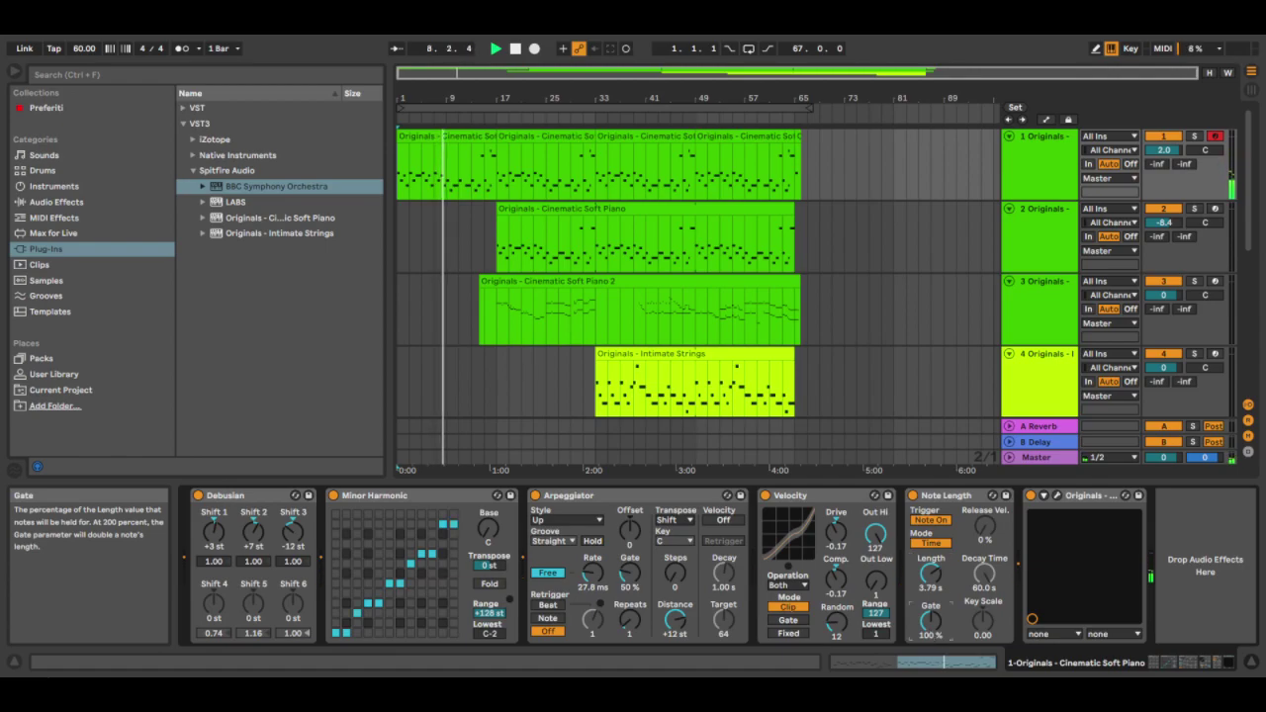
pyautogui.moveTo(930, 622); pyautogui.dragTo(923, 573)
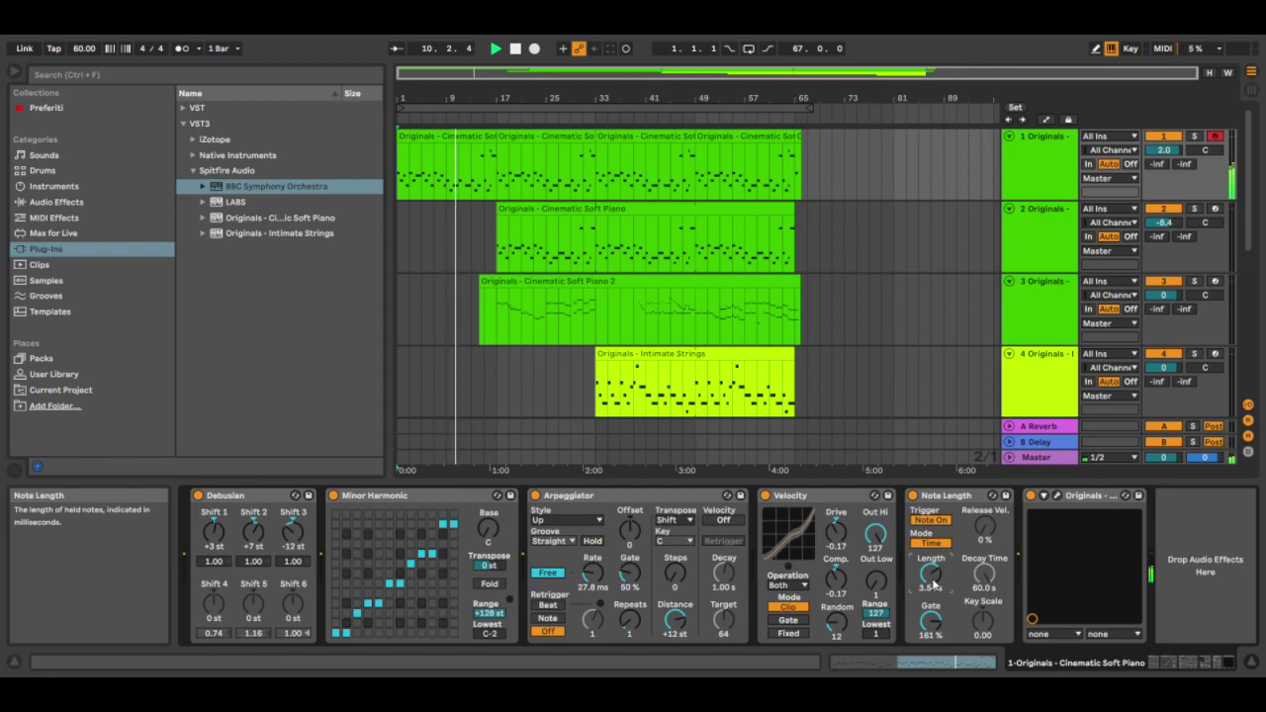
pyautogui.click(774, 497)
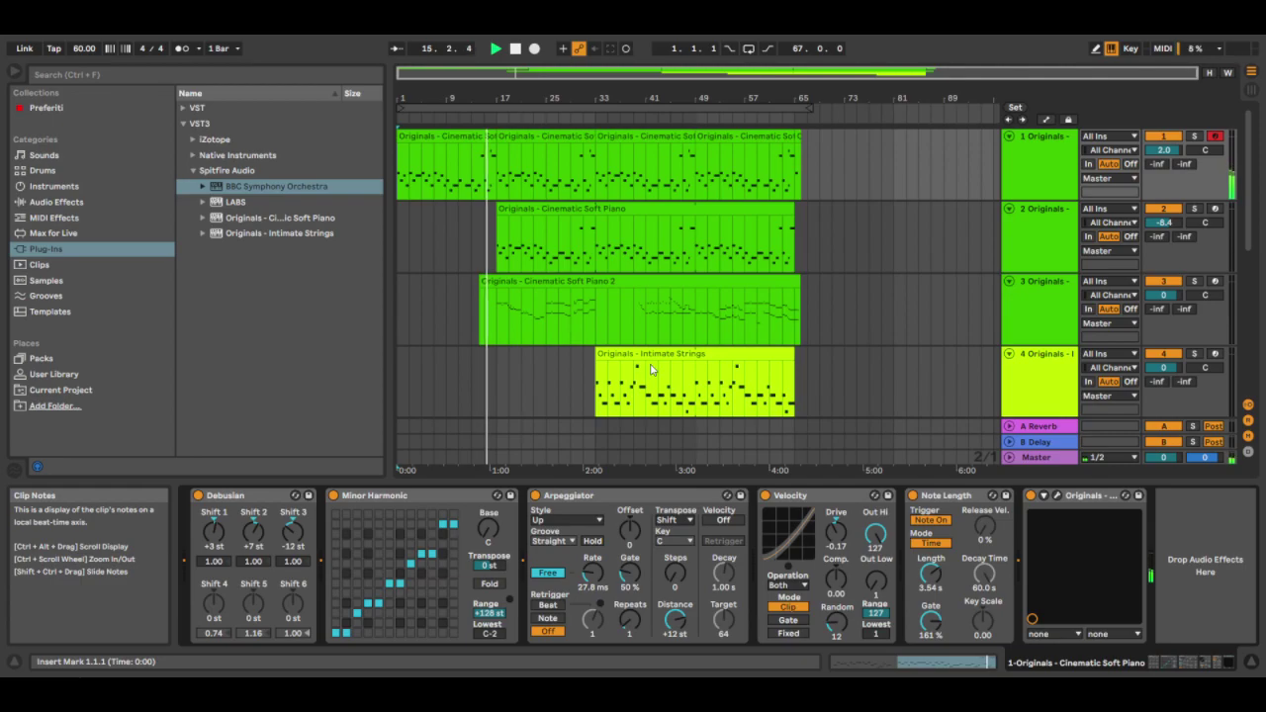
# Collapse the three piano tracks, the two Intimate Strings tracks and the BBC Symphony Orchestra track in the arrangement
pyautogui.moveTo(485, 97); pyautogui.dragTo(486, 149)
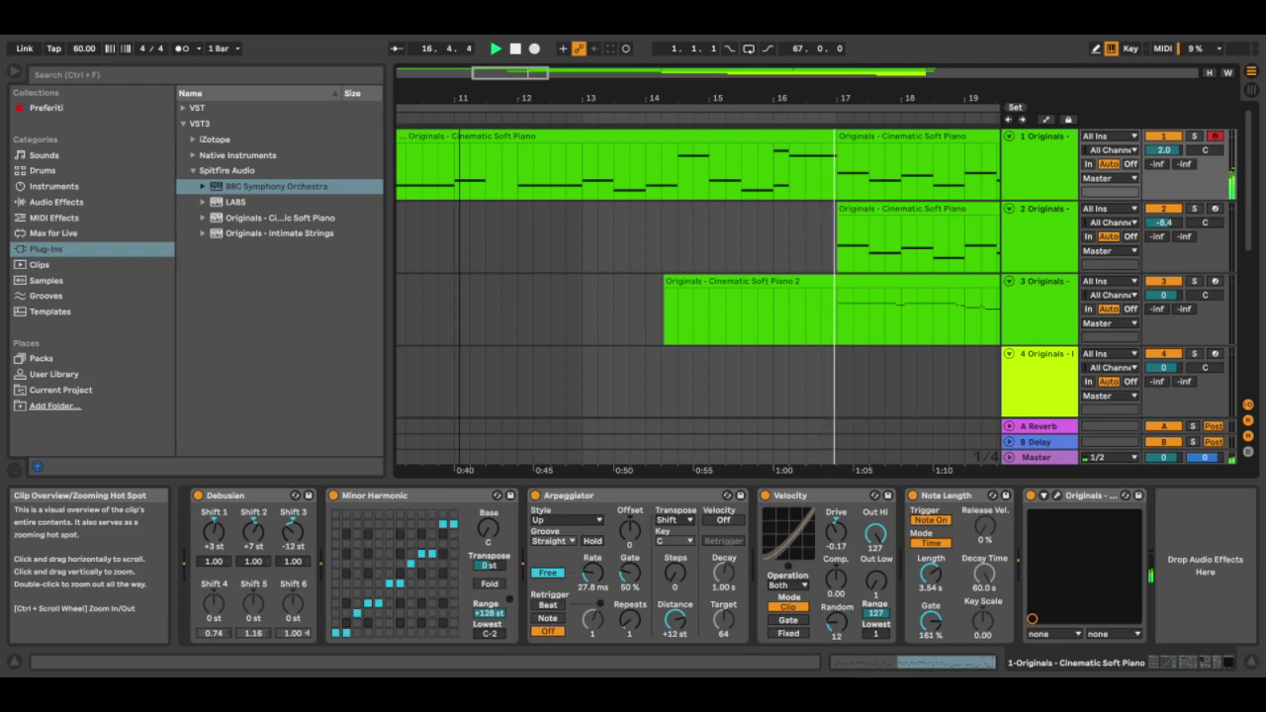
pyautogui.moveTo(486, 94); pyautogui.dragTo(486, 74)
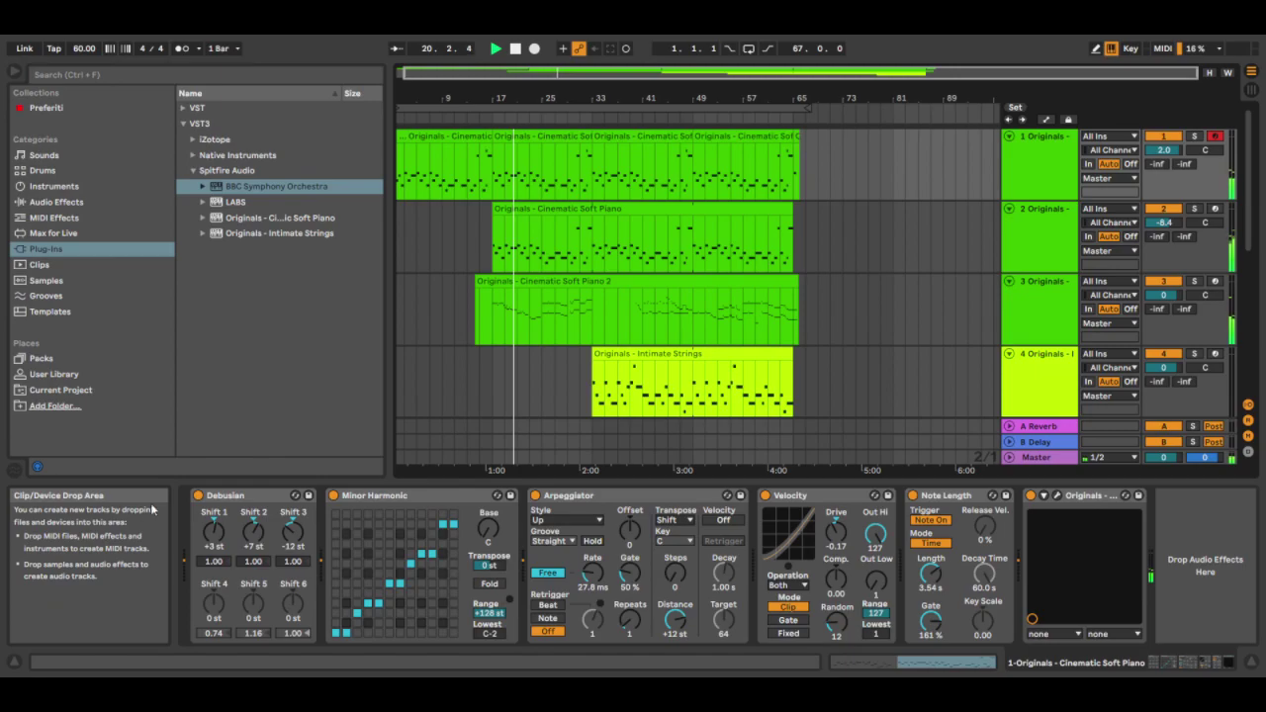
pyautogui.scroll(-3, 938, 372)
pyautogui.scroll(2, 938, 372)
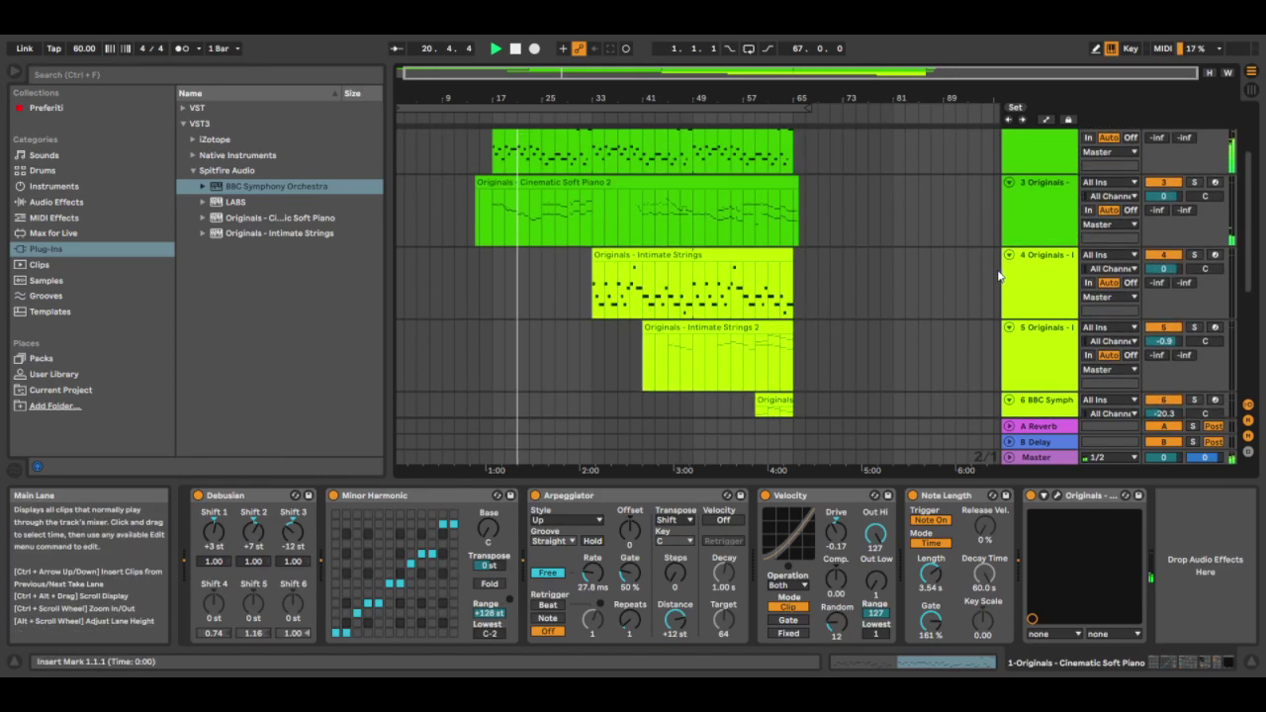
pyautogui.click(1010, 256)
pyautogui.click(1010, 271)
pyautogui.click(1010, 287)
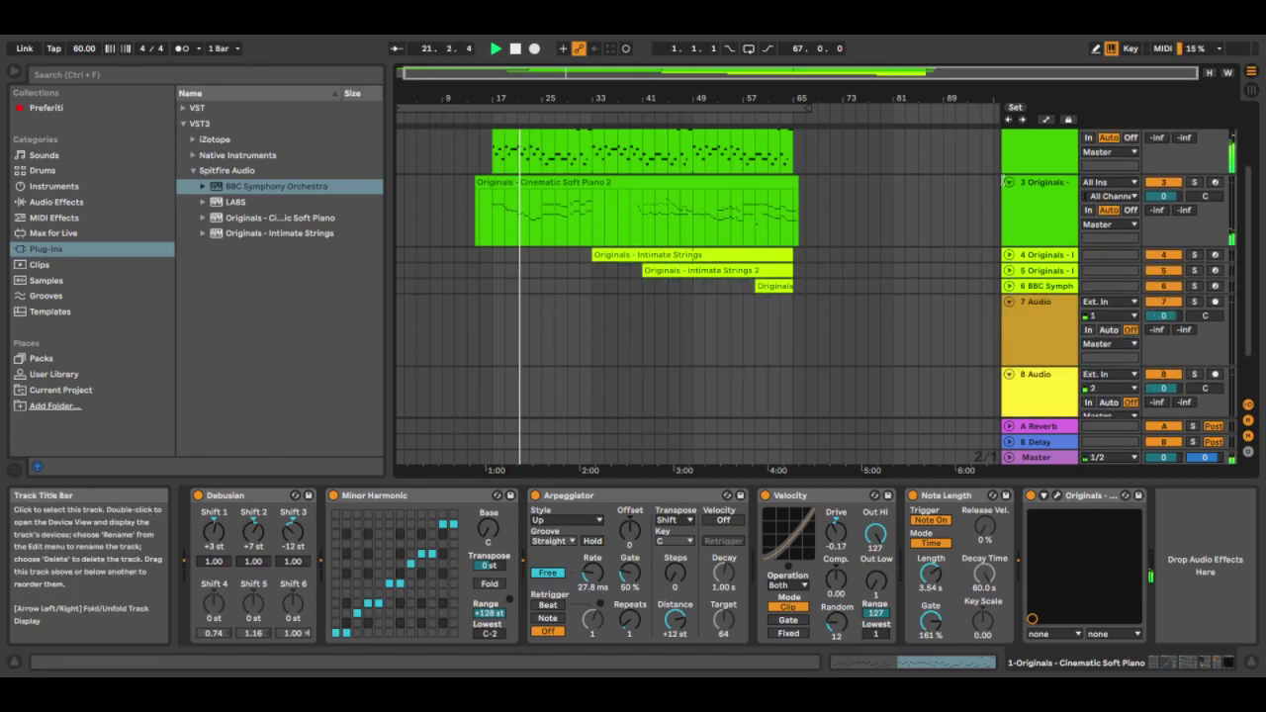
pyautogui.scroll(2, 956, 309)
pyautogui.scroll(1, 956, 309)
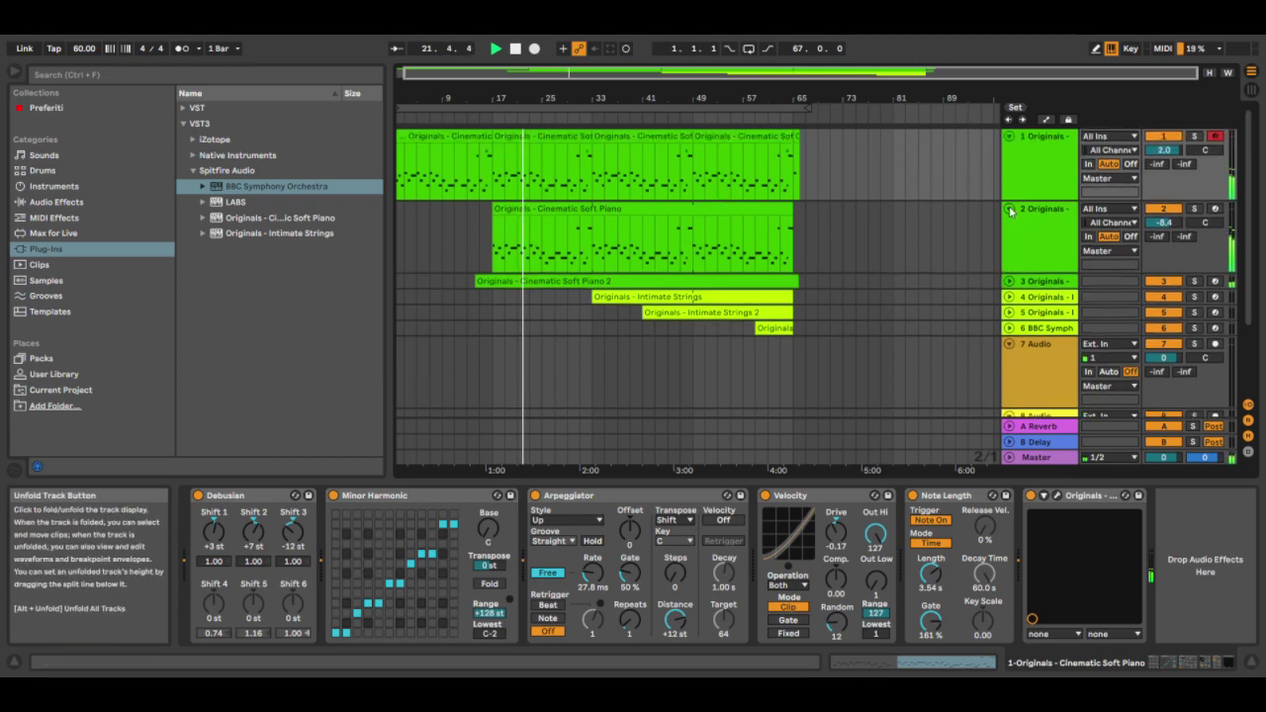
pyautogui.click(1010, 206)
pyautogui.click(1012, 136)
# Insert a new MIDI track directly below the BBC Symphony Orchestra track
pyautogui.click(1023, 248)
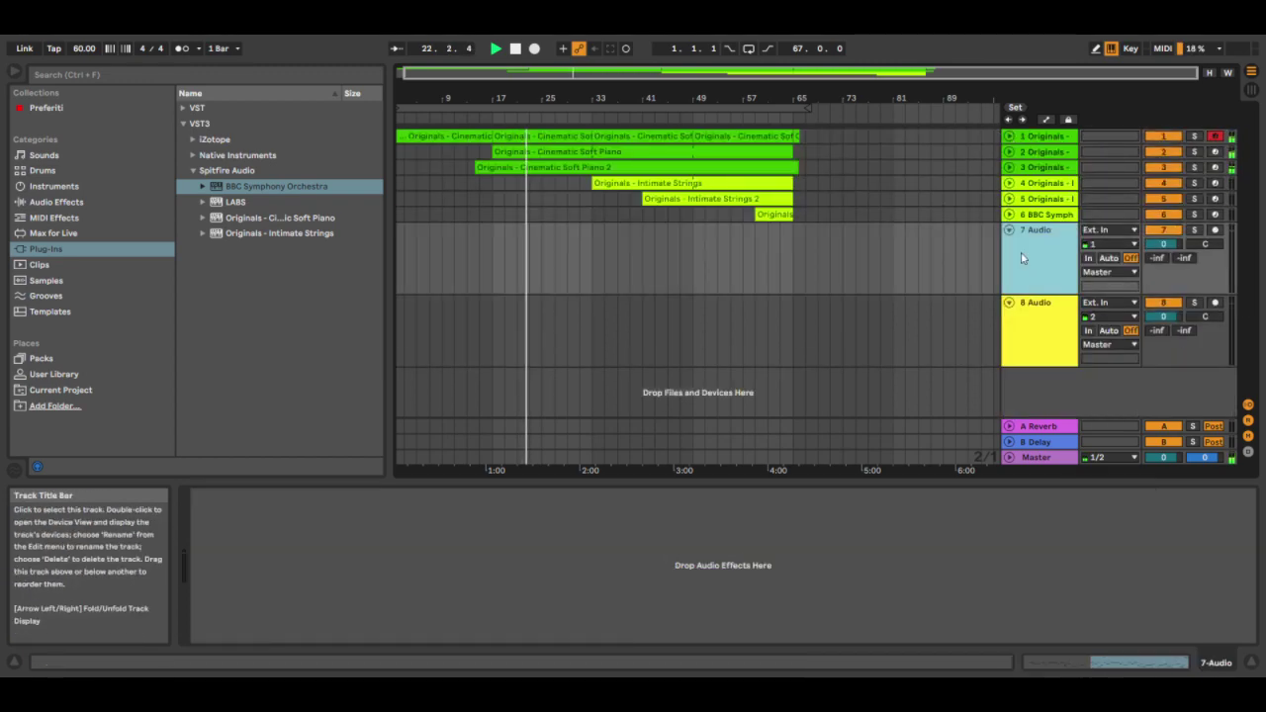
pyautogui.rightClick(1051, 257)
pyautogui.click(1098, 371)
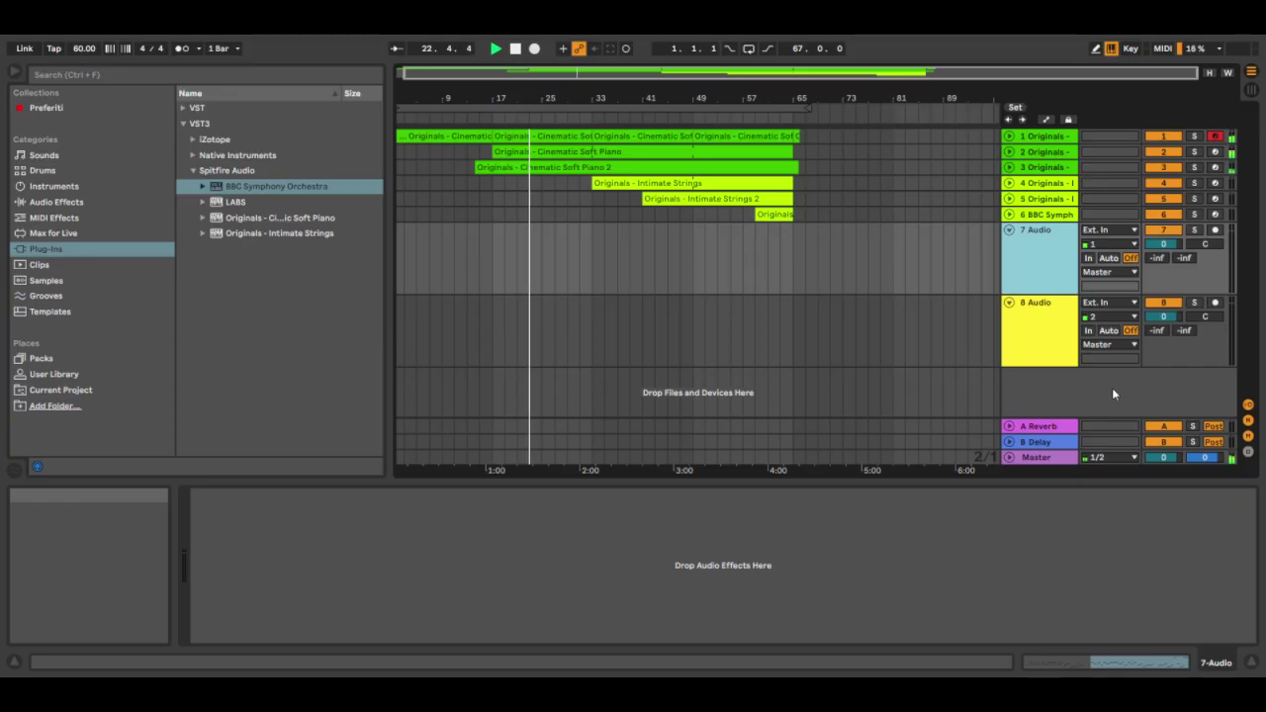
pyautogui.moveTo(1051, 353); pyautogui.dragTo(1073, 255)
# Delete the two empty audio tracks below the new MIDI track
pyautogui.click(1044, 332)
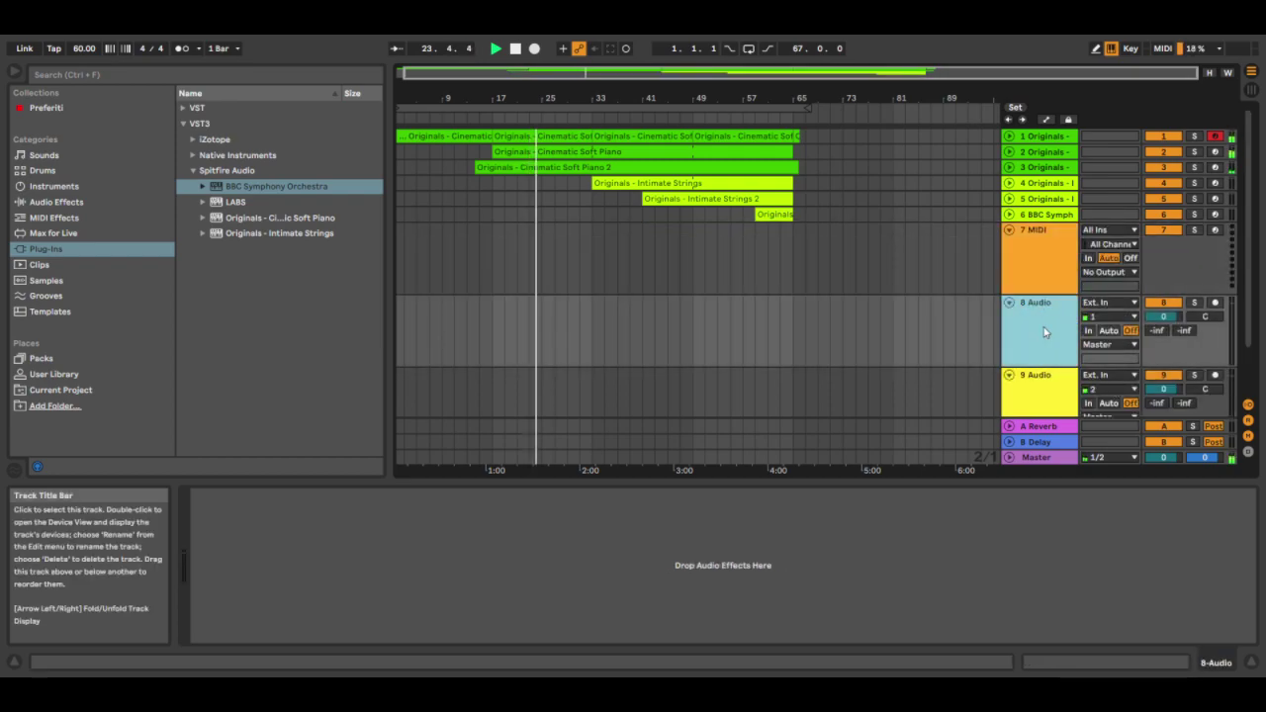
pyautogui.press('Delete')
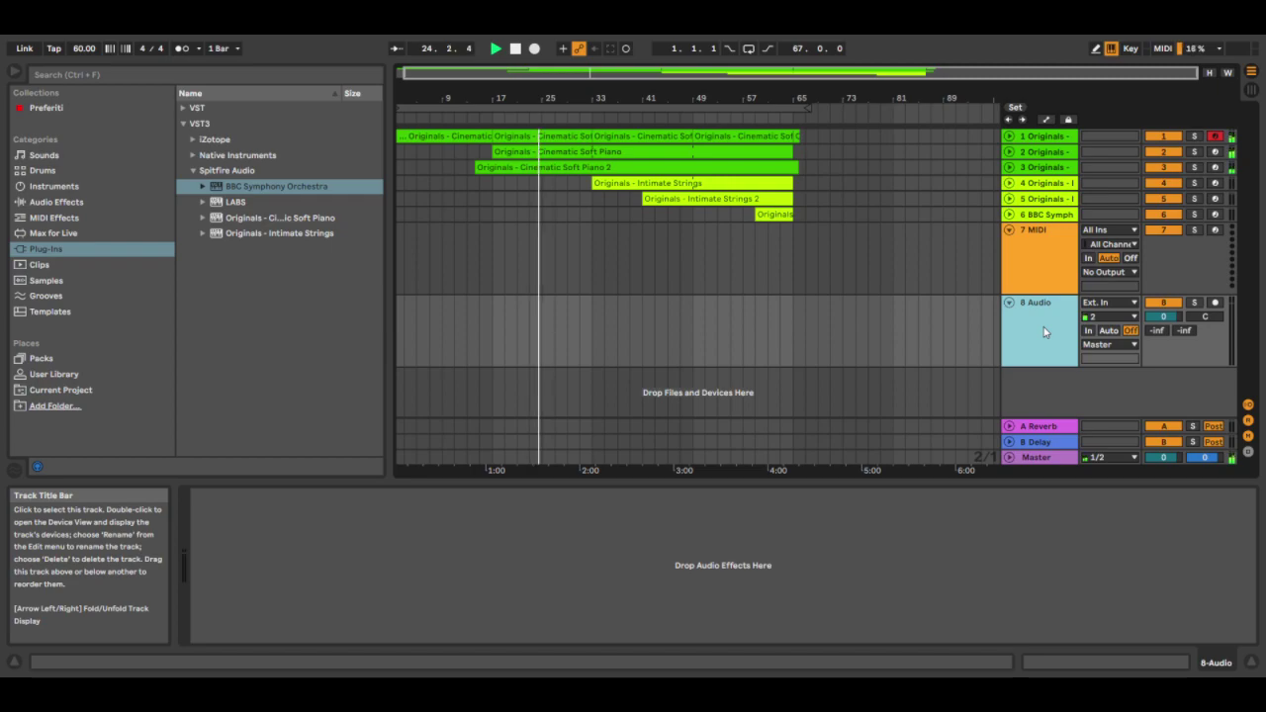
pyautogui.press('Delete')
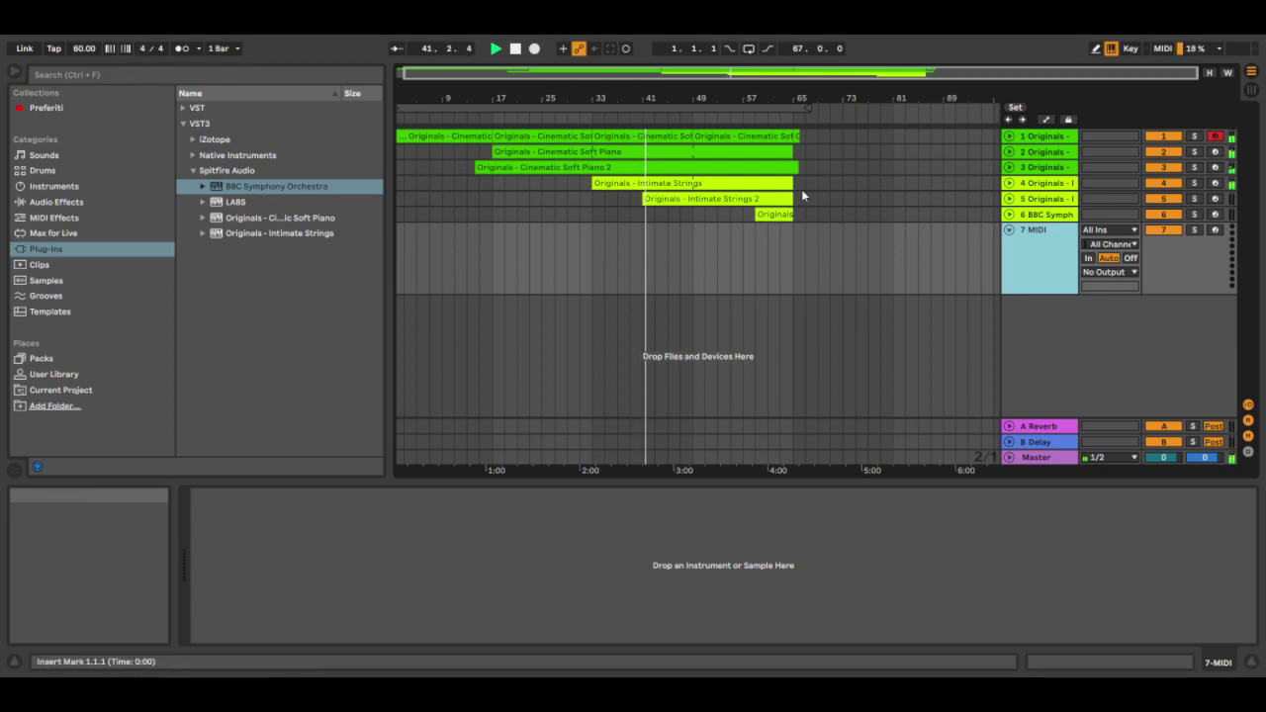
pyautogui.click(1009, 198)
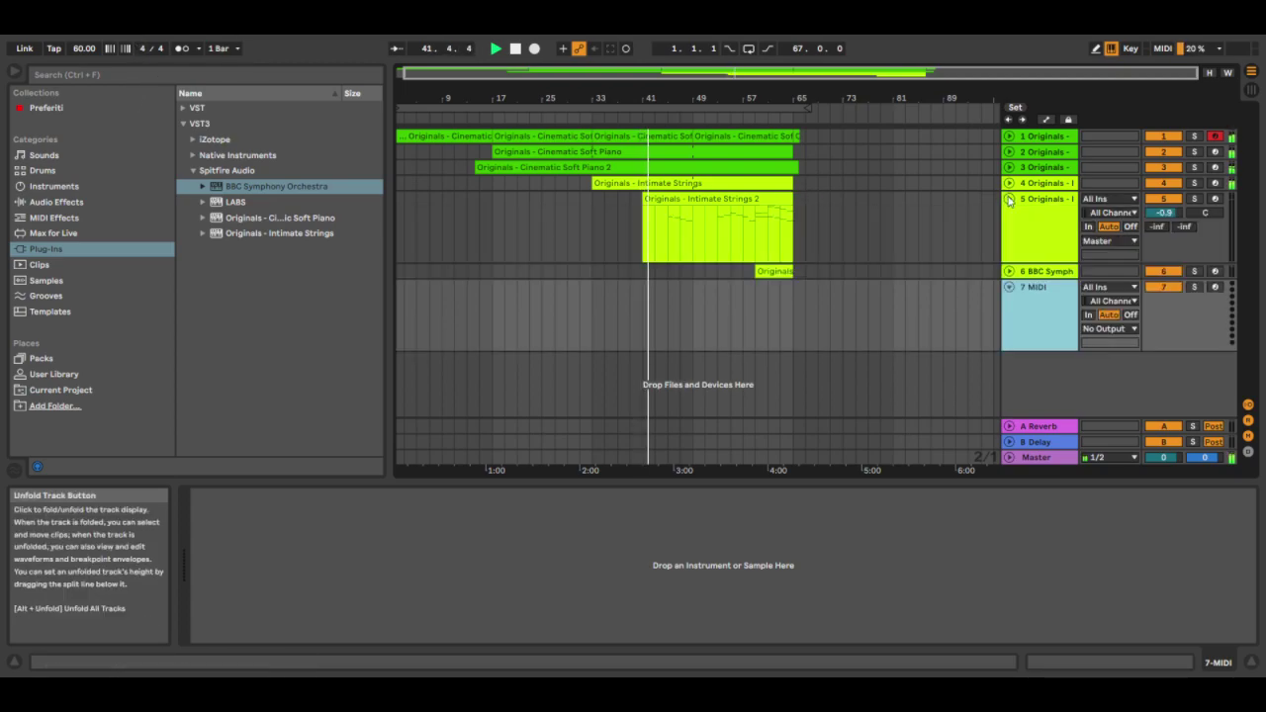
pyautogui.click(1009, 199)
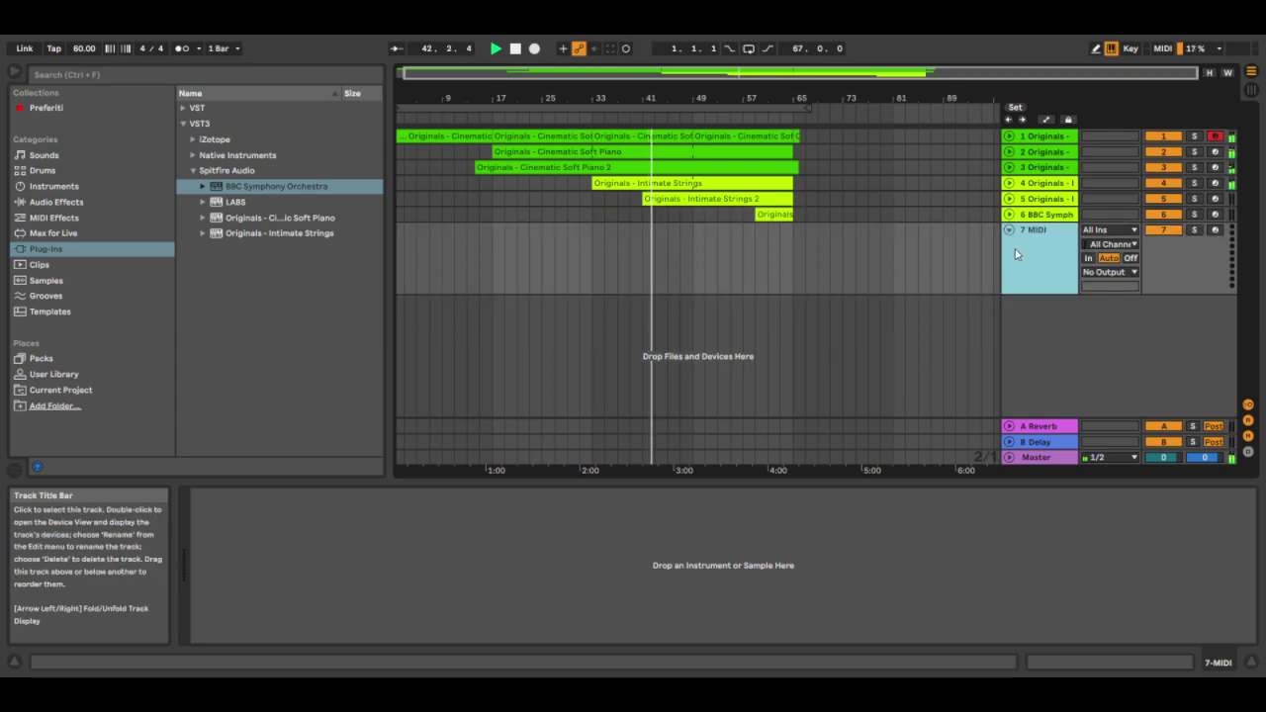
# Load Wavetable on the empty MIDI track and set oscillator 1 to the Swept Noise wavetable at 32% position
pyautogui.click(56, 186)
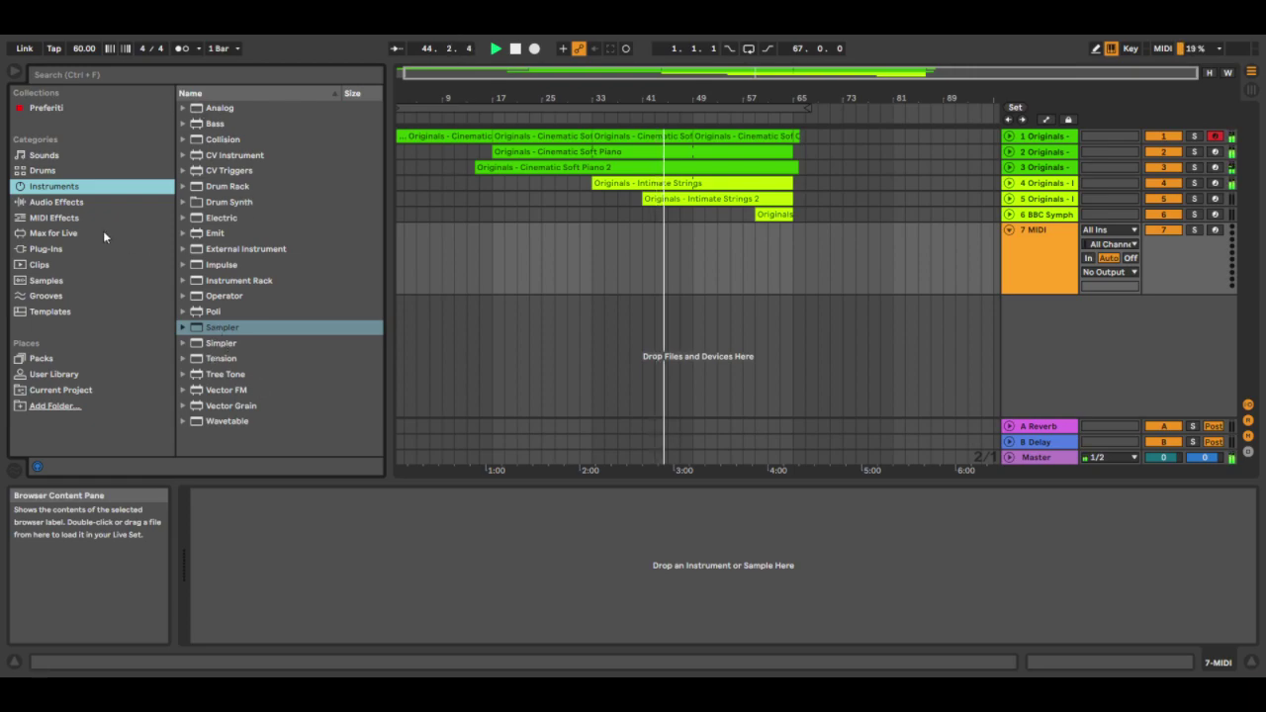
pyautogui.click(228, 421)
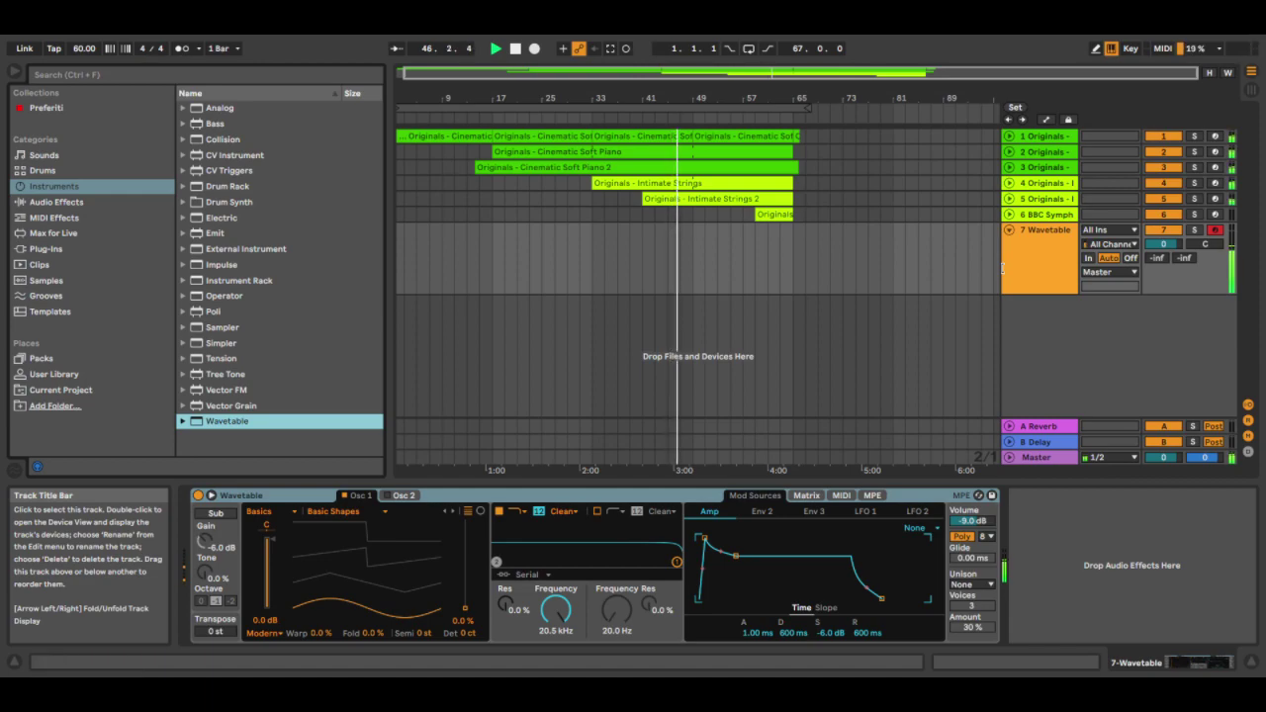
pyautogui.moveTo(464, 606); pyautogui.dragTo(465, 580)
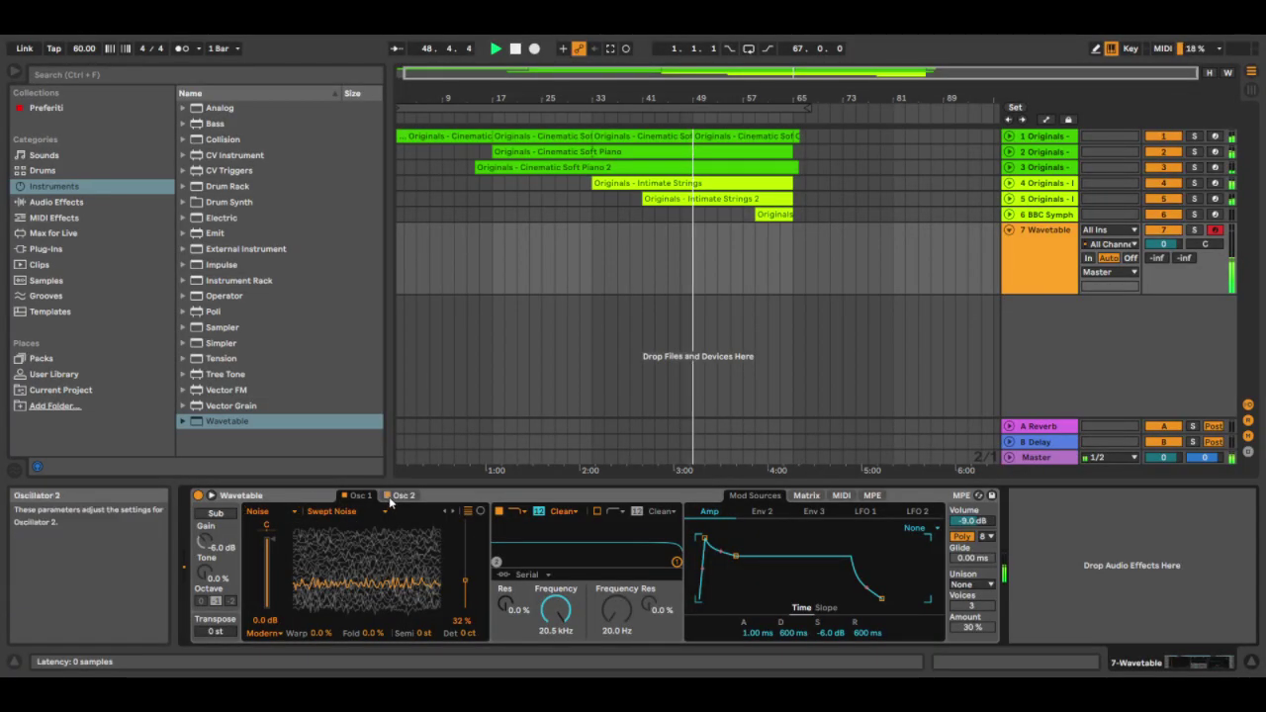
# Enable oscillator 2 with Basic Shapes at 0.0 dB and lower oscillator 1's gain to -15 dB
pyautogui.click(402, 498)
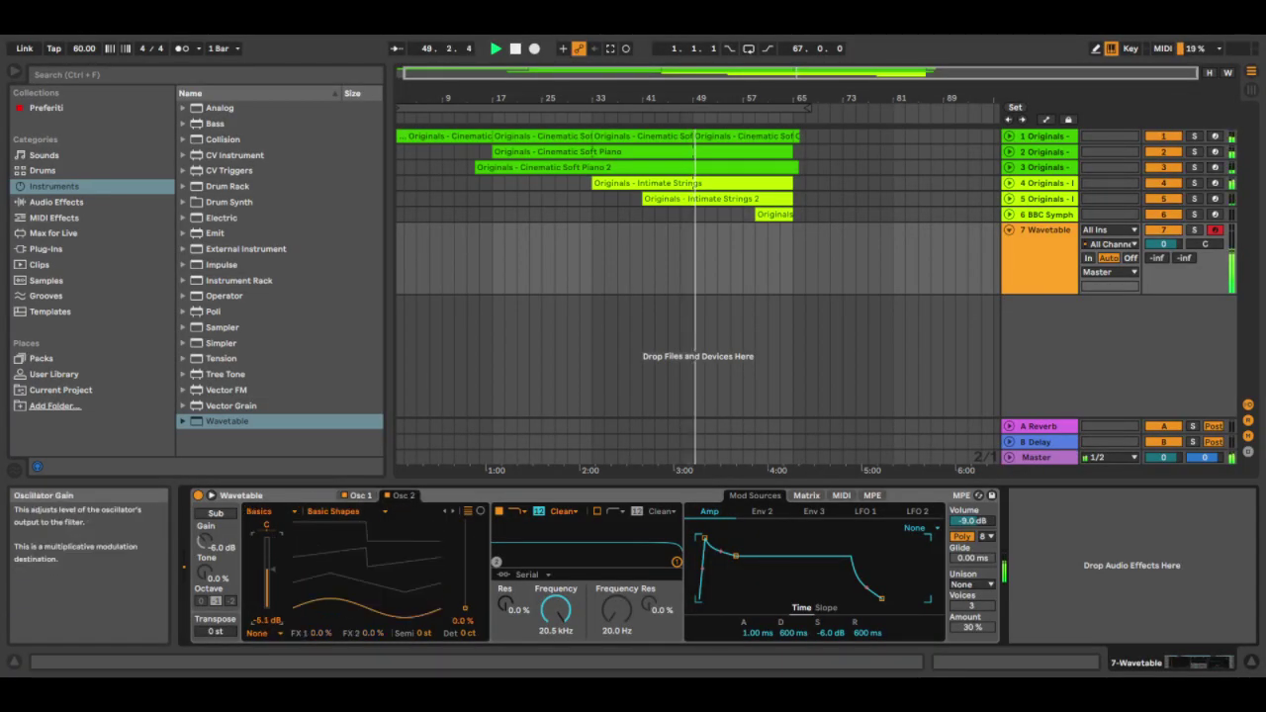
pyautogui.click(359, 496)
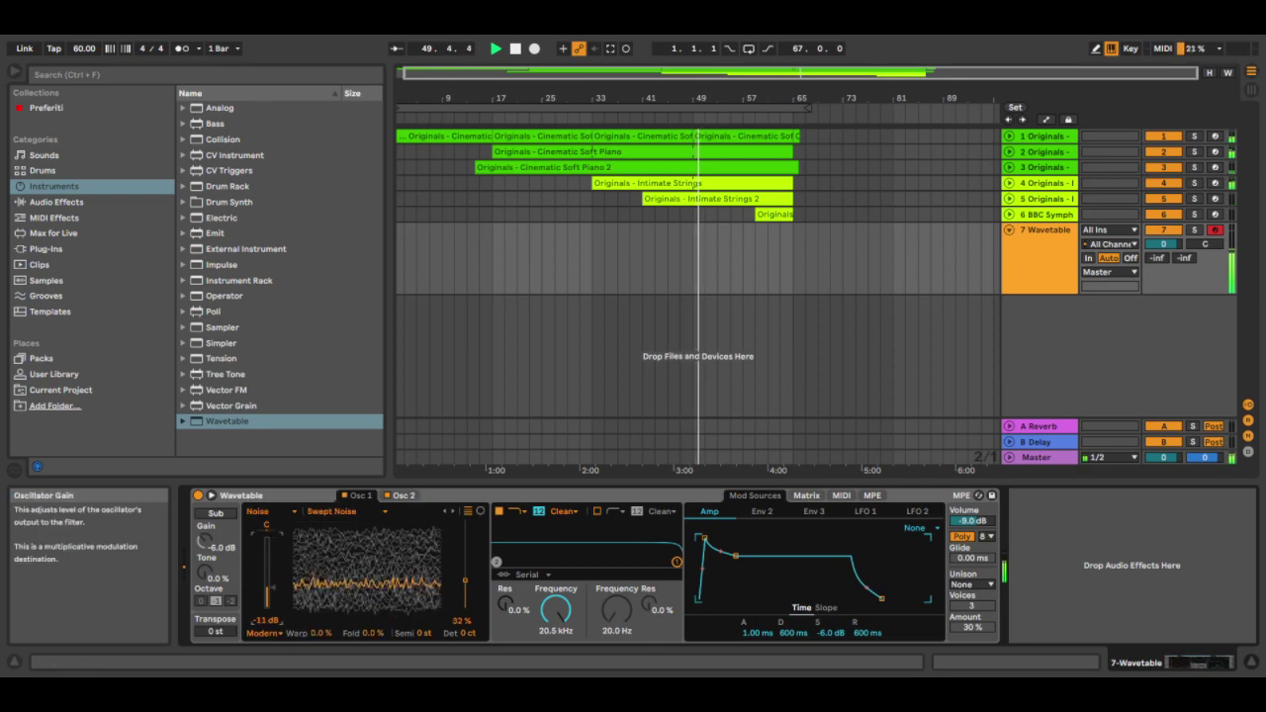
pyautogui.click(401, 495)
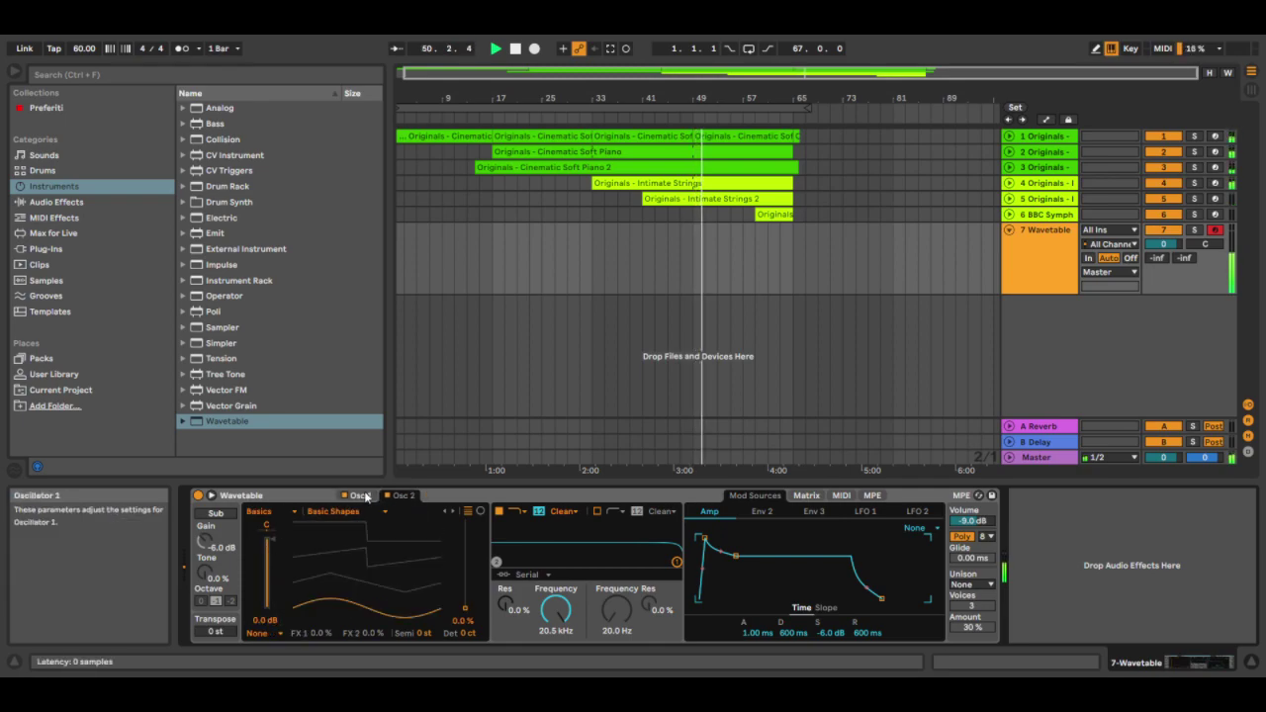
pyautogui.click(358, 496)
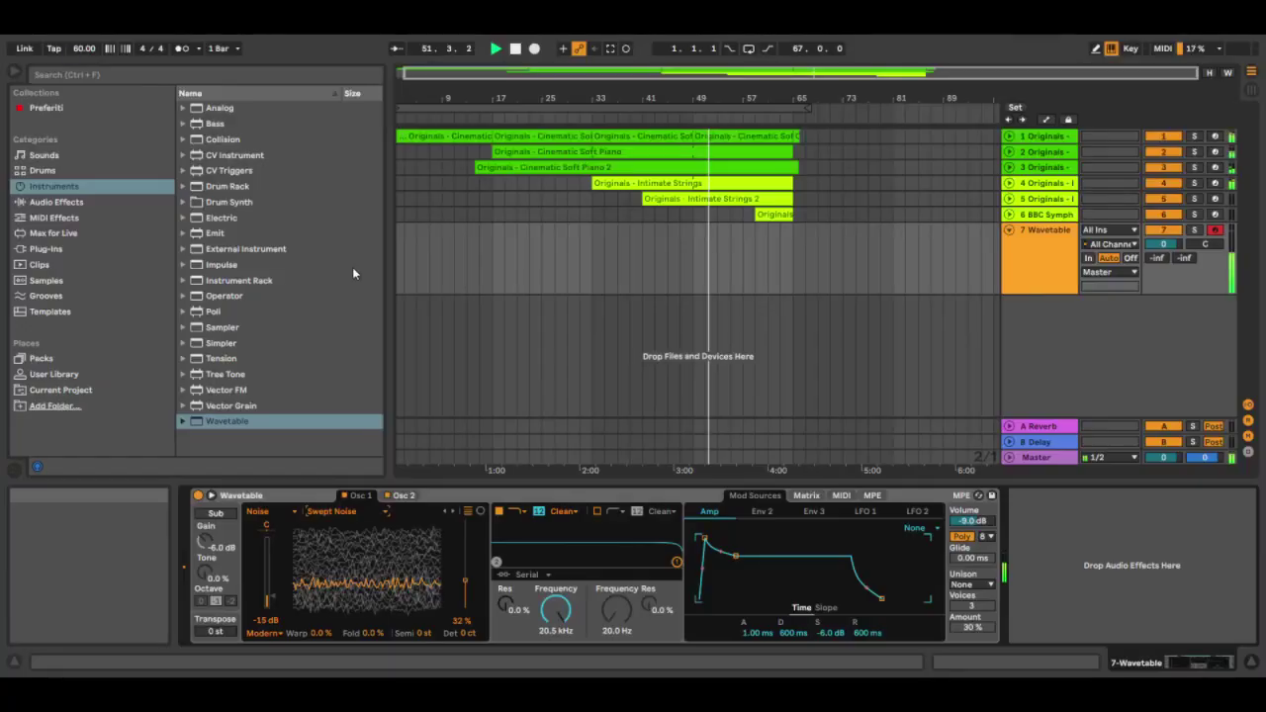
# Switch oscillator 1 to the Brown Noise wavetable, with its position at 62% and its gain at -3.6 dB
pyautogui.scroll(-1, 341, 511)
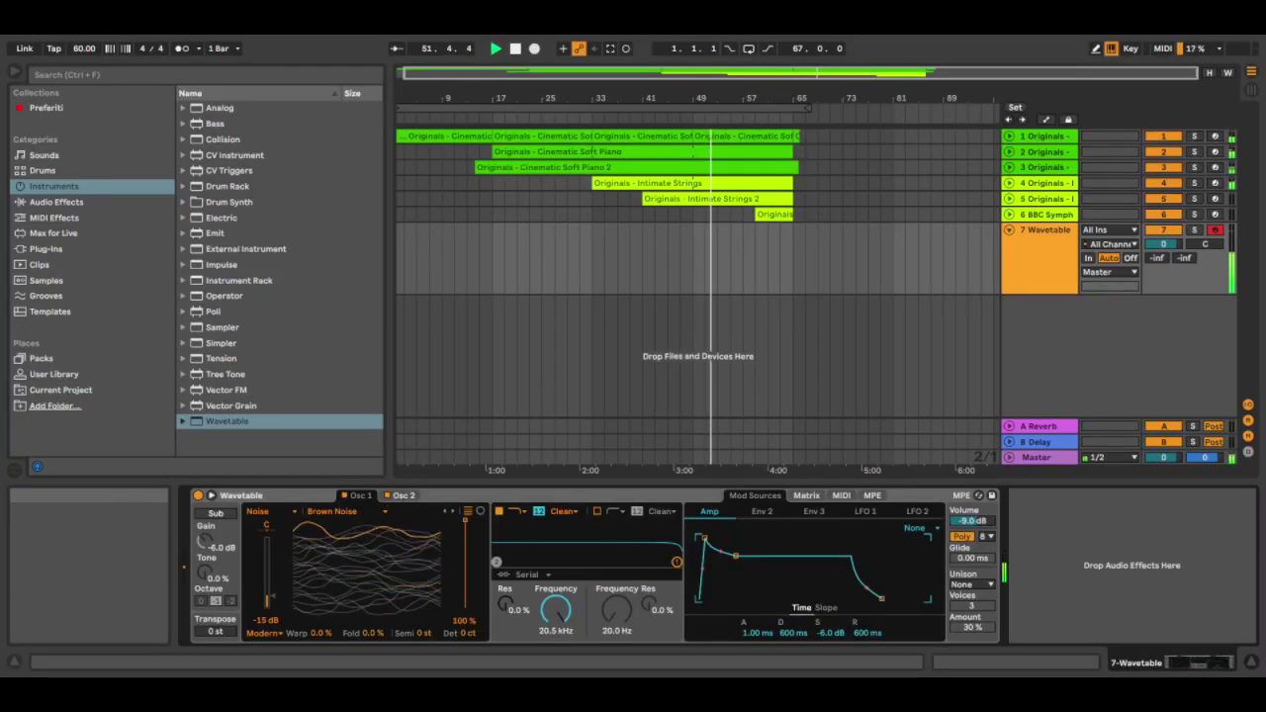
pyautogui.scroll(2, 366, 568)
pyautogui.scroll(1, 366, 568)
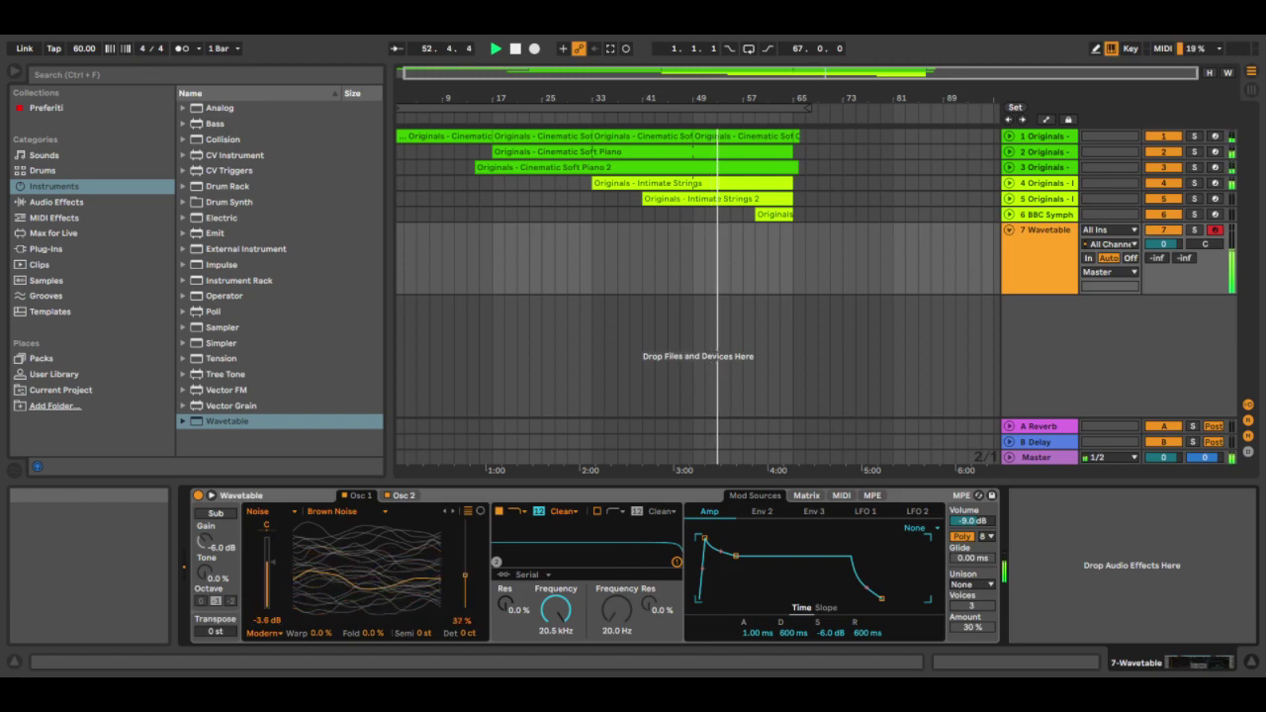
pyautogui.scroll(4, 366, 568)
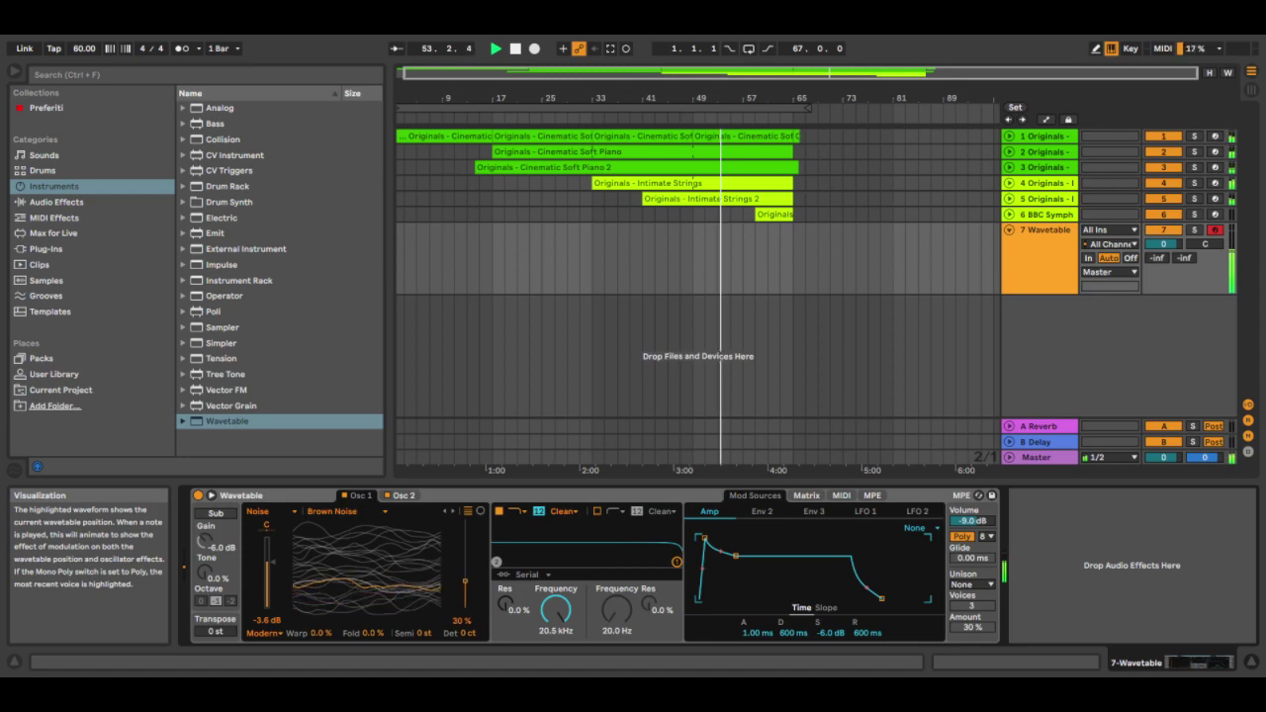
pyautogui.scroll(-3, 366, 569)
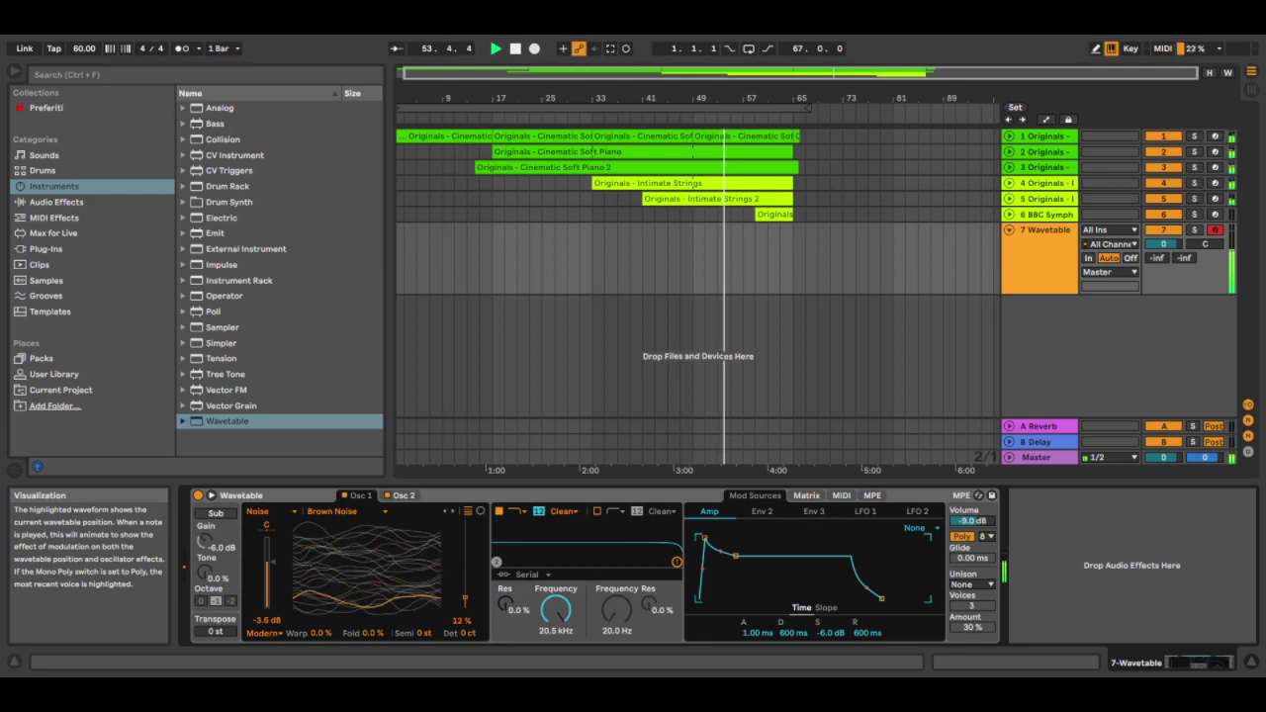
pyautogui.scroll(4, 366, 568)
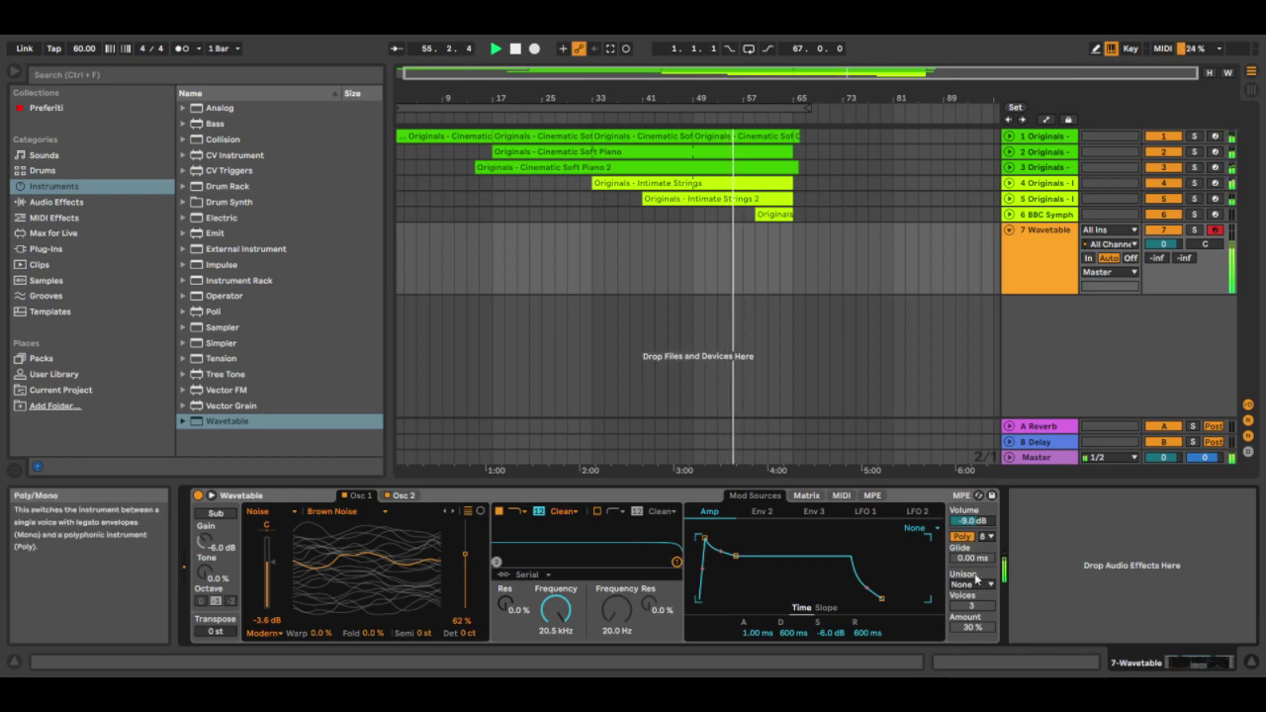
# Set Wavetable's unison mode to Noise with an amount of 57%
pyautogui.click(972, 584)
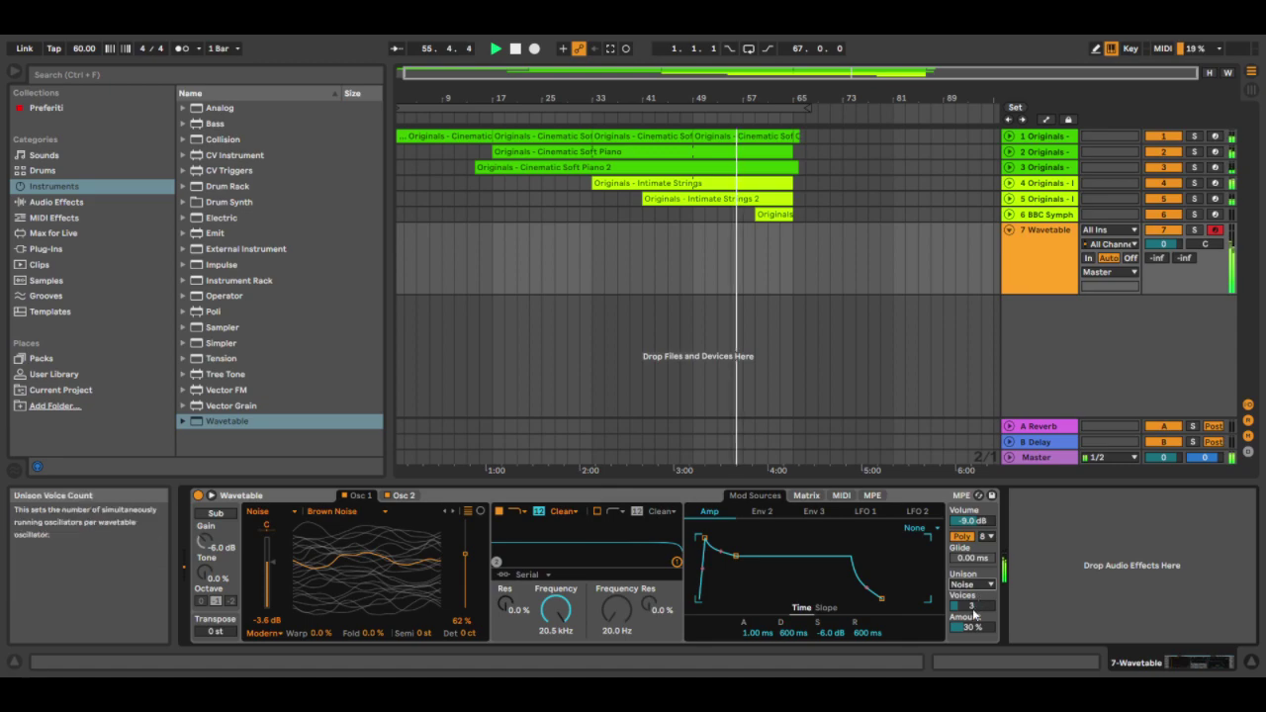
pyautogui.moveTo(972, 629); pyautogui.dragTo(971, 632)
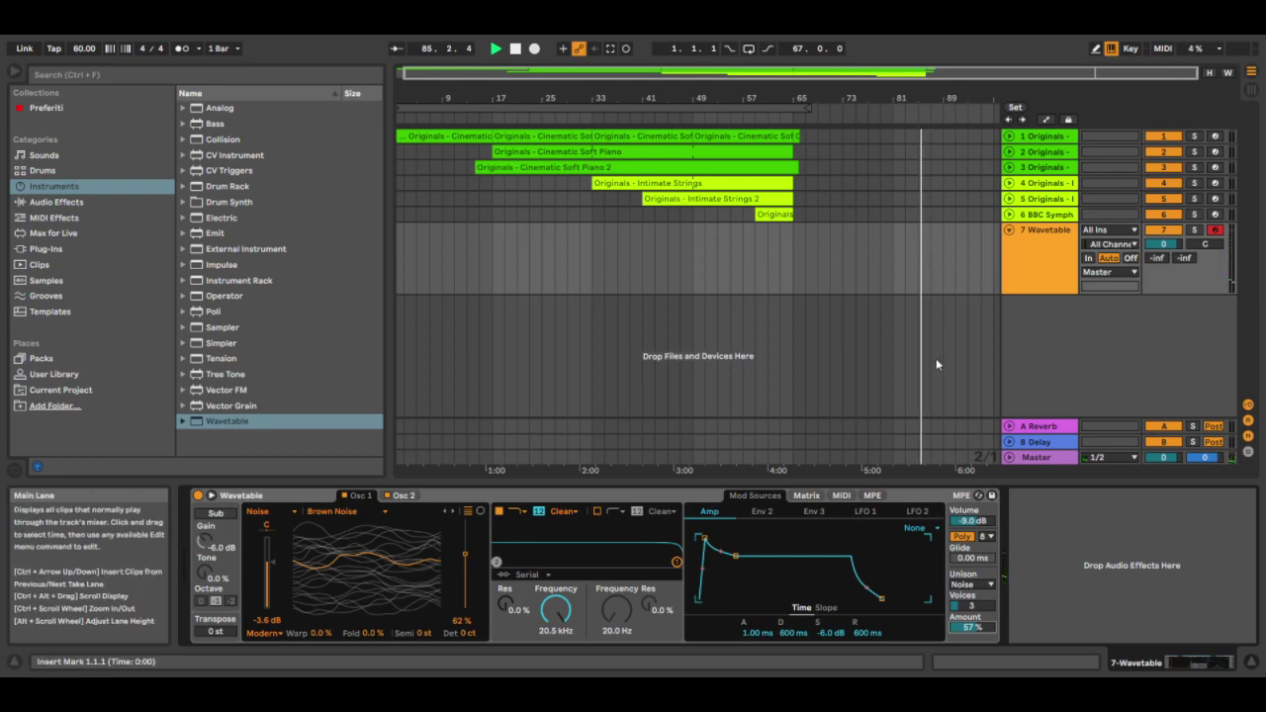
# Play the arrangement from bar 33 and set the Wavetable track's volume to -4.9 dB
pyautogui.click(592, 256)
pyautogui.press('space')
pyautogui.press('space')
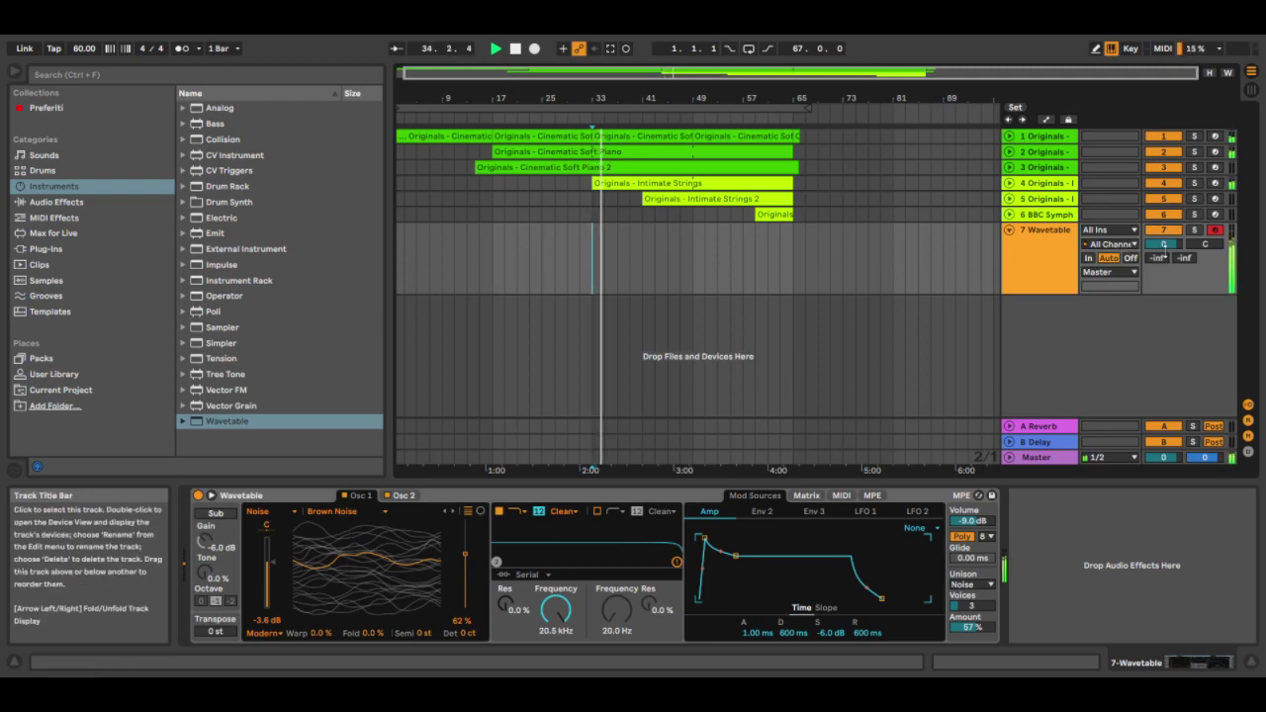
pyautogui.moveTo(1164, 245); pyautogui.dragTo(1165, 259)
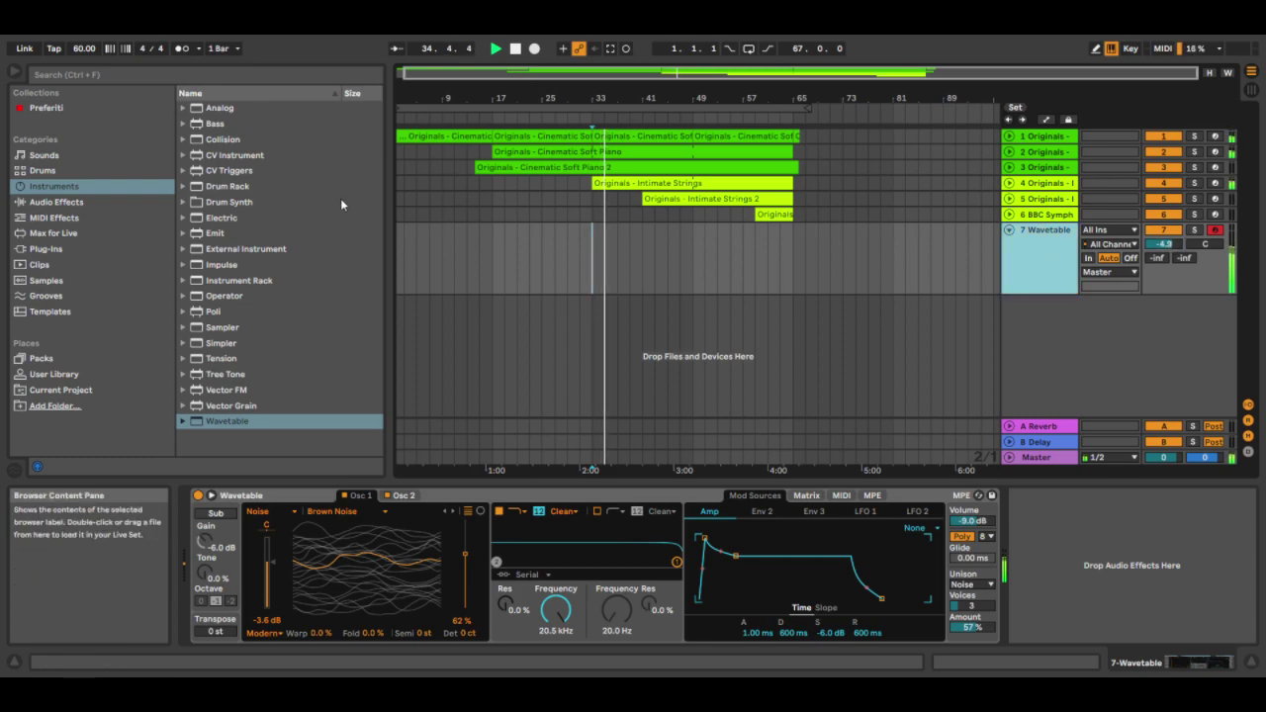
# Add a Hybrid Reverb from the Reverb & Resonance effects after Wavetable on its track
pyautogui.click(87, 170)
pyautogui.click(60, 202)
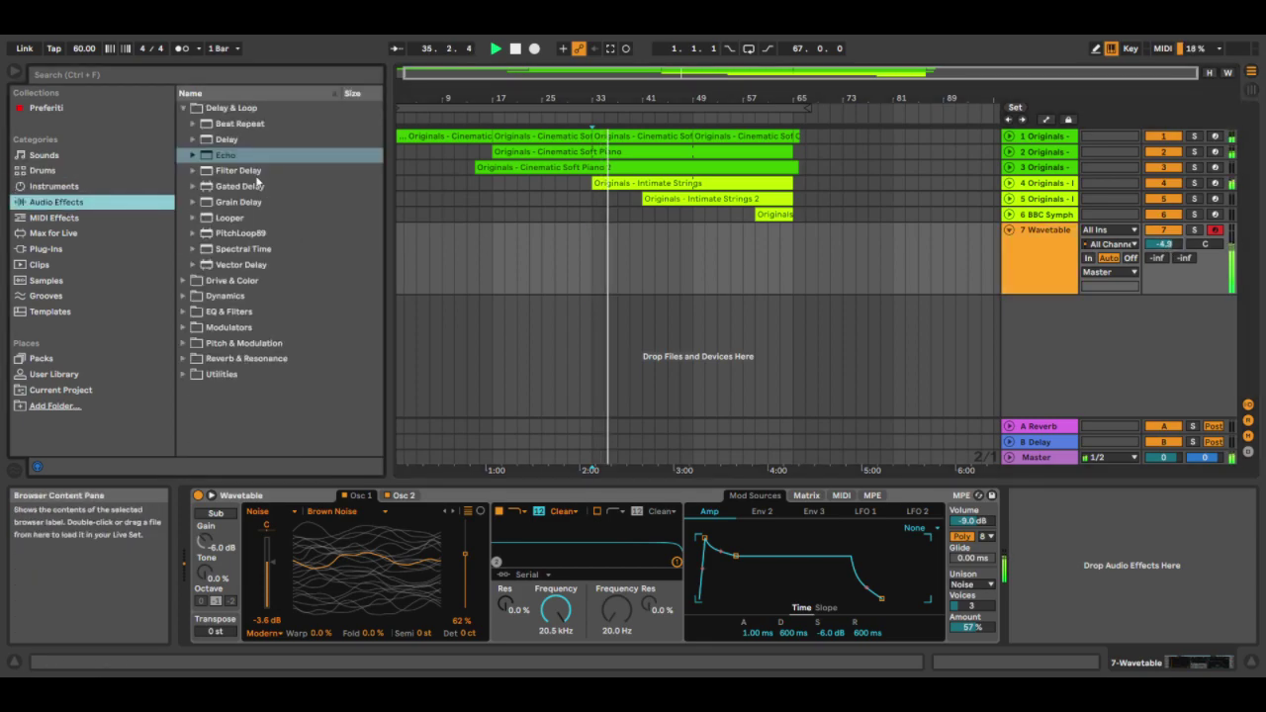
pyautogui.click(184, 108)
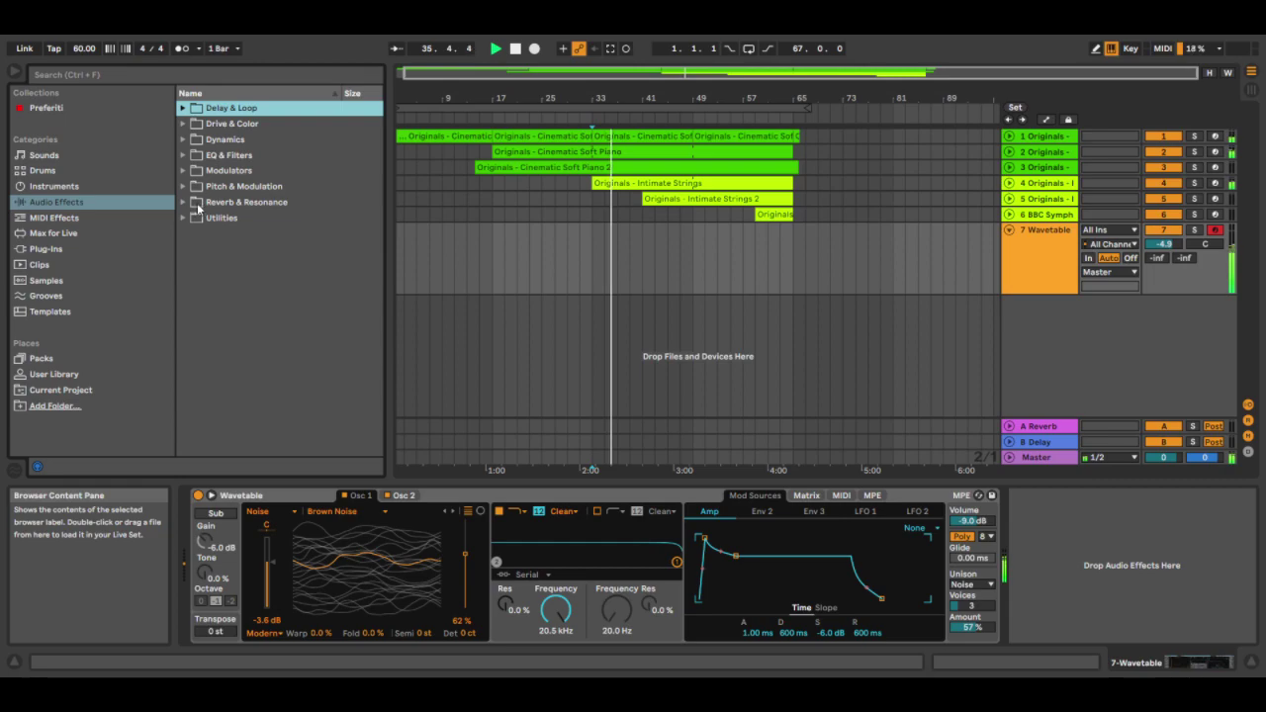
pyautogui.click(197, 203)
pyautogui.moveTo(198, 273); pyautogui.dragTo(1183, 615)
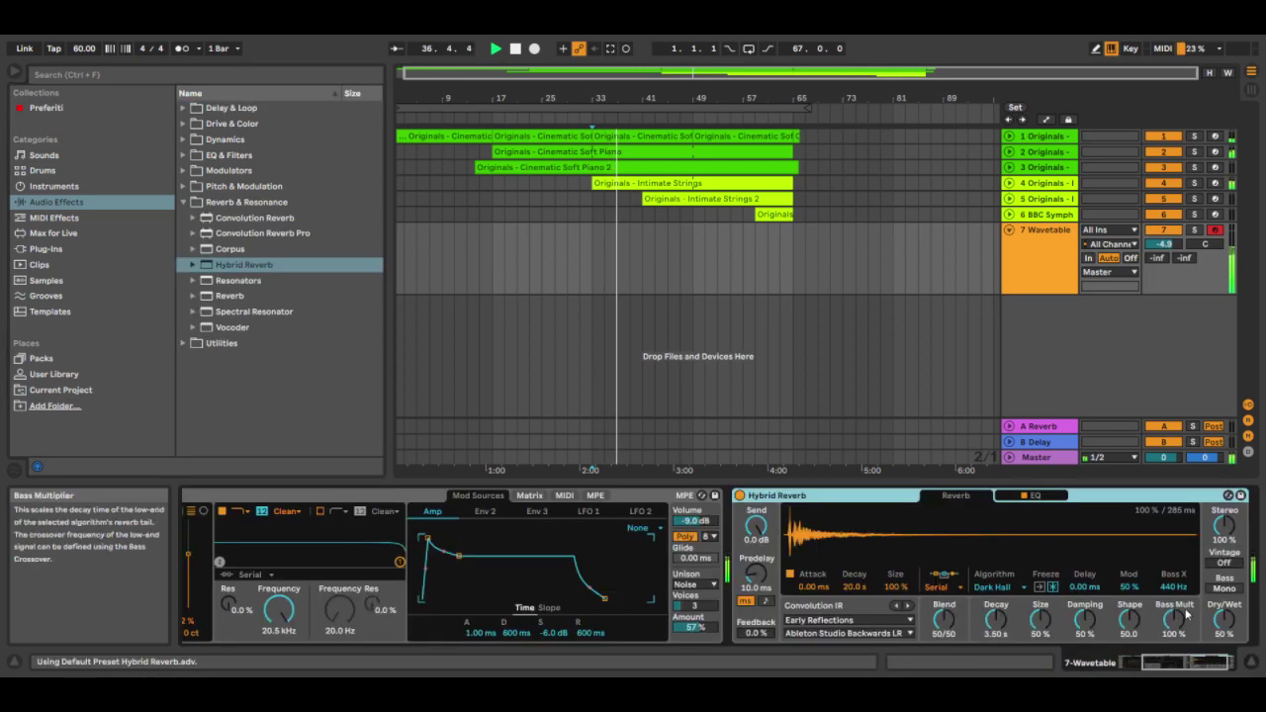
# Set Hybrid Reverb to the Shimmer algorithm with shimmer at 83%, size at 83% and decay at 12.3 s
pyautogui.click(994, 586)
pyautogui.click(1010, 624)
pyautogui.moveTo(1175, 621); pyautogui.dragTo(1175, 607)
pyautogui.moveTo(1044, 630); pyautogui.dragTo(995, 616)
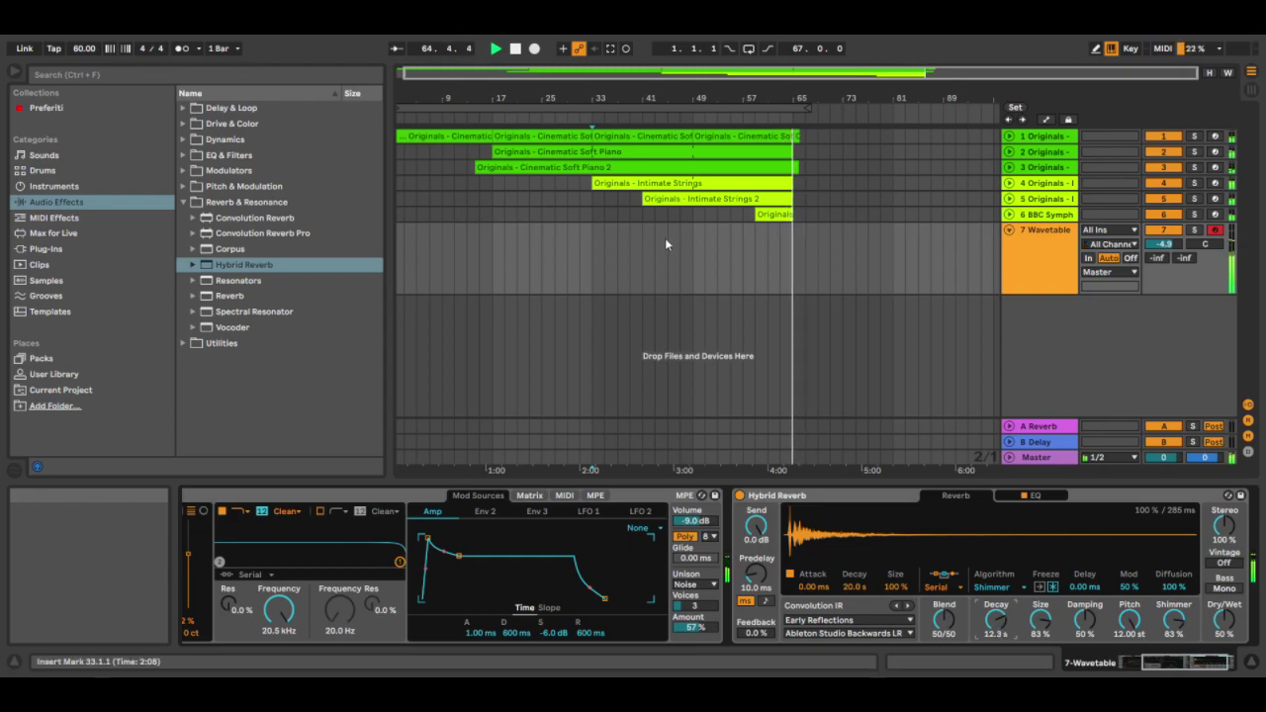
# Record a MIDI part on the Wavetable track from bar 59 to about bar 65
pyautogui.click(755, 265)
pyautogui.click(514, 48)
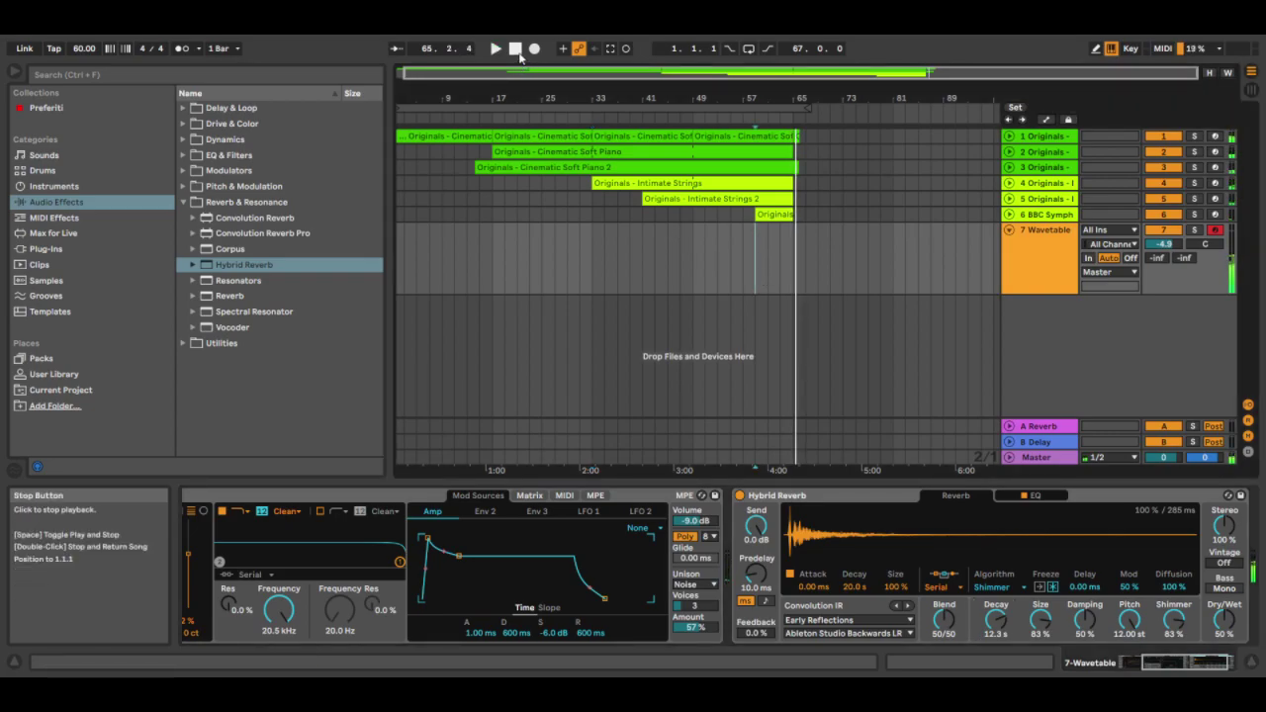
pyautogui.click(533, 48)
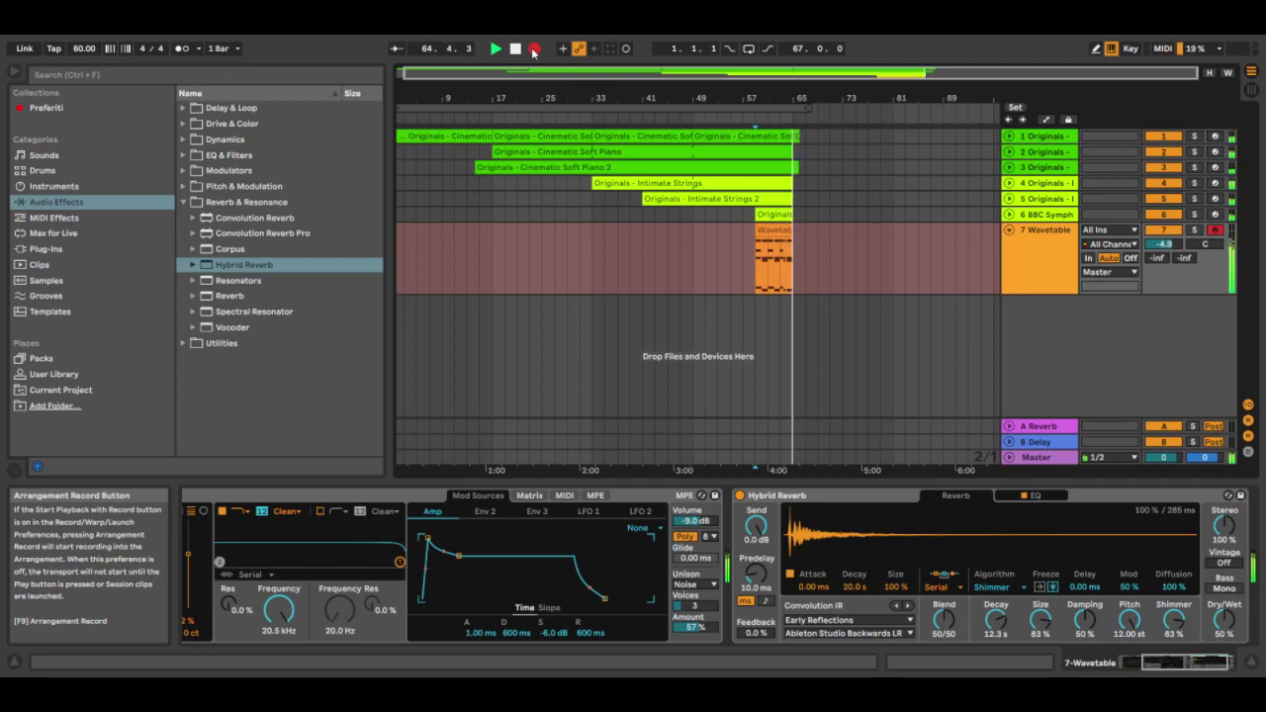
pyautogui.click(532, 48)
# In bar 5 of the recorded Wavetable clip, extend the C3 note to the end of the bar and delete the stray B2 note
pyautogui.click(775, 259)
pyautogui.doubleClick(774, 259)
pyautogui.moveTo(963, 385); pyautogui.dragTo(1066, 202)
pyautogui.doubleClick(1019, 359)
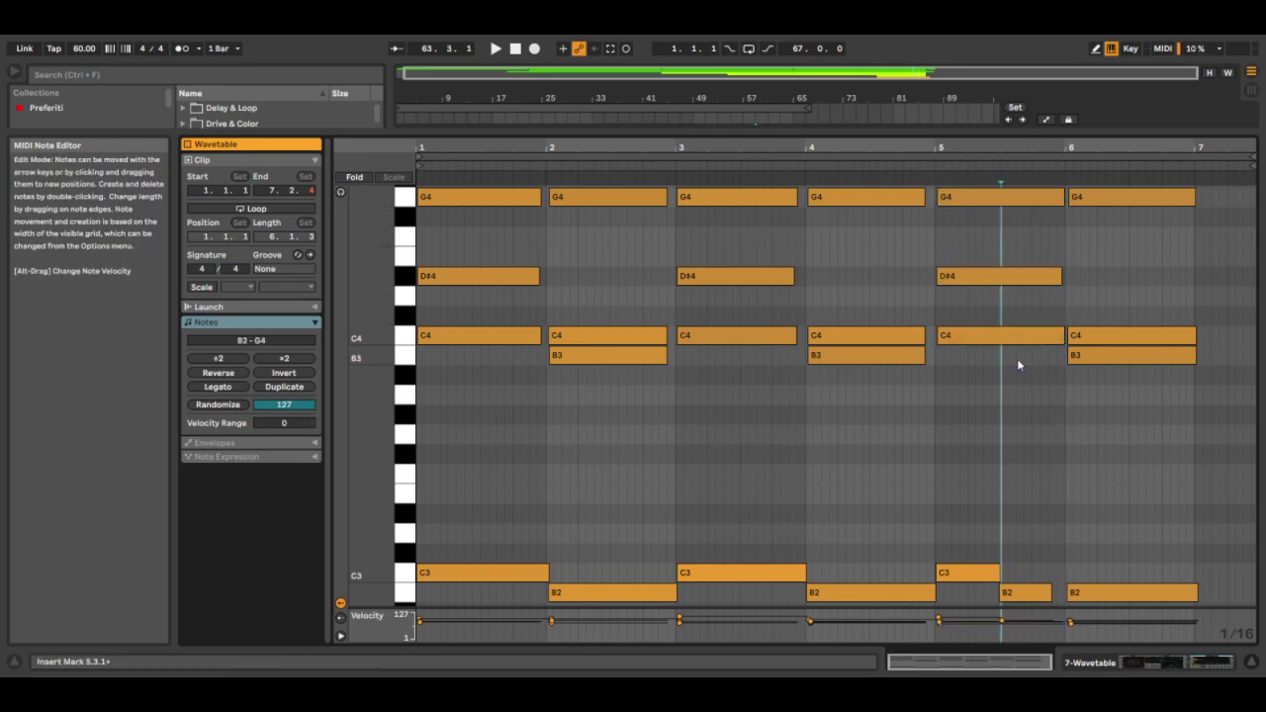
pyautogui.moveTo(999, 573); pyautogui.dragTo(1064, 572)
pyautogui.doubleClick(1027, 593)
pyautogui.scroll(-2, 1031, 554)
pyautogui.scroll(2, 791, 474)
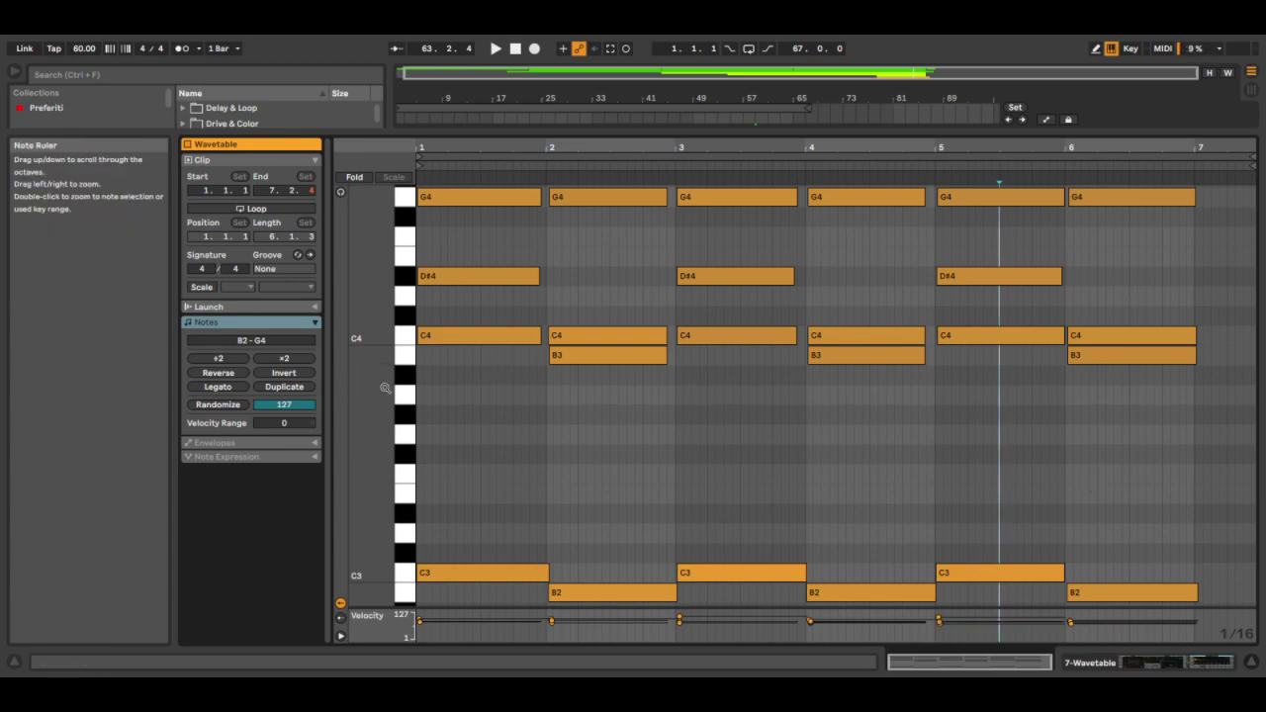
# Quantize all notes in the Wavetable clip and apply Legato to them
pyautogui.moveTo(385, 388); pyautogui.dragTo(371, 388)
pyautogui.moveTo(1177, 283); pyautogui.dragTo(380, 477)
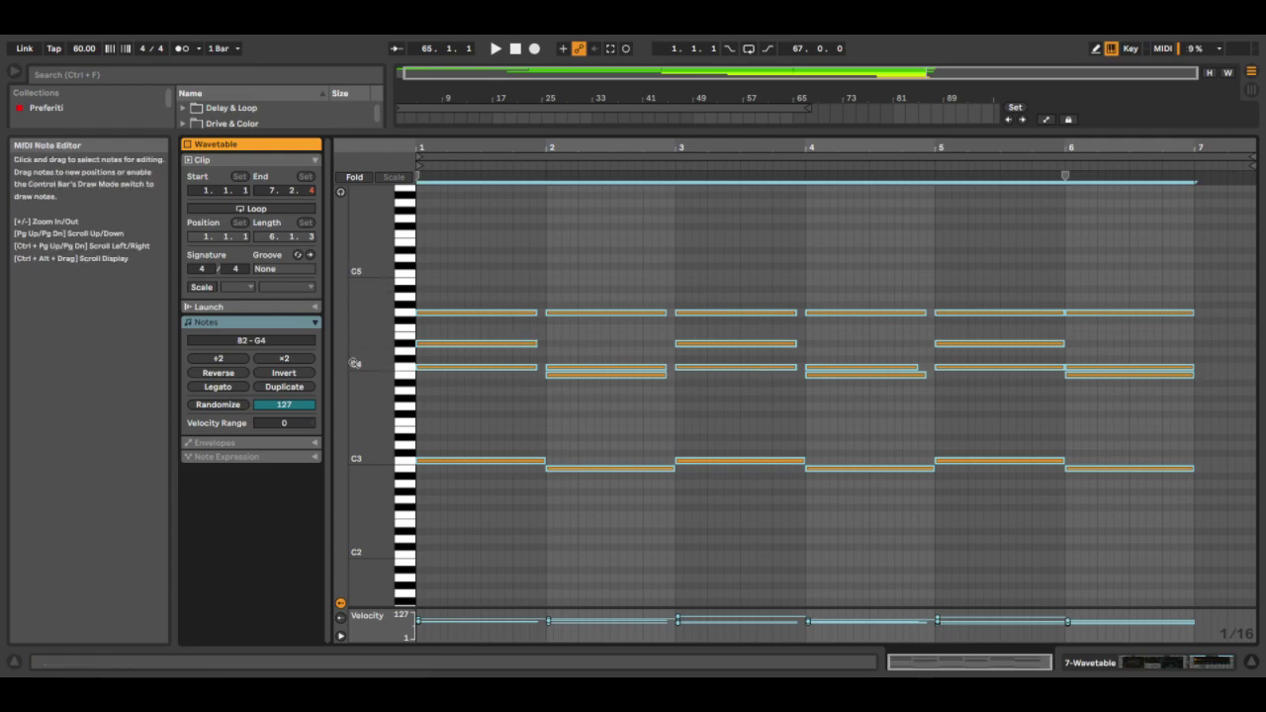
pyautogui.click(231, 388)
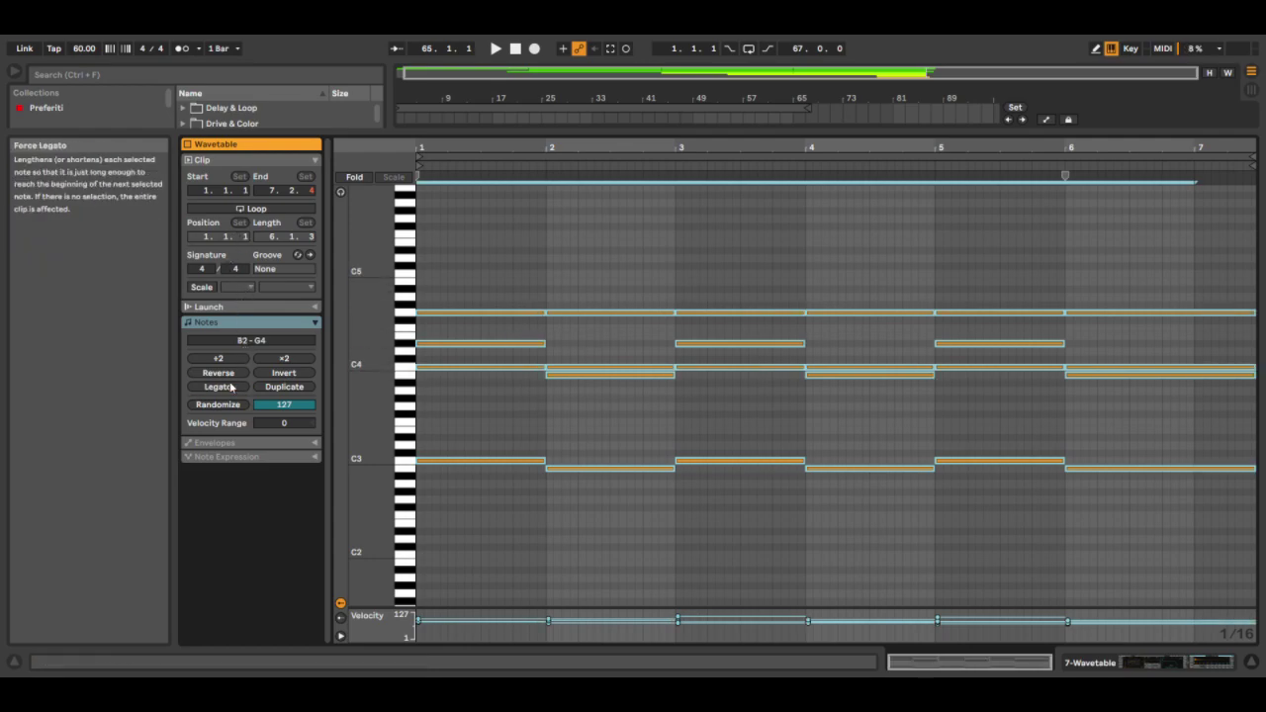
pyautogui.click(594, 424)
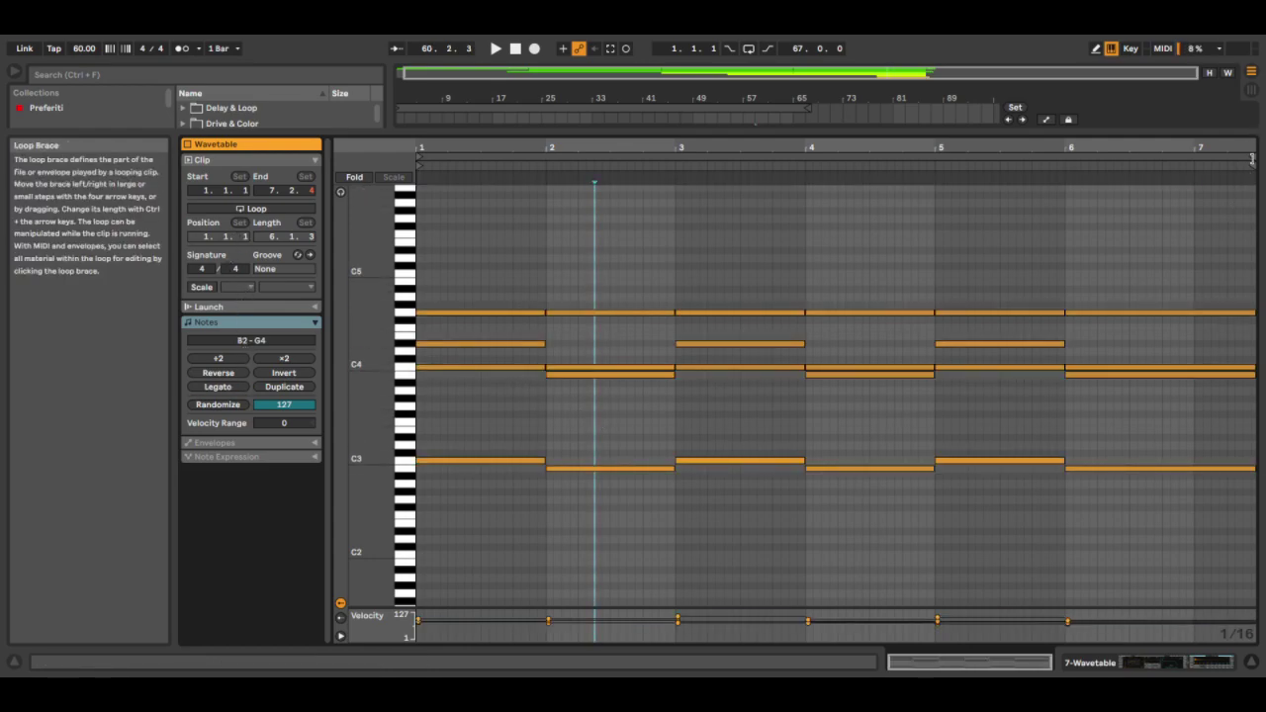
# Trim the end of the Wavetable clip in the arrangement to bar 65
pyautogui.click(1253, 156)
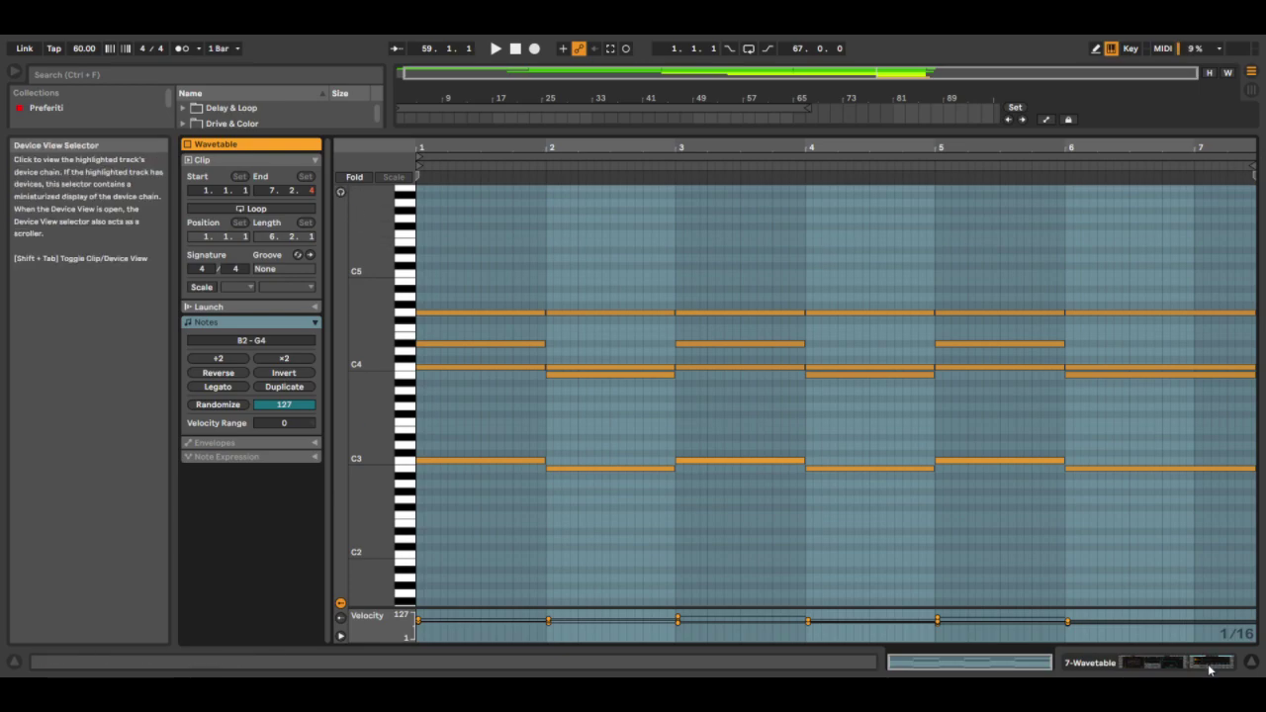
pyautogui.press('Tab')
pyautogui.moveTo(796, 229); pyautogui.dragTo(792, 230)
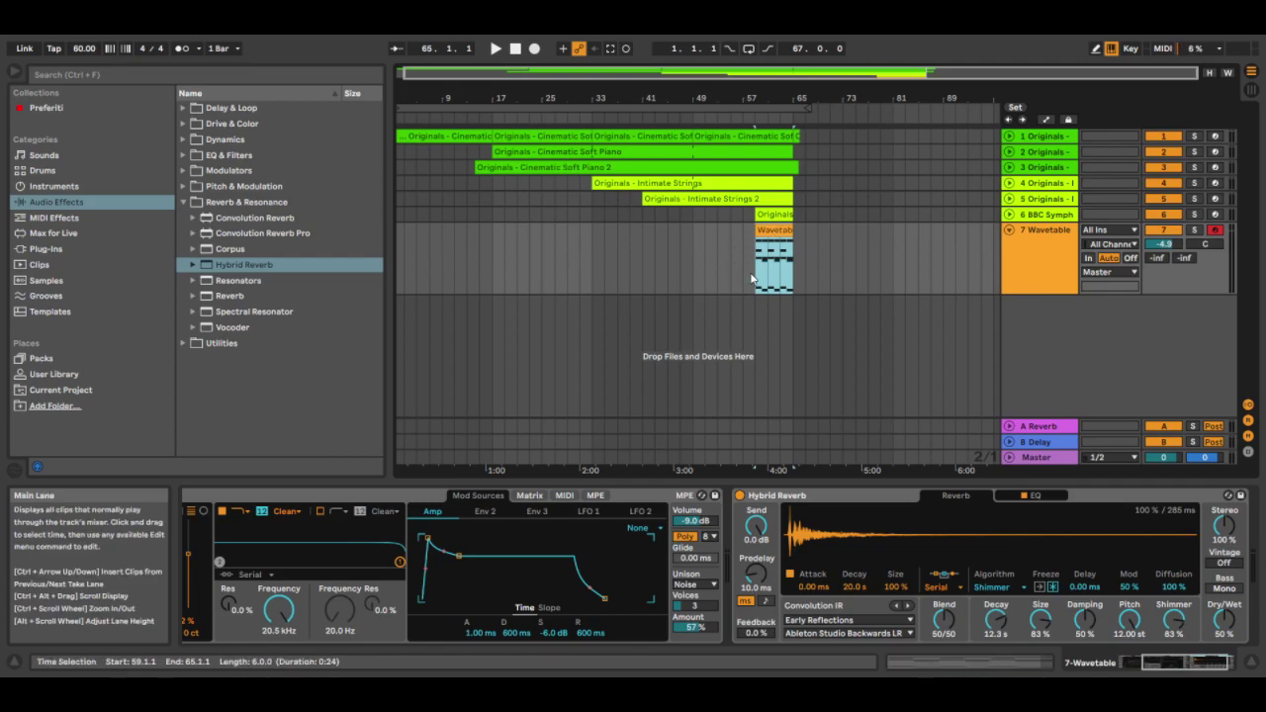
# Play from bar 59 and set Wavetable's amp envelope to attack 1.74 s, decay 1.61 s, sustain -1.2 dB and release 6.33 s
pyautogui.press('space')
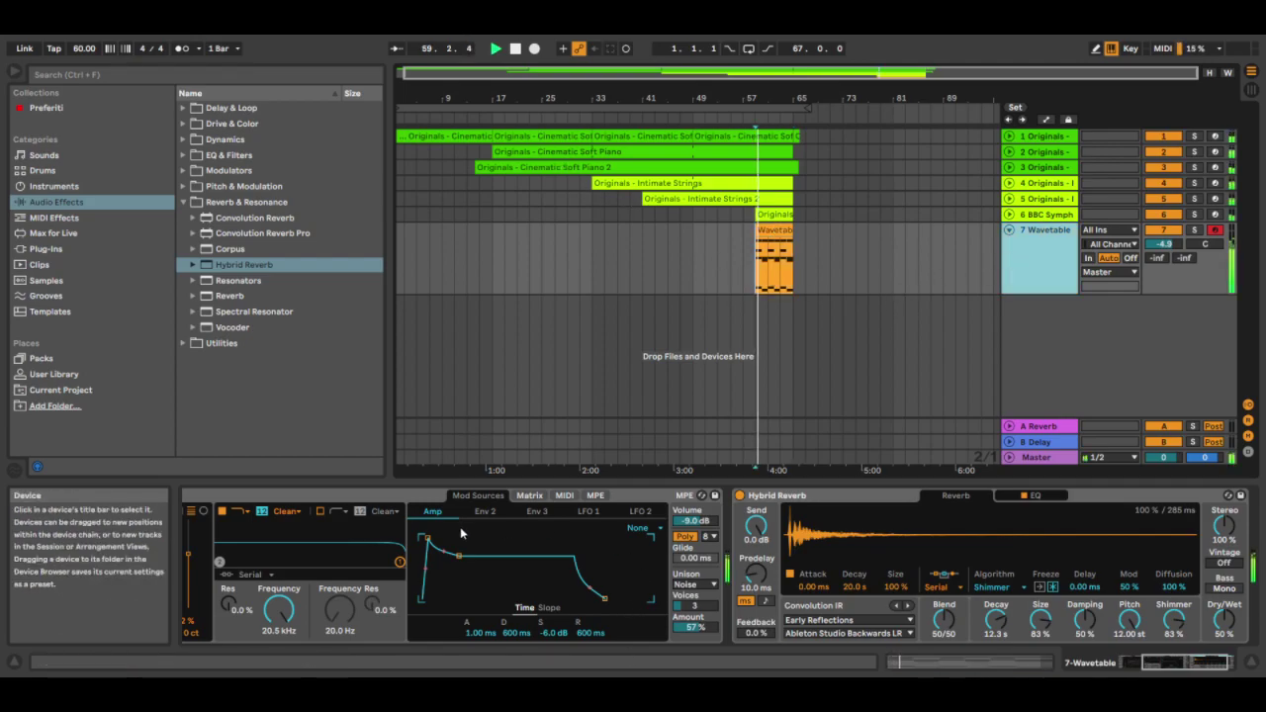
pyautogui.moveTo(426, 538); pyautogui.dragTo(477, 542)
pyautogui.moveTo(604, 598); pyautogui.dragTo(626, 598)
pyautogui.moveTo(443, 539); pyautogui.dragTo(497, 543)
pyautogui.click(1127, 663)
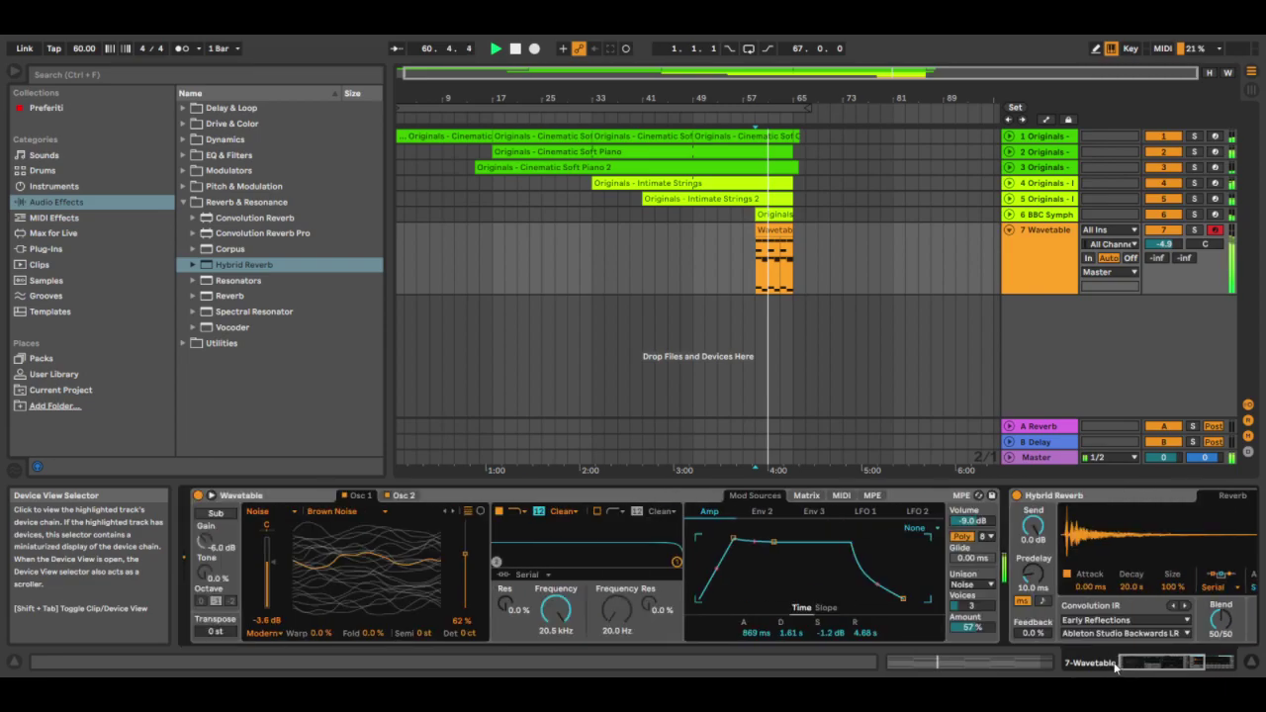
pyautogui.moveTo(720, 576); pyautogui.dragTo(740, 540)
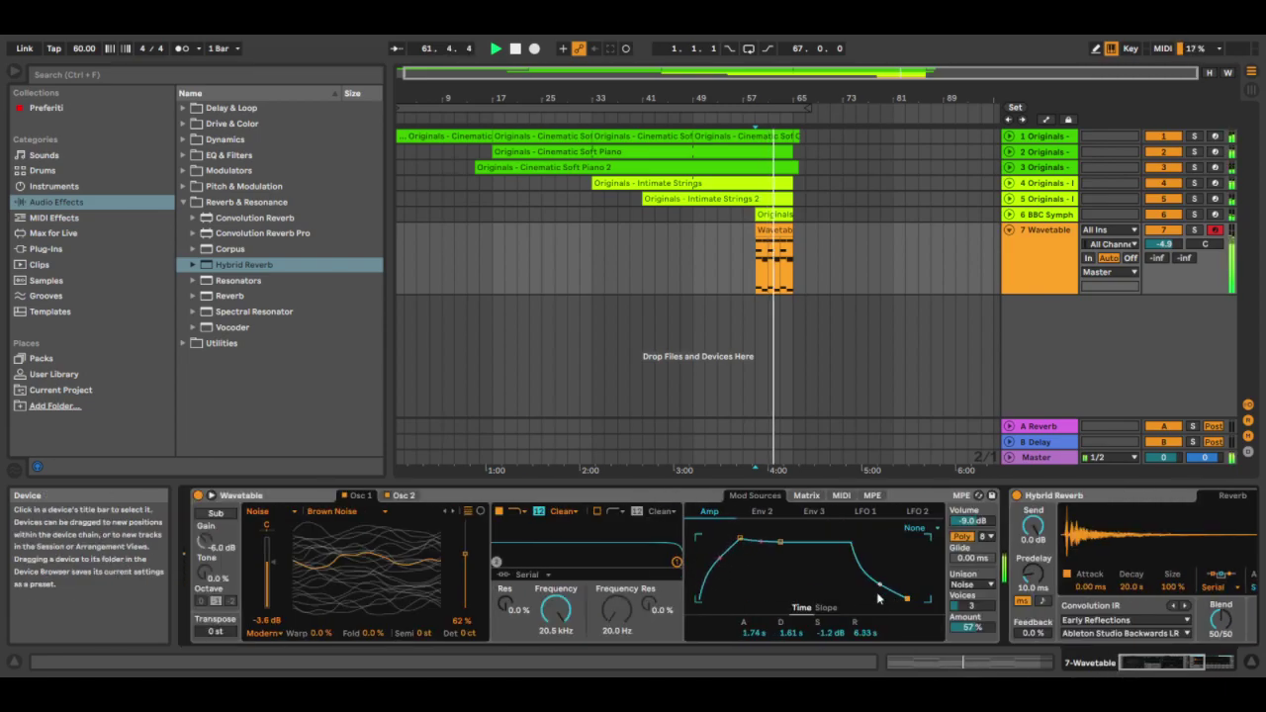
# Copy the Wavetable clip to bar 43 on the same track
pyautogui.click(777, 231)
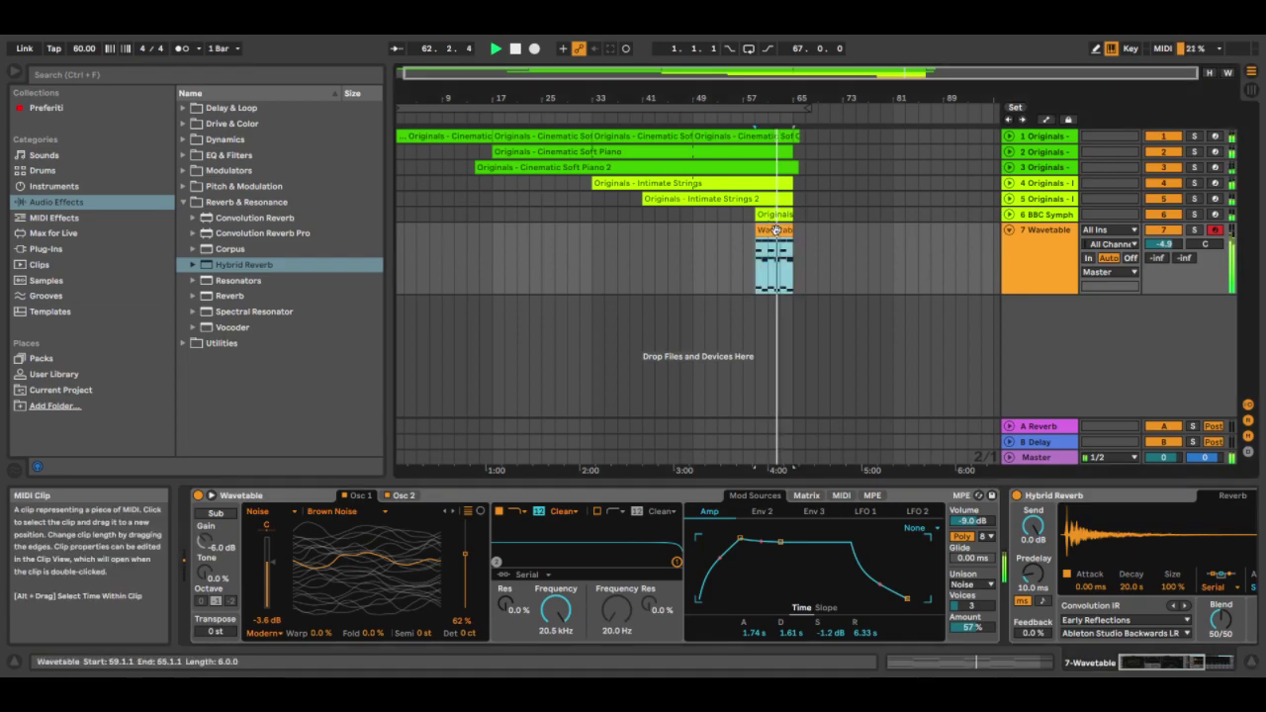
pyautogui.moveTo(777, 231); pyautogui.dragTo(676, 231)
# Play from bar 43 with the Wavetable track soloed and set its track volume to -14.5 dB
pyautogui.click(655, 279)
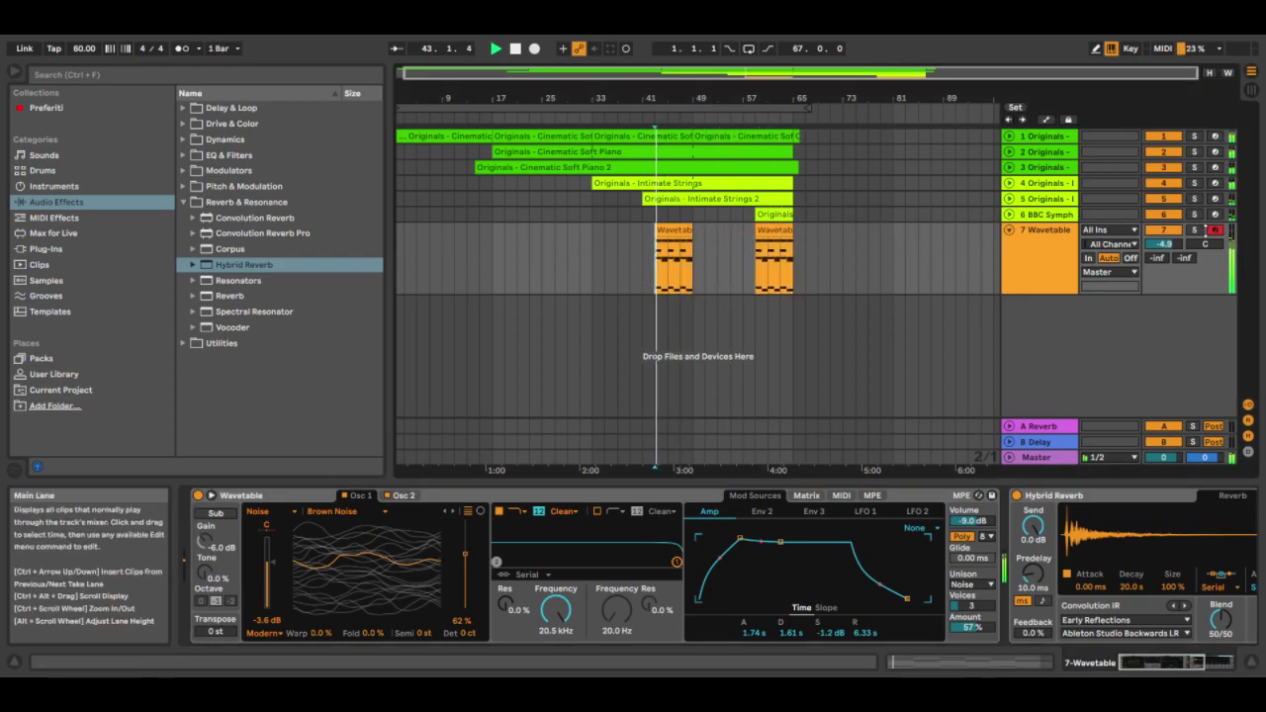
pyautogui.click(1196, 229)
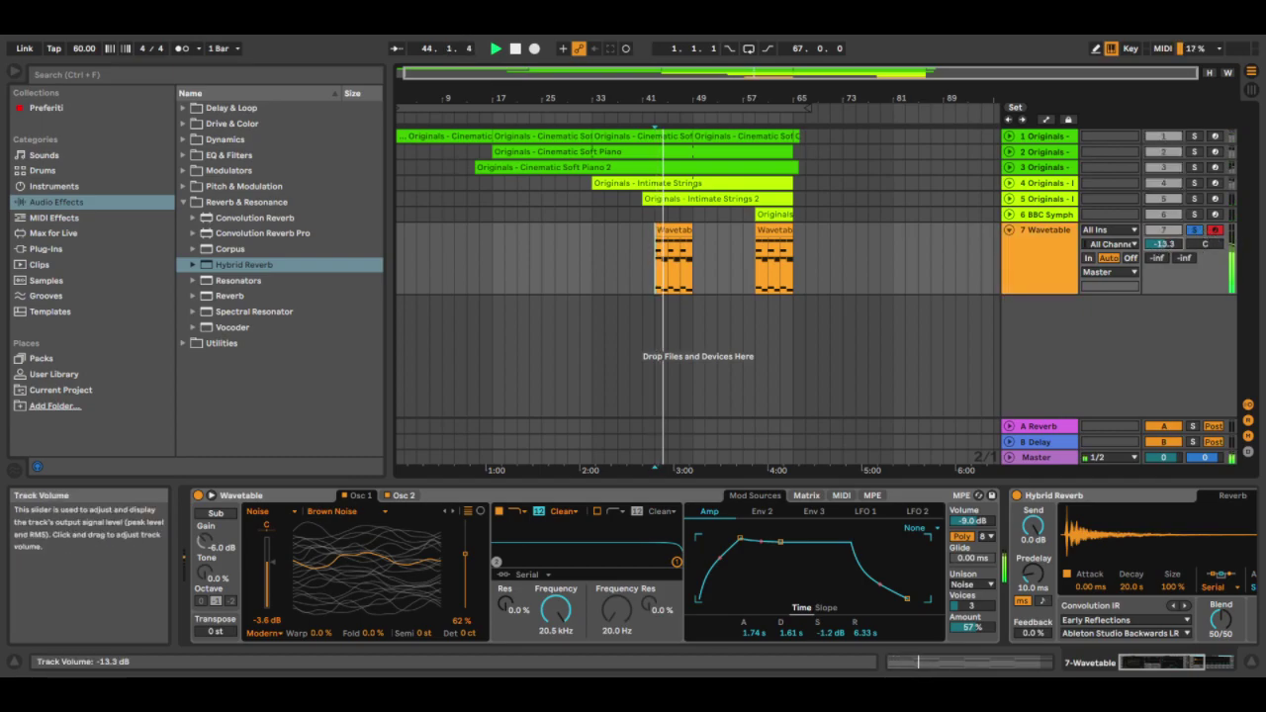
# Set Hybrid Reverb to Parallel with convolution size 500%, stereo 132% and Bass Mono on, and lower the Wavetable instrument's volume to -15 dB
pyautogui.click(1221, 670)
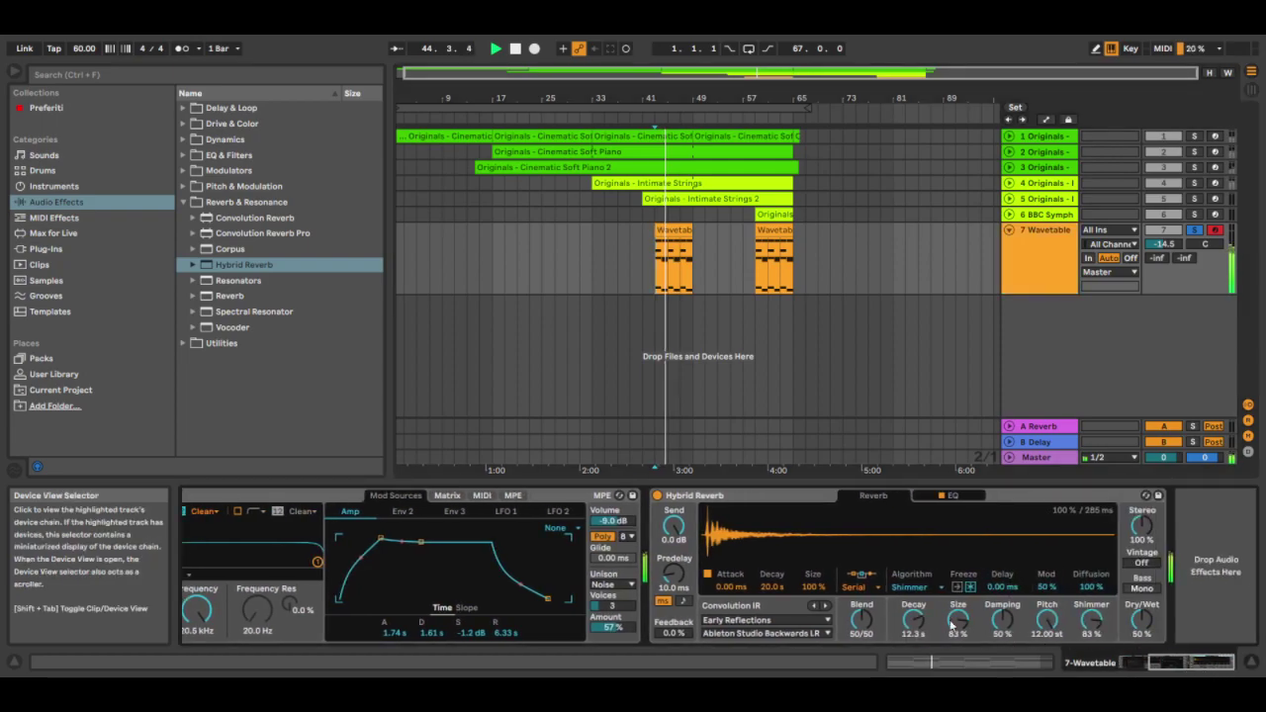
pyautogui.click(858, 586)
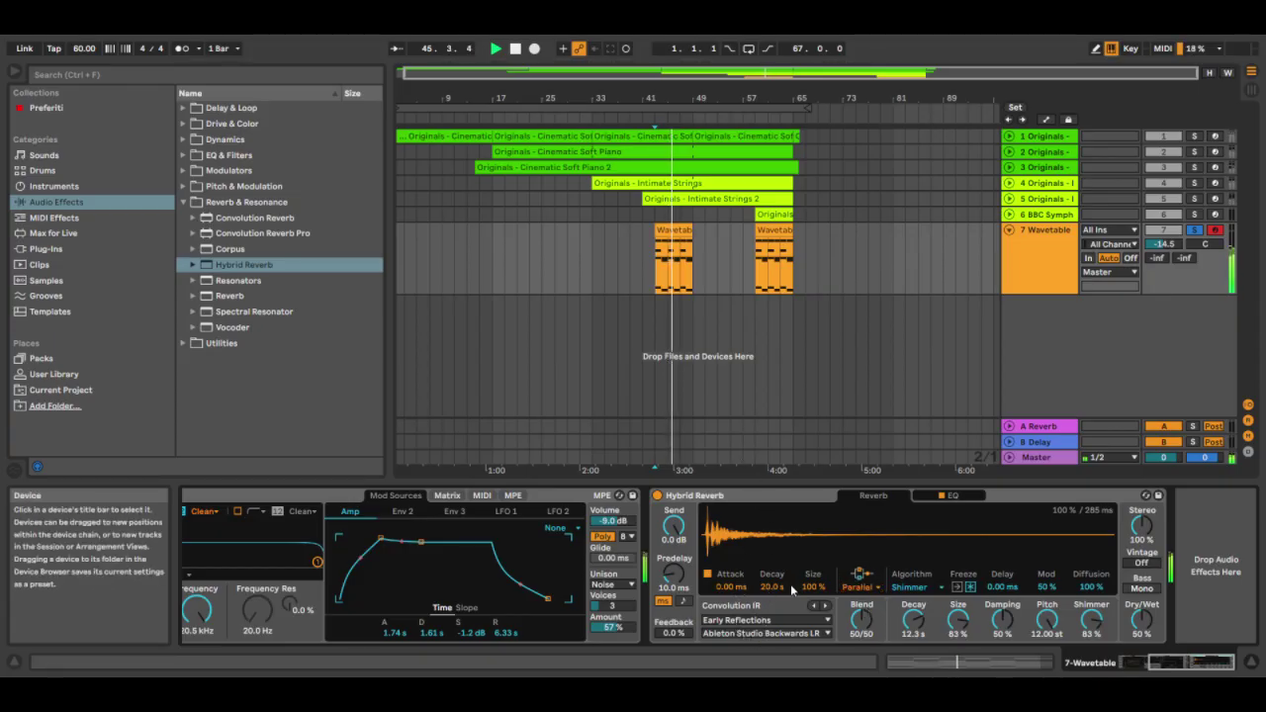
pyautogui.moveTo(831, 590); pyautogui.dragTo(831, 534)
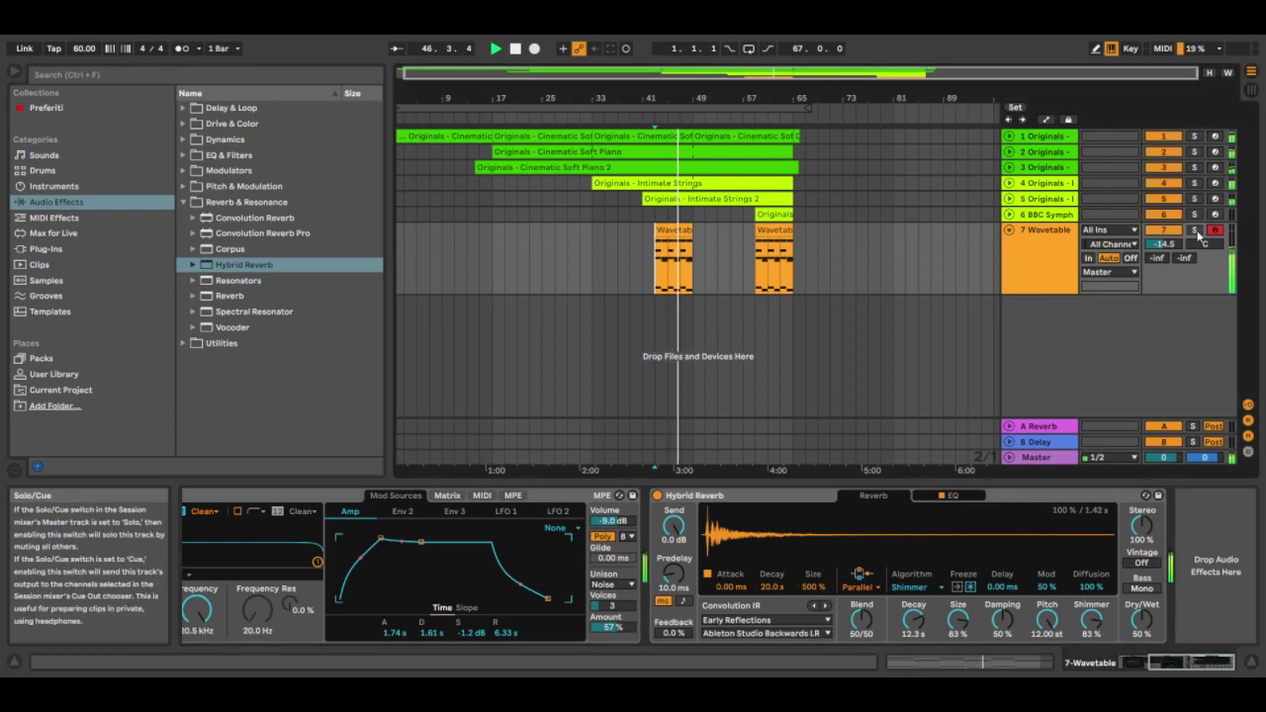
pyautogui.click(1143, 588)
pyautogui.moveTo(1143, 526)
pyautogui.mouseDown()
pyautogui.moveTo(1142, 507)
pyautogui.moveTo(1142, 518)
pyautogui.mouseUp()
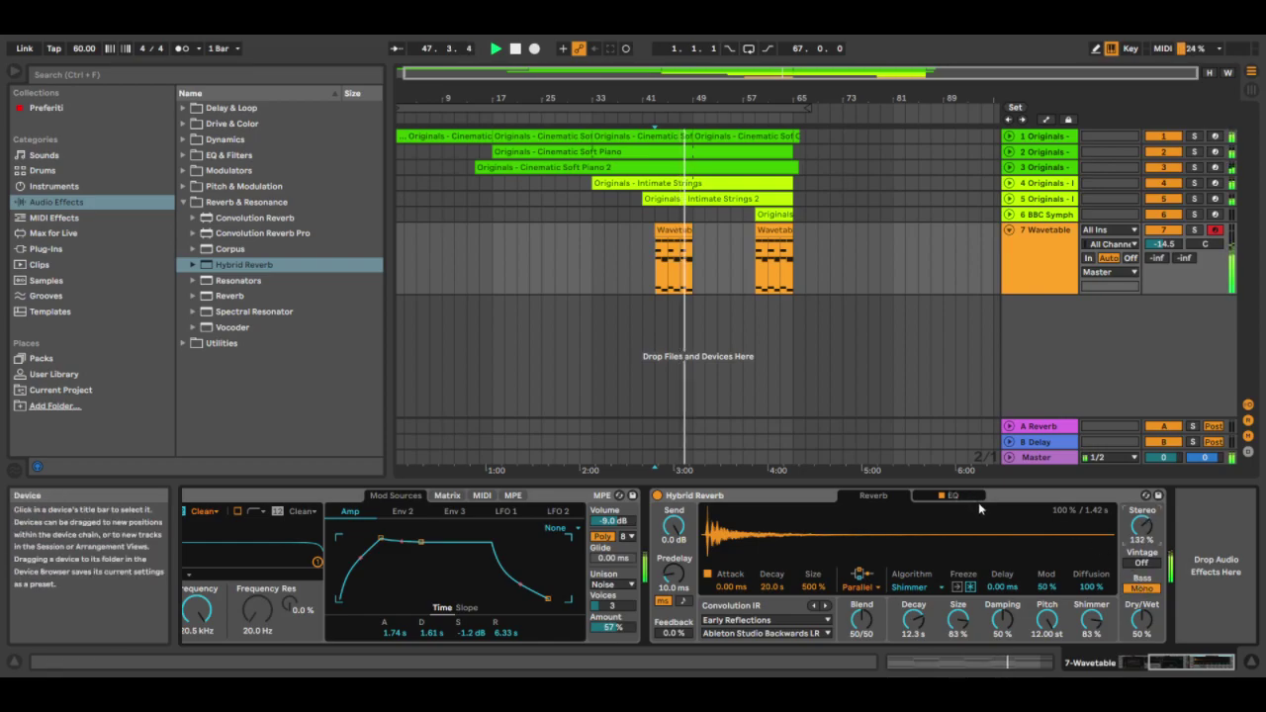
pyautogui.moveTo(609, 520); pyautogui.dragTo(609, 530)
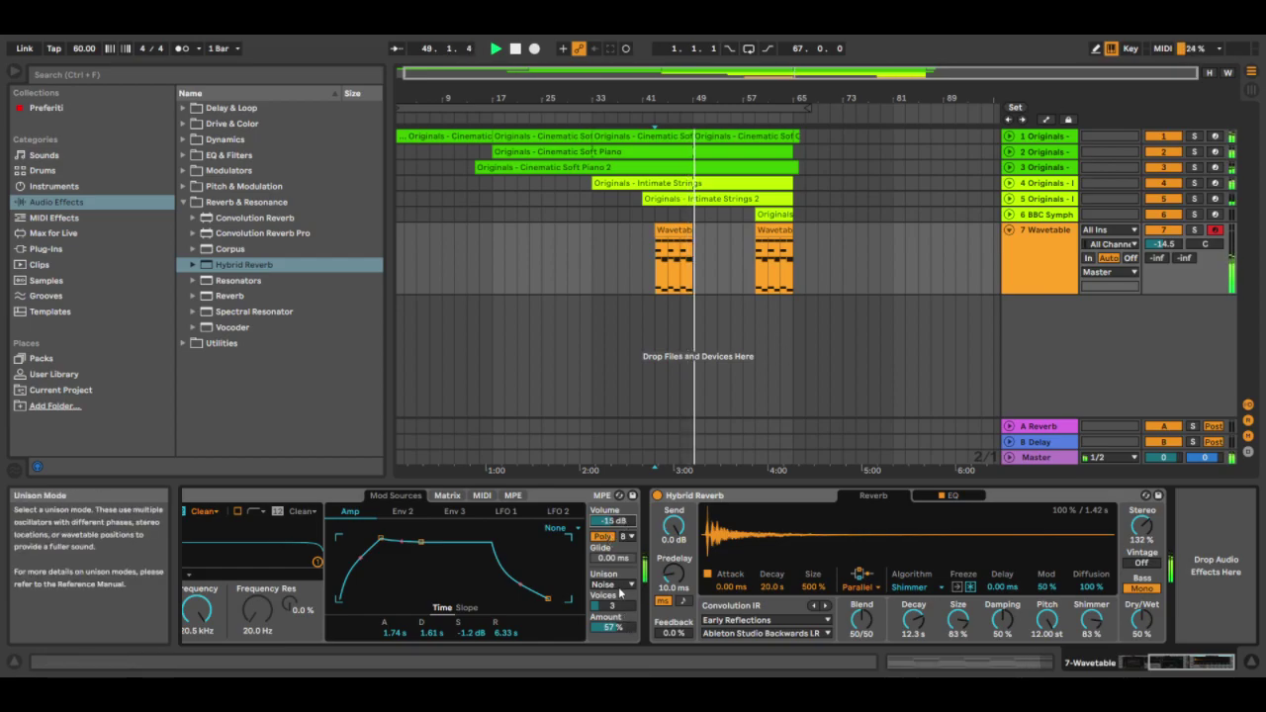
# Delete bars 49 to 53 from the Intimate Strings clip on track 4
pyautogui.click(1029, 215)
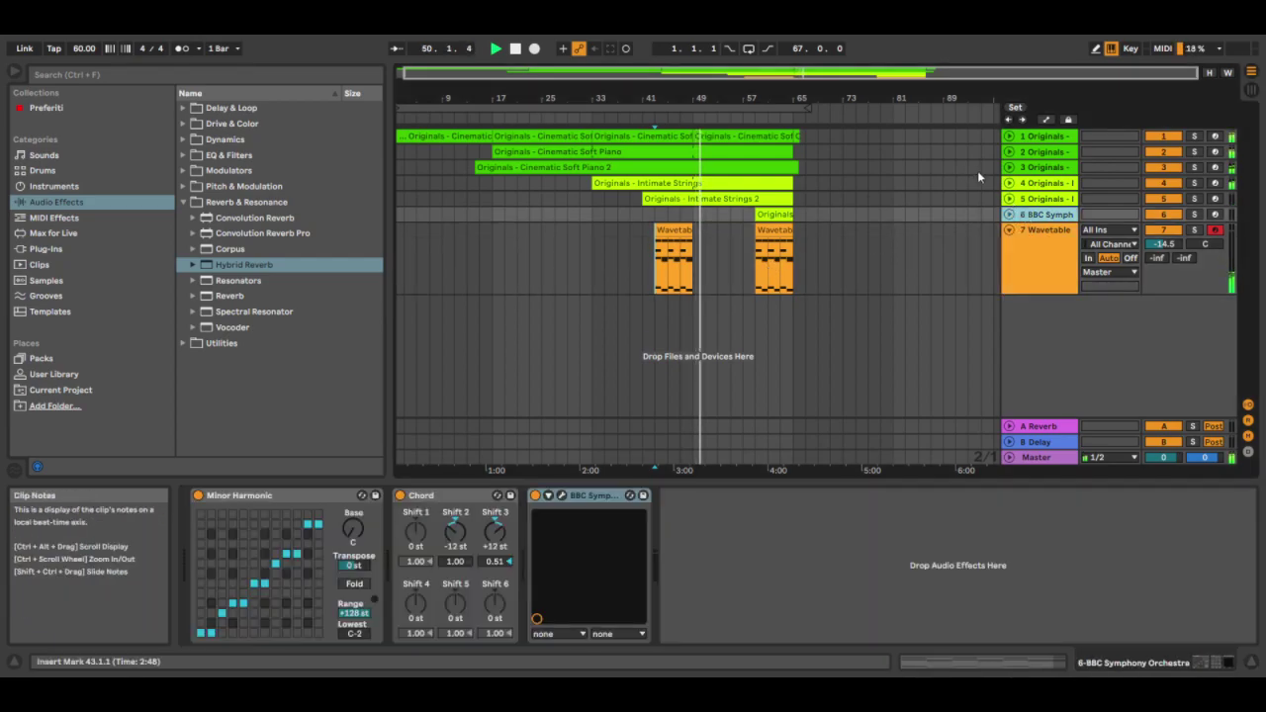
pyautogui.click(1010, 181)
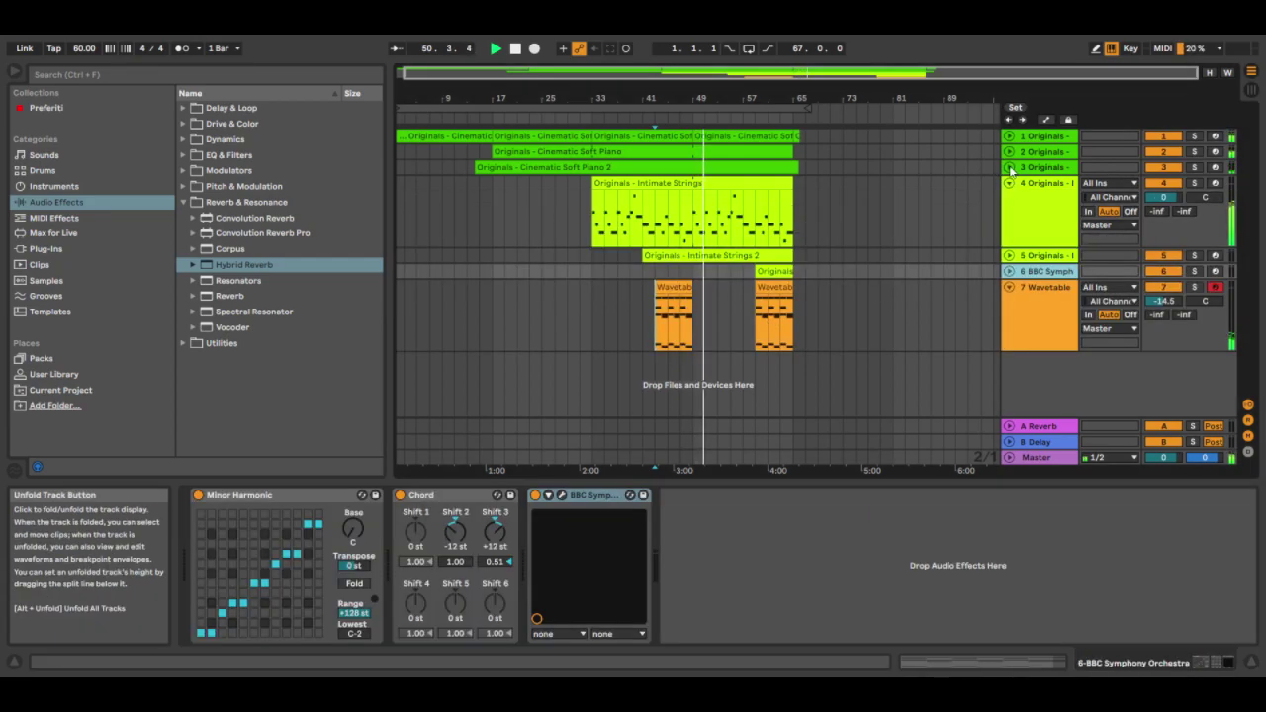
pyautogui.moveTo(695, 202); pyautogui.dragTo(727, 203)
pyautogui.hotkey('ctrl', 'e')
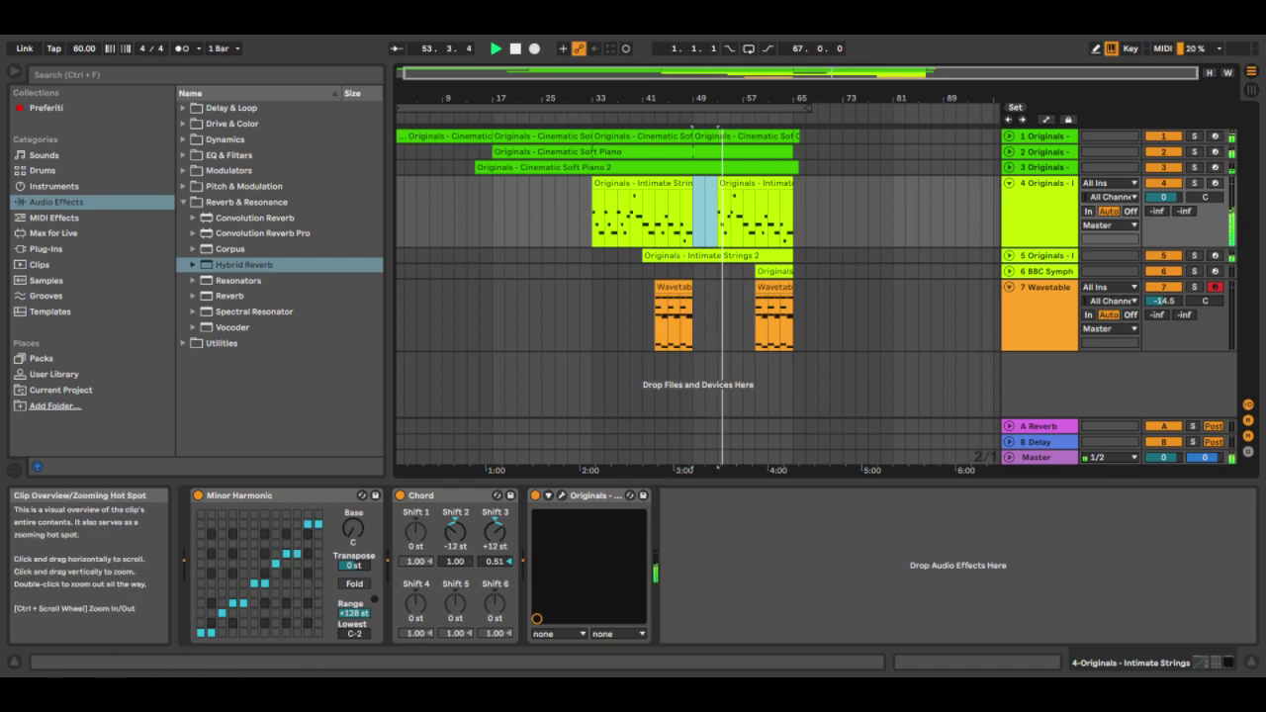
# Trim the start of the second Intimate Strings clip on track 4 to bar 57
pyautogui.moveTo(708, 74); pyautogui.dragTo(710, 119)
pyautogui.click(850, 184)
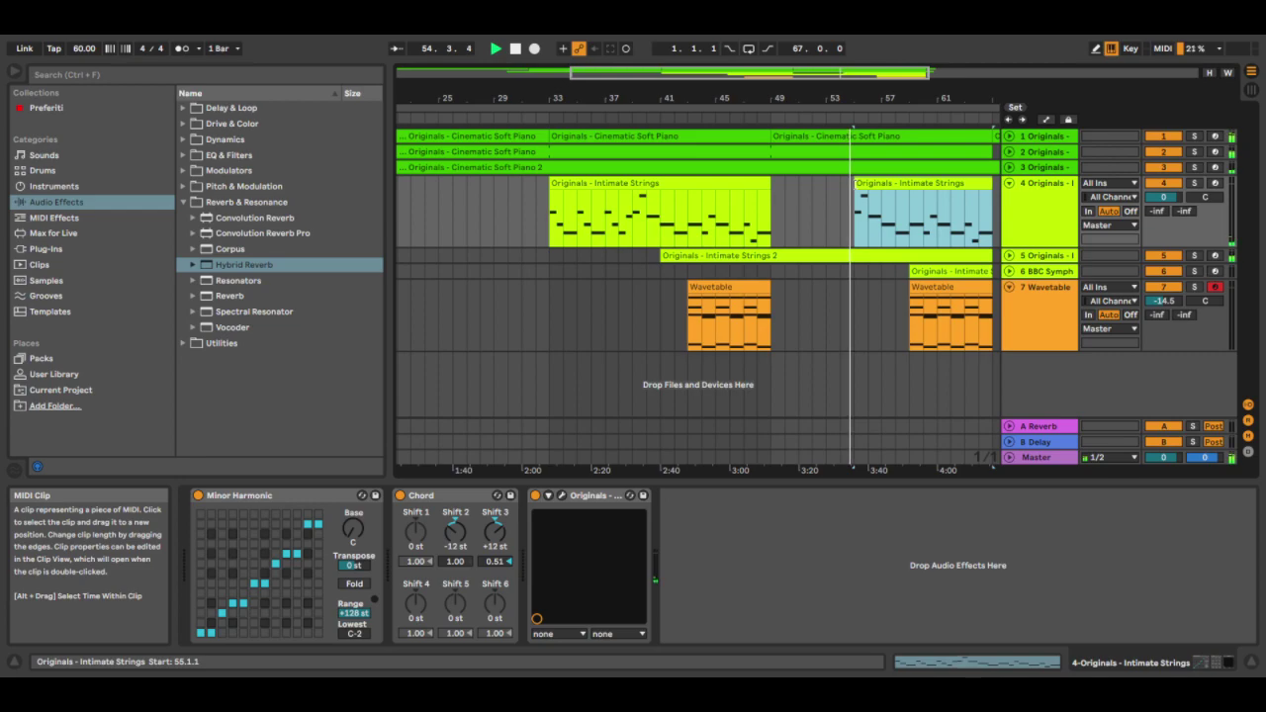
pyautogui.moveTo(855, 188); pyautogui.dragTo(867, 189)
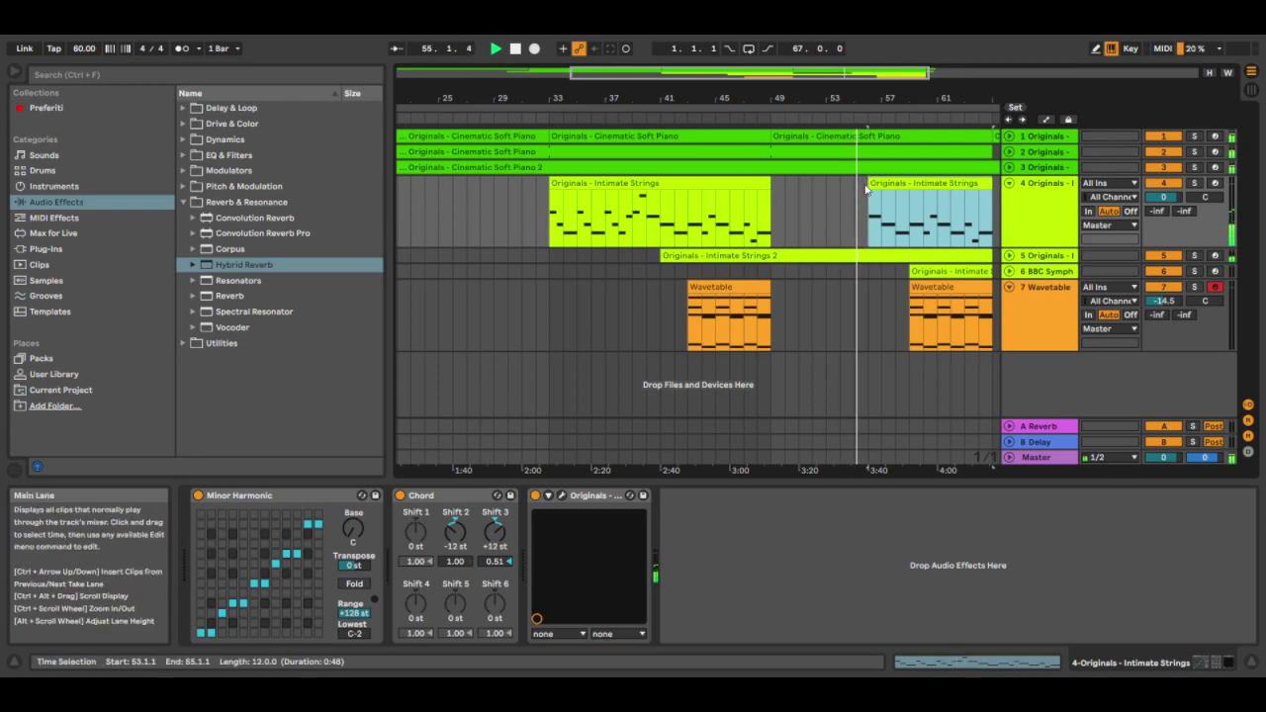
pyautogui.click(879, 184)
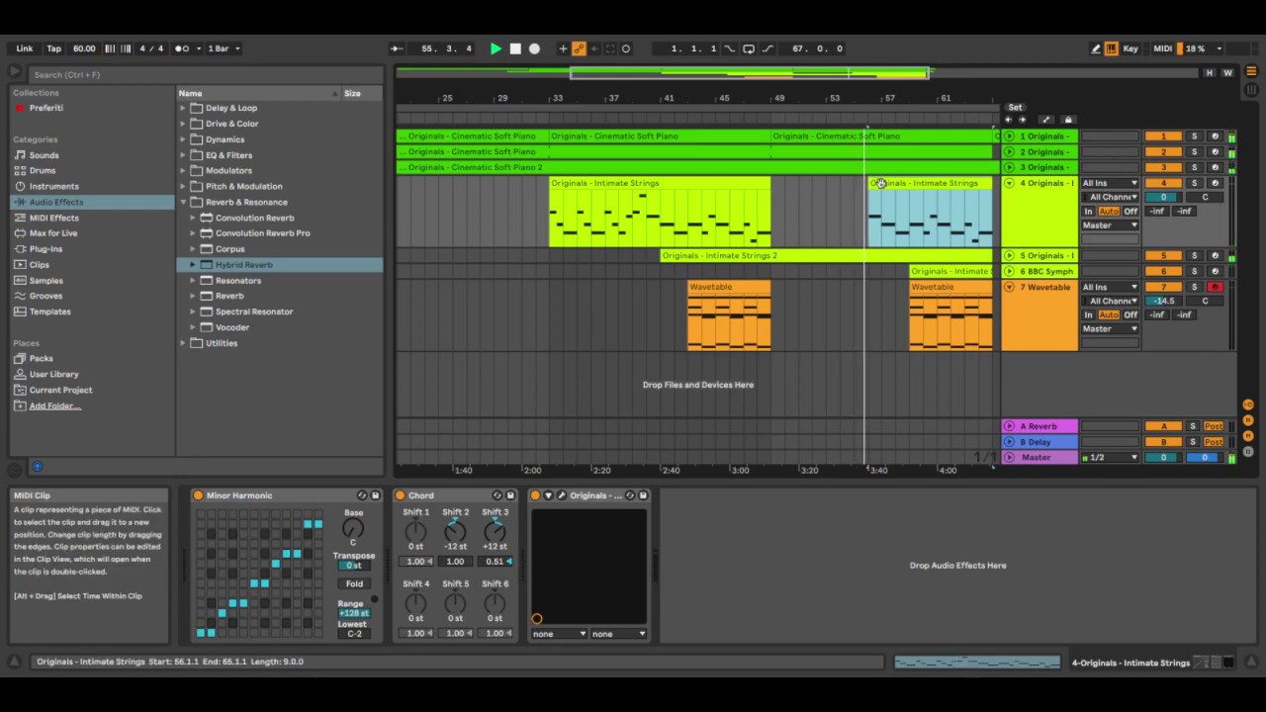
pyautogui.moveTo(879, 184)
pyautogui.mouseDown()
pyautogui.moveTo(902, 188)
pyautogui.moveTo(883, 188)
pyautogui.mouseUp()
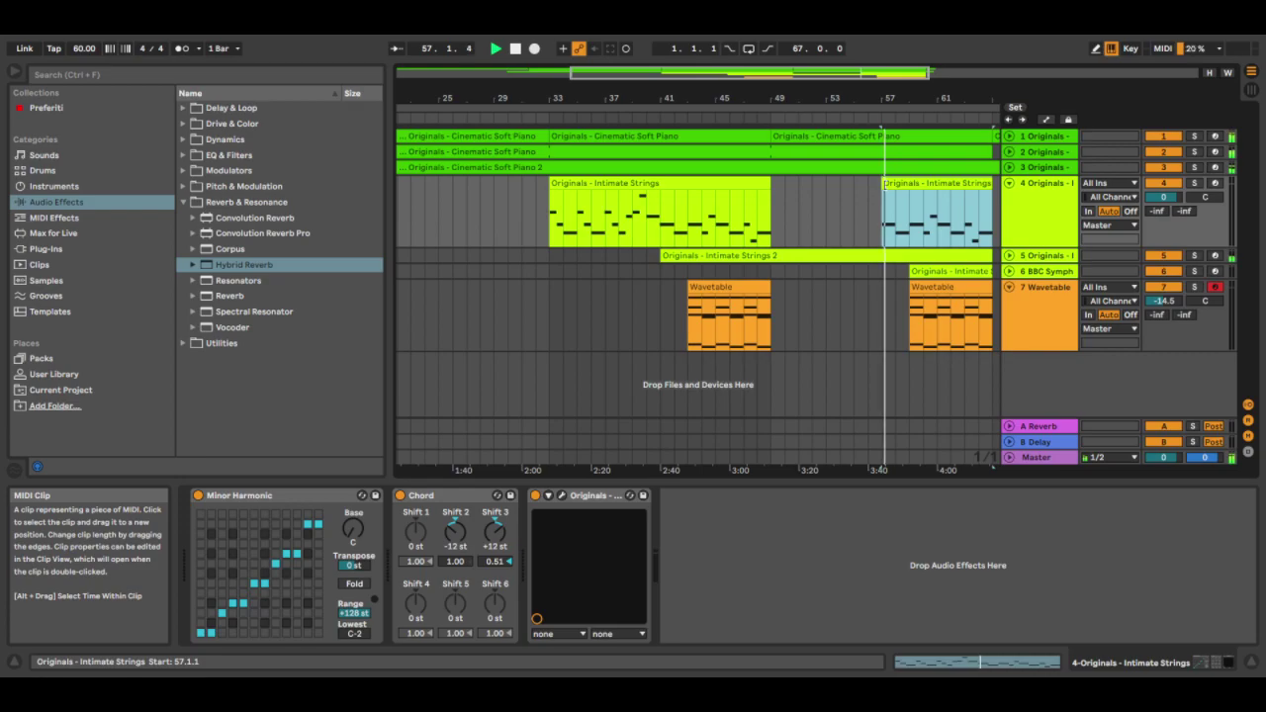
# Try to move the first A0 note in the trimmed Intimate Strings clip about half a bar forward
pyautogui.doubleClick(882, 198)
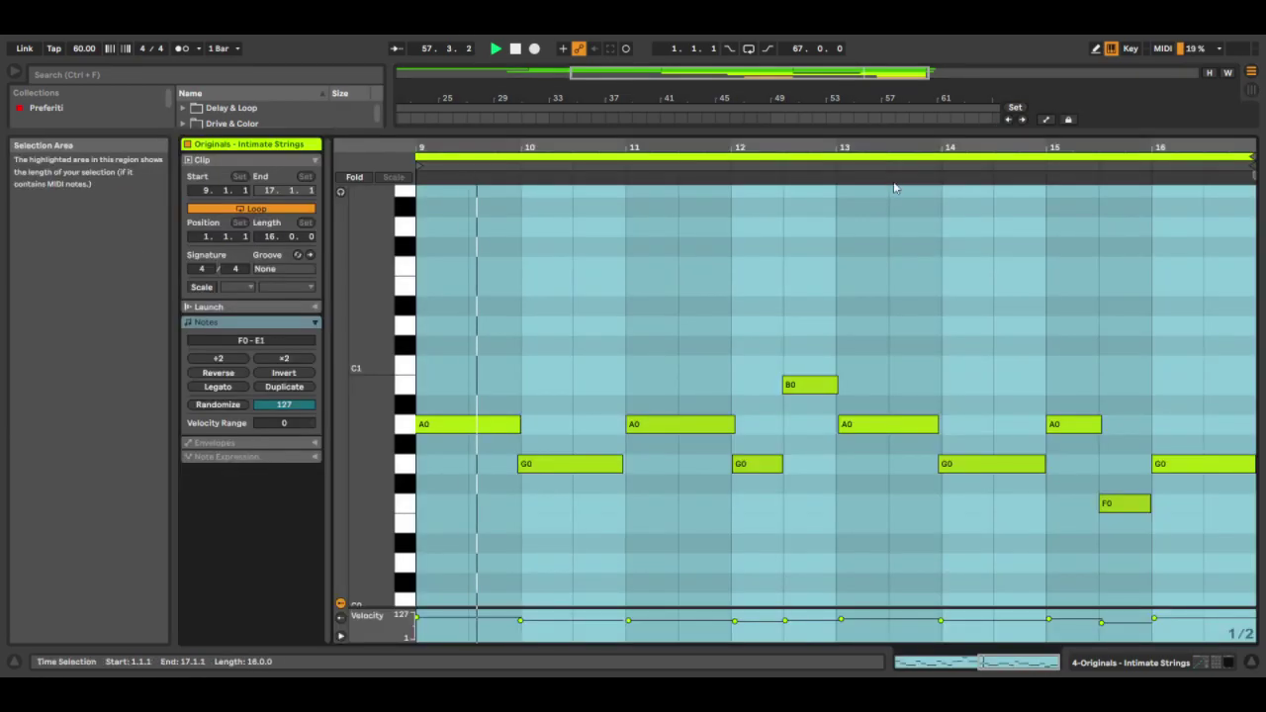
pyautogui.click(471, 427)
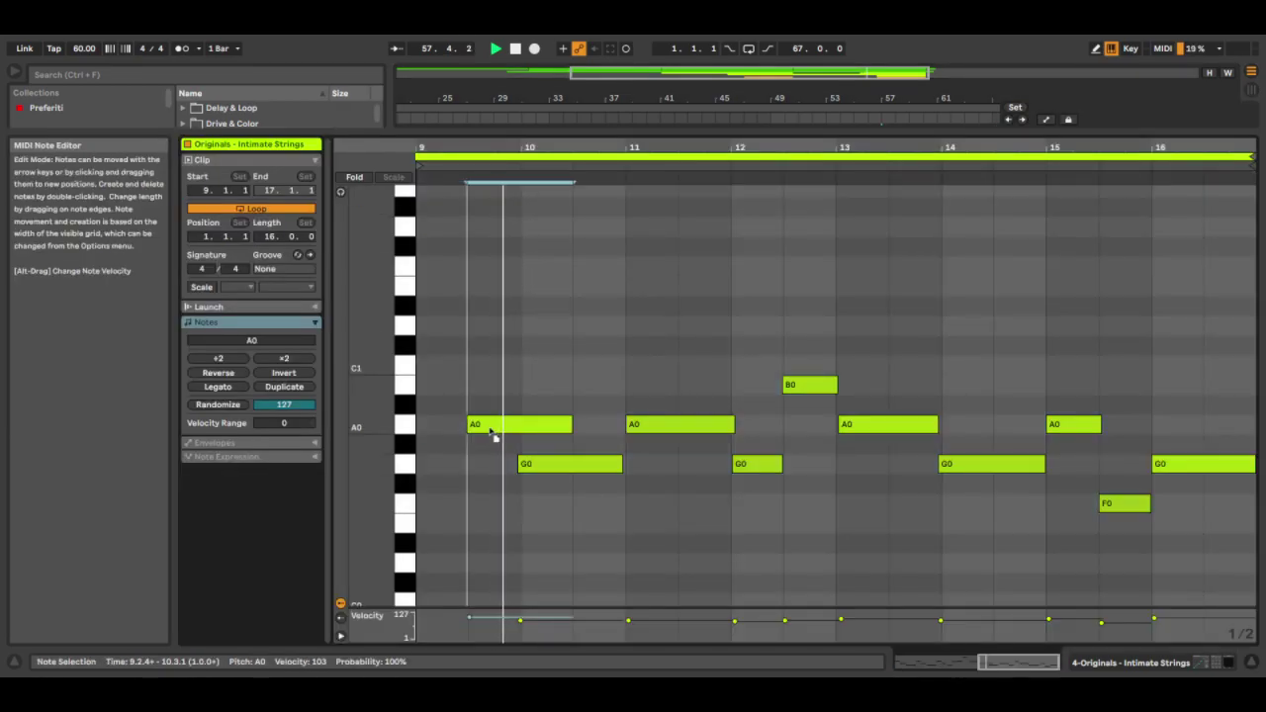
pyautogui.click(1141, 663)
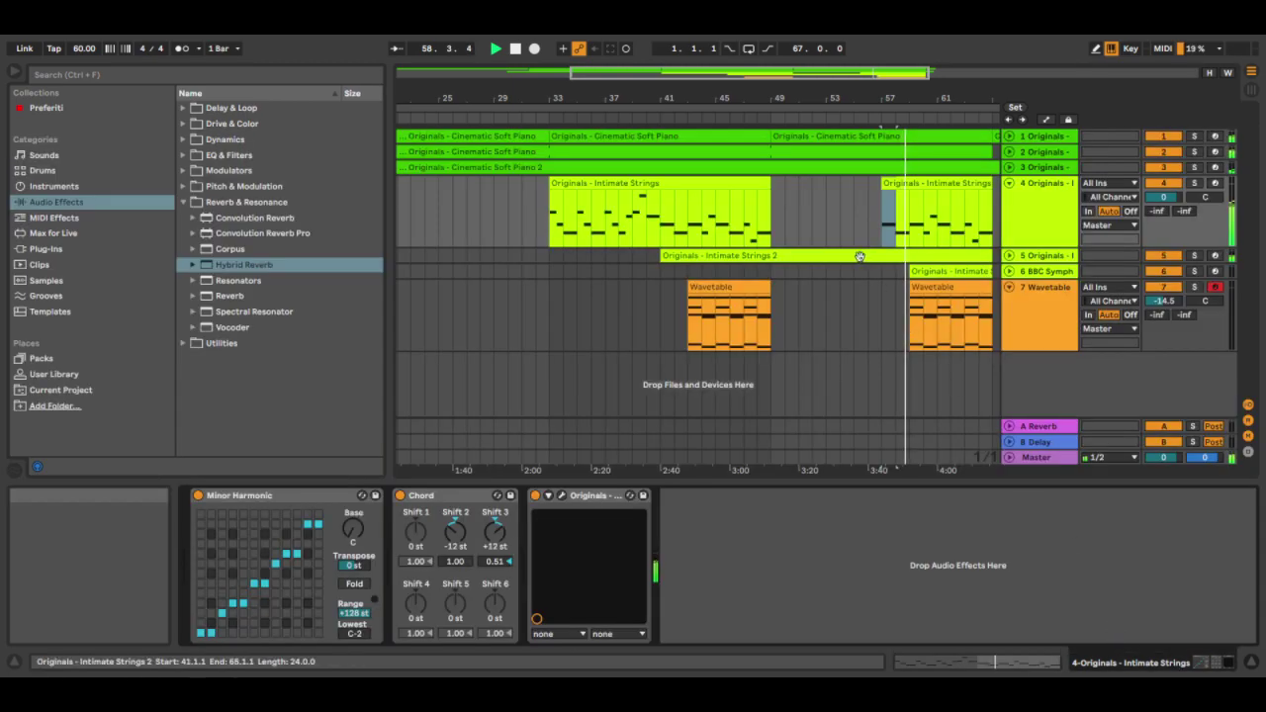
# Play the arrangement from bar 57 and fold the first Intimate Strings track and the Wavetable track
pyautogui.click(492, 50)
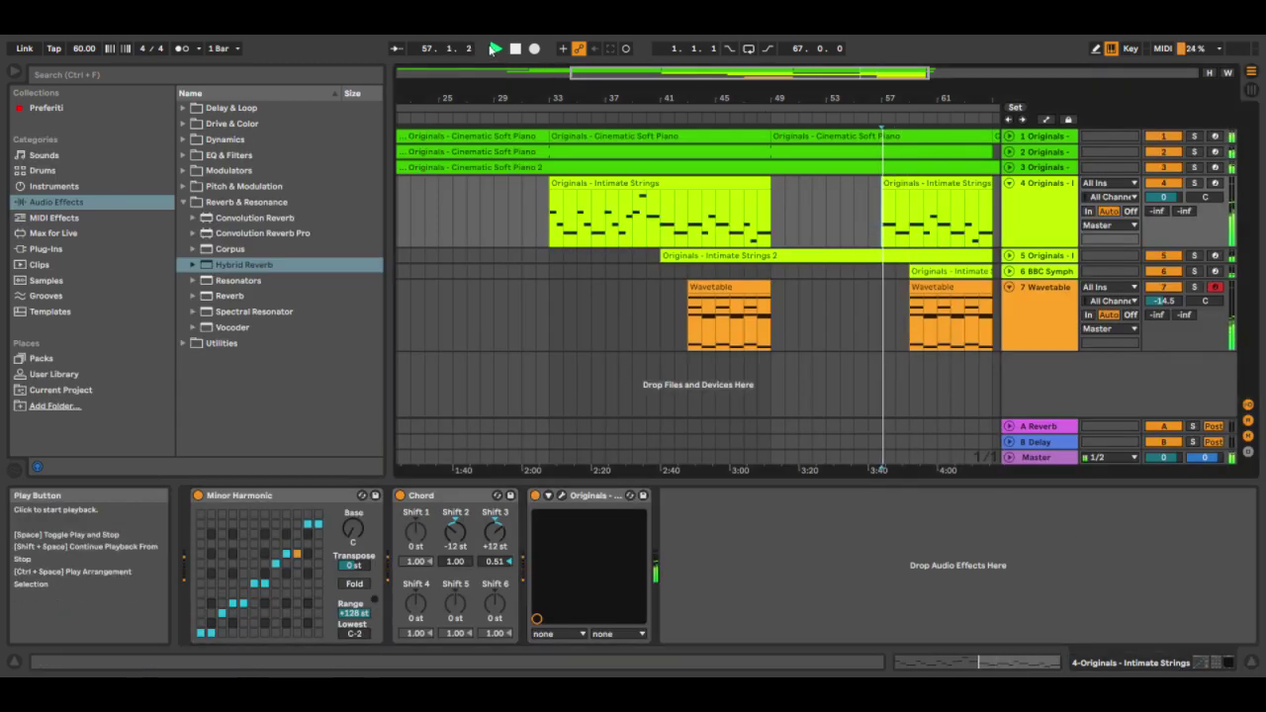
pyautogui.click(1009, 183)
pyautogui.click(1009, 229)
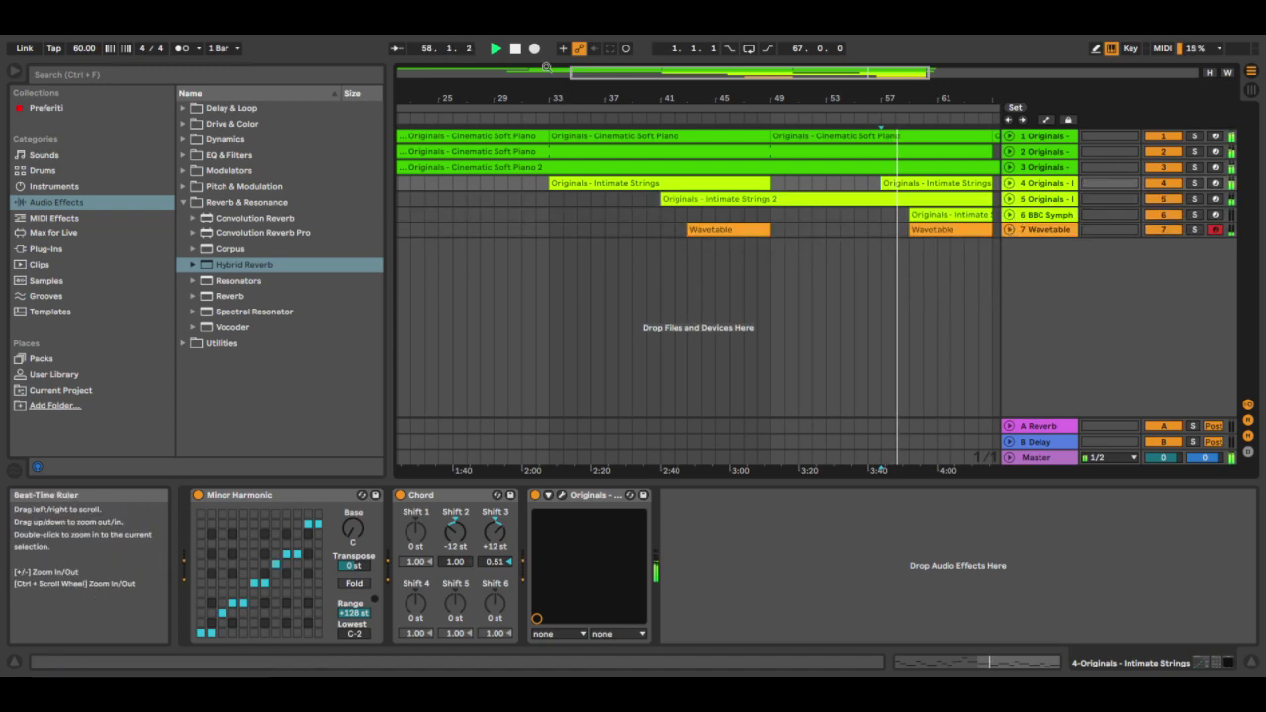
pyautogui.moveTo(546, 69); pyautogui.dragTo(566, 291)
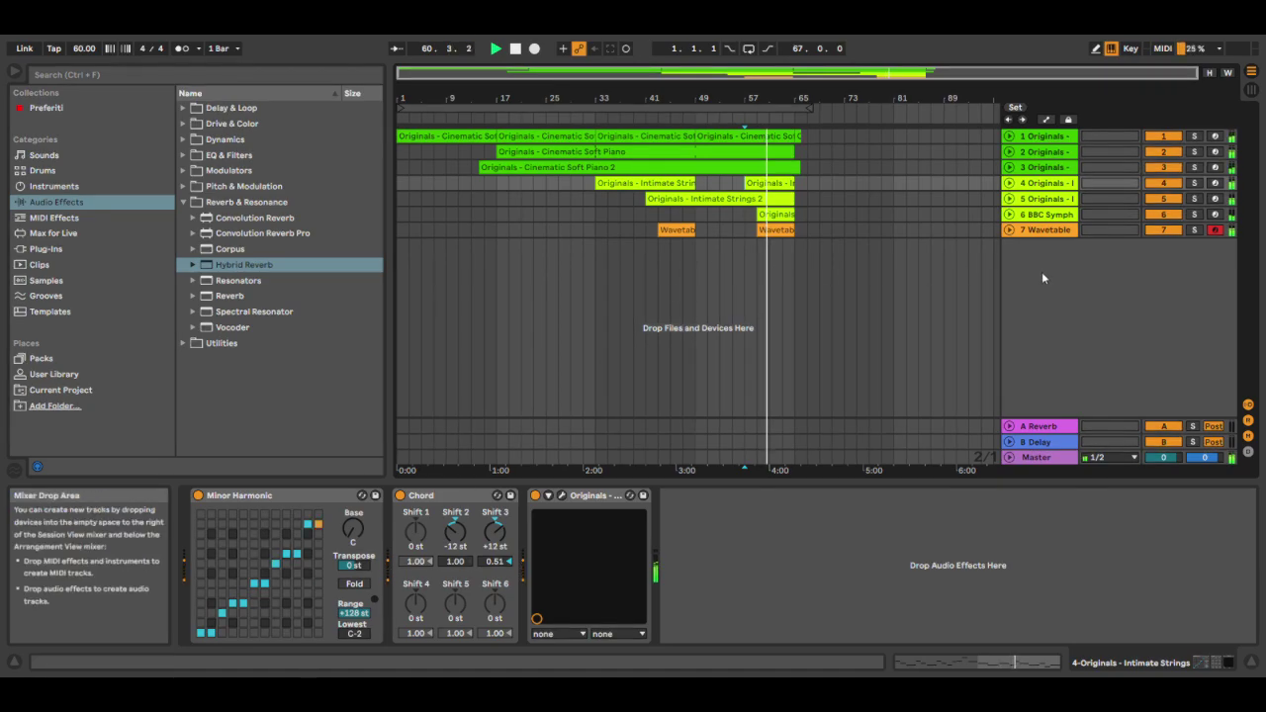
# Add an EQ Eight to the Master track with a band 1 low cut at 30 Hz and a band 8 high cut at 18 kHz
pyautogui.click(1250, 90)
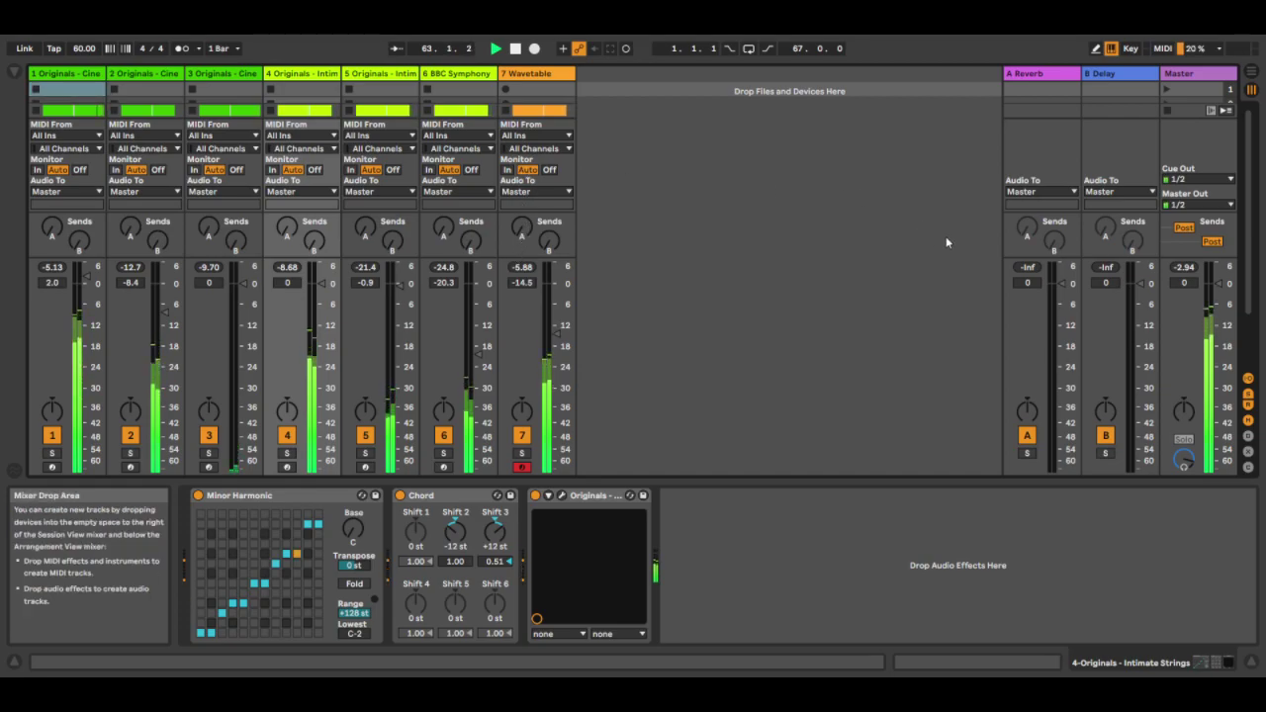
pyautogui.click(1202, 73)
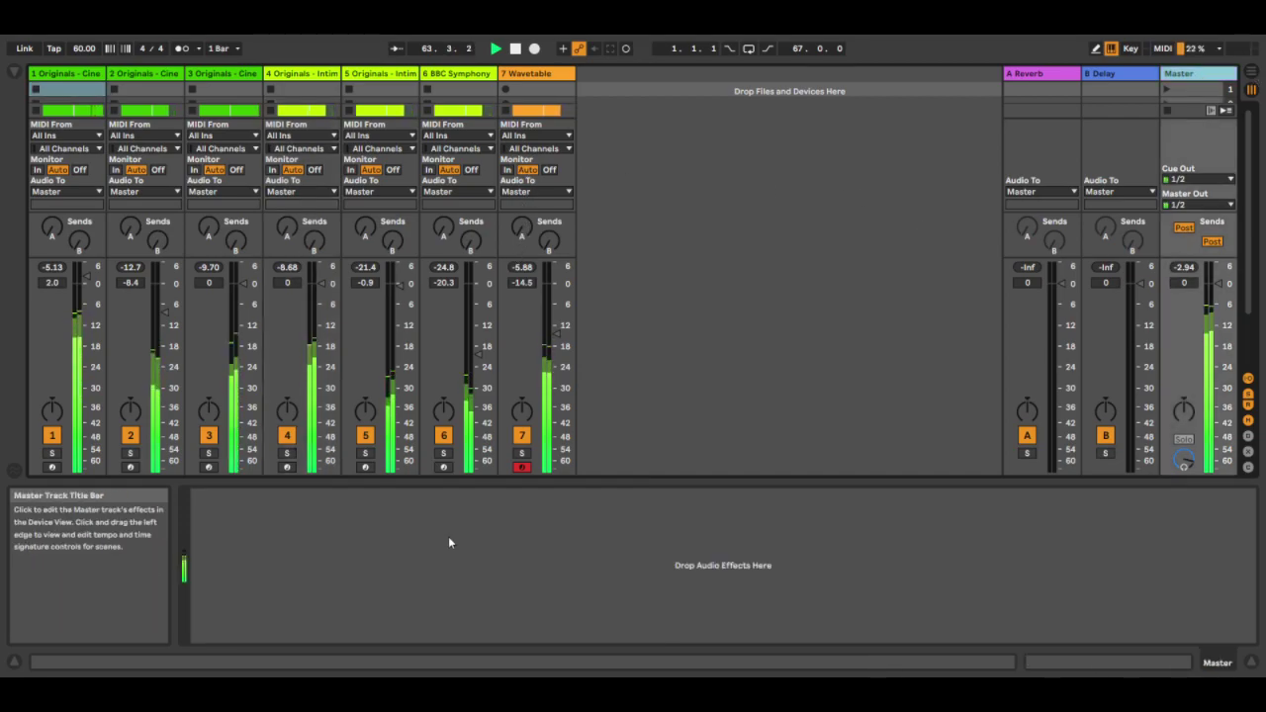
pyautogui.click(12, 71)
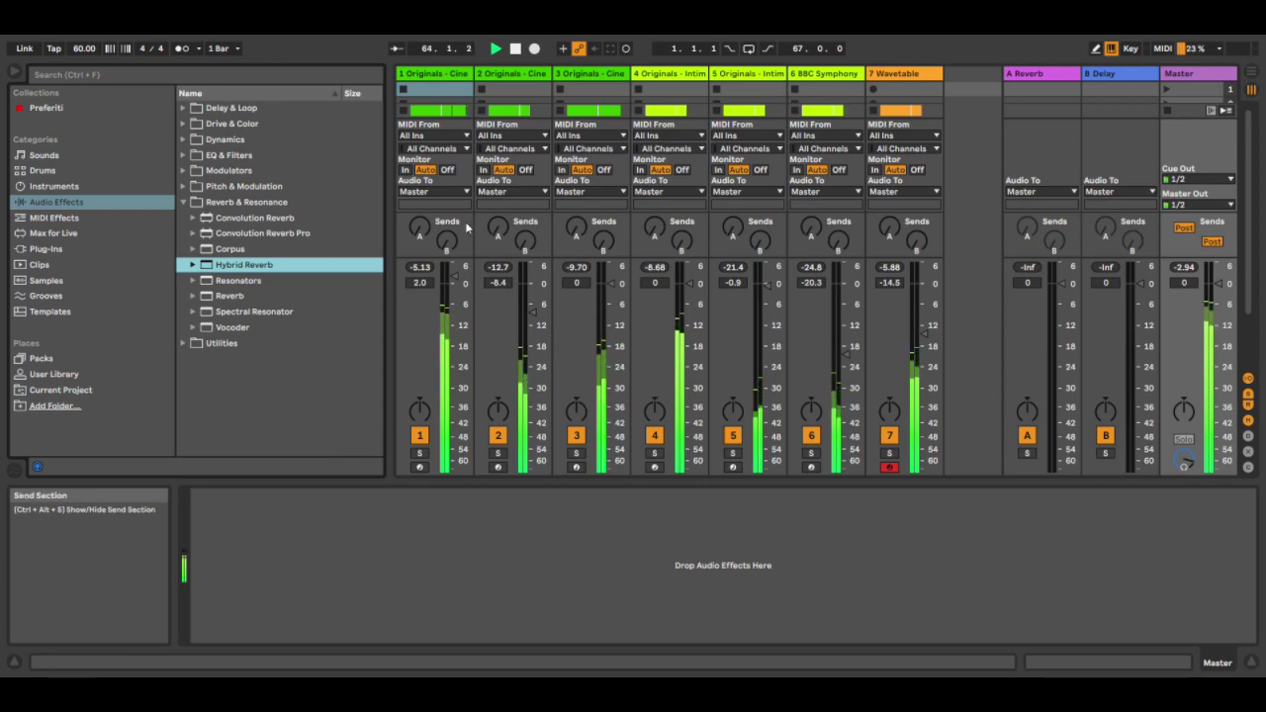
pyautogui.click(184, 203)
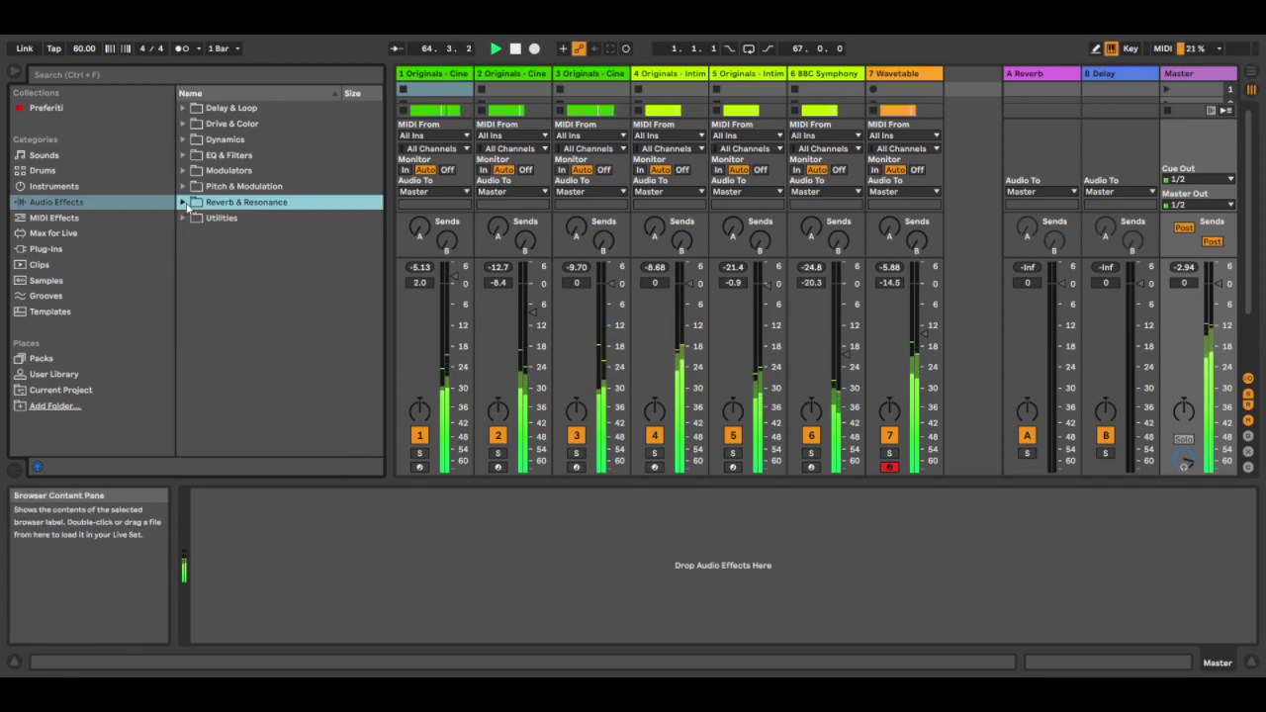
pyautogui.click(184, 155)
pyautogui.moveTo(231, 202); pyautogui.dragTo(406, 551)
pyautogui.click(517, 634)
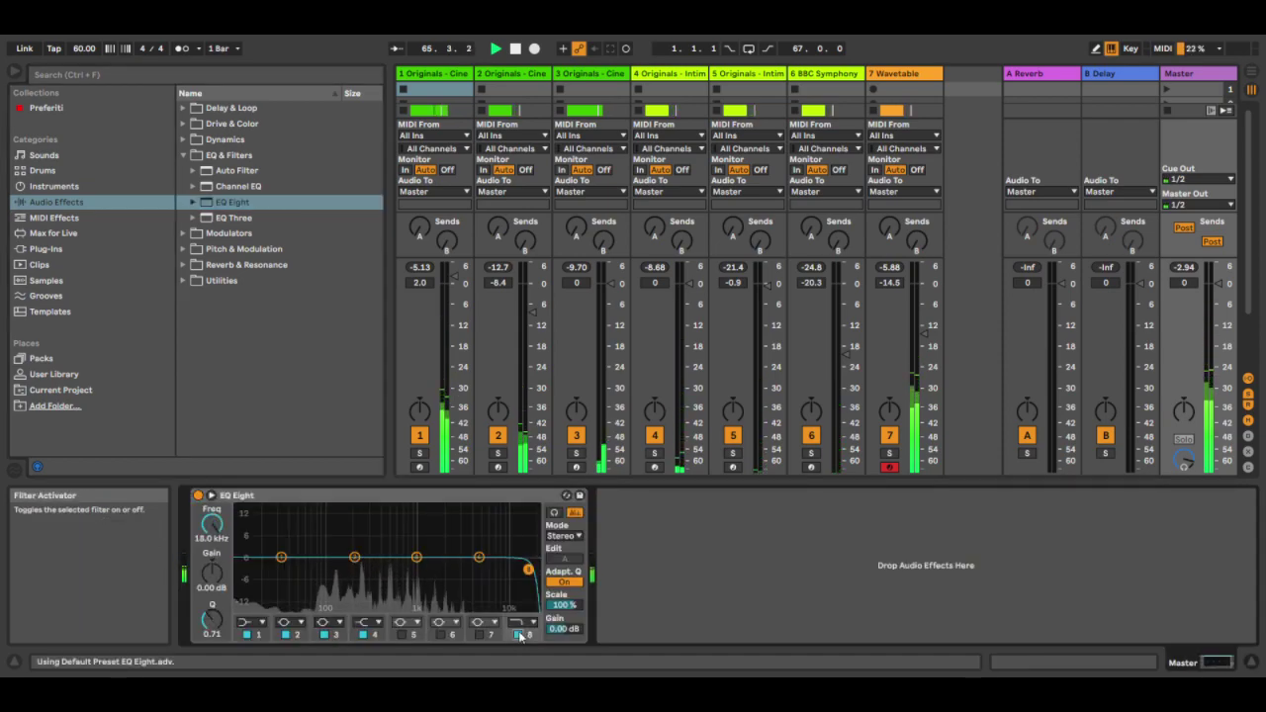
pyautogui.click(270, 628)
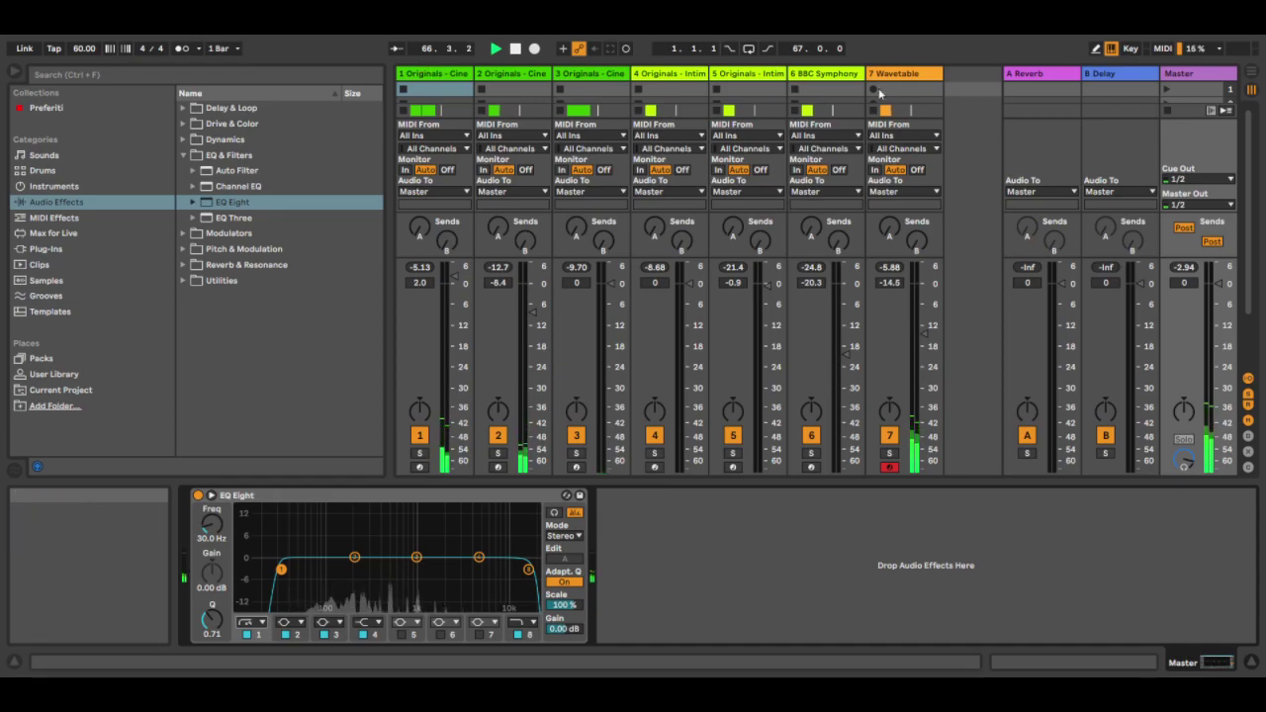
# Play the arrangement from bar 49 and audition the Wavetable track on solo
pyautogui.press('Tab')
pyautogui.click(698, 238)
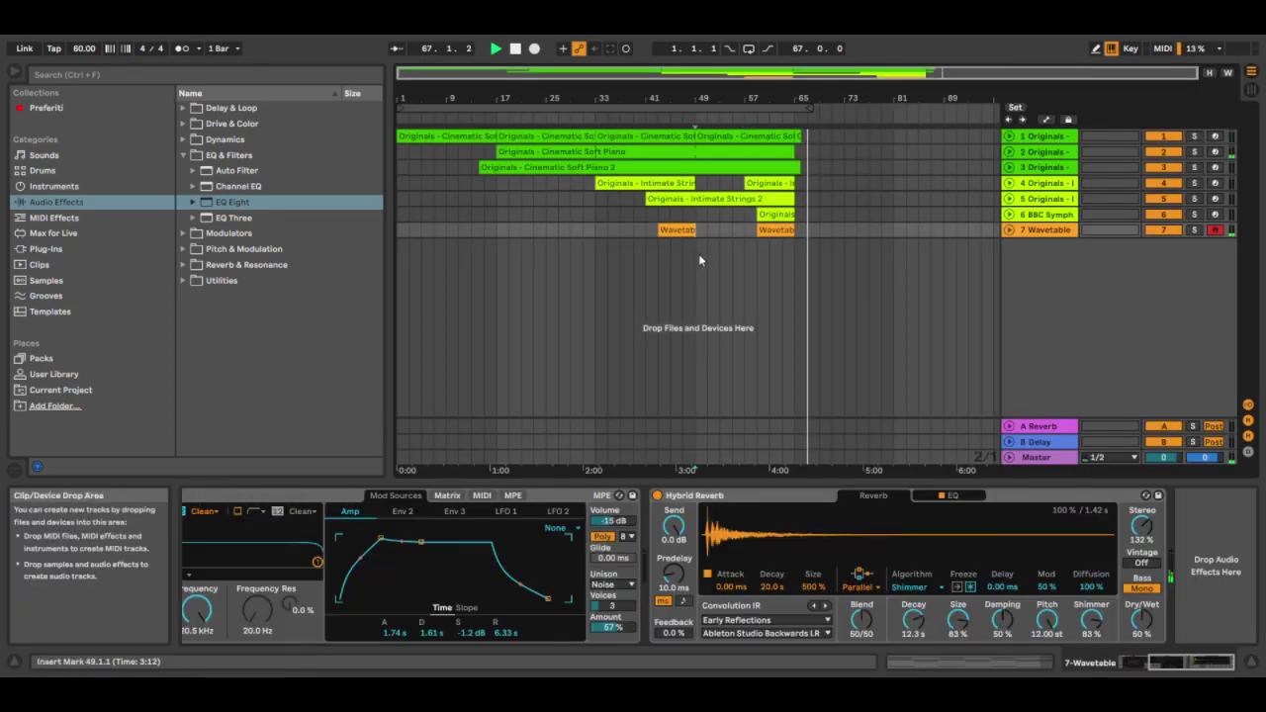
pyautogui.click(497, 49)
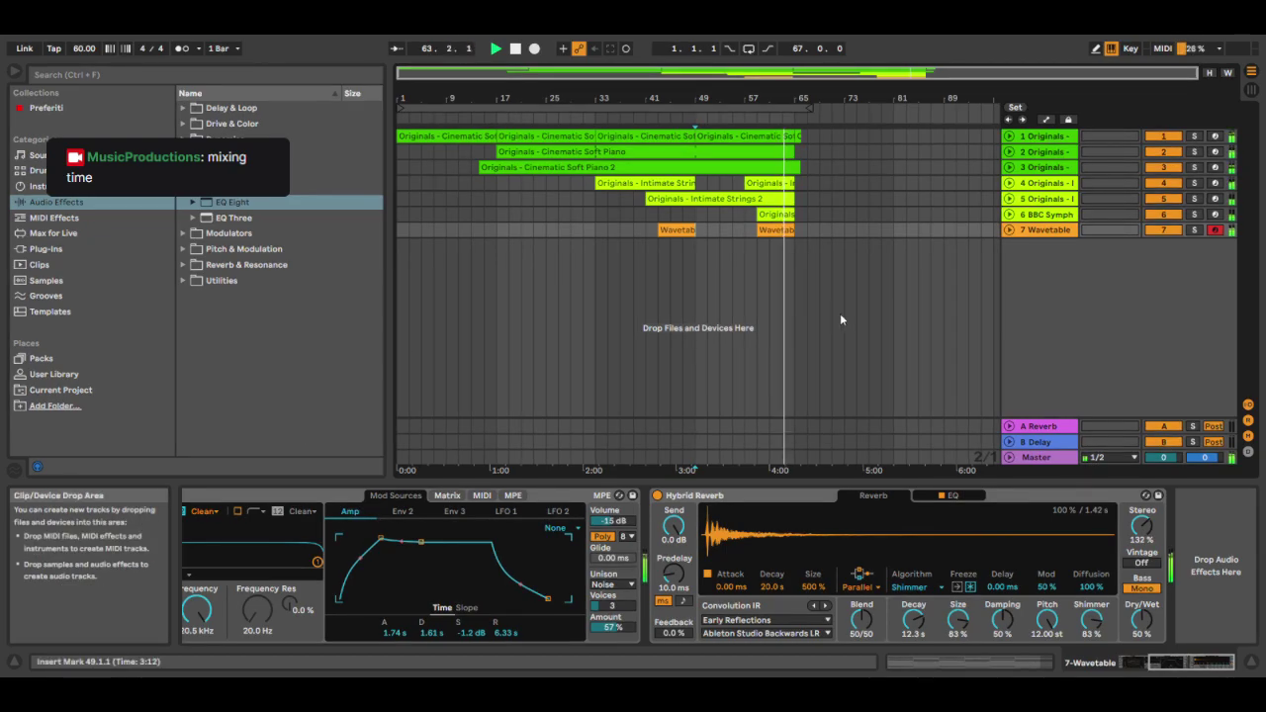
pyautogui.click(1041, 136)
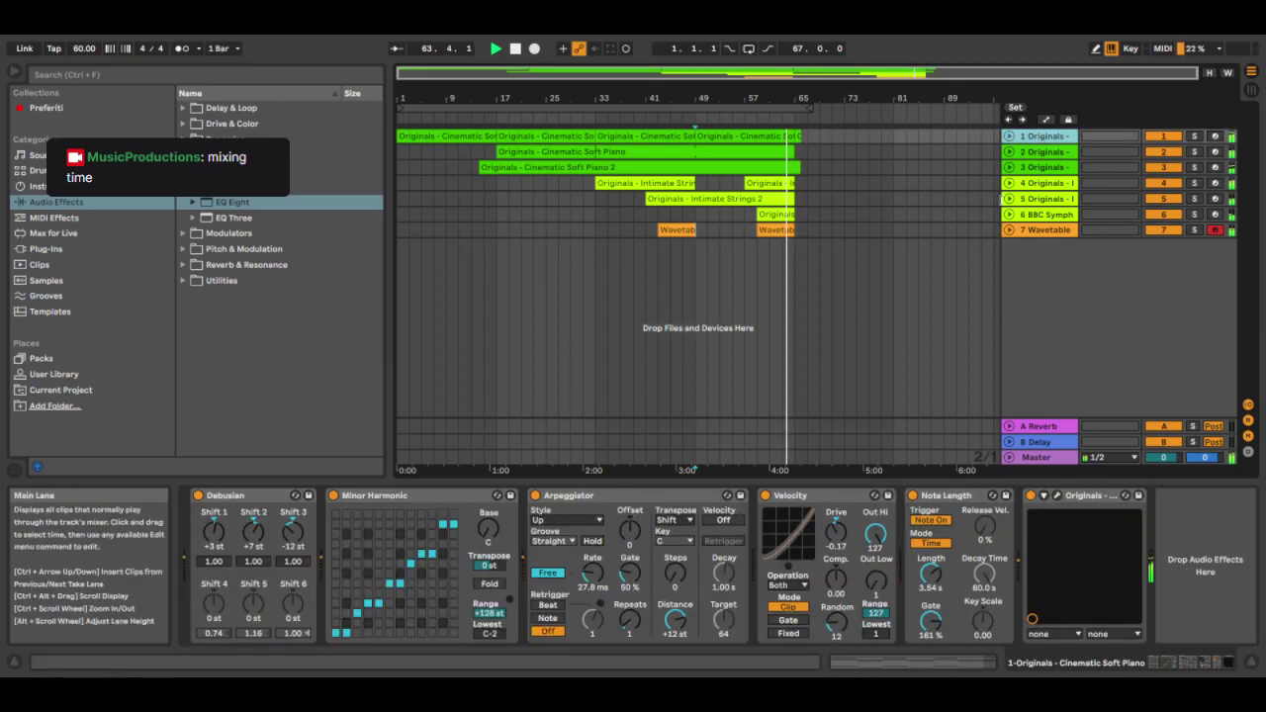
pyautogui.click(1047, 231)
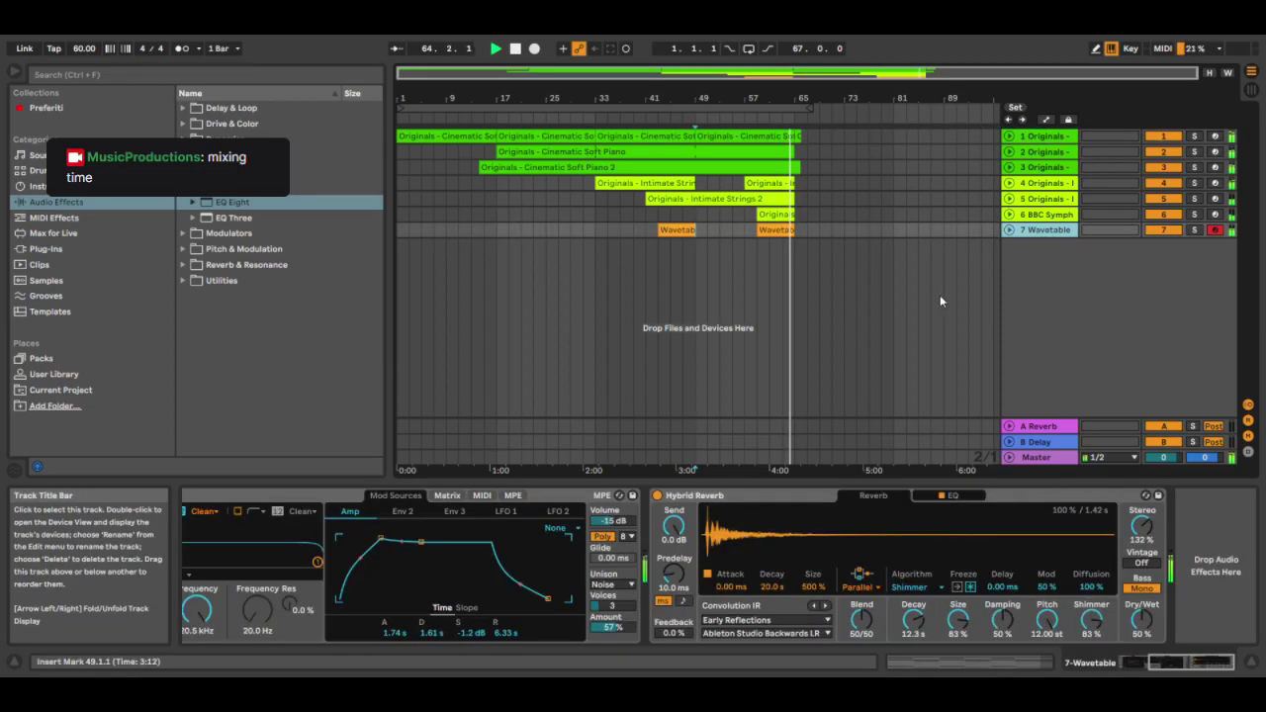
pyautogui.click(1194, 231)
pyautogui.click(1194, 230)
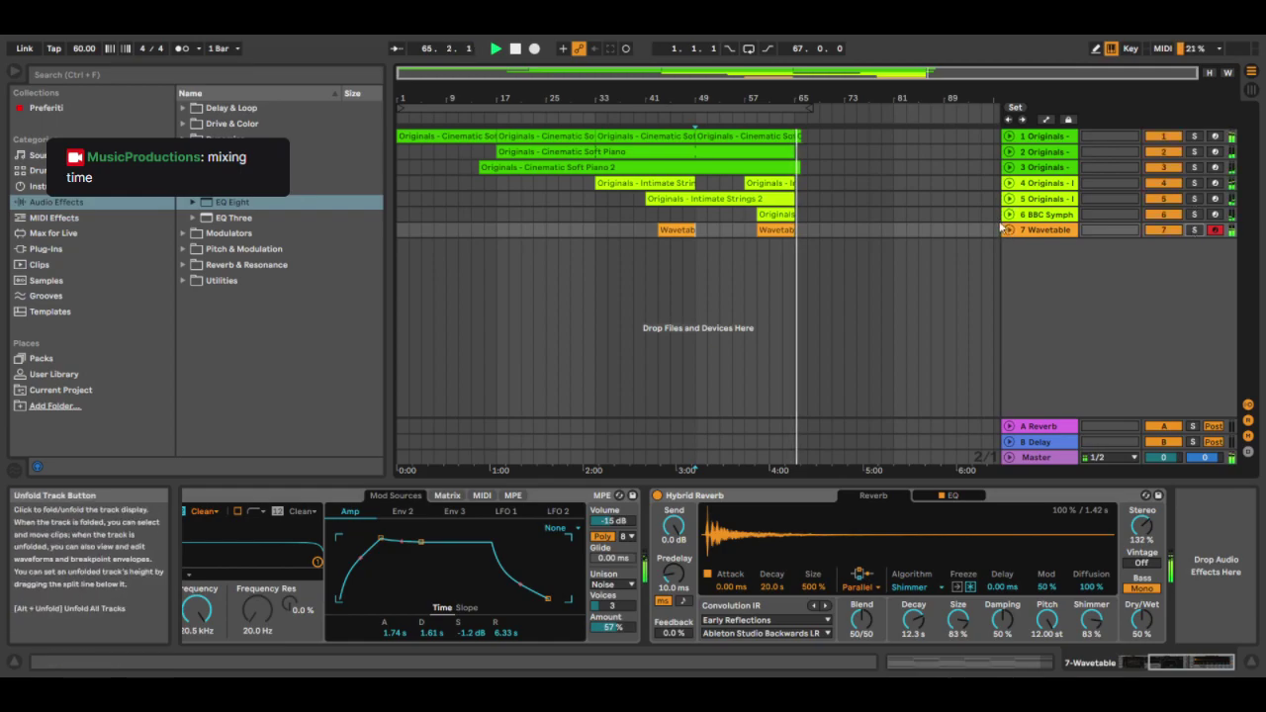
# Loop bars 59 to 65 of the arrangement and restart playback from there
pyautogui.click(774, 213)
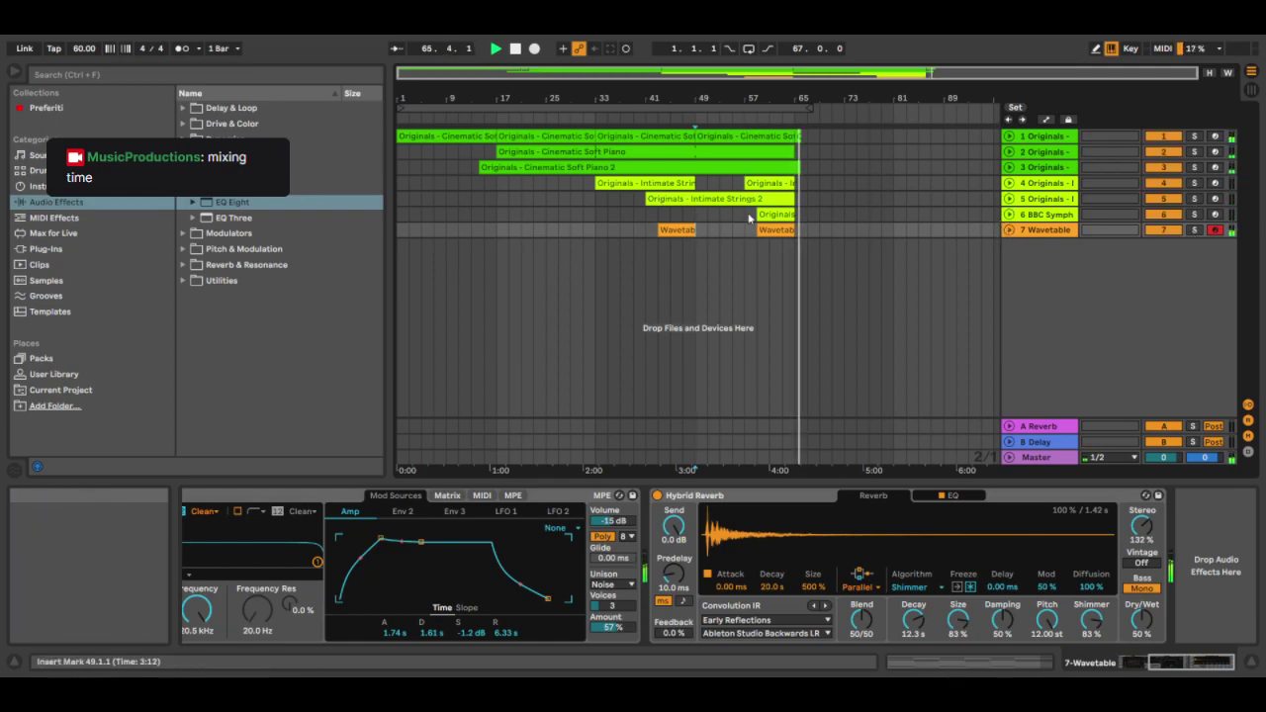
pyautogui.click(777, 148)
pyautogui.hotkey('ctrl', 'l')
pyautogui.press('space')
pyautogui.press('space')
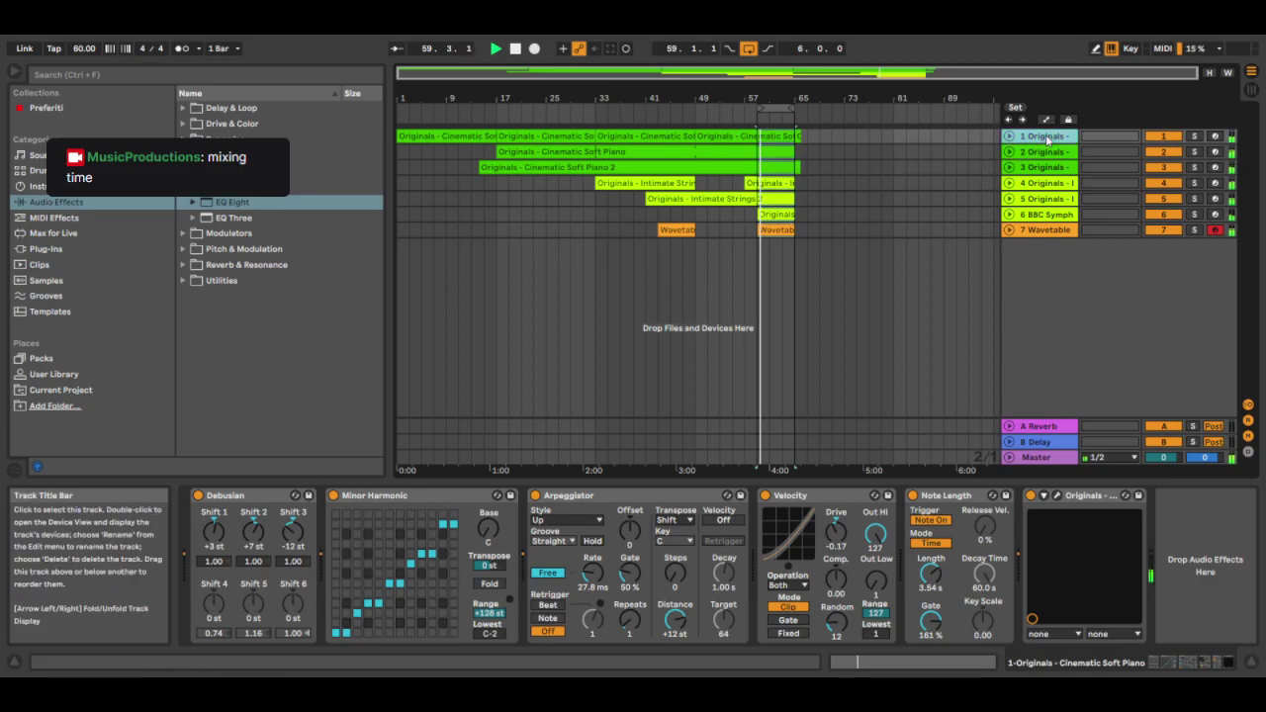
# Add a Utility device after the EQ Eight on the Master track
pyautogui.click(1039, 457)
pyautogui.click(182, 280)
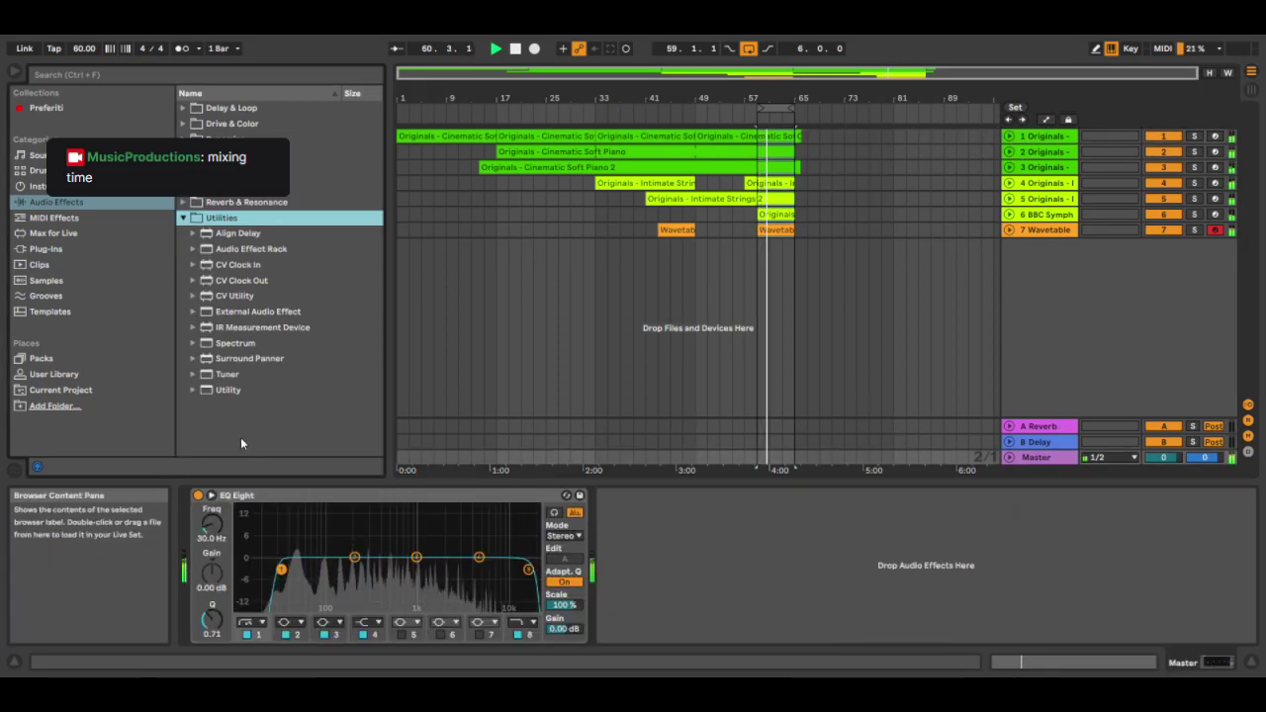
pyautogui.click(228, 390)
pyautogui.press('Return')
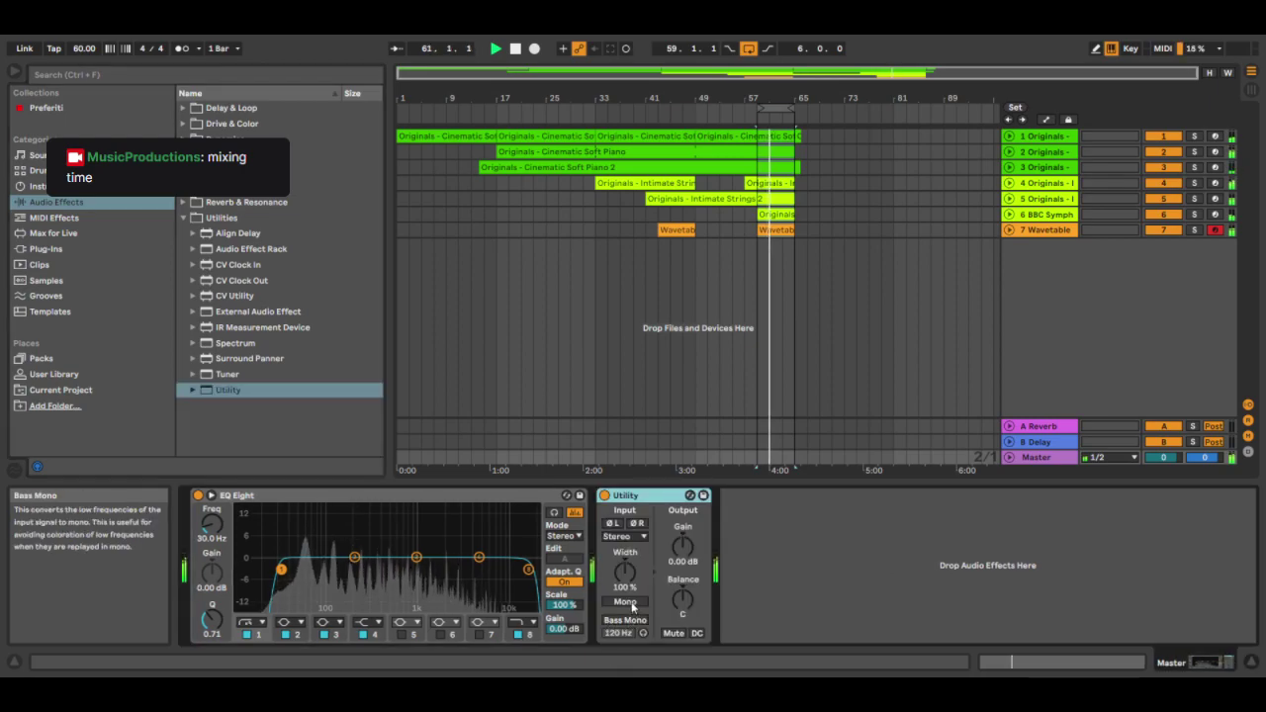
# Add an EQ Eight to the end of the device chain on the first Cinematic Soft Piano track
pyautogui.click(1027, 228)
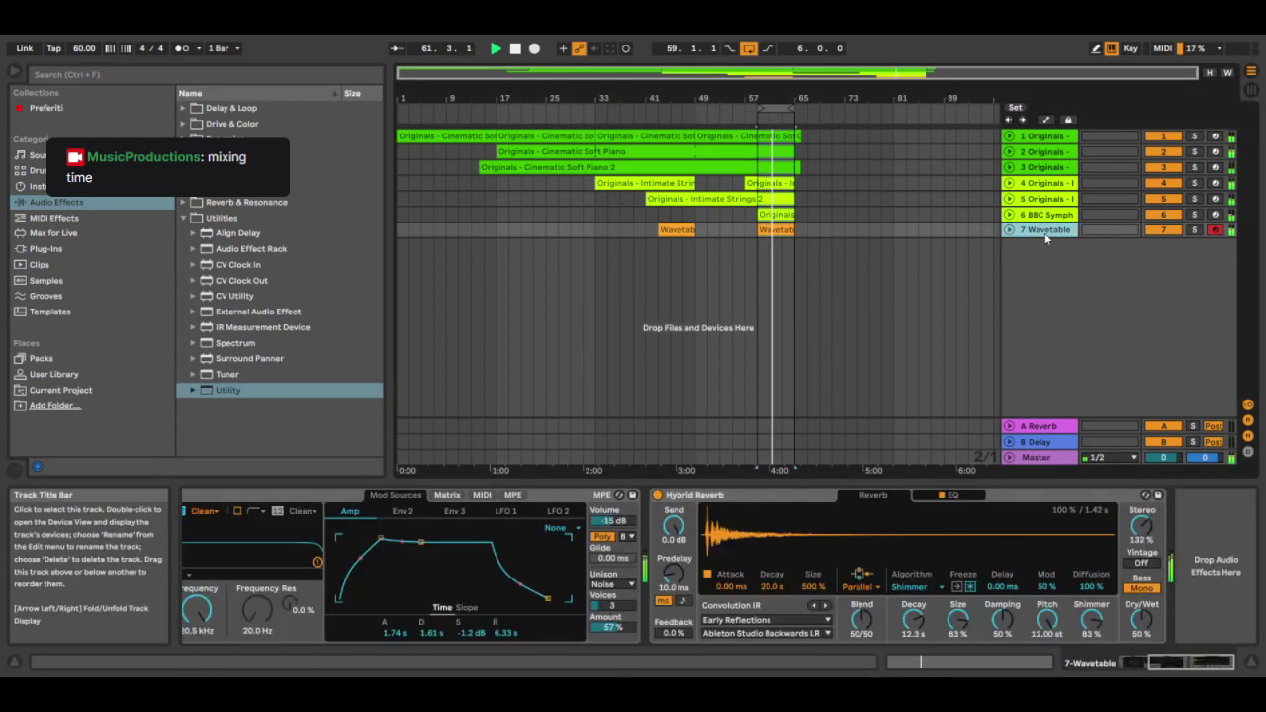
pyautogui.click(1047, 139)
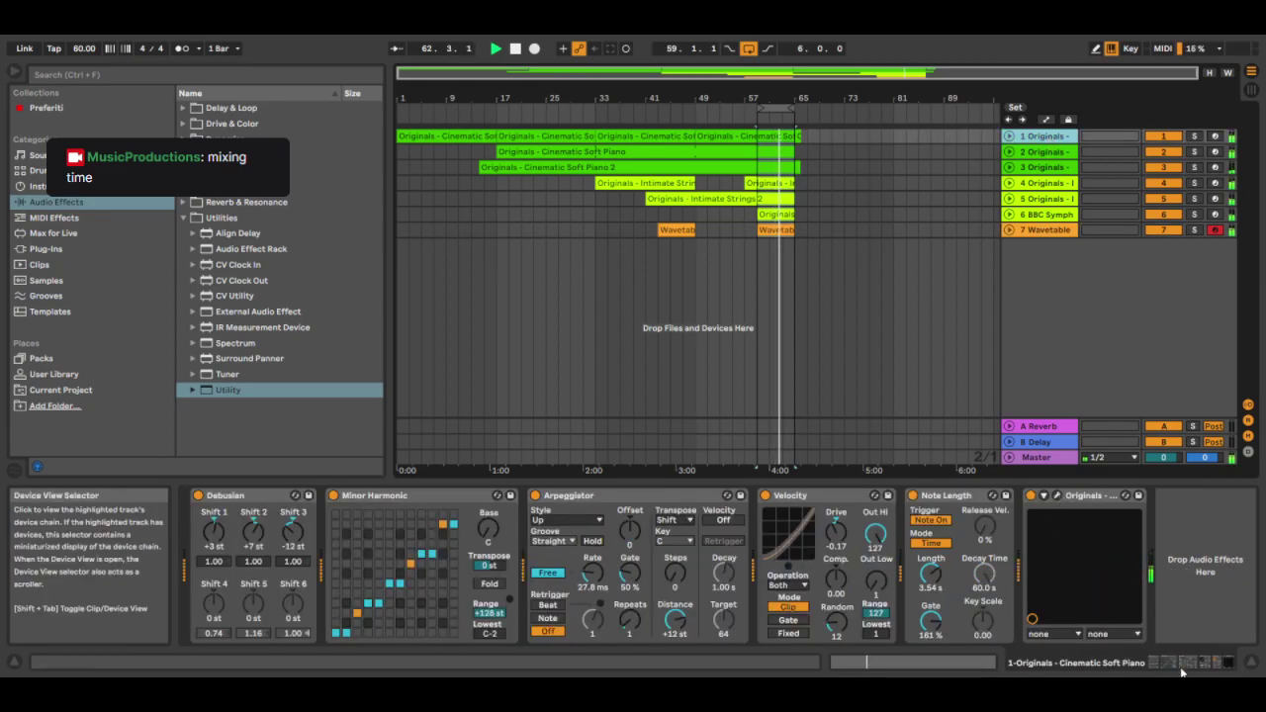
pyautogui.click(183, 220)
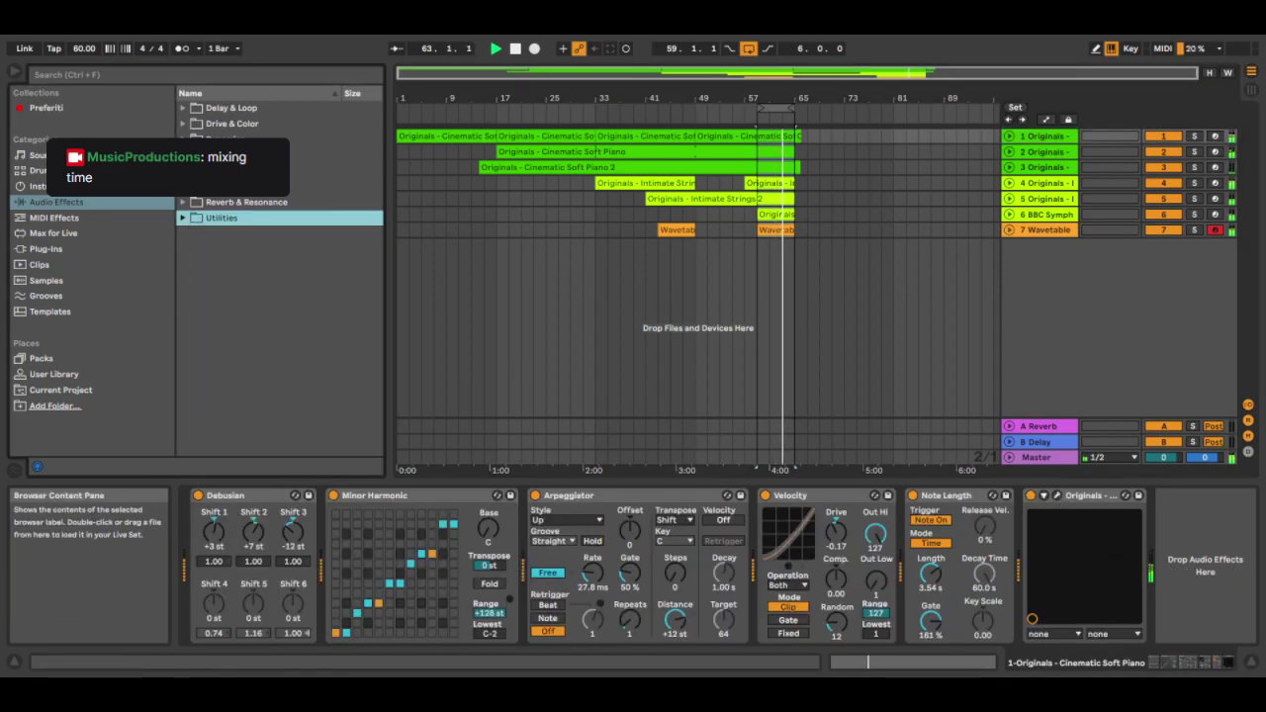
pyautogui.click(184, 155)
pyautogui.moveTo(225, 211); pyautogui.dragTo(1157, 567)
# Set band 1 of the first piano's EQ Eight to a low cut at about 98 Hz and lower band 2 slightly
pyautogui.click(912, 622)
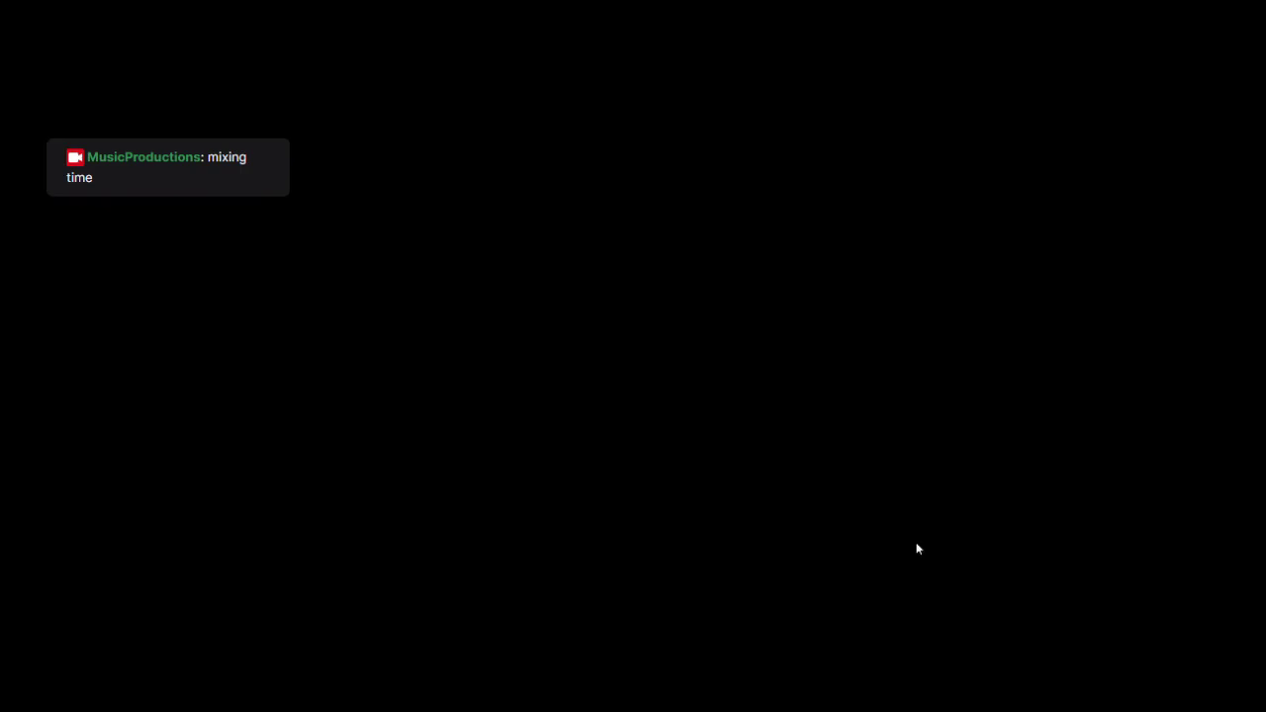
pyautogui.moveTo(873, 524); pyautogui.dragTo(886, 534)
pyautogui.moveTo(1015, 556); pyautogui.dragTo(1016, 576)
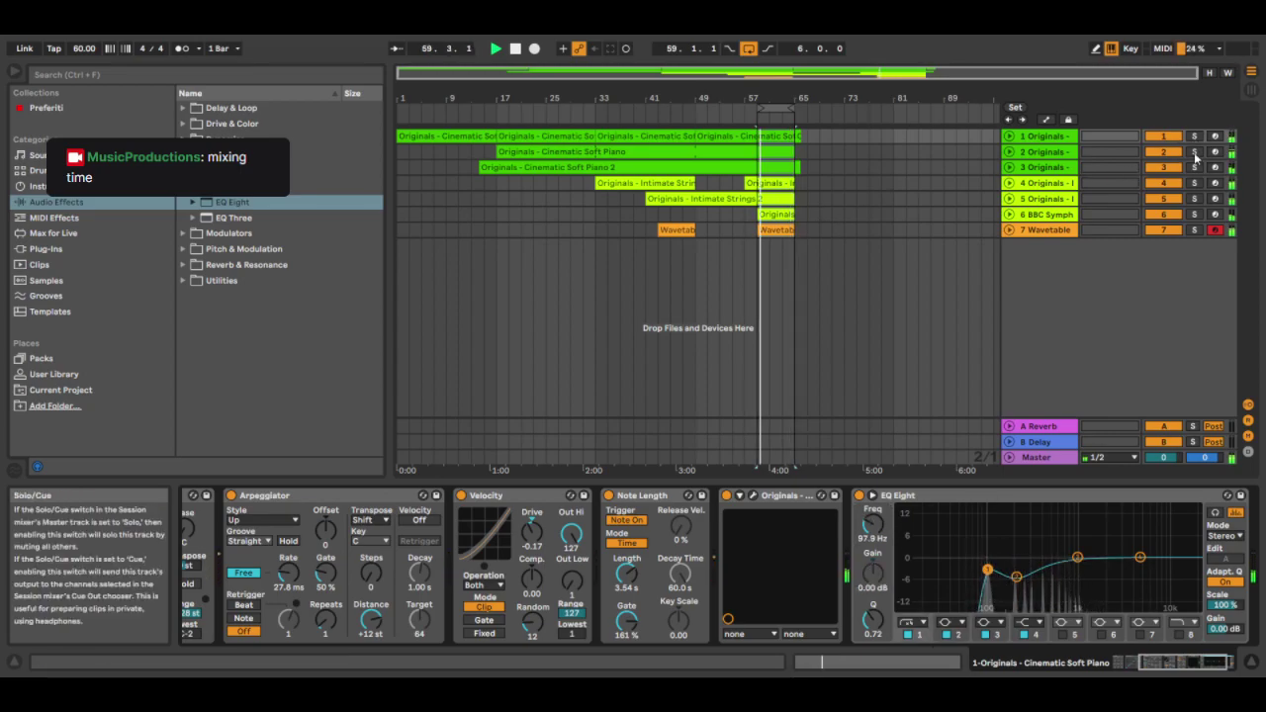
# Solo the Cinematic Soft Piano track 2 and add an EQ Eight to it
pyautogui.click(1195, 152)
pyautogui.click(1044, 152)
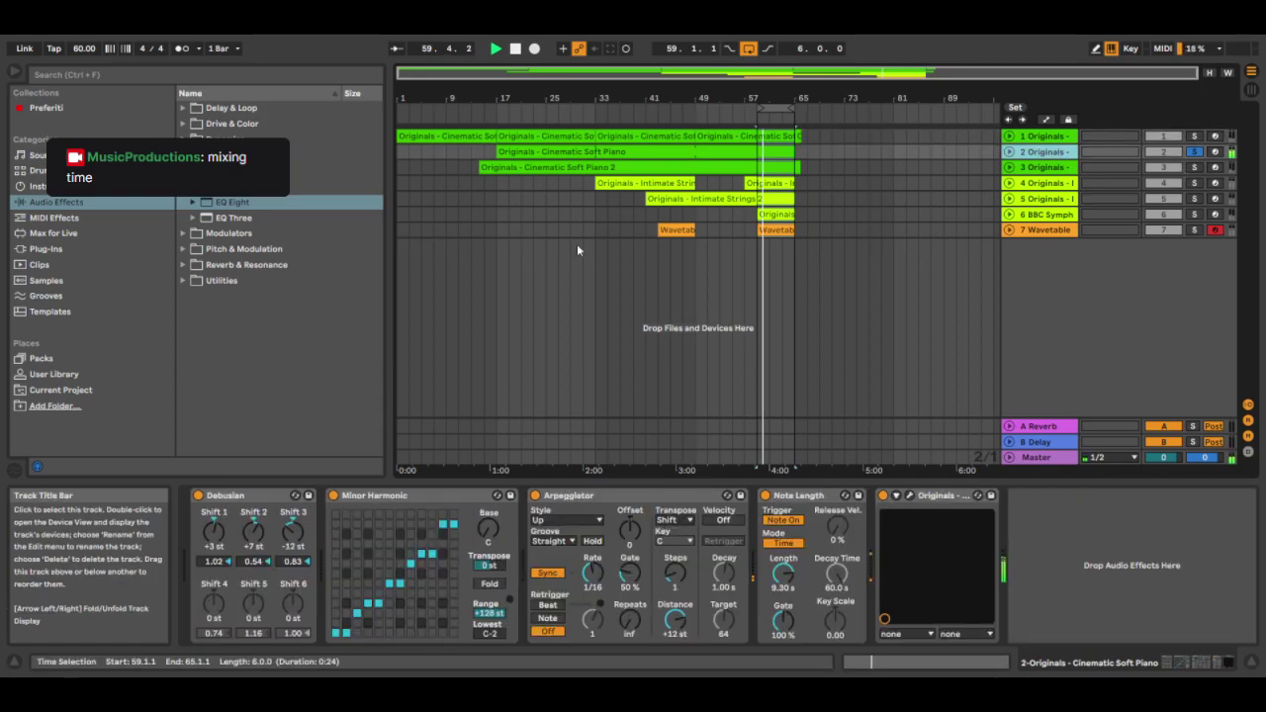
pyautogui.doubleClick(243, 205)
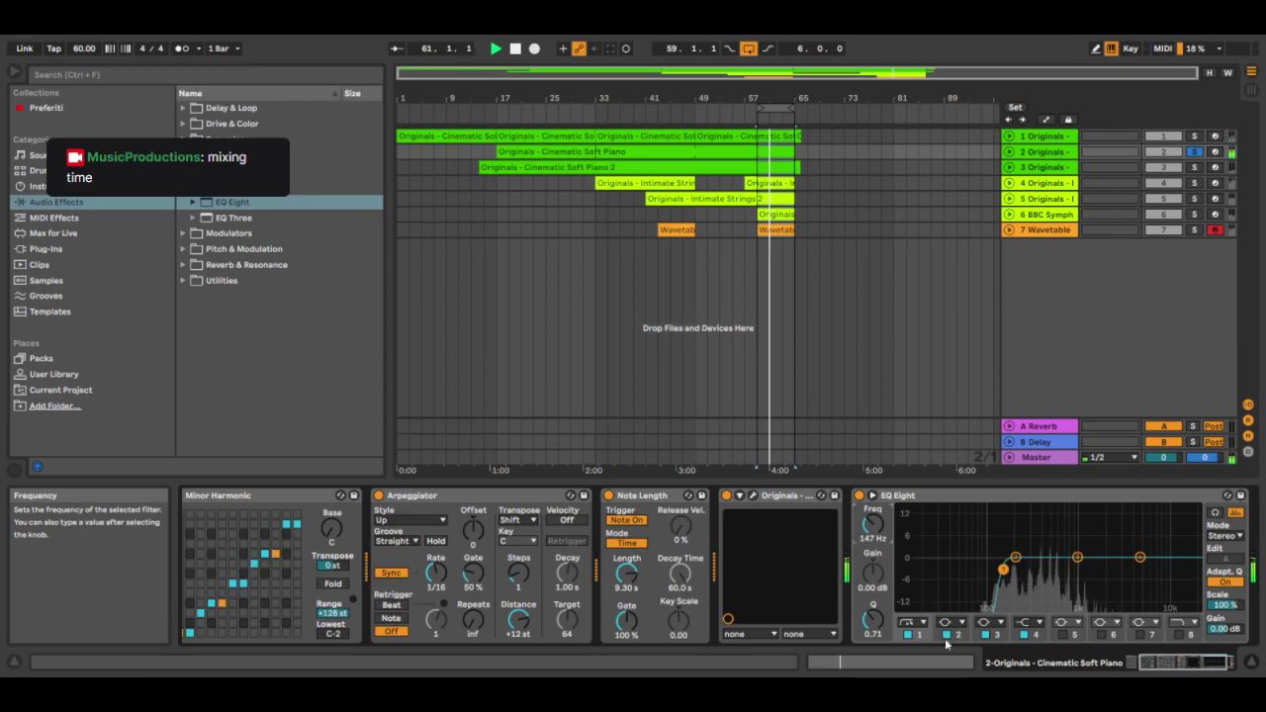
# Shape track 2's EQ Eight with a low cut near 100 Hz on band 1 and a 4.34 dB band 2 cut at 612 Hz
pyautogui.click(920, 624)
pyautogui.click(925, 554)
pyautogui.click(922, 623)
pyautogui.click(914, 534)
pyautogui.moveTo(1004, 558); pyautogui.dragTo(1057, 572)
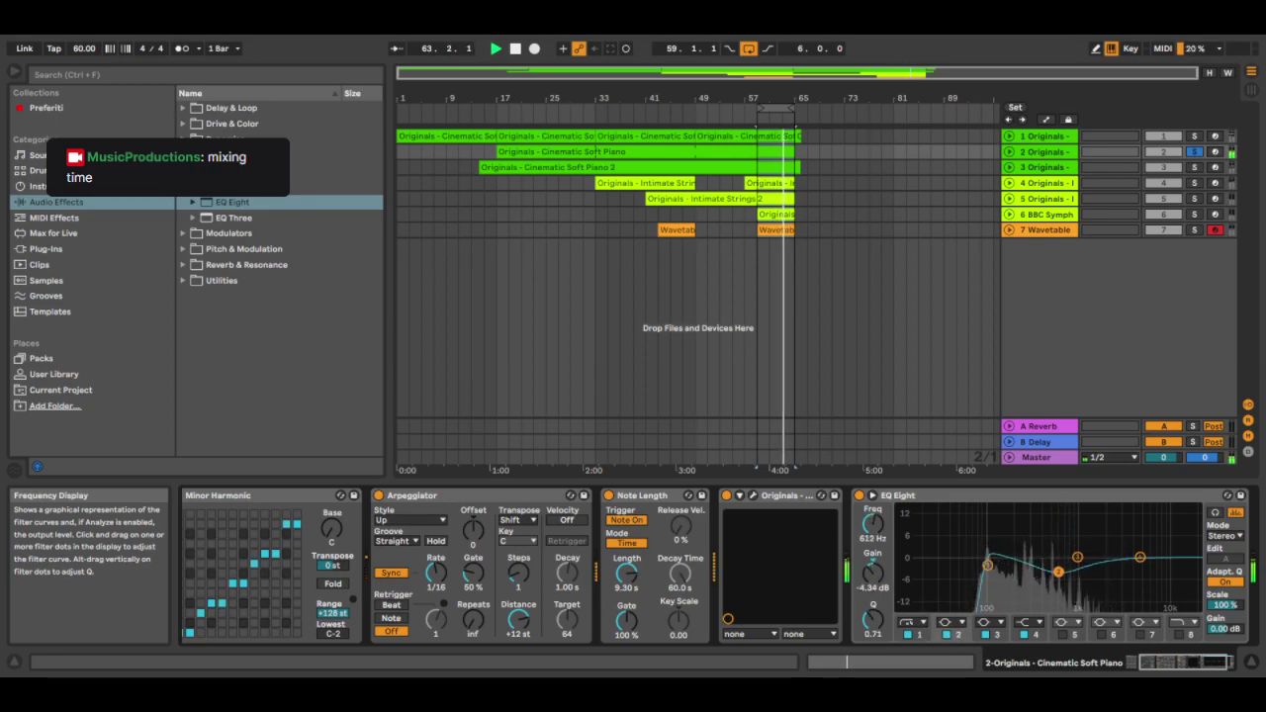
# Solo track 3 and add an EQ Eight with a low cut at 58.8 Hz and a band 8 high cut at about 6.67 kHz
pyautogui.click(1194, 168)
pyautogui.moveTo(247, 203); pyautogui.dragTo(1175, 565)
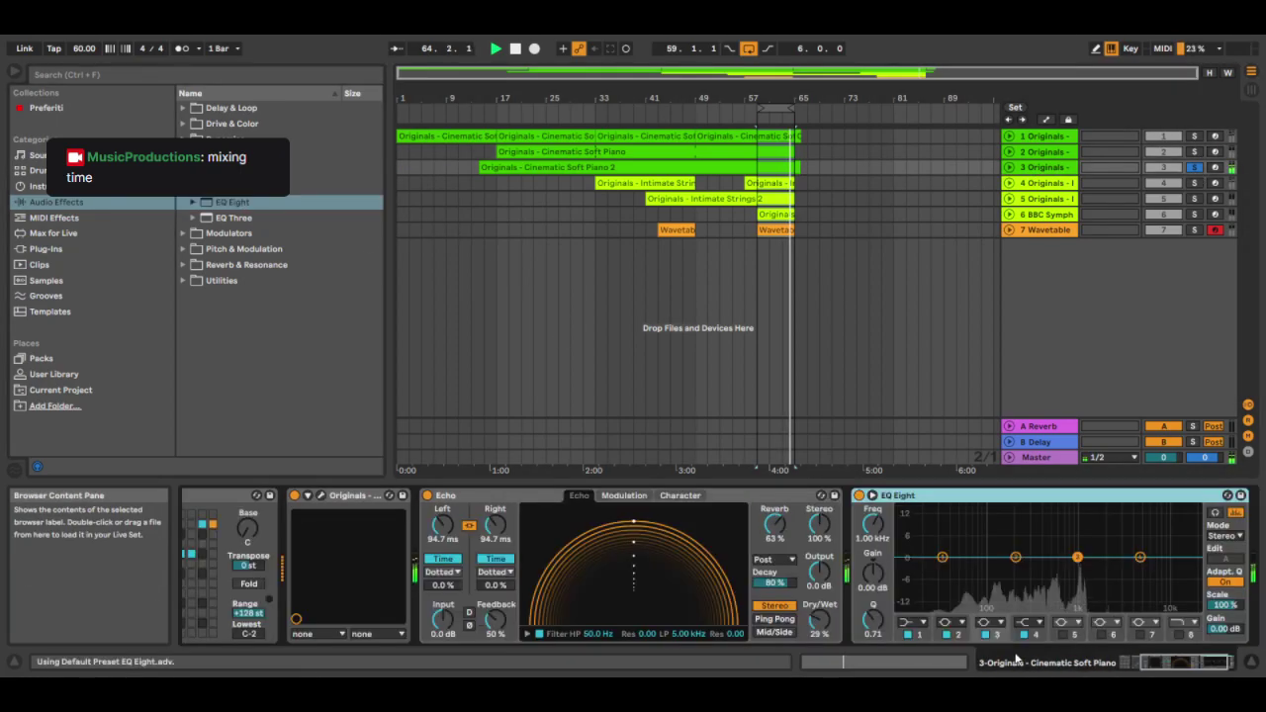
pyautogui.click(907, 623)
pyautogui.moveTo(872, 524); pyautogui.dragTo(872, 512)
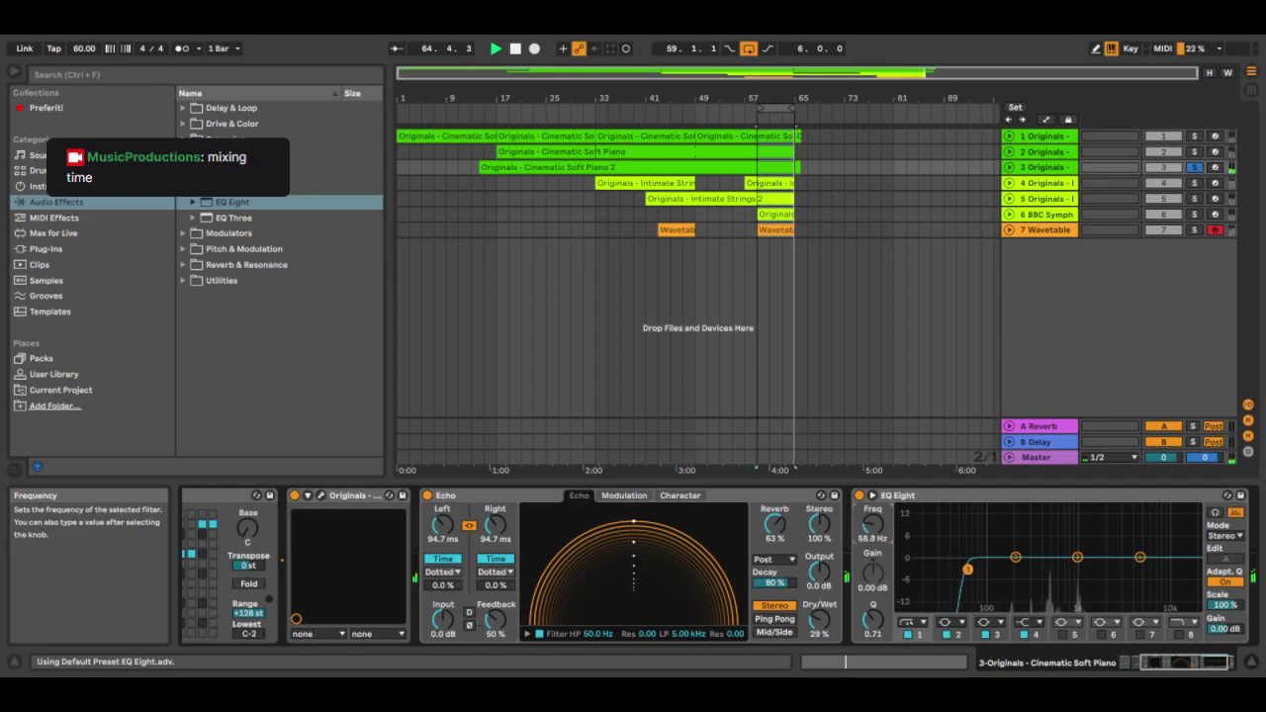
pyautogui.click(1179, 634)
pyautogui.moveTo(1192, 557); pyautogui.dragTo(1152, 565)
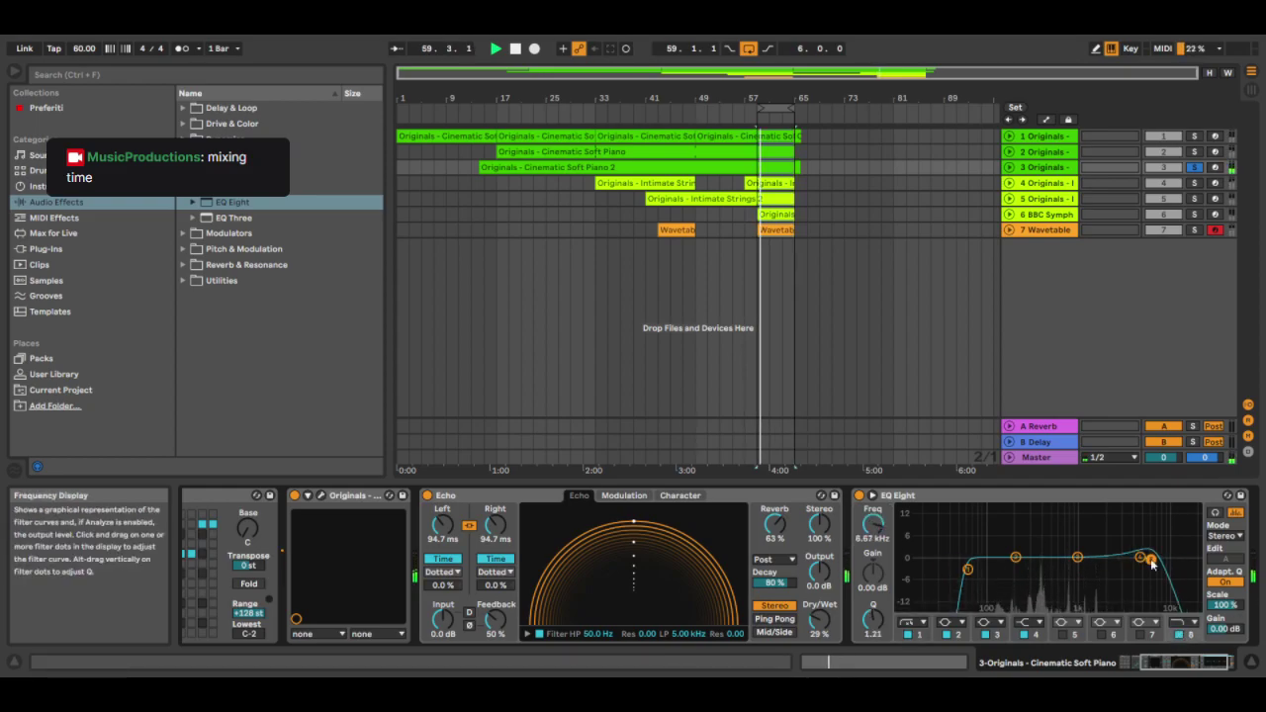
# Solo the Intimate Strings track 4 and add an EQ Eight with band 1 as a low cut at 30 Hz
pyautogui.click(1039, 183)
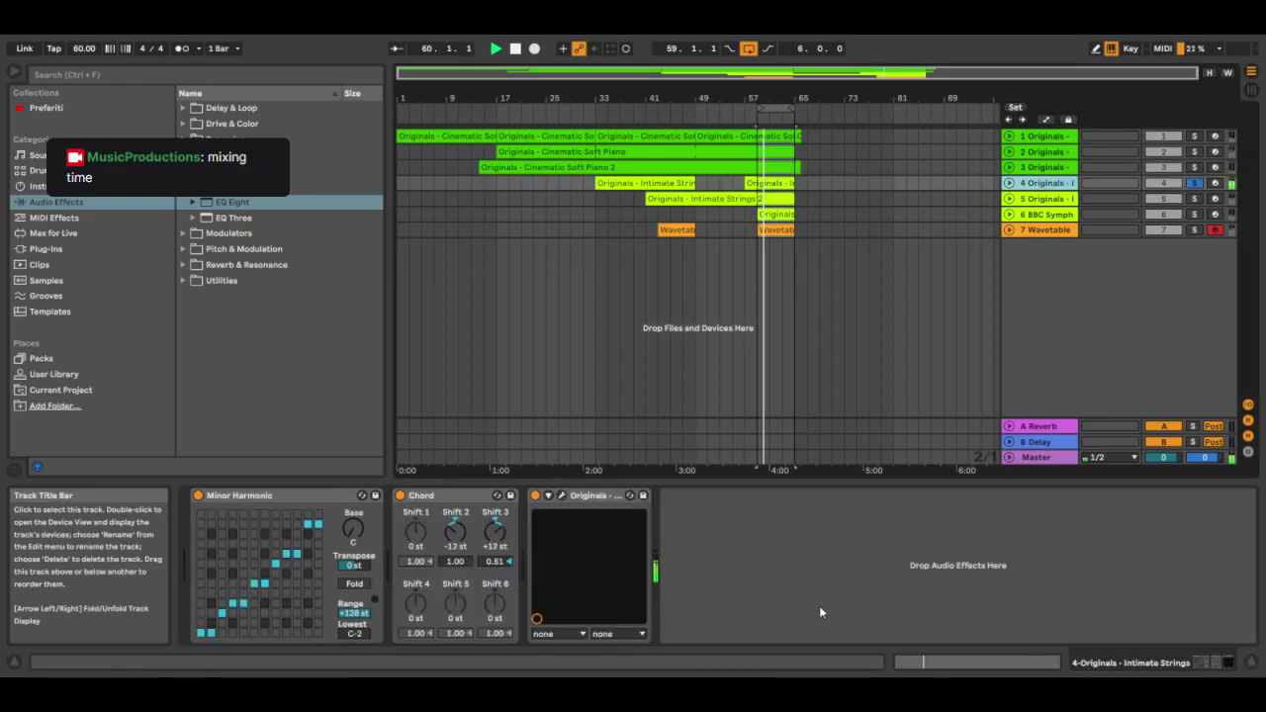
pyautogui.moveTo(233, 202); pyautogui.dragTo(699, 633)
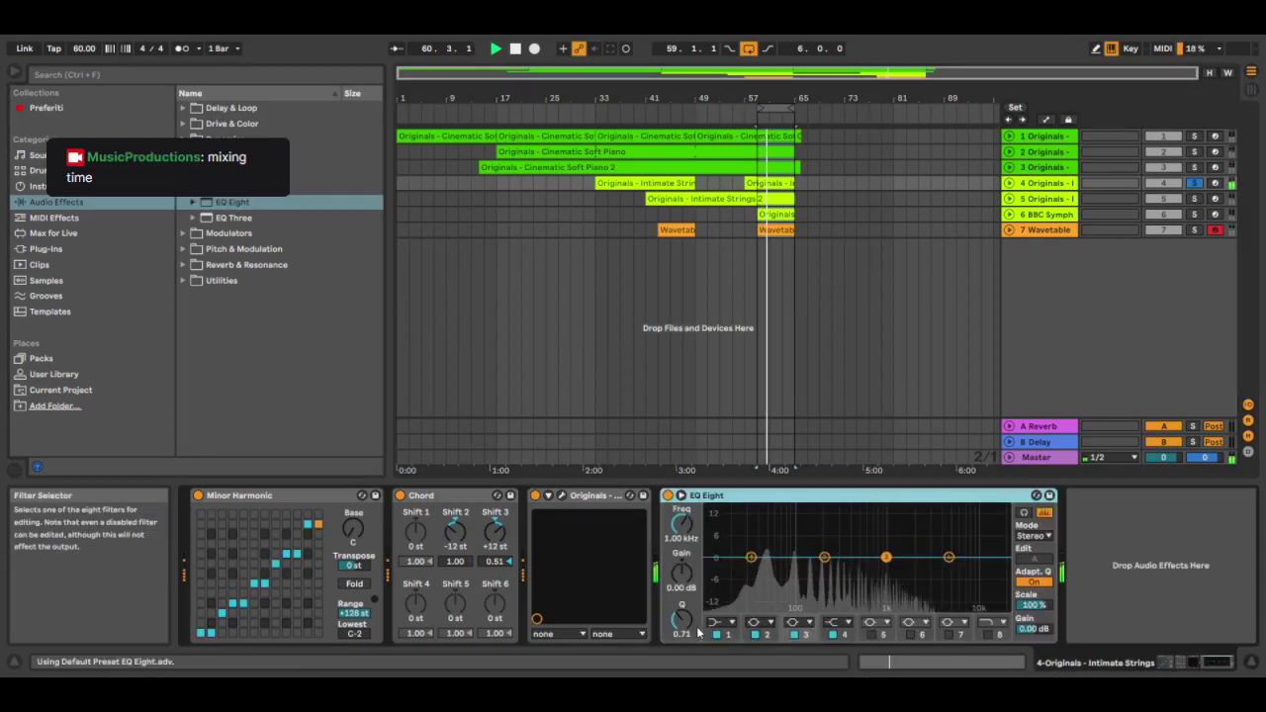
pyautogui.click(716, 634)
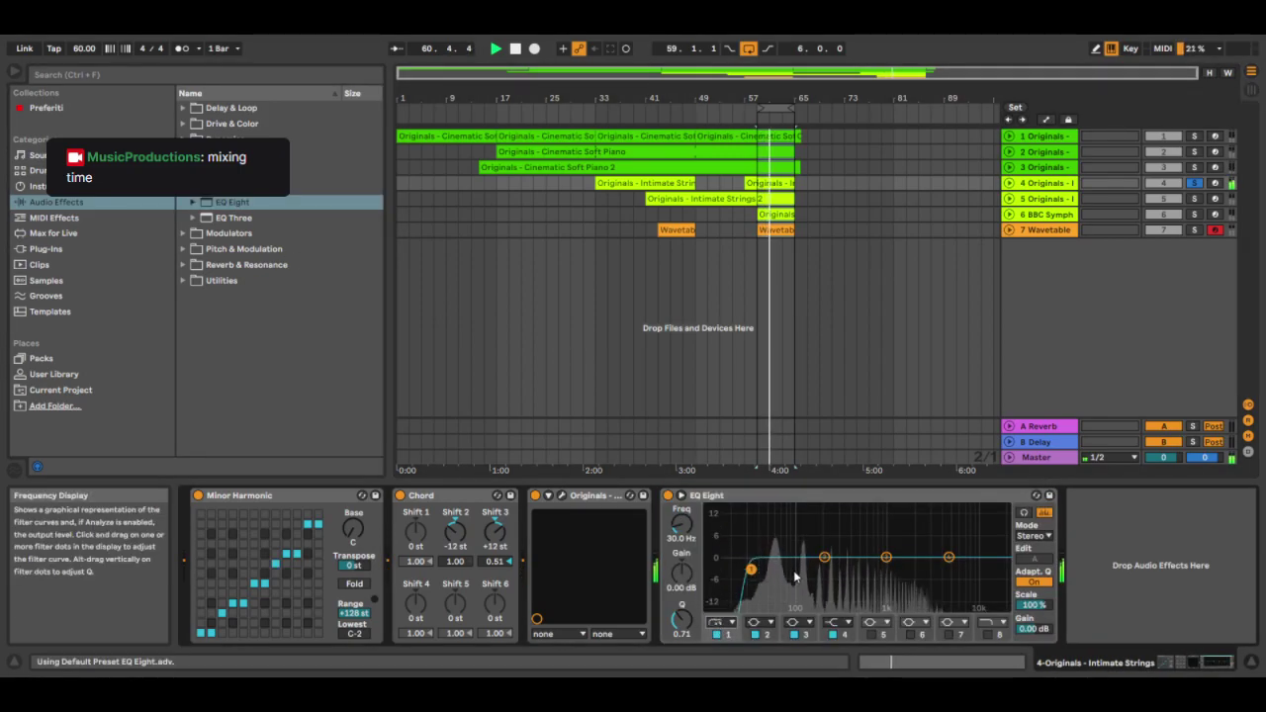
# Shape track 4's EQ Eight with a slight band 2 dip, a 3.35 dB band 4 boost at 1.86 kHz and a 4.64 kHz high cut
pyautogui.moveTo(751, 569); pyautogui.dragTo(843, 564)
pyautogui.moveTo(949, 559); pyautogui.dragTo(911, 546)
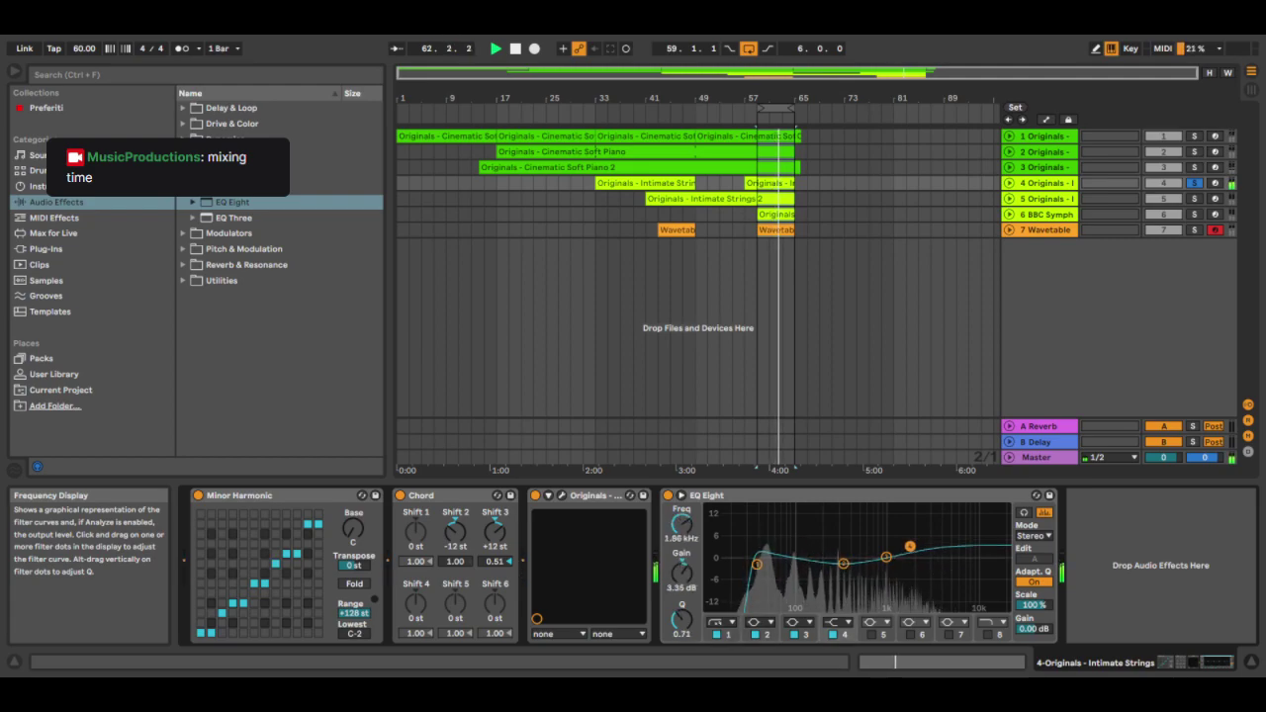
pyautogui.click(986, 635)
pyautogui.moveTo(983, 567); pyautogui.dragTo(947, 571)
# Solo the Intimate Strings track 5 and add an EQ Eight with a band 1 low cut at 441 Hz
pyautogui.click(1194, 198)
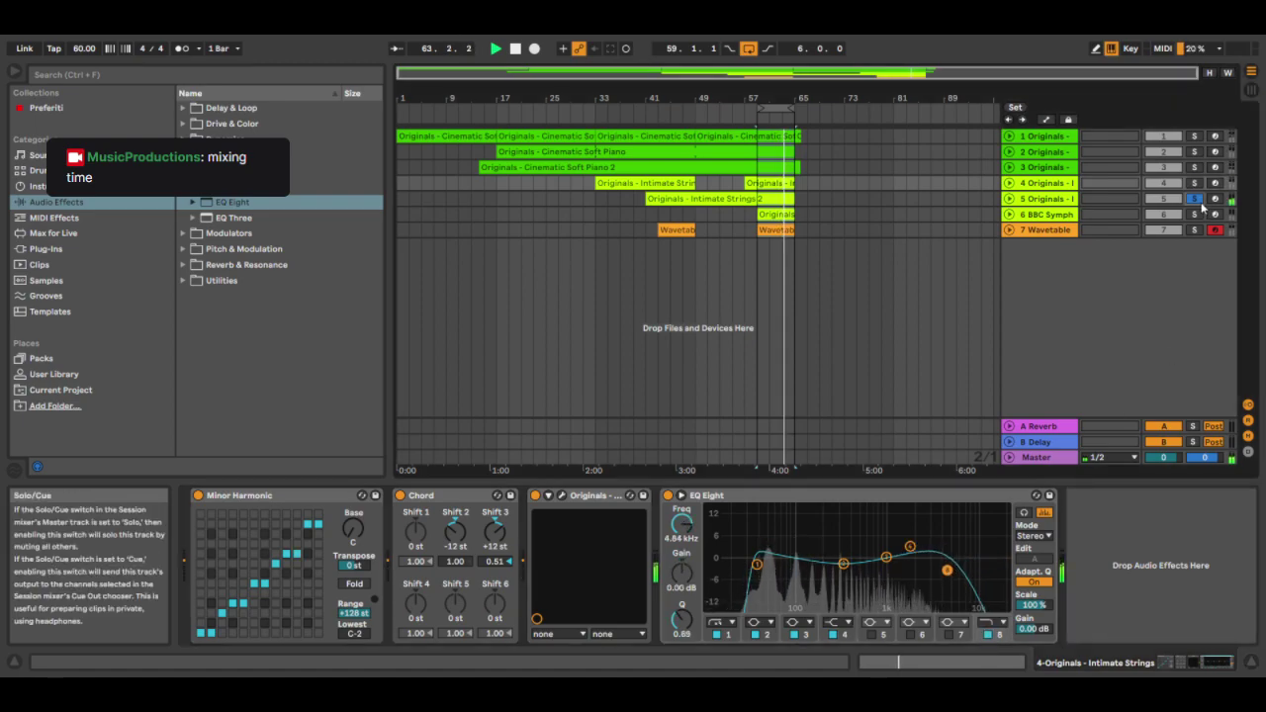
pyautogui.click(994, 198)
pyautogui.moveTo(233, 202); pyautogui.dragTo(683, 505)
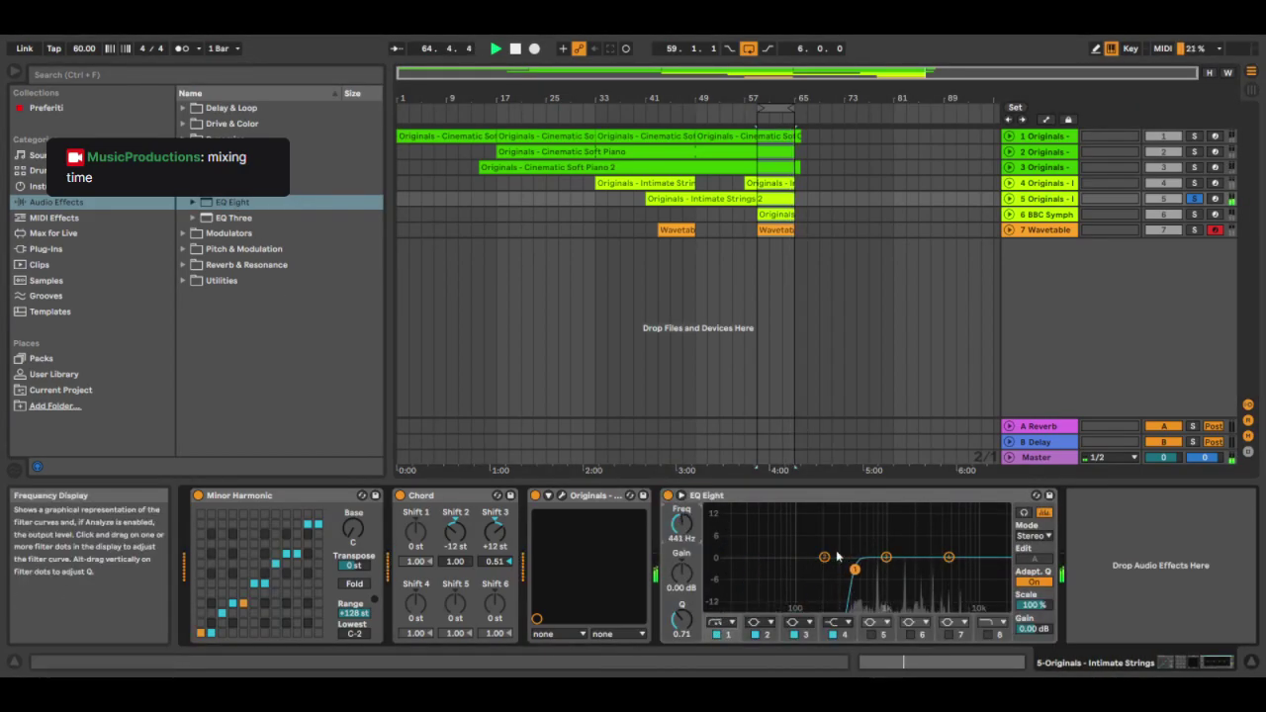
# Enable the band 8 high cut on track 5's EQ Eight and cut band 3 by 6.90 dB at 2.35 kHz with a Q of 1.52
pyautogui.moveTo(824, 557); pyautogui.dragTo(919, 507)
pyautogui.click(986, 634)
pyautogui.moveTo(682, 620); pyautogui.dragTo(684, 576)
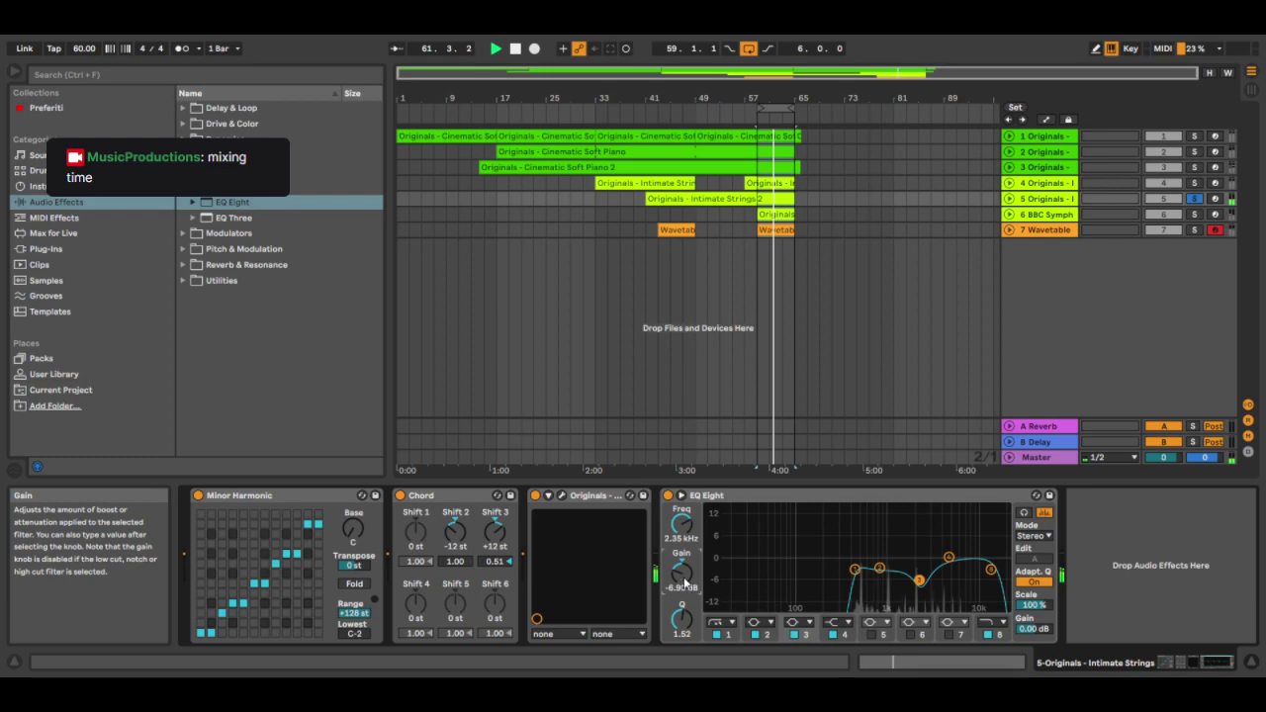
# Solo the BBC Symphony Orchestra track 6 and put track 5's EQ Eight with its settings on it
pyautogui.click(1195, 213)
pyautogui.click(1038, 198)
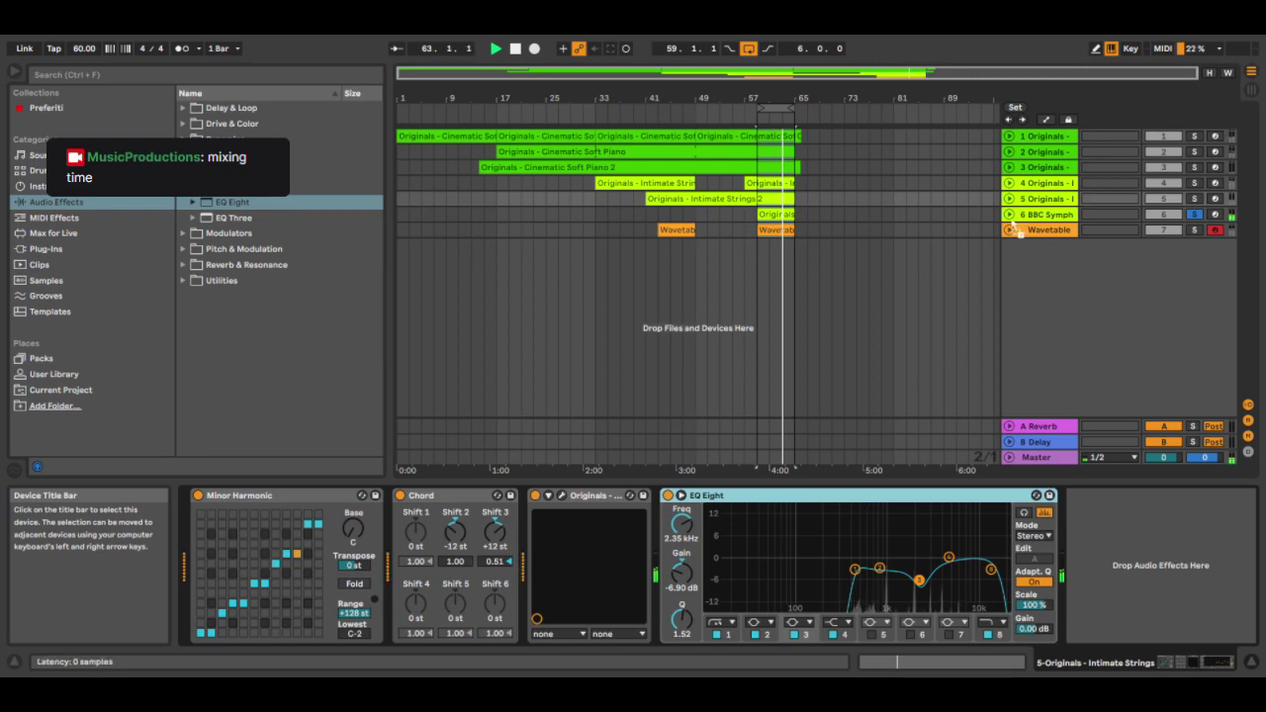
pyautogui.click(1047, 214)
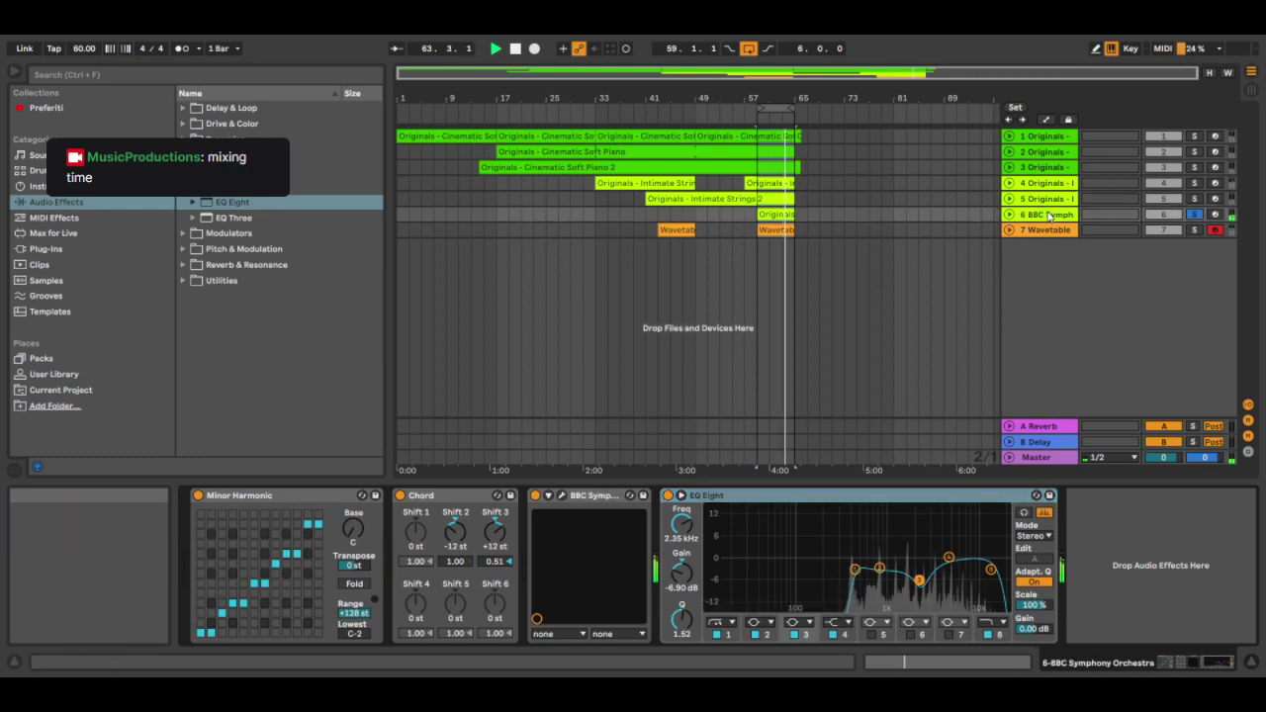
# Lower band 4 on track 6's EQ Eight to -2.36 dB at 4.84 kHz
pyautogui.moveTo(949, 557); pyautogui.dragTo(948, 565)
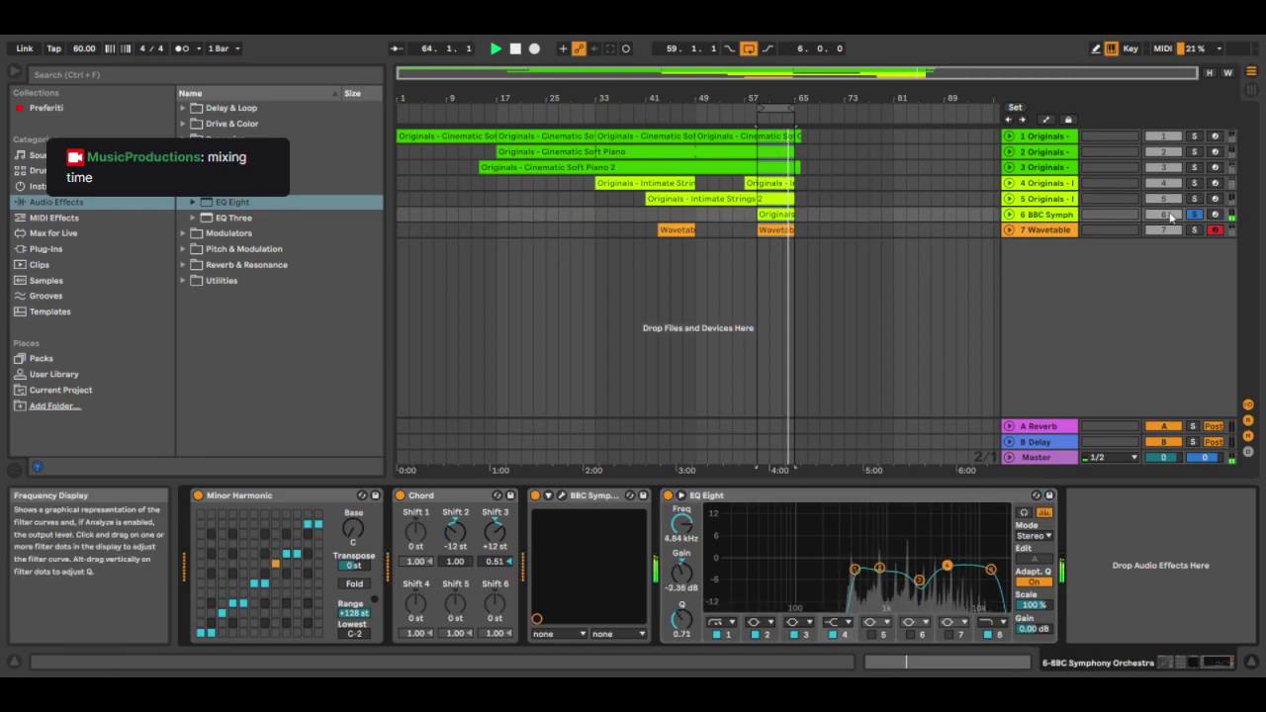
# Solo the Wavetable track 7 and add an EQ Eight with a raised band 1 low cut
pyautogui.click(1044, 230)
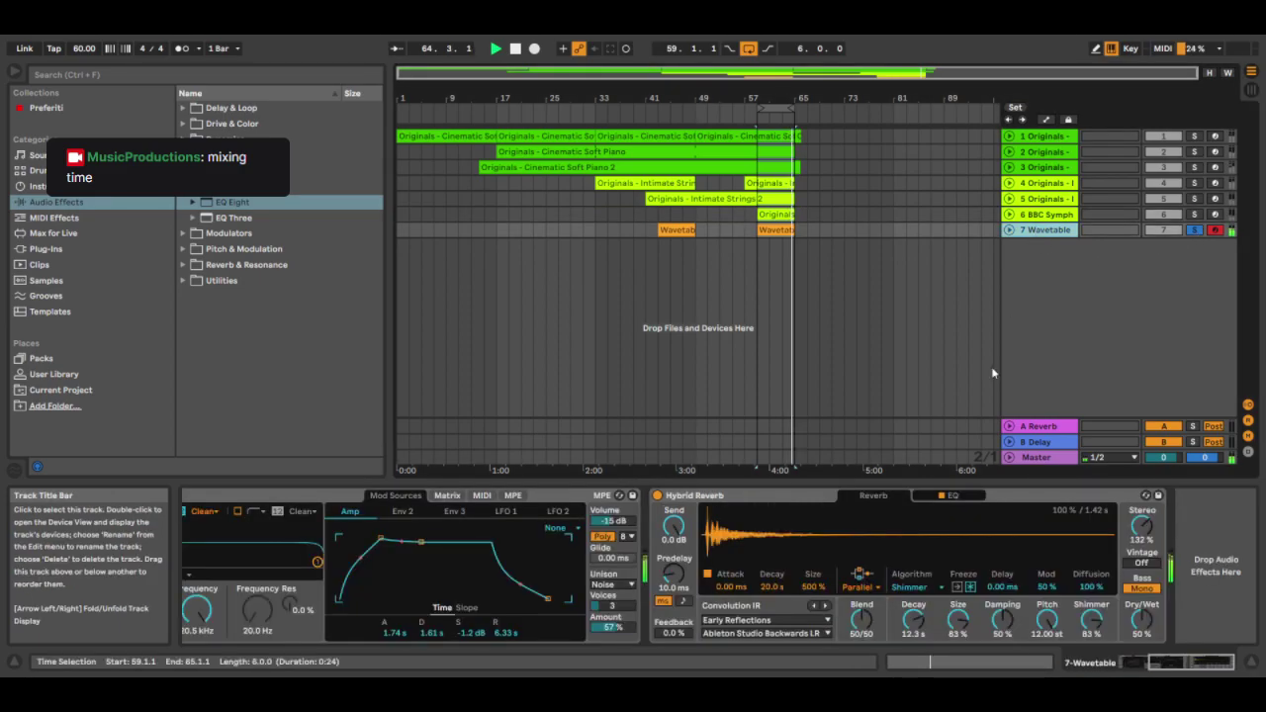
pyautogui.moveTo(233, 202)
pyautogui.mouseDown()
pyautogui.moveTo(692, 416)
pyautogui.moveTo(1230, 594)
pyautogui.mouseUp()
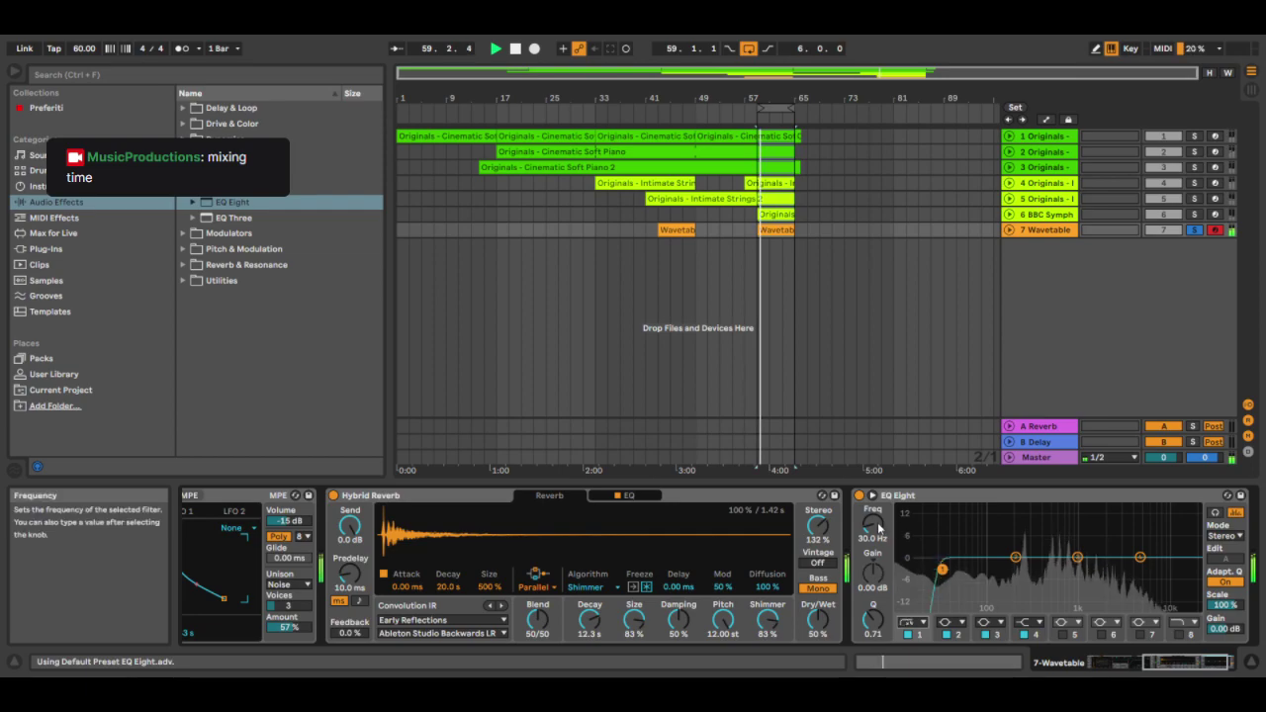
pyautogui.moveTo(879, 529); pyautogui.dragTo(879, 497)
# Dip band 2 and enable a 14.7 kHz band 8 high cut on track 7's EQ Eight, and unsolo the track
pyautogui.moveTo(1007, 567); pyautogui.dragTo(1101, 580)
pyautogui.click(1178, 634)
pyautogui.click(1194, 230)
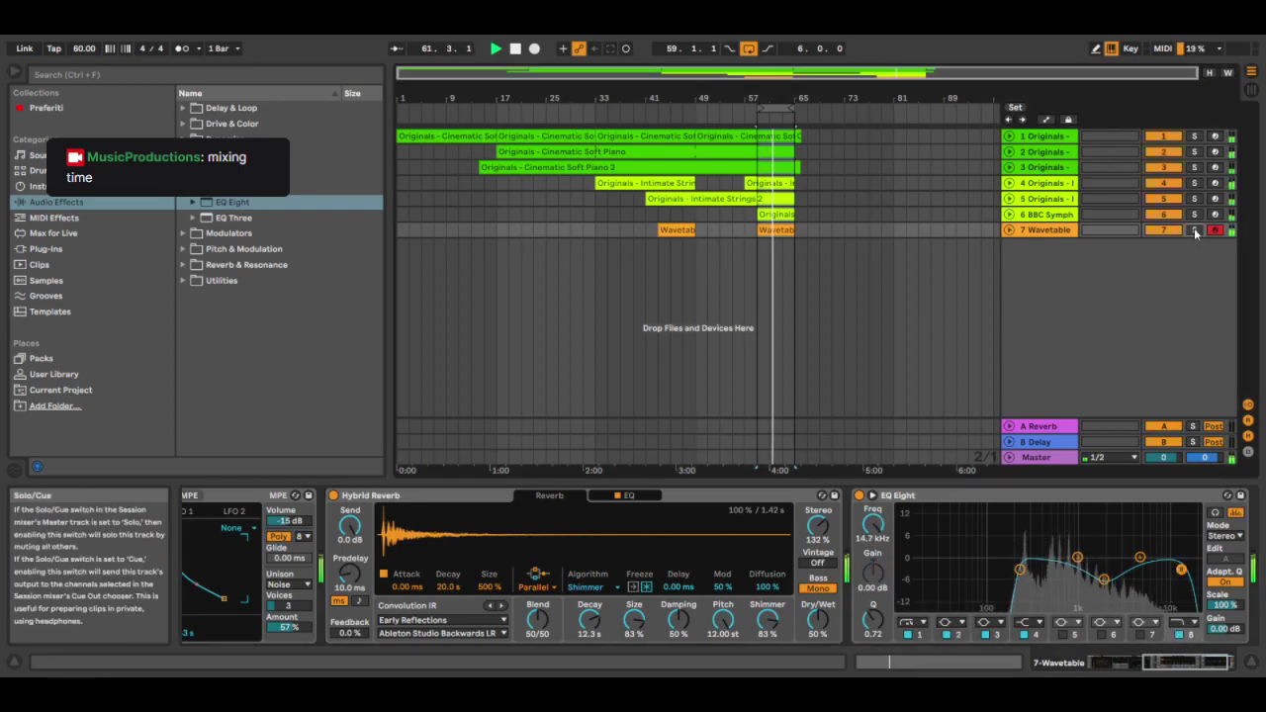
# Unfold piano tracks 1 to 3, setting track 1's volume to -2.4 dB and track 2's to -4.5 dB
pyautogui.click(1009, 135)
pyautogui.moveTo(1180, 153); pyautogui.dragTo(1180, 164)
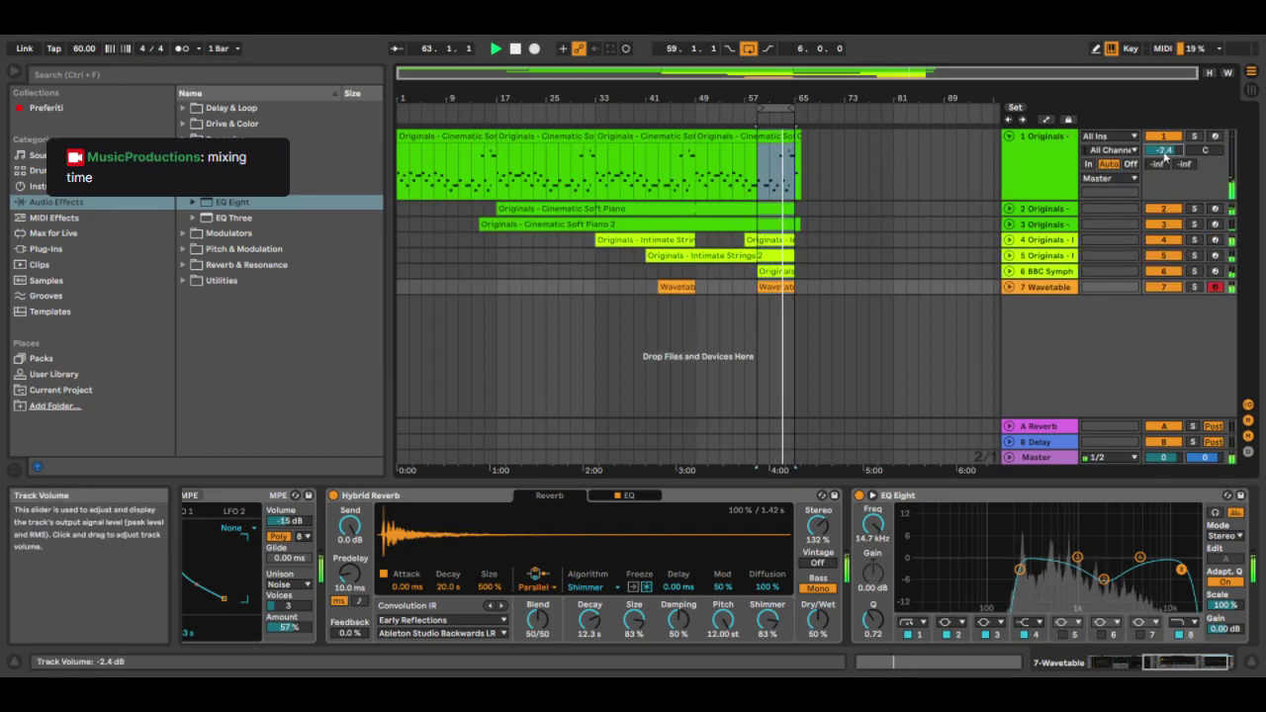
pyautogui.click(1010, 223)
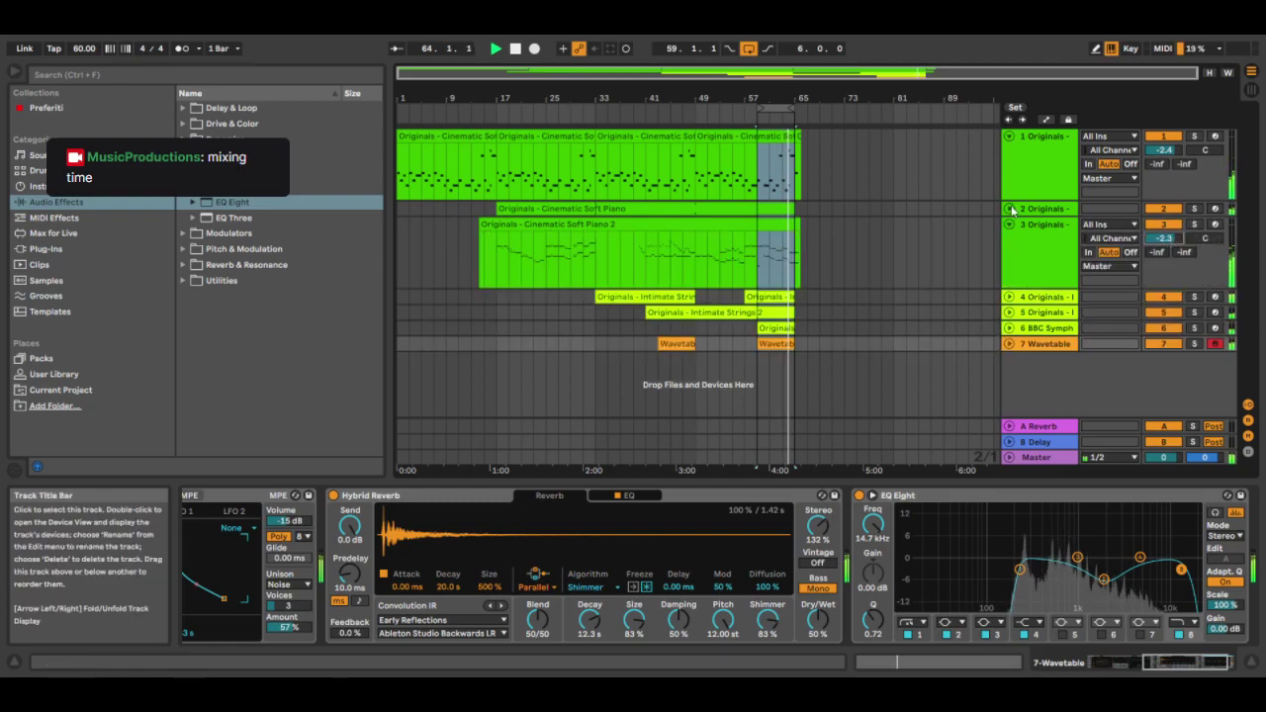
pyautogui.click(1009, 207)
pyautogui.moveTo(1164, 223)
pyautogui.mouseDown()
pyautogui.moveTo(1164, 238)
pyautogui.moveTo(1164, 218)
pyautogui.mouseUp()
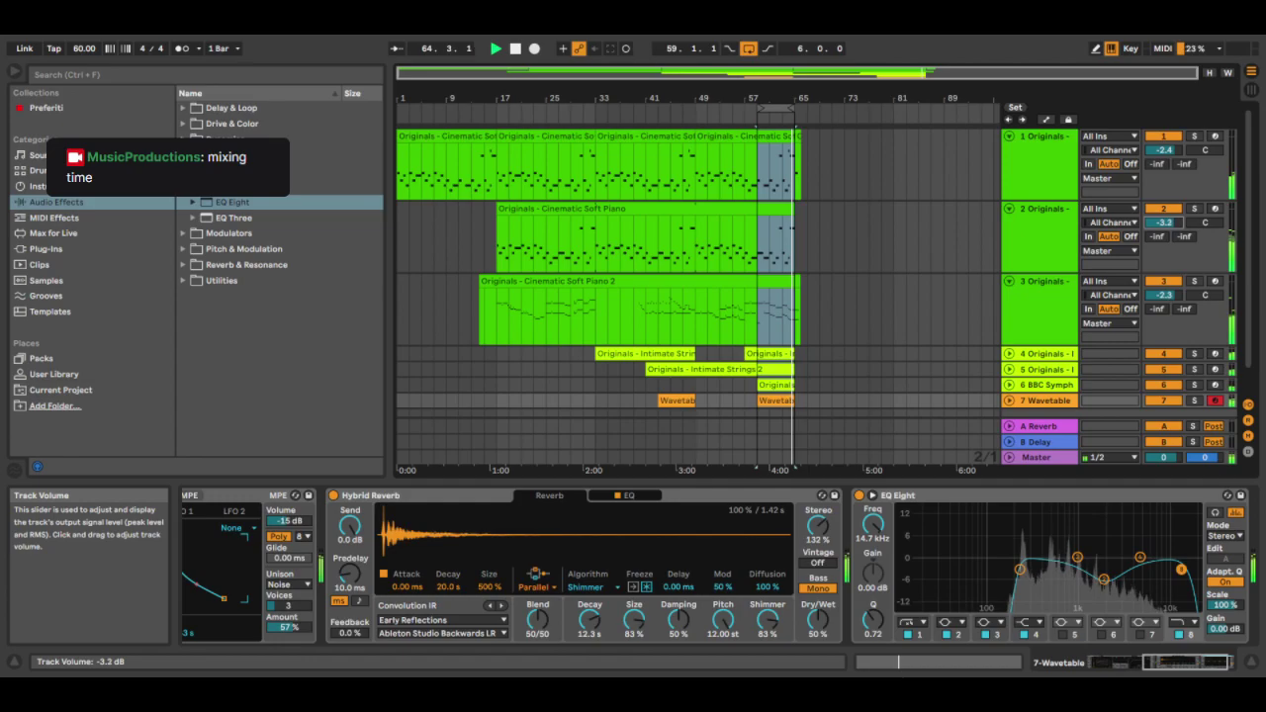
# Place the Master's EQ Eight after its Utility and set the Utility's width to 120%
pyautogui.press('Tab')
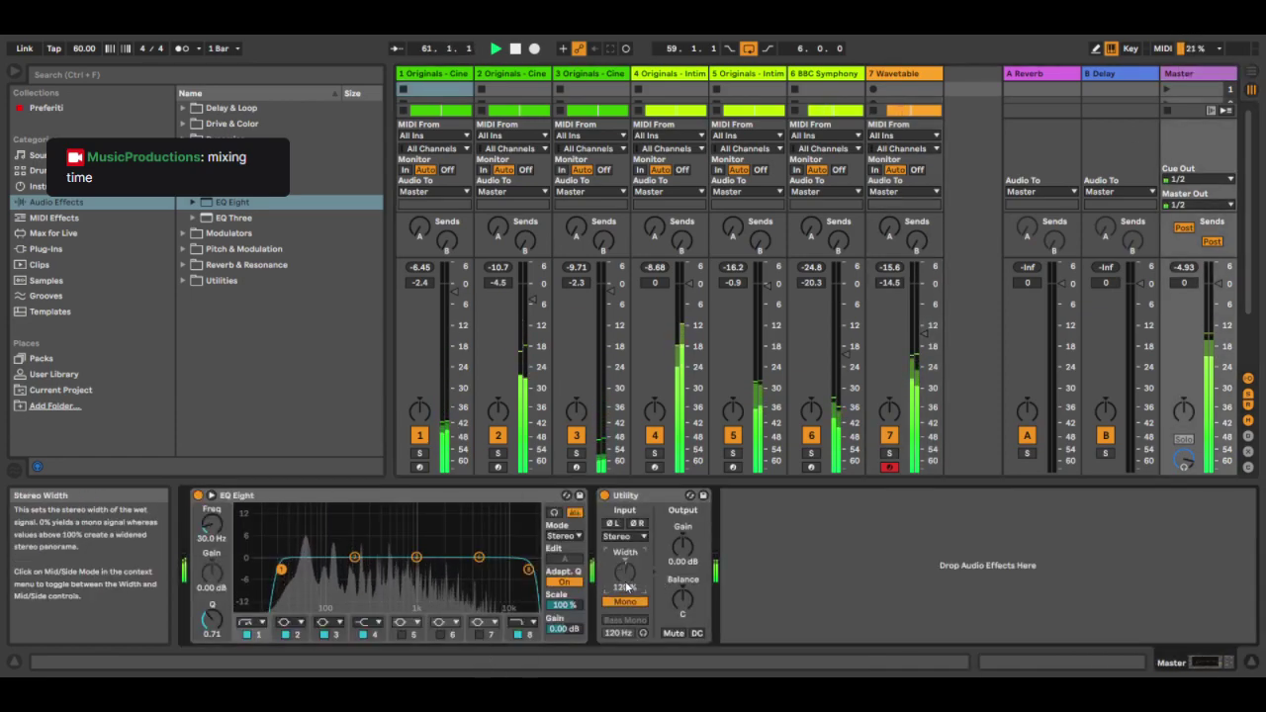
pyautogui.moveTo(391, 496); pyautogui.dragTo(693, 515)
# Add a Limiter with 6.80 dB gain at the end of the Master chain and turn off the Utility's Mono
pyautogui.click(297, 139)
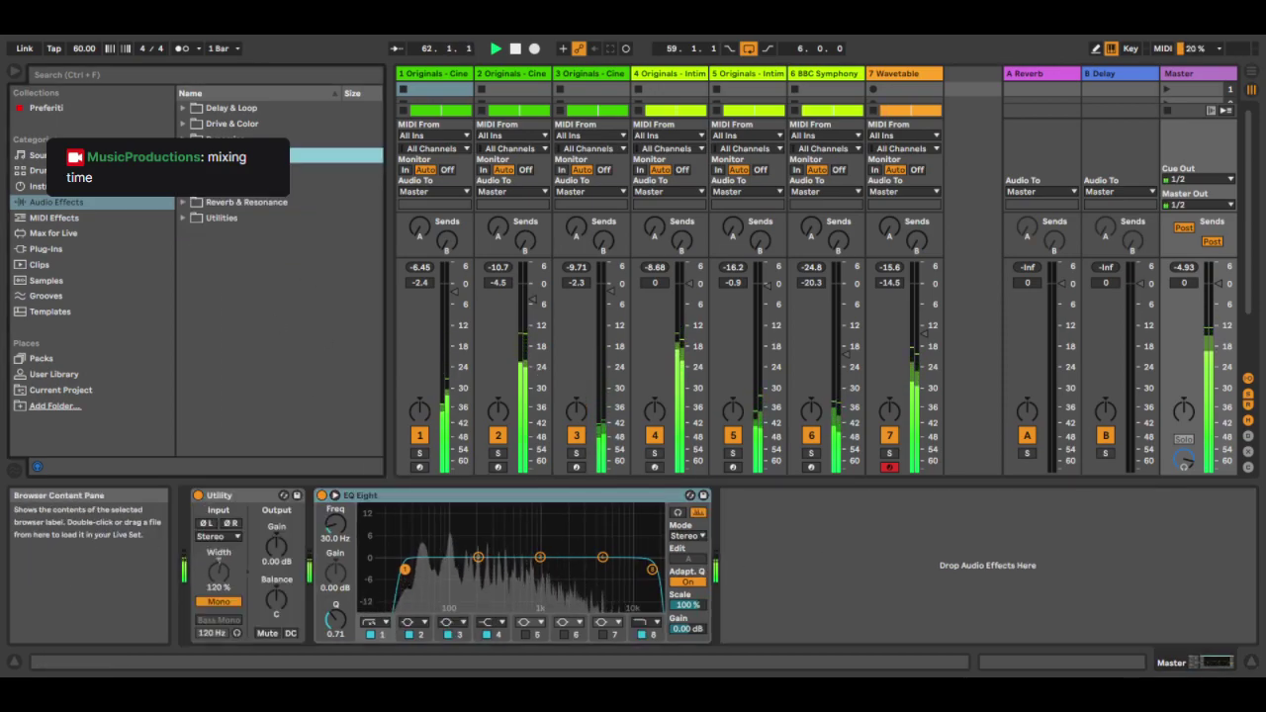
pyautogui.moveTo(227, 217); pyautogui.dragTo(745, 480)
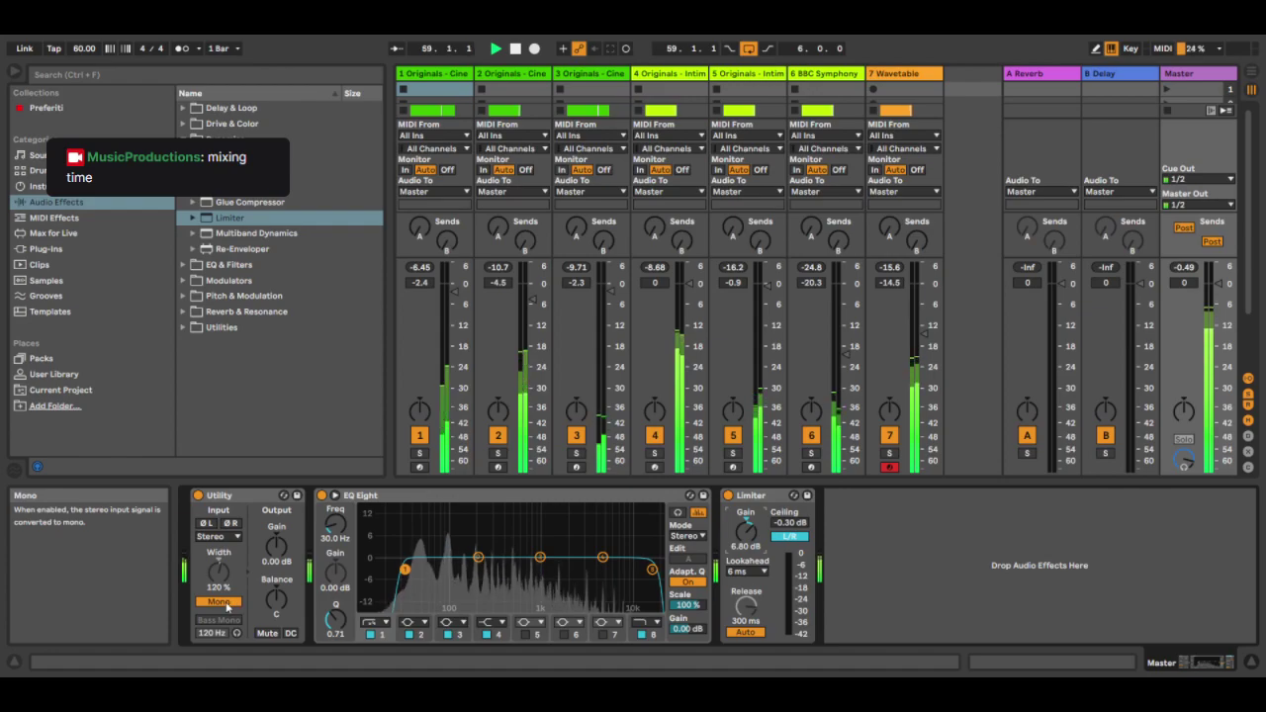
pyautogui.click(226, 603)
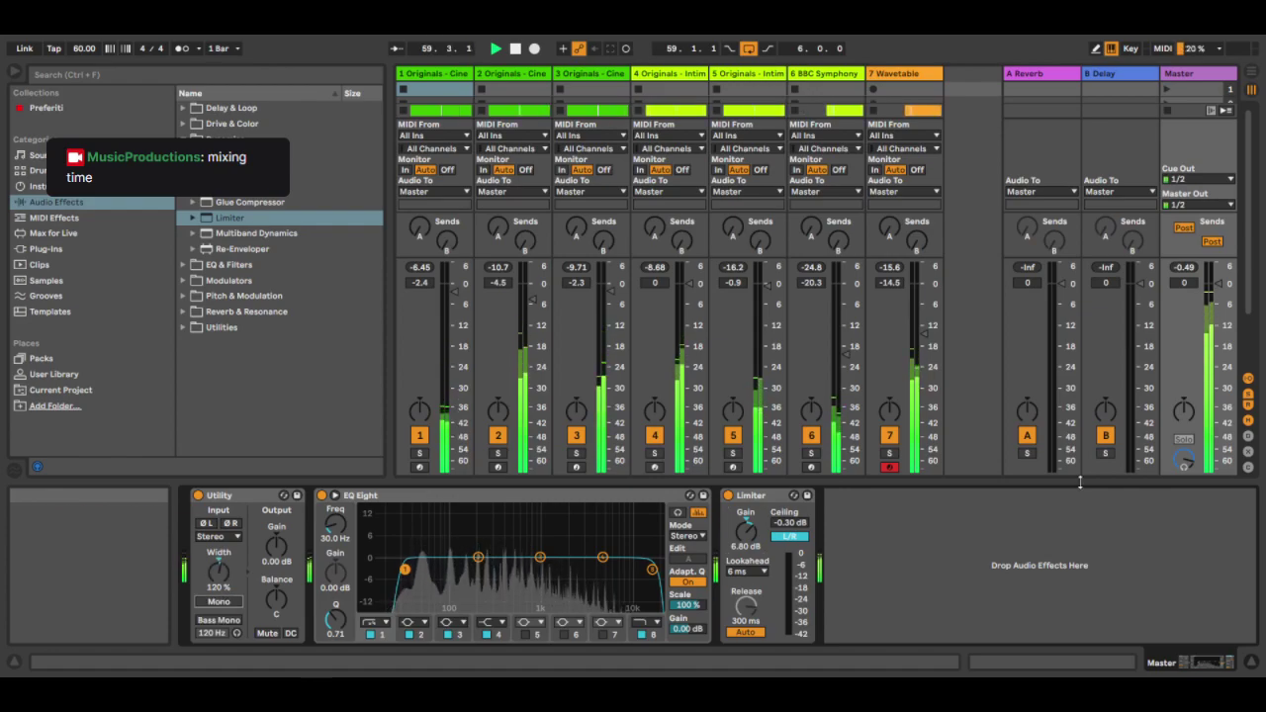
# Return to the arrangement, play its ending from 63.1.1 without the loop, and reset playback to the start
pyautogui.click(1252, 75)
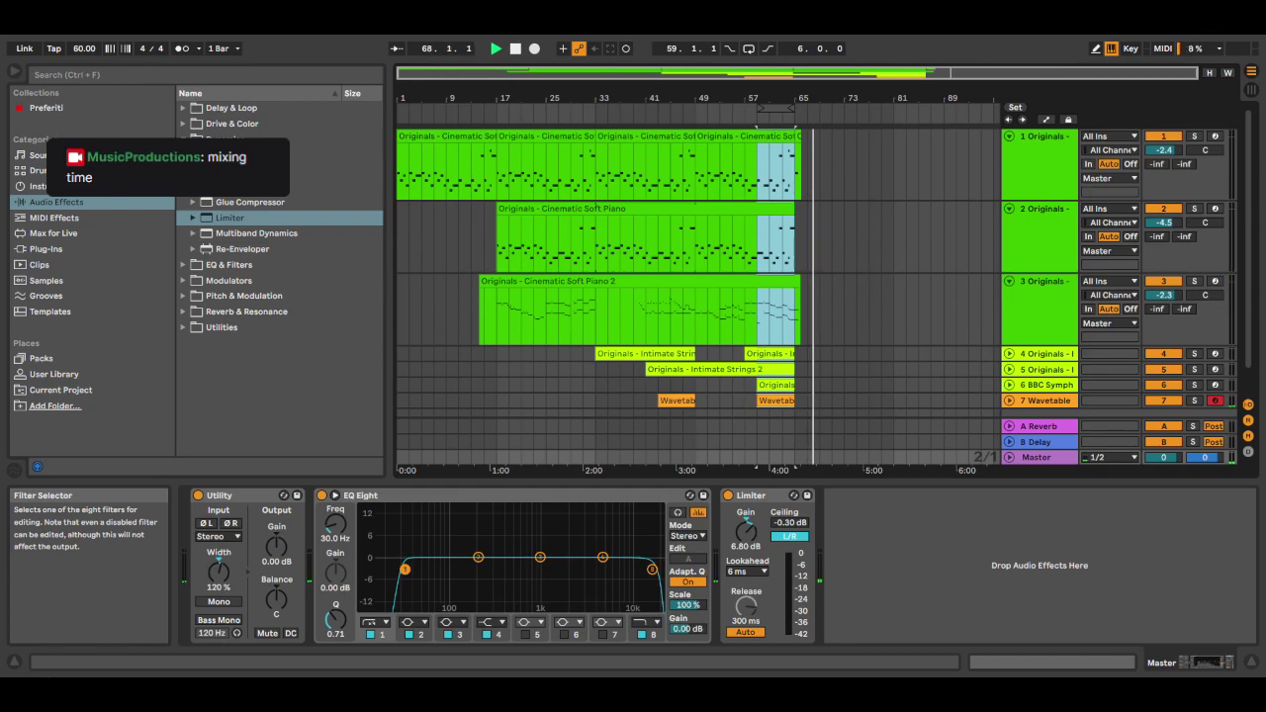
pyautogui.click(1039, 238)
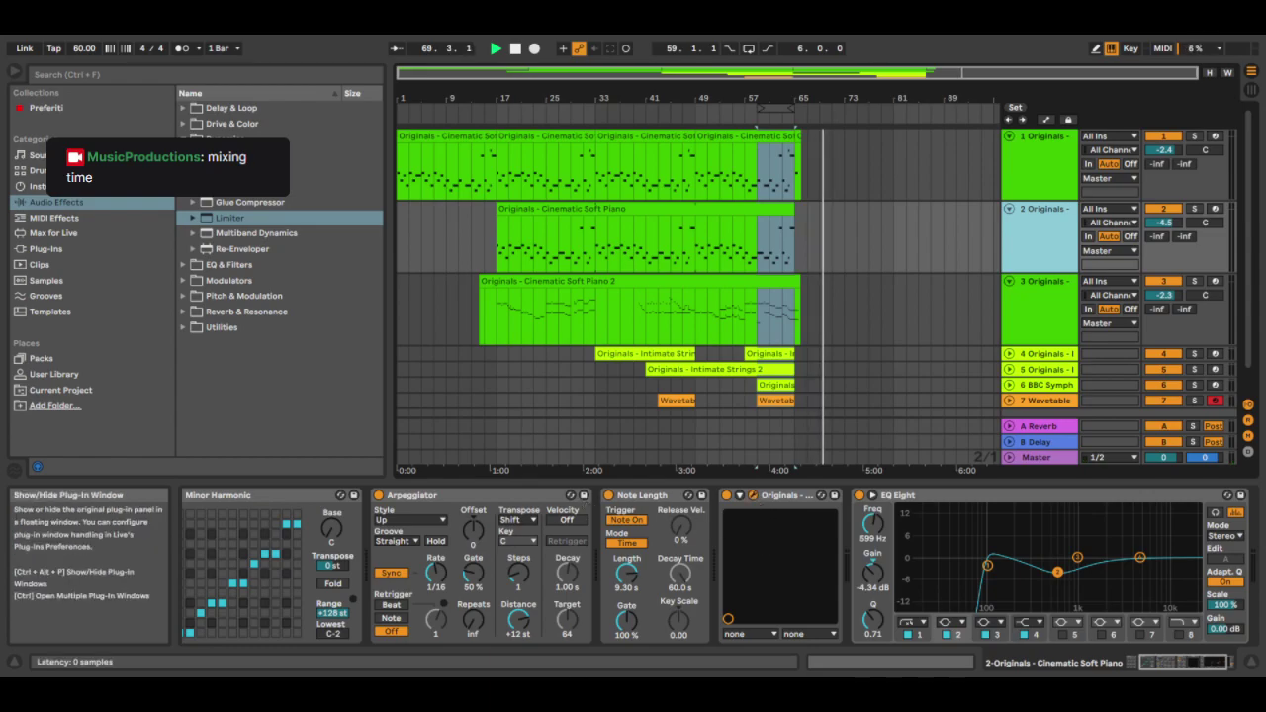
pyautogui.click(789, 257)
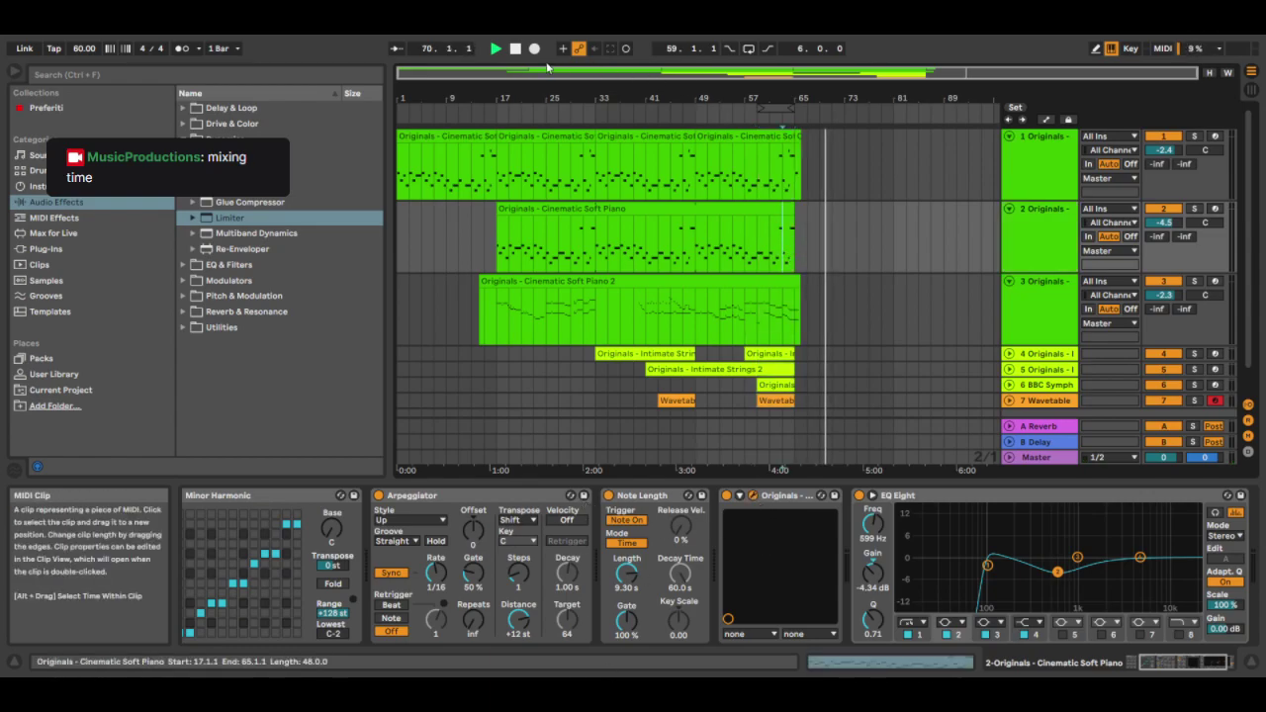
pyautogui.click(496, 48)
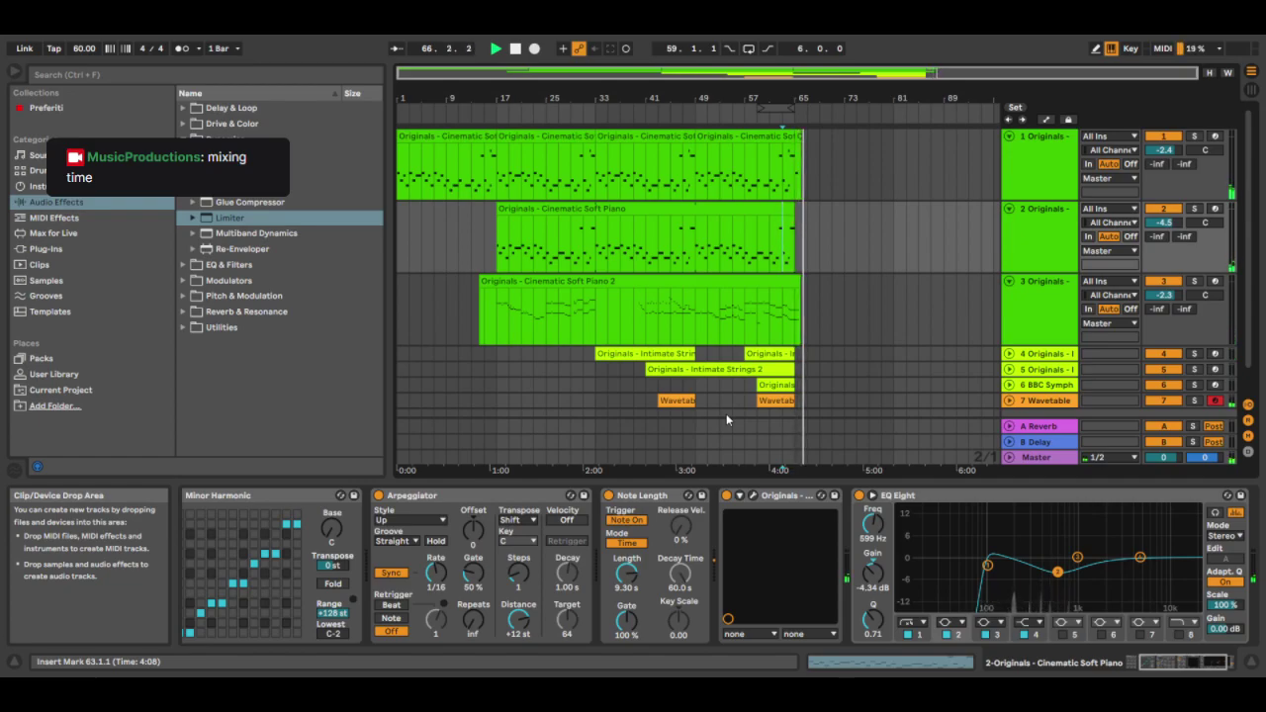
pyautogui.click(515, 49)
pyautogui.click(516, 49)
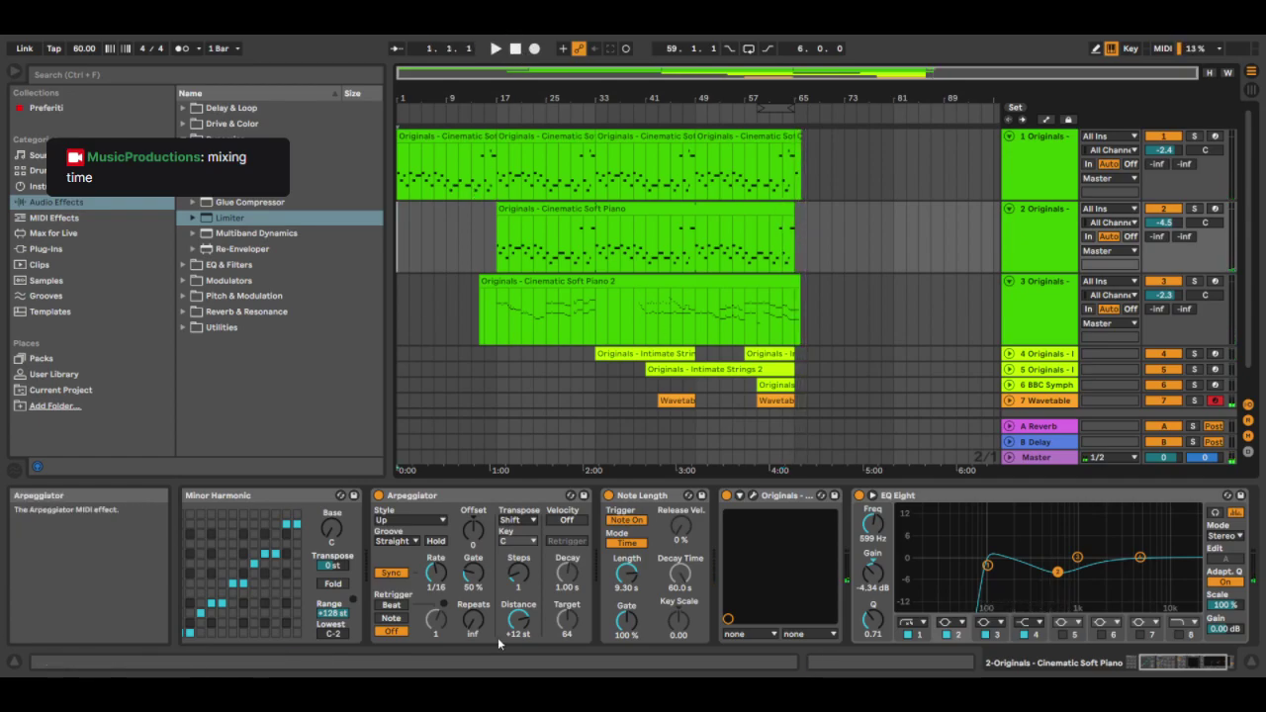
# Play from the start and set the Shift 3 velocity of track 1's Debusian chord device to 1.22
pyautogui.click(497, 52)
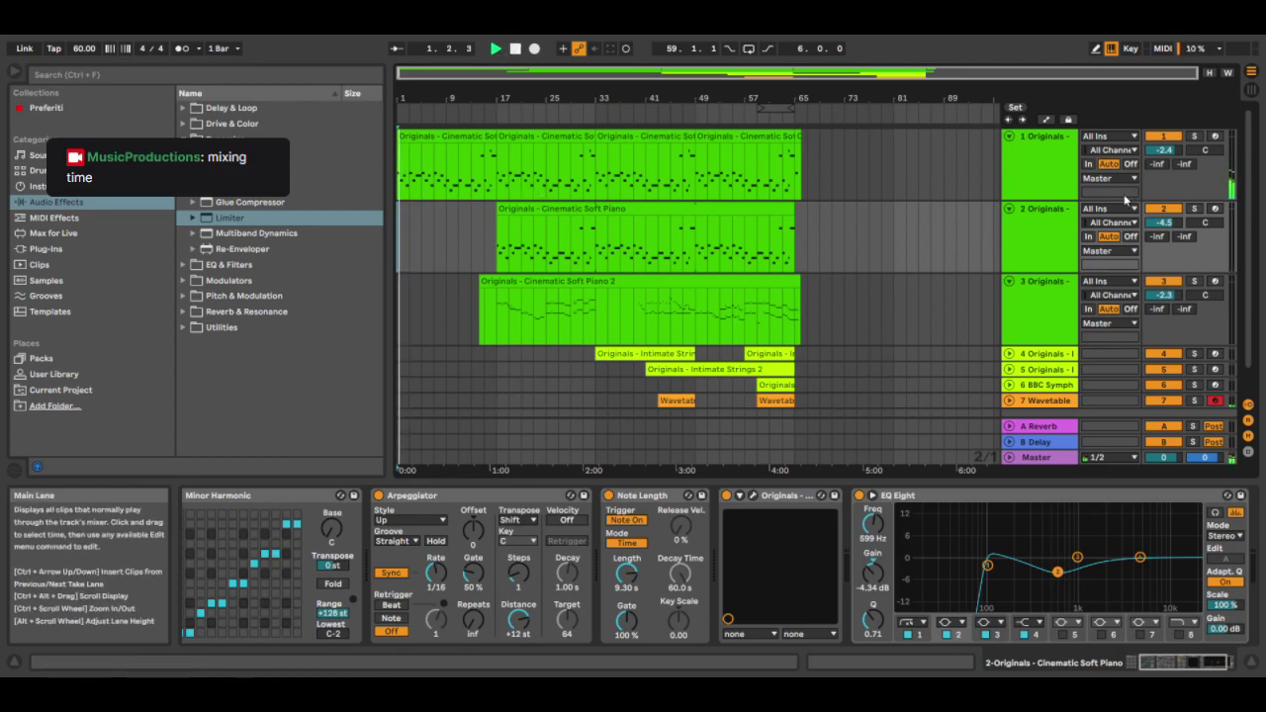
pyautogui.click(1033, 183)
pyautogui.scroll(3, 494, 569)
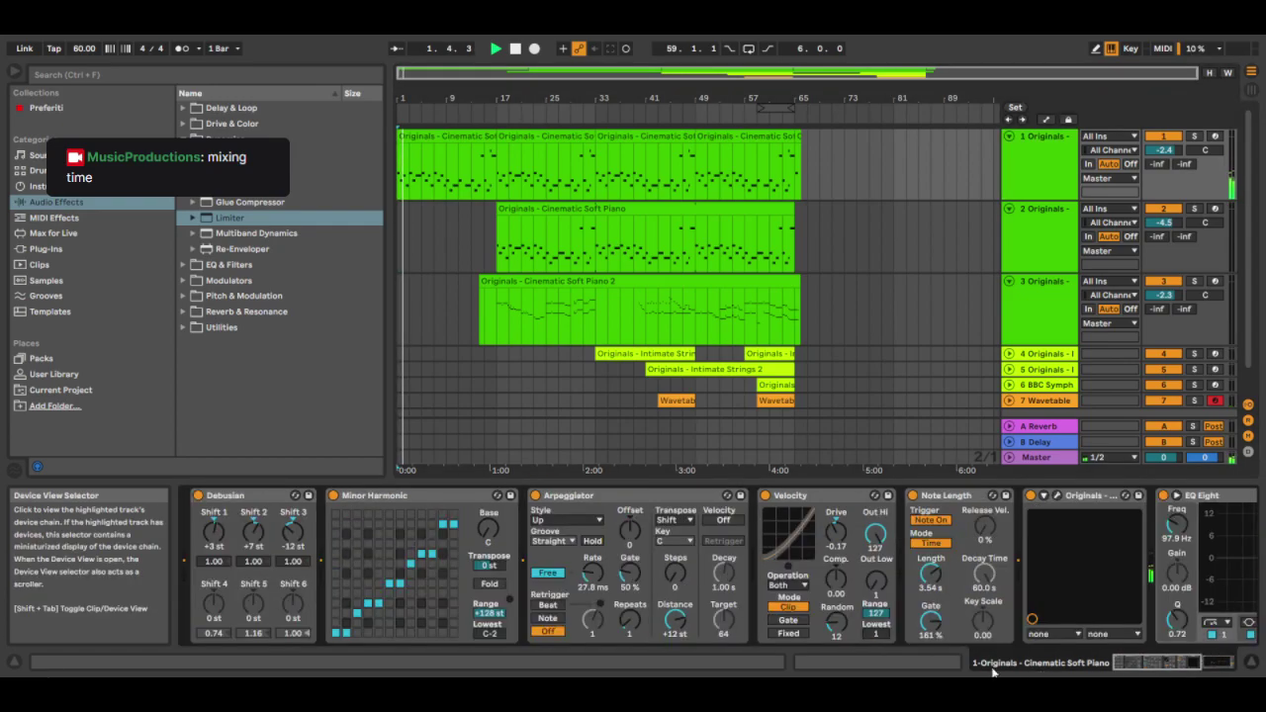
pyautogui.moveTo(293, 561)
pyautogui.mouseDown()
pyautogui.moveTo(293, 534)
pyautogui.moveTo(292, 554)
pyautogui.mouseUp()
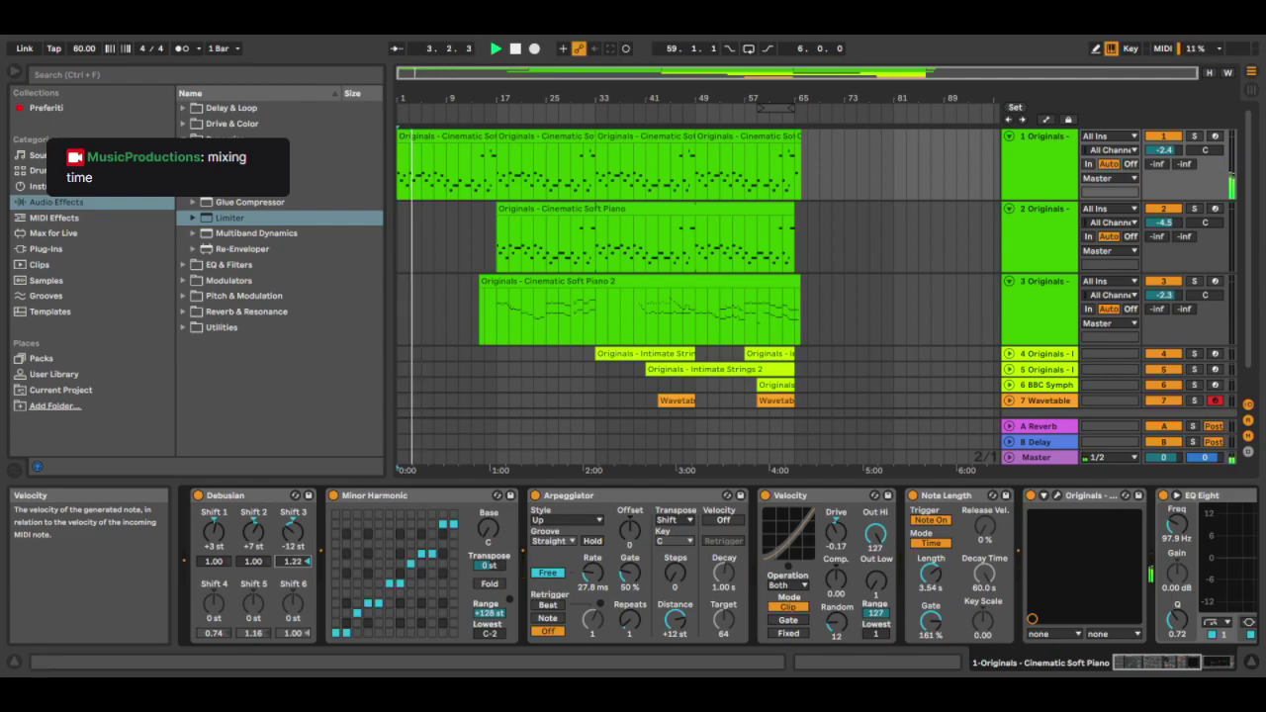
# Move track 1's EQ Eight band 1 low cut to 77.4 Hz with a Q of 0.97, and set its Arpeggiator gate to 200%
pyautogui.click(1172, 662)
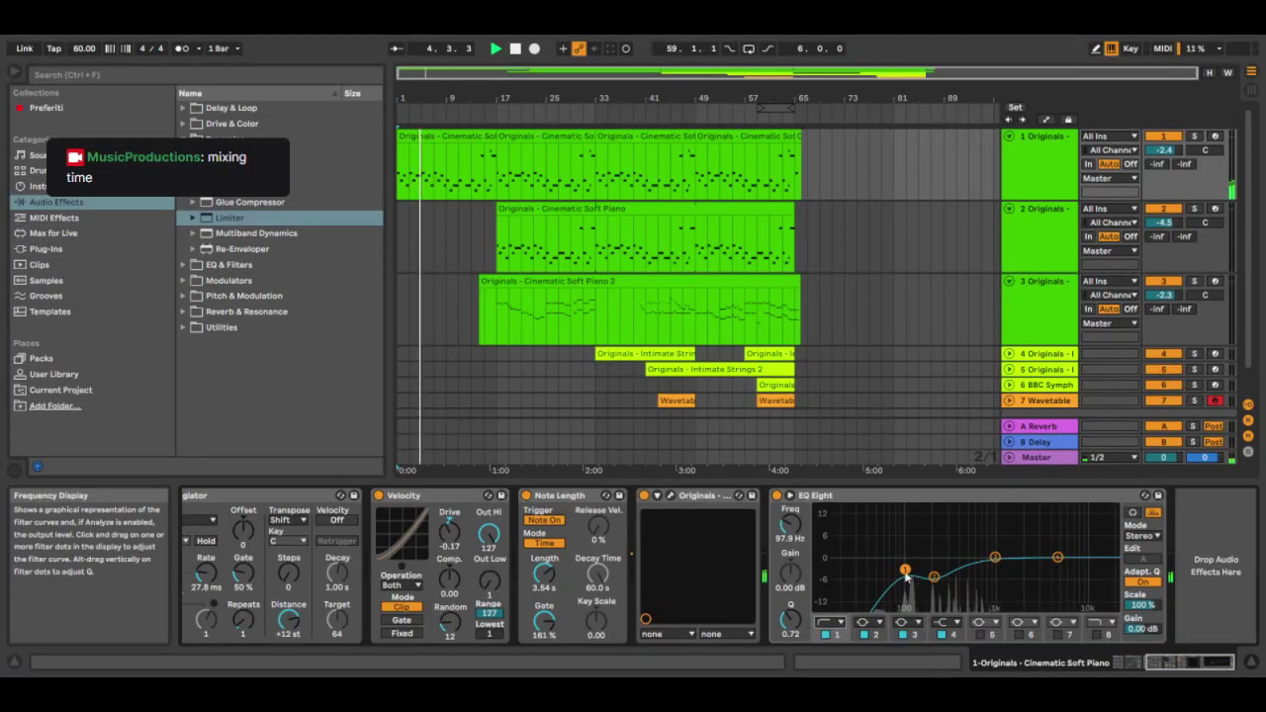
pyautogui.moveTo(906, 577); pyautogui.dragTo(896, 564)
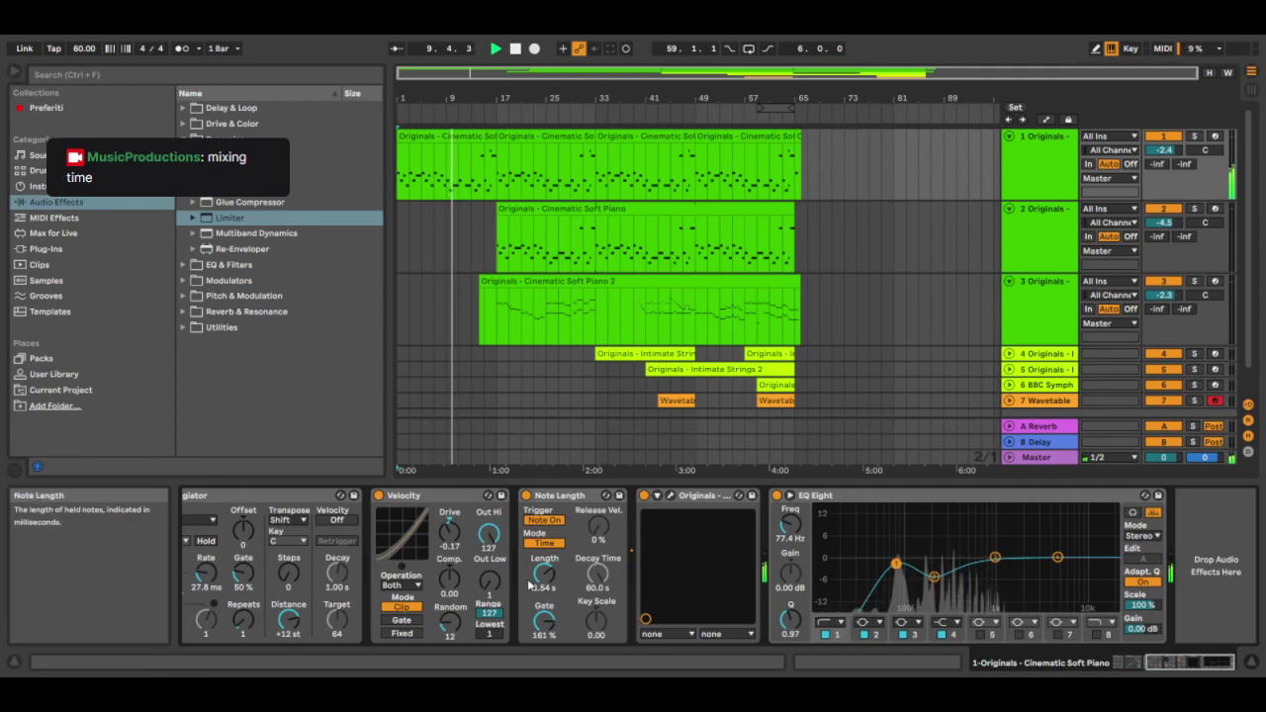
pyautogui.moveTo(1187, 663); pyautogui.dragTo(1156, 663)
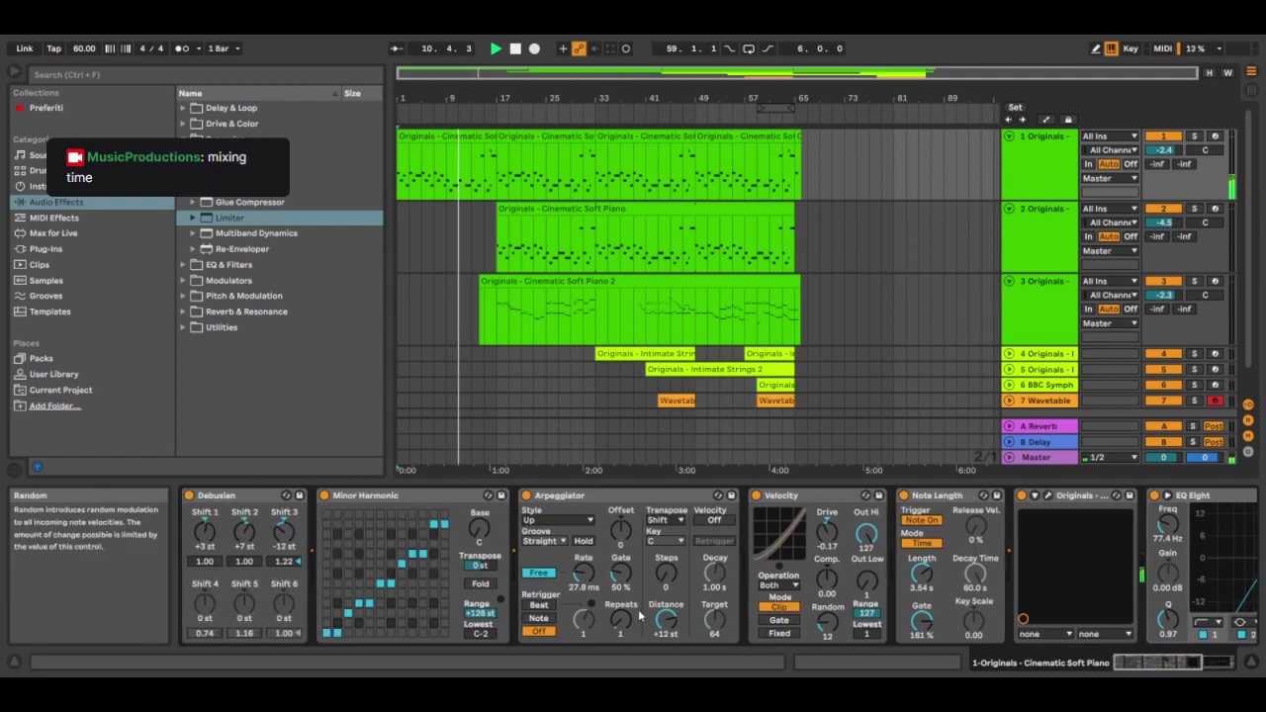
pyautogui.moveTo(620, 573); pyautogui.dragTo(621, 524)
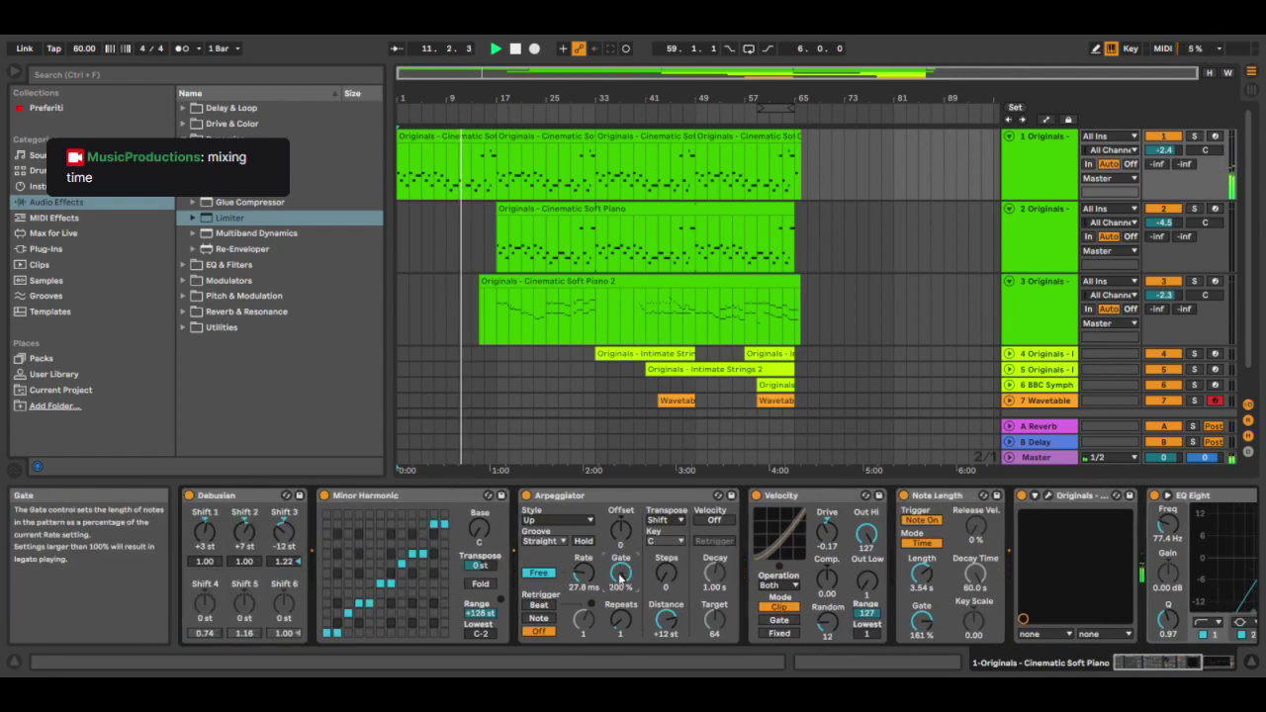
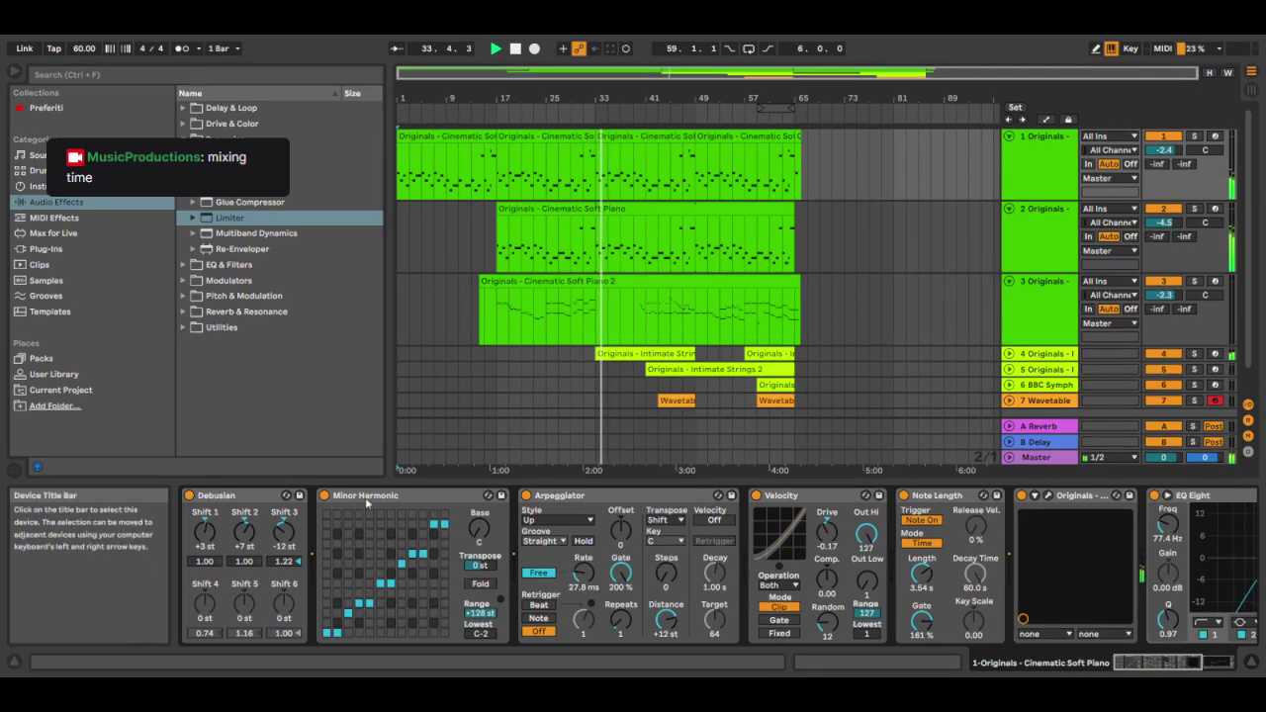
# Set track 4's Intimate Strings Dynamics to 67% and automate a ramp up to it from 24% at bar 33
pyautogui.click(1009, 353)
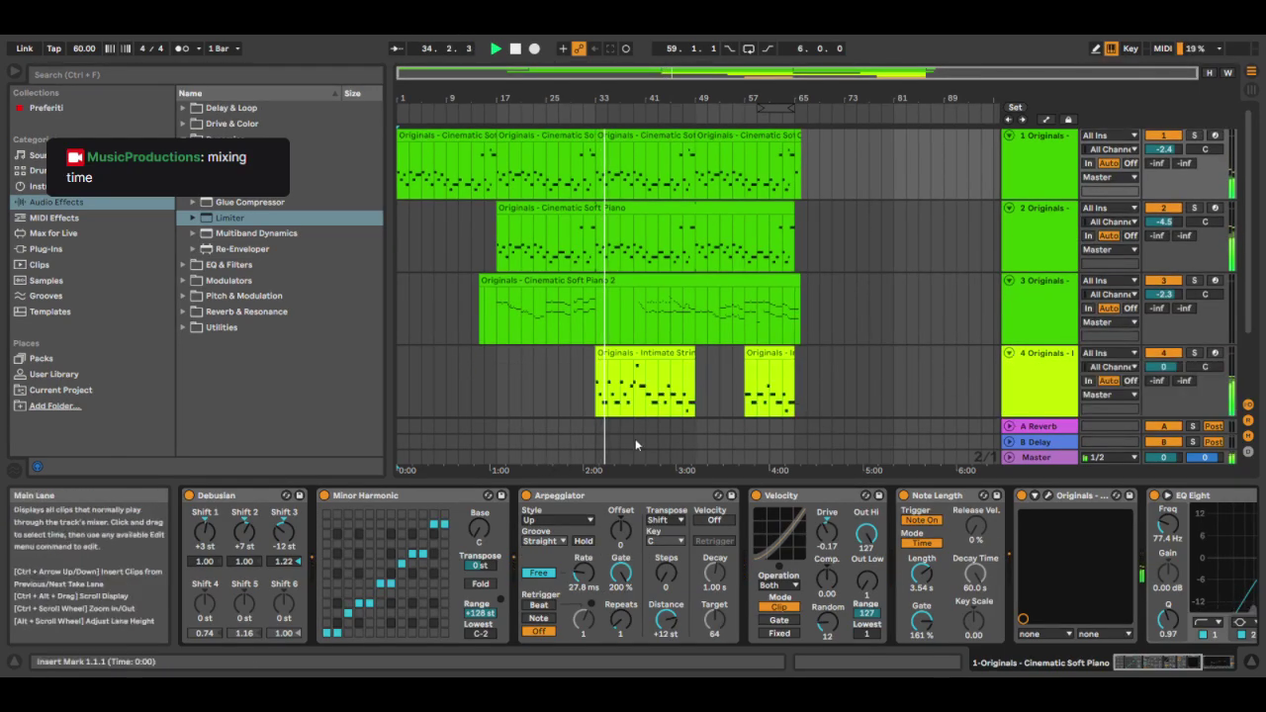
pyautogui.click(1011, 396)
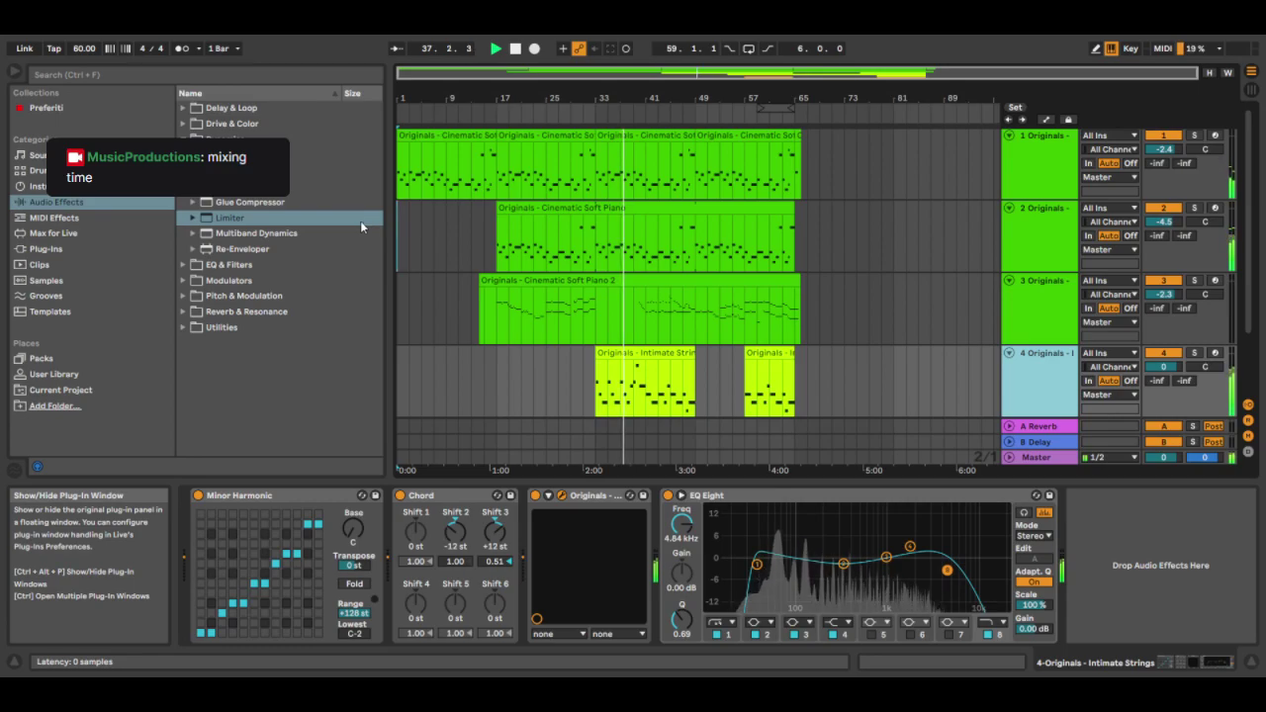
pyautogui.click(549, 496)
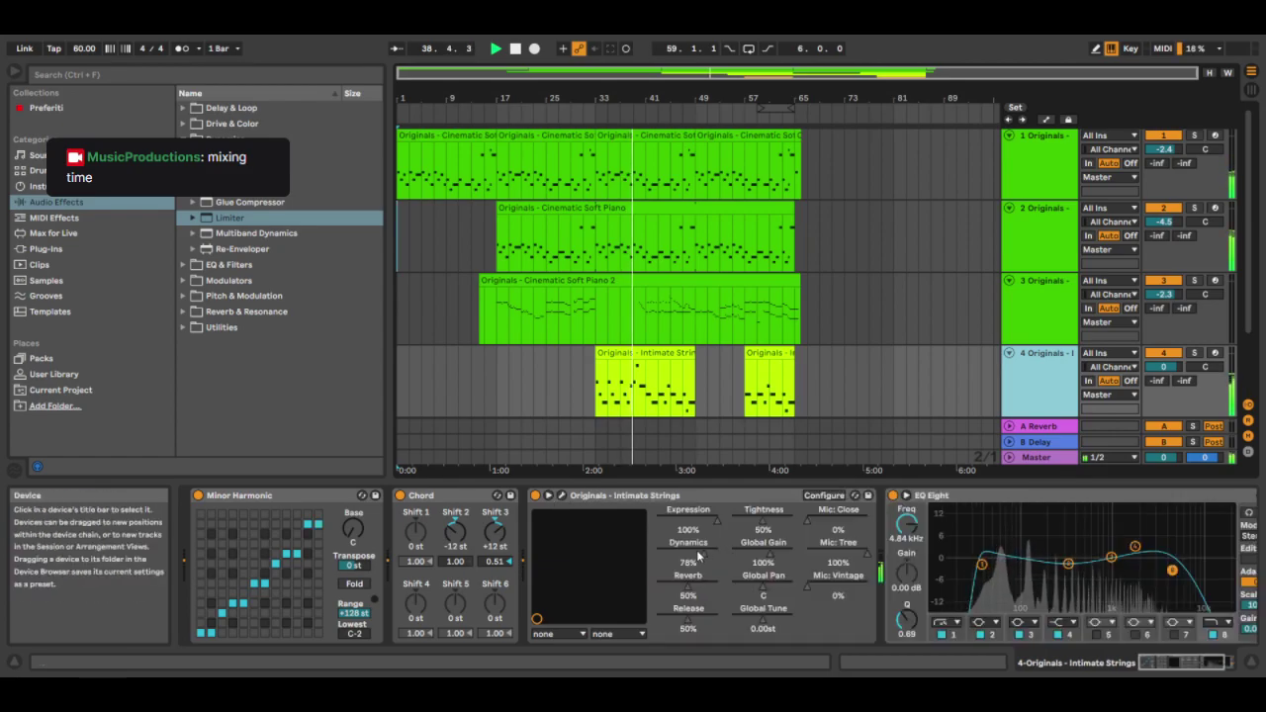
pyautogui.press('a')
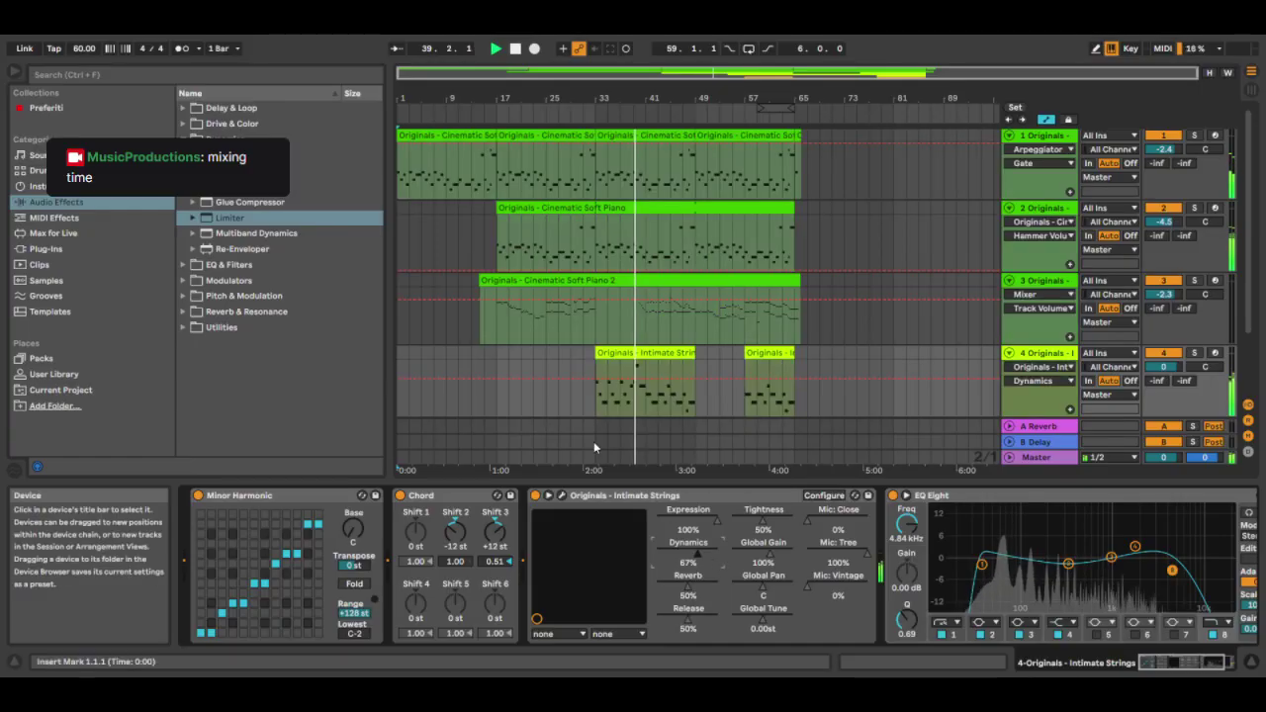
pyautogui.click(607, 376)
pyautogui.moveTo(602, 379); pyautogui.dragTo(613, 399)
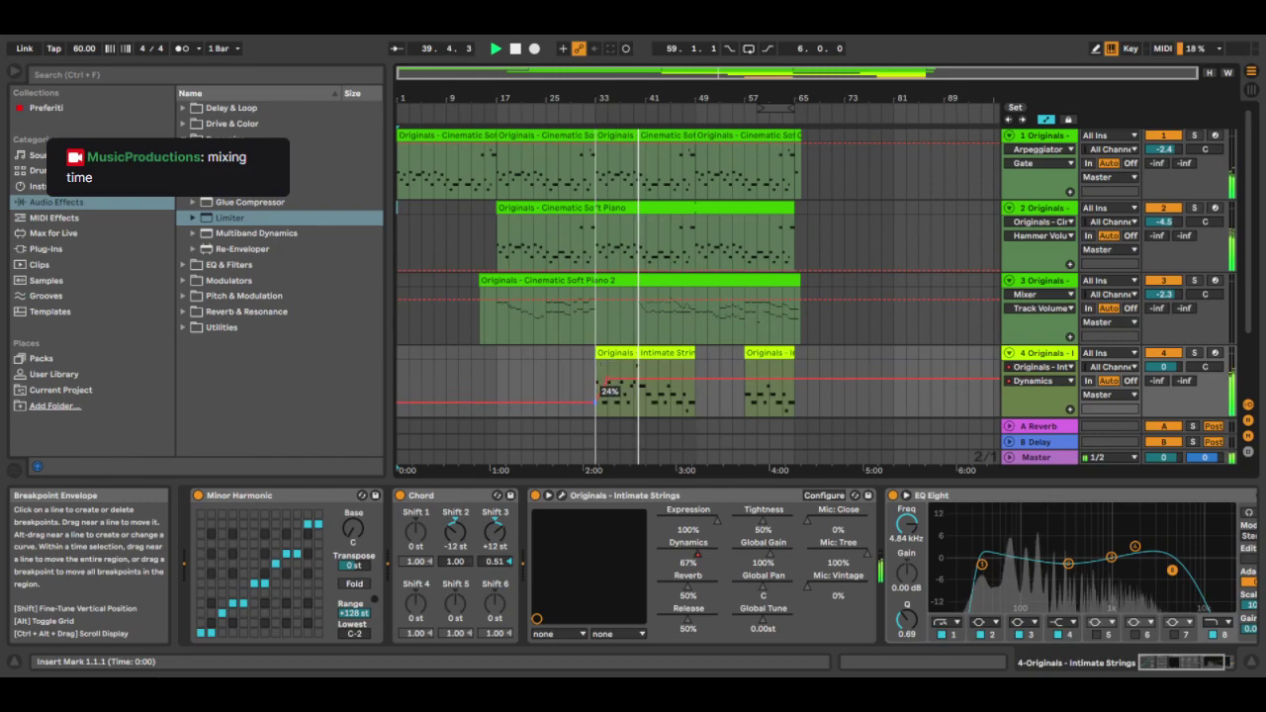
# Automate track 4's Dynamics to dip to about 31% just before bar 41 and rise to 100% at bar 41
pyautogui.moveTo(692, 72); pyautogui.dragTo(692, 109)
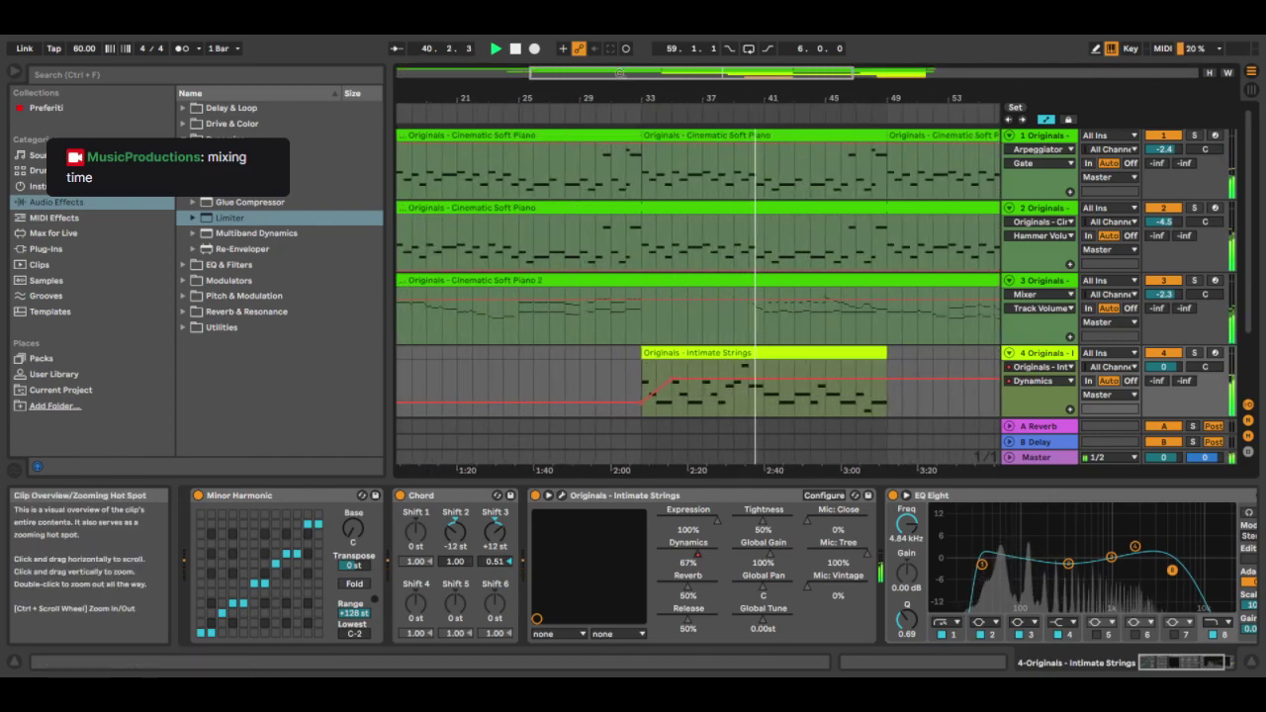
pyautogui.moveTo(752, 389); pyautogui.dragTo(752, 366)
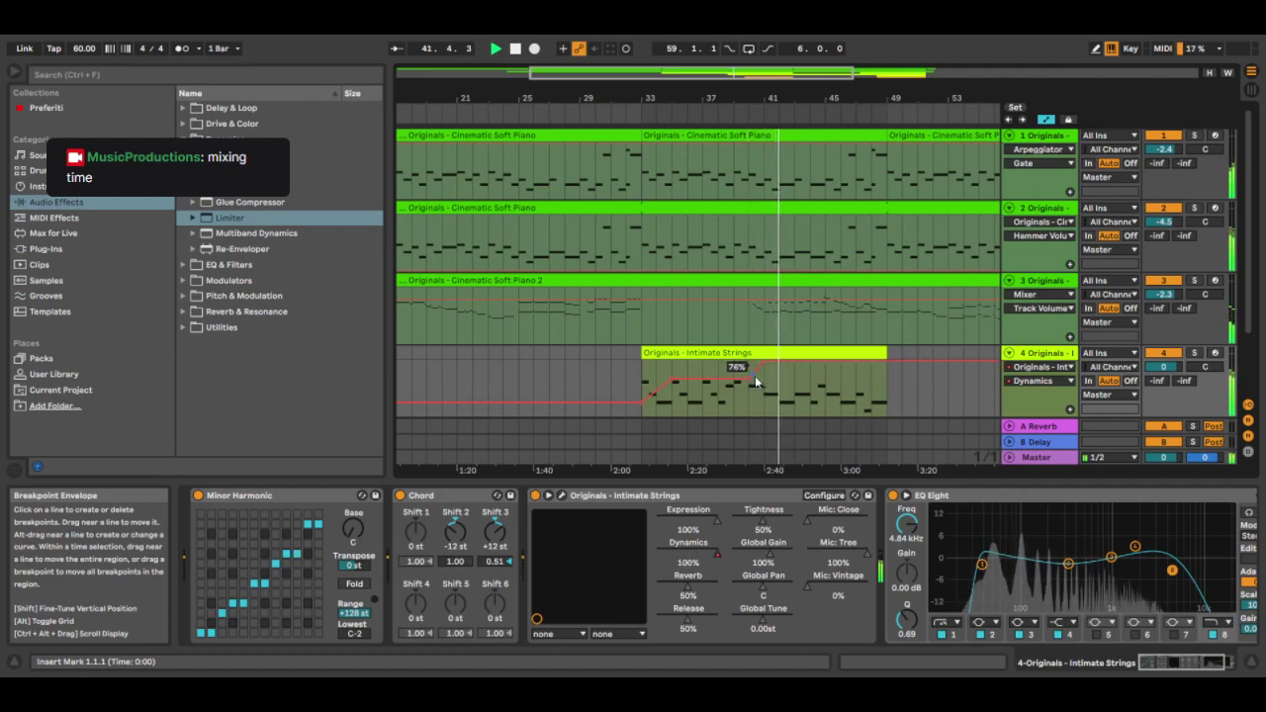
pyautogui.moveTo(762, 374); pyautogui.dragTo(764, 413)
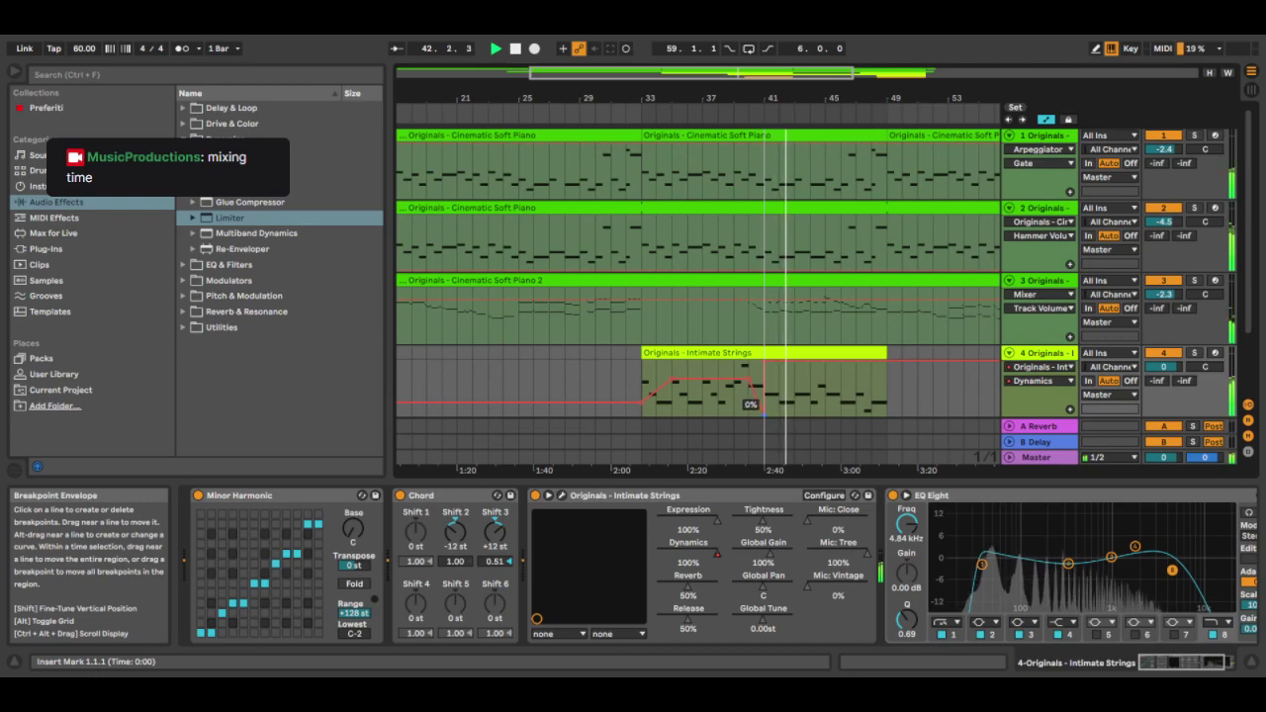
pyautogui.moveTo(719, 96); pyautogui.dragTo(662, 168)
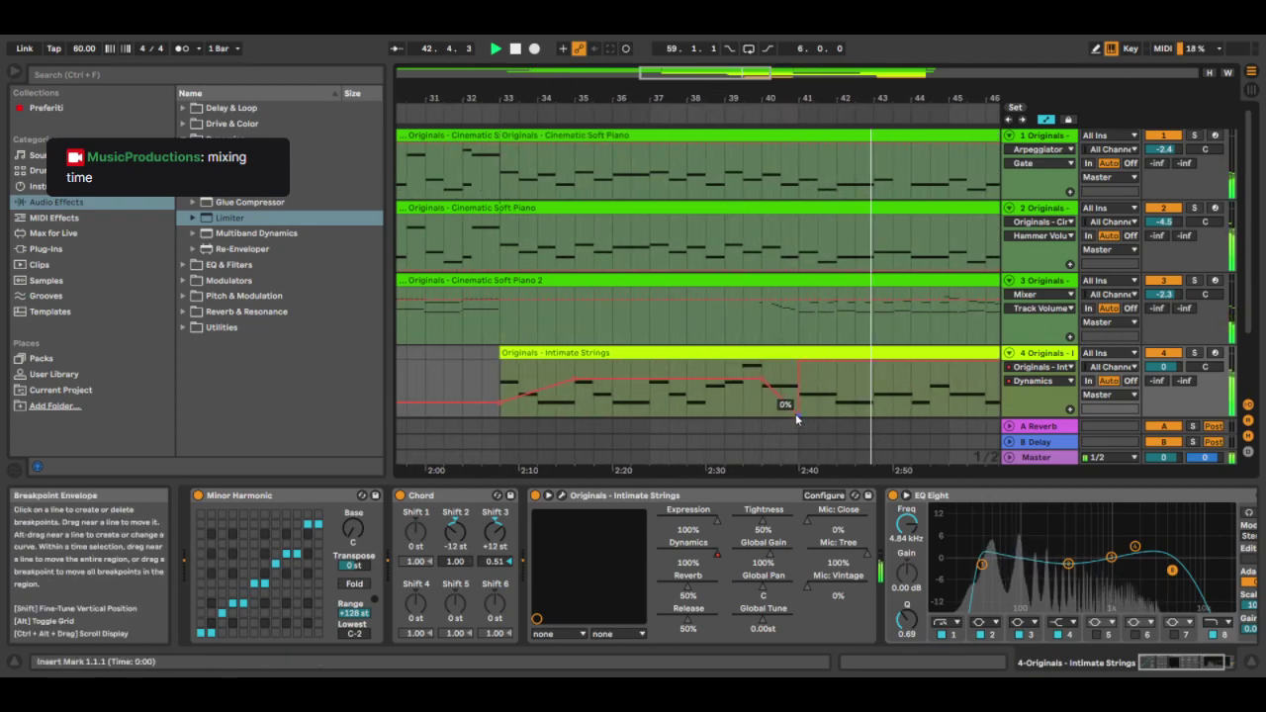
pyautogui.moveTo(797, 409); pyautogui.dragTo(799, 401)
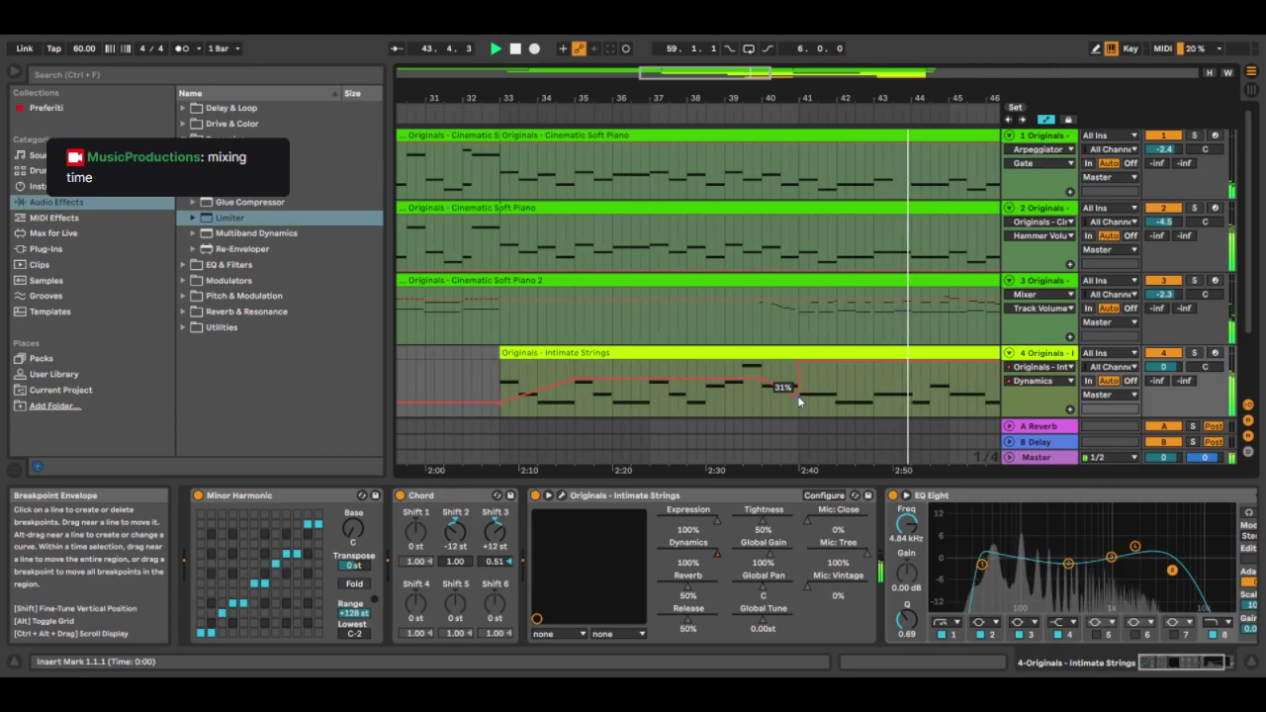
pyautogui.moveTo(797, 395); pyautogui.dragTo(807, 362)
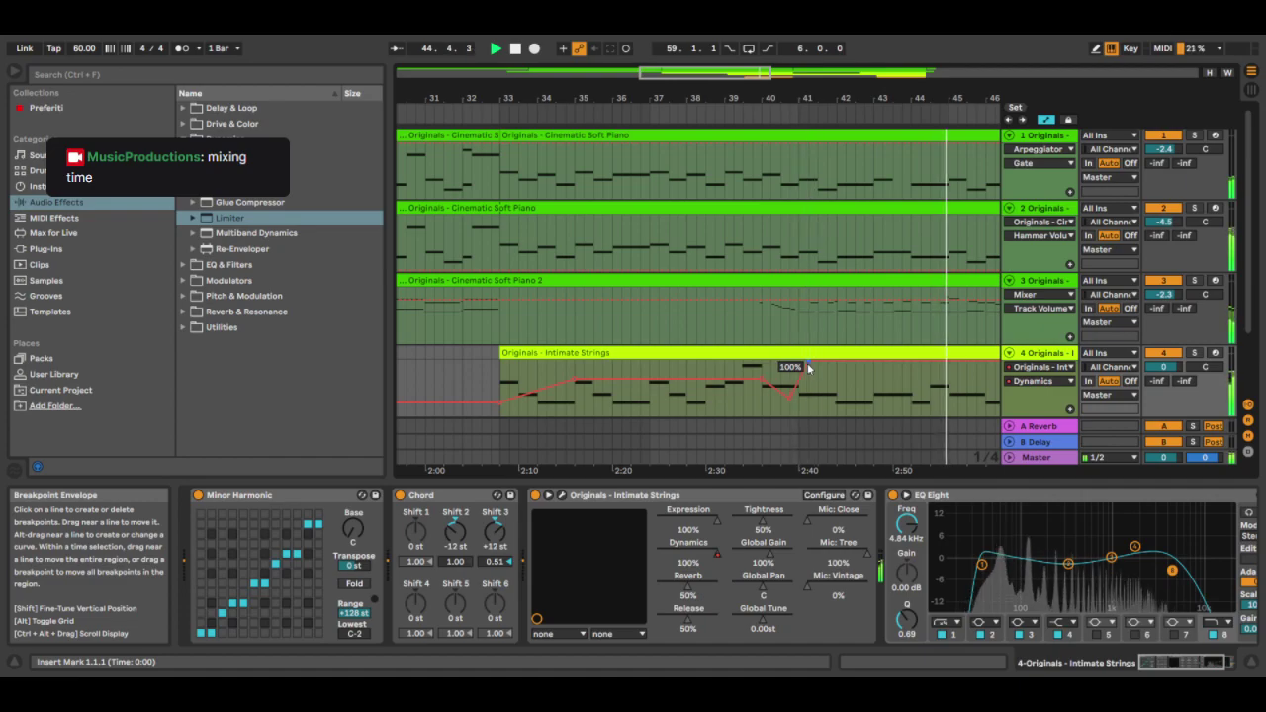
# Copy track 4's Dynamics automation from bars 33 to 41 and paste it at bar 57
pyautogui.moveTo(633, 67); pyautogui.dragTo(566, 72)
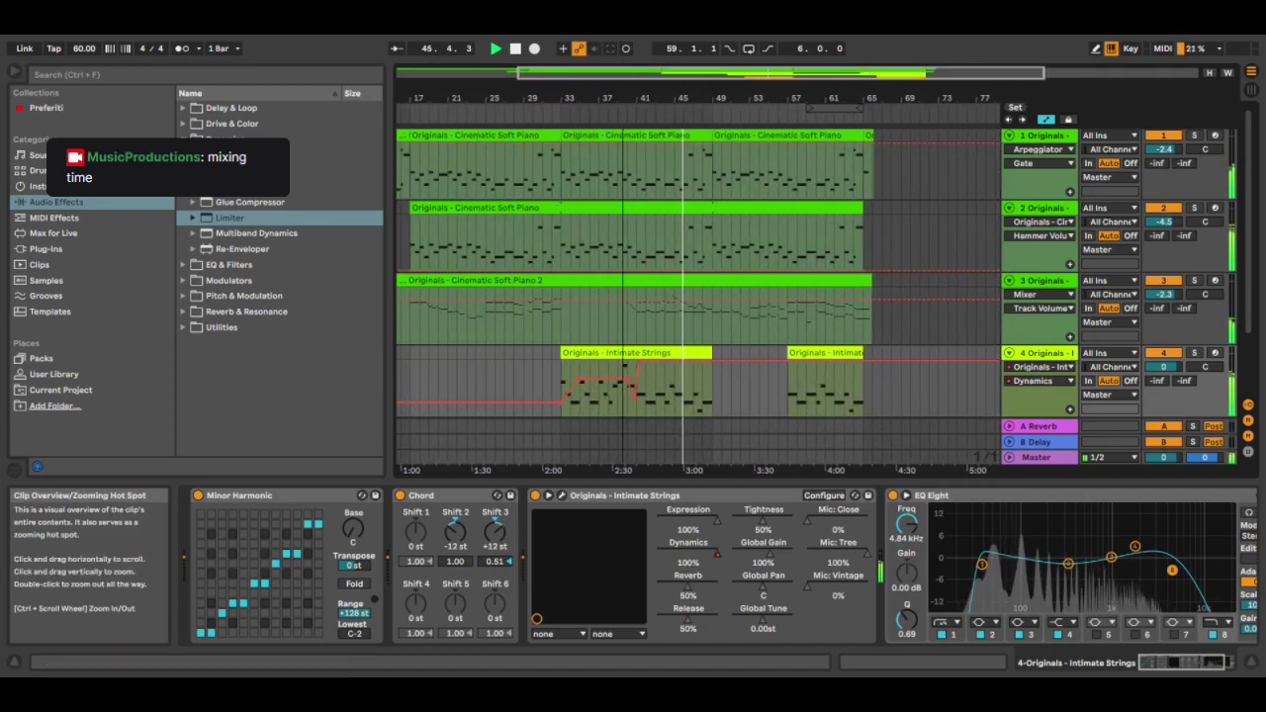
pyautogui.click(1070, 412)
pyautogui.scroll(-3, 625, 346)
pyautogui.moveTo(563, 297); pyautogui.dragTo(640, 293)
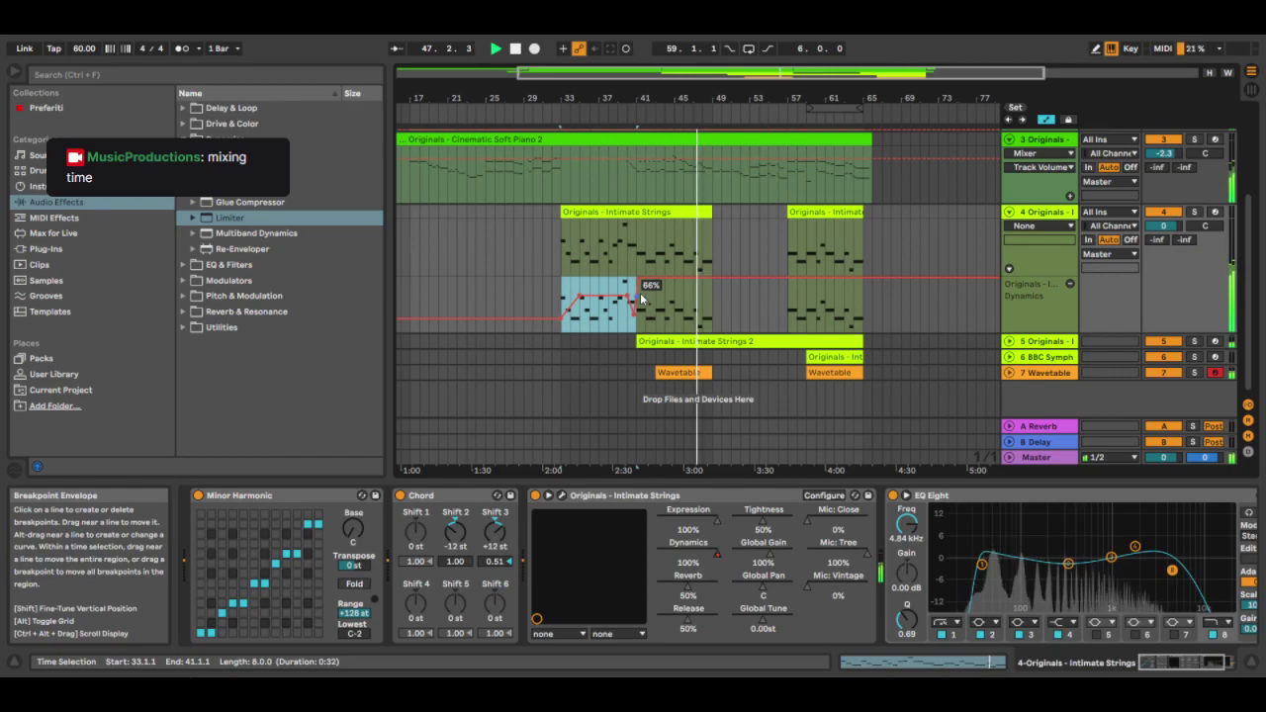
pyautogui.click(791, 305)
pyautogui.hotkey('ctrl', 'v')
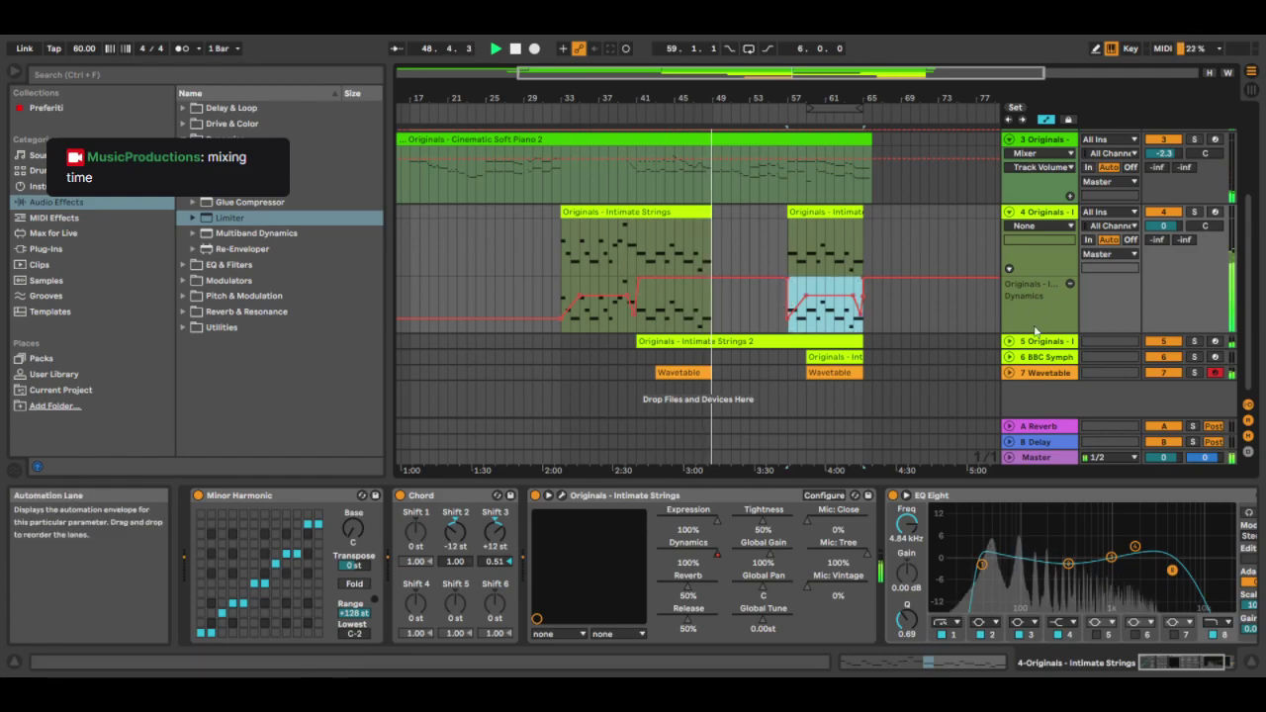
# Set track 5's Intimate Strings Dynamics to 63% and automate a rise to it from 0% at bar 45
pyautogui.click(1009, 341)
pyautogui.scroll(-2, 849, 326)
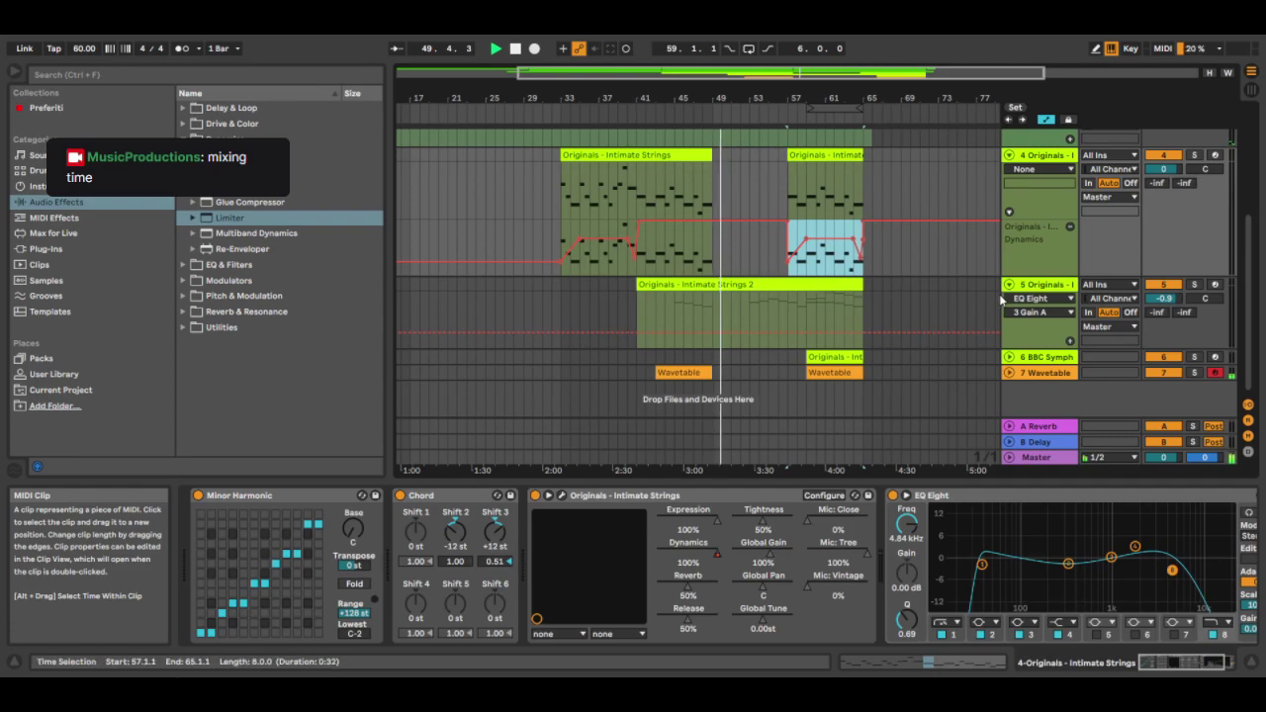
pyautogui.click(827, 287)
pyautogui.click(548, 495)
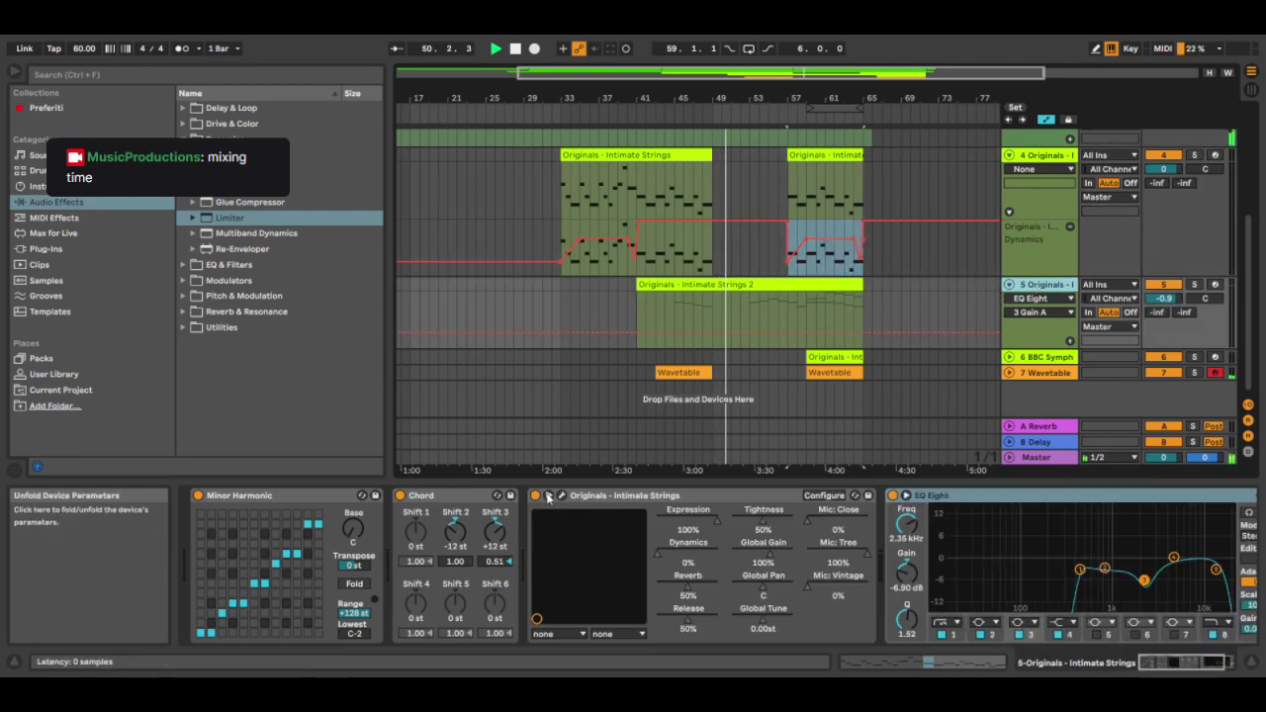
pyautogui.click(693, 560)
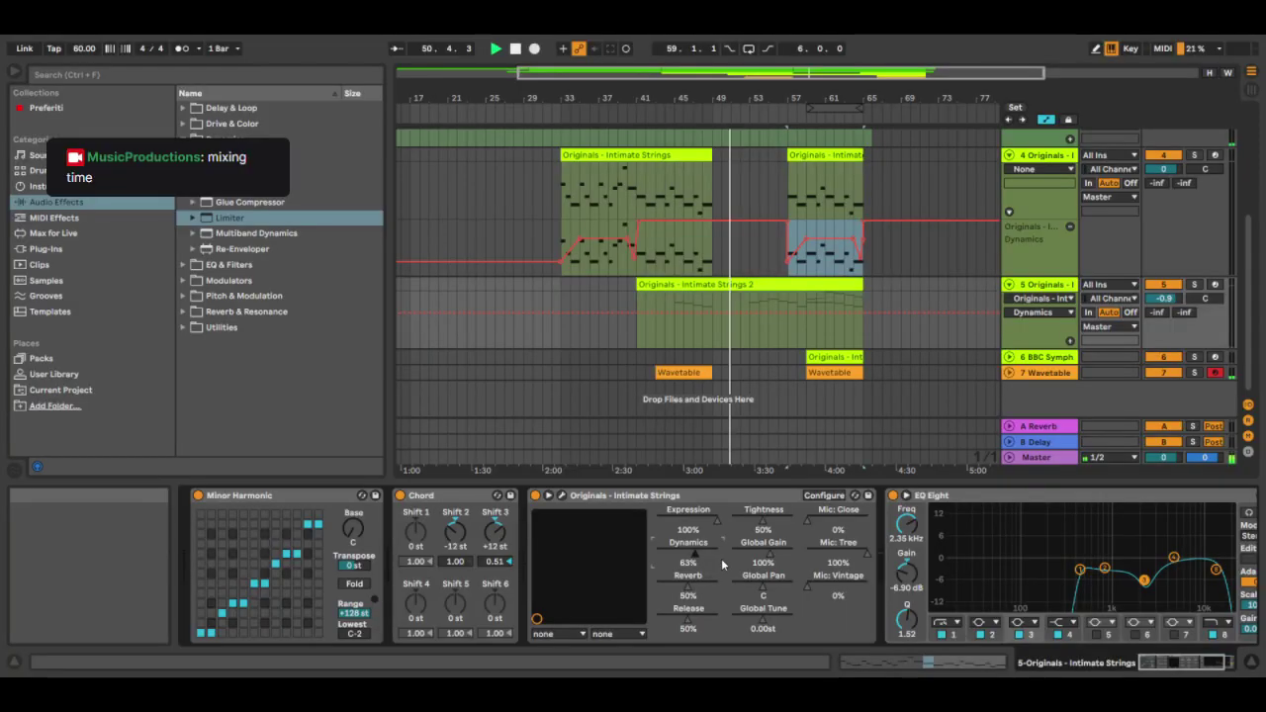
pyautogui.click(715, 310)
pyautogui.click(675, 312)
pyautogui.moveTo(675, 313); pyautogui.dragTo(675, 346)
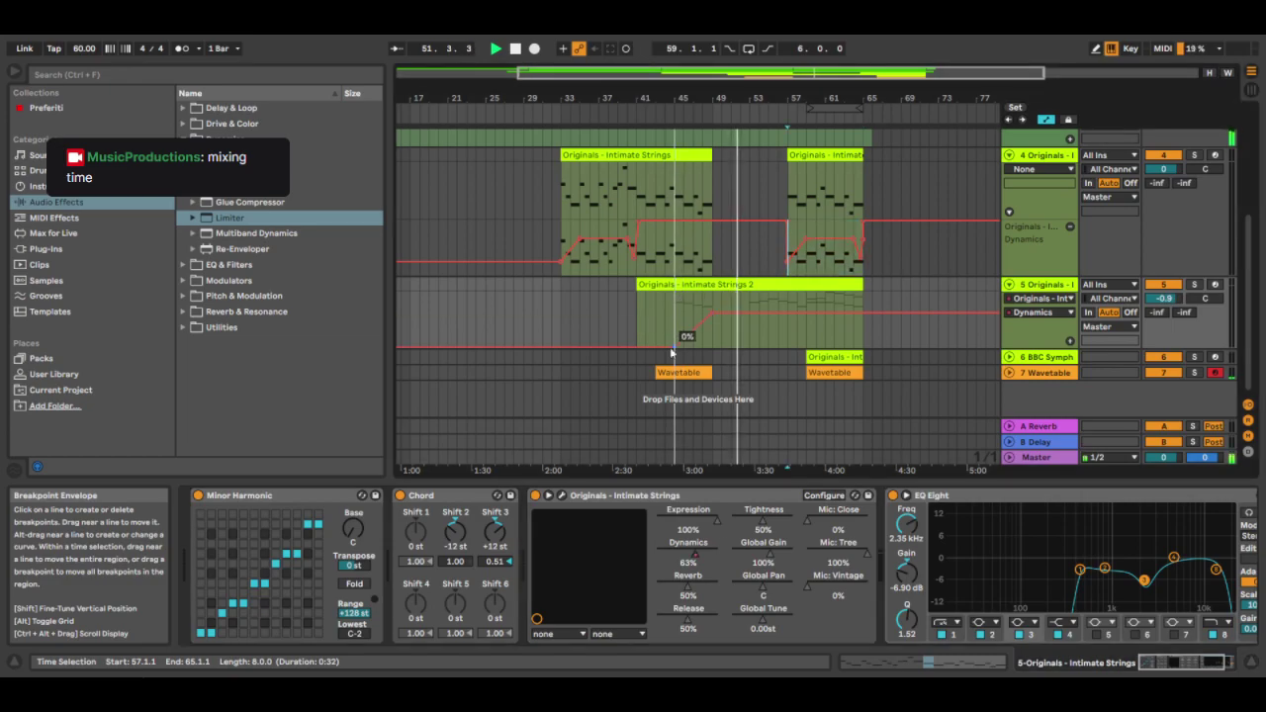
# Play from bar 45 and add a peak of about 81% to track 5's Dynamics automation near bar 46
pyautogui.click(497, 47)
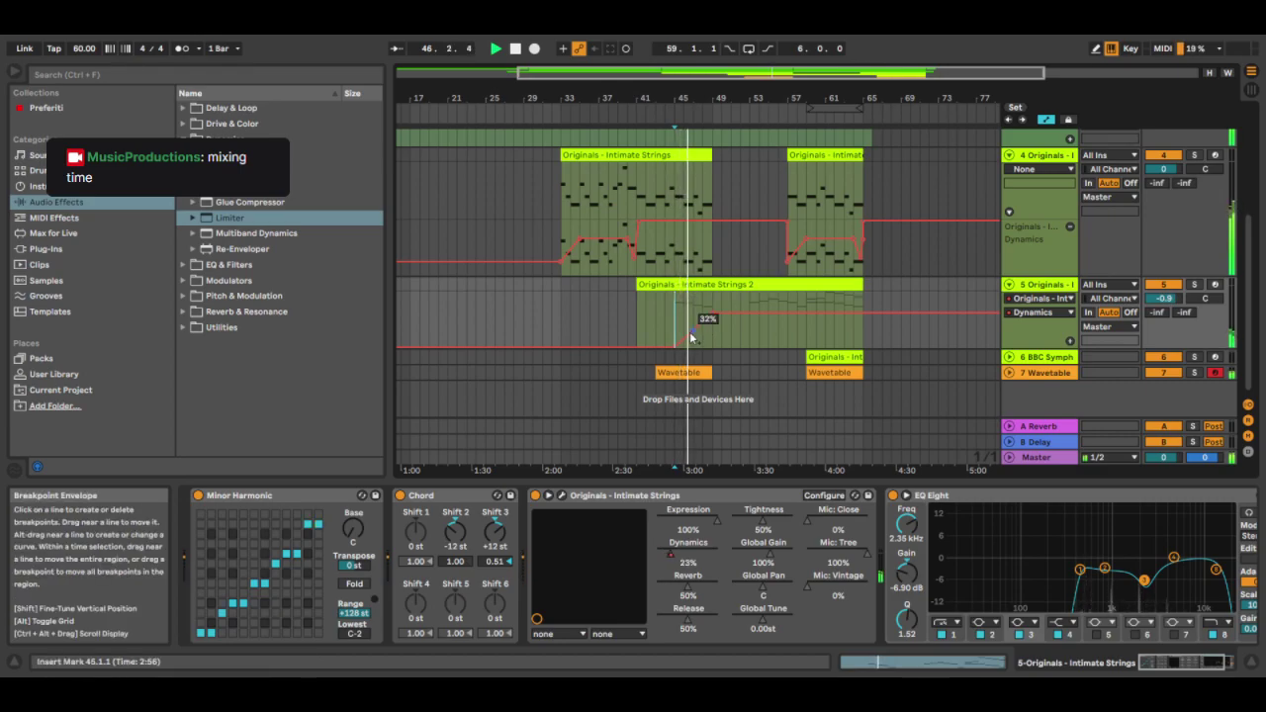
pyautogui.moveTo(691, 331); pyautogui.dragTo(683, 301)
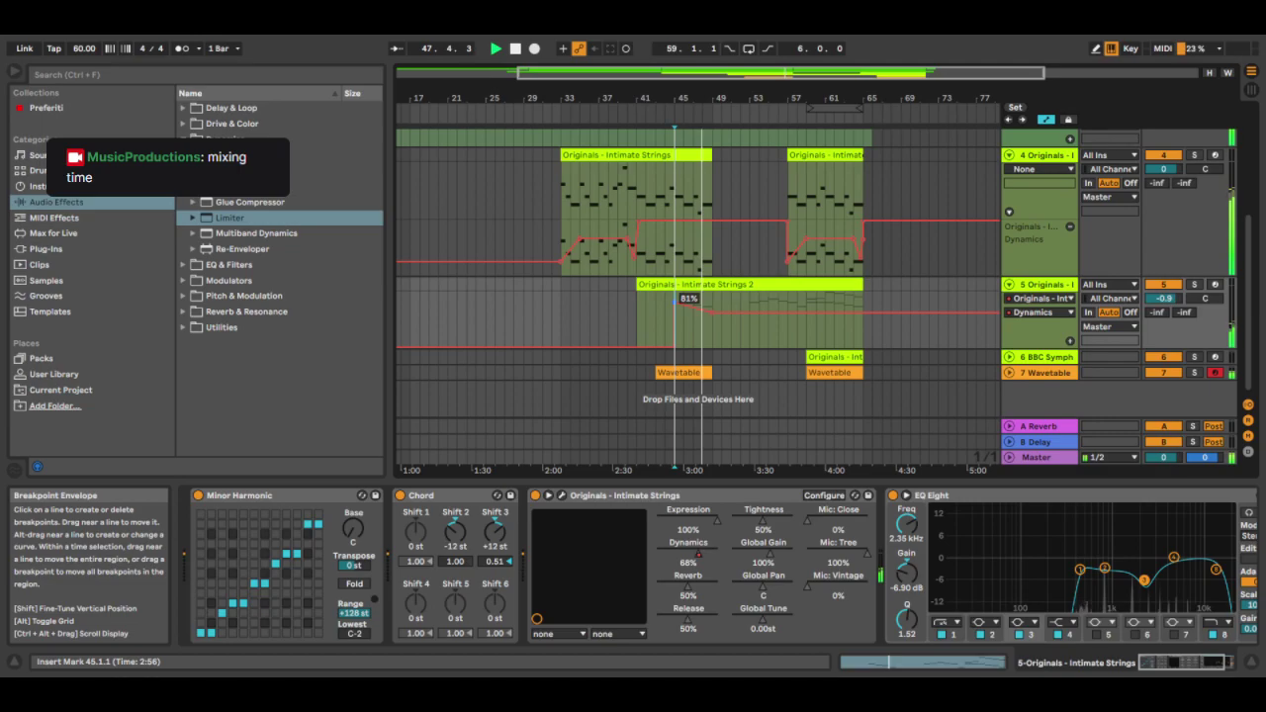
pyautogui.moveTo(737, 72); pyautogui.dragTo(742, 113)
pyautogui.click(493, 48)
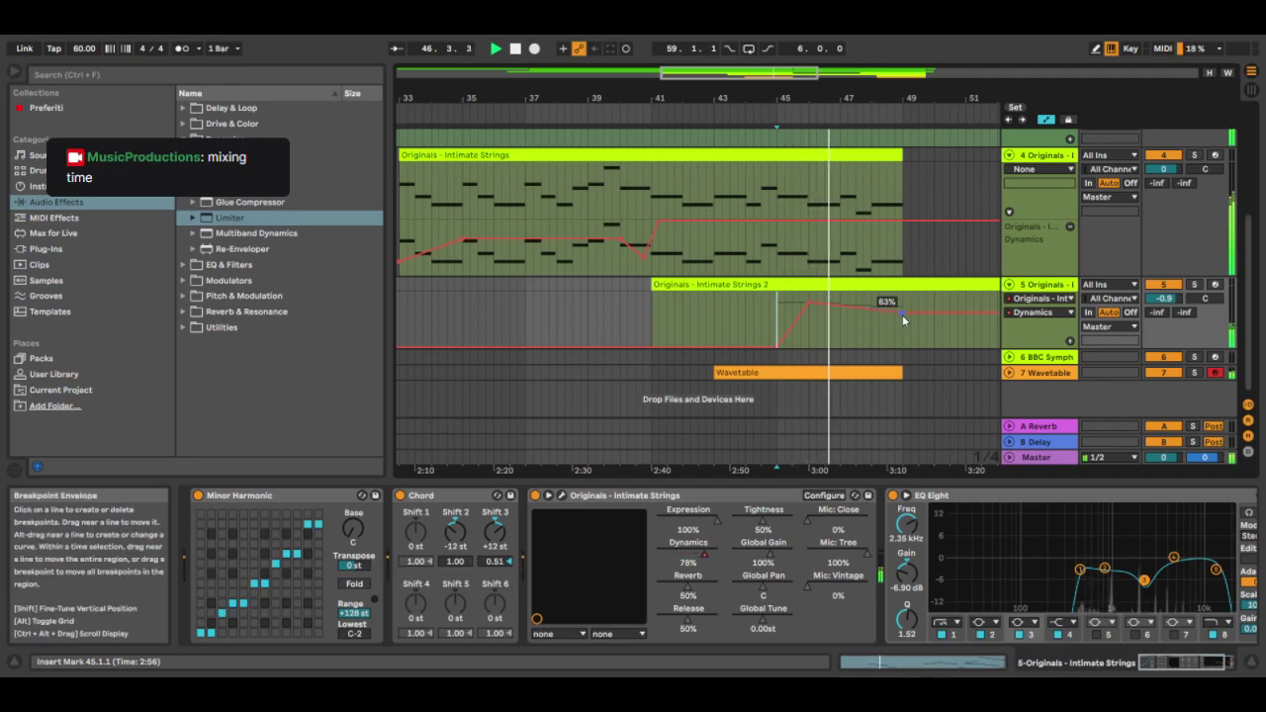
# Extend track 5's Dynamics automation with a dip at bar 53, a peak near bar 59 and a rise to 85% at bar 65
pyautogui.moveTo(739, 73); pyautogui.dragTo(841, 72)
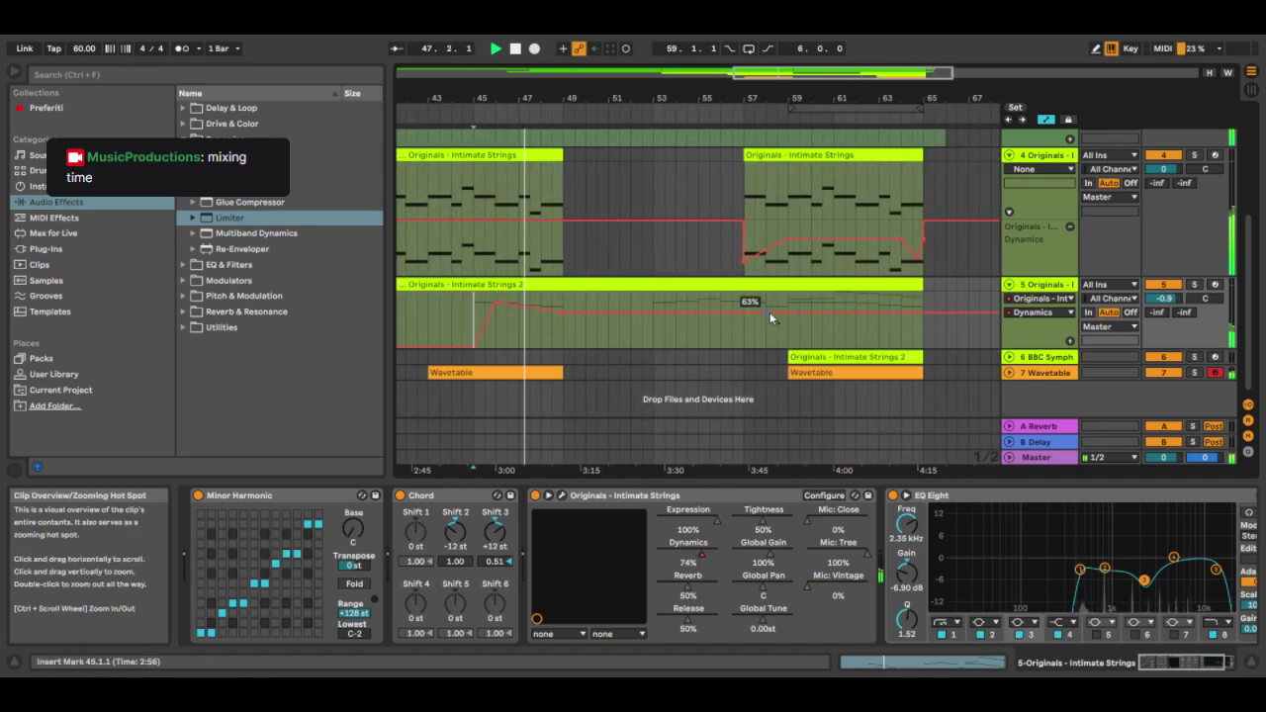
pyautogui.click(654, 325)
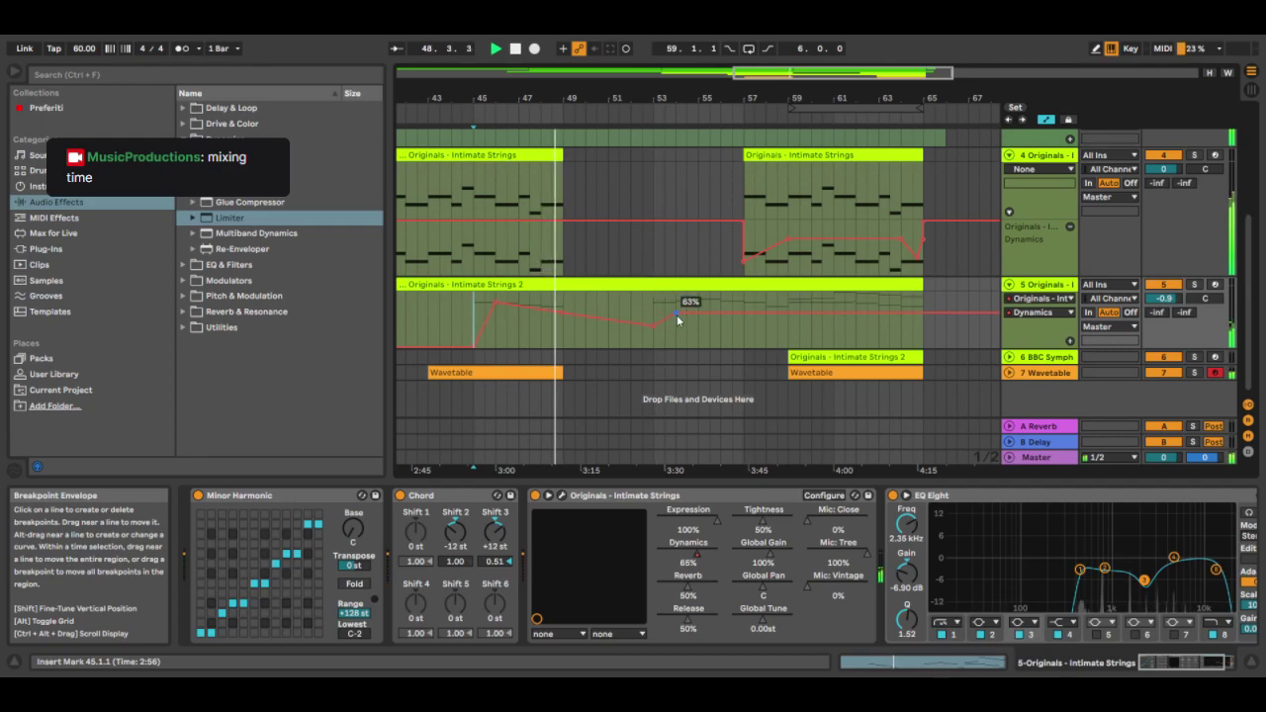
pyautogui.click(789, 299)
pyautogui.moveTo(789, 299)
pyautogui.mouseDown()
pyautogui.moveTo(763, 312)
pyautogui.moveTo(799, 313)
pyautogui.mouseUp()
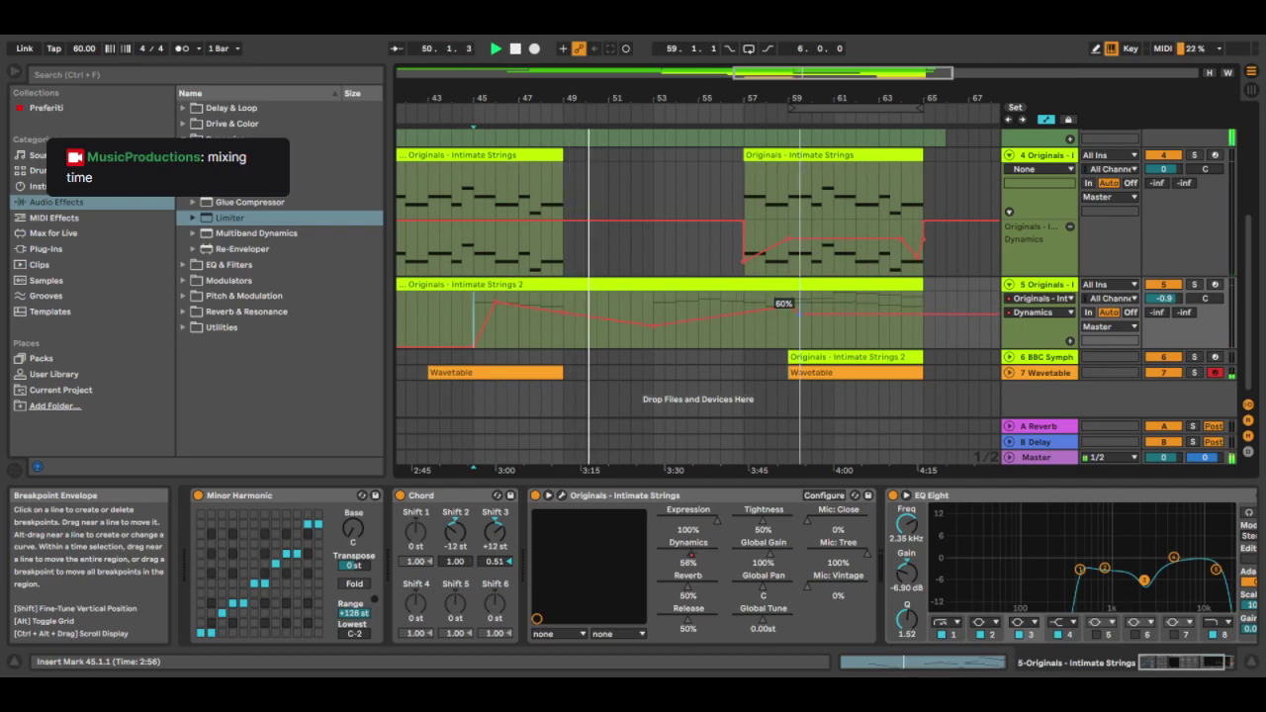
pyautogui.moveTo(920, 315); pyautogui.dragTo(922, 298)
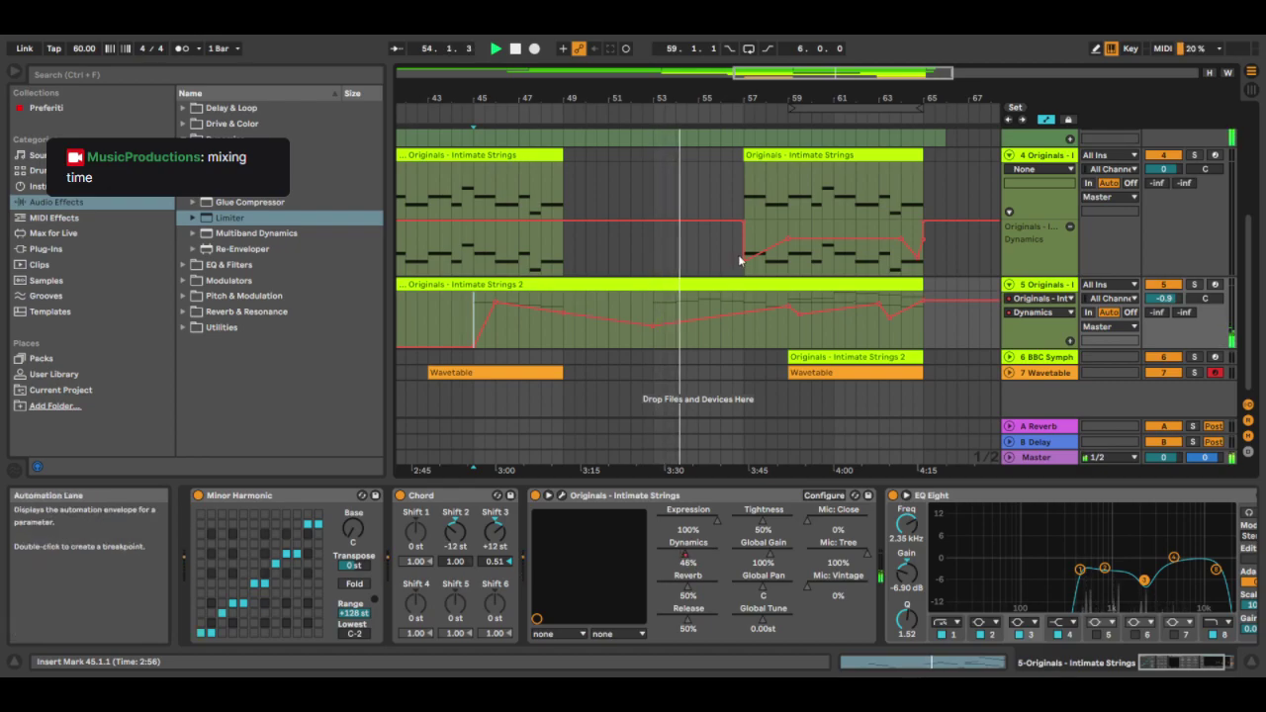
# Fold tracks 1 to 5 so the whole arrangement is shown compactly
pyautogui.doubleClick(841, 73)
pyautogui.scroll(5, 547, 295)
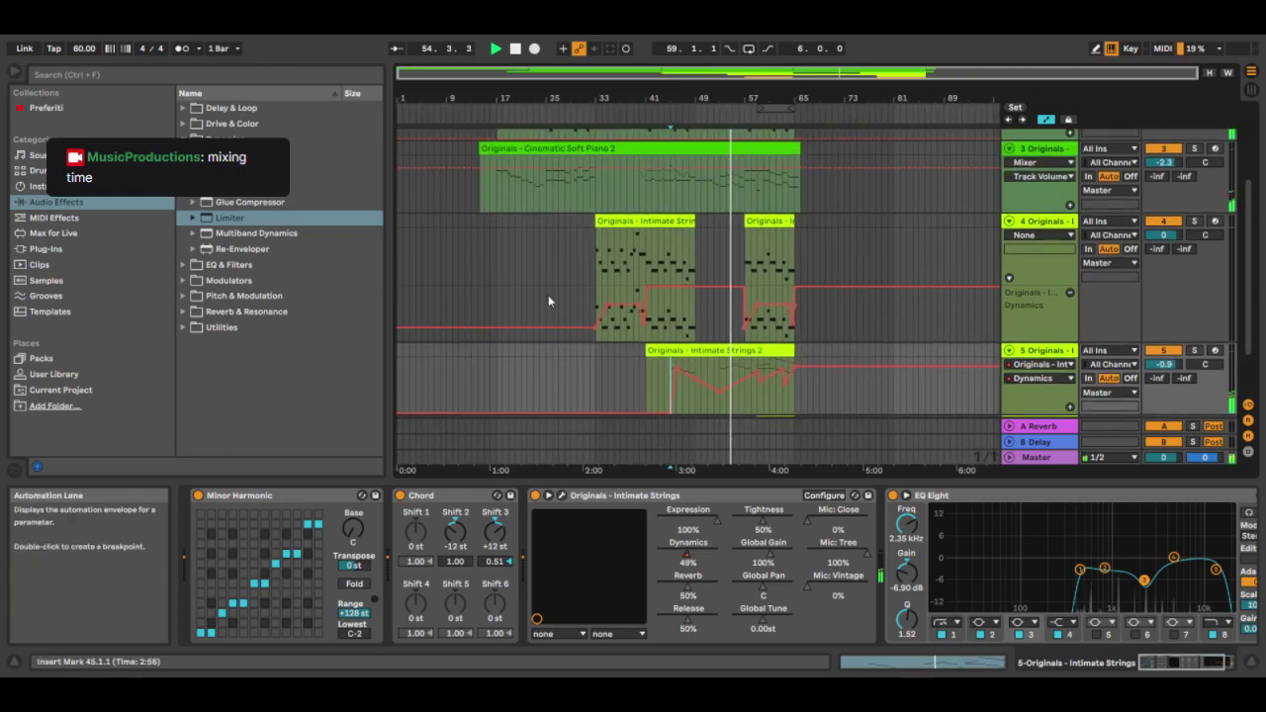
pyautogui.click(1008, 136)
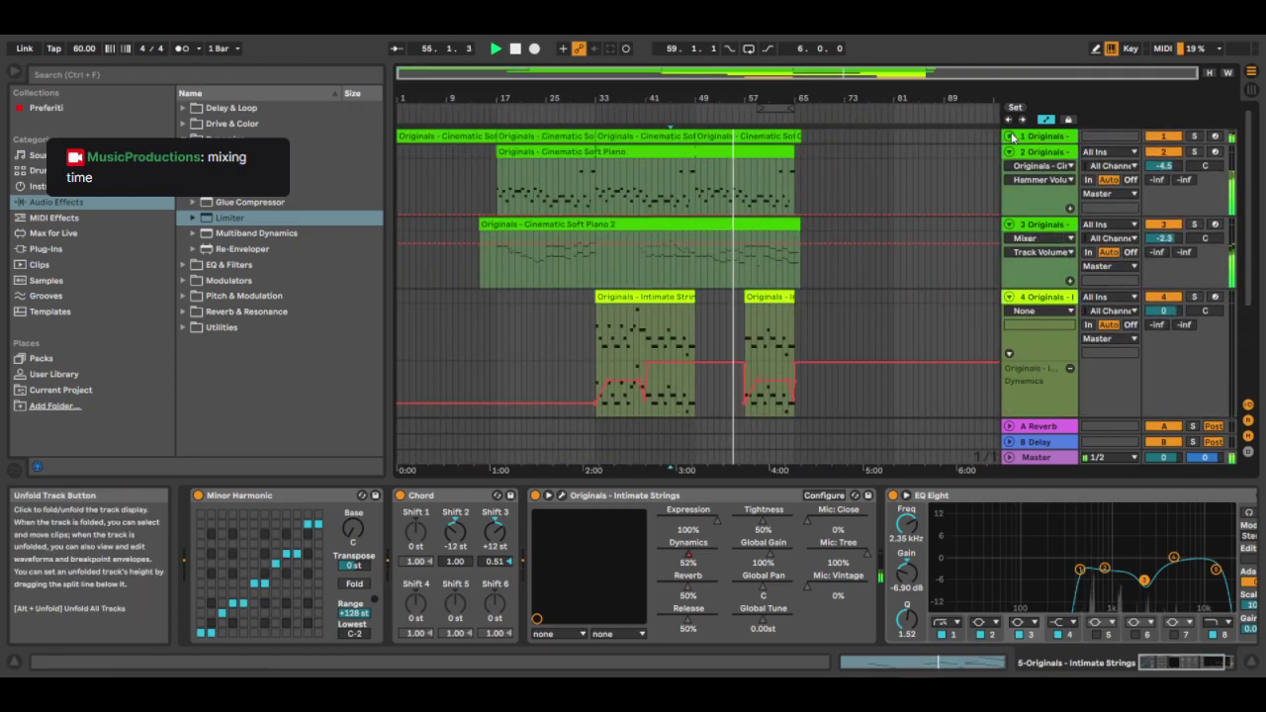
pyautogui.click(1008, 151)
pyautogui.click(1008, 167)
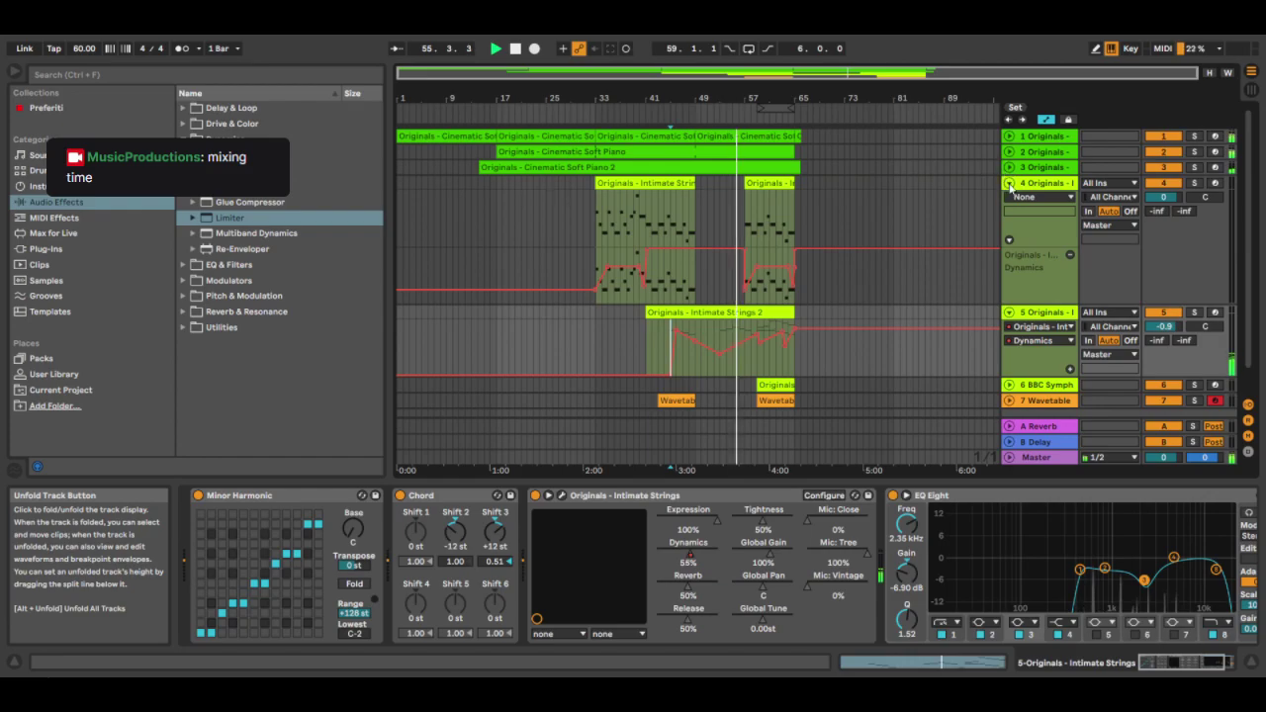
pyautogui.click(1008, 183)
pyautogui.click(1009, 198)
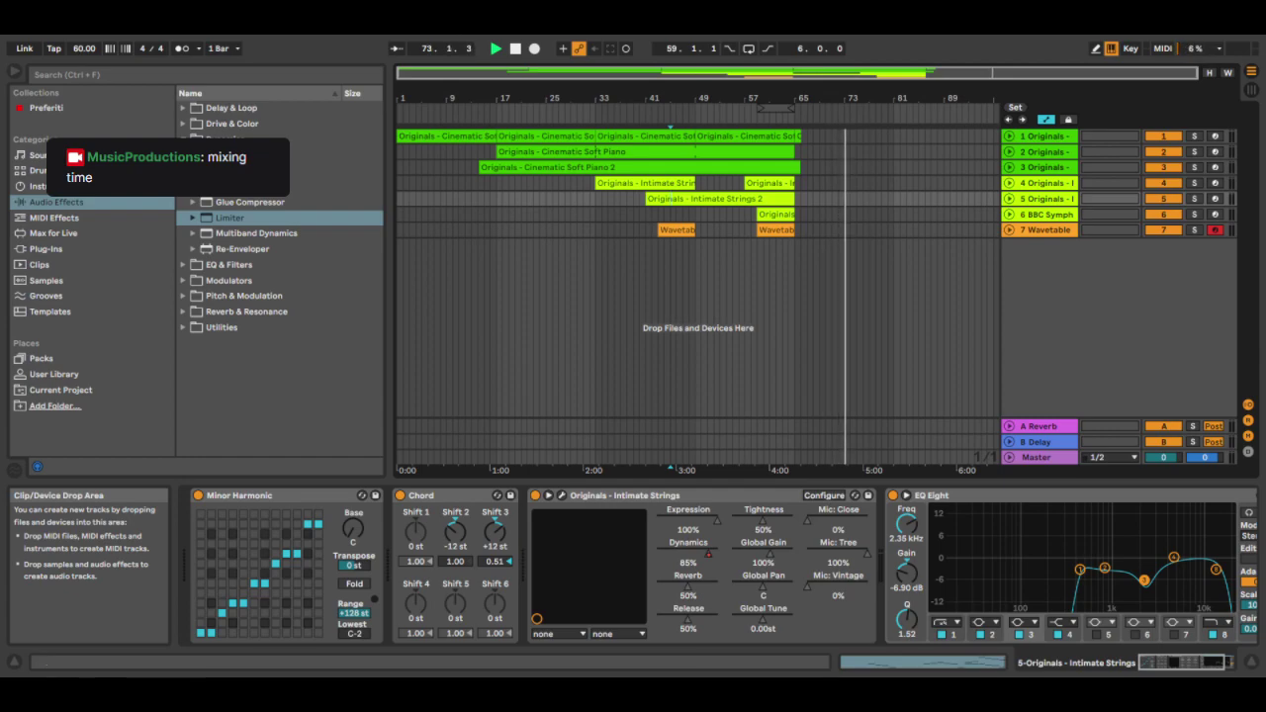
# Play from bar 33 and reshape track 4's Dynamics automation, sloping down from 100% near bar 54 to bar 57 and raising the peak near bar 58
pyautogui.click(594, 230)
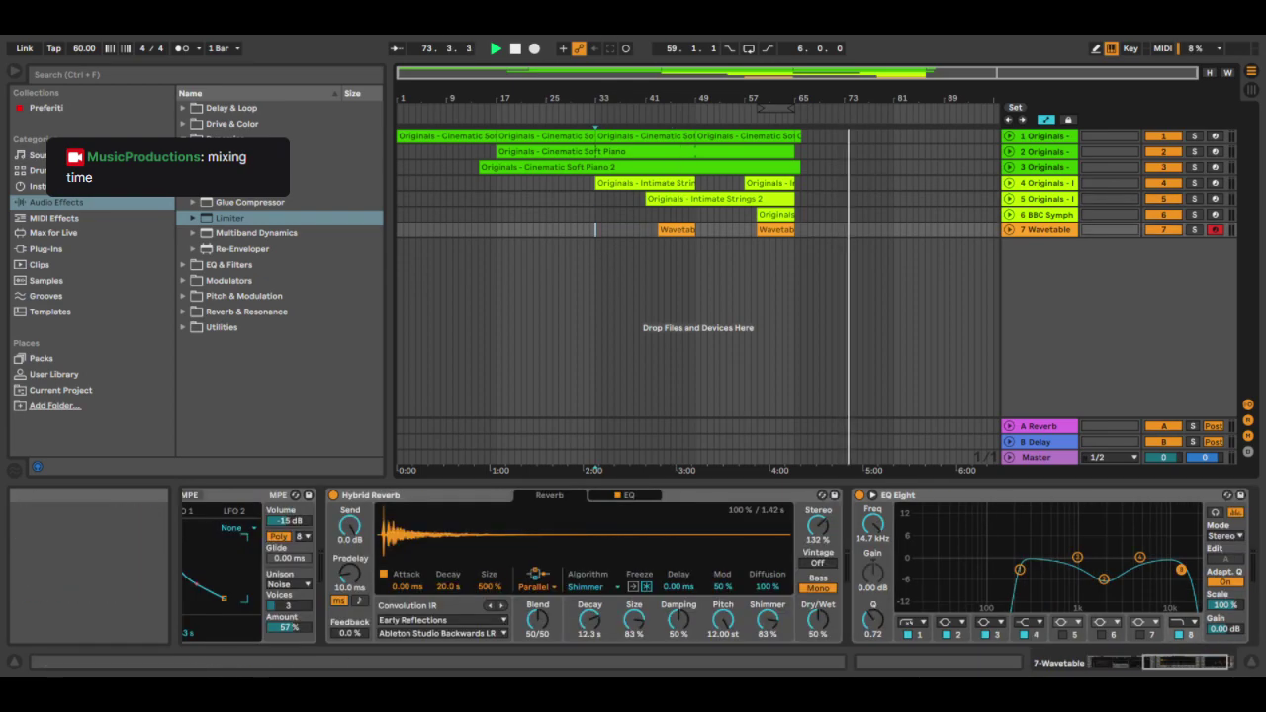
pyautogui.click(498, 50)
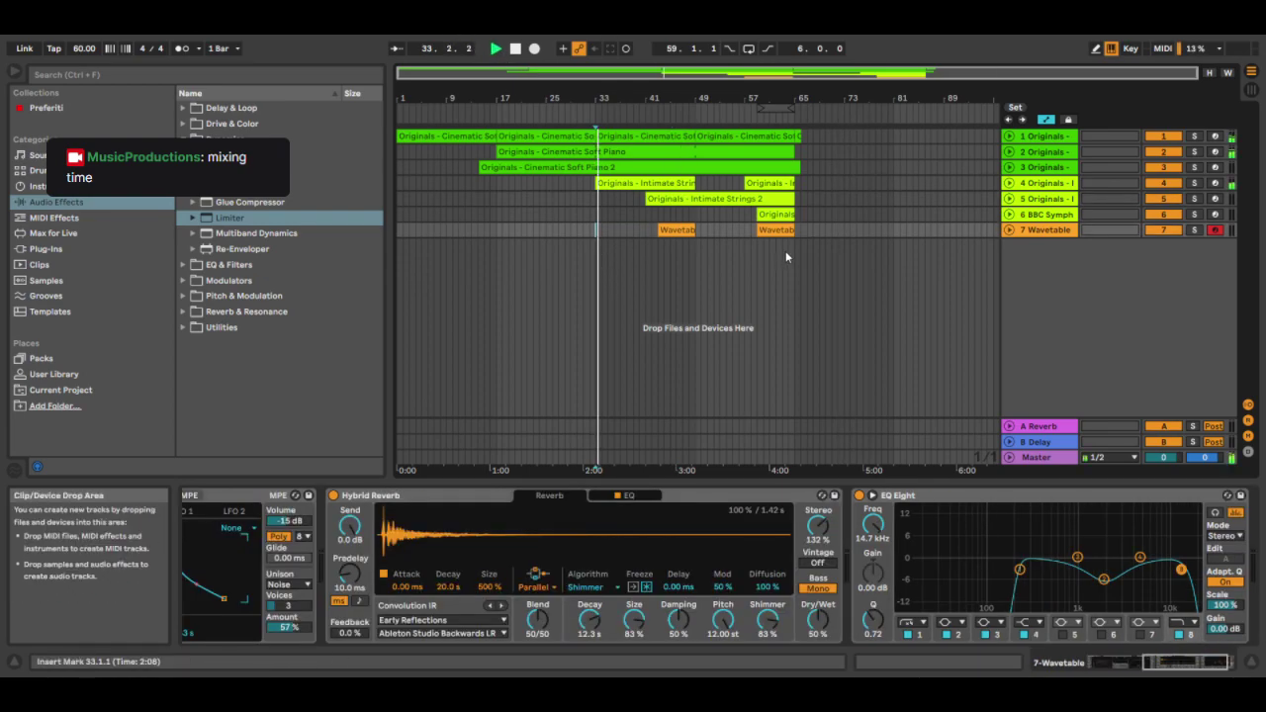
pyautogui.click(1045, 151)
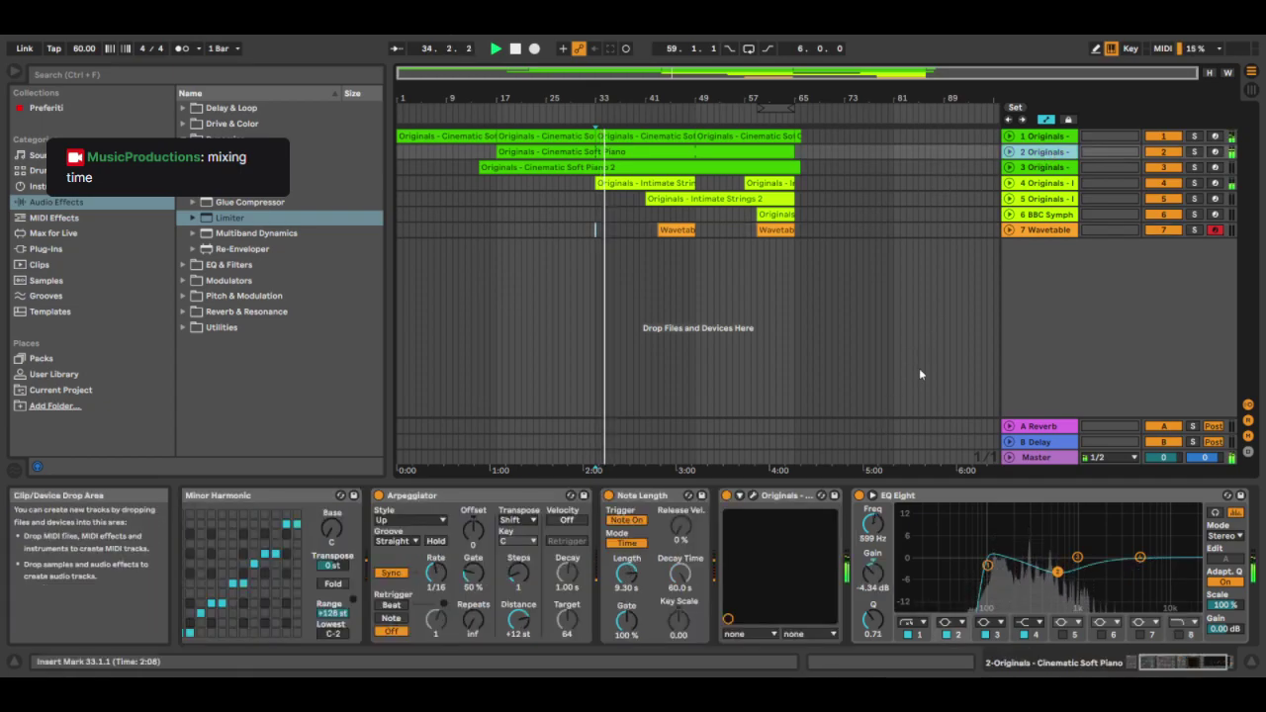
pyautogui.click(1045, 183)
pyautogui.click(1009, 183)
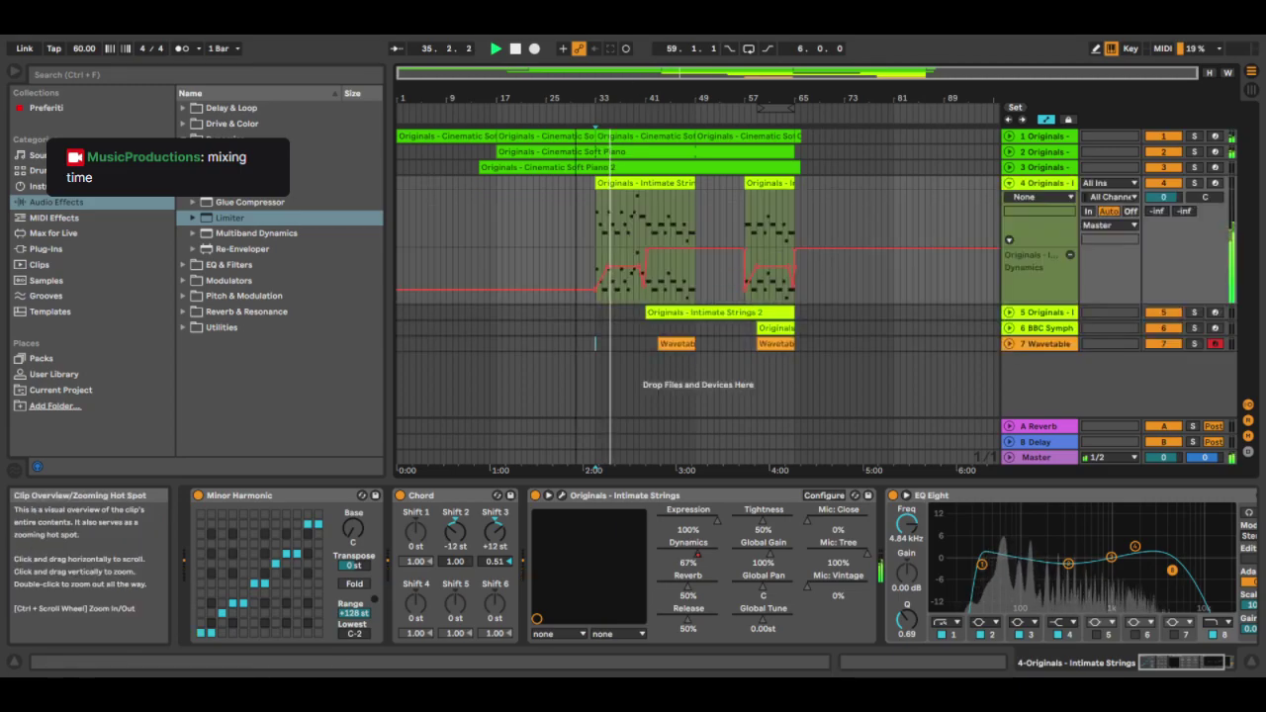
pyautogui.scroll(3, 772, 262)
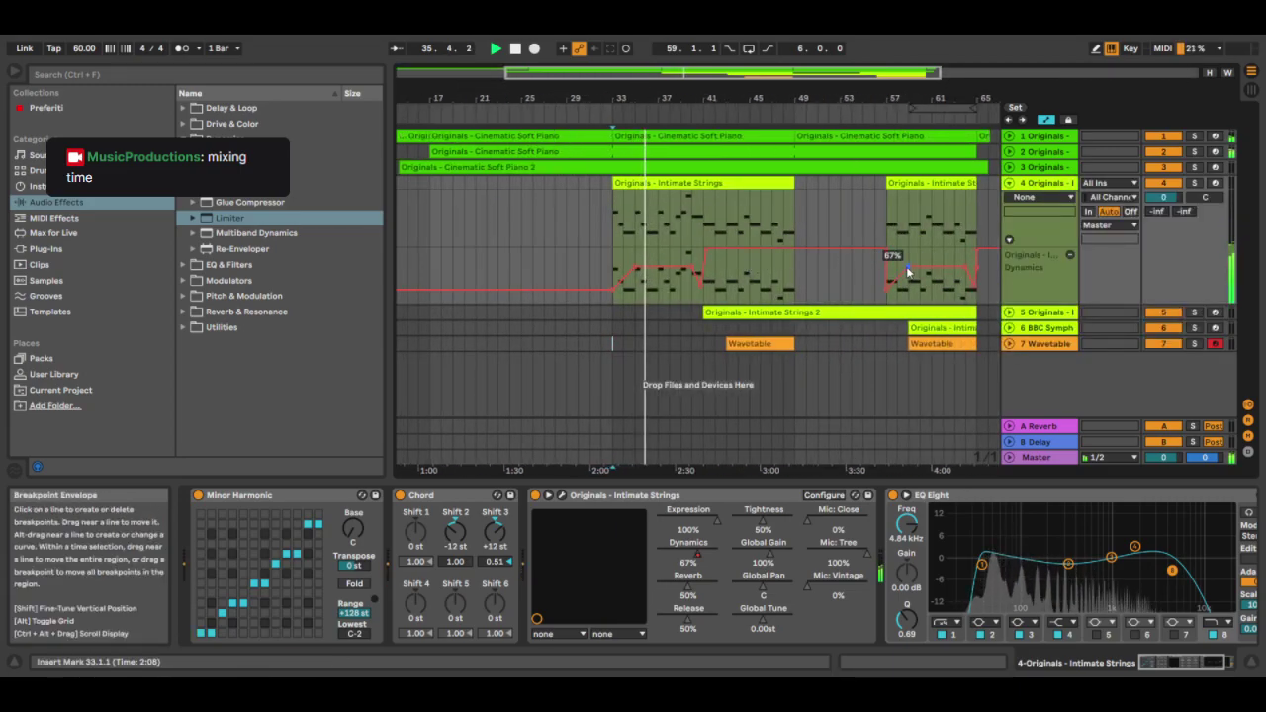
pyautogui.moveTo(889, 284); pyautogui.dragTo(857, 250)
pyautogui.click(865, 250)
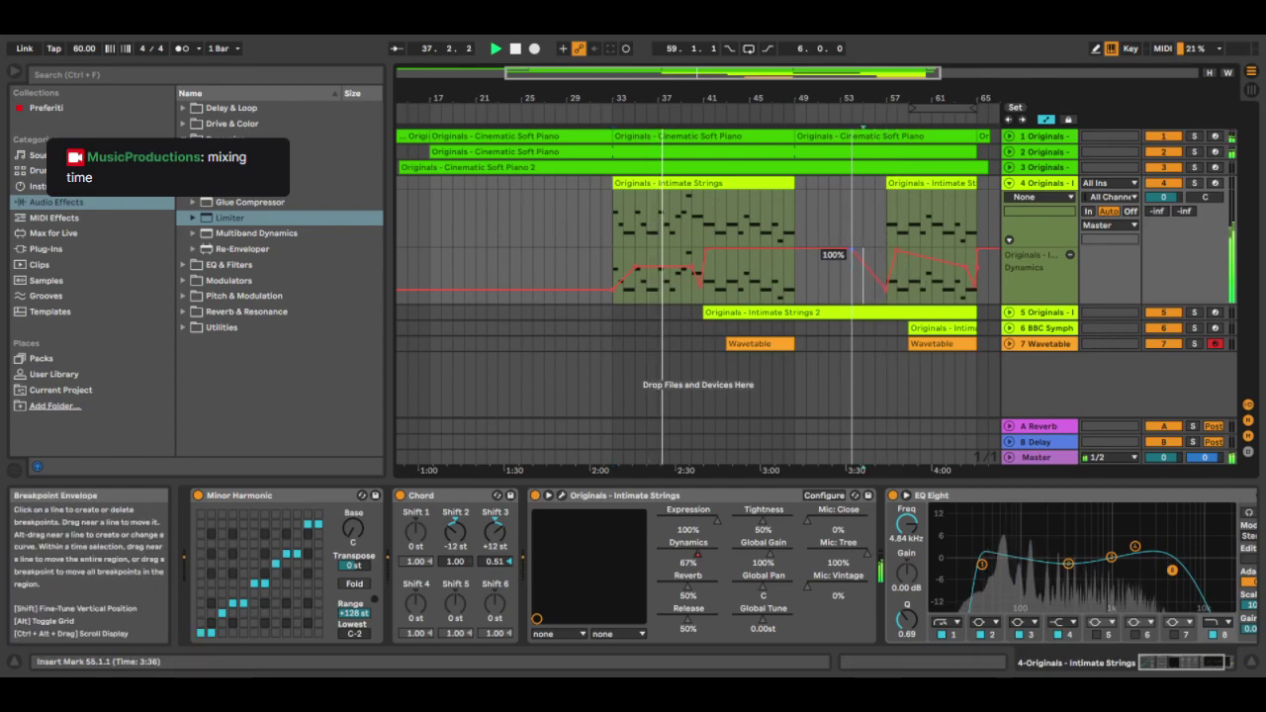
# Check the automation lanes of tracks 5 and 6, and fold tracks 4 to 6
pyautogui.click(1009, 313)
pyautogui.scroll(-1, 992, 327)
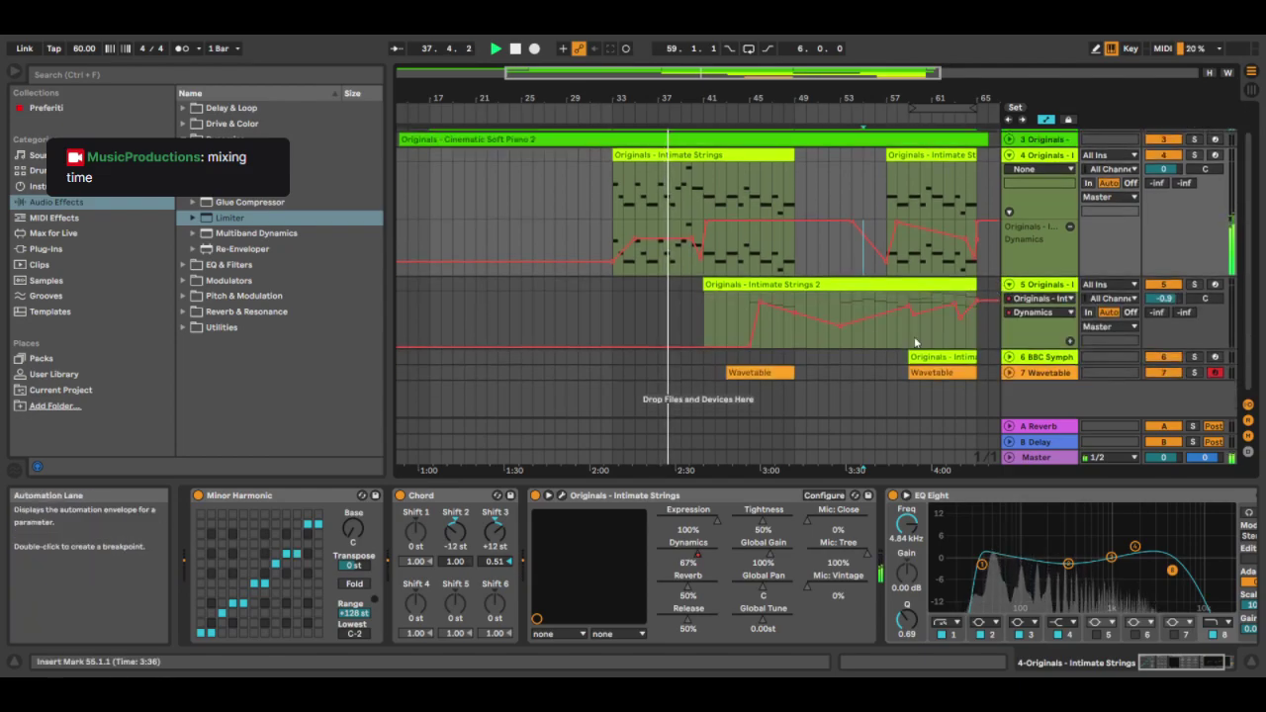
pyautogui.click(1009, 357)
pyautogui.scroll(-1, 1009, 362)
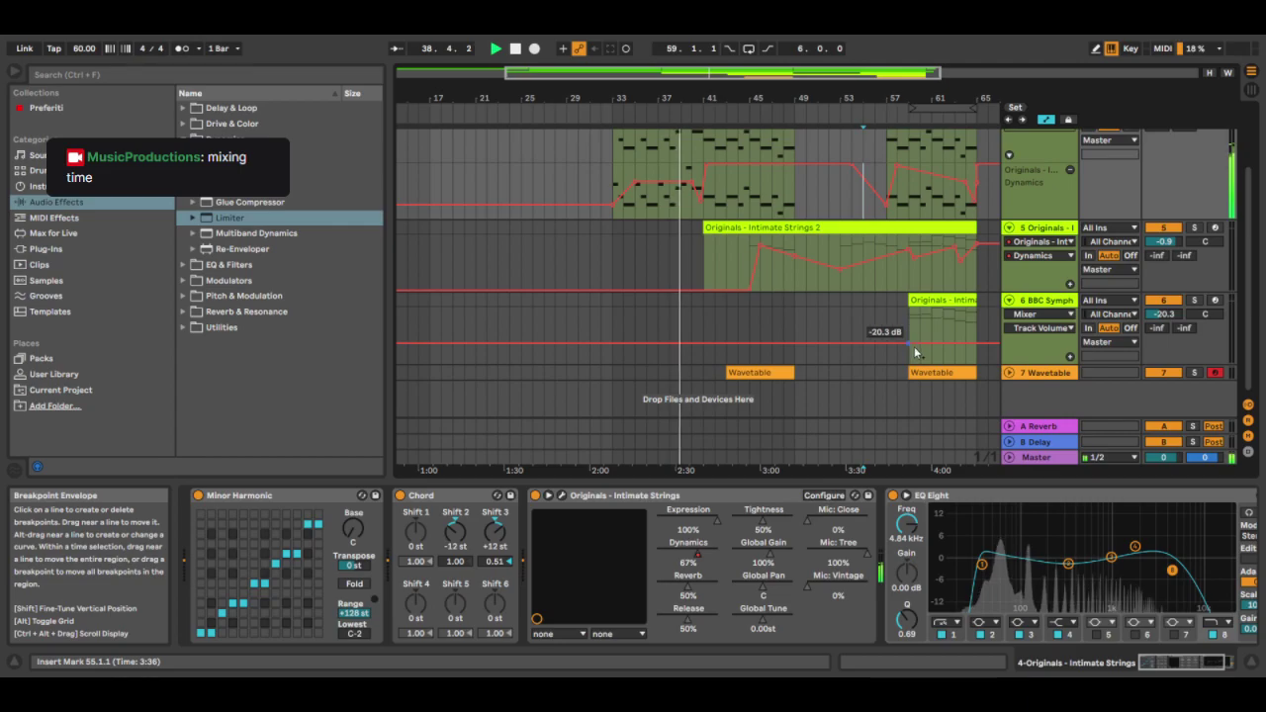
pyautogui.click(1019, 299)
pyautogui.click(1009, 300)
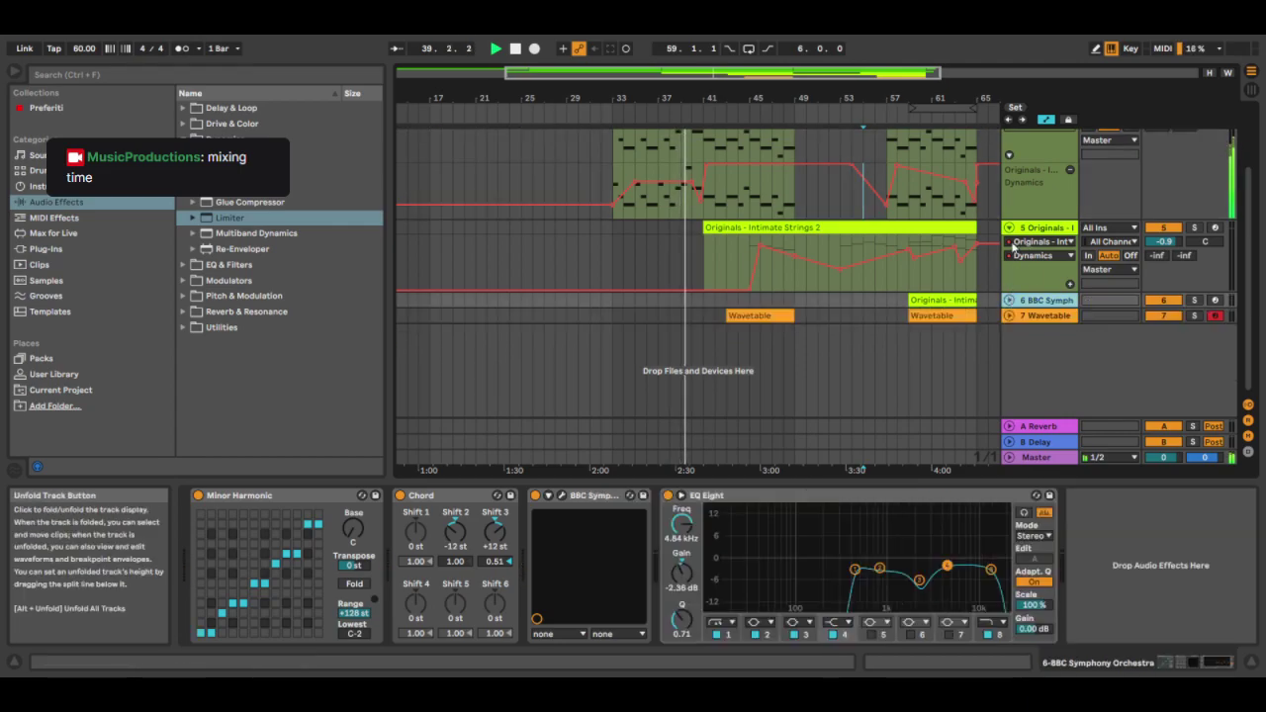
pyautogui.click(1009, 228)
pyautogui.click(1010, 184)
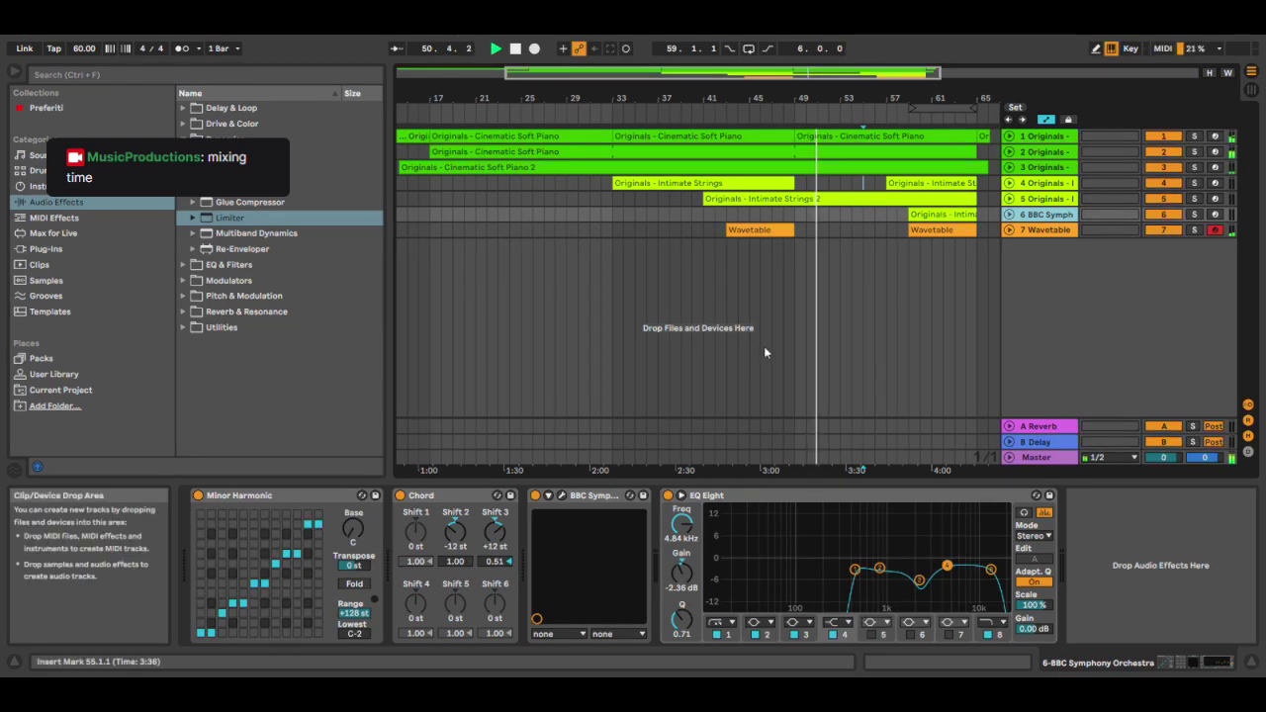
# Insert a Velocity effect after track 2's Arpeggiator with Out Hi 98, Drive -0.11 and Random 19
pyautogui.click(1038, 170)
pyautogui.click(1049, 153)
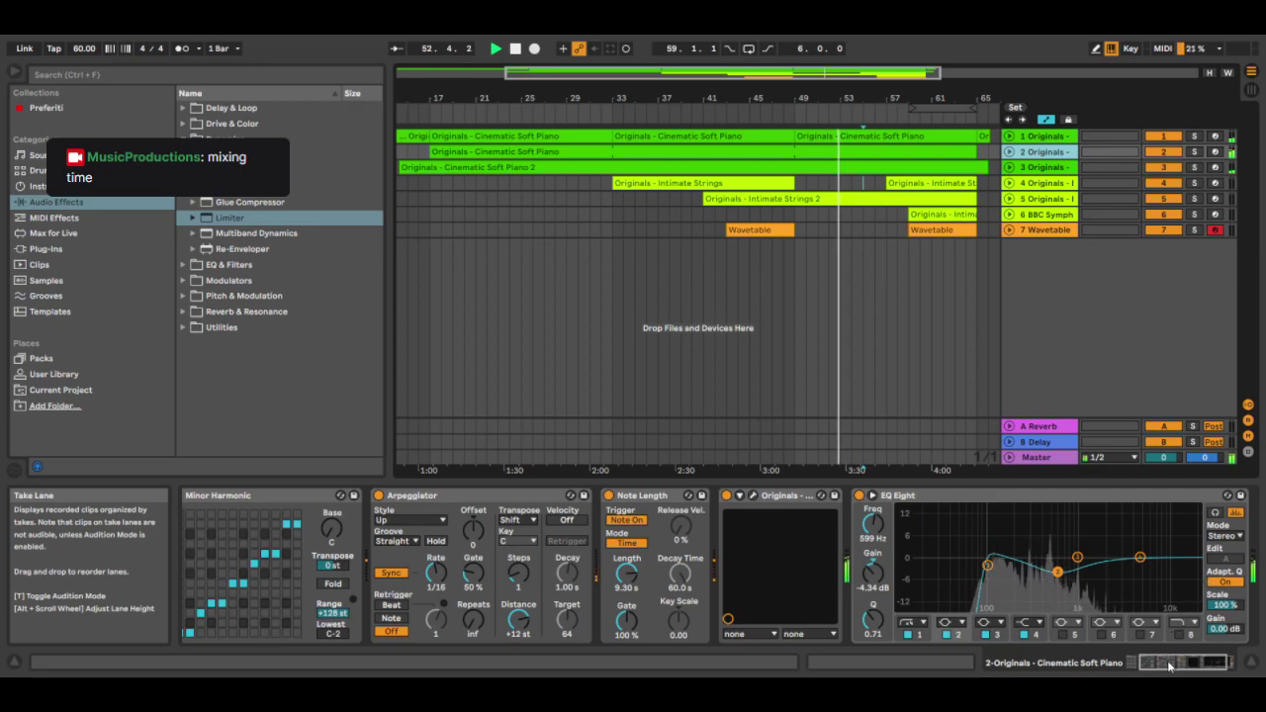
pyautogui.scroll(3, 692, 574)
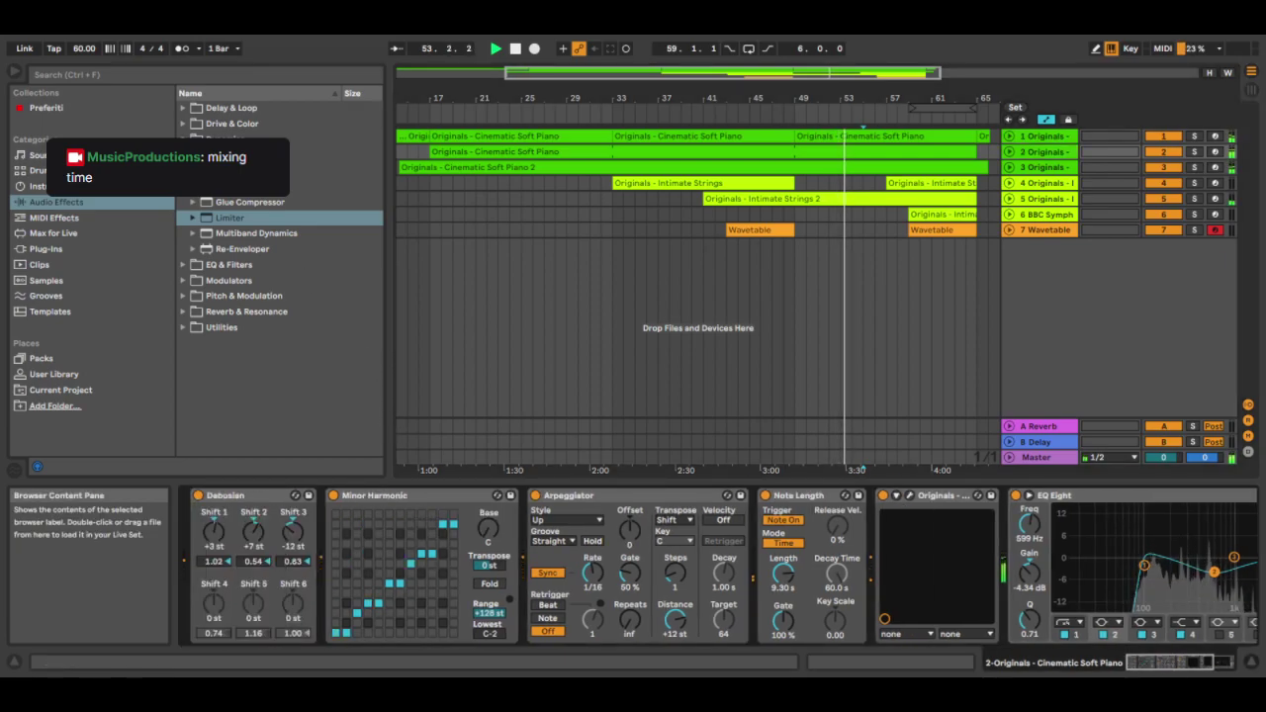
pyautogui.click(54, 218)
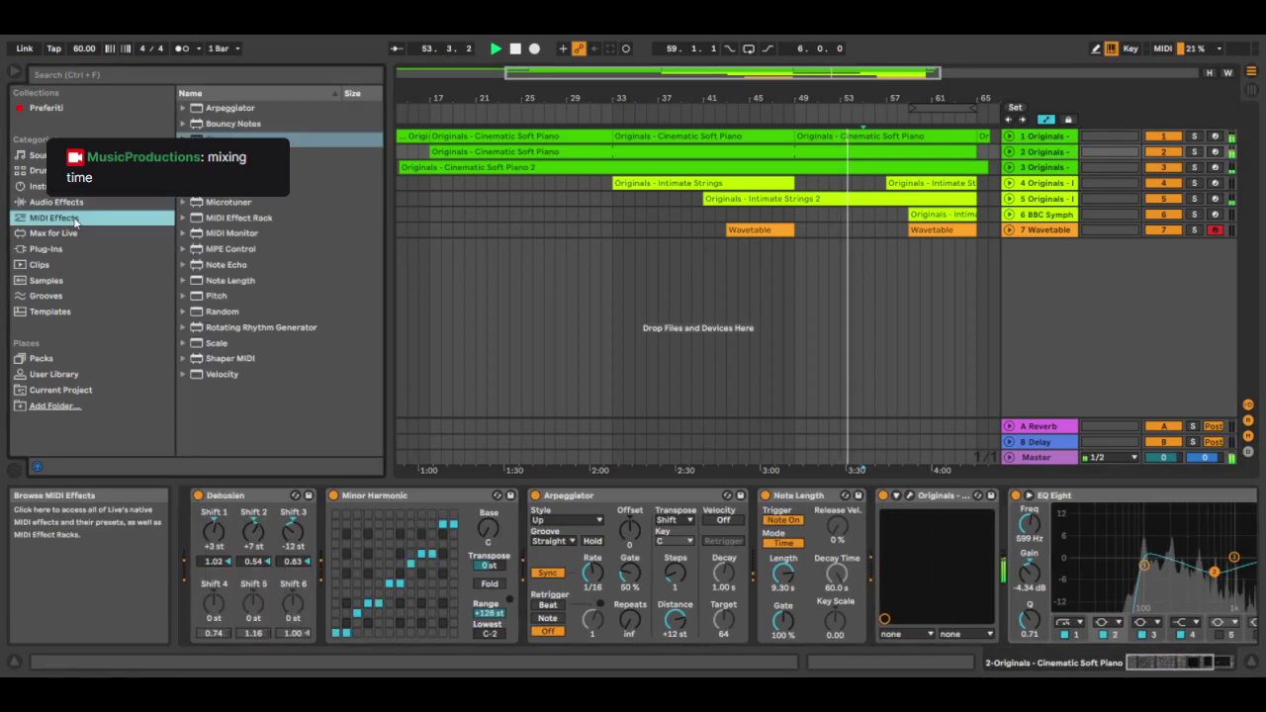
pyautogui.click(222, 374)
pyautogui.moveTo(875, 575); pyautogui.dragTo(829, 613)
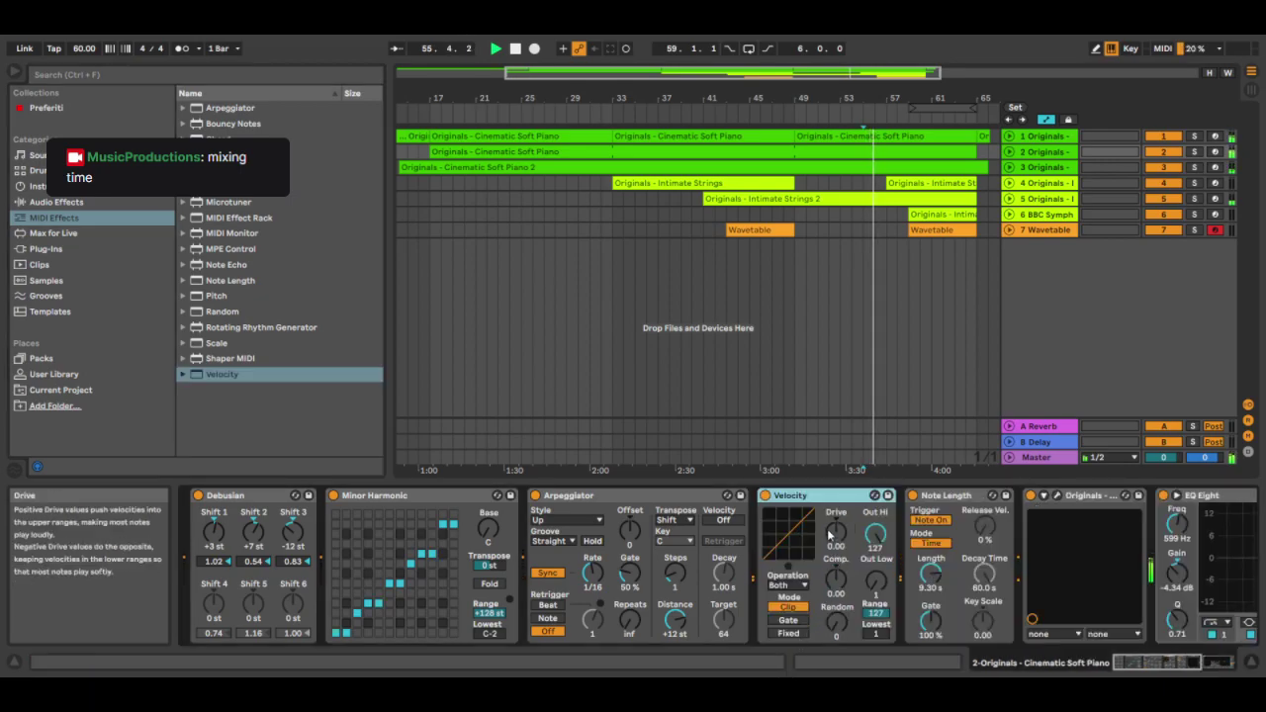
pyautogui.moveTo(836, 626); pyautogui.dragTo(838, 578)
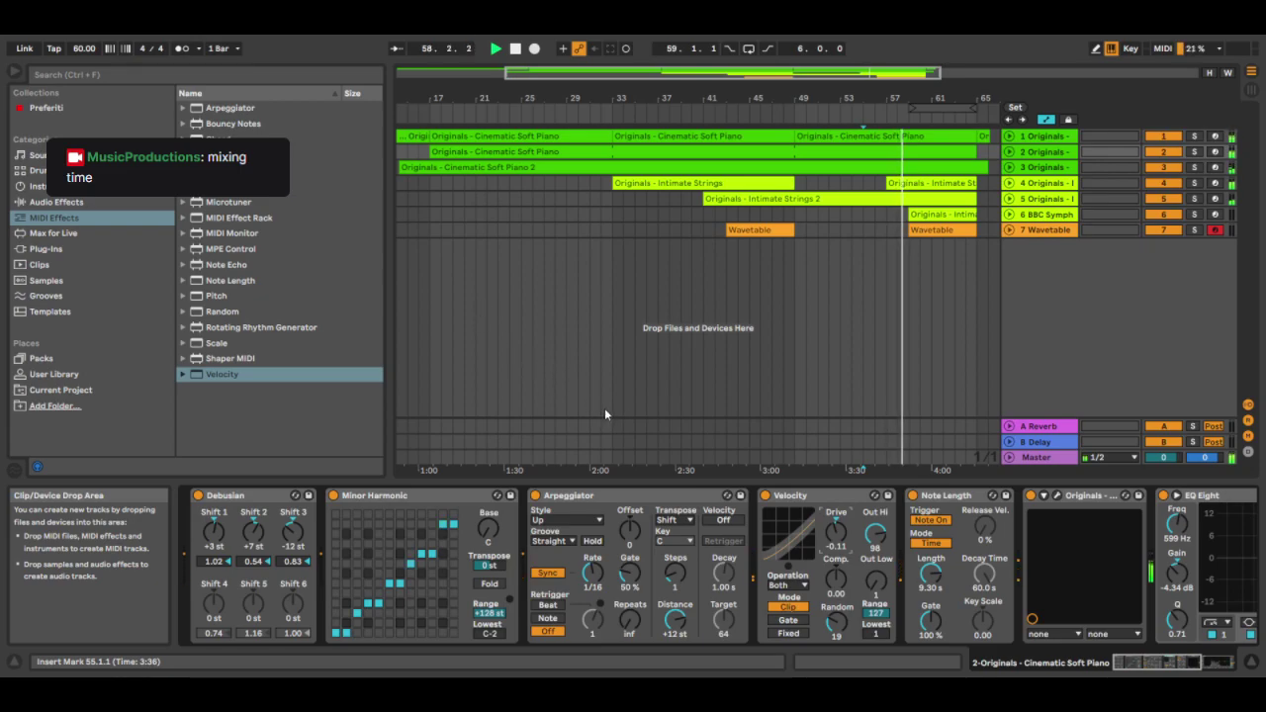
pyautogui.press('-')
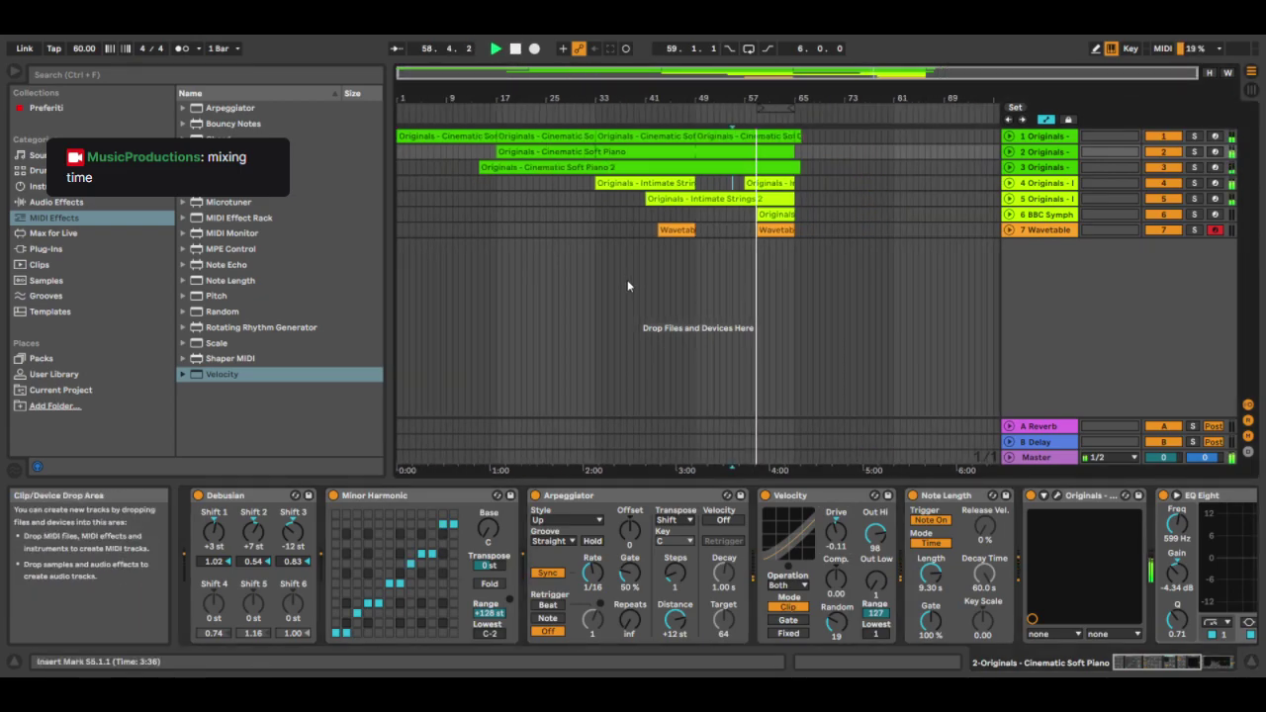